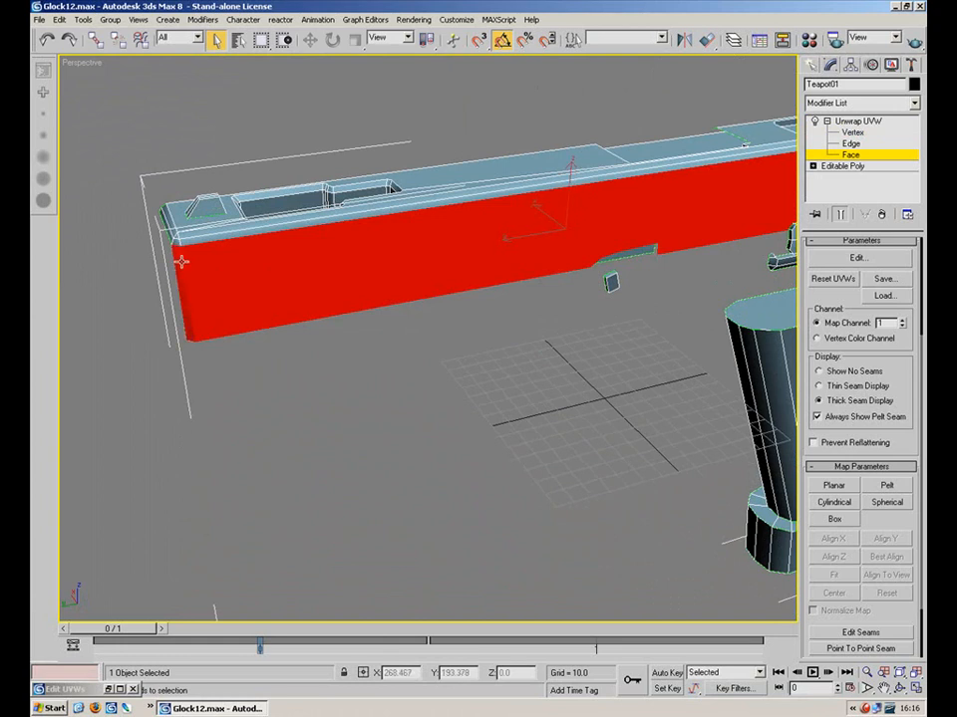
# Add the rear serrated side face to the selection, then orbit to check the whole long side
pyautogui.moveTo(619, 214); pyautogui.dragTo(225, 253, button='middle')
pyautogui.keyDown('alt'); pyautogui.moveTo(458, 203); pyautogui.dragTo(381, 201, button='middle'); pyautogui.keyUp('alt')
pyautogui.scroll(3, 449, 161)
pyautogui.keyDown('ctrl'); pyautogui.click(440, 115); pyautogui.keyUp('ctrl')
pyautogui.scroll(-3, 416, 249)
pyautogui.keyDown('alt'); pyautogui.moveTo(416, 249); pyautogui.dragTo(436, 369, button='middle'); pyautogui.keyUp('alt')
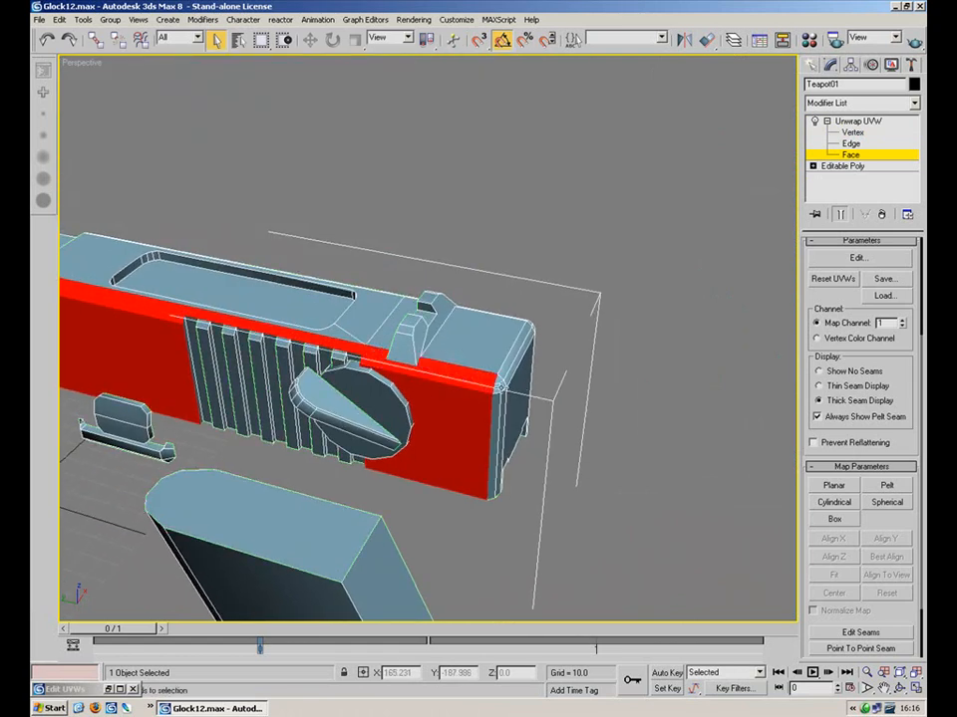
pyautogui.keyDown('alt'); pyautogui.moveTo(497, 380); pyautogui.dragTo(628, 401, button='middle'); pyautogui.keyUp('alt')
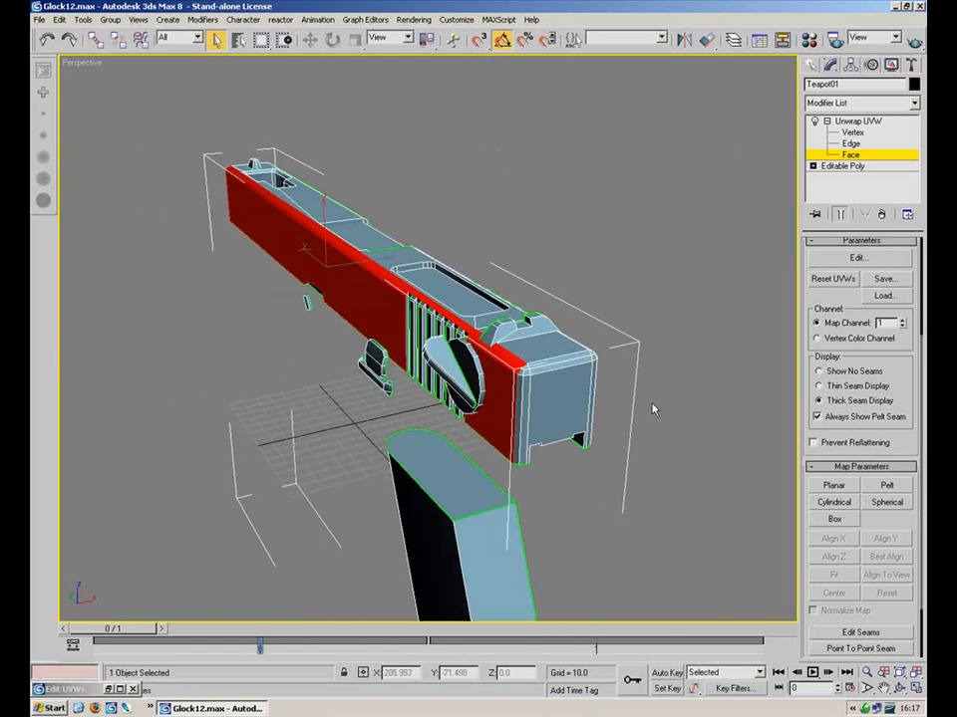
# Planar-map the selected side faces in Edit UVWs, aligned to X, then Y, then X again
pyautogui.click(834, 485)
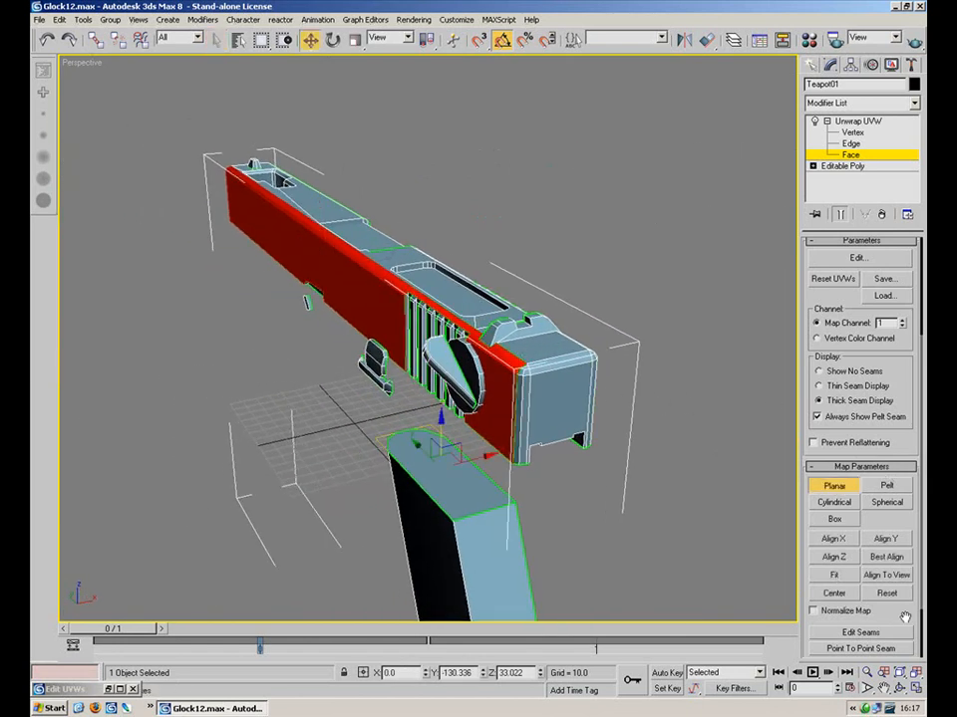
pyautogui.moveTo(896, 617); pyautogui.dragTo(903, 485)
pyautogui.scroll(2, 870, 366)
pyautogui.click(857, 249)
pyautogui.scroll(-5, 447, 344)
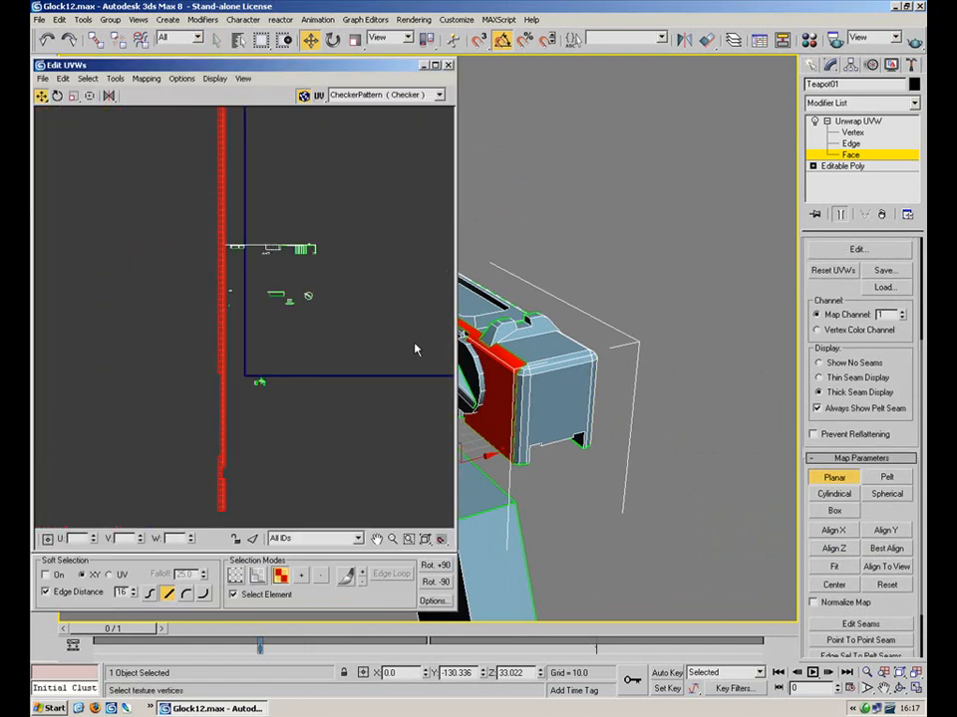
pyautogui.click(839, 535)
pyautogui.click(880, 531)
pyautogui.click(826, 534)
pyautogui.scroll(-2, 311, 333)
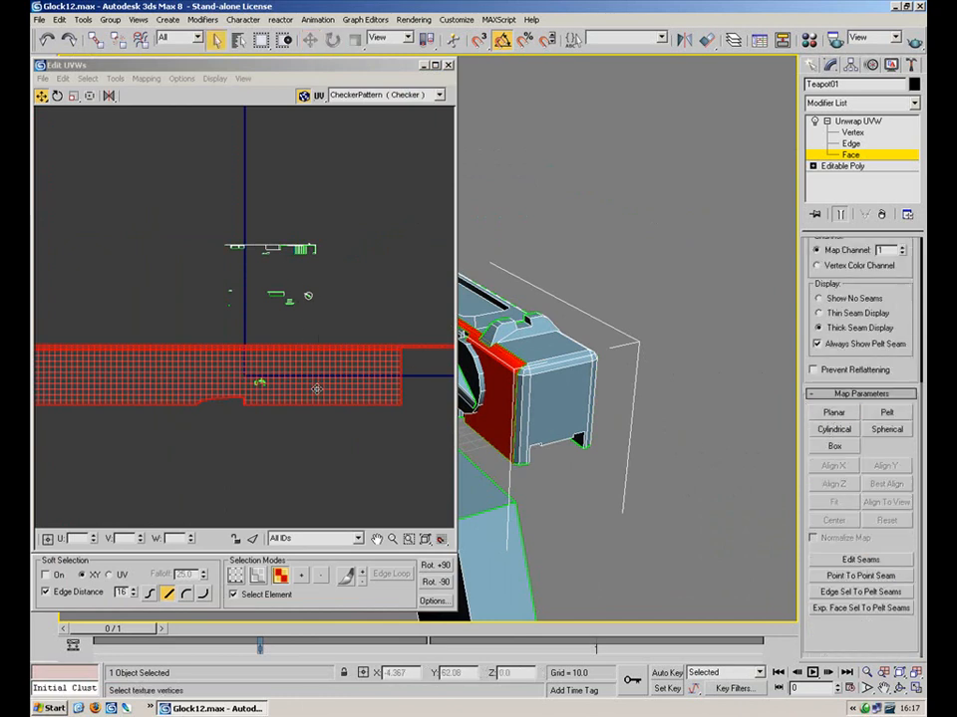
# Move the side's UV strip up near the top of the editor and deselect it
pyautogui.moveTo(320, 385); pyautogui.dragTo(330, 160)
pyautogui.click(356, 221)
pyautogui.moveTo(284, 243); pyautogui.dragTo(271, 351, button='middle')
pyautogui.scroll(-3, 244, 338)
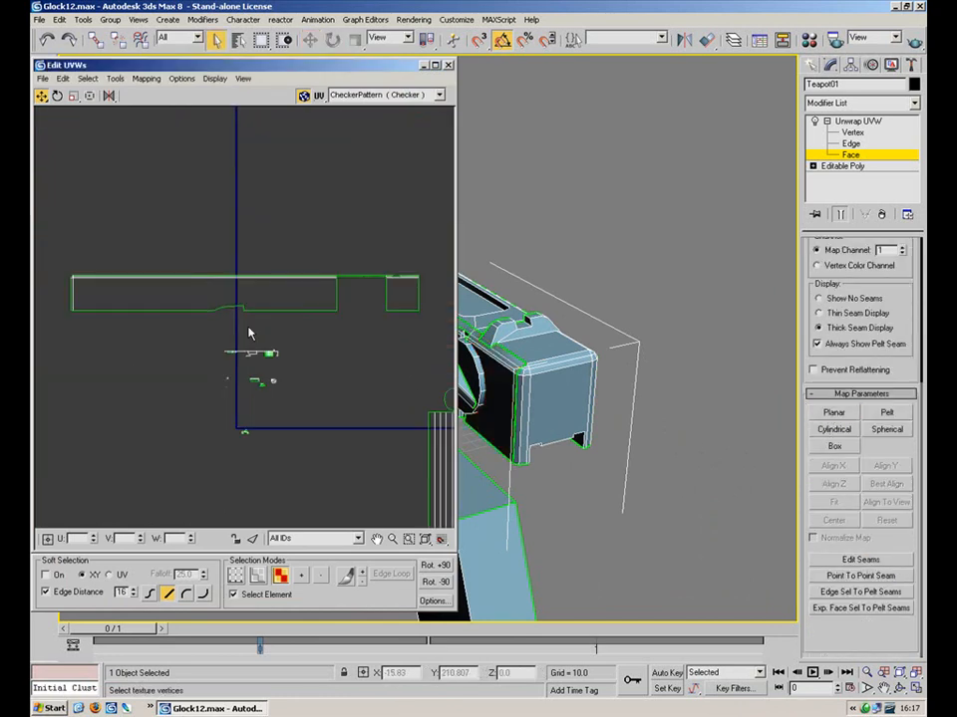
pyautogui.scroll(2, 389, 296)
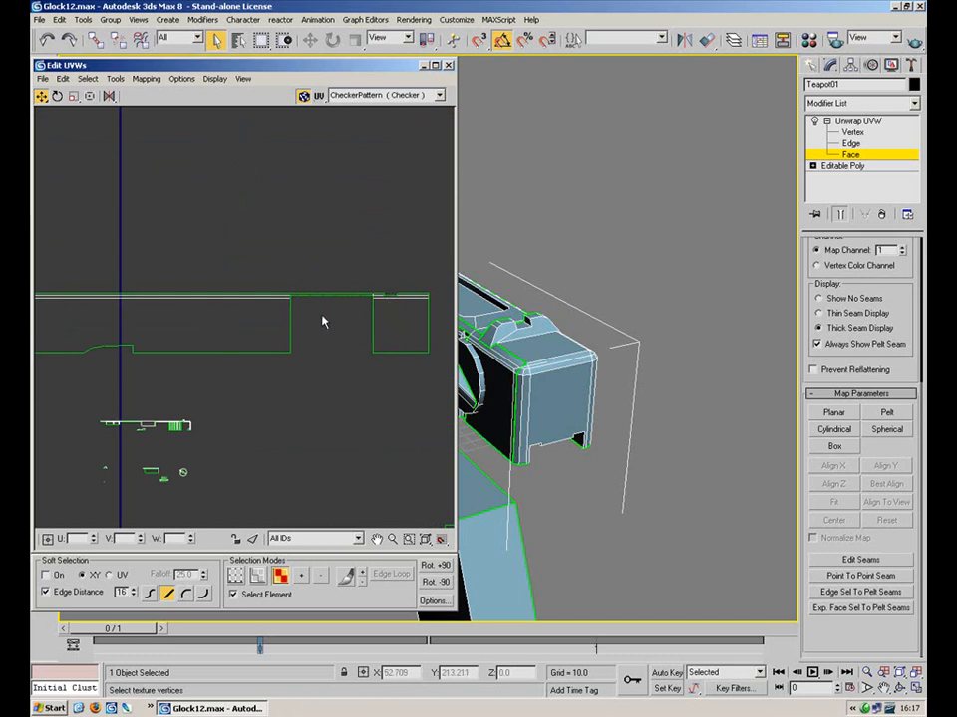
# Orbit to look down on the slide and select the rear top faces beside the sight
pyautogui.keyDown('alt'); pyautogui.moveTo(492, 335); pyautogui.dragTo(547, 297, button='middle'); pyautogui.keyUp('alt')
pyautogui.scroll(4, 563, 318)
pyautogui.click(727, 437)
pyautogui.keyDown('ctrl'); pyautogui.click(670, 376); pyautogui.keyUp('ctrl')
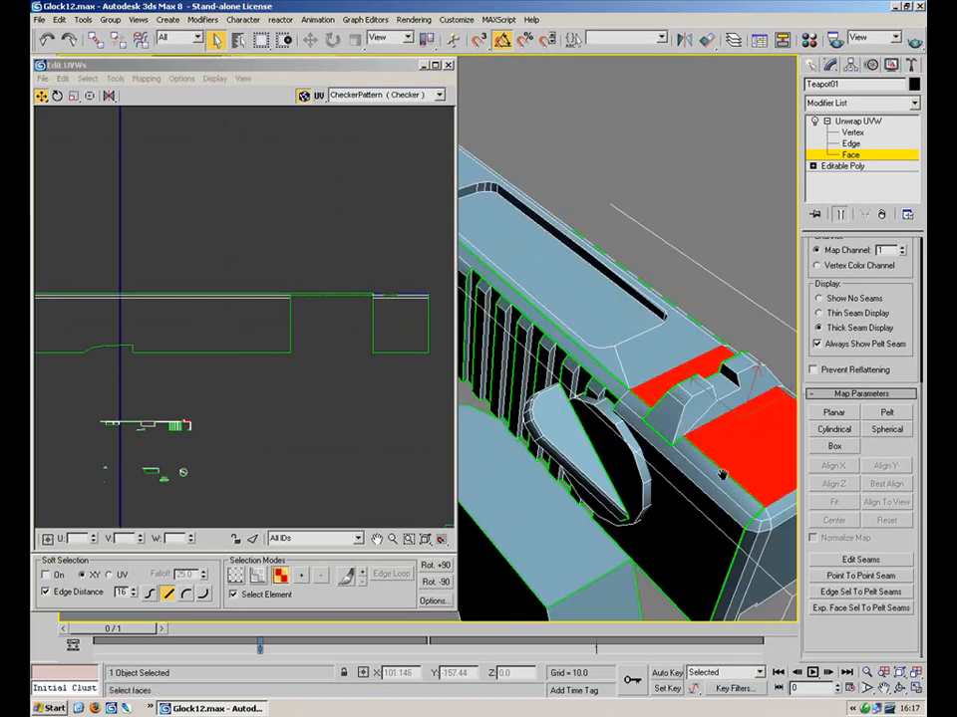
# Add the narrow side strip, edge strip and remaining top faces to the selection
pyautogui.moveTo(745, 495); pyautogui.dragTo(711, 421, button='middle')
pyautogui.keyDown('alt'); pyautogui.moveTo(639, 474); pyautogui.dragTo(507, 463, button='middle'); pyautogui.keyUp('alt')
pyautogui.keyDown('ctrl'); pyautogui.click(533, 443); pyautogui.keyUp('ctrl')
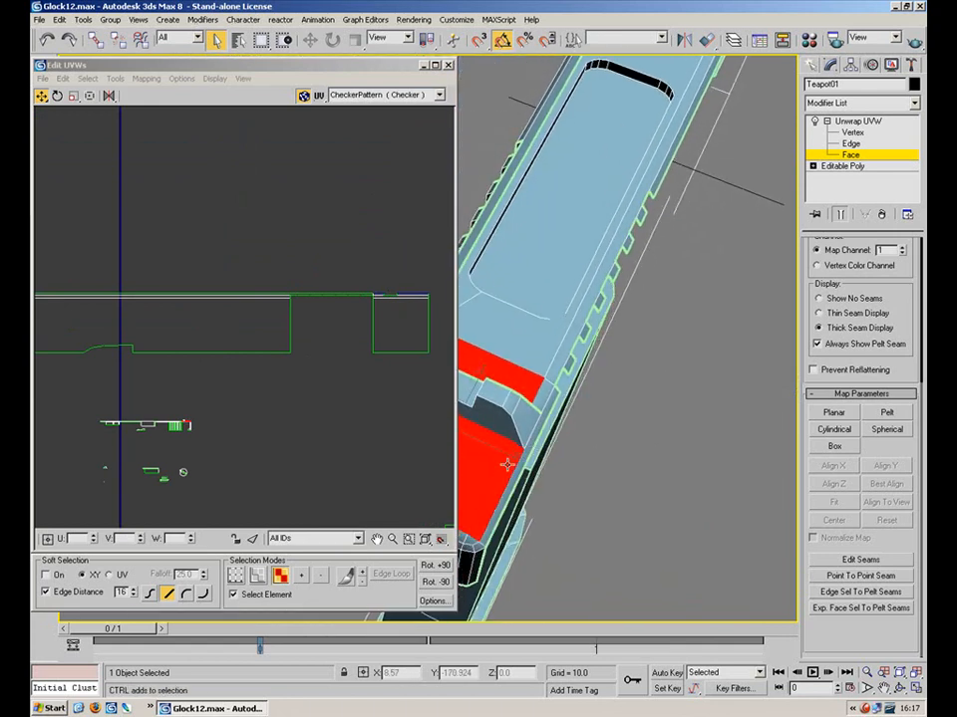
pyautogui.keyDown('ctrl'); pyautogui.click(561, 360); pyautogui.keyUp('ctrl')
pyautogui.moveTo(583, 251)
pyautogui.mouseDown(button='middle')
pyautogui.moveTo(549, 387)
pyautogui.moveTo(617, 244)
pyautogui.moveTo(544, 327)
pyautogui.moveTo(621, 230)
pyautogui.mouseUp(button='middle')
pyautogui.keyDown('ctrl'); pyautogui.click(617, 244); pyautogui.keyUp('ctrl')
pyautogui.moveTo(660, 140); pyautogui.dragTo(590, 241, button='middle')
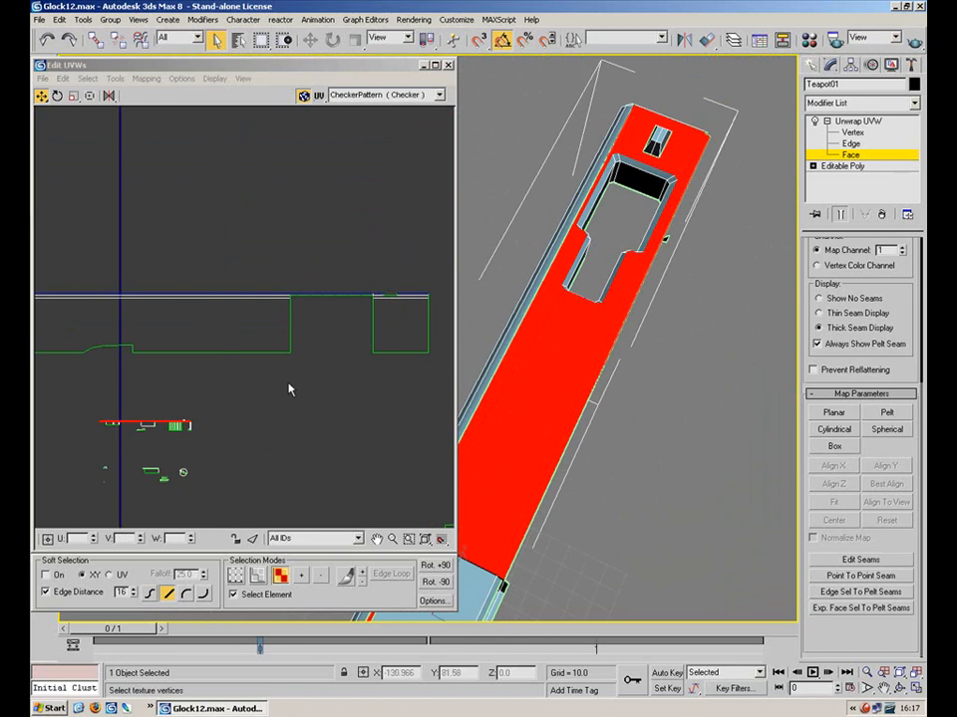
# Planar-map the selected top faces aligned to the Z axis
pyautogui.click(833, 412)
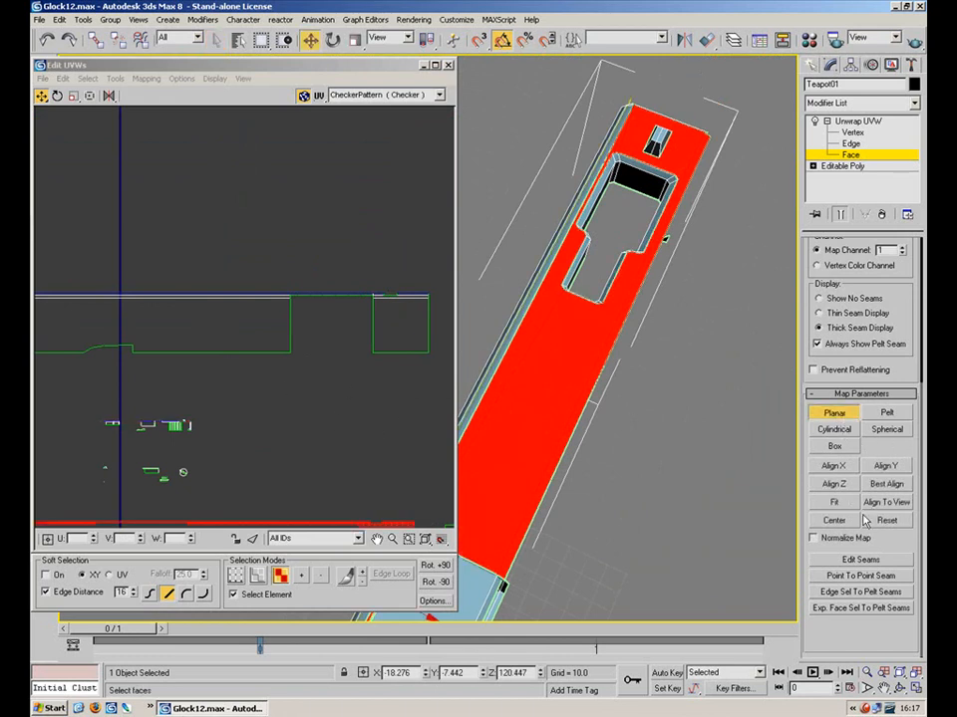
pyautogui.click(849, 488)
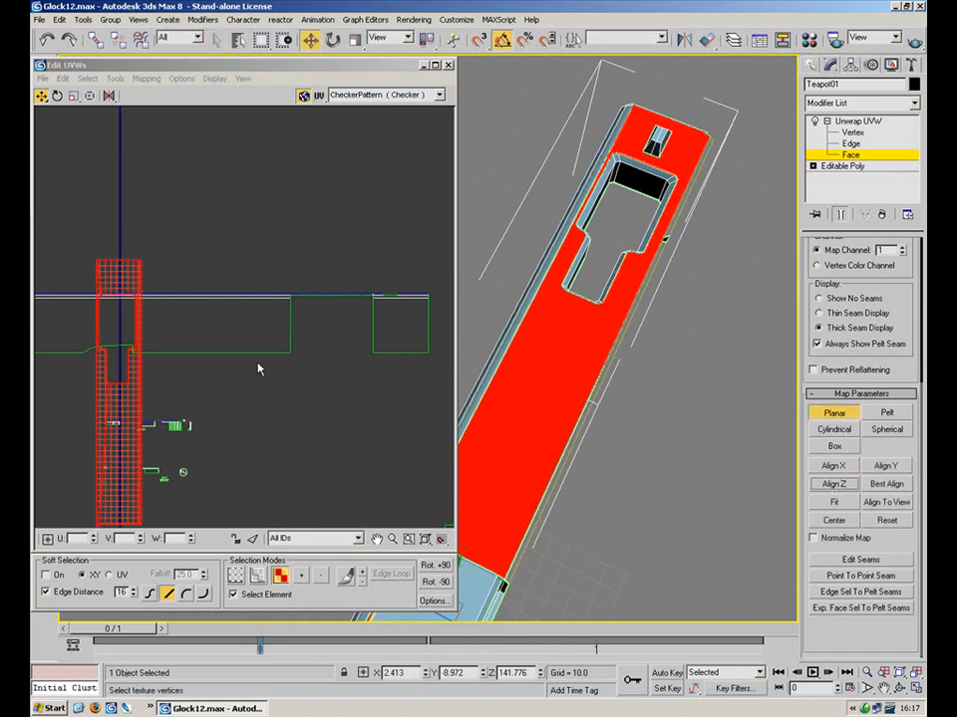
pyautogui.moveTo(261, 370); pyautogui.dragTo(362, 280, button='middle')
pyautogui.scroll(-3, 363, 280)
pyautogui.click(827, 414)
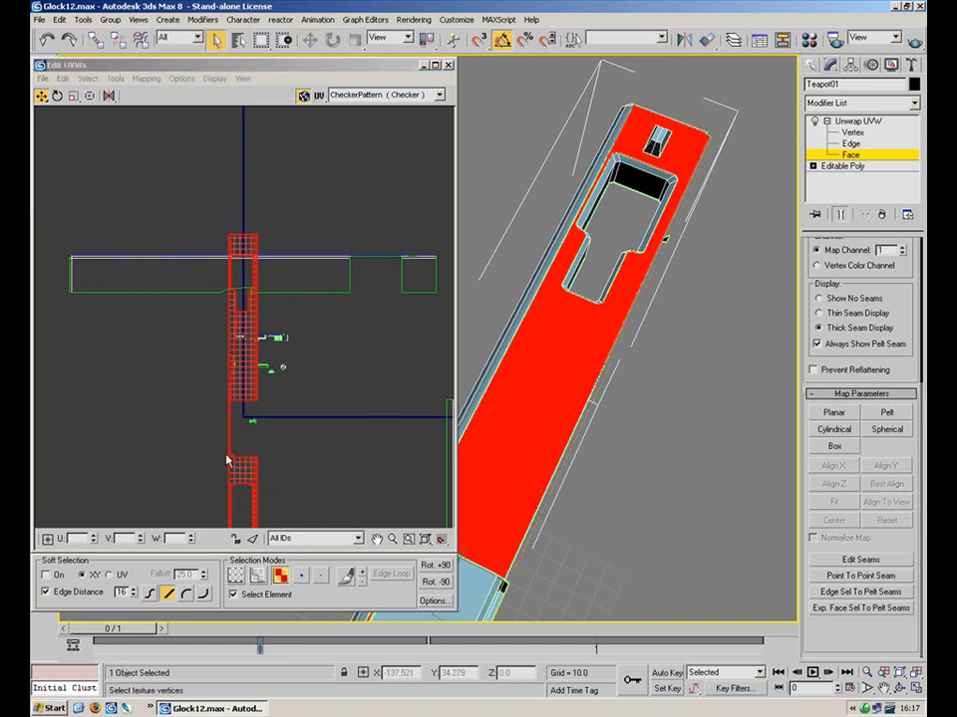
# Move the top UV strip clear of other shells and rotate it to lie horizontal
pyautogui.moveTo(244, 475); pyautogui.dragTo(304, 124)
pyautogui.click(59, 96)
pyautogui.moveTo(302, 236); pyautogui.dragTo(309, 351)
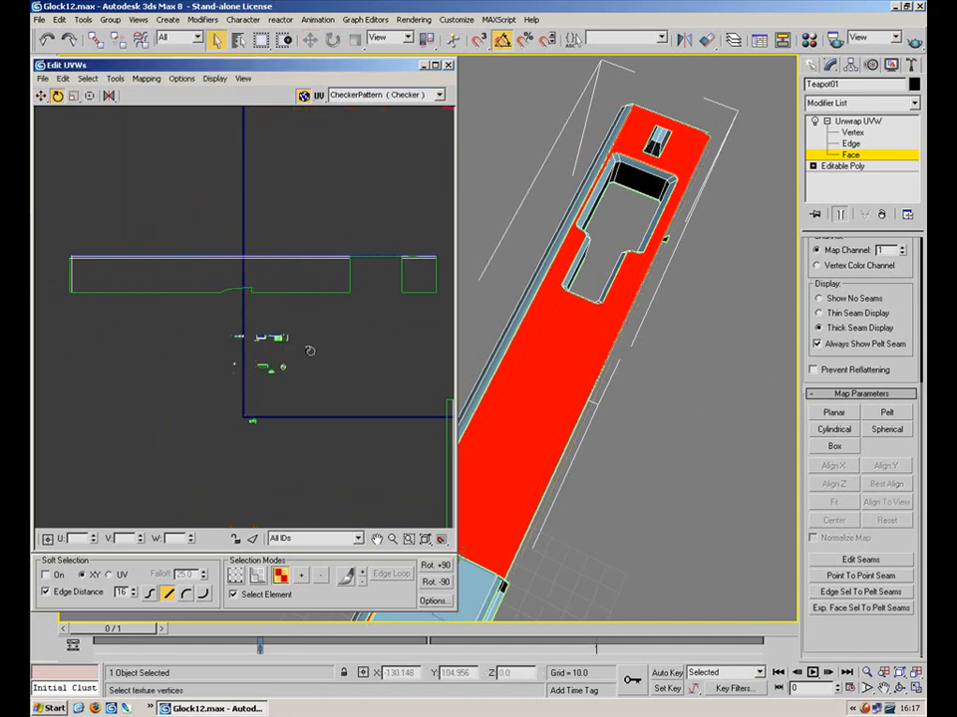
pyautogui.hotkey('ctrl', 'z')
pyautogui.moveTo(297, 282); pyautogui.dragTo(295, 504, button='middle')
pyautogui.moveTo(299, 348); pyautogui.dragTo(275, 469)
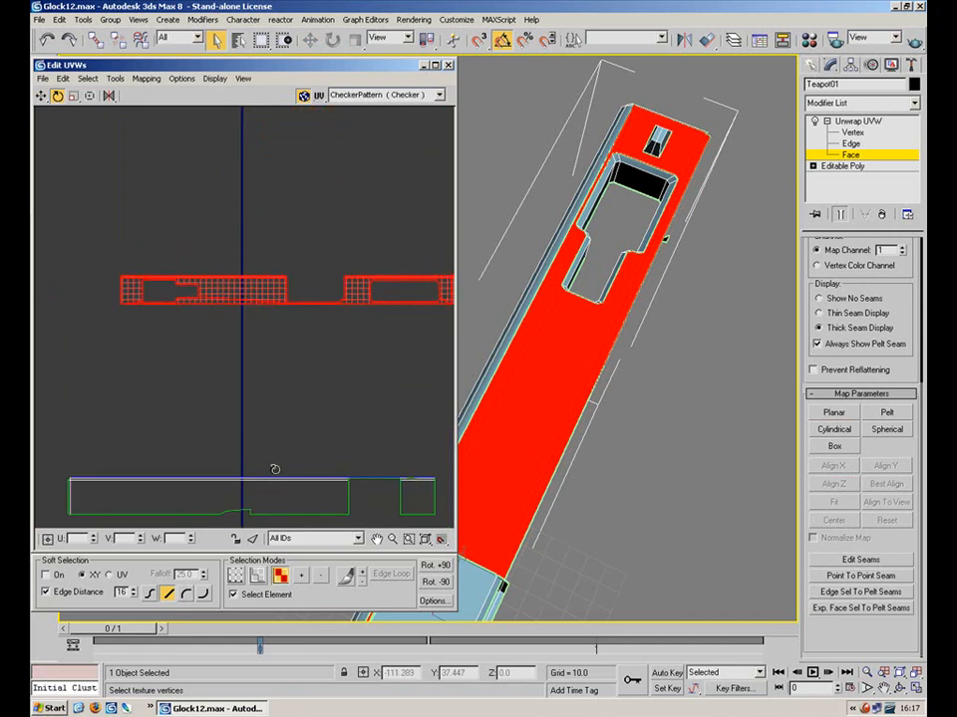
# Place the horizontal top strip directly above the side strip and deselect it
pyautogui.click(41, 96)
pyautogui.moveTo(203, 271); pyautogui.dragTo(194, 459)
pyautogui.click(226, 396)
pyautogui.moveTo(255, 338); pyautogui.dragTo(323, 191, button='middle')
pyautogui.scroll(3, 362, 229)
pyautogui.moveTo(257, 277); pyautogui.dragTo(374, 193, button='middle')
pyautogui.scroll(2, 387, 258)
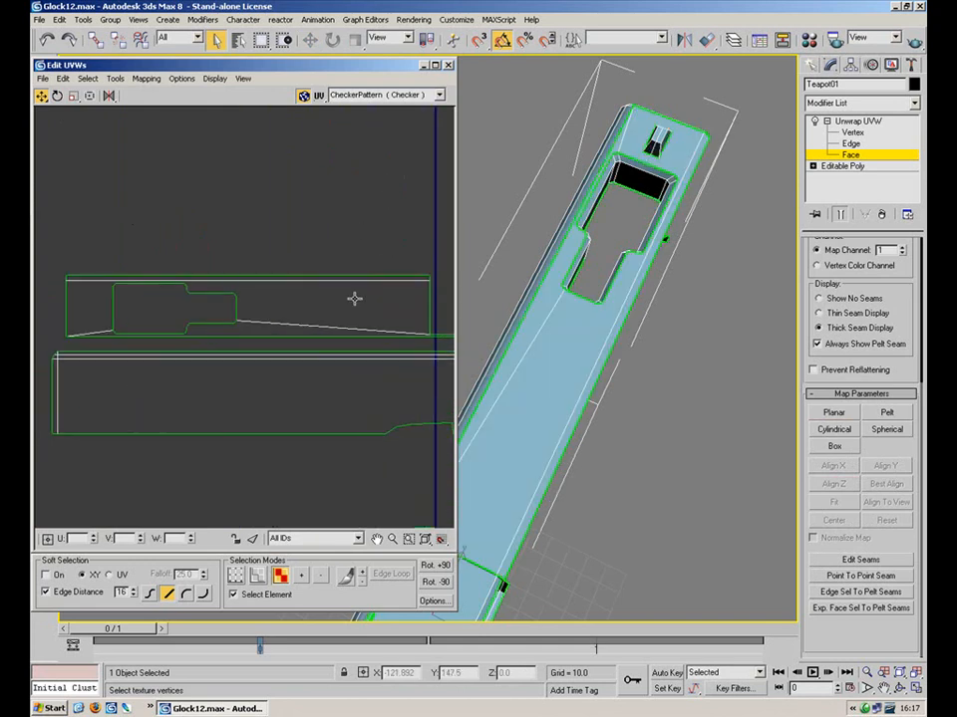
# In Edge mode with Select Element off, select the side strip's shared top edge
pyautogui.press('2')
pyautogui.click(289, 353)
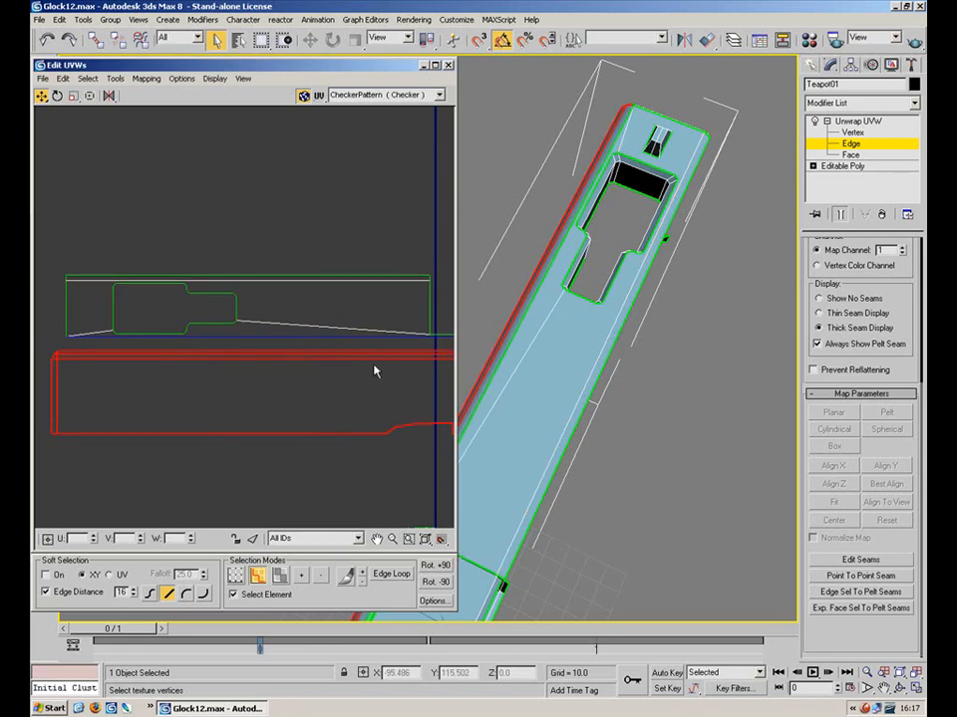
pyautogui.click(265, 594)
pyautogui.click(350, 329)
pyautogui.click(352, 351)
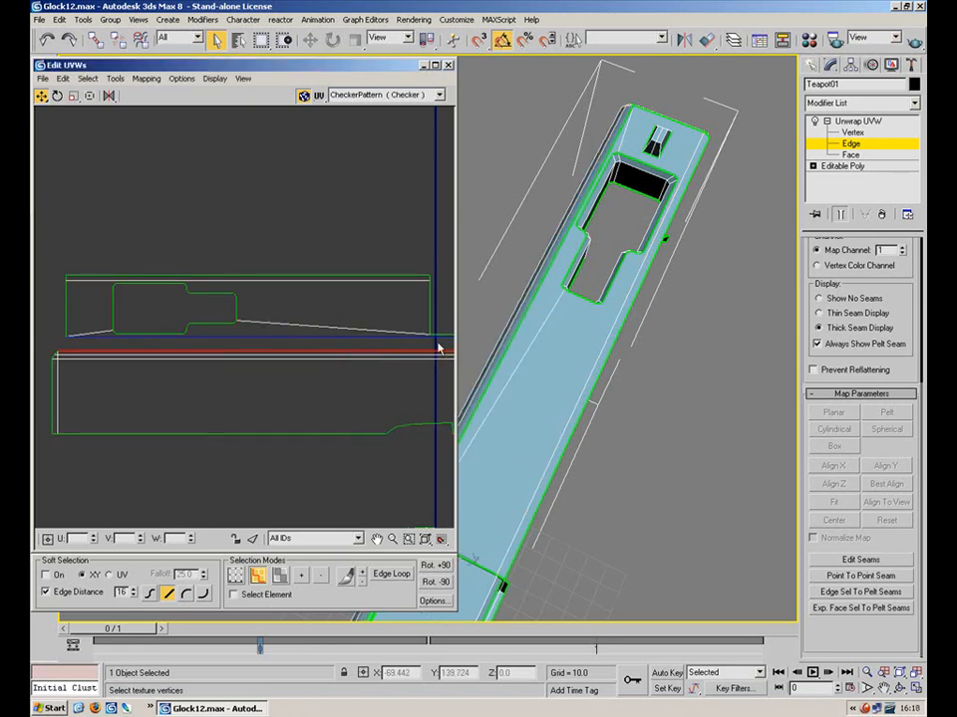
pyautogui.moveTo(365, 334); pyautogui.dragTo(143, 338, button='middle')
pyautogui.scroll(-2, 107, 338)
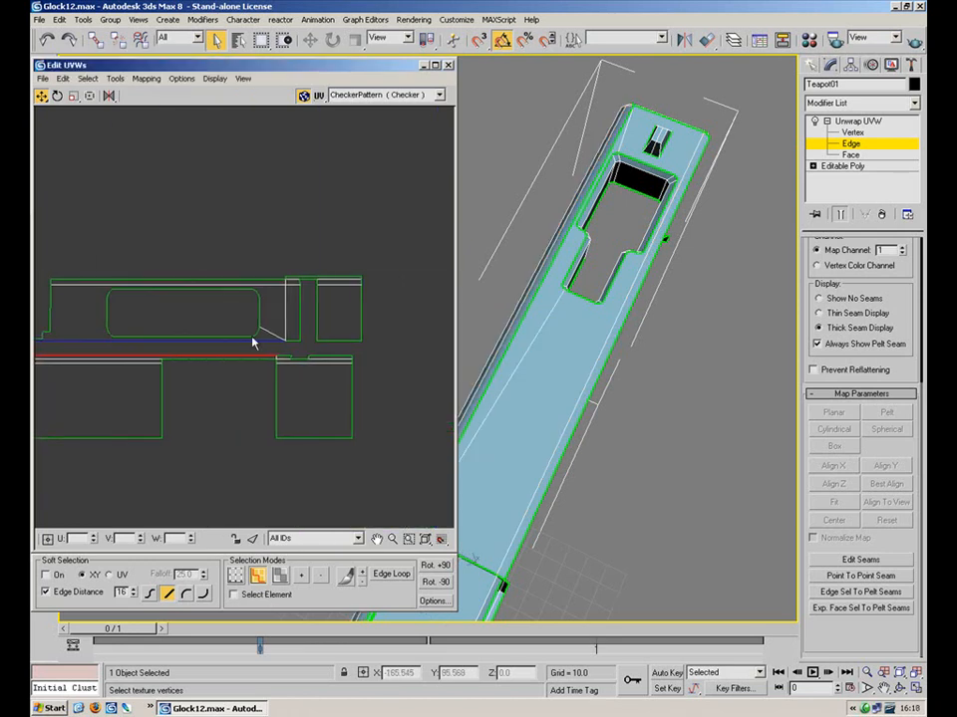
pyautogui.scroll(2, 274, 354)
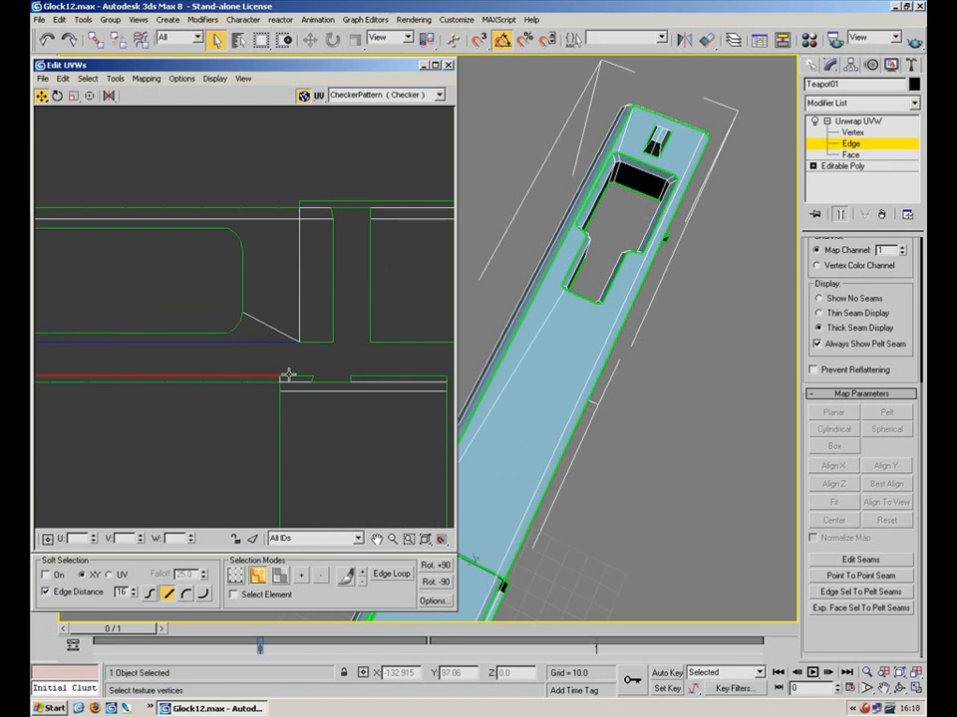
# Stitch the selected edge via Tools > Stitch Selected and confirm with OK
pyautogui.click(88, 78)
pyautogui.moveTo(110, 80)
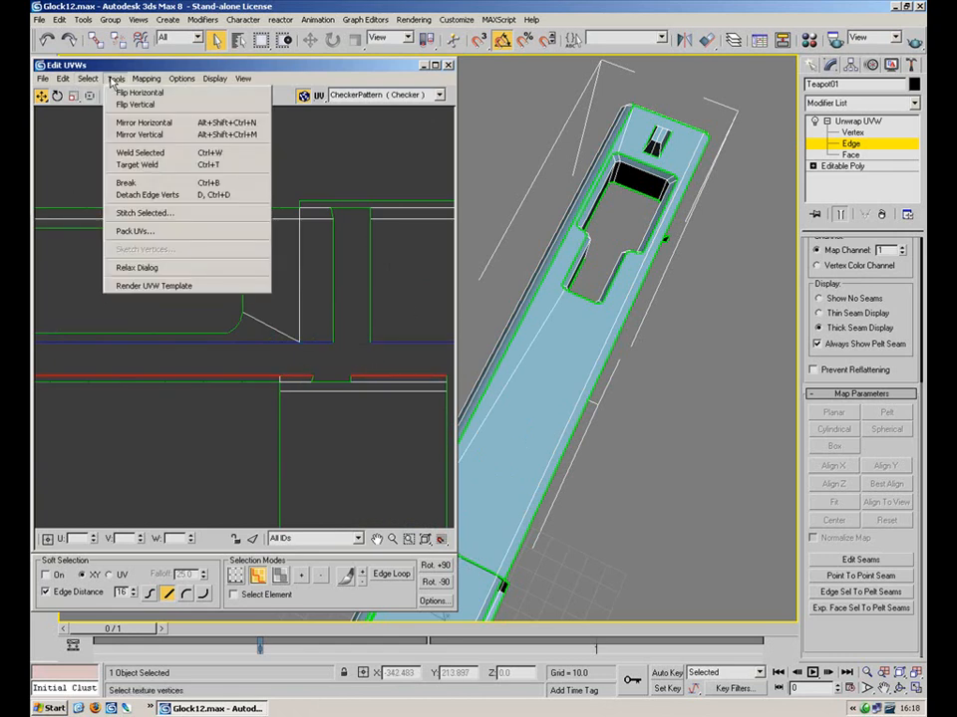
pyautogui.click(157, 213)
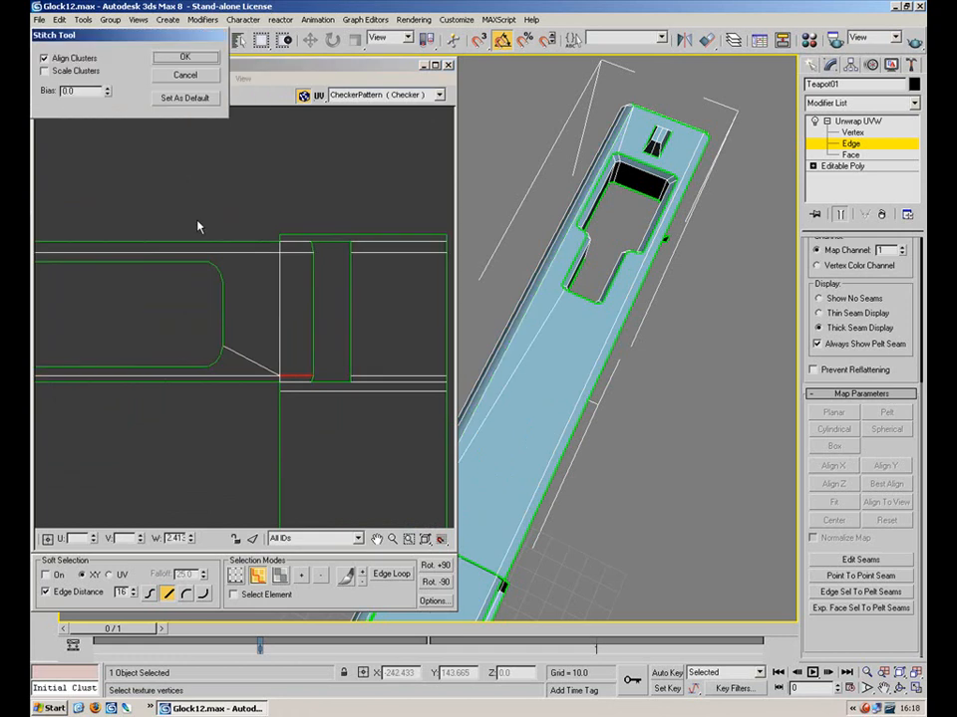
pyautogui.click(185, 57)
pyautogui.scroll(-5, 240, 282)
pyautogui.keyDown('alt'); pyautogui.moveTo(687, 274); pyautogui.dragTo(640, 292, button='middle'); pyautogui.keyUp('alt')
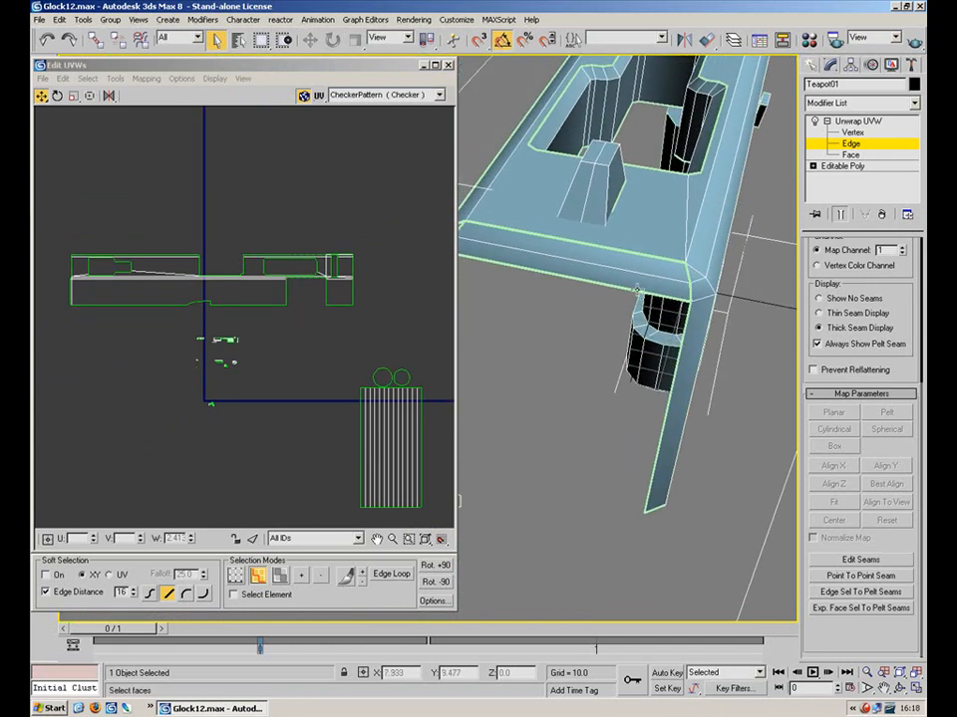
# Select the slide's narrow end face and planar-map it
pyautogui.click(850, 154)
pyautogui.click(630, 279)
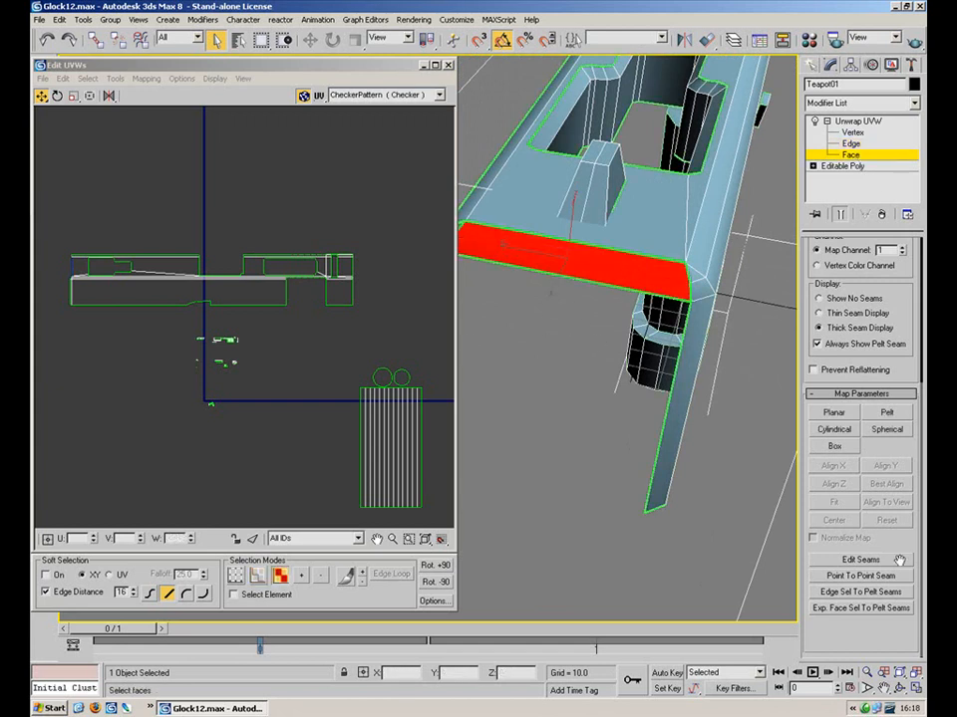
pyautogui.click(835, 413)
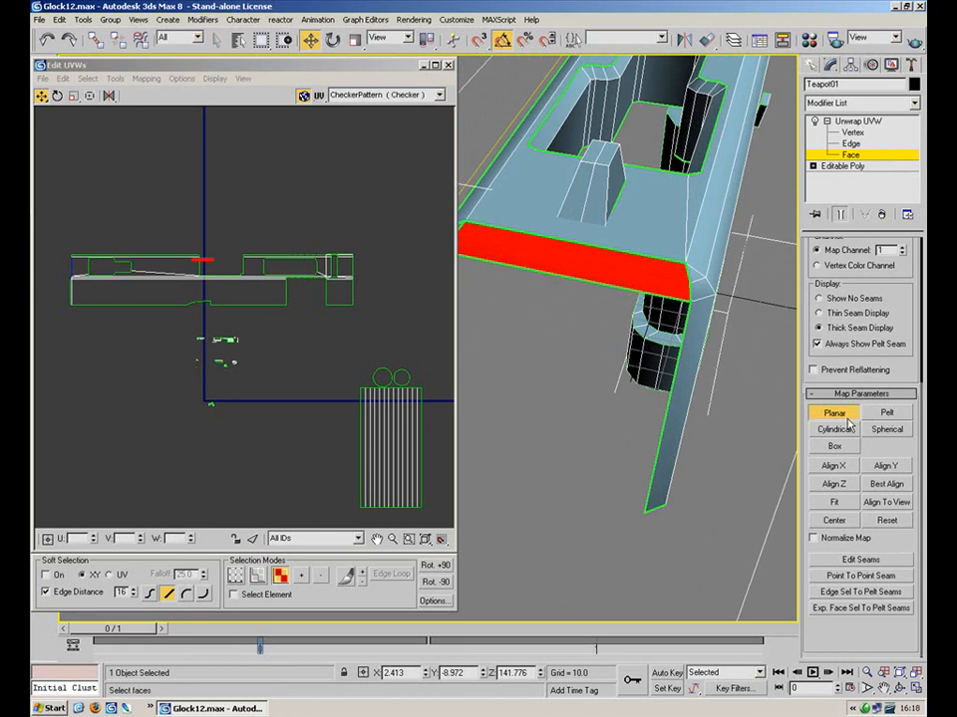
pyautogui.click(841, 416)
pyautogui.moveTo(229, 223); pyautogui.dragTo(291, 285, button='middle')
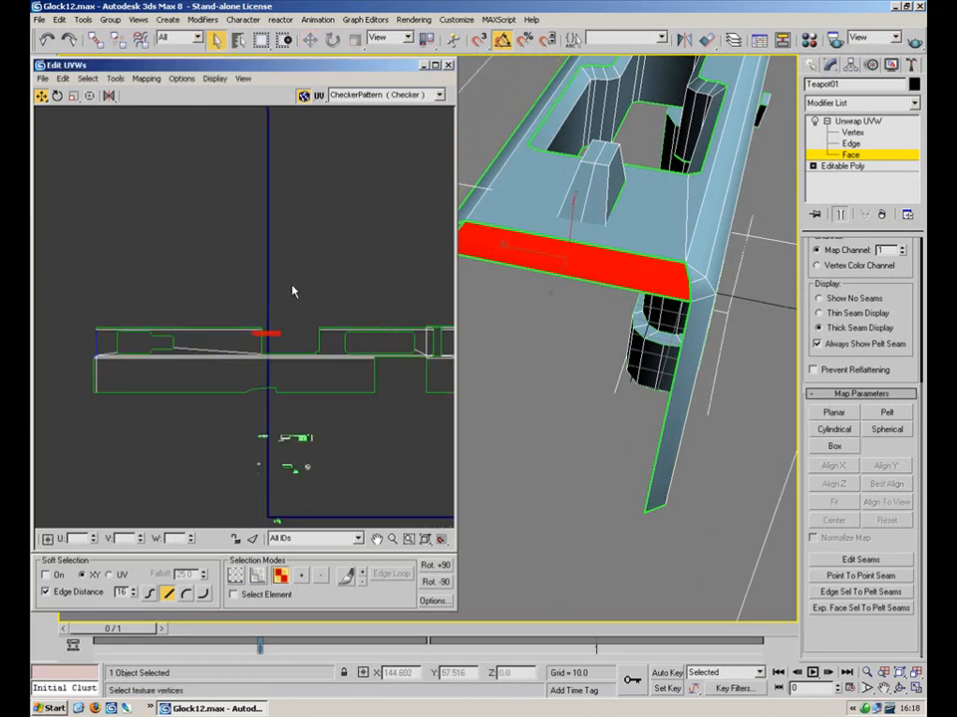
pyautogui.scroll(3, 290, 290)
# Rotate the end face's UVs 90° and move them against the end of the strip
pyautogui.click(57, 96)
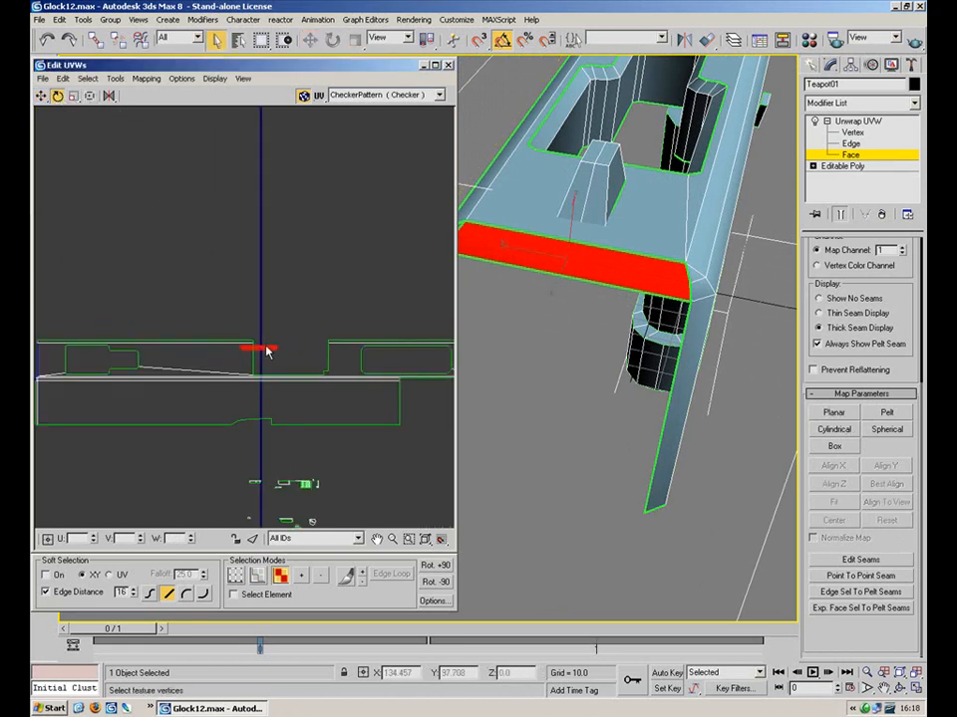
pyautogui.moveTo(264, 349); pyautogui.dragTo(257, 478)
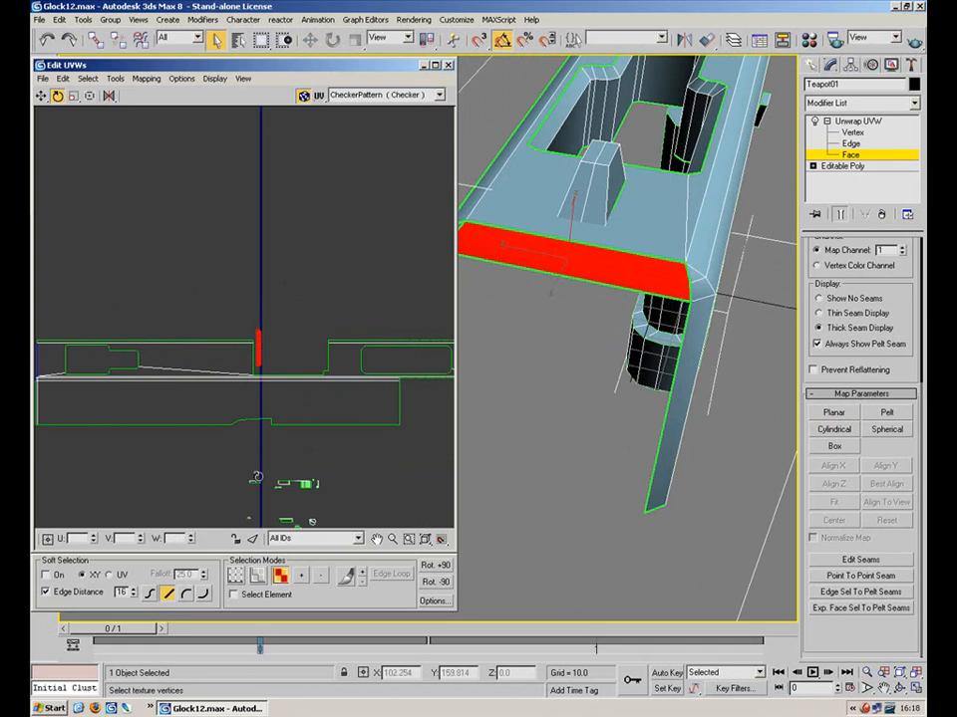
pyautogui.click(41, 96)
pyautogui.moveTo(195, 334); pyautogui.dragTo(449, 331, button='middle')
pyautogui.moveTo(316, 340); pyautogui.dragTo(186, 335, button='middle')
pyautogui.moveTo(388, 341); pyautogui.dragTo(157, 345)
pyautogui.moveTo(212, 232); pyautogui.dragTo(289, 179, button='middle')
pyautogui.scroll(6, 304, 265)
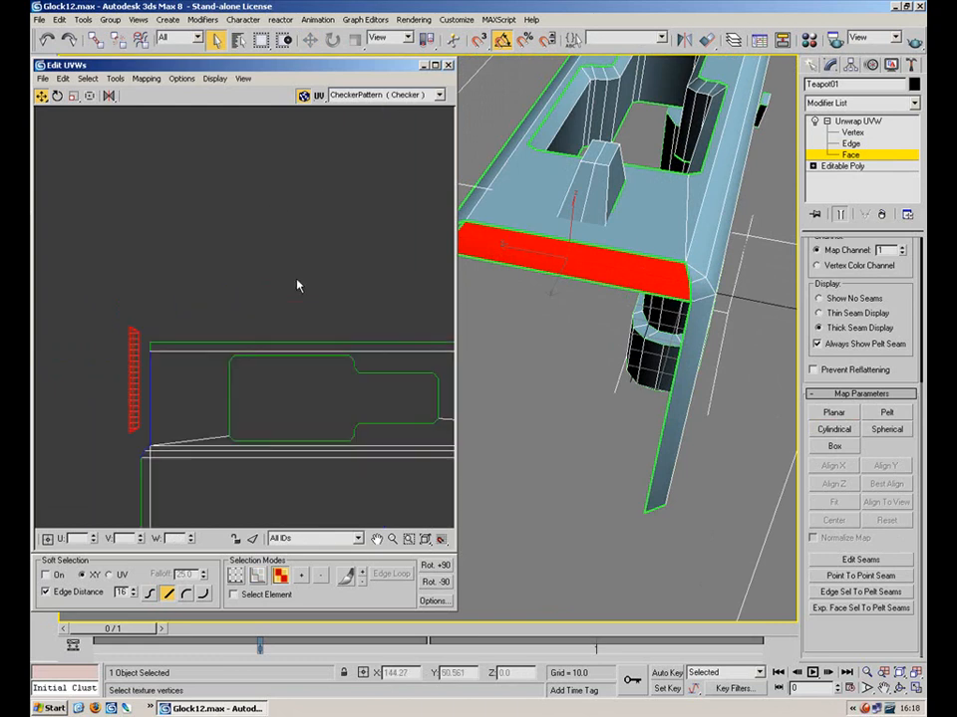
pyautogui.moveTo(309, 220); pyautogui.dragTo(436, 106, button='middle')
pyautogui.moveTo(197, 333); pyautogui.dragTo(169, 350)
# Stitch the end face's shared edge onto the strip with Stitch Selected
pyautogui.press('2')
pyautogui.click(234, 340)
pyautogui.click(117, 81)
pyautogui.click(145, 212)
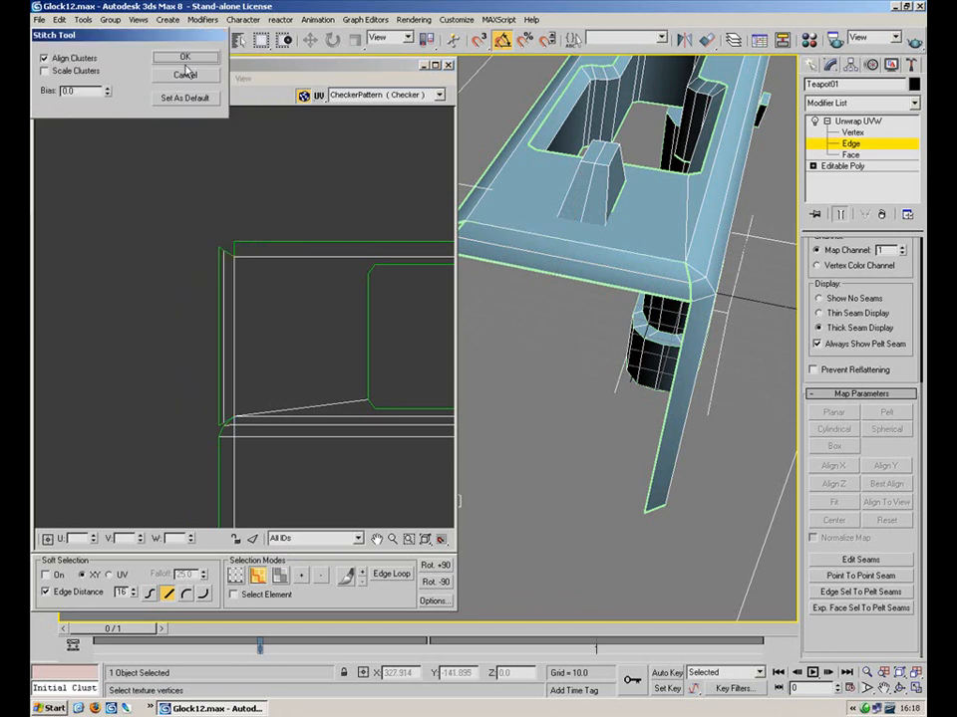
pyautogui.click(184, 57)
pyautogui.scroll(-4, 335, 327)
pyautogui.moveTo(335, 327); pyautogui.dragTo(45, 321, button='middle')
# Orbit and pan the 3D view down to the slide's rear end
pyautogui.keyDown('alt'); pyautogui.moveTo(622, 279); pyautogui.dragTo(478, 282, button='middle'); pyautogui.keyUp('alt')
pyautogui.scroll(-5, 480, 283)
pyautogui.moveTo(568, 356); pyautogui.dragTo(449, 206, button='middle')
pyautogui.scroll(5, 513, 259)
pyautogui.moveTo(604, 237); pyautogui.dragTo(592, 258, button='middle')
# Select the vertical corner faces, top edge strip and rear end face of the slide
pyautogui.click(851, 155)
pyautogui.click(536, 280)
pyautogui.keyDown('ctrl'); pyautogui.click(543, 279); pyautogui.keyUp('ctrl')
pyautogui.keyDown('ctrl'); pyautogui.click(544, 242); pyautogui.keyUp('ctrl')
pyautogui.keyDown('ctrl'); pyautogui.click(588, 234); pyautogui.keyUp('ctrl')
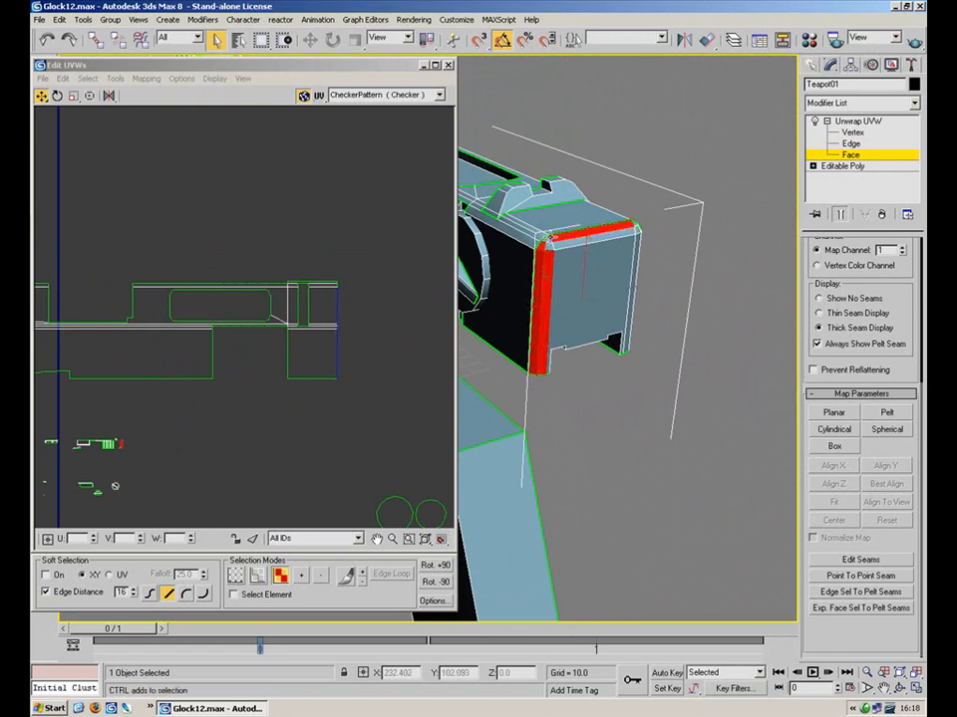
pyautogui.keyDown('ctrl'); pyautogui.click(596, 290); pyautogui.keyUp('ctrl')
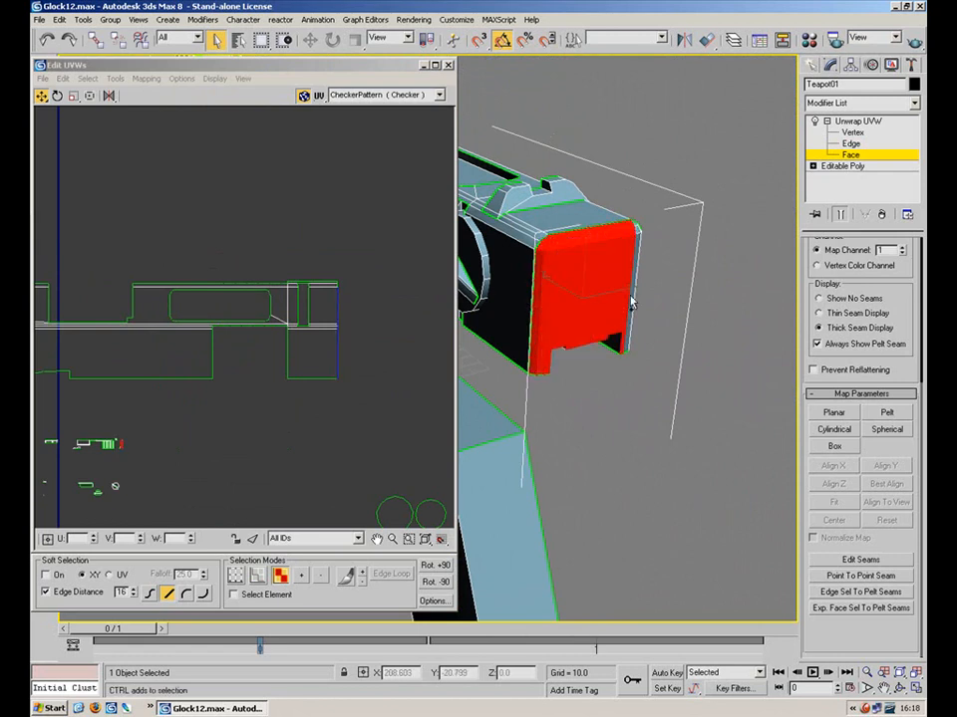
# Add the rounded corner faces and the long side strip to the selection
pyautogui.moveTo(626, 258); pyautogui.dragTo(794, 232, button='middle')
pyautogui.scroll(3, 723, 261)
pyautogui.moveTo(668, 265); pyautogui.dragTo(617, 286, button='middle')
pyautogui.keyDown('ctrl'); pyautogui.click(543, 192); pyautogui.keyUp('ctrl')
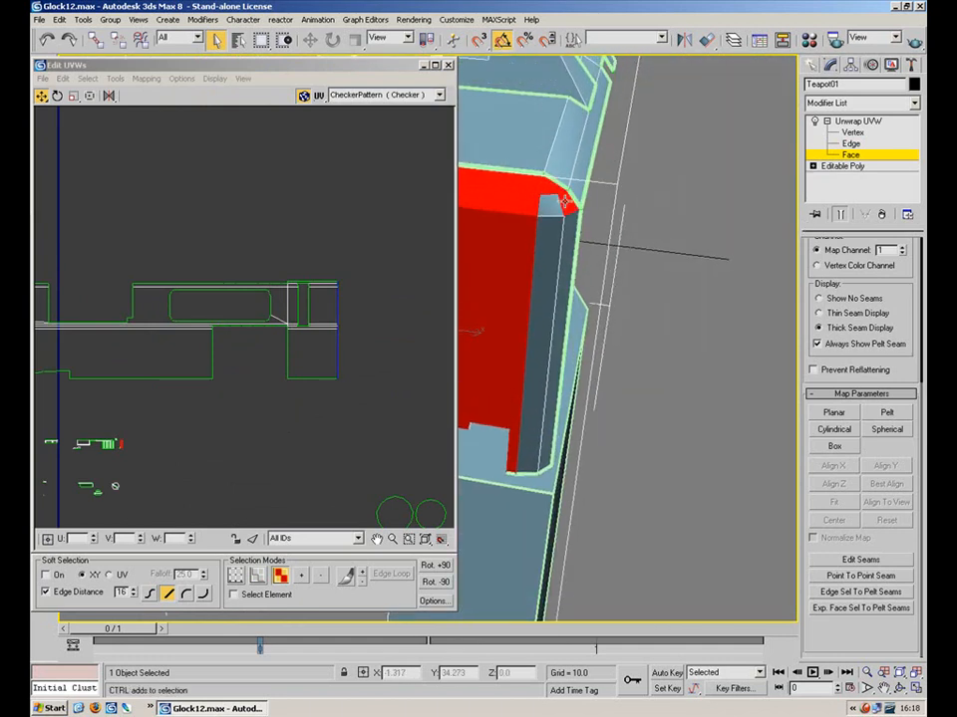
pyautogui.keyDown('ctrl'); pyautogui.click(545, 270); pyautogui.keyUp('ctrl')
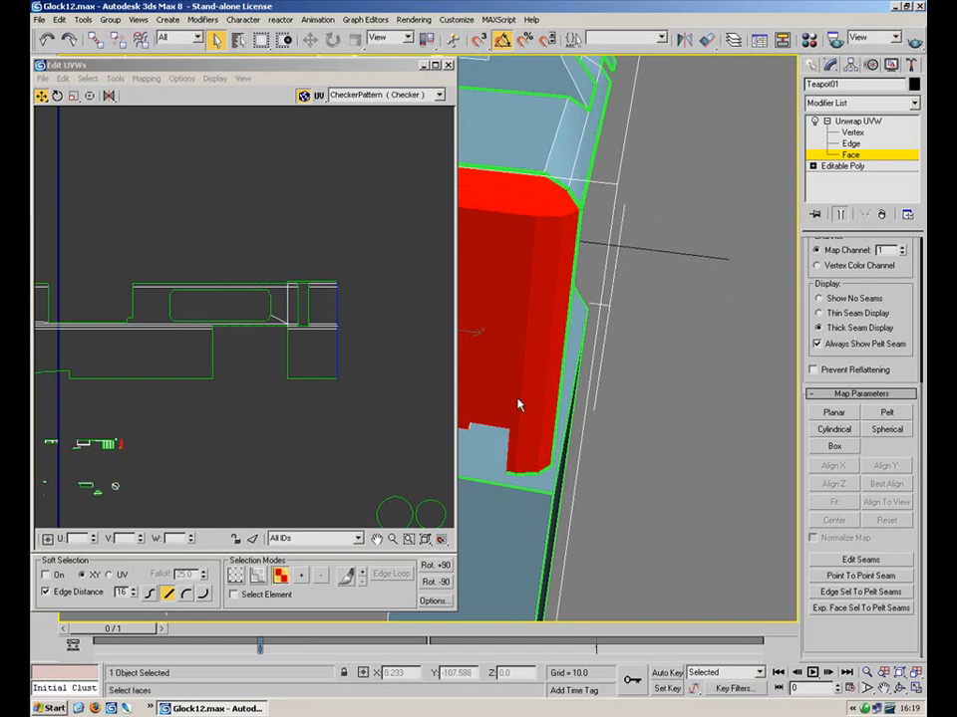
pyautogui.scroll(-4, 357, 252)
pyautogui.moveTo(379, 297); pyautogui.dragTo(308, 292, button='middle')
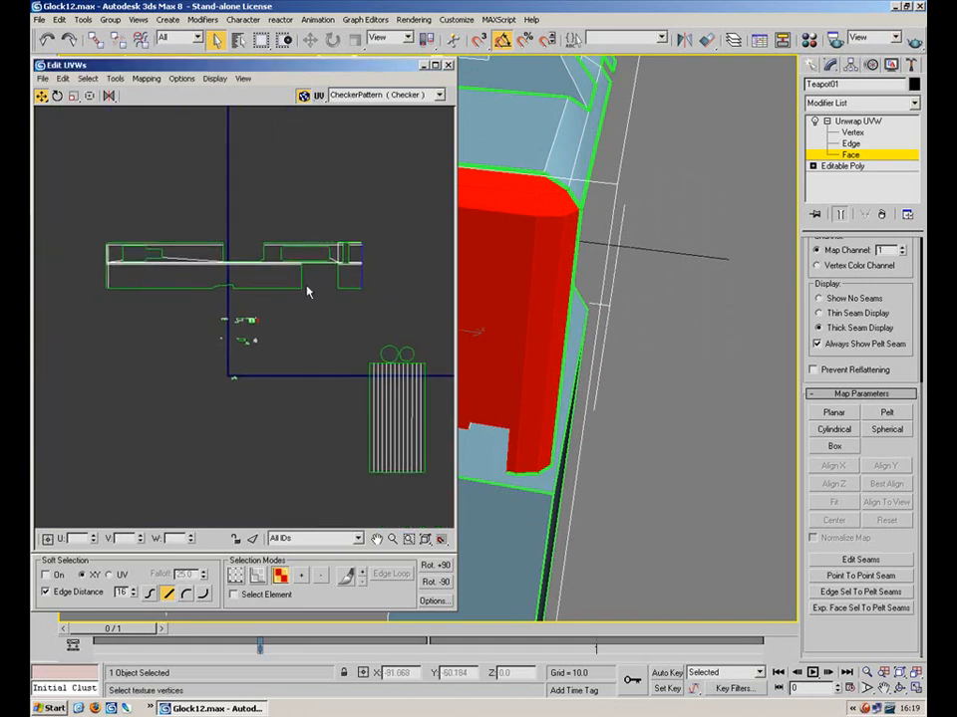
# Planar-map the selection with Align X then Align Y, and move the island beside the layout
pyautogui.click(835, 413)
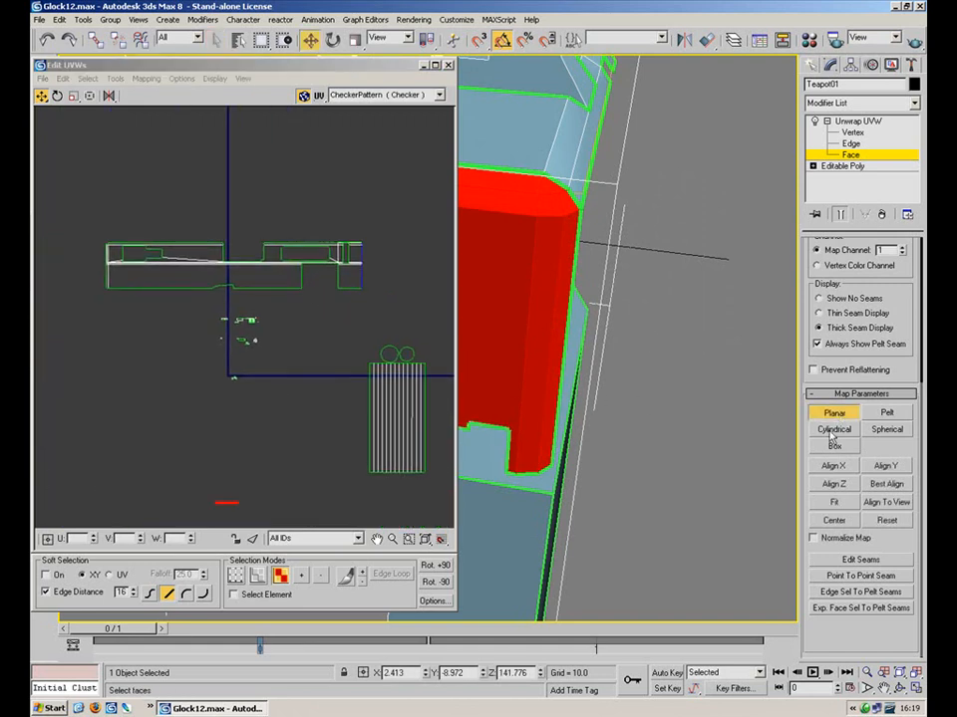
pyautogui.click(843, 466)
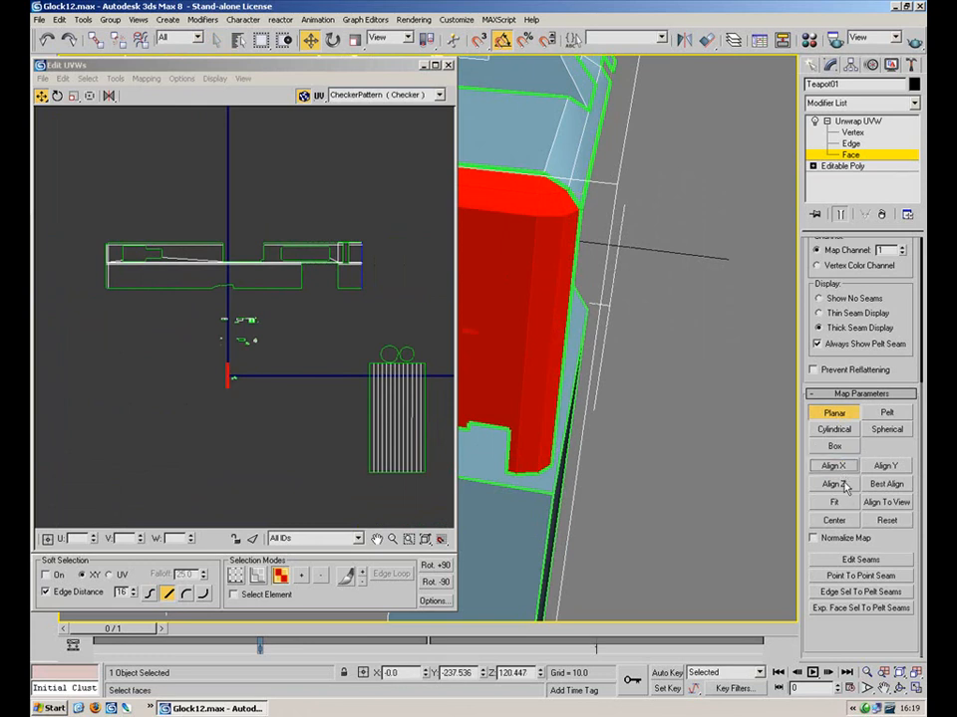
pyautogui.click(881, 467)
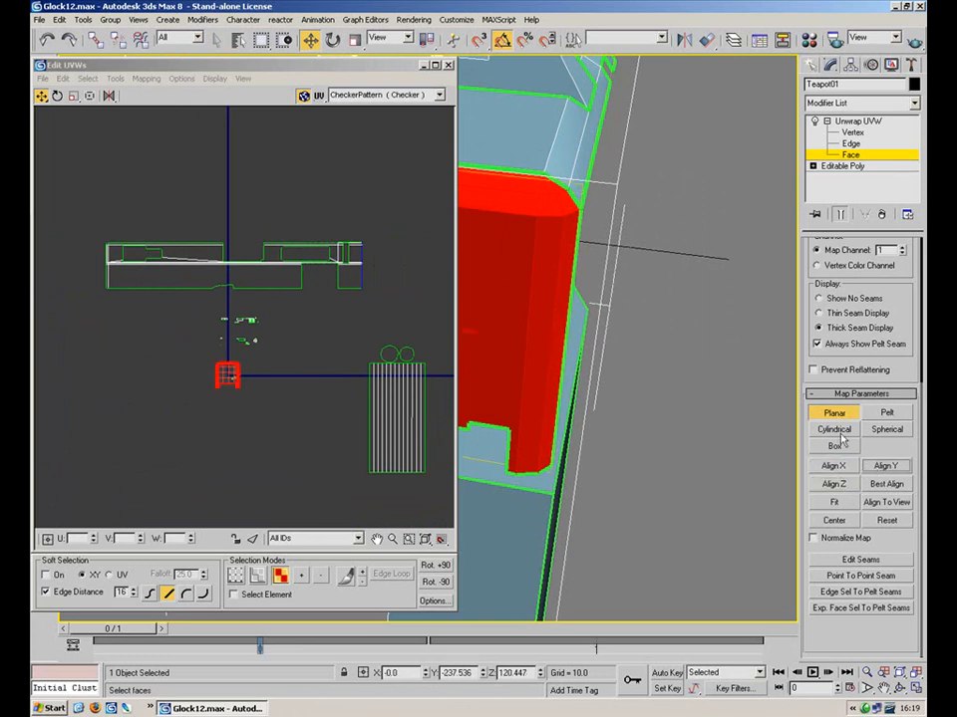
pyautogui.moveTo(223, 370); pyautogui.dragTo(388, 253)
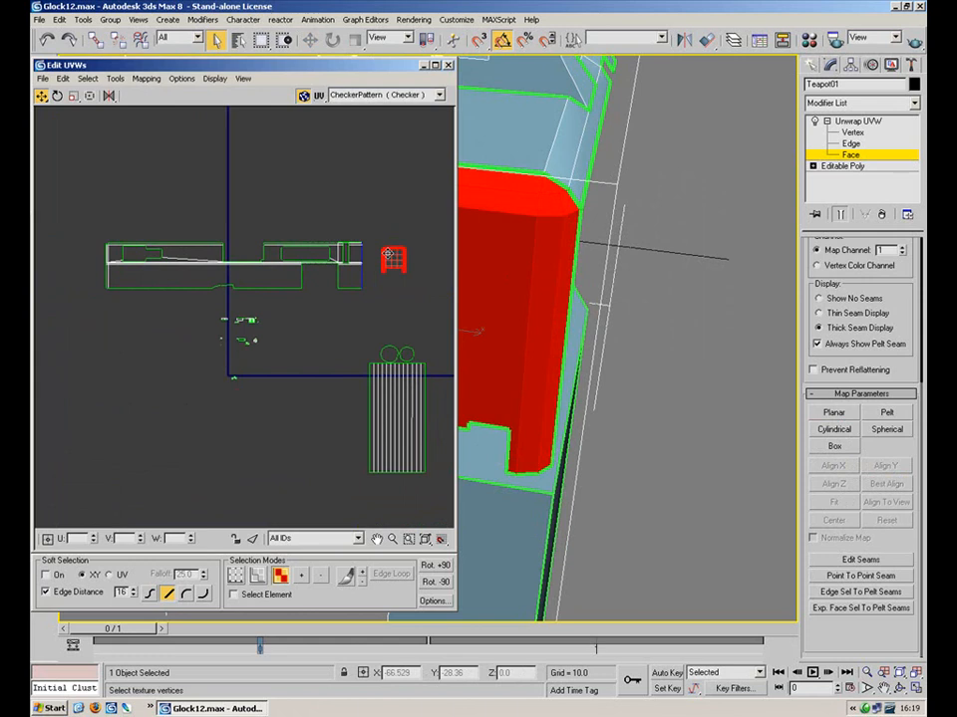
# Zoom in on the new island and select the vertical edge where it meets the layout
pyautogui.click(62, 99)
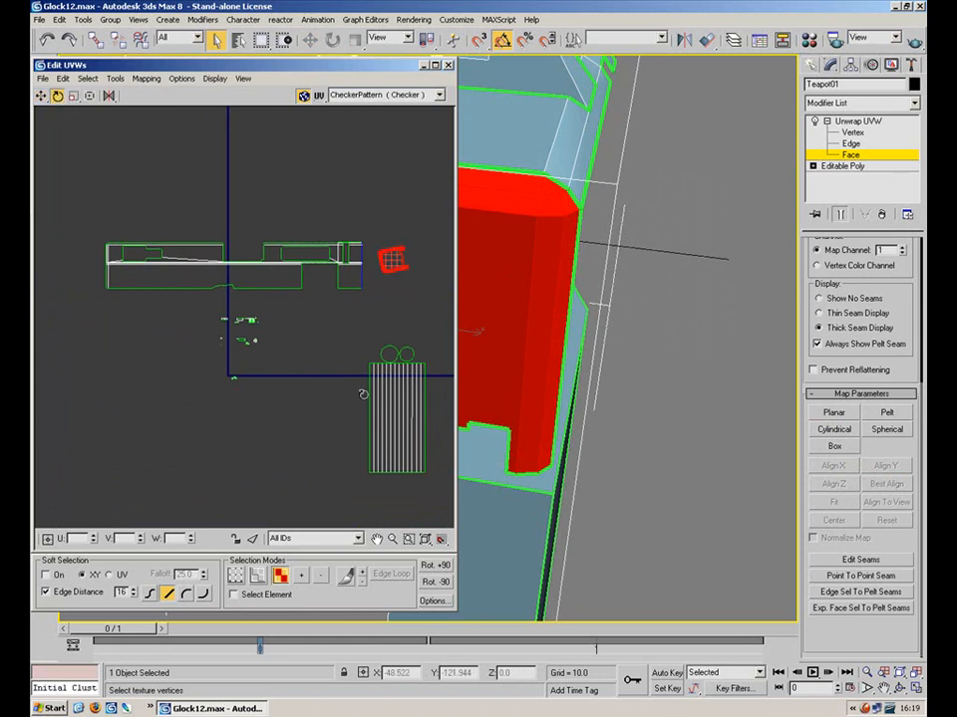
pyautogui.moveTo(395, 262); pyautogui.dragTo(349, 283, button='middle')
pyautogui.scroll(6, 351, 283)
pyautogui.moveTo(228, 296); pyautogui.dragTo(271, 302, button='middle')
pyautogui.scroll(1, 273, 292)
pyautogui.click(267, 228)
pyautogui.press('2')
pyautogui.moveTo(263, 233); pyautogui.dragTo(192, 267)
# Stitch the selected edge onto the main layout with Tools > Stitch Selected, confirming OK
pyautogui.click(120, 79)
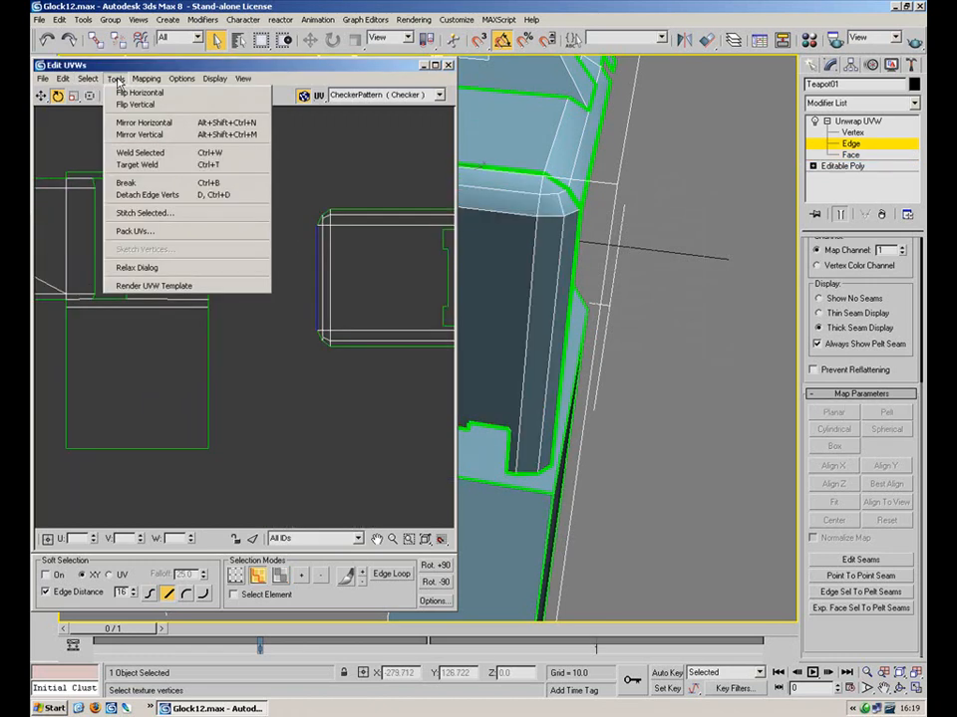
pyautogui.click(140, 213)
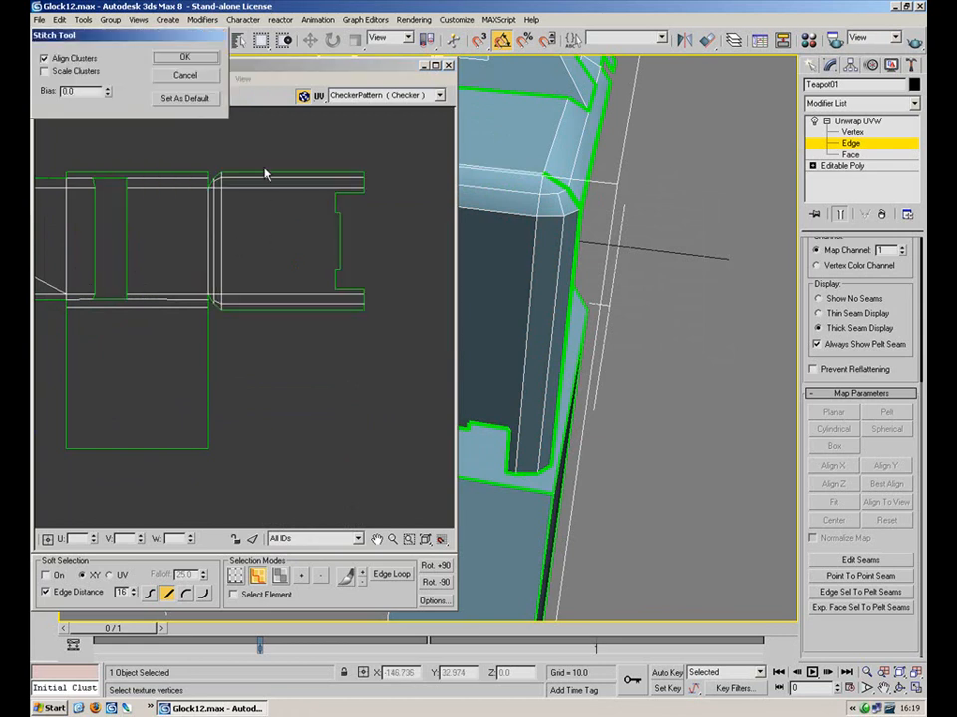
pyautogui.click(169, 56)
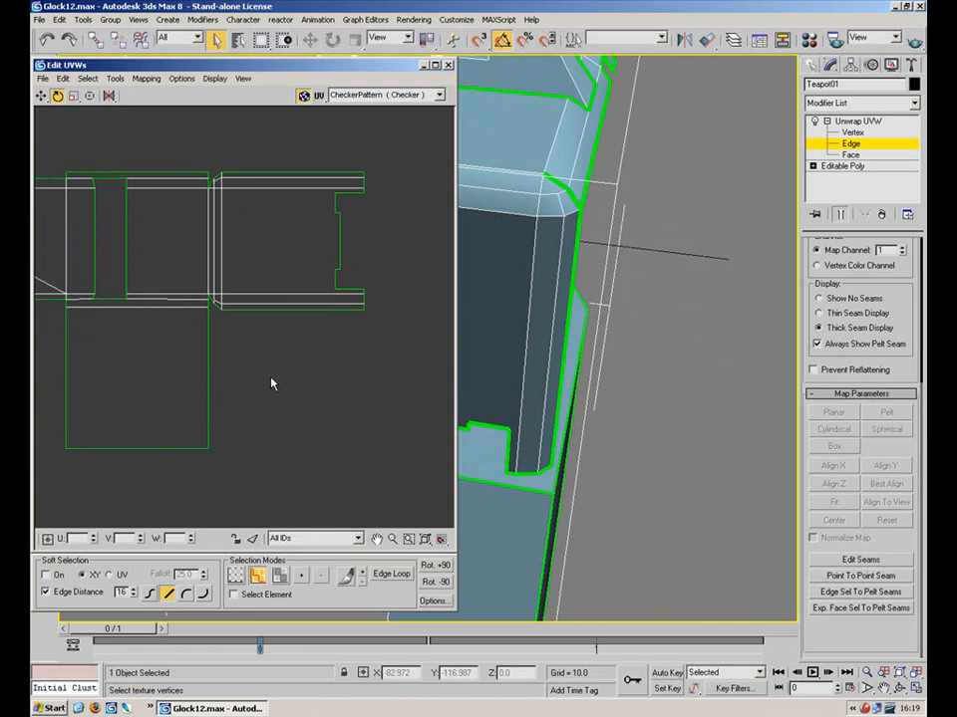
pyautogui.scroll(-4, 304, 284)
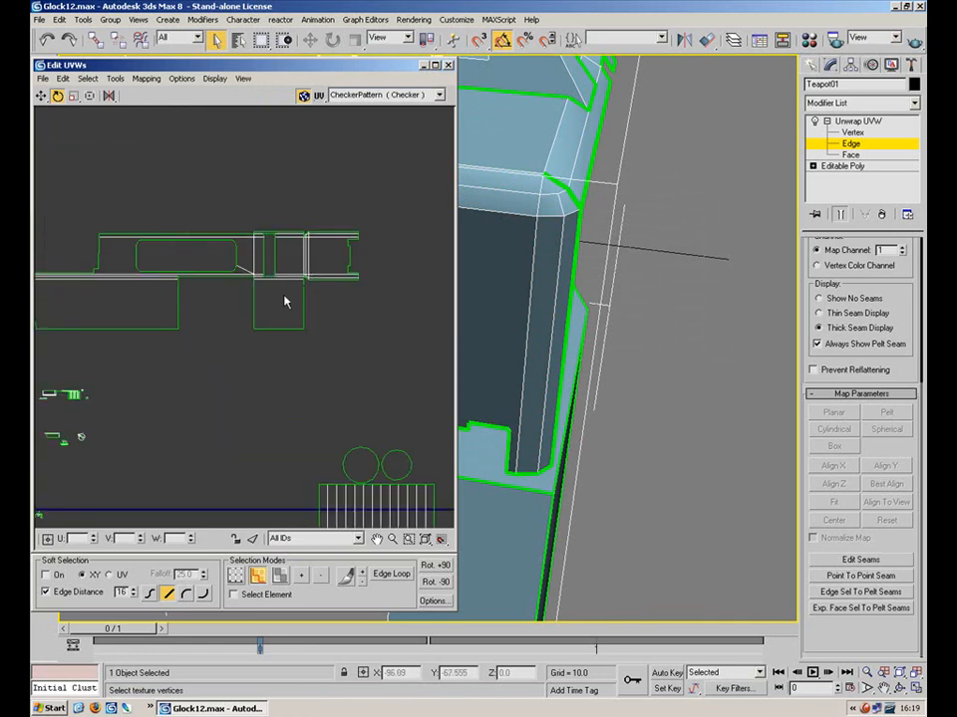
pyautogui.scroll(-3, 319, 273)
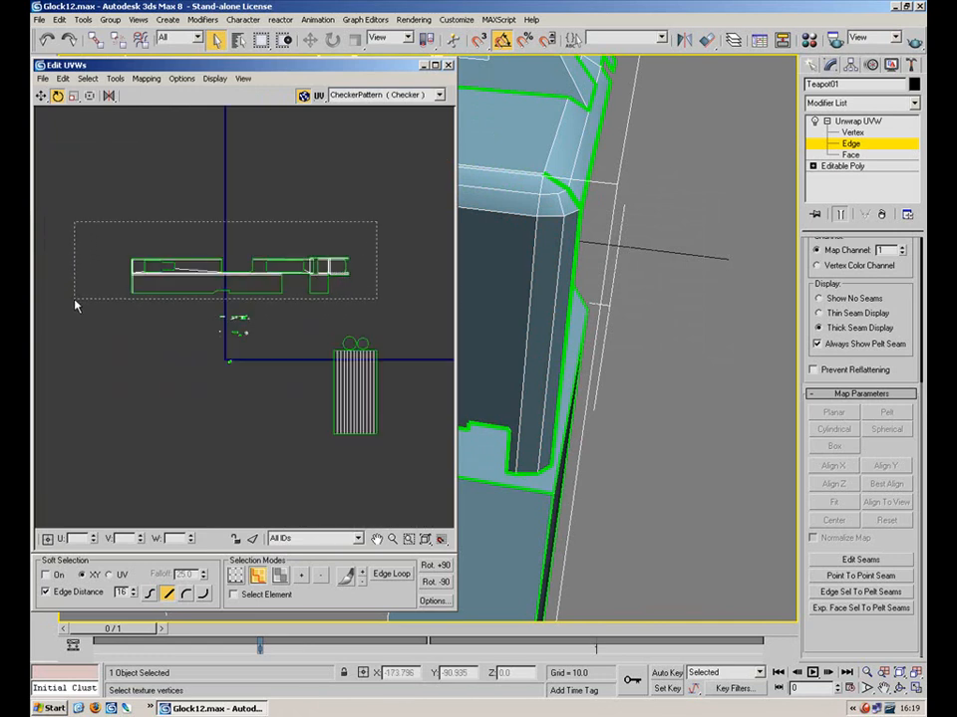
# Marquee-select the stitched slide island and move it upward
pyautogui.moveTo(76, 306); pyautogui.dragTo(76, 304)
pyautogui.click(41, 96)
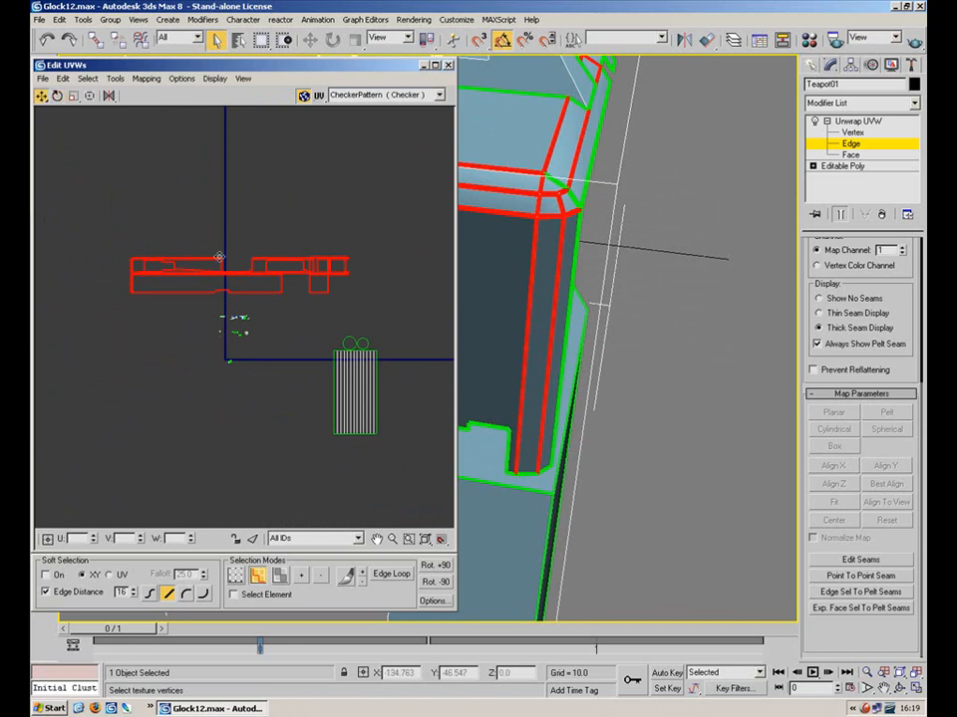
pyautogui.moveTo(236, 273); pyautogui.dragTo(238, 247)
pyautogui.click(238, 211)
pyautogui.scroll(8, 210, 244)
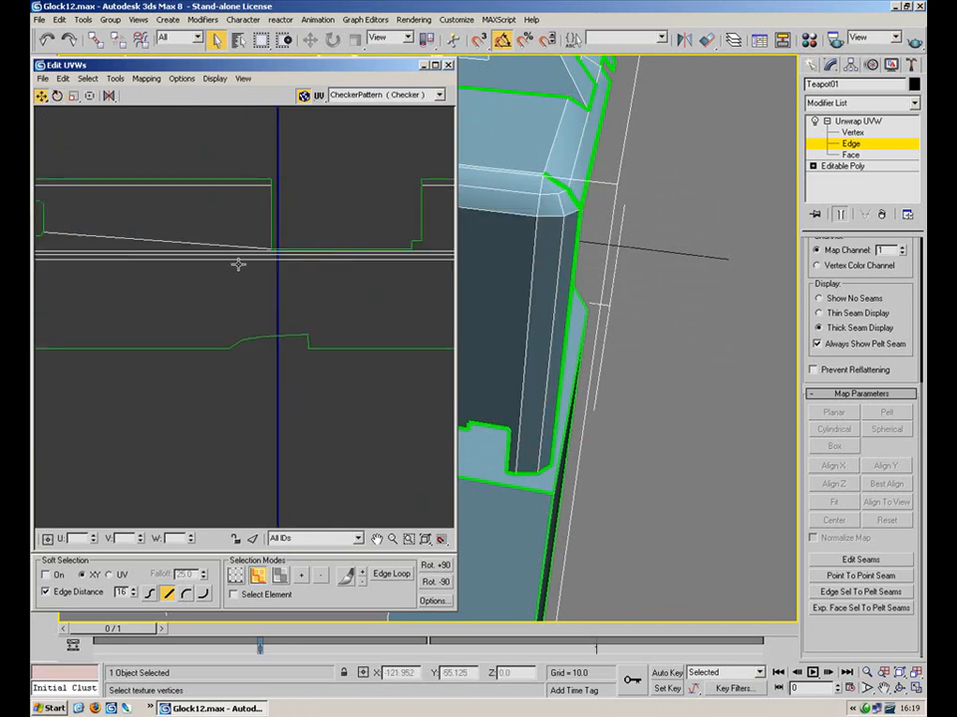
pyautogui.moveTo(224, 226); pyautogui.dragTo(238, 275, button='middle')
# In Face mode, bring another part of the slide into view and select its top face
pyautogui.moveTo(534, 235); pyautogui.dragTo(611, 456, button='middle')
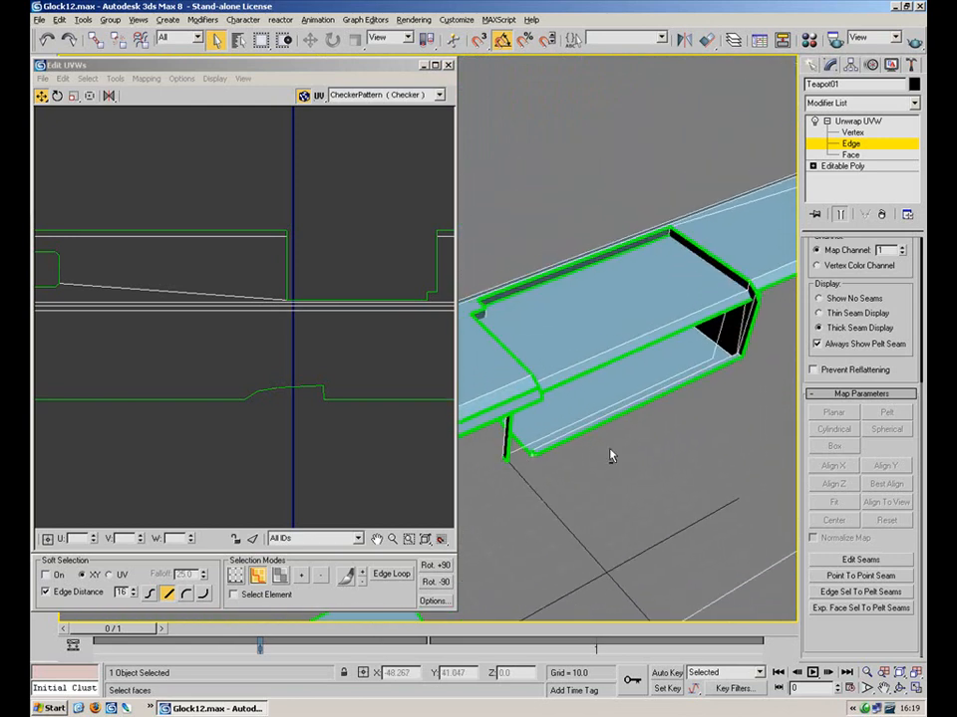
pyautogui.click(849, 154)
pyautogui.click(620, 357)
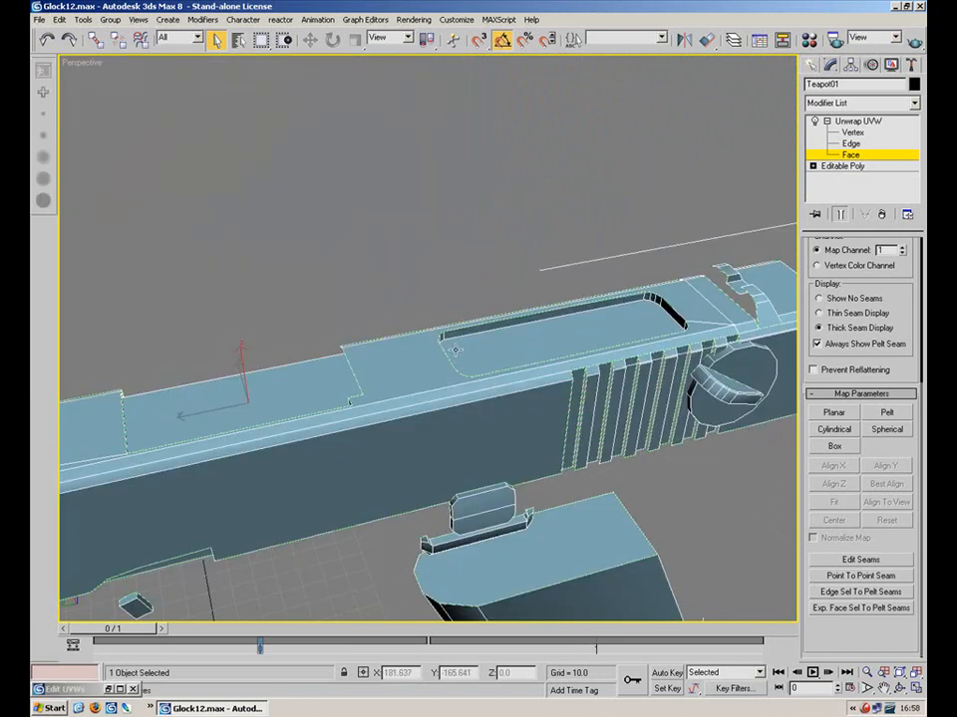
# Orbit to a top view and select the recessed top face plus its bevel strip
pyautogui.keyDown('alt'); pyautogui.moveTo(447, 376); pyautogui.dragTo(630, 231, button='middle'); pyautogui.keyUp('alt')
pyautogui.click(550, 238)
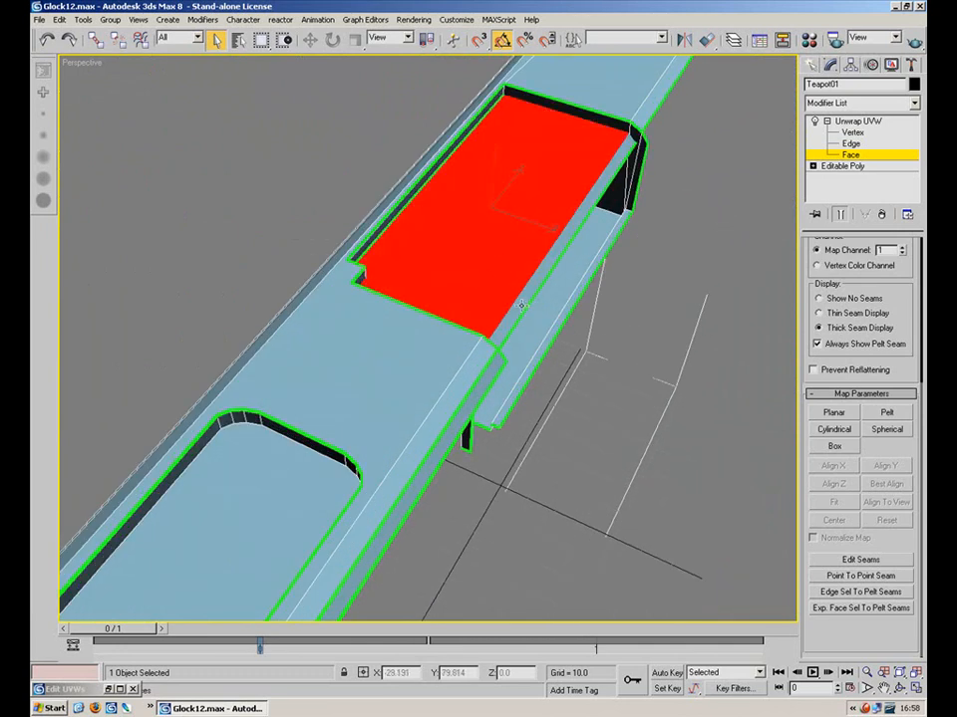
pyautogui.keyDown('ctrl'); pyautogui.click(526, 304); pyautogui.keyUp('ctrl')
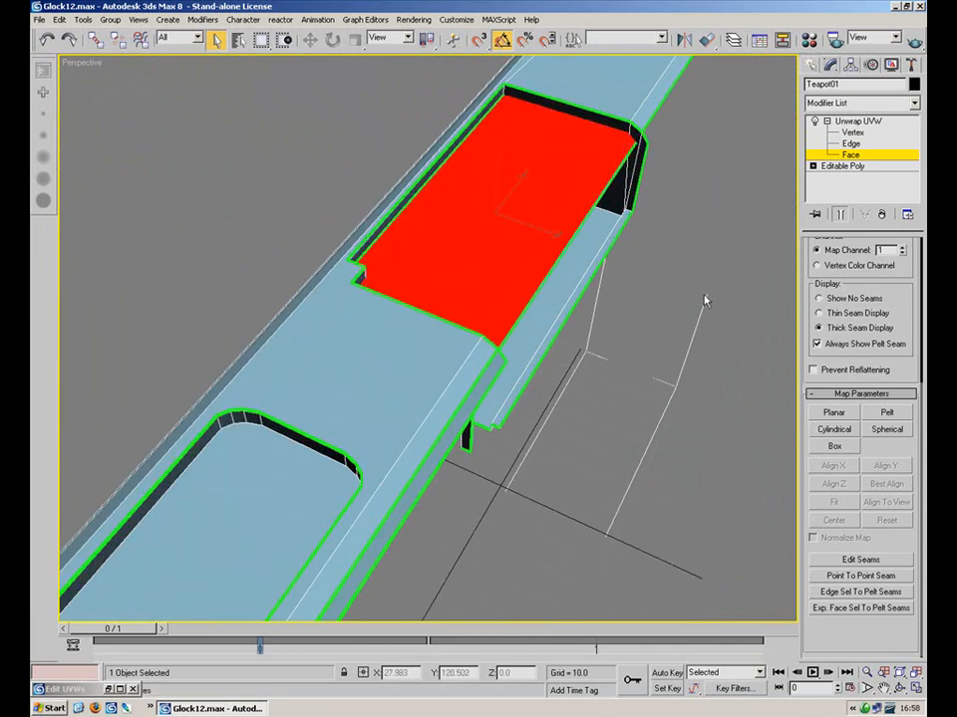
pyautogui.moveTo(887, 297); pyautogui.dragTo(887, 377)
# Planar-map the recessed top face with the projection aligned to Z
pyautogui.click(857, 264)
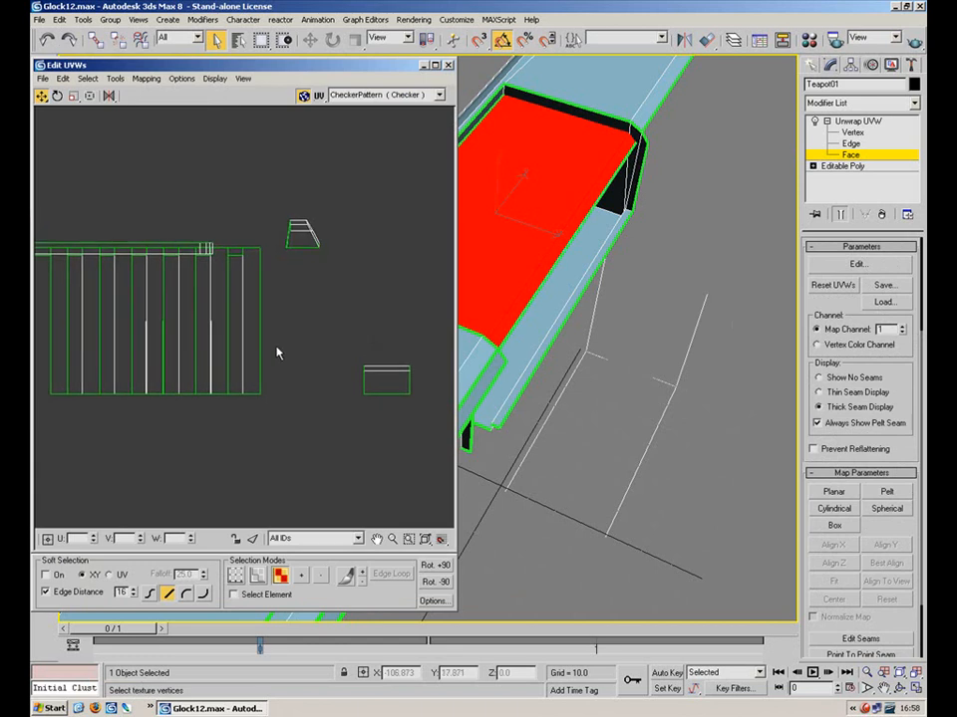
pyautogui.scroll(-3, 299, 349)
pyautogui.moveTo(282, 449); pyautogui.dragTo(339, 269, button='middle')
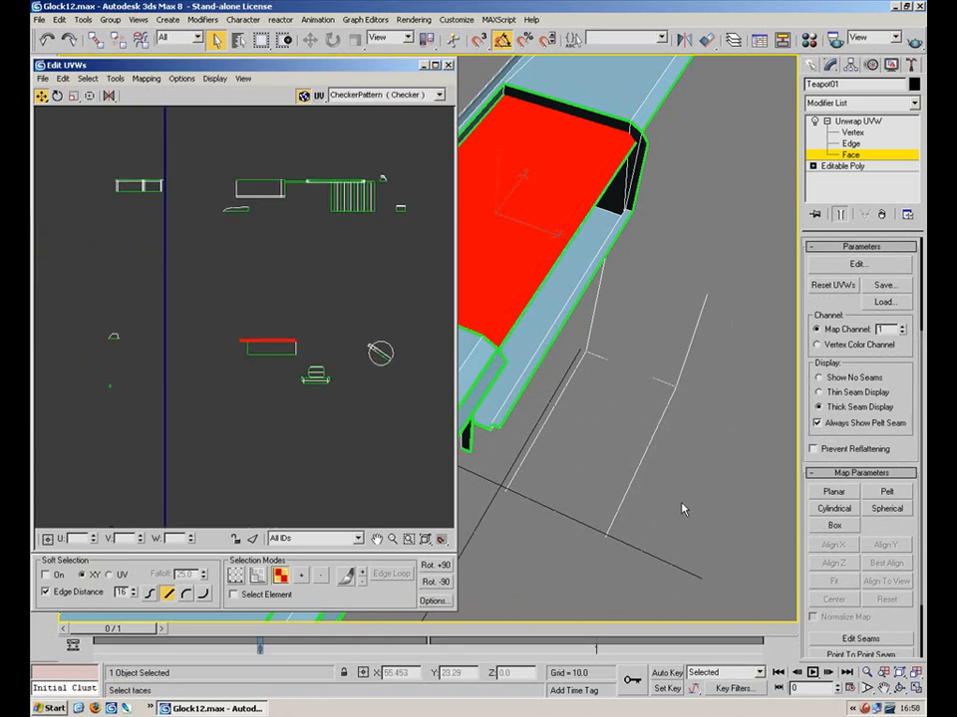
pyautogui.click(834, 492)
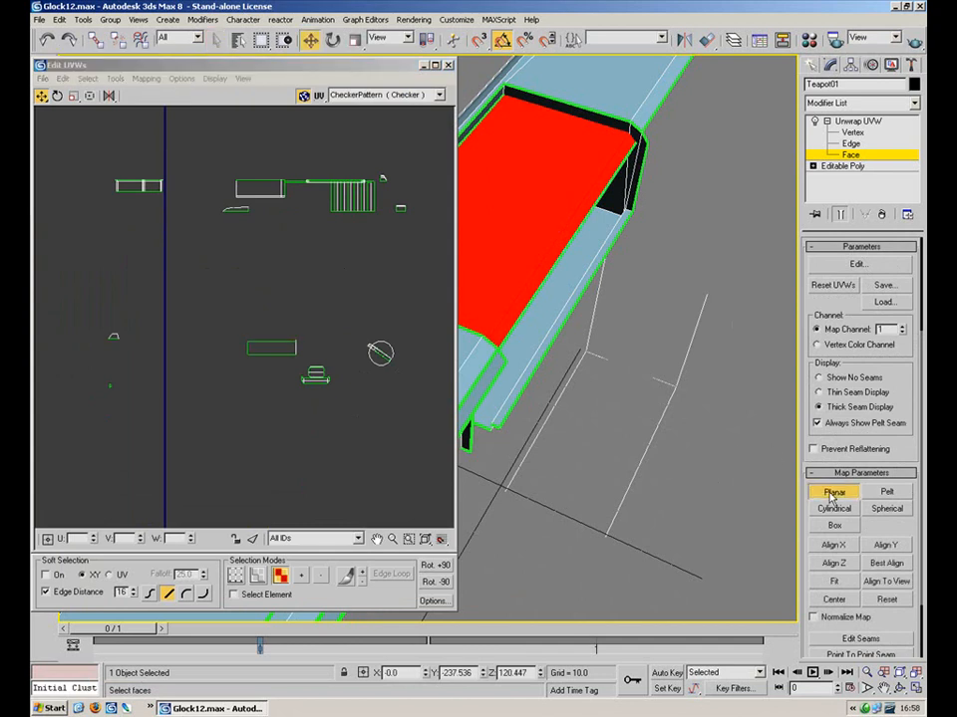
pyautogui.click(834, 563)
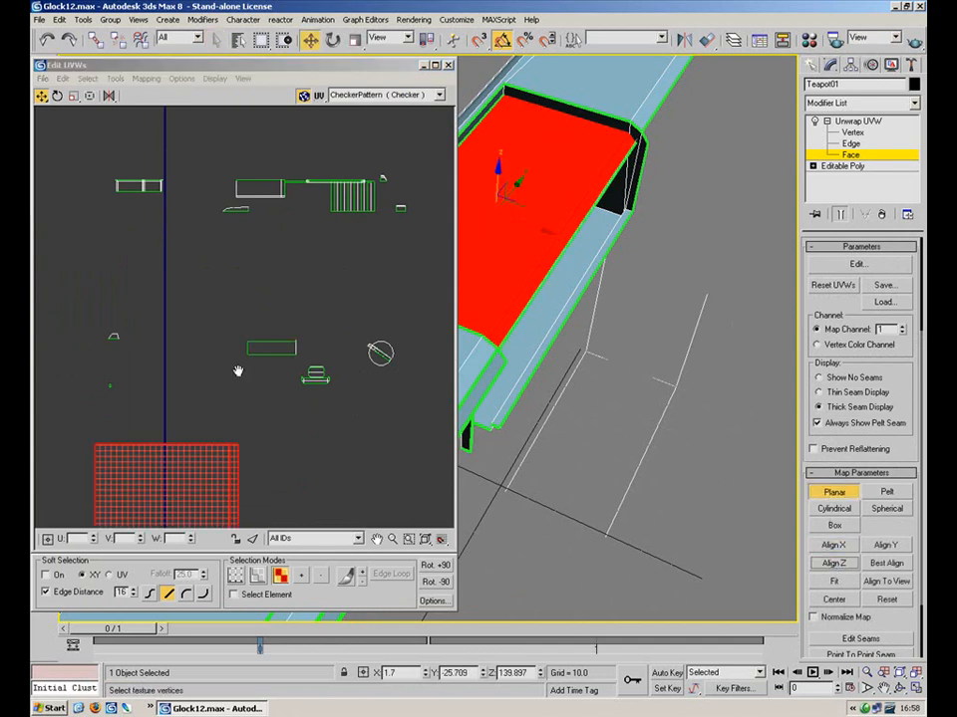
pyautogui.moveTo(263, 453); pyautogui.dragTo(289, 255, button='middle')
pyautogui.scroll(-3, 298, 227)
pyautogui.click(833, 495)
# Move the top-face UV island to the left of the layout and deselect it
pyautogui.moveTo(241, 342); pyautogui.dragTo(91, 342)
pyautogui.click(210, 287)
pyautogui.moveTo(233, 300); pyautogui.dragTo(316, 379, button='middle')
pyautogui.moveTo(352, 286); pyautogui.dragTo(297, 280, button='middle')
pyautogui.moveTo(539, 282); pyautogui.dragTo(529, 258, button='middle')
pyautogui.keyDown('alt'); pyautogui.moveTo(594, 414); pyautogui.dragTo(519, 289, button='middle'); pyautogui.keyUp('alt')
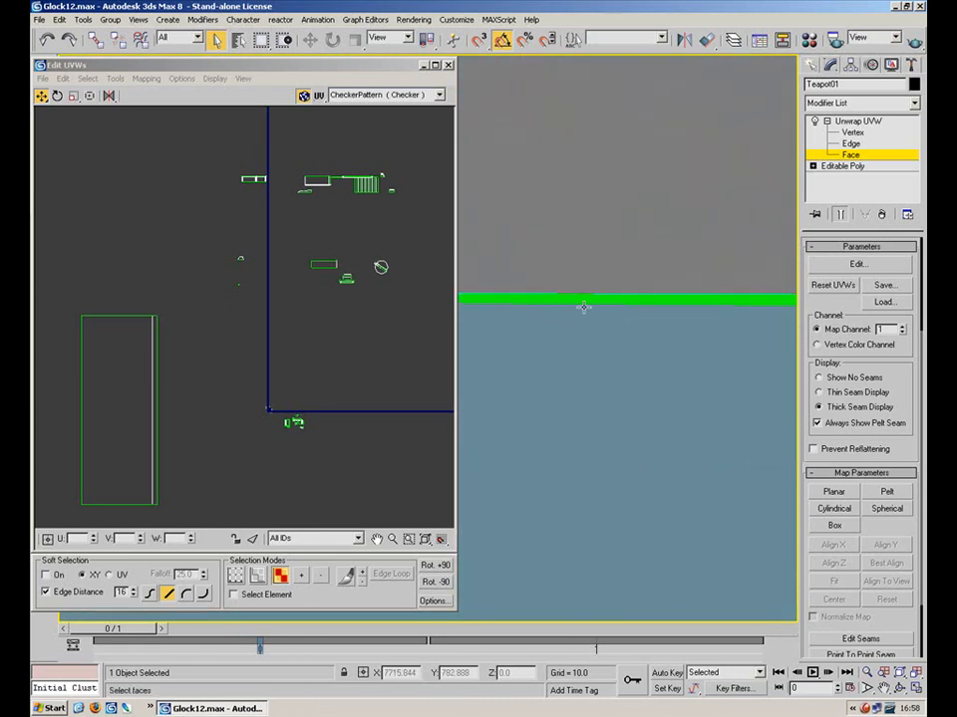
# Planar-map the large flat side face with the projection aligned to that face, undoing a stray move
pyautogui.click(583, 406)
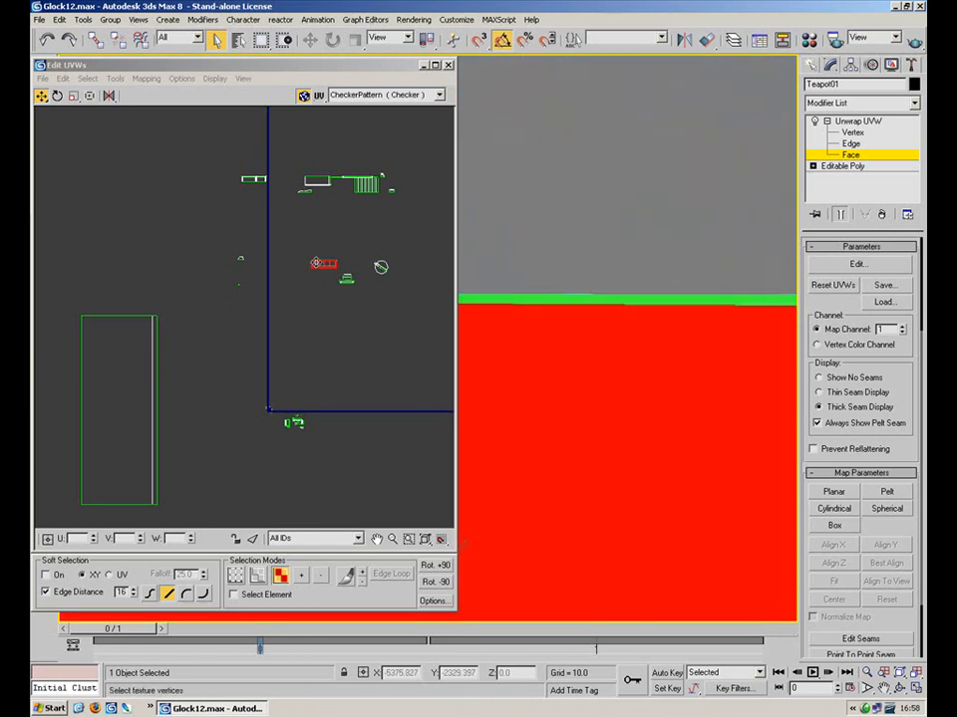
pyautogui.click(835, 493)
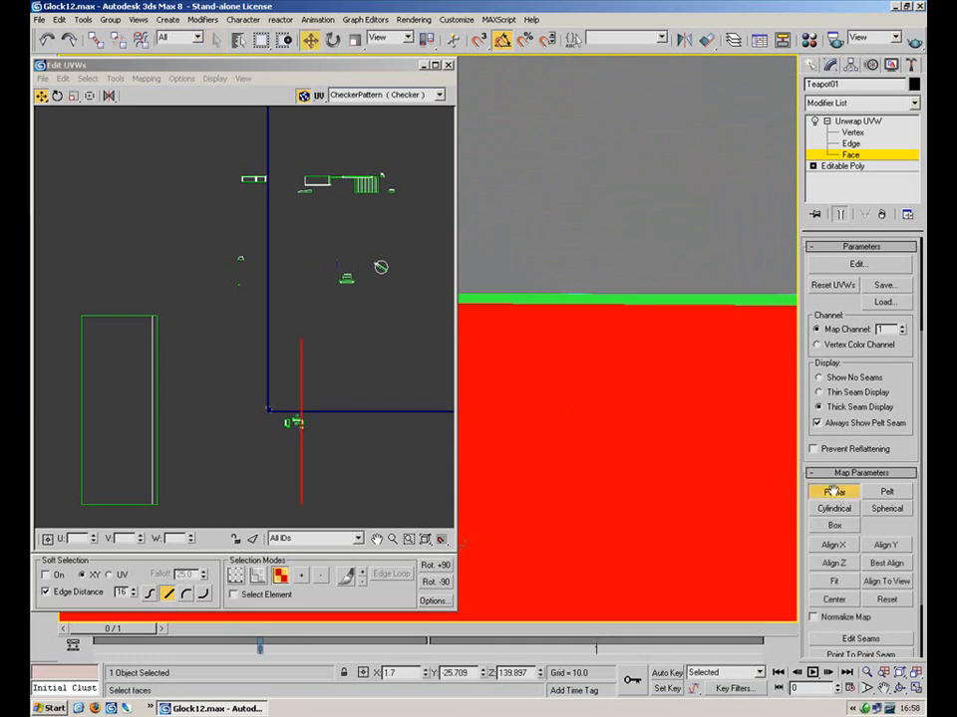
pyautogui.click(868, 547)
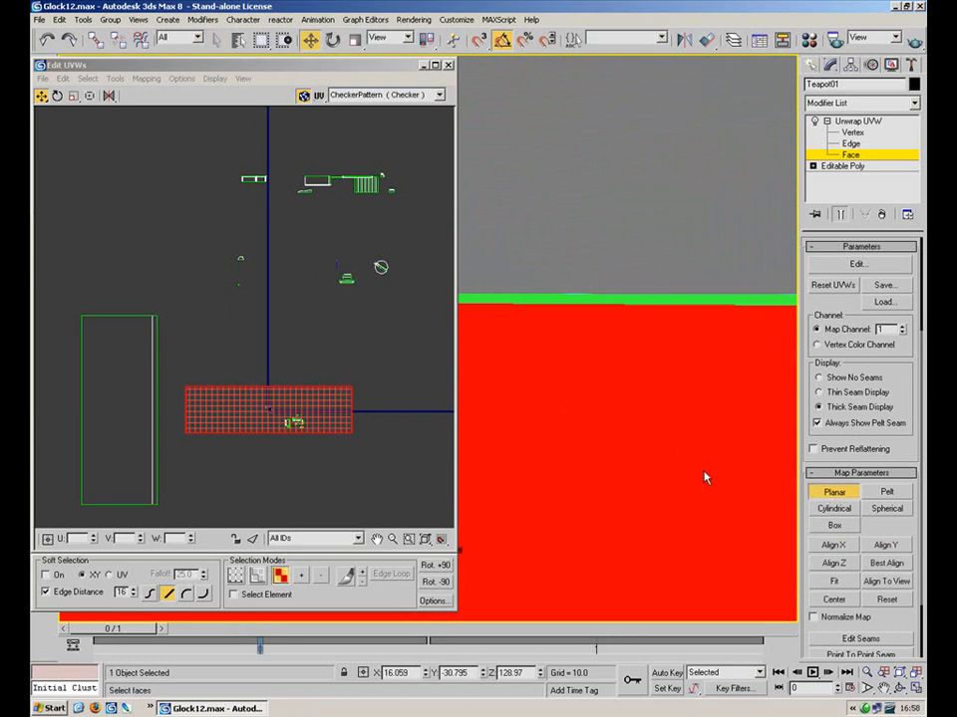
pyautogui.click(236, 408)
pyautogui.click(834, 493)
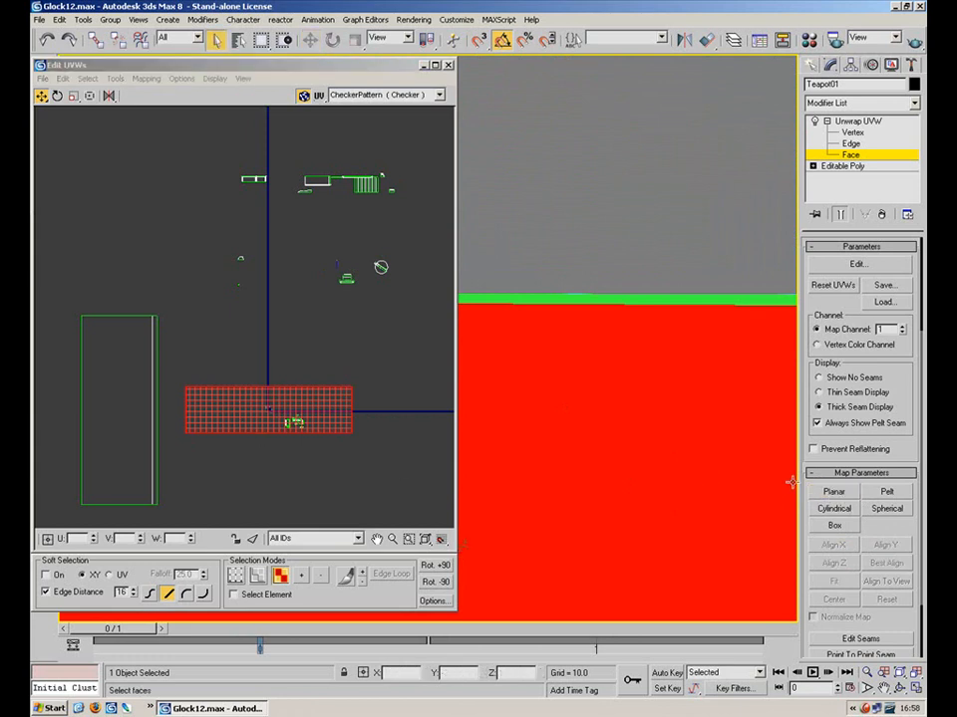
pyautogui.moveTo(285, 411); pyautogui.dragTo(236, 379)
pyautogui.hotkey('ctrl', 'z')
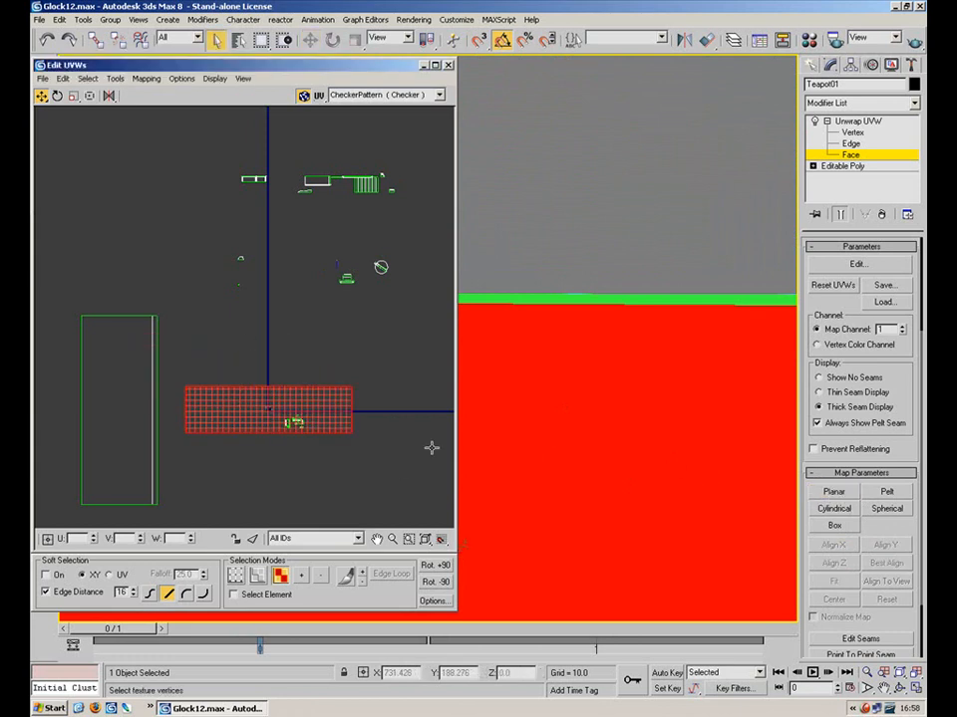
pyautogui.scroll(-5, 713, 348)
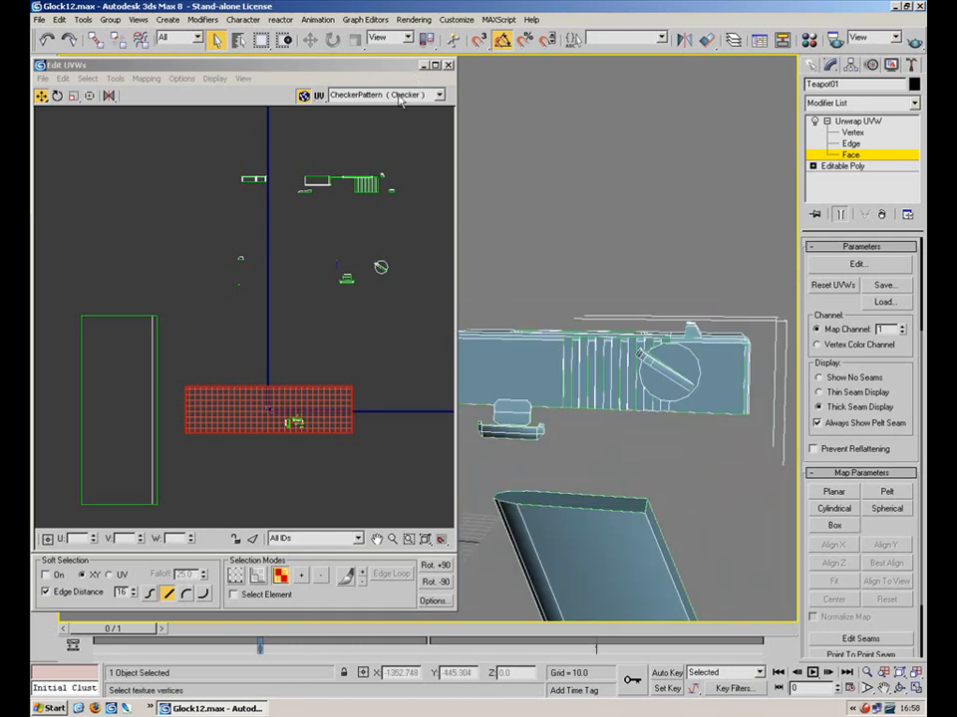
# Minimise Edit UVWs, orbit to show the slide's side and underside, then restore the editor
pyautogui.click(424, 66)
pyautogui.keyDown('alt'); pyautogui.moveTo(644, 278); pyautogui.dragTo(460, 297, button='middle'); pyautogui.keyUp('alt')
pyautogui.scroll(5, 558, 364)
pyautogui.moveTo(597, 405); pyautogui.dragTo(385, 384, button='middle')
pyautogui.scroll(-5, 416, 337)
pyautogui.doubleClick(74, 691)
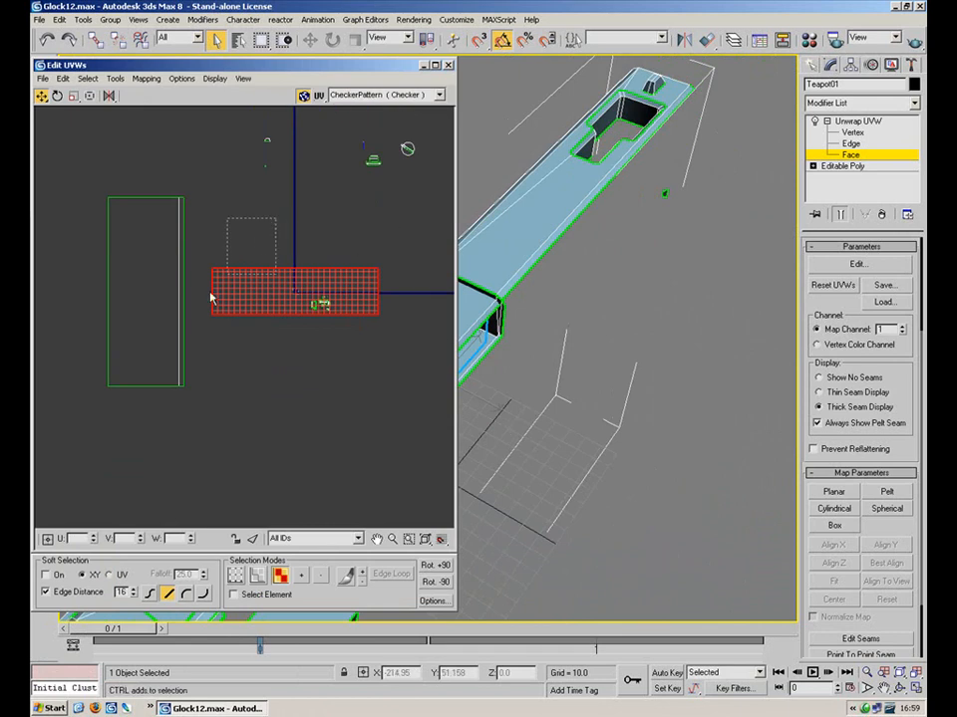
# Isolate the horizontal slot-face rectangle in the UV editor and pick its top edge
pyautogui.keyDown('ctrl'); pyautogui.click(164, 279); pyautogui.keyUp('ctrl')
pyautogui.moveTo(320, 331); pyautogui.dragTo(421, 346, button='middle')
pyautogui.moveTo(267, 327); pyautogui.dragTo(166, 326)
pyautogui.click(244, 404)
pyautogui.click(236, 319)
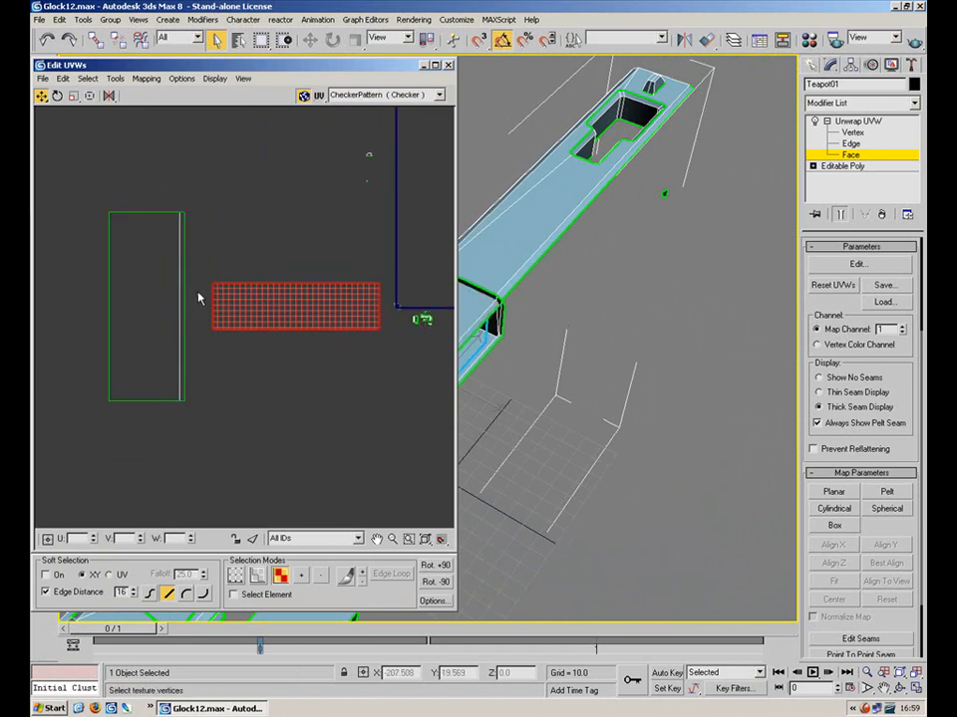
pyautogui.press('1')
pyautogui.press('2')
pyautogui.click(305, 284)
# Select all four edges of the horizontal rectangle and rotate it 90° upright
pyautogui.keyDown('alt'); pyautogui.moveTo(530, 344); pyautogui.dragTo(626, 228, button='middle'); pyautogui.keyUp('alt')
pyautogui.click(273, 329)
pyautogui.moveTo(204, 273); pyautogui.dragTo(356, 344)
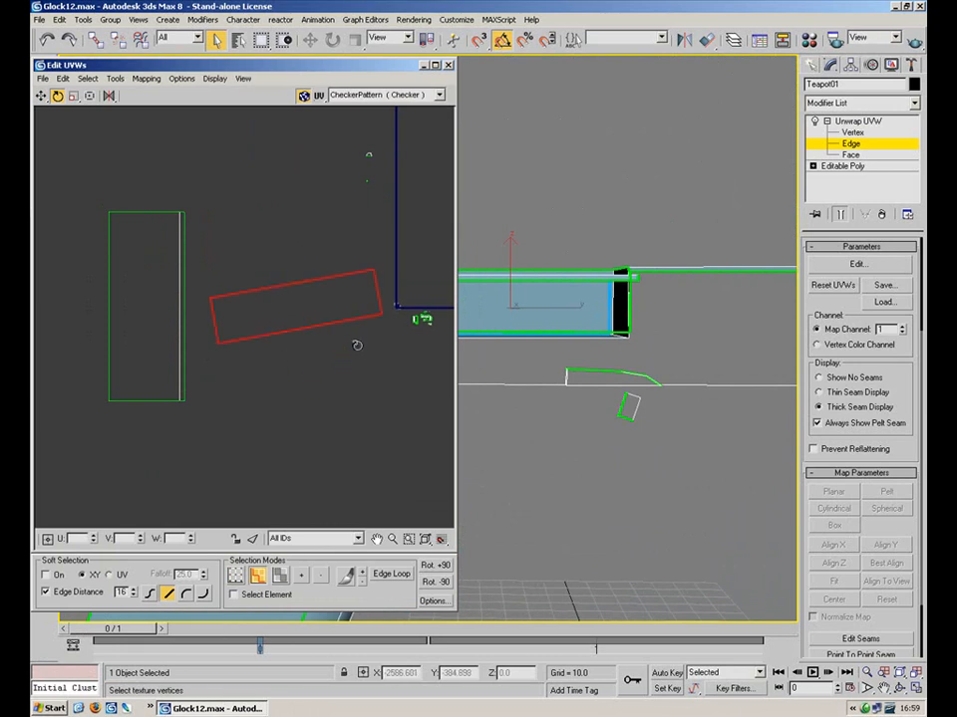
pyautogui.click(355, 403)
pyautogui.press('2')
pyautogui.moveTo(529, 347); pyautogui.dragTo(574, 377, button='middle')
# Select the right rectangle's top and bottom corner vertices
pyautogui.moveTo(288, 177); pyautogui.dragTo(303, 280)
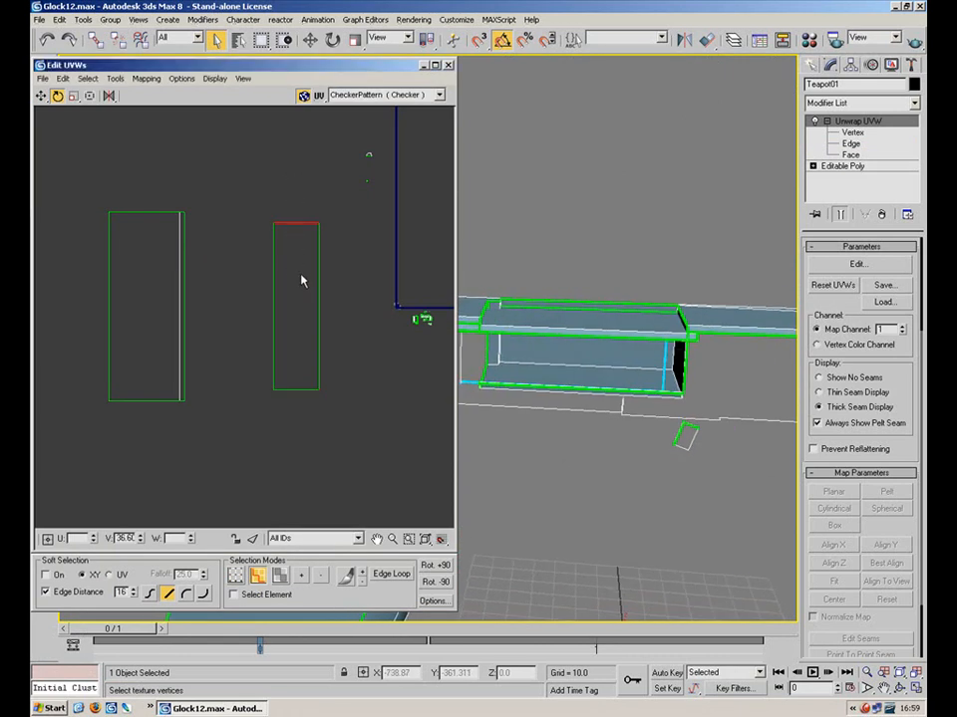
pyautogui.press('1')
pyautogui.moveTo(336, 367); pyautogui.dragTo(236, 418)
pyautogui.keyDown('alt'); pyautogui.moveTo(565, 386); pyautogui.dragTo(567, 337, button='middle'); pyautogui.keyUp('alt')
pyautogui.moveTo(345, 194); pyautogui.dragTo(281, 249)
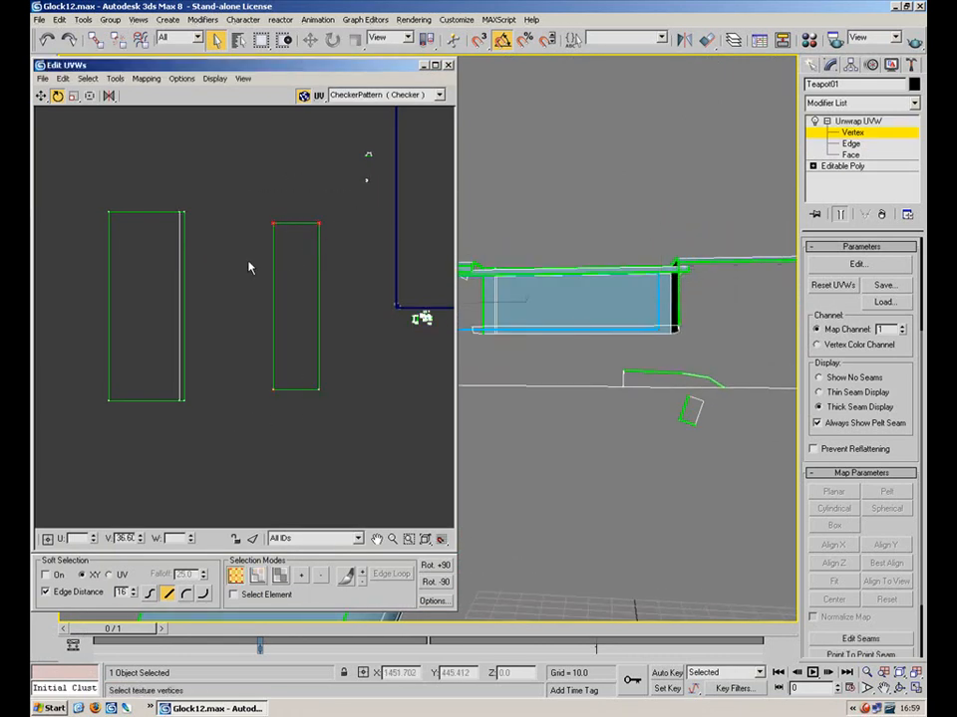
pyautogui.moveTo(340, 204); pyautogui.dragTo(237, 410)
pyautogui.moveTo(107, 97); pyautogui.dragTo(110, 128)
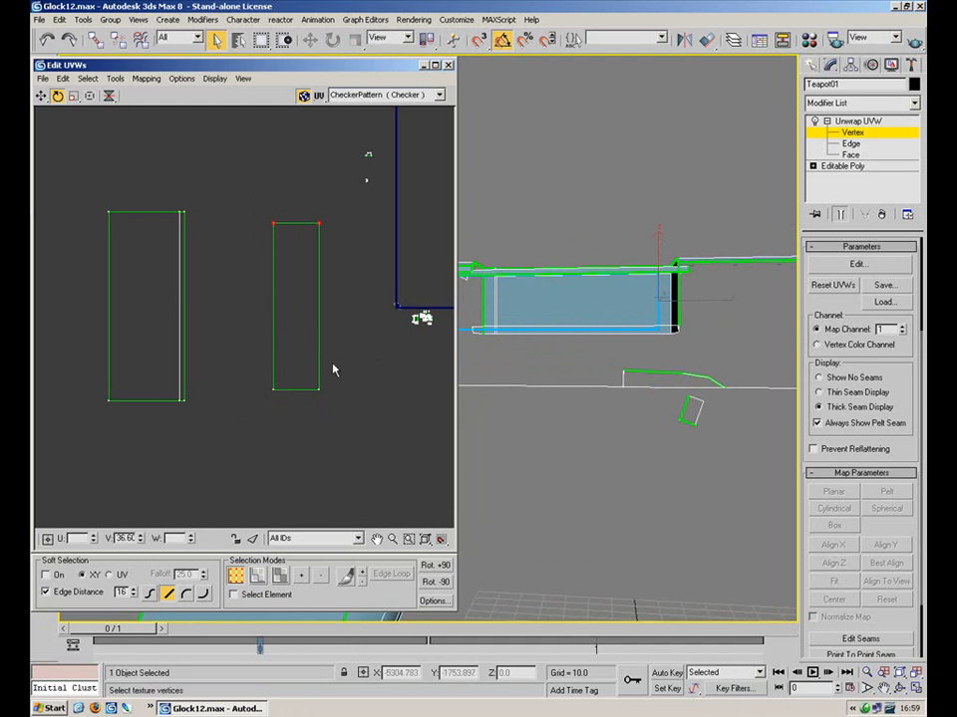
pyautogui.moveTo(252, 421); pyautogui.dragTo(255, 418)
# Move the right rectangle's four corners so it sits just right of the tall side strip
pyautogui.moveTo(552, 330); pyautogui.dragTo(682, 366, button='middle')
pyautogui.keyDown('alt'); pyautogui.moveTo(573, 381); pyautogui.dragTo(478, 387, button='middle'); pyautogui.keyUp('alt')
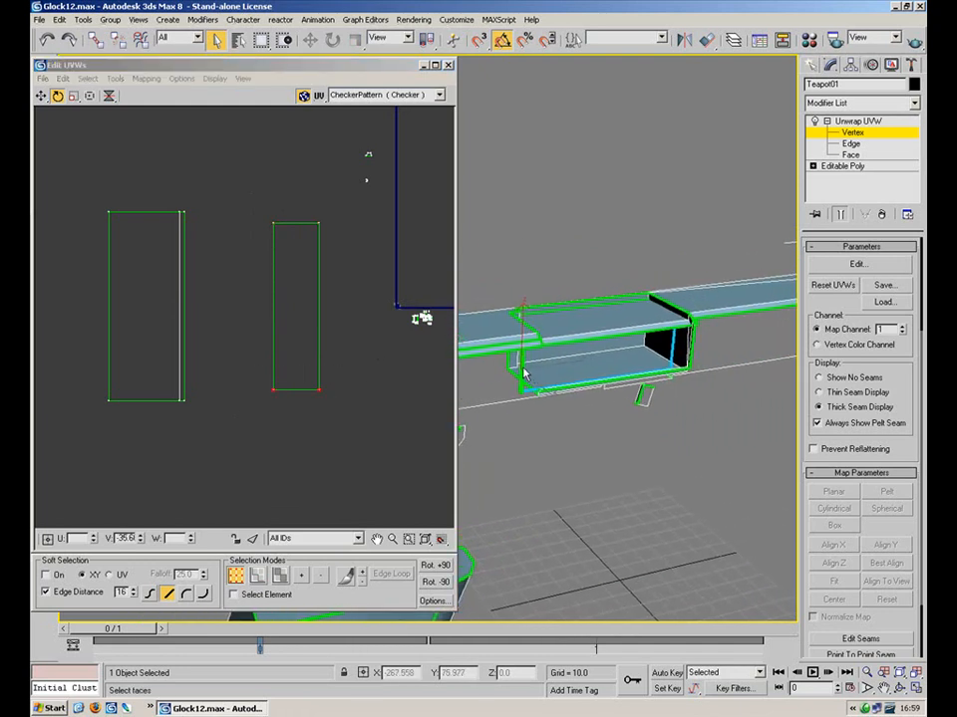
pyautogui.moveTo(351, 218); pyautogui.dragTo(265, 241)
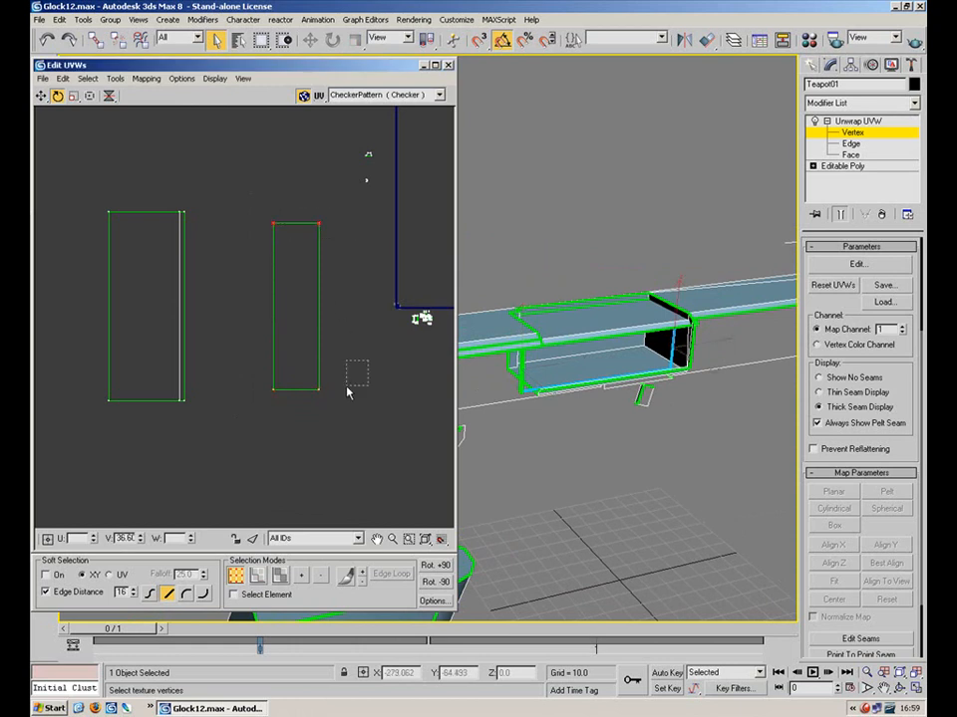
pyautogui.moveTo(206, 429); pyautogui.dragTo(206, 426)
pyautogui.moveTo(216, 365); pyautogui.dragTo(44, 442)
pyautogui.moveTo(212, 402); pyautogui.dragTo(311, 395)
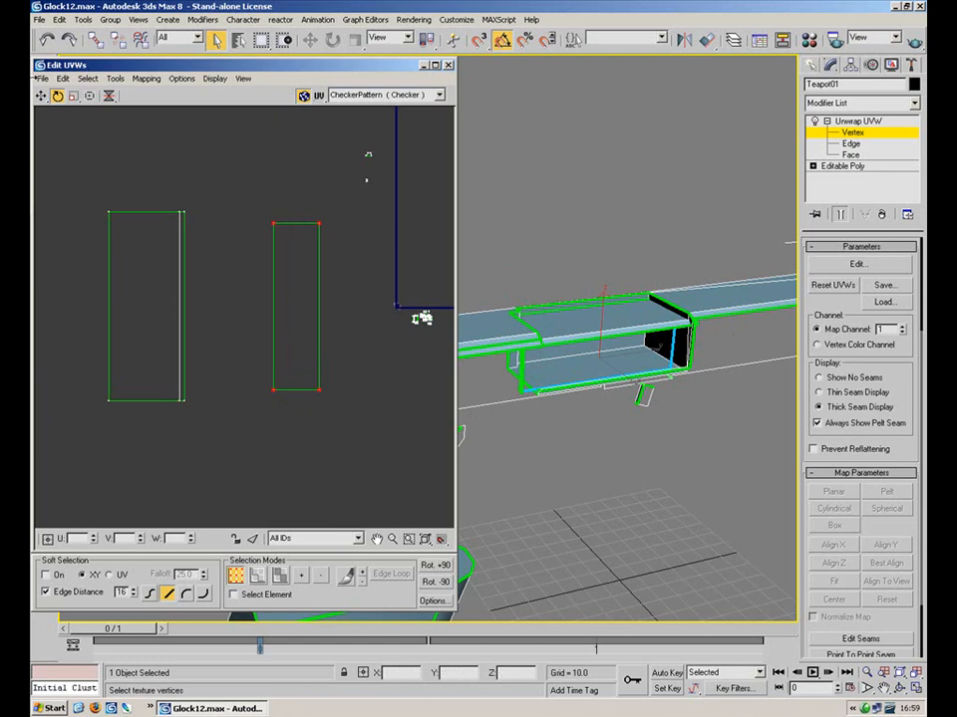
pyautogui.moveTo(320, 389); pyautogui.dragTo(244, 399)
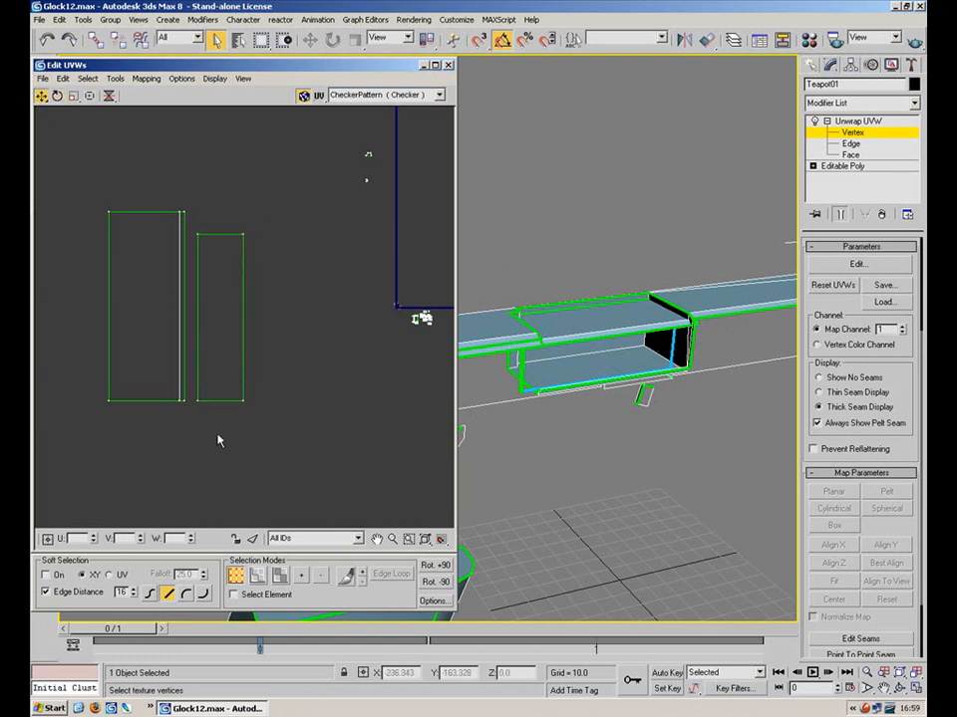
pyautogui.keyDown('alt'); pyautogui.moveTo(613, 313); pyautogui.dragTo(292, 284, button='middle'); pyautogui.keyUp('alt')
pyautogui.scroll(6, 650, 283)
pyautogui.moveTo(558, 274); pyautogui.dragTo(374, 276, button='middle')
pyautogui.scroll(-3, 498, 261)
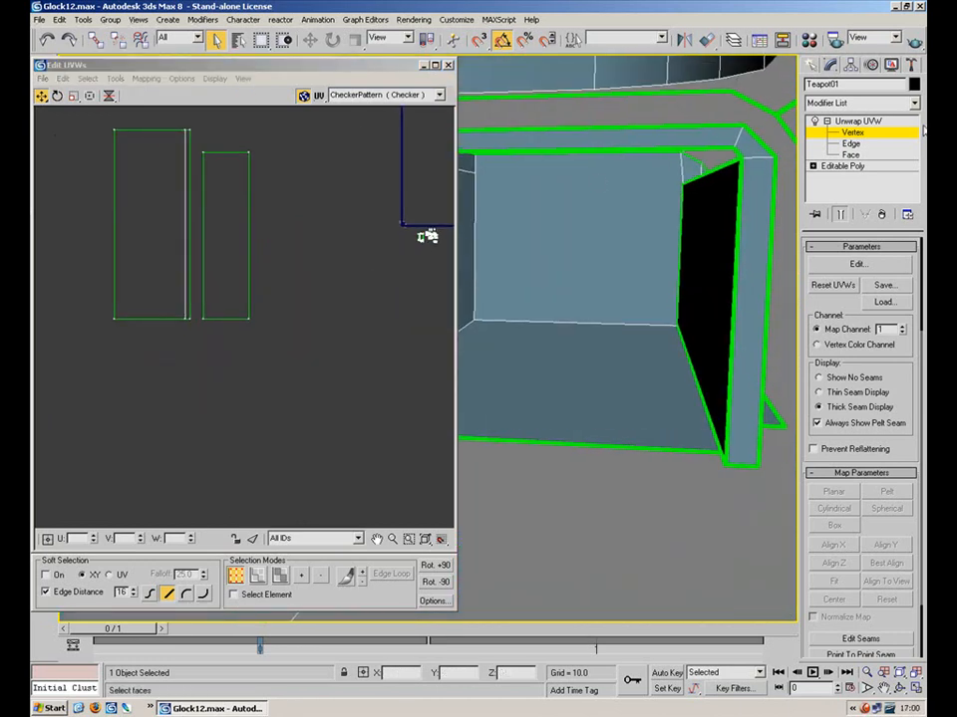
# Select the top and vertical strip faces of the slot's edge band
pyautogui.click(839, 165)
pyautogui.click(590, 395)
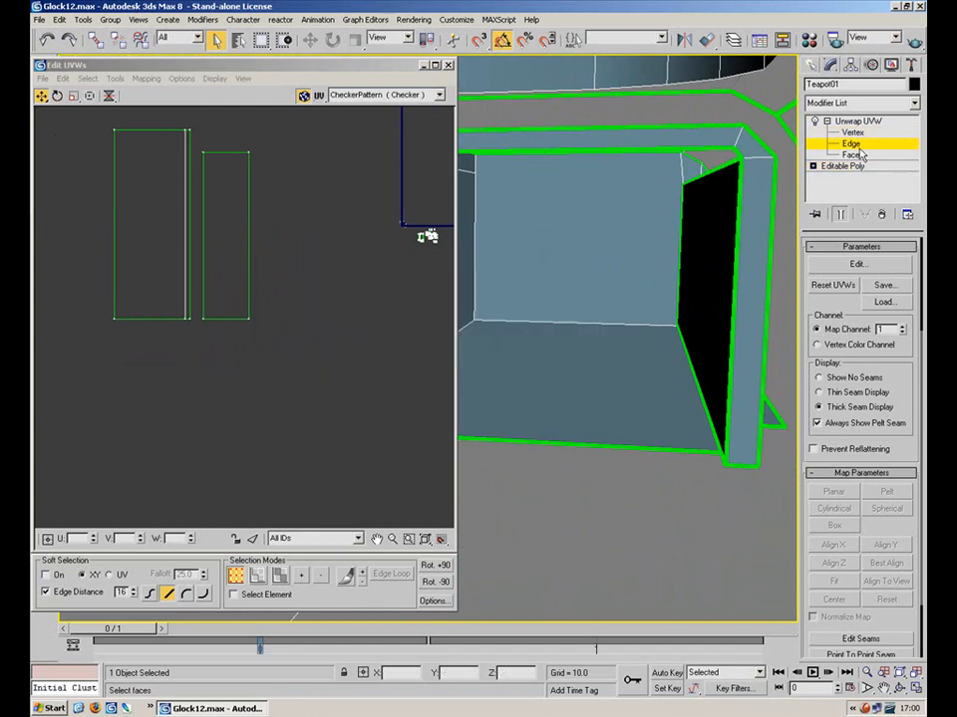
pyautogui.click(858, 154)
pyautogui.click(664, 140)
pyautogui.keyDown('ctrl'); pyautogui.click(761, 230); pyautogui.keyUp('ctrl')
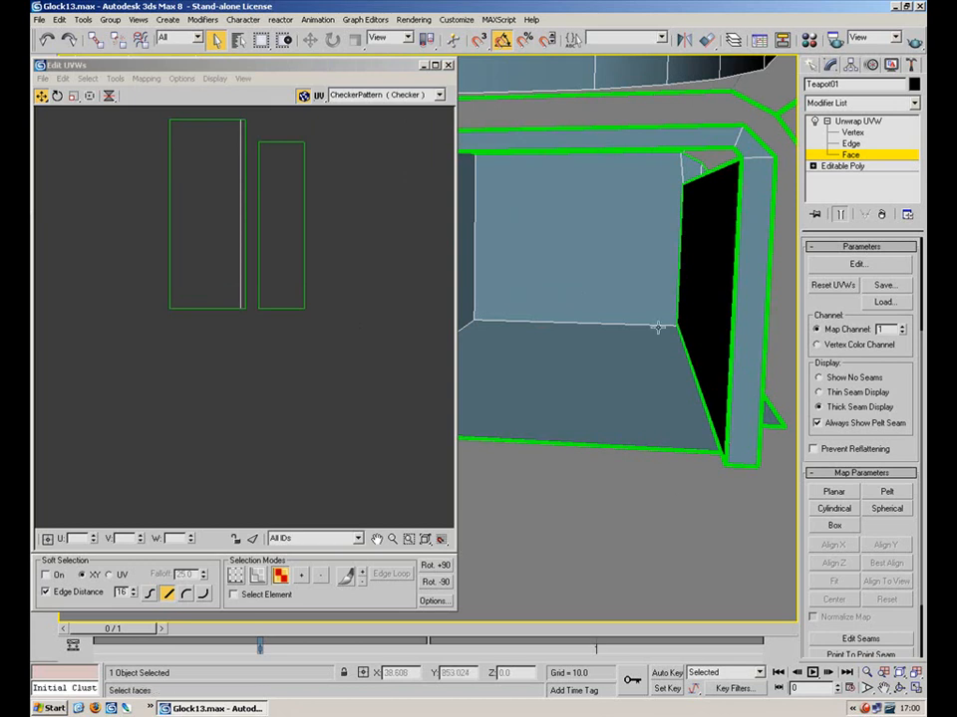
pyautogui.click(701, 144)
pyautogui.keyDown('ctrl'); pyautogui.click(762, 267); pyautogui.keyUp('ctrl')
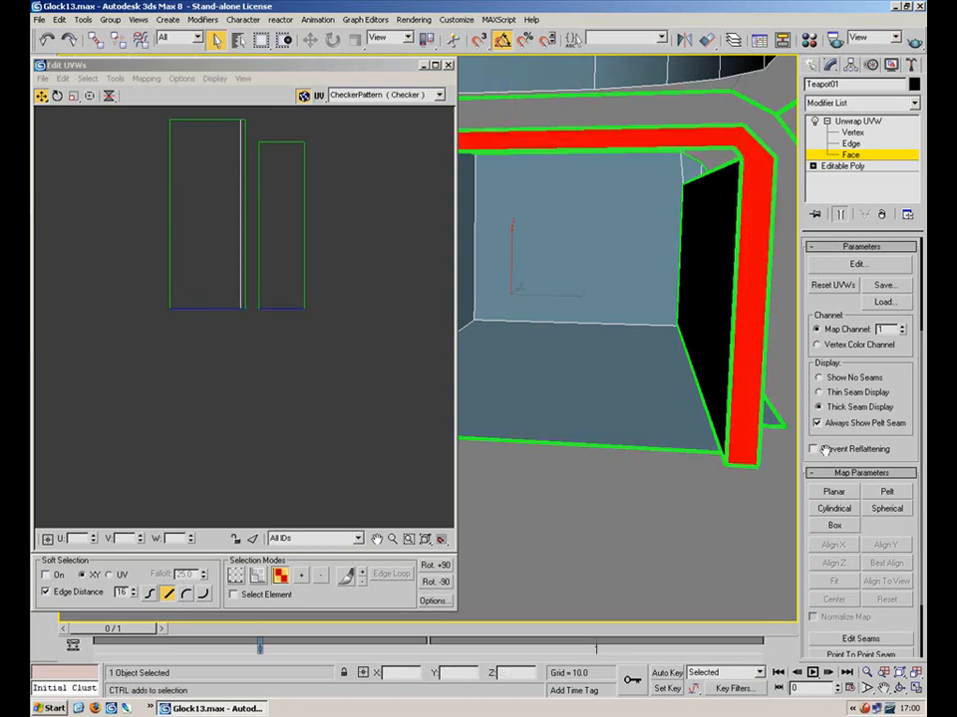
# Planar-map the two strip faces aligned to them and place the L-shaped island under the left rectangle
pyautogui.click(834, 492)
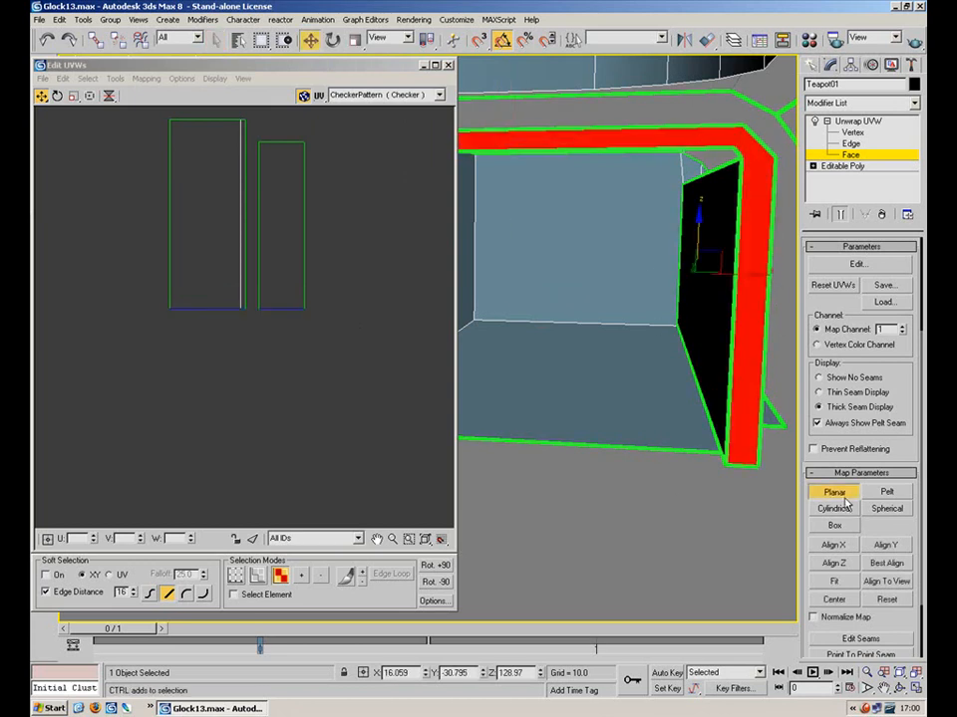
pyautogui.click(881, 546)
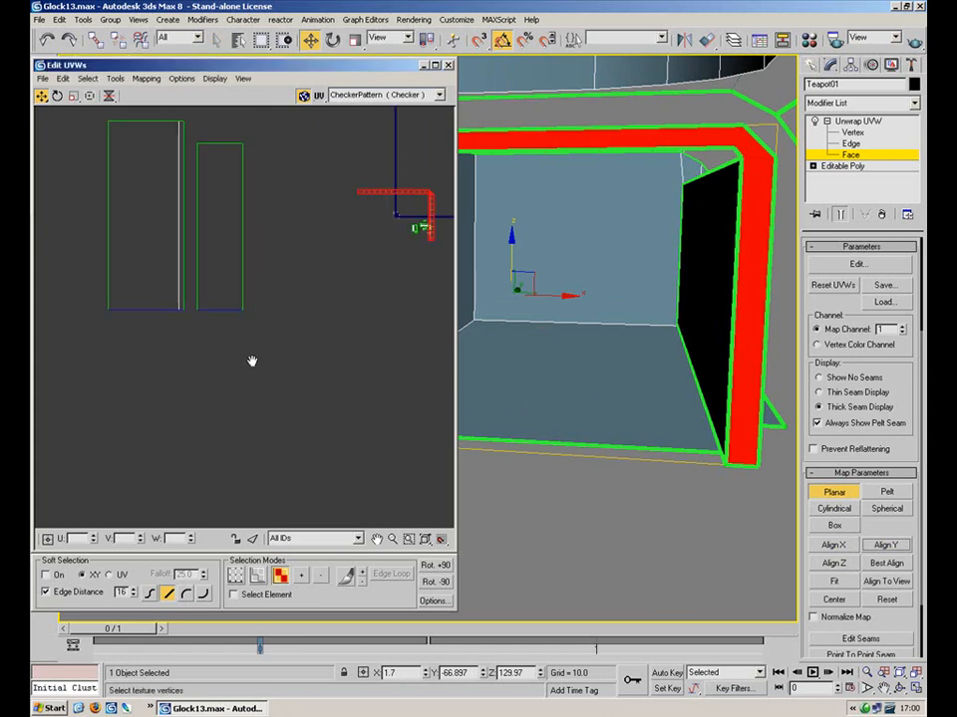
pyautogui.click(356, 211)
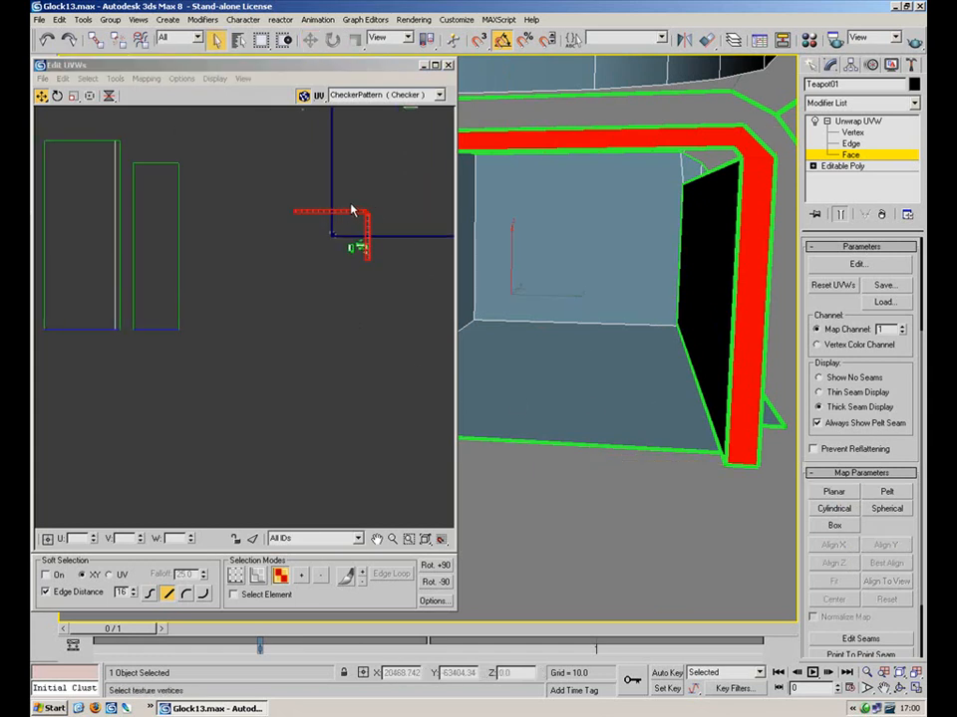
pyautogui.moveTo(368, 217); pyautogui.dragTo(120, 353)
pyautogui.moveTo(190, 341); pyautogui.dragTo(353, 332, button='middle')
pyautogui.scroll(2, 352, 332)
pyautogui.scroll(2, 244, 378)
pyautogui.moveTo(267, 320); pyautogui.dragTo(268, 292)
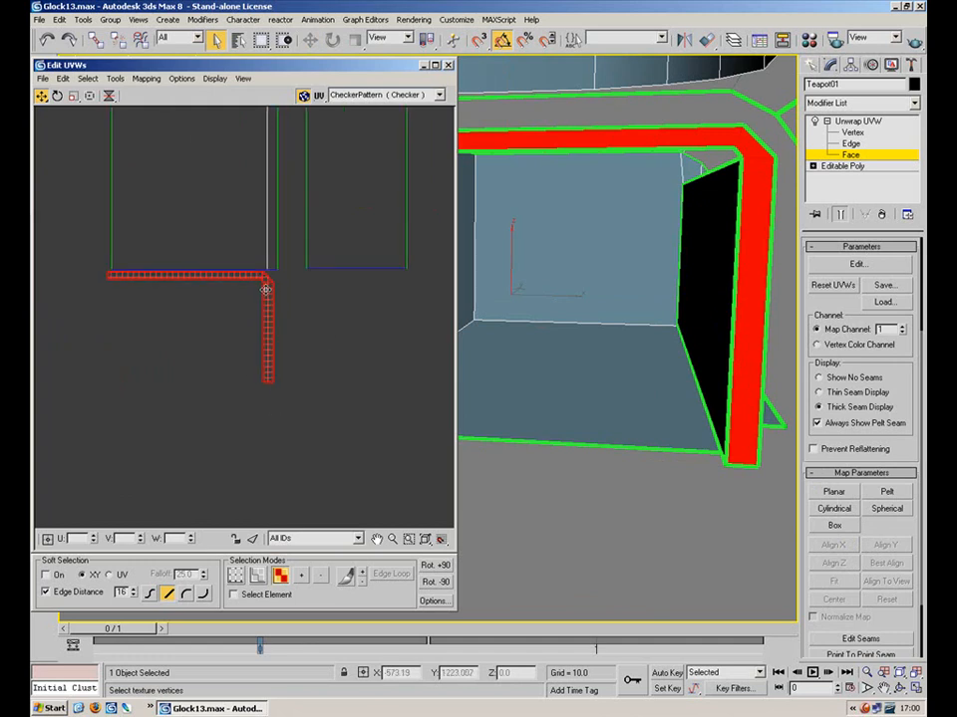
# Select the L-shape's top edge in edge mode for stitching
pyautogui.press('2')
pyautogui.moveTo(230, 232); pyautogui.dragTo(204, 275)
pyautogui.click(145, 79)
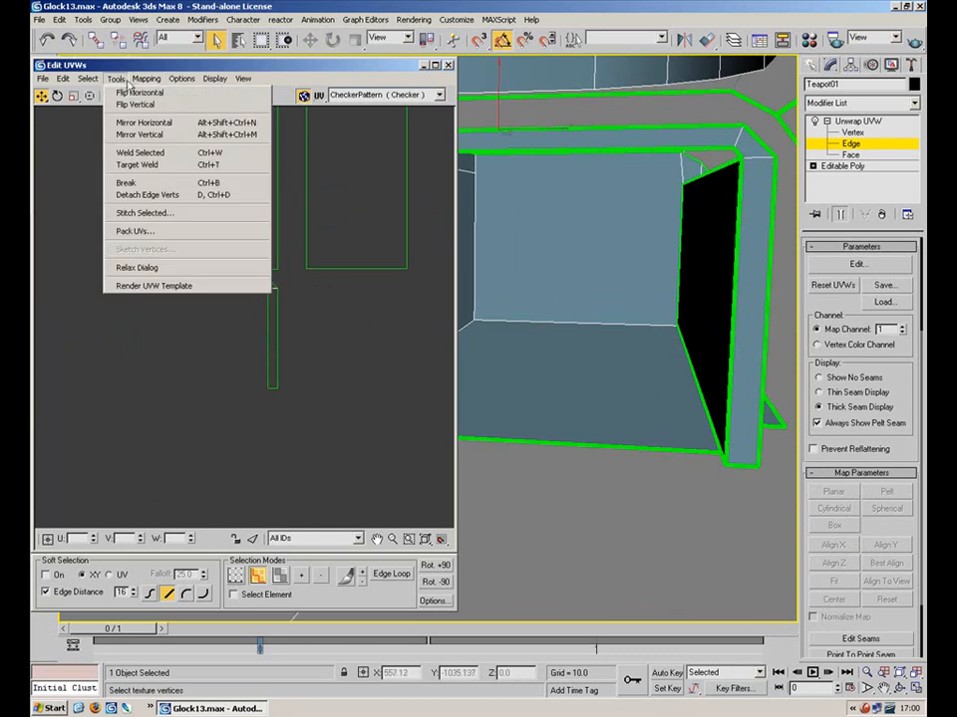
# Stitch the L-shape's selected edge onto its neighbouring rectangle
pyautogui.click(179, 212)
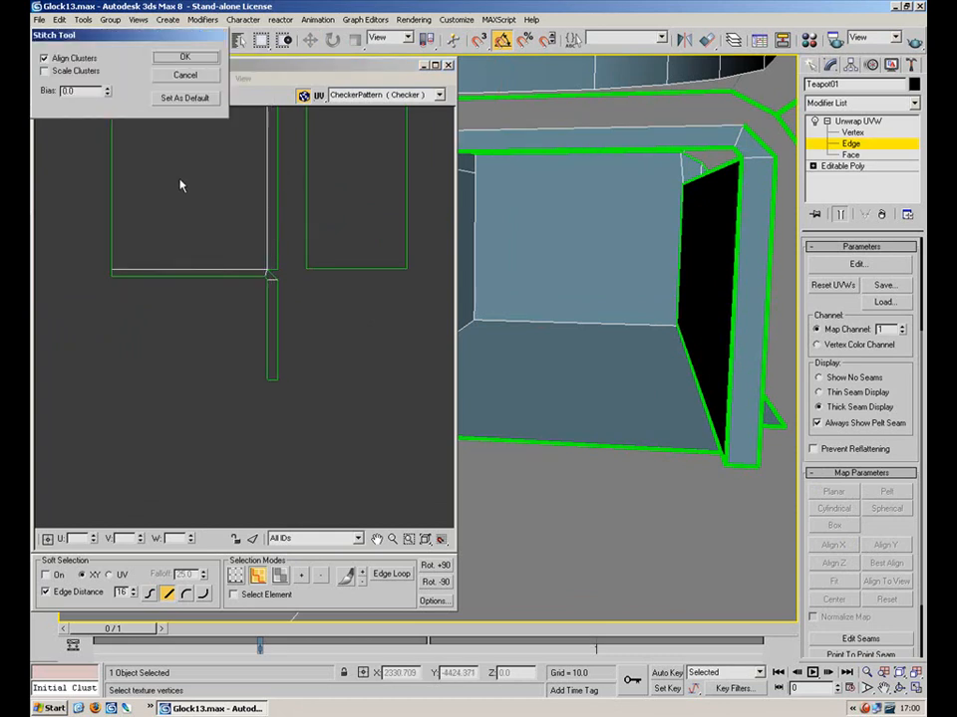
pyautogui.click(184, 58)
pyautogui.moveTo(364, 287); pyautogui.dragTo(353, 389, button='middle')
pyautogui.scroll(-3, 360, 283)
pyautogui.moveTo(348, 267); pyautogui.dragTo(342, 278, button='middle')
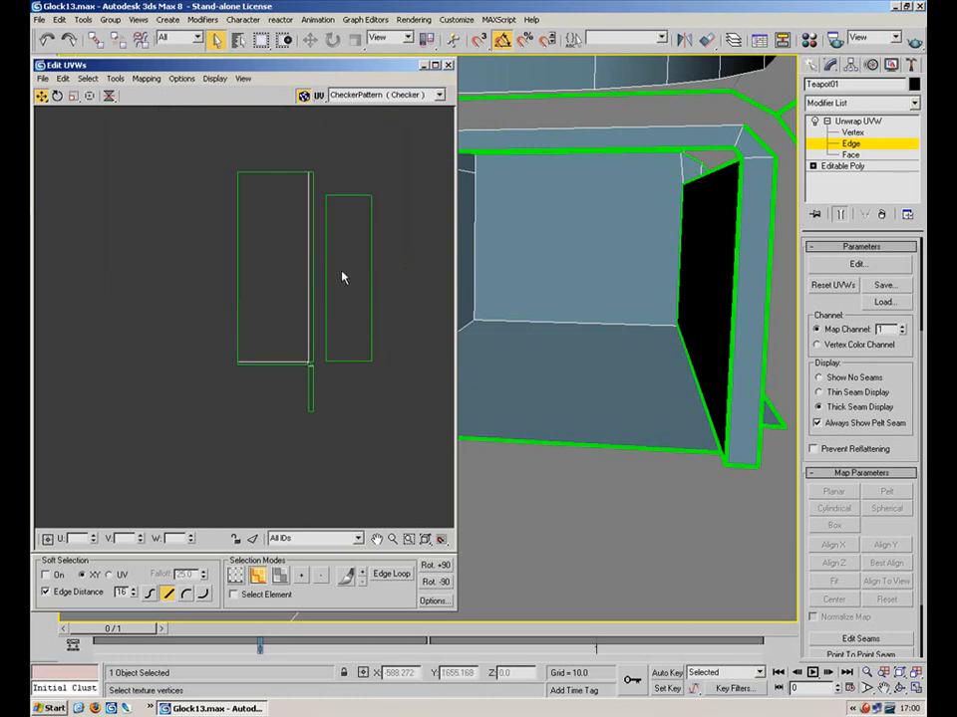
# Nudge the right rectangle slightly left in face mode
pyautogui.moveTo(348, 329); pyautogui.dragTo(324, 380)
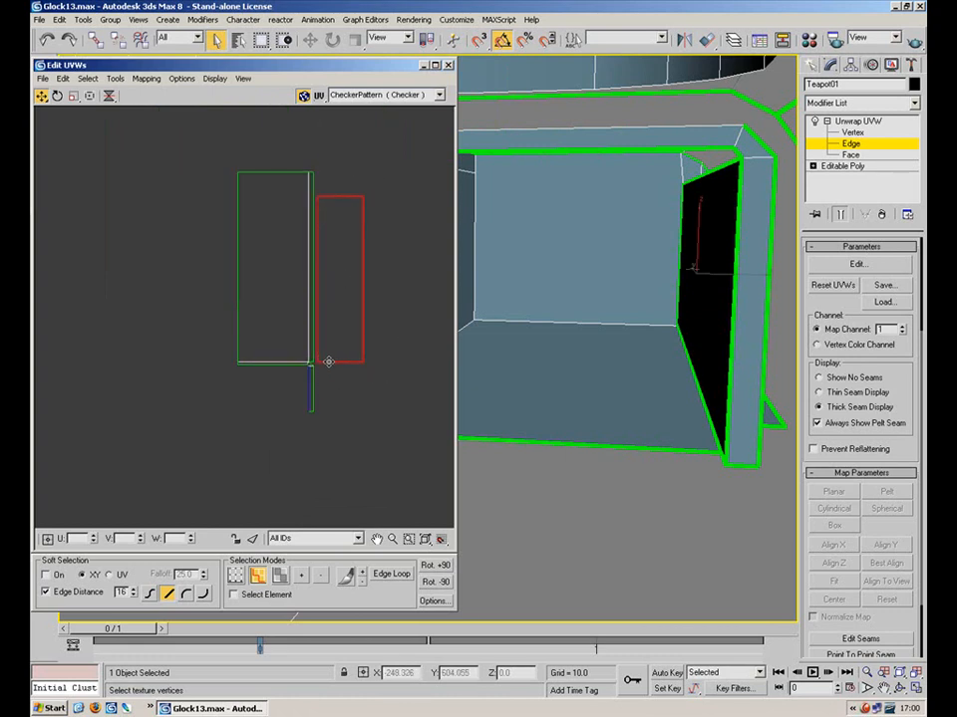
pyautogui.click(389, 348)
pyautogui.scroll(2, 391, 334)
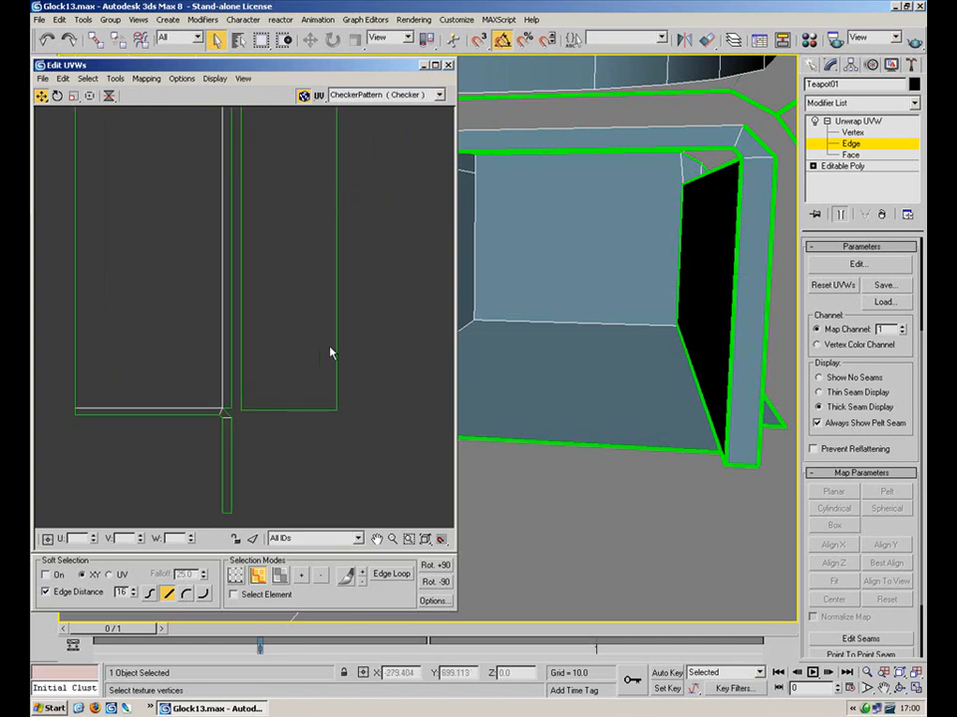
pyautogui.press('3')
pyautogui.click(287, 319)
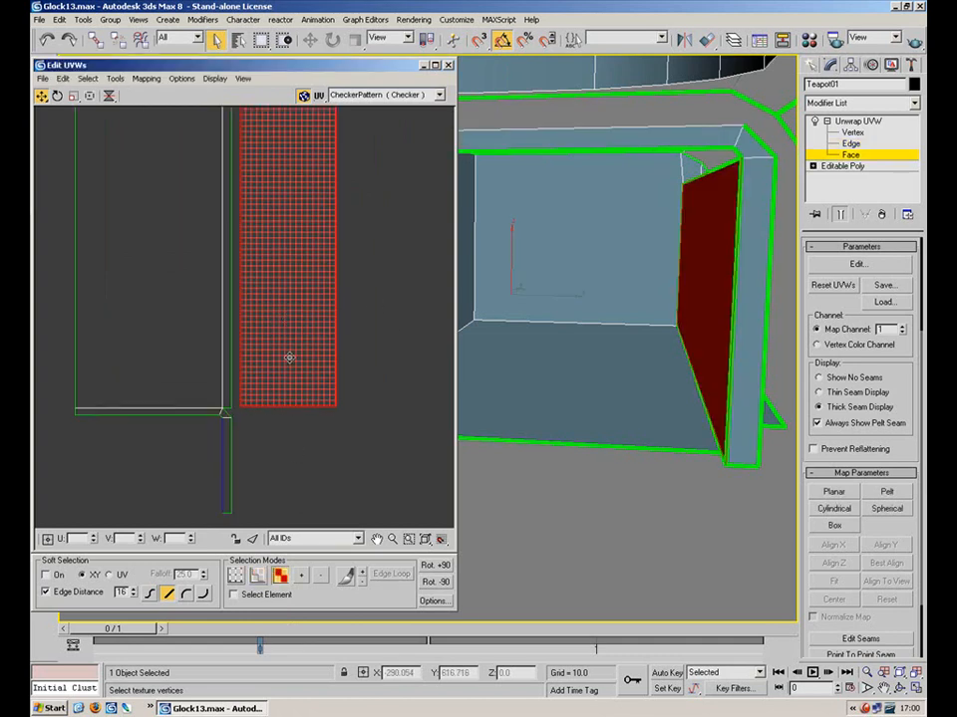
pyautogui.moveTo(287, 359); pyautogui.dragTo(294, 360)
pyautogui.click(376, 344)
pyautogui.moveTo(364, 376); pyautogui.dragTo(351, 417, button='middle')
pyautogui.click(284, 392)
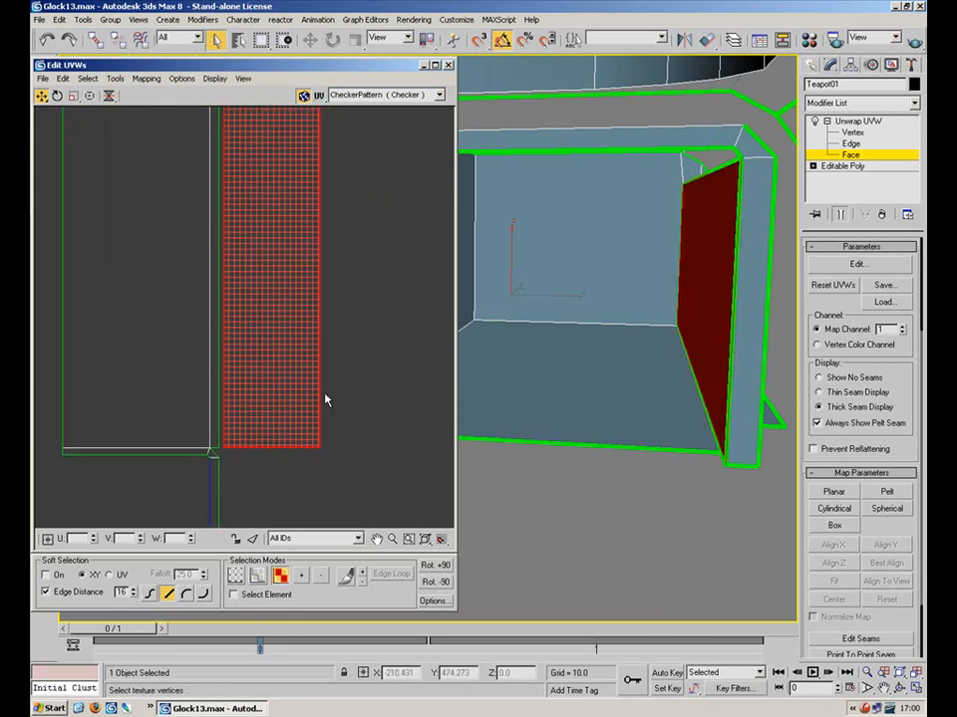
pyautogui.click(366, 365)
pyautogui.moveTo(286, 426); pyautogui.dragTo(230, 460, button='middle')
pyautogui.scroll(-5, 254, 389)
# Move the slot islands up-right into the UV square beside the serrations
pyautogui.moveTo(130, 526); pyautogui.dragTo(128, 526)
pyautogui.moveTo(215, 431); pyautogui.dragTo(410, 323)
pyautogui.moveTo(346, 333); pyautogui.dragTo(150, 375, button='middle')
pyautogui.moveTo(230, 367); pyautogui.dragTo(455, 133)
pyautogui.click(297, 352)
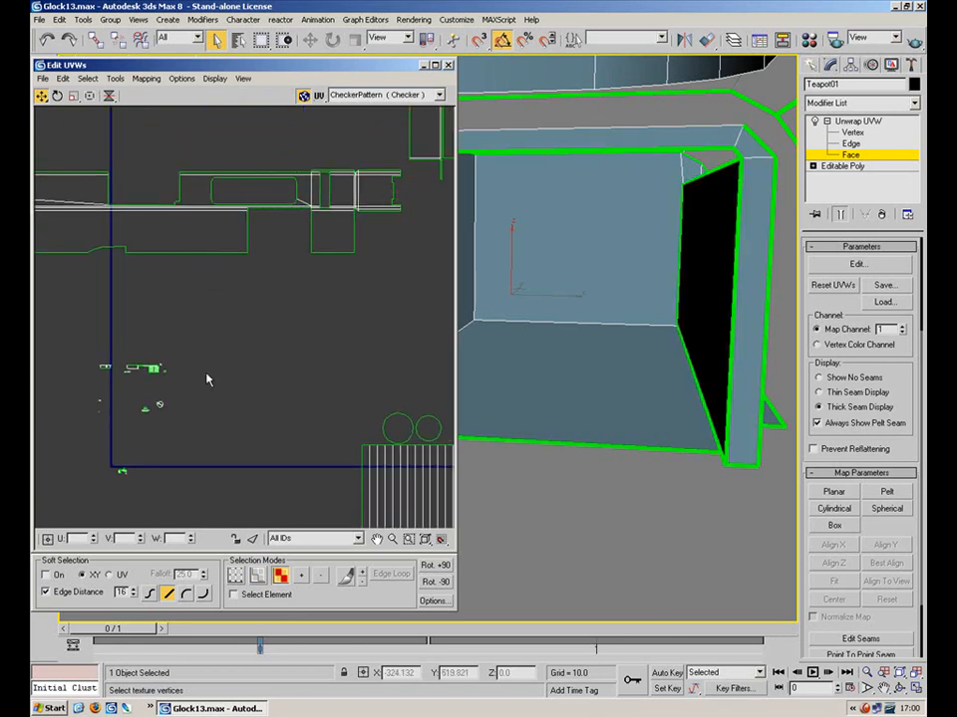
pyautogui.moveTo(205, 375); pyautogui.dragTo(340, 316, button='middle')
pyautogui.scroll(5, 340, 316)
pyautogui.moveTo(141, 330); pyautogui.dragTo(298, 350, button='middle')
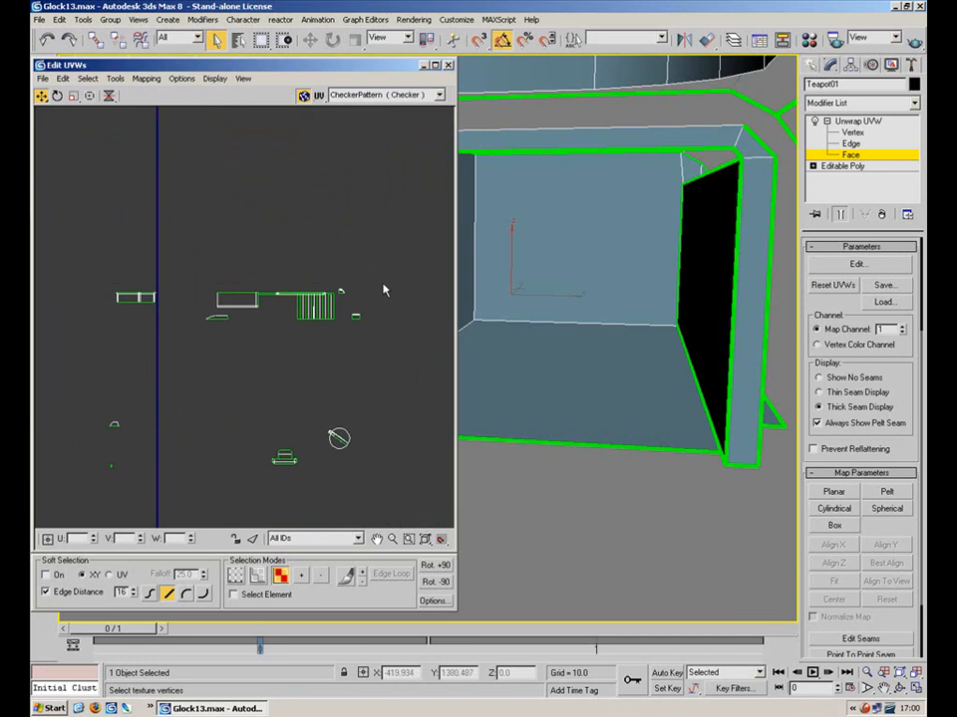
pyautogui.scroll(2, 355, 292)
pyautogui.scroll(-1, 215, 327)
pyautogui.moveTo(227, 325); pyautogui.dragTo(342, 318, button='middle')
pyautogui.scroll(3, 341, 319)
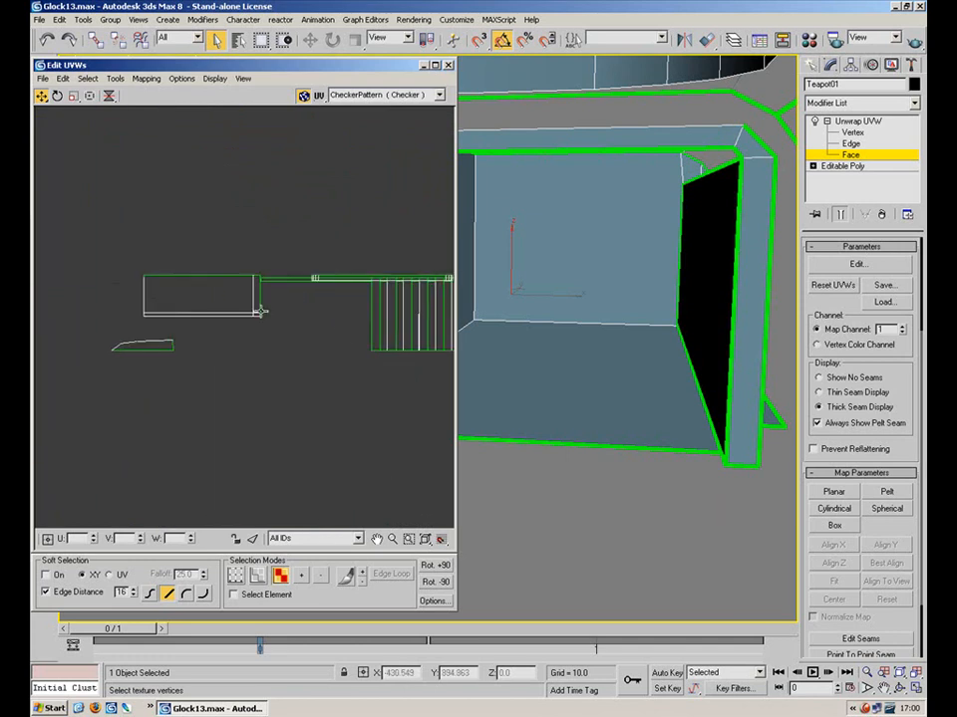
# Check the left rectangular face selection and exit face sub-object level
pyautogui.click(230, 288)
pyautogui.keyDown('alt'); pyautogui.moveTo(525, 279); pyautogui.dragTo(503, 372, button='middle'); pyautogui.keyUp('alt')
pyautogui.scroll(-4, 491, 358)
pyautogui.click(857, 120)
pyautogui.click(850, 155)
pyautogui.click(857, 121)
# Collapse the whole modifier stack into the Editable Poly
pyautogui.rightClick(847, 122)
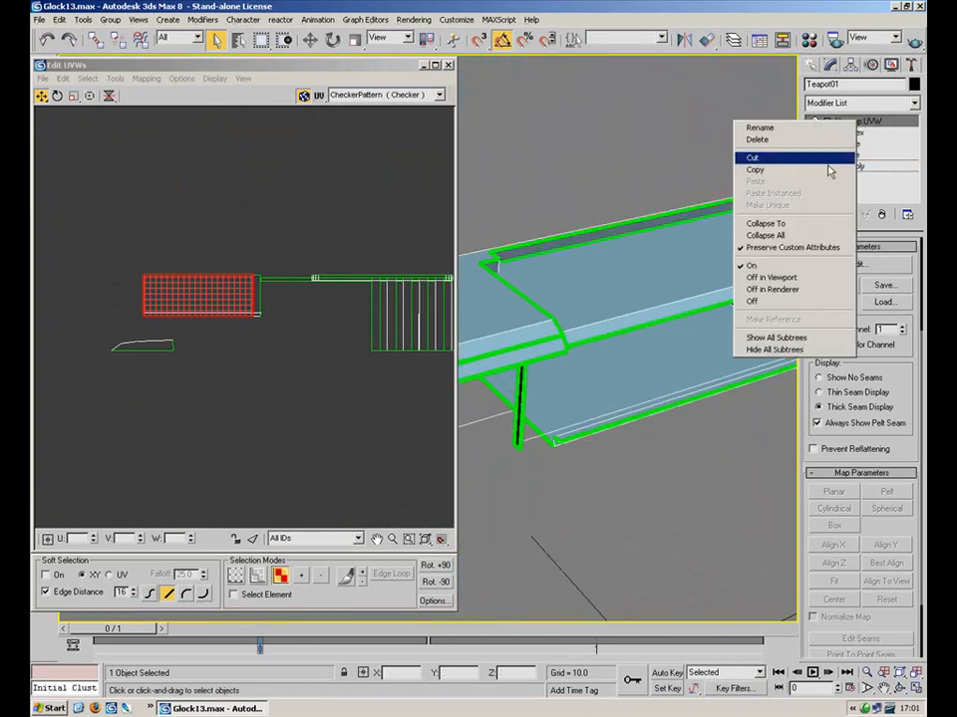
pyautogui.click(792, 236)
pyautogui.click(544, 392)
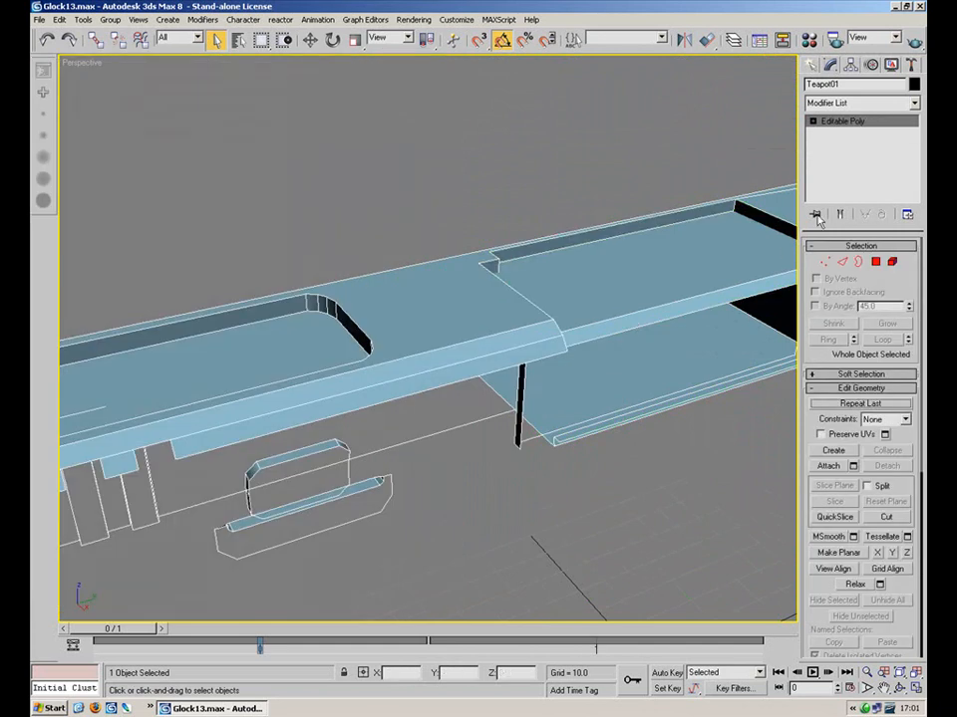
# Select the finished six-polygon slot element and hide it
pyautogui.click(892, 261)
pyautogui.click(721, 271)
pyautogui.moveTo(674, 352); pyautogui.dragTo(554, 325, button='middle')
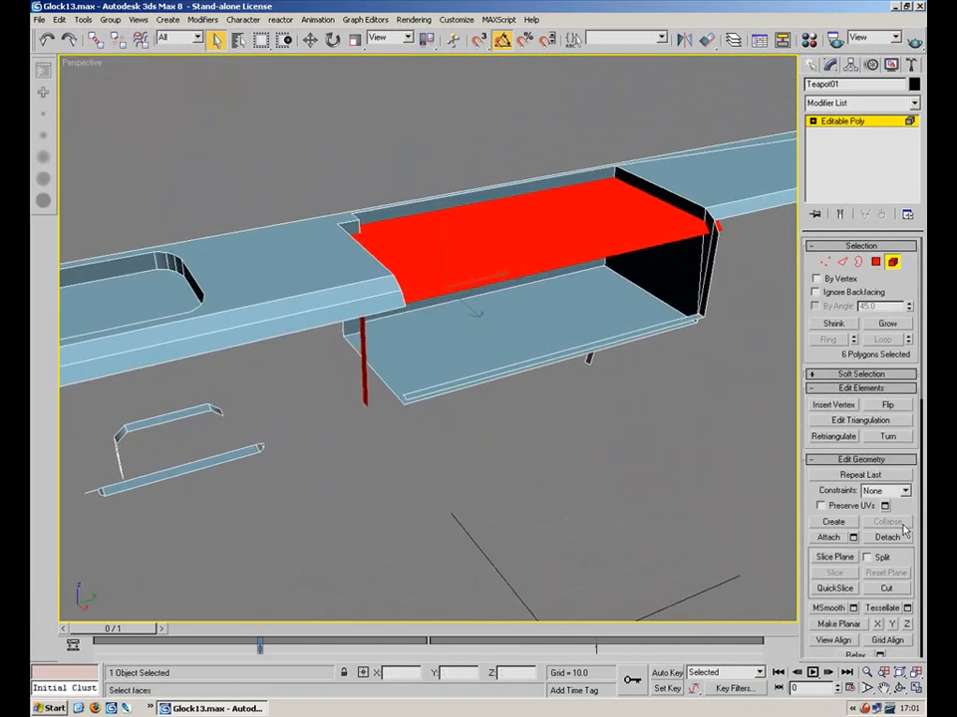
pyautogui.moveTo(906, 557); pyautogui.dragTo(894, 290)
pyautogui.click(835, 373)
pyautogui.keyDown('alt'); pyautogui.moveTo(726, 427); pyautogui.dragTo(552, 263, button='middle'); pyautogui.keyUp('alt')
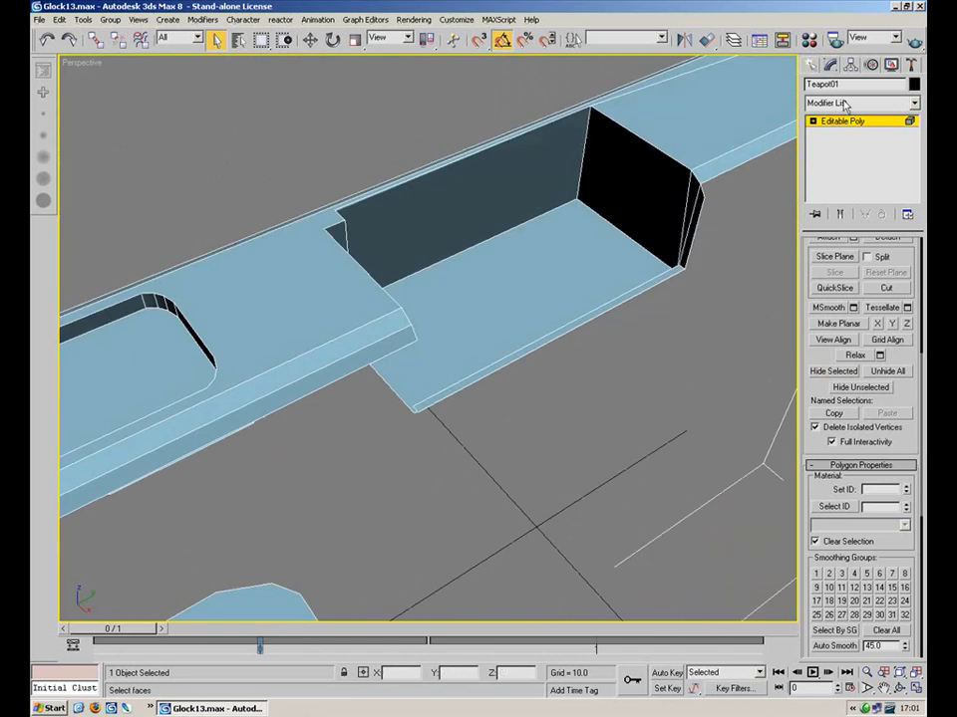
pyautogui.click(853, 121)
# Add a new Unwrap UVW modifier from the Modifier List
pyautogui.click(862, 103)
pyautogui.scroll(-15, 866, 398)
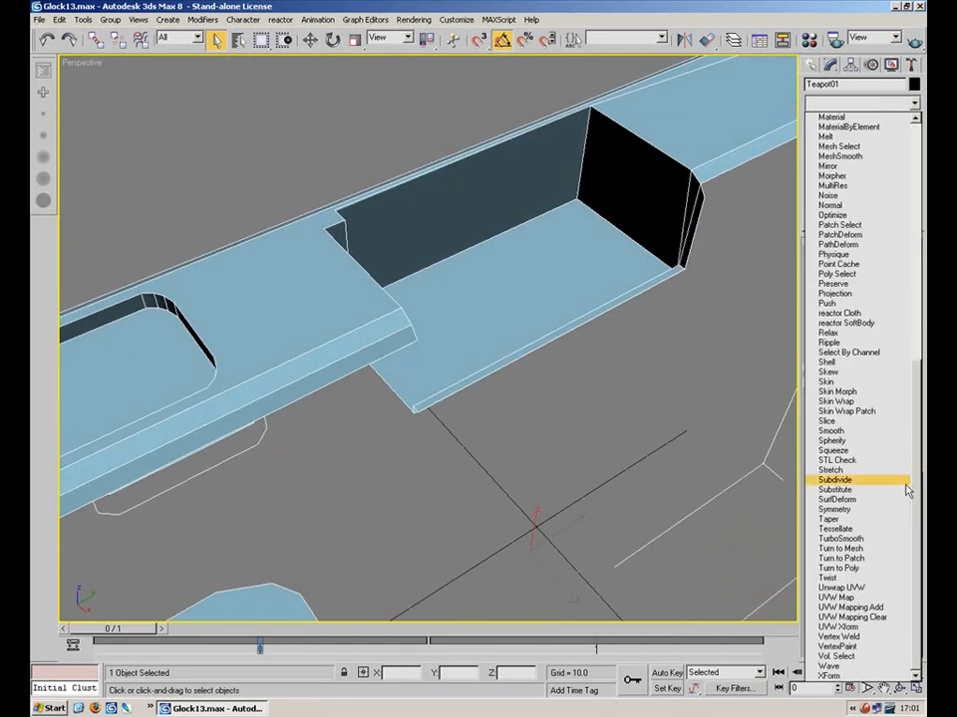
pyautogui.click(842, 587)
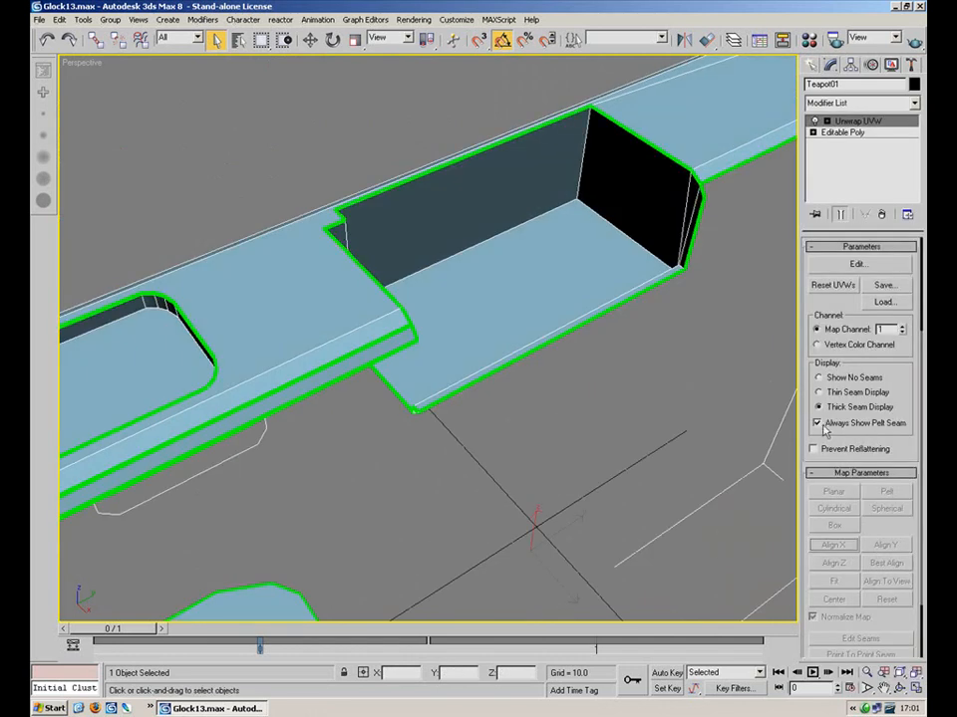
# Planar-map the slot's narrow end face and end wall aligned to Y, then view them in Edit UVWs
pyautogui.click(826, 122)
pyautogui.click(850, 155)
pyautogui.click(693, 234)
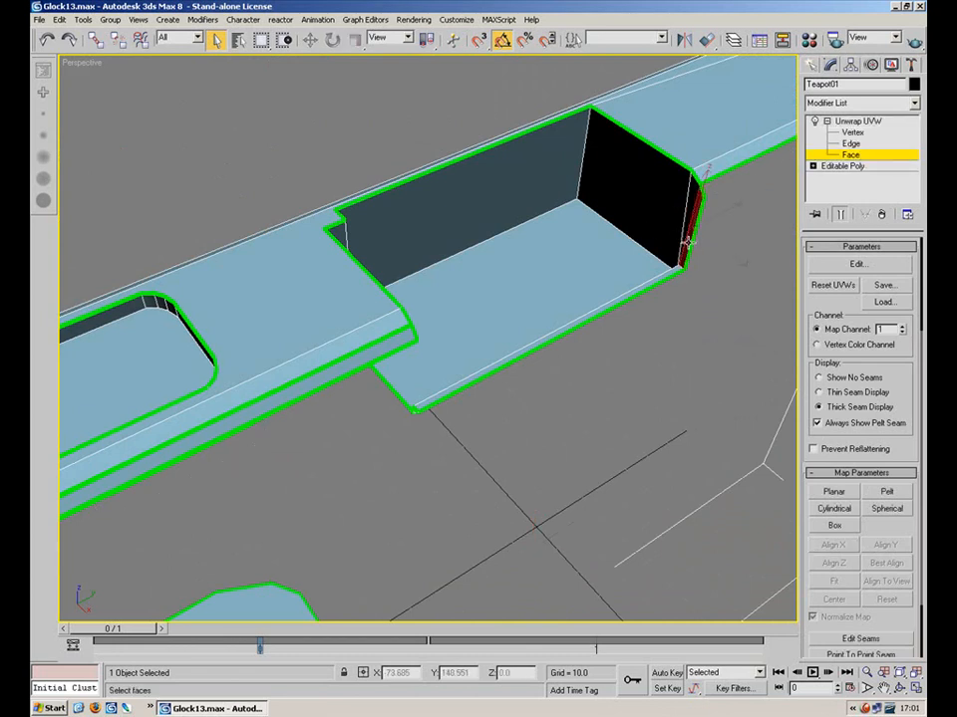
pyautogui.keyDown('ctrl'); pyautogui.click(667, 210); pyautogui.keyUp('ctrl')
pyautogui.keyDown('alt'); pyautogui.moveTo(587, 245); pyautogui.dragTo(443, 224, button='middle'); pyautogui.keyUp('alt')
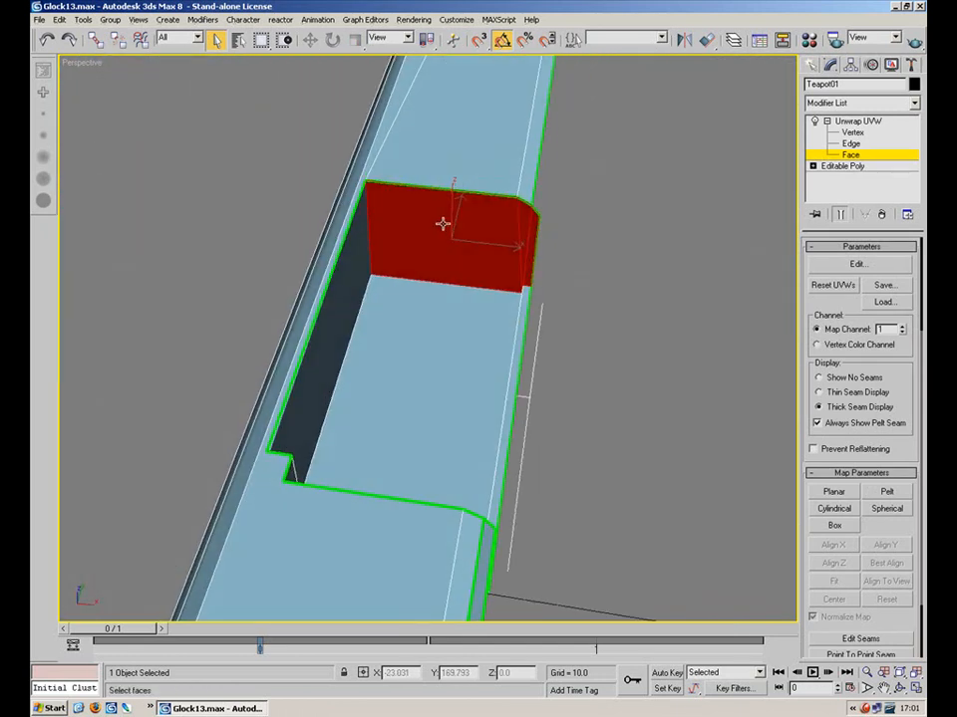
pyautogui.click(837, 493)
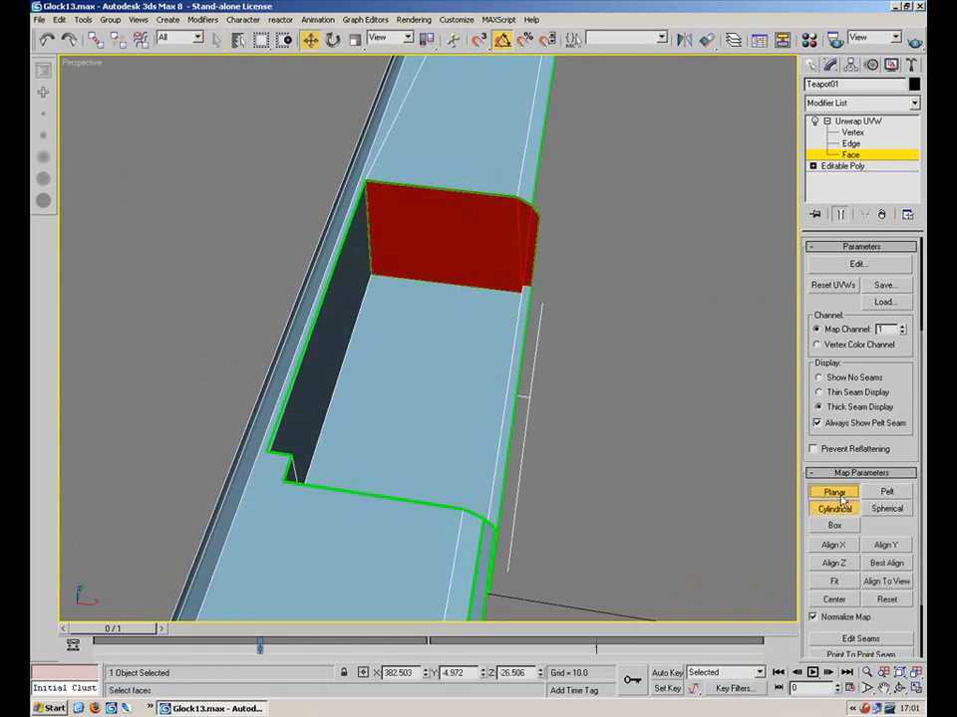
pyautogui.click(881, 548)
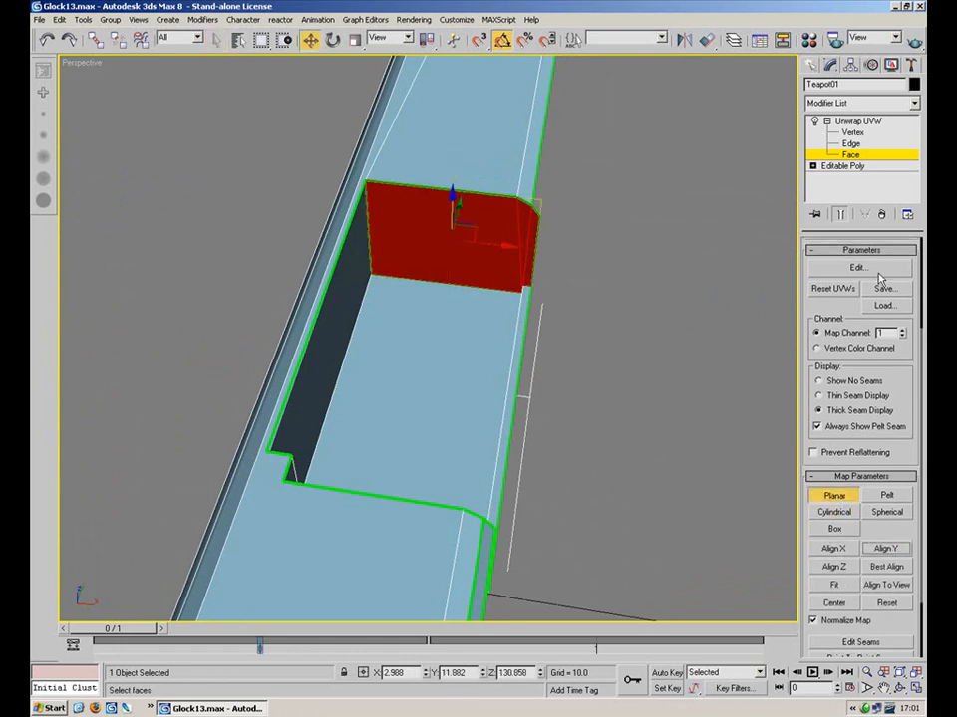
pyautogui.click(859, 268)
pyautogui.scroll(-5, 248, 357)
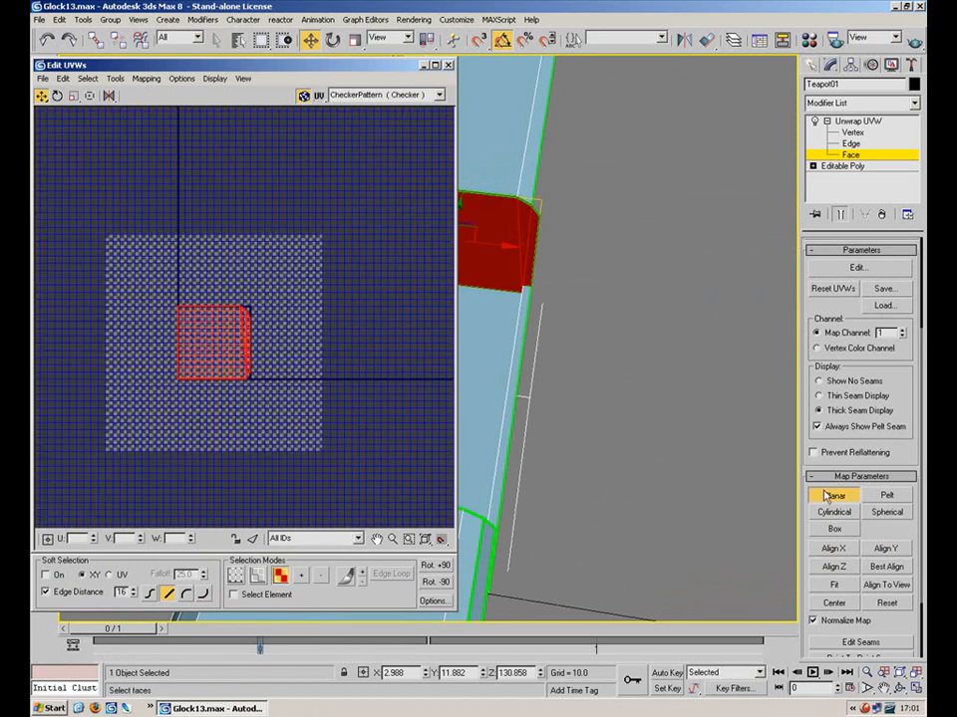
# Finish the end wall's planar map and move its UVs up and to the right
pyautogui.click(832, 494)
pyautogui.moveTo(191, 376); pyautogui.dragTo(322, 247)
pyautogui.click(368, 394)
pyautogui.moveTo(592, 324); pyautogui.dragTo(707, 301, button='middle')
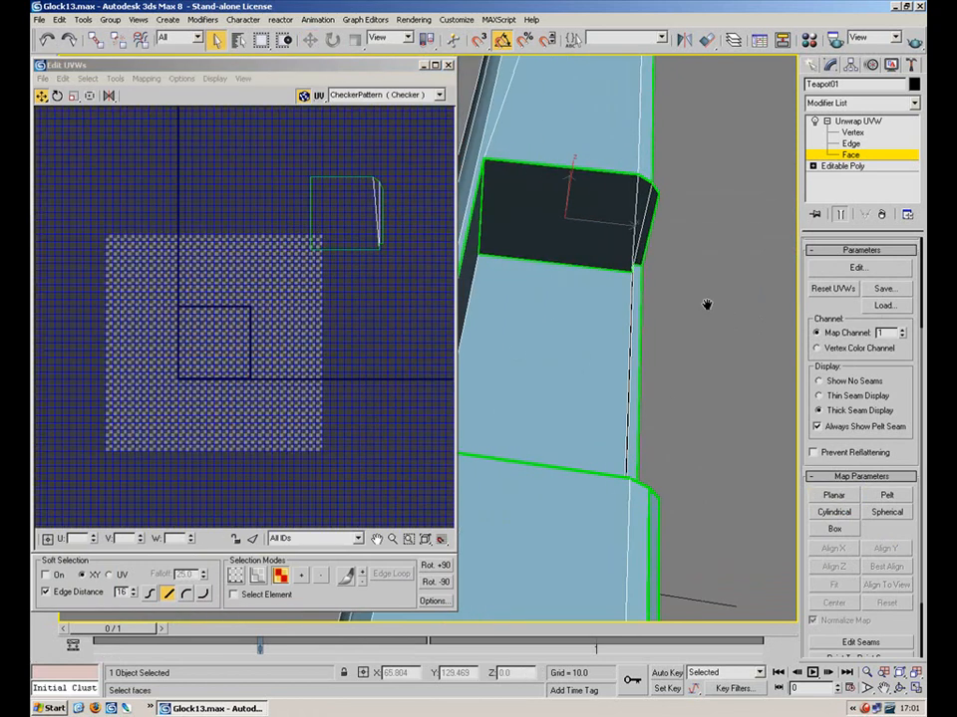
# Planar-map the slot's long side face along Z with Normalize Map off, and shift its UVs left
pyautogui.click(525, 346)
pyautogui.keyDown('alt'); pyautogui.moveTo(526, 346); pyautogui.dragTo(769, 215, button='middle'); pyautogui.keyUp('alt')
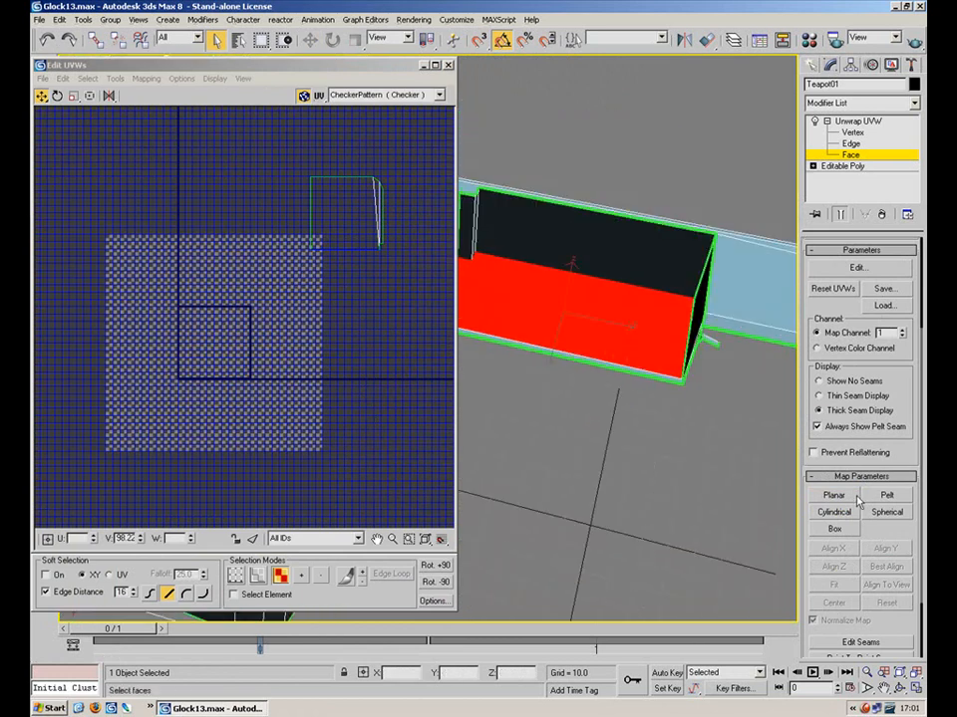
pyautogui.click(833, 495)
pyautogui.click(839, 550)
pyautogui.click(841, 565)
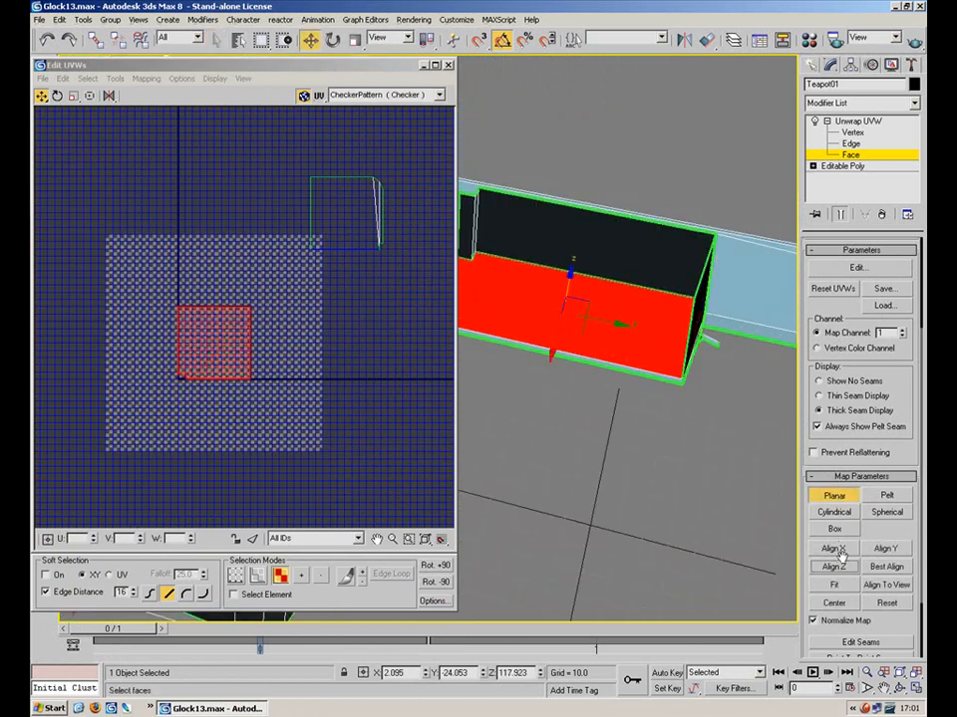
pyautogui.click(835, 618)
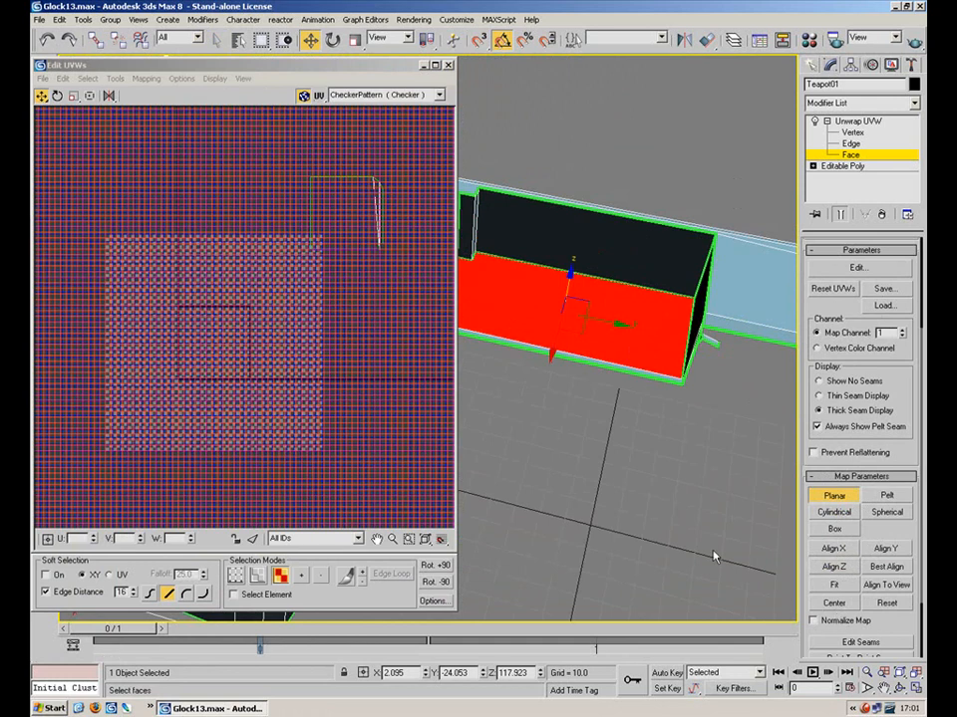
pyautogui.scroll(-5, 355, 337)
pyautogui.scroll(-5, 355, 338)
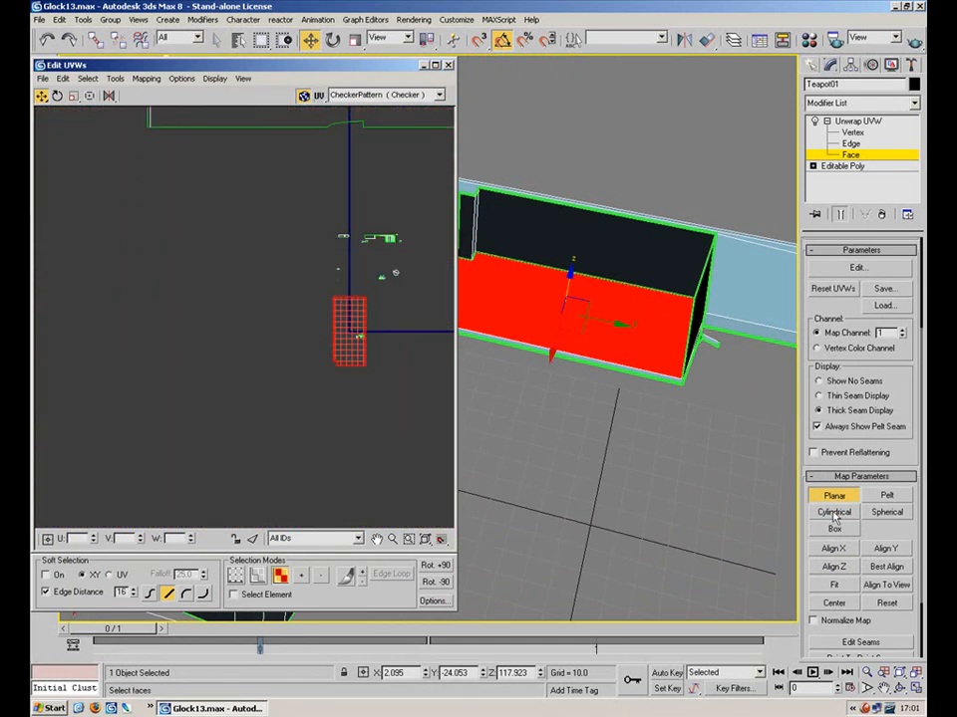
pyautogui.click(835, 498)
pyautogui.moveTo(337, 338); pyautogui.dragTo(211, 339)
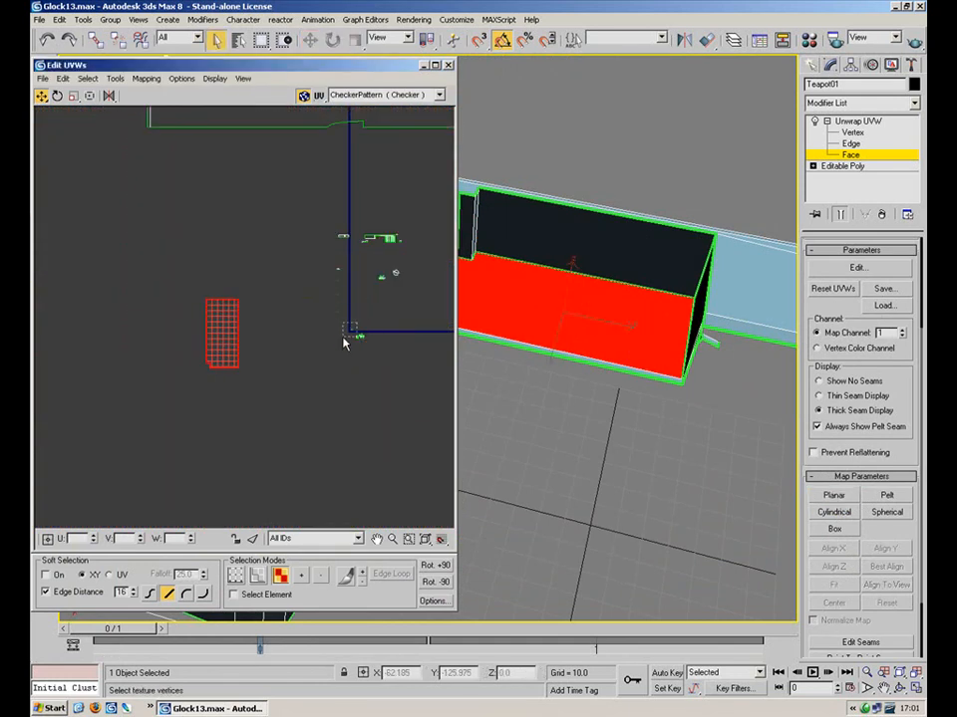
# Planar-map the slot's end-cap face along Y and move its UVs up and left
pyautogui.click(697, 320)
pyautogui.click(839, 497)
pyautogui.click(842, 550)
pyautogui.click(885, 548)
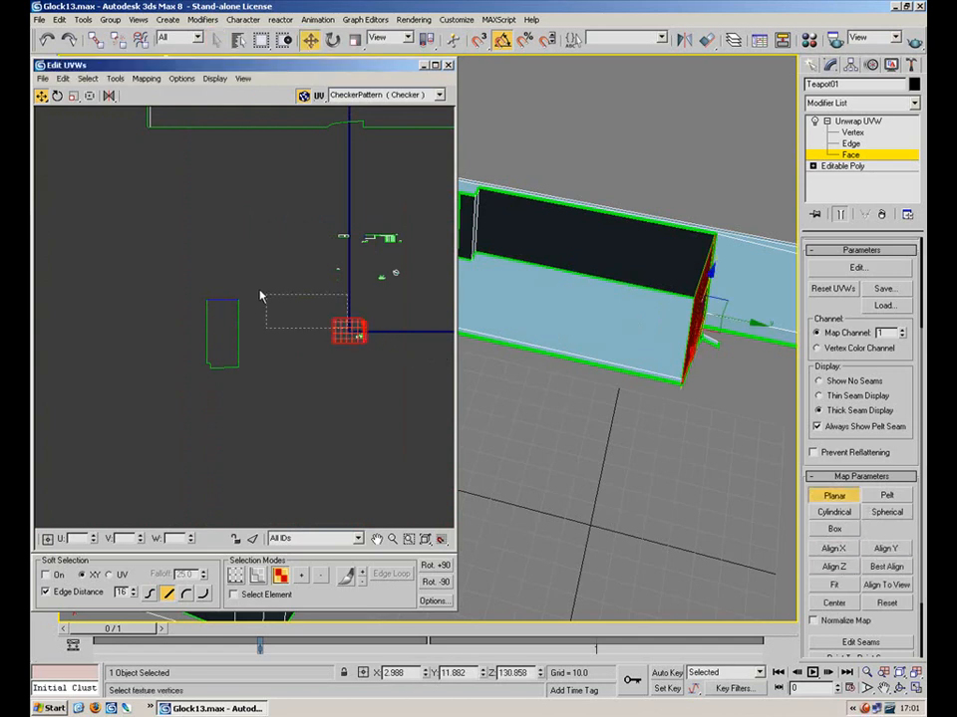
pyautogui.click(831, 497)
pyautogui.moveTo(357, 317); pyautogui.dragTo(218, 283)
pyautogui.click(289, 291)
# Planar-map the inner back wall plus the small inner face along X and move them left
pyautogui.click(624, 233)
pyautogui.keyDown('alt'); pyautogui.moveTo(546, 263); pyautogui.dragTo(504, 250, button='middle'); pyautogui.keyUp('alt')
pyautogui.keyDown('ctrl'); pyautogui.click(504, 250); pyautogui.keyUp('ctrl')
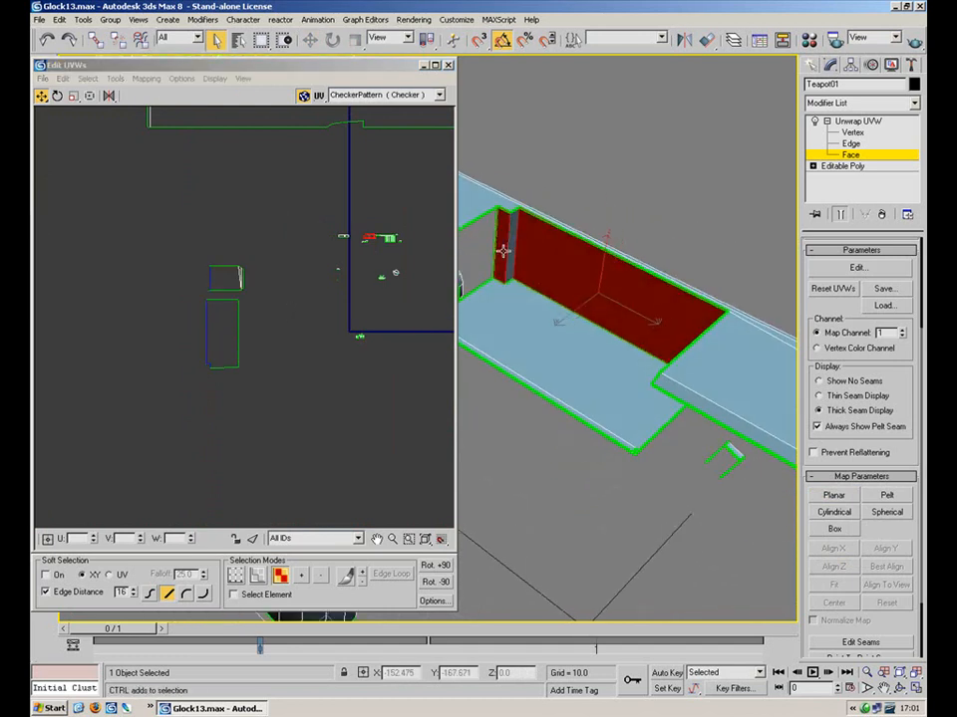
pyautogui.click(833, 495)
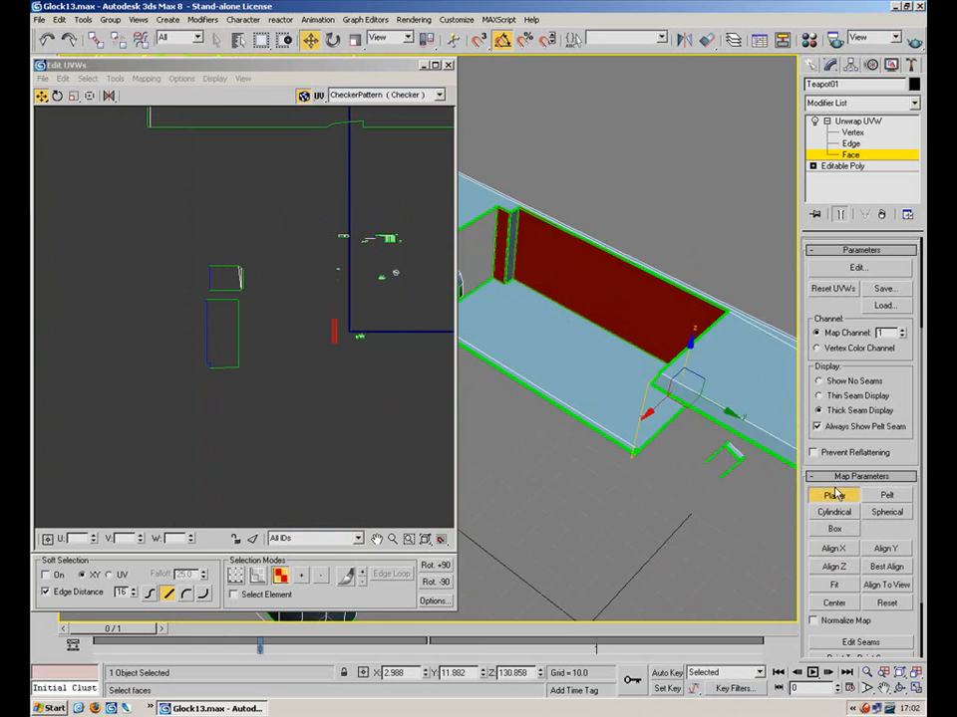
pyautogui.click(833, 548)
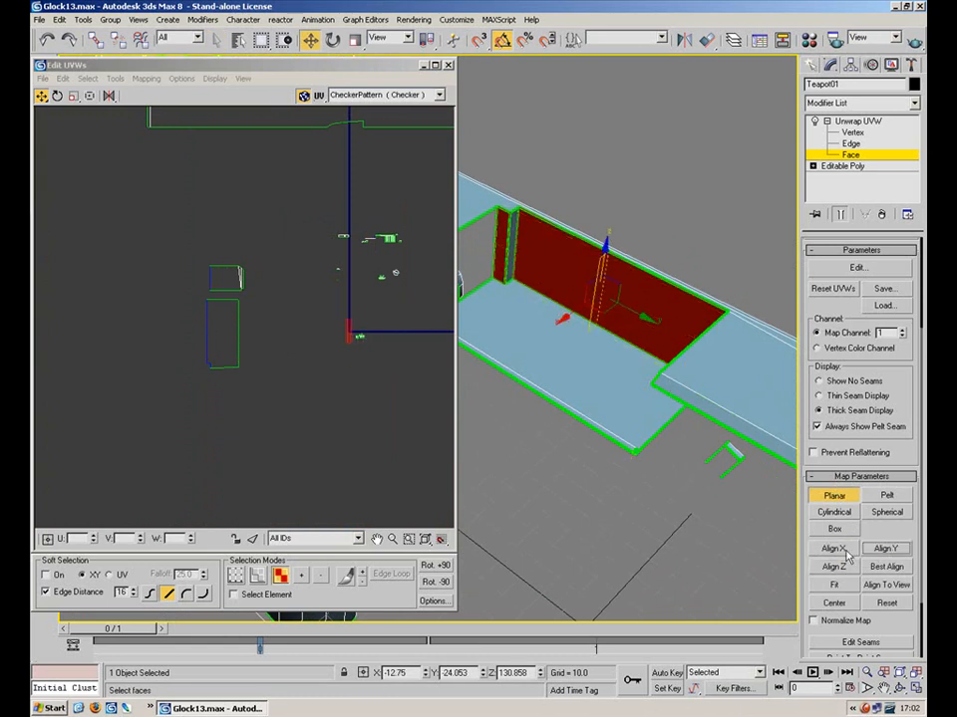
pyautogui.click(843, 497)
pyautogui.moveTo(380, 330); pyautogui.dragTo(140, 202)
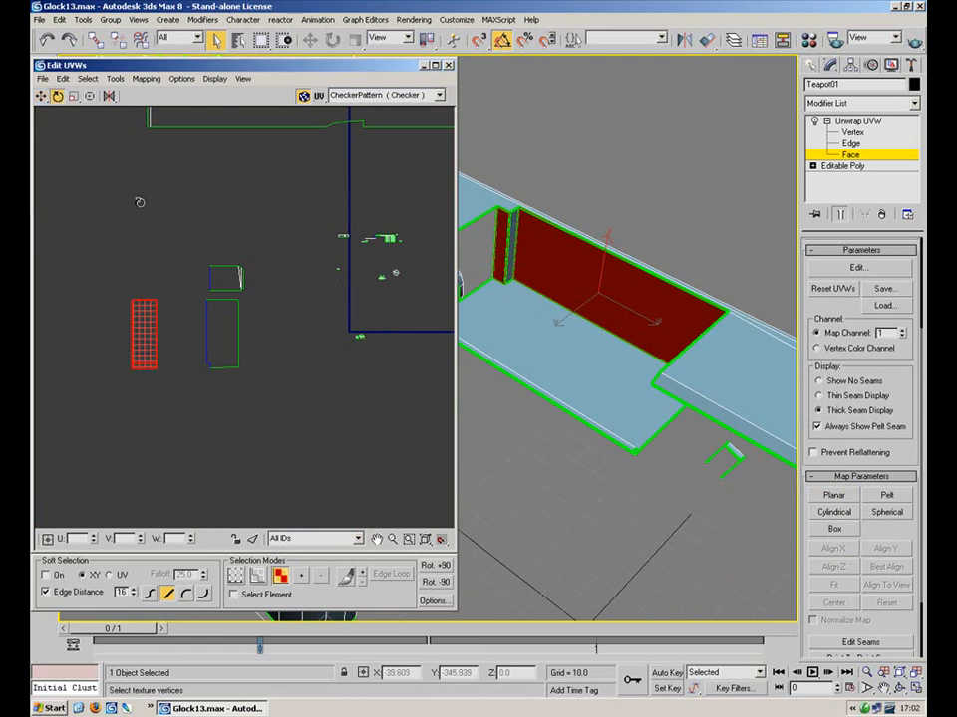
# Undo the UV tilt and select the large piece together with the small side-face UVs
pyautogui.hotkey('ctrl', 'z')
pyautogui.click(173, 274)
pyautogui.moveTo(176, 272); pyautogui.dragTo(106, 380)
pyautogui.moveTo(139, 344); pyautogui.dragTo(194, 337)
pyautogui.click(41, 95)
# Planar-map a thin side face of the slot, reoriented onto another axis
pyautogui.press('2')
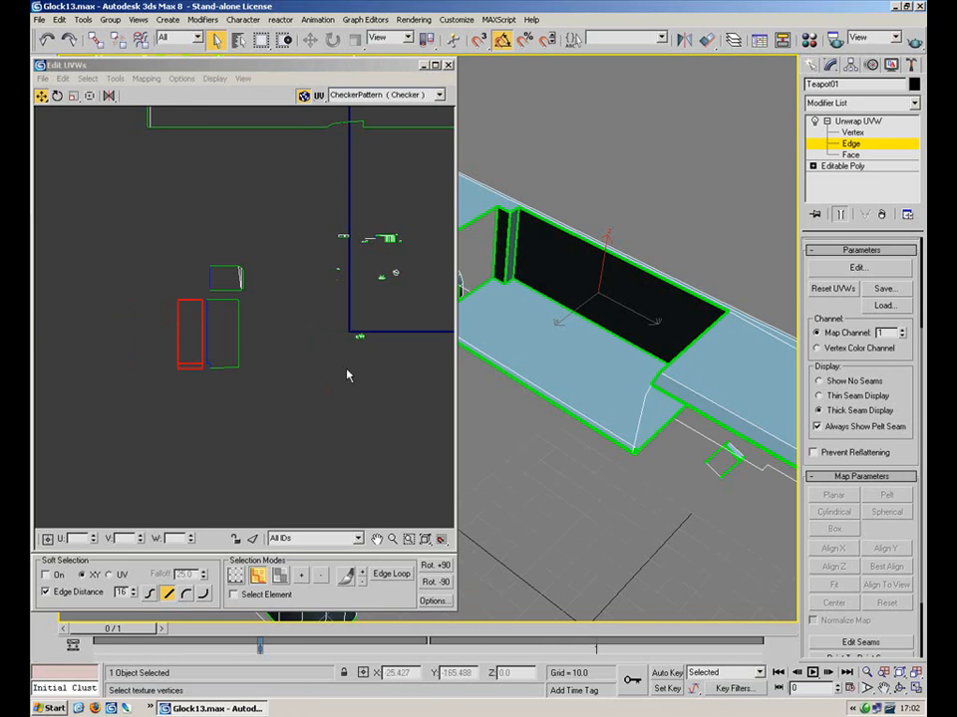
pyautogui.click(523, 257)
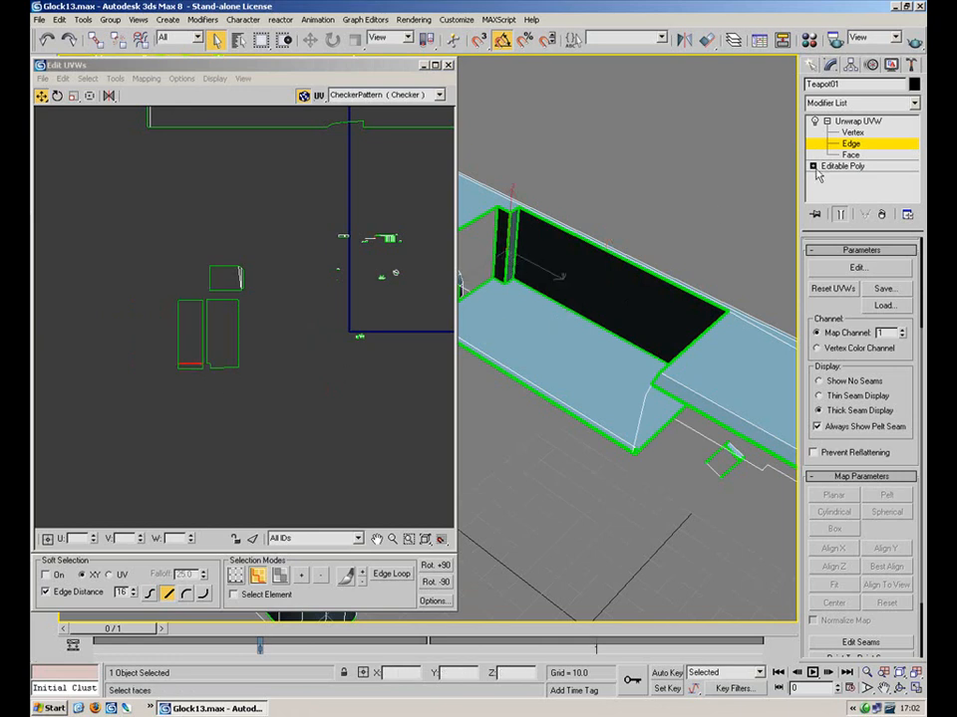
pyautogui.click(850, 154)
pyautogui.click(511, 257)
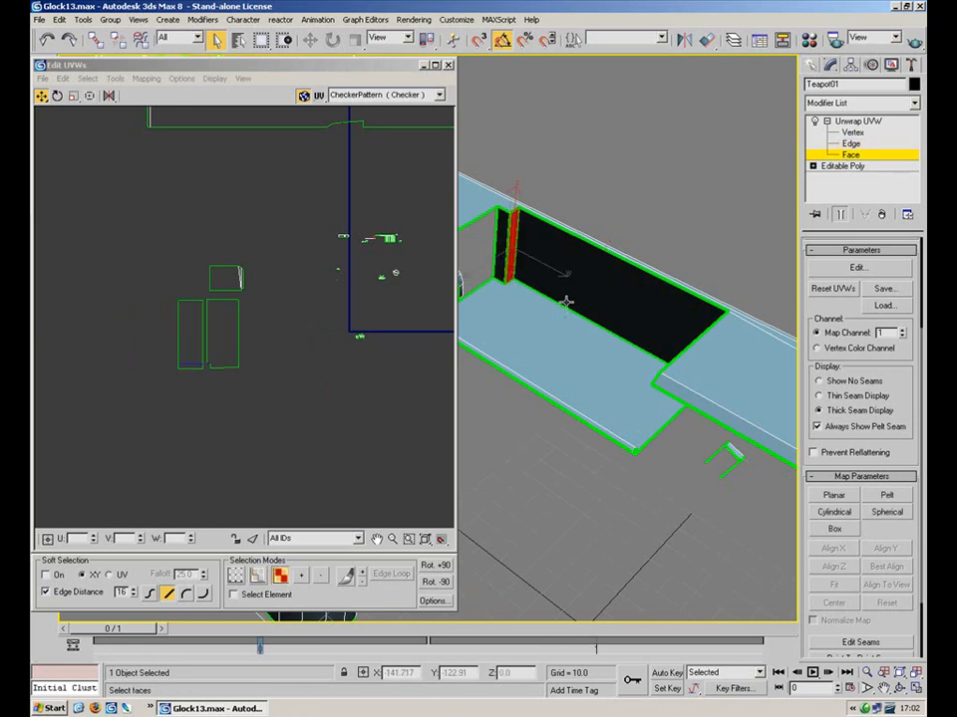
pyautogui.click(835, 495)
pyautogui.click(855, 551)
pyautogui.click(835, 495)
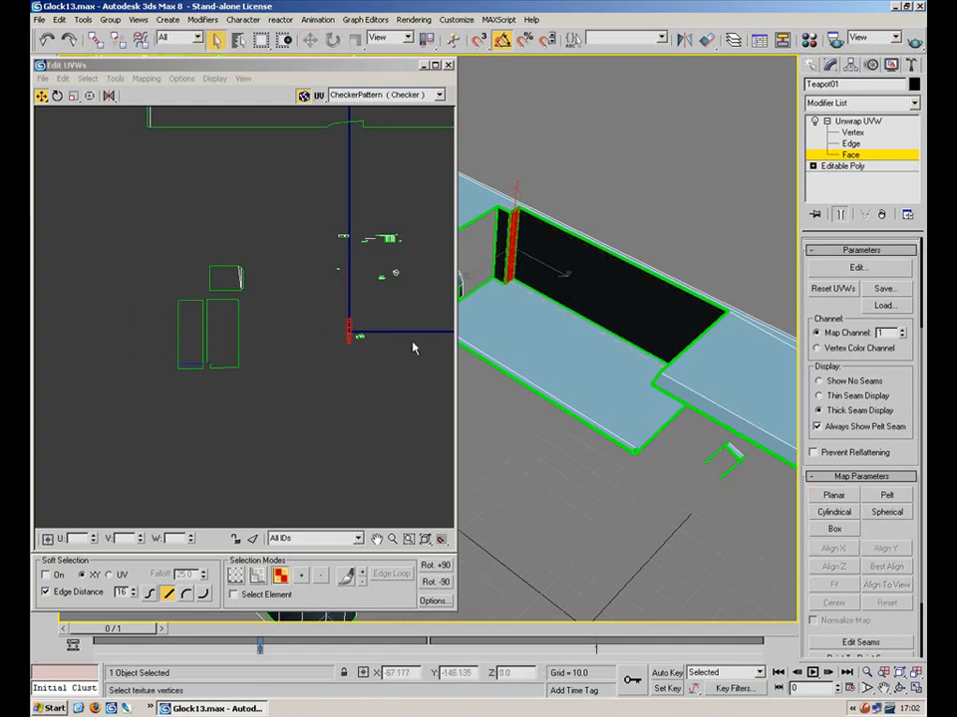
# Rotate the thin strips horizontal and move them below the left rectangle
pyautogui.click(347, 339)
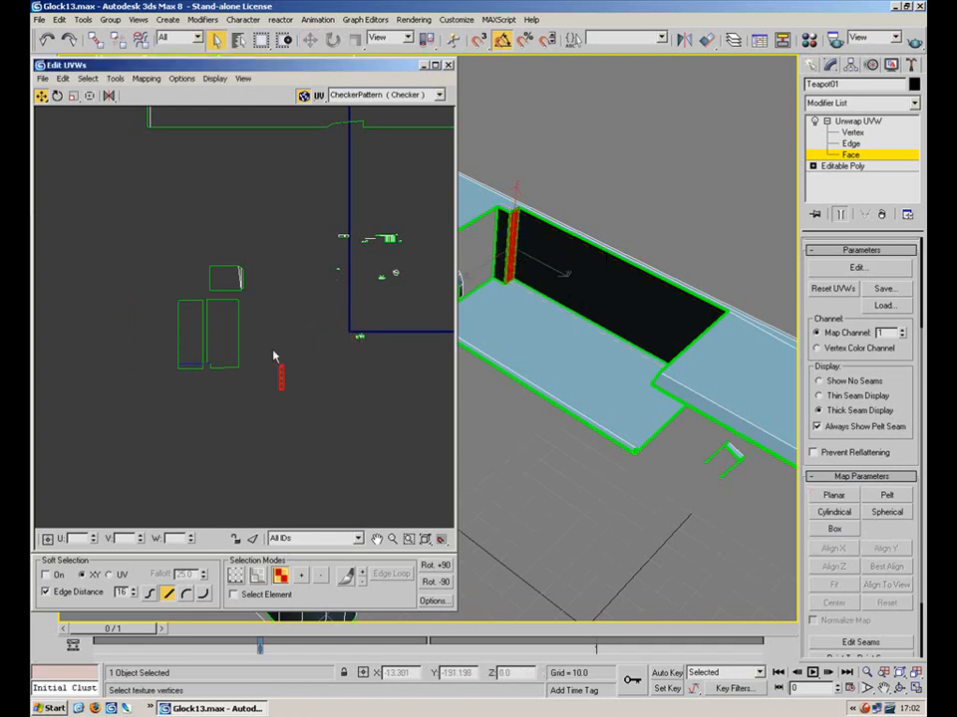
pyautogui.click(57, 96)
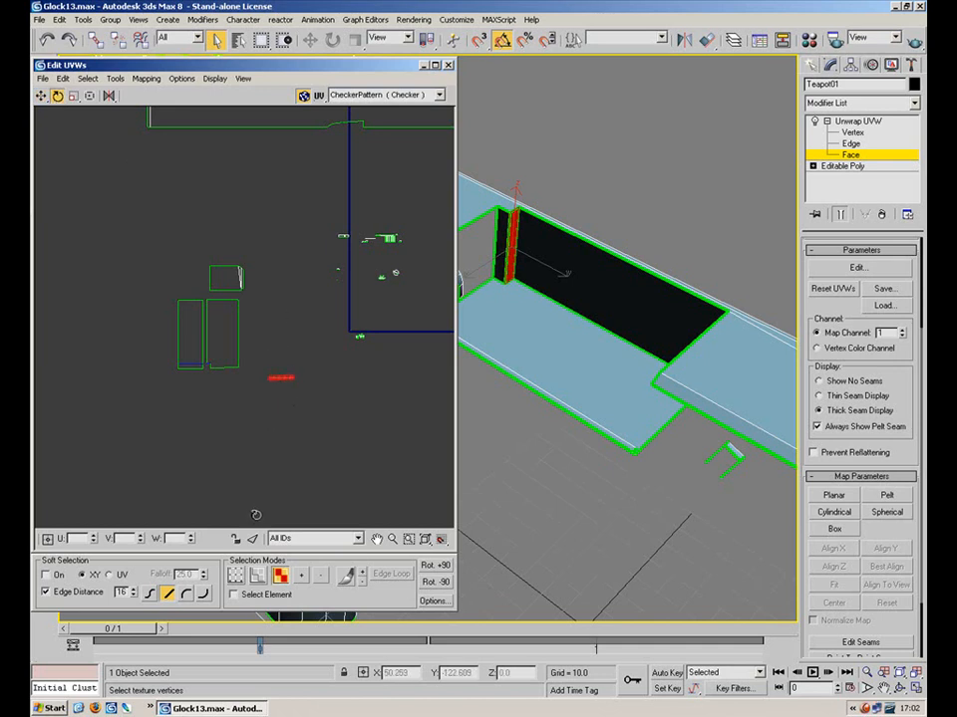
pyautogui.click(188, 375)
pyautogui.click(190, 366)
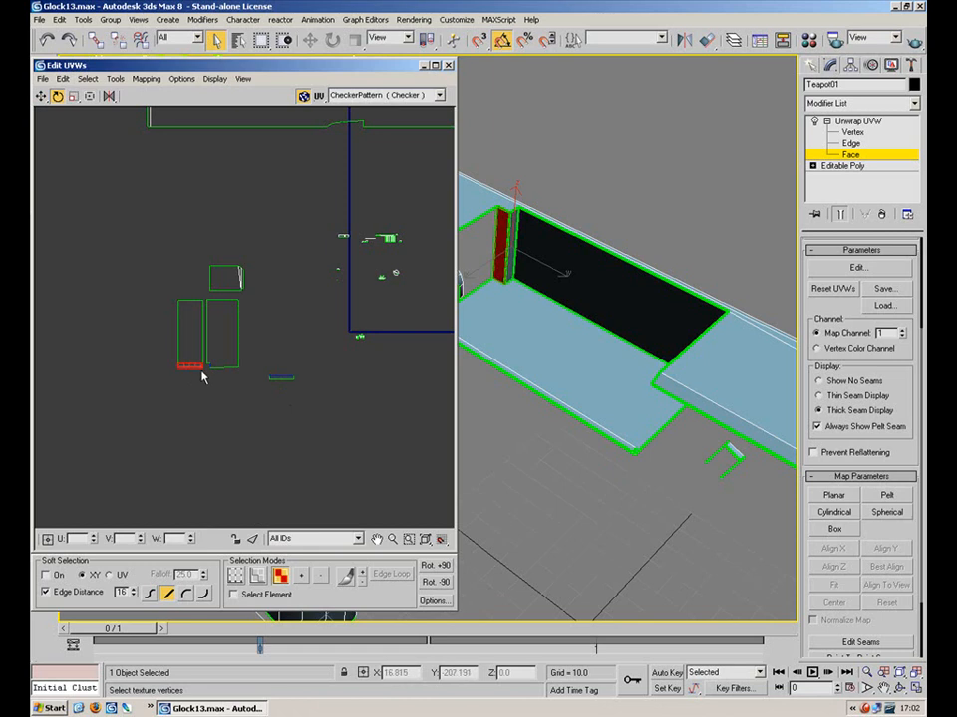
pyautogui.click(41, 96)
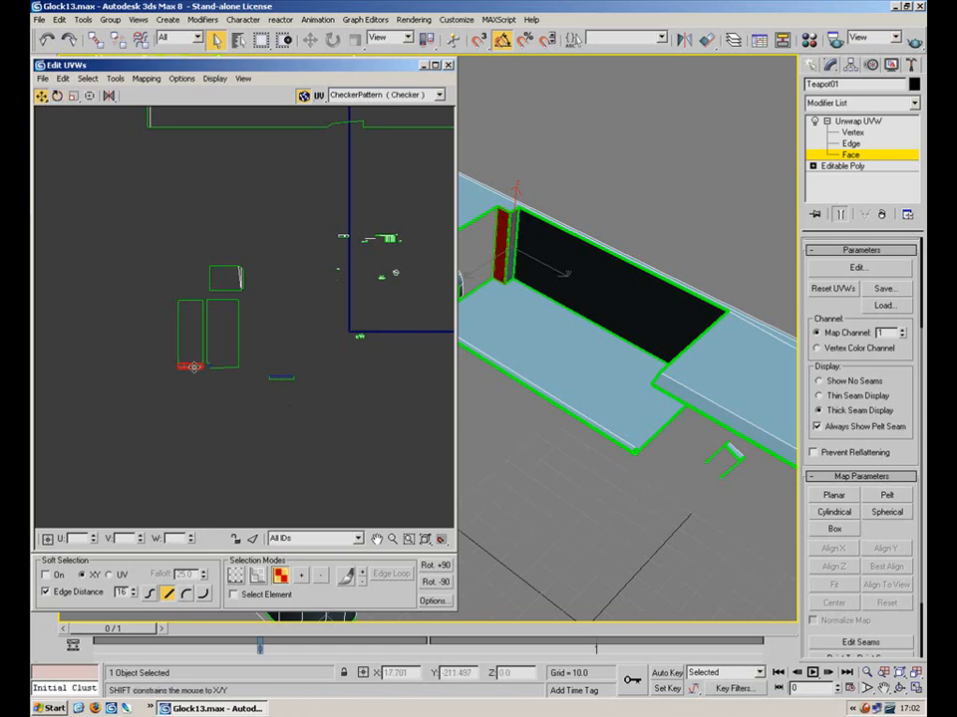
pyautogui.moveTo(194, 367); pyautogui.dragTo(194, 392)
pyautogui.click(261, 403)
pyautogui.moveTo(317, 352); pyautogui.dragTo(257, 400)
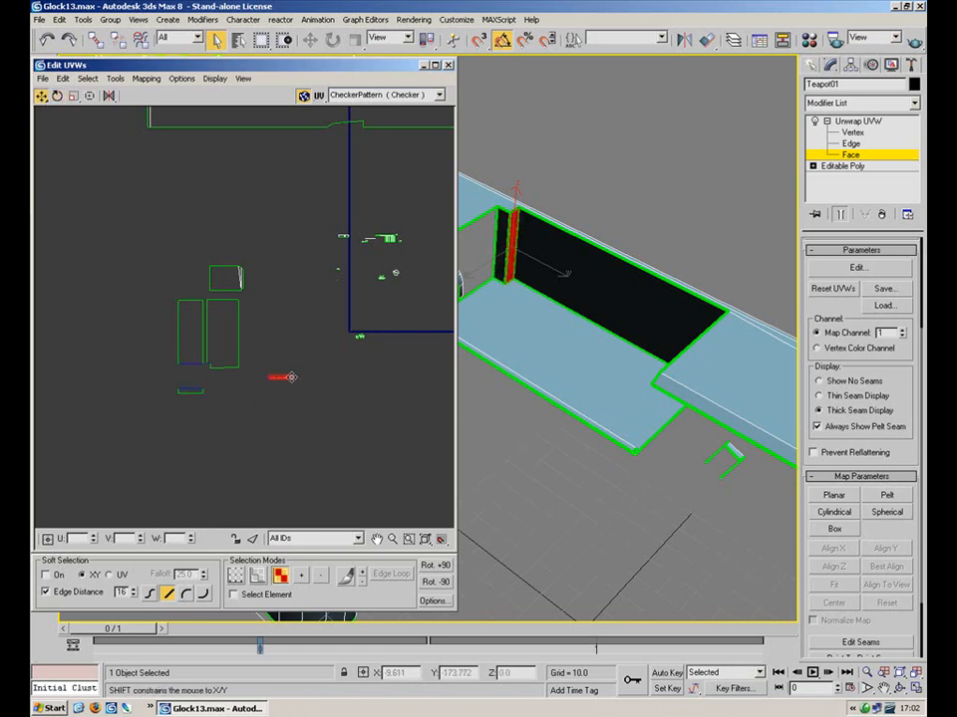
# Select the left rectangle's bottom edge and the middle strip's edges, trying a vertical mirror
pyautogui.press('2')
pyautogui.scroll(5, 203, 390)
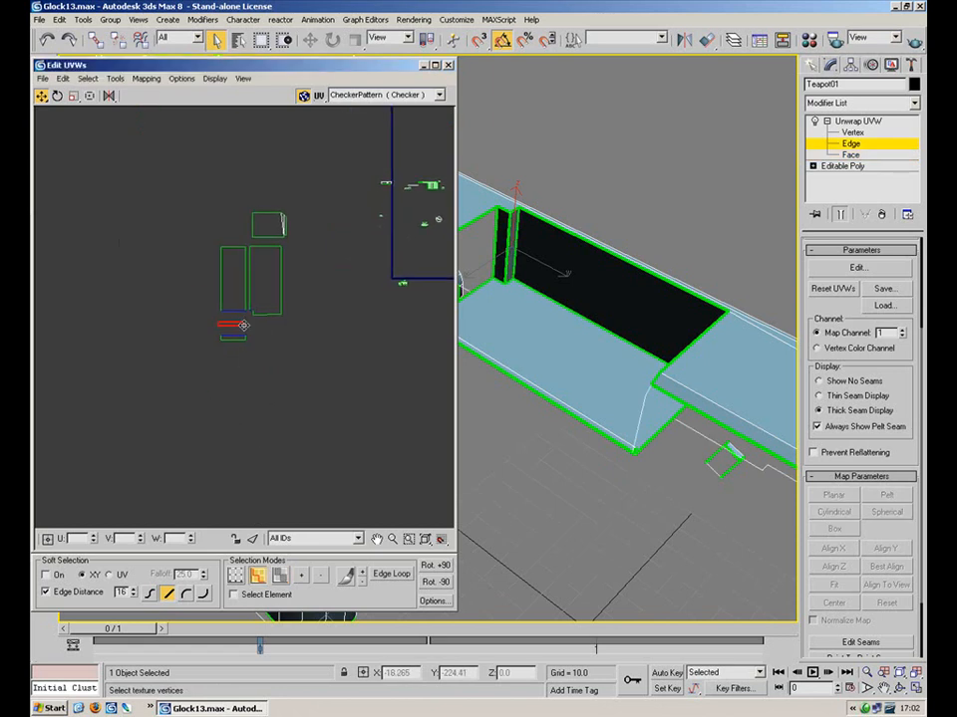
pyautogui.moveTo(225, 305); pyautogui.dragTo(224, 304)
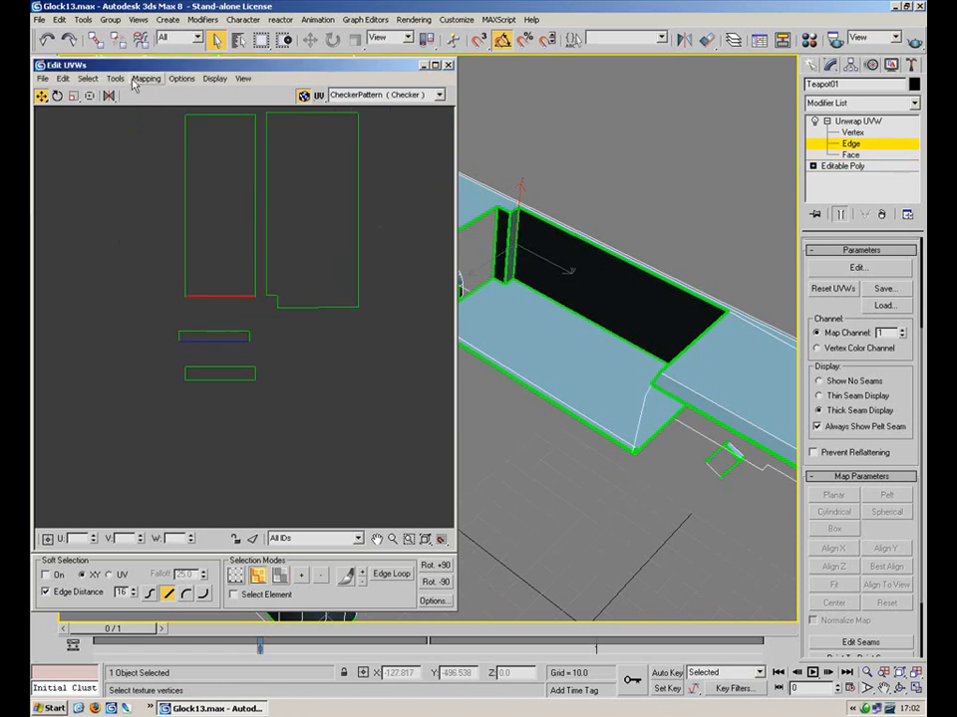
pyautogui.moveTo(152, 352); pyautogui.dragTo(152, 351)
pyautogui.moveTo(114, 97); pyautogui.dragTo(113, 129)
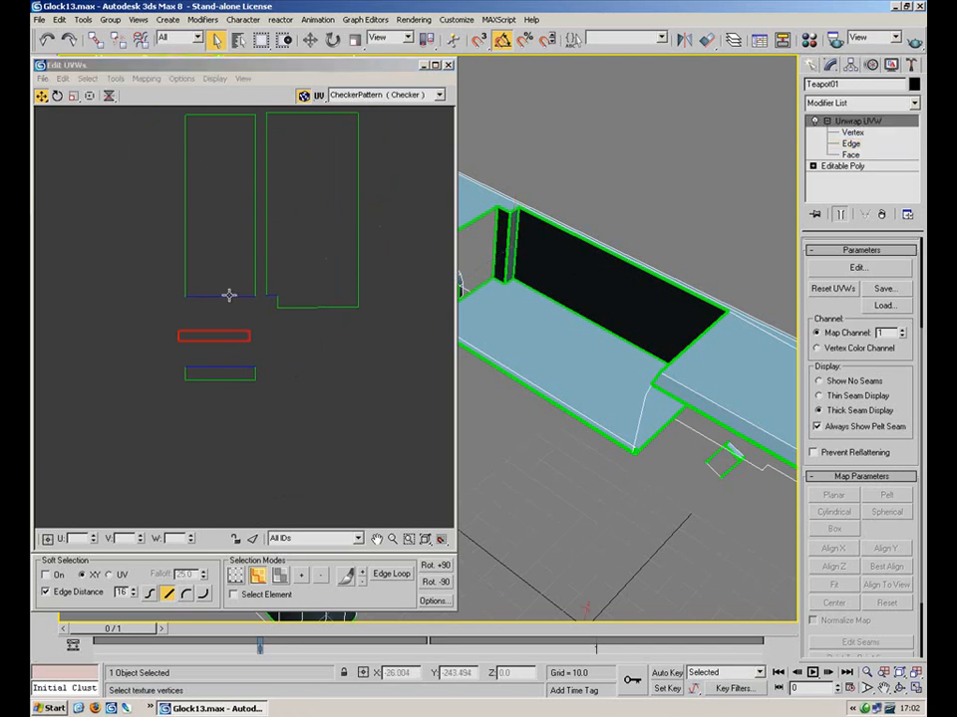
pyautogui.click(221, 297)
# Mirror the middle strip's four vertices horizontally and return to edge mode
pyautogui.press('1')
pyautogui.moveTo(204, 315); pyautogui.dragTo(171, 336)
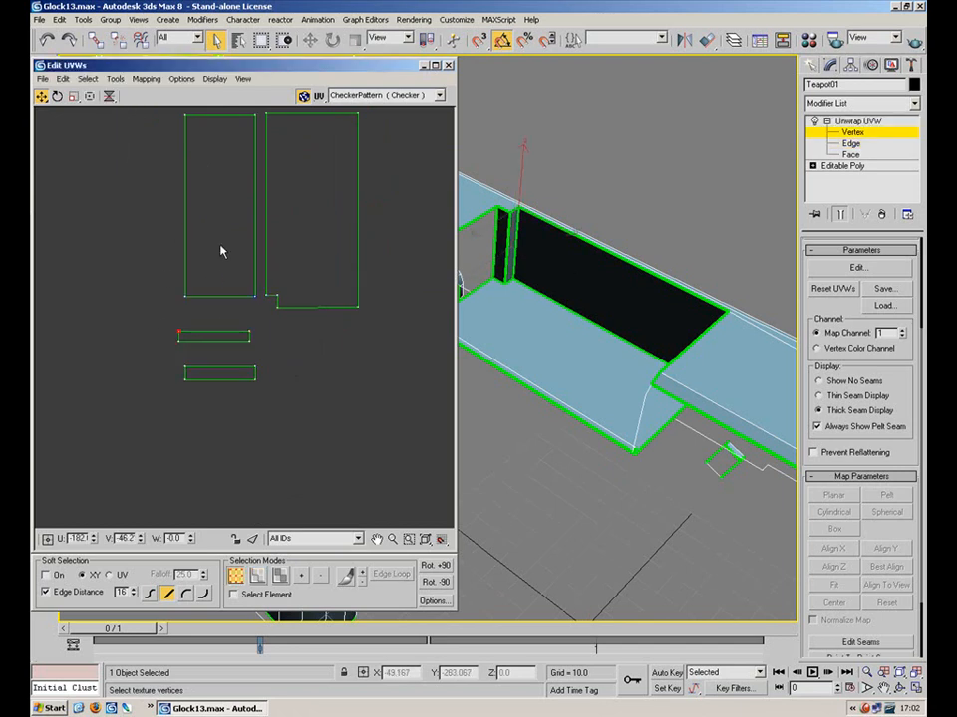
pyautogui.moveTo(264, 320); pyautogui.dragTo(164, 355)
pyautogui.moveTo(109, 97); pyautogui.dragTo(110, 114)
pyautogui.press('2')
pyautogui.press('1')
pyautogui.press('2')
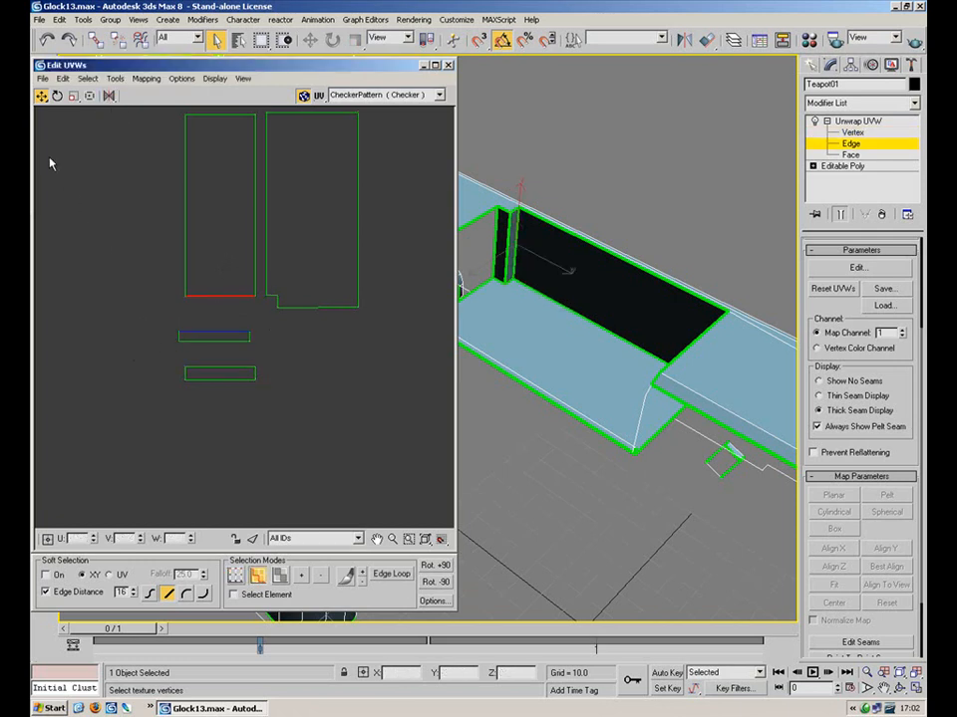
pyautogui.click(115, 79)
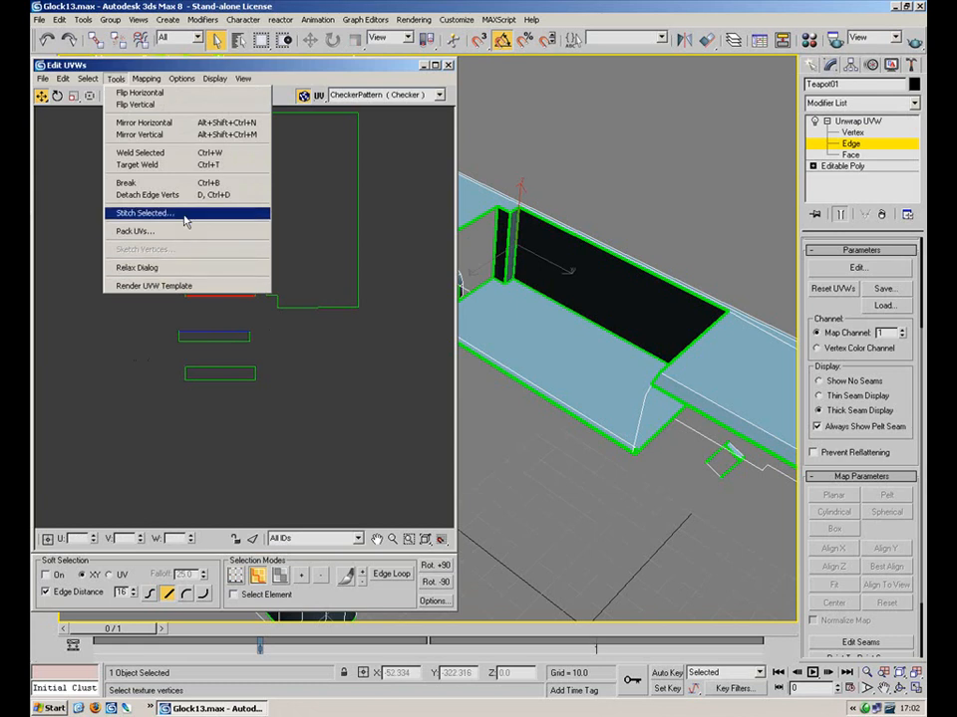
# Stitch the left rectangle's bottom edge, then stitch the thin strip up to the upper piece
pyautogui.click(254, 213)
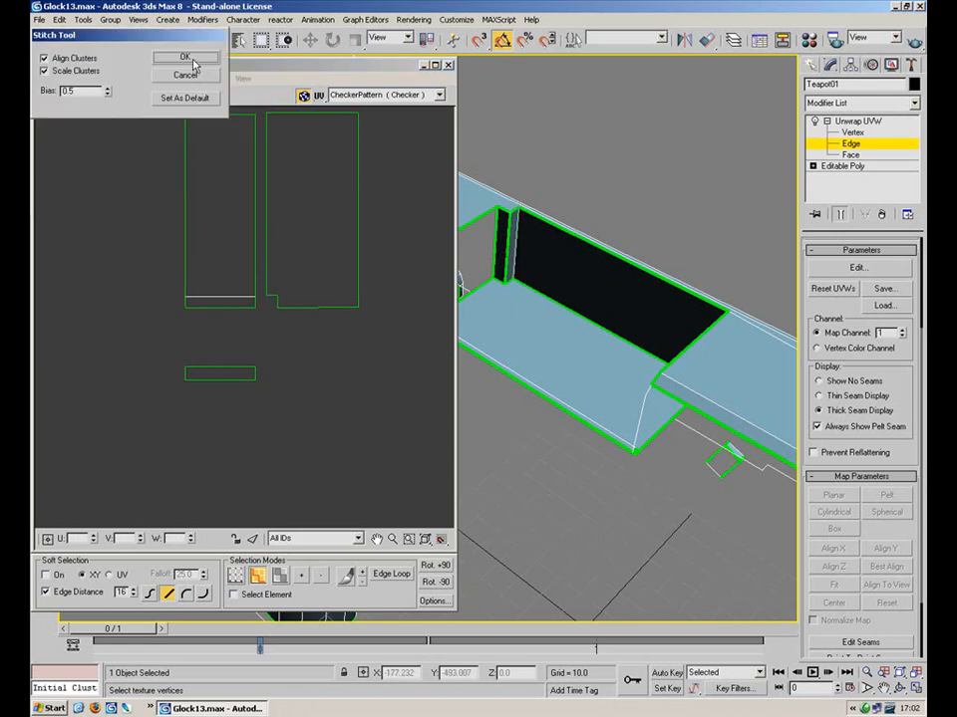
pyautogui.click(187, 58)
pyautogui.press('1')
pyautogui.moveTo(211, 352); pyautogui.dragTo(172, 371)
pyautogui.moveTo(198, 352); pyautogui.dragTo(167, 376)
pyautogui.press('2')
pyautogui.moveTo(224, 330); pyautogui.dragTo(217, 308)
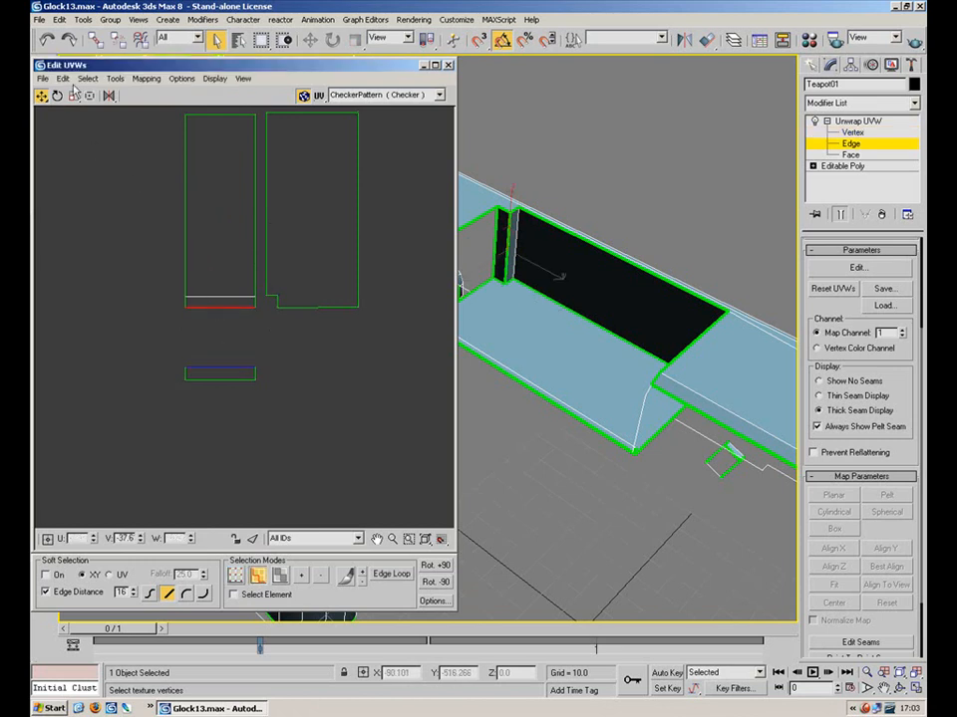
pyautogui.click(117, 80)
pyautogui.click(145, 165)
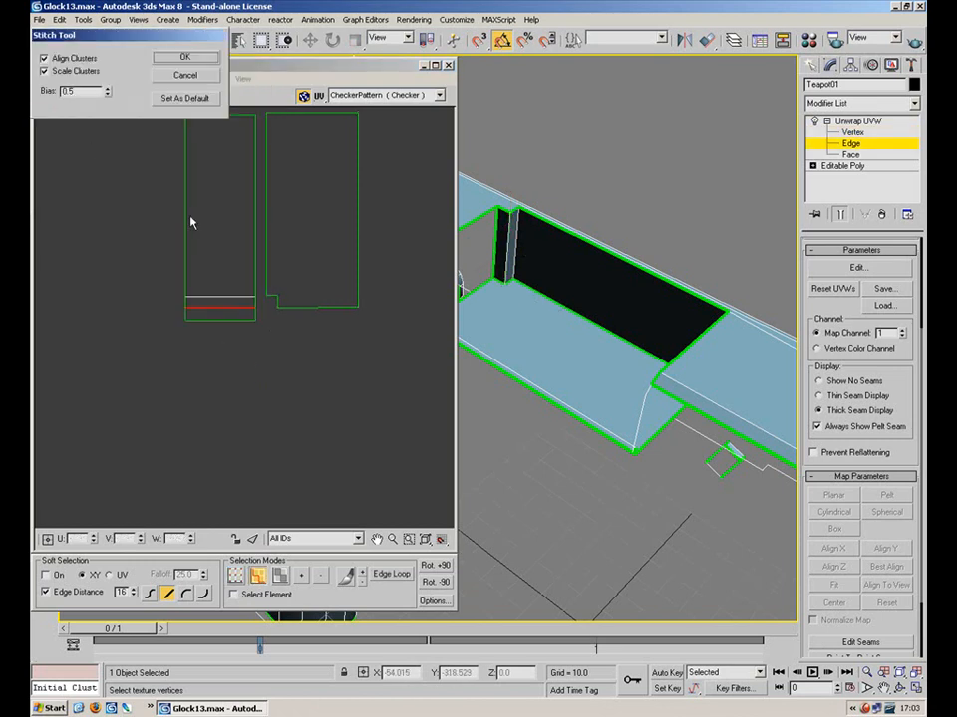
pyautogui.click(185, 57)
# Stitch the top flap onto the lower-right island's top edge
pyautogui.scroll(-3, 309, 386)
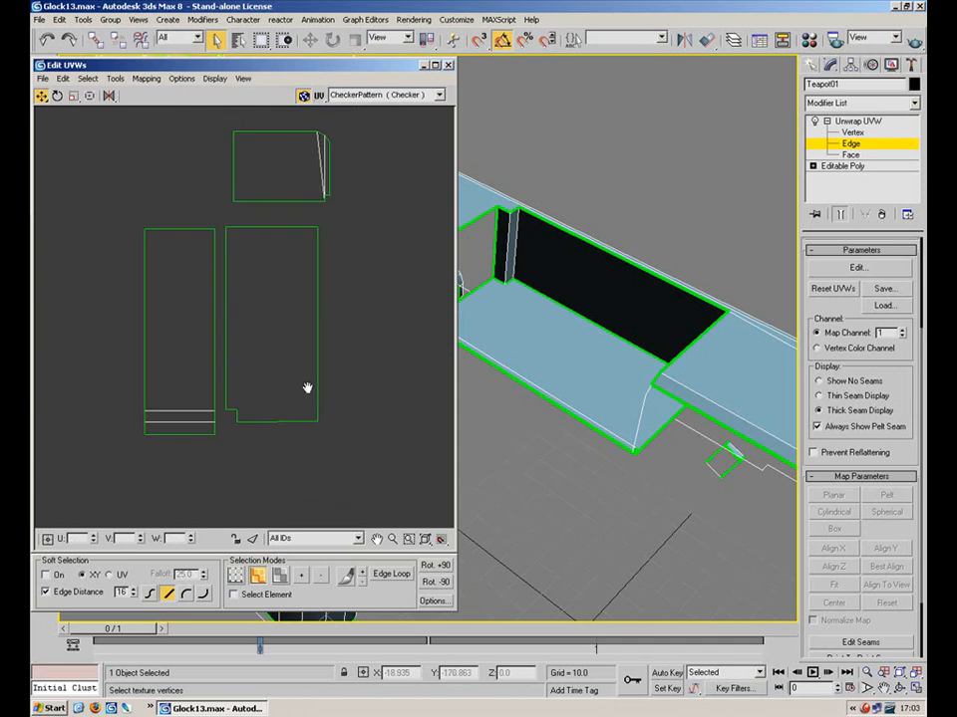
pyautogui.click(280, 273)
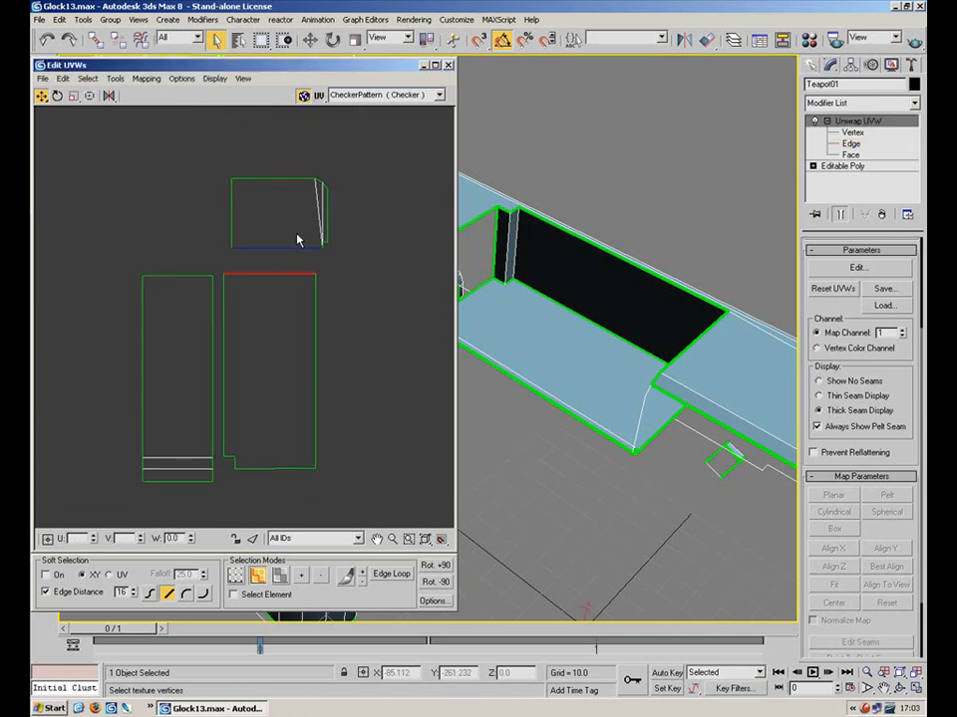
pyautogui.click(88, 78)
pyautogui.moveTo(116, 78)
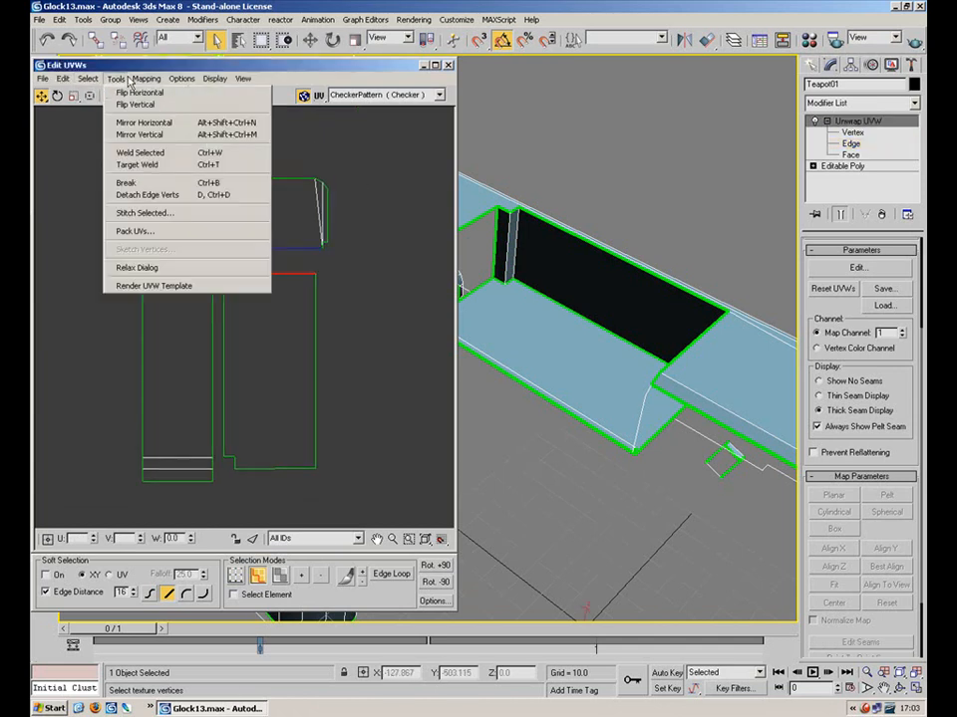
pyautogui.click(166, 213)
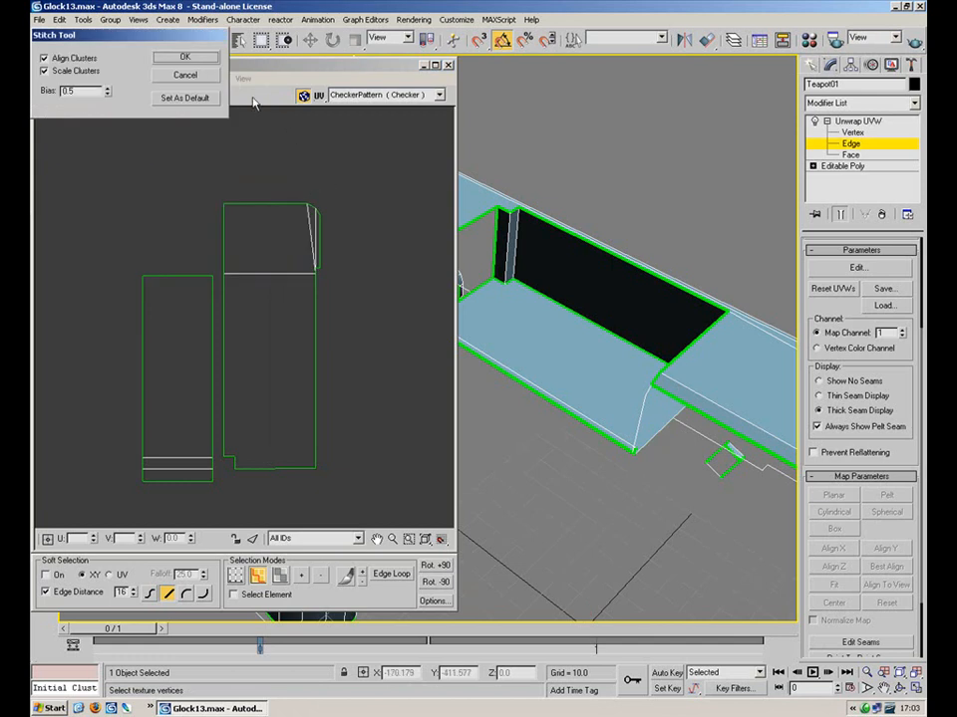
pyautogui.click(185, 57)
# Stitch the left island's right edge to its neighbour and recentre the joined layout
pyautogui.press('1')
pyautogui.moveTo(93, 239); pyautogui.dragTo(215, 508)
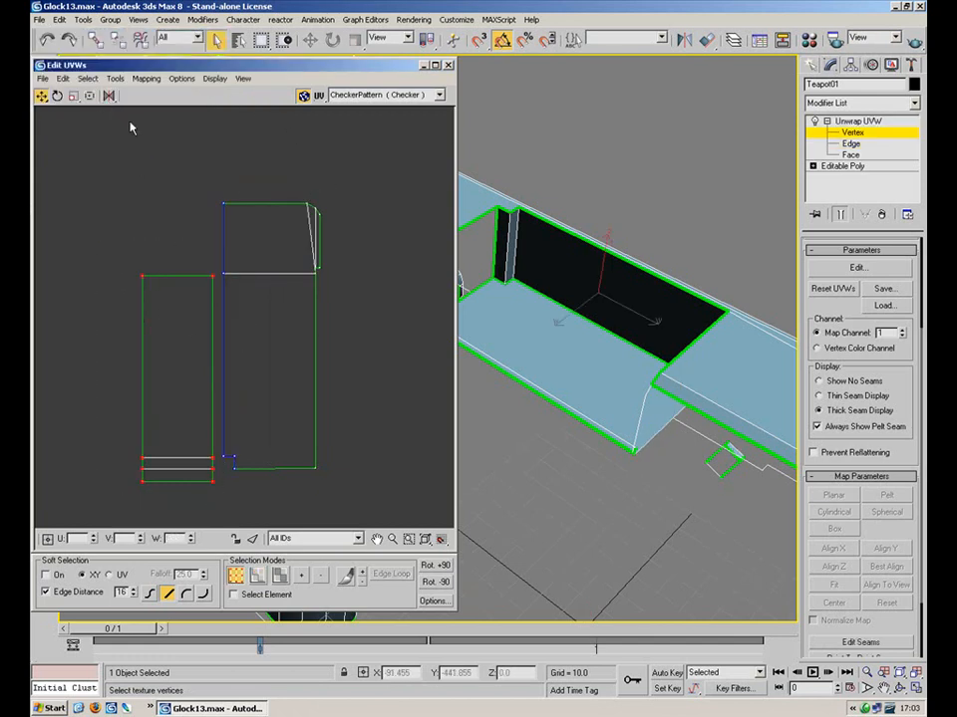
pyautogui.press('2')
pyautogui.click(210, 325)
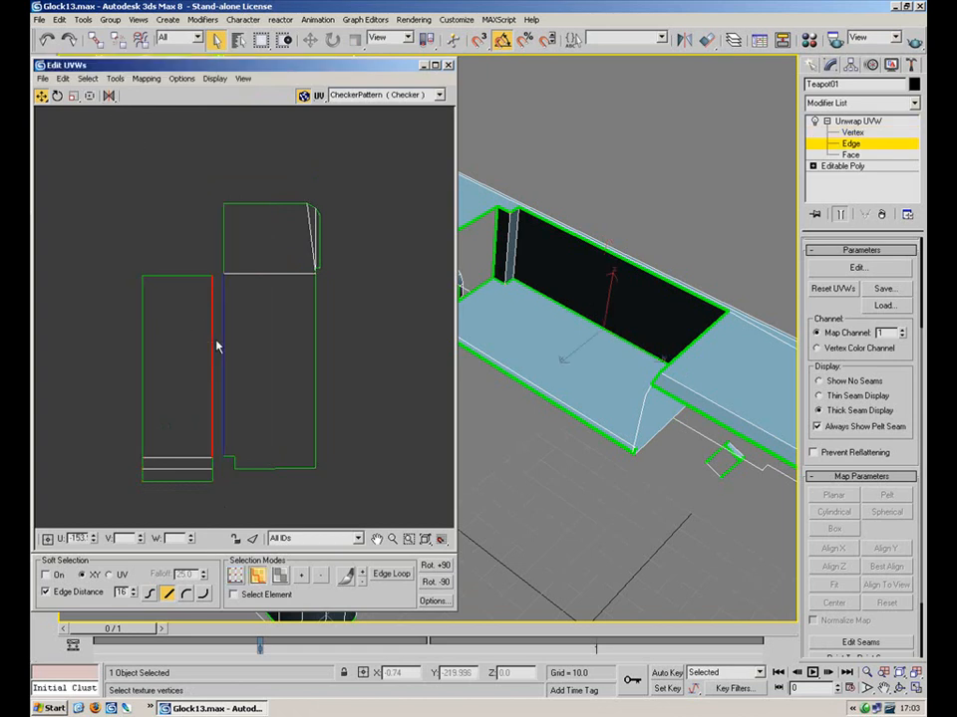
pyautogui.click(189, 276)
pyautogui.click(212, 348)
pyautogui.click(115, 79)
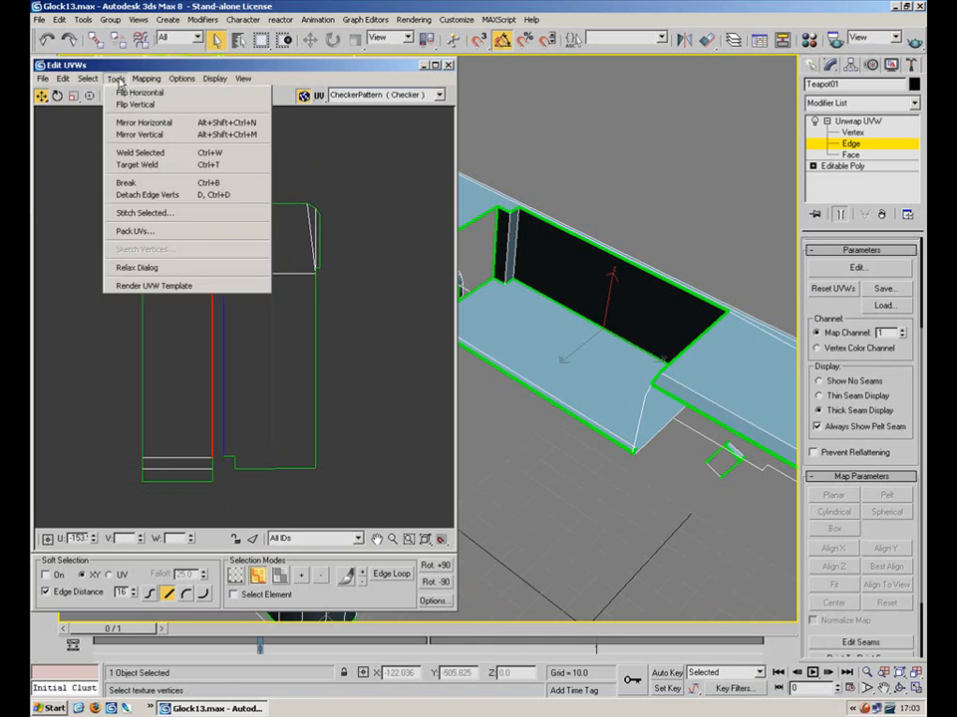
pyautogui.click(133, 214)
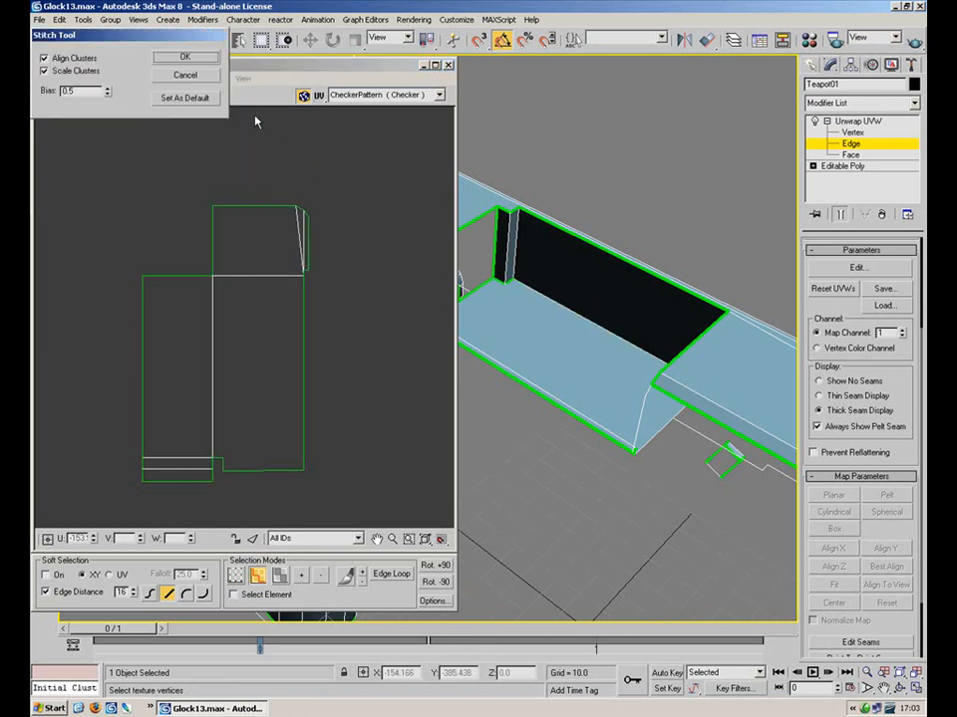
pyautogui.click(190, 62)
pyautogui.moveTo(333, 362); pyautogui.dragTo(297, 324, button='middle')
pyautogui.keyDown('alt'); pyautogui.moveTo(578, 333); pyautogui.dragTo(733, 295, button='middle'); pyautogui.keyUp('alt')
# Planar-map the narrow slot face on the slide top and move its UVs clear
pyautogui.press('3')
pyautogui.click(619, 304)
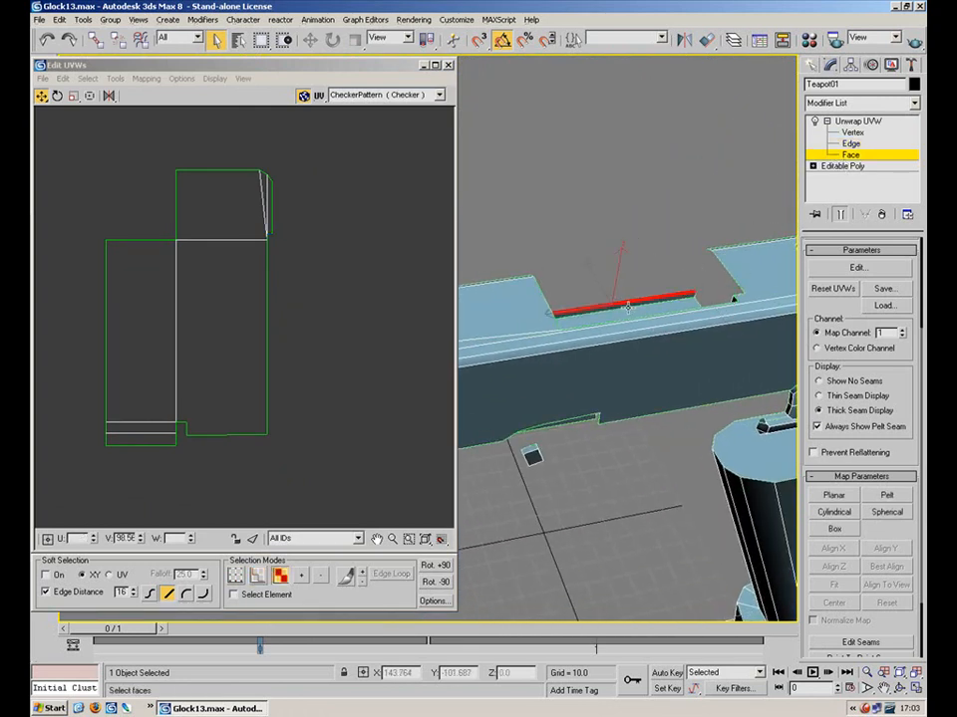
pyautogui.click(835, 497)
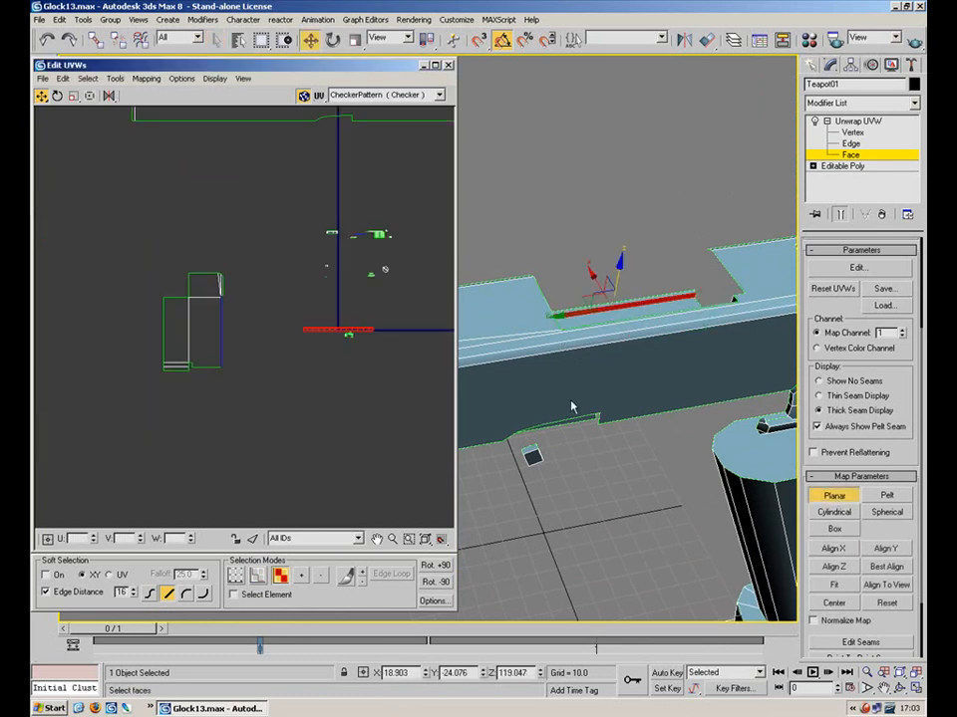
pyautogui.click(827, 496)
pyautogui.moveTo(308, 330); pyautogui.dragTo(255, 356)
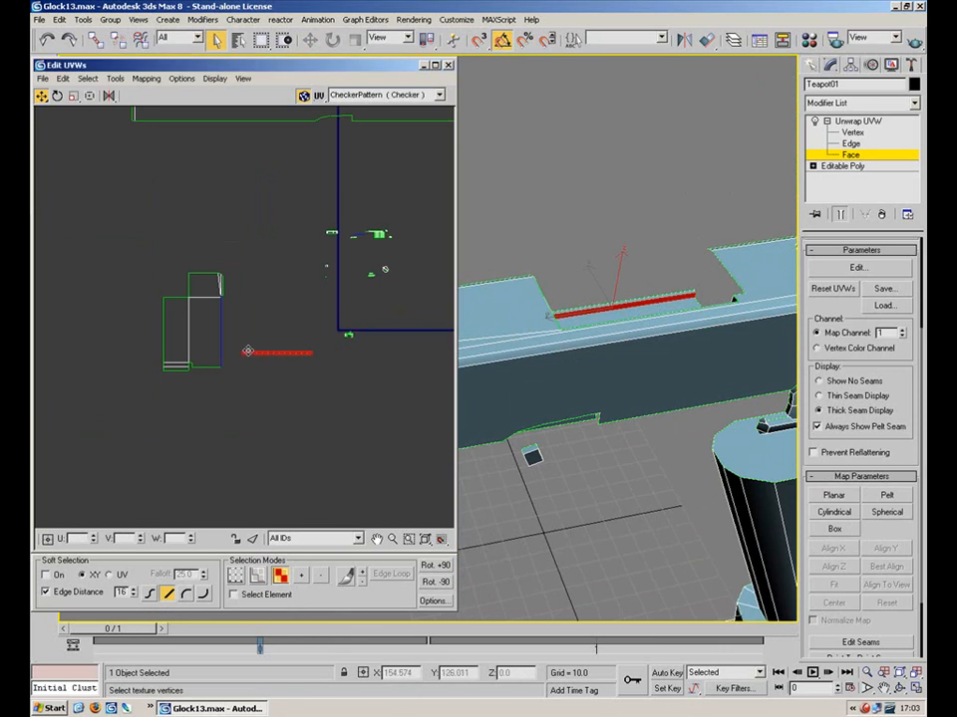
# Select the new strip's four vertices and rotate the strip from horizontal to vertical
pyautogui.press('2')
pyautogui.scroll(4, 249, 319)
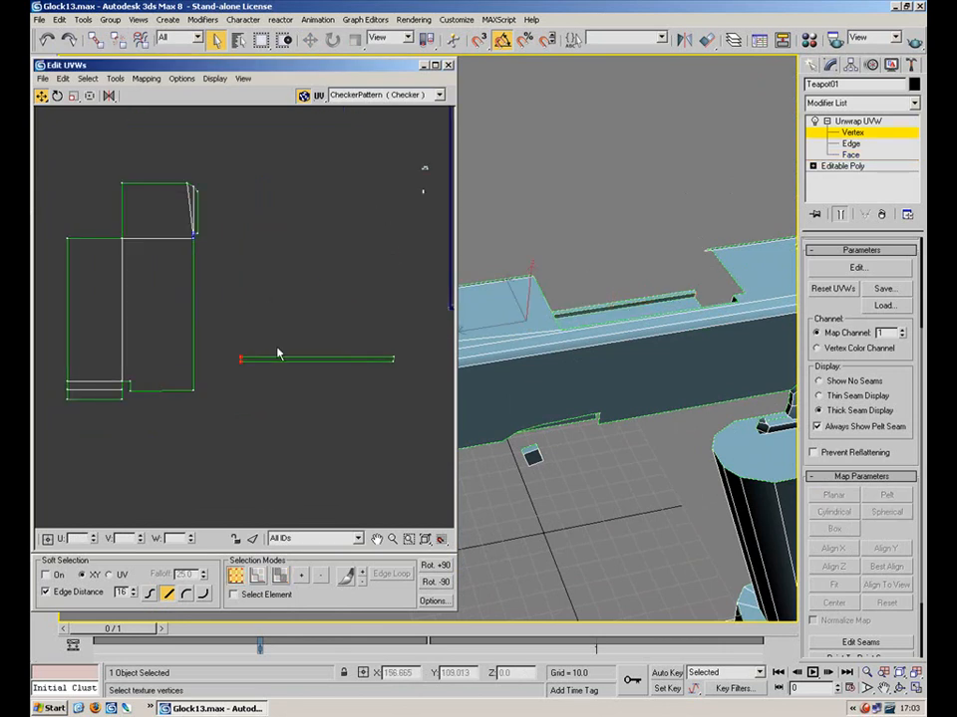
pyautogui.click(313, 359)
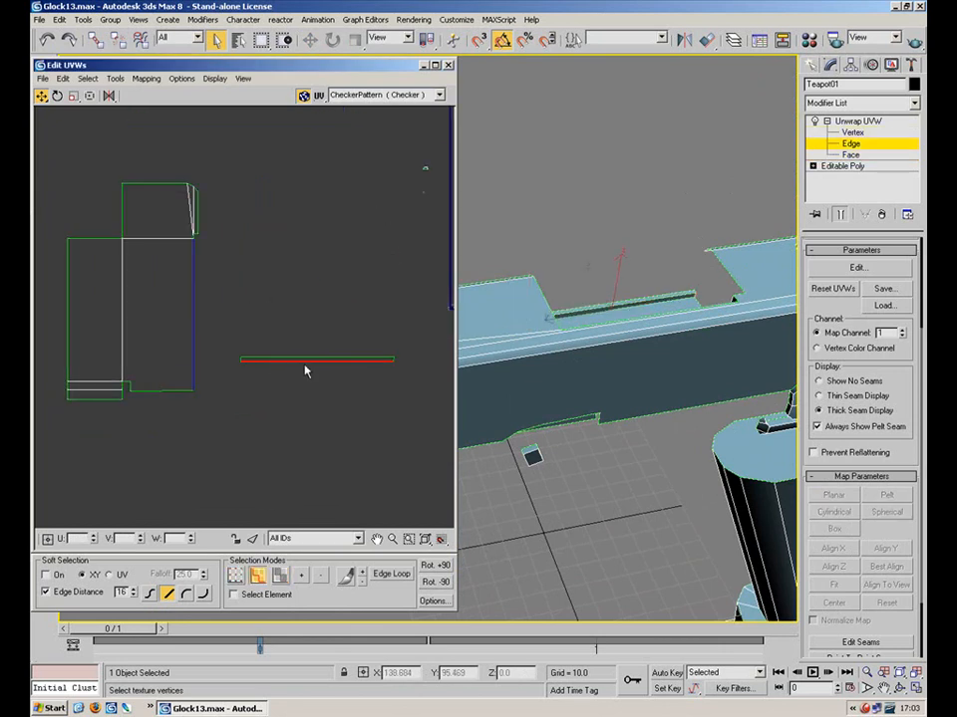
pyautogui.scroll(3, 311, 370)
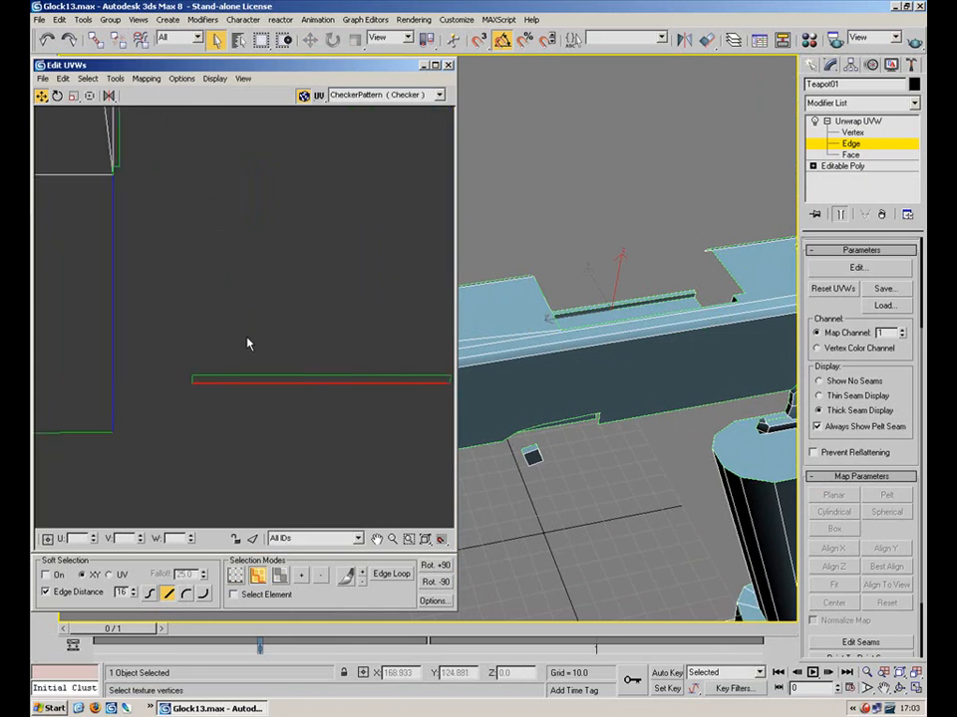
pyautogui.press('1')
pyautogui.click(189, 384)
pyautogui.moveTo(472, 431); pyautogui.dragTo(470, 429)
pyautogui.click(56, 96)
pyautogui.moveTo(192, 384); pyautogui.dragTo(191, 253)
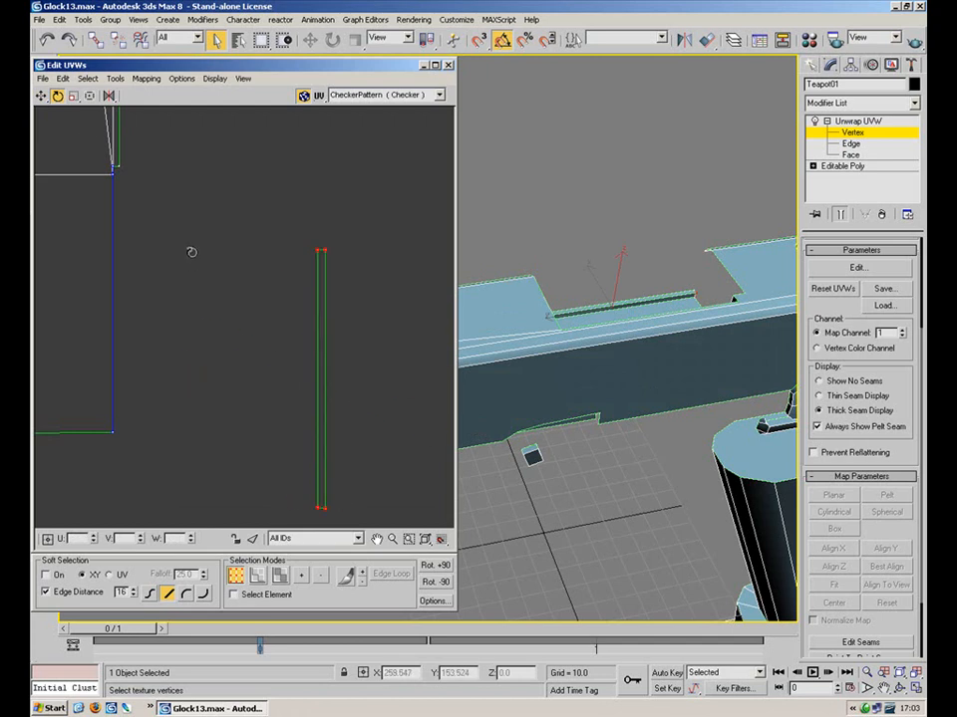
# Stitch the vertical strip onto the main cluster's long vertical edge and centre it
pyautogui.press('2')
pyautogui.moveTo(218, 311); pyautogui.dragTo(87, 338)
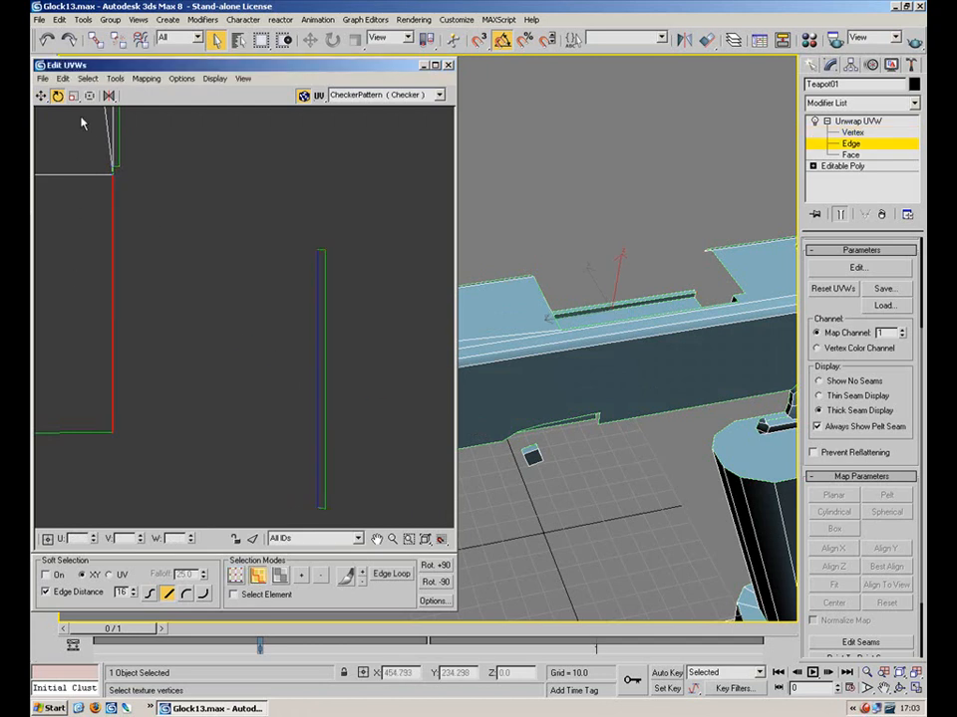
pyautogui.click(117, 78)
pyautogui.click(145, 214)
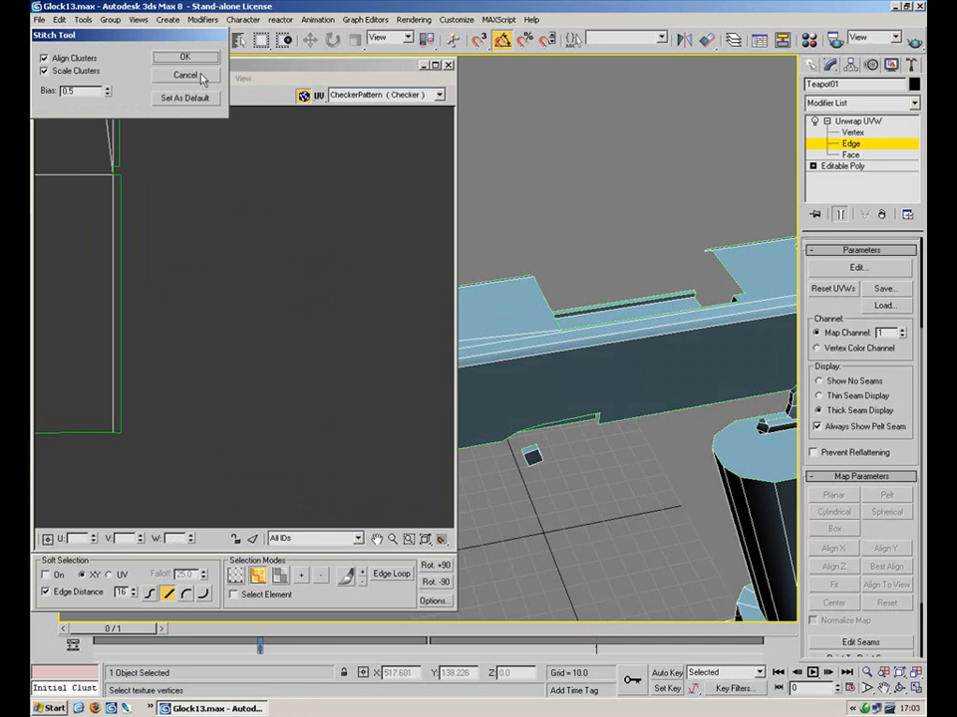
pyautogui.click(199, 78)
pyautogui.moveTo(218, 216); pyautogui.dragTo(385, 274, button='middle')
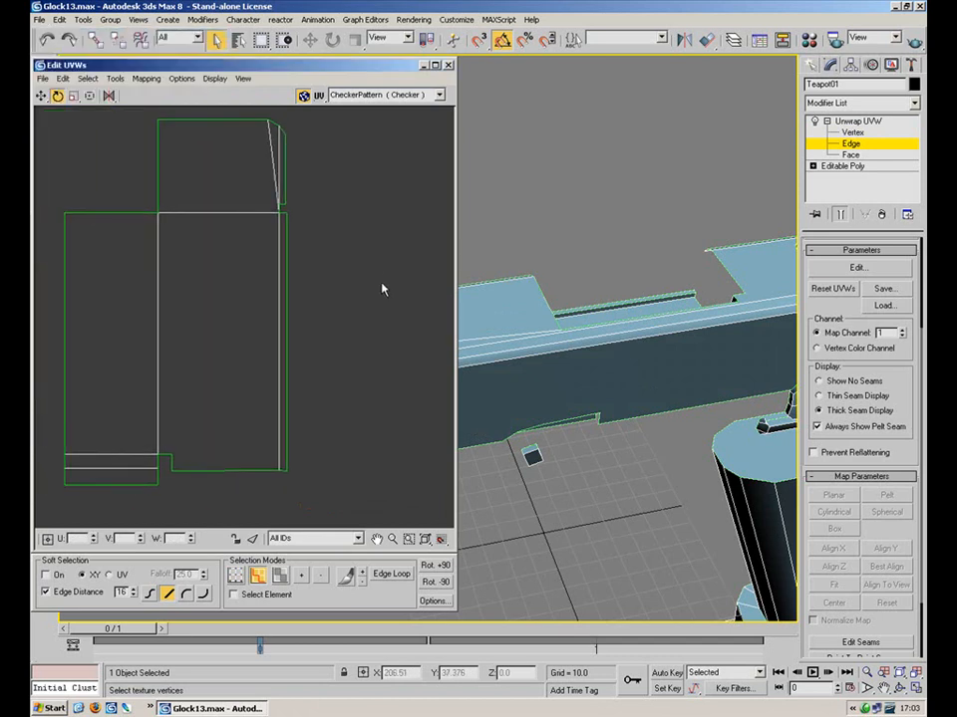
# Select the cluster's bottom-edge vertices for scaling
pyautogui.press('1')
pyautogui.moveTo(302, 468); pyautogui.dragTo(283, 477)
pyautogui.moveTo(194, 507); pyautogui.dragTo(168, 506)
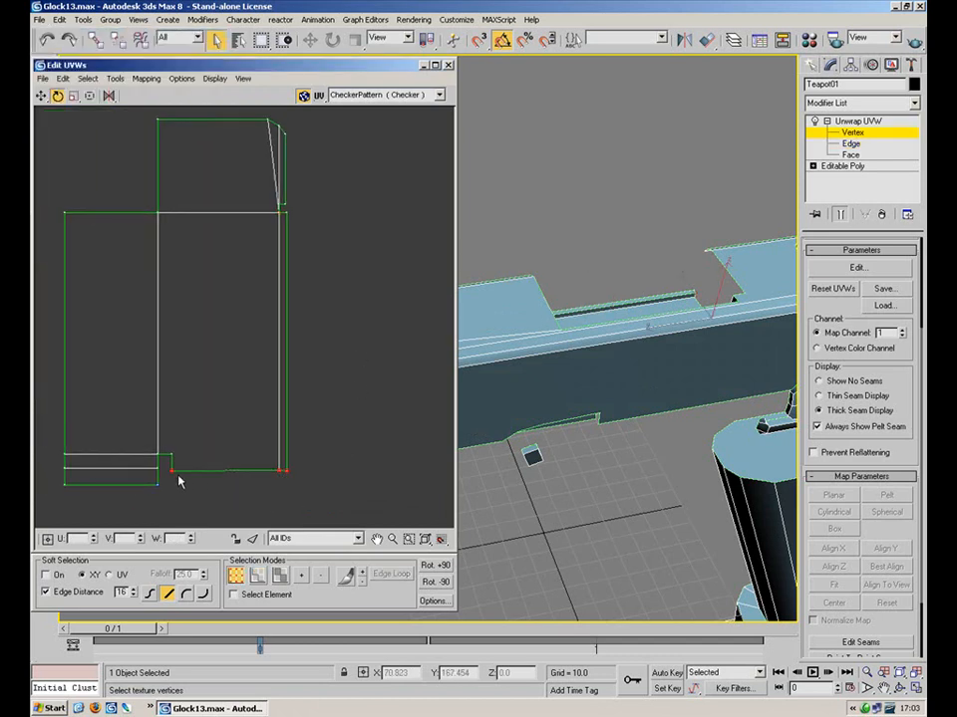
pyautogui.click(73, 97)
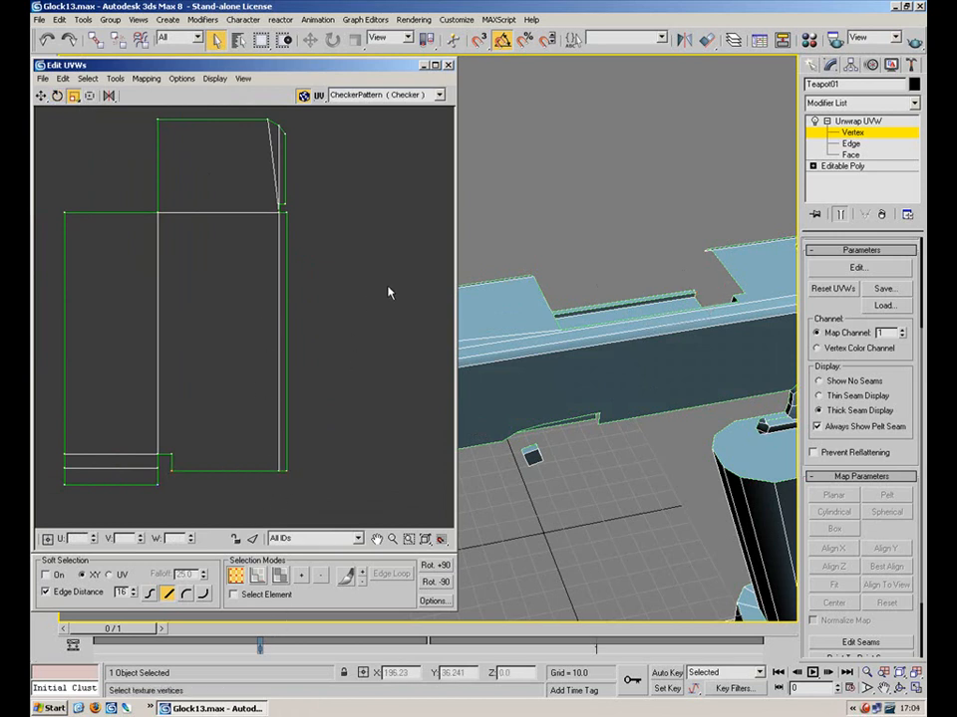
pyautogui.keyDown('alt'); pyautogui.moveTo(509, 380); pyautogui.dragTo(583, 283, button='middle'); pyautogui.keyUp('alt')
# Select the long narrow face strip and planar-map it with Align X, then Align Z
pyautogui.click(849, 155)
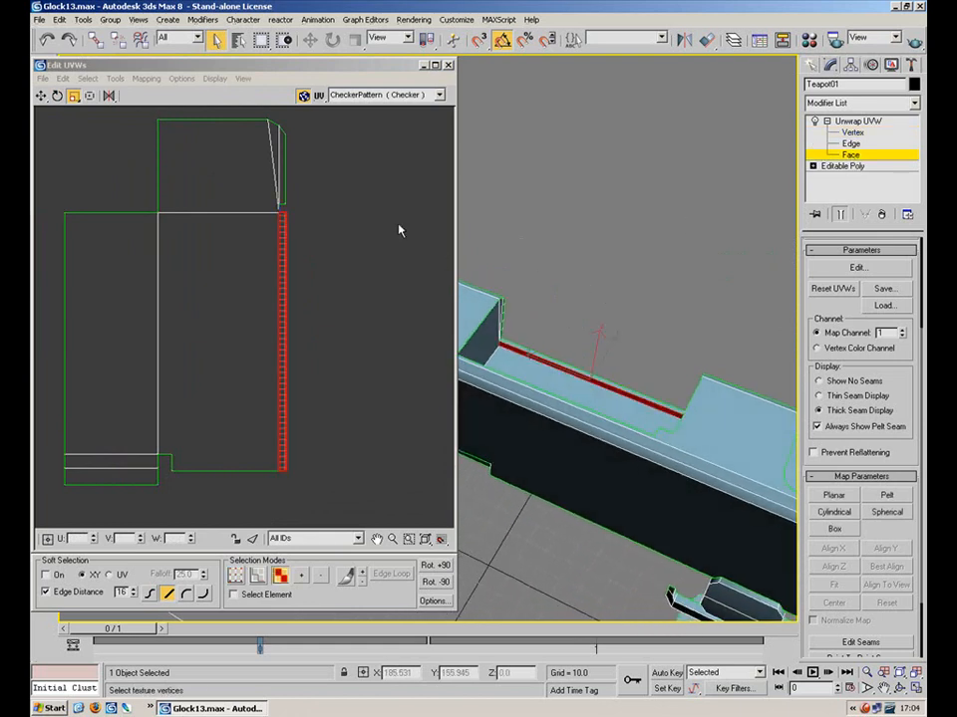
pyautogui.moveTo(352, 121); pyautogui.dragTo(40, 539)
pyautogui.keyDown('alt'); pyautogui.moveTo(570, 370); pyautogui.dragTo(678, 342, button='middle'); pyautogui.keyUp('alt')
pyautogui.click(610, 421)
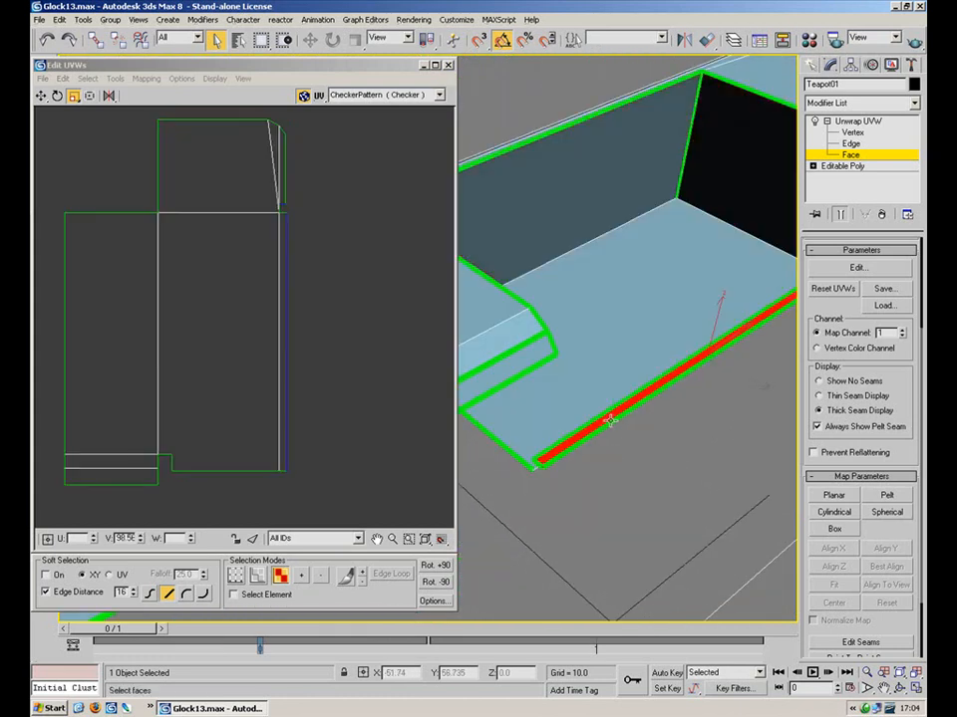
pyautogui.click(833, 495)
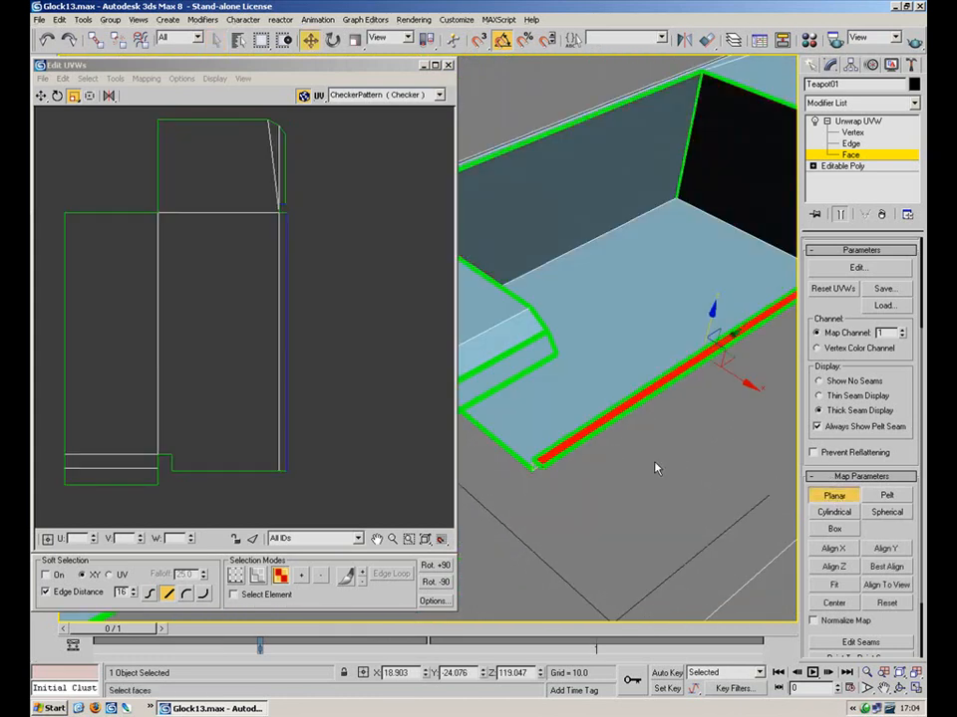
pyautogui.click(833, 550)
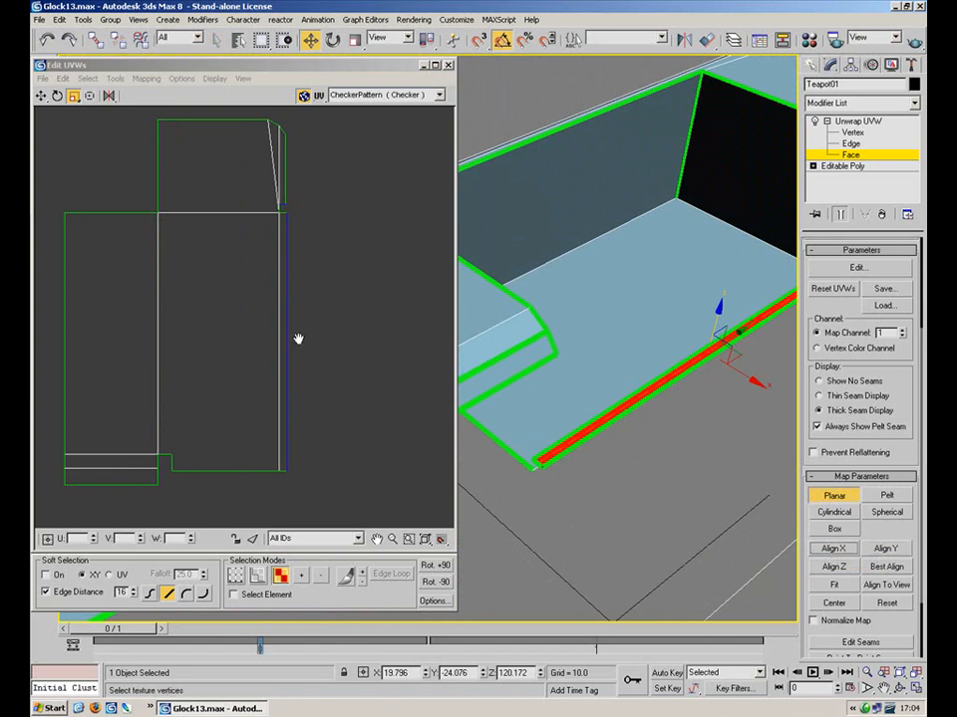
pyautogui.scroll(-6, 216, 394)
pyautogui.click(833, 566)
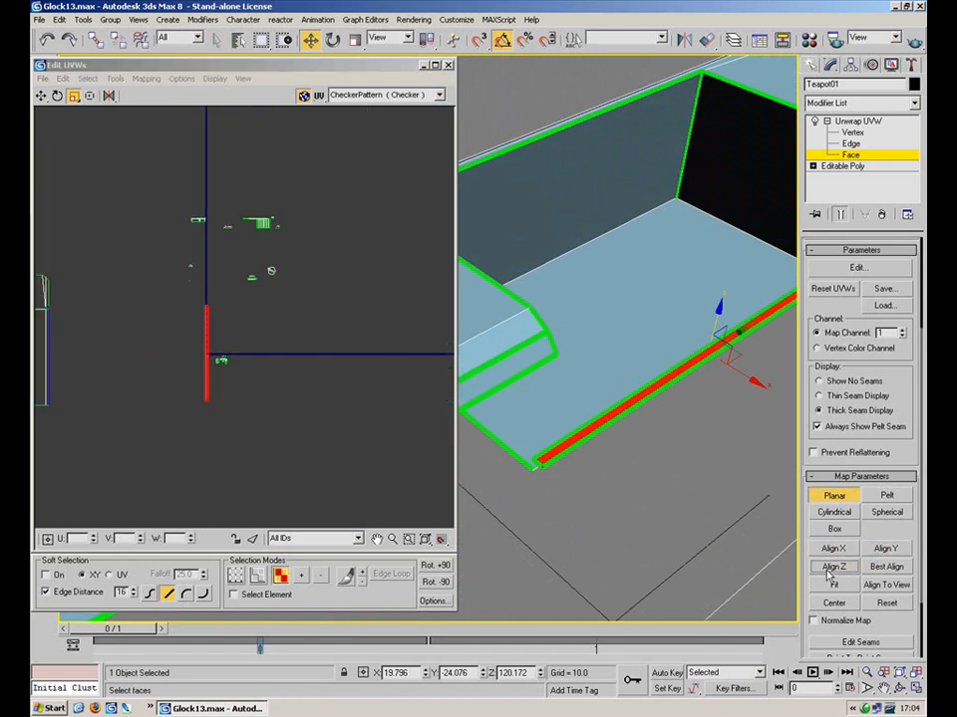
pyautogui.click(831, 493)
# Move the new strip's UVs beside the main UV shell
pyautogui.moveTo(183, 310); pyautogui.dragTo(377, 324, button='middle')
pyautogui.scroll(2, 380, 360)
pyautogui.click(42, 97)
pyautogui.moveTo(445, 346); pyautogui.dragTo(261, 357)
pyautogui.click(340, 358)
# Select the matching right edge of the main UV shell
pyautogui.scroll(3, 301, 375)
pyautogui.press('2')
pyautogui.moveTo(181, 385); pyautogui.dragTo(164, 405)
pyautogui.moveTo(270, 387); pyautogui.dragTo(303, 346, button='middle')
pyautogui.press('1')
pyautogui.press('2')
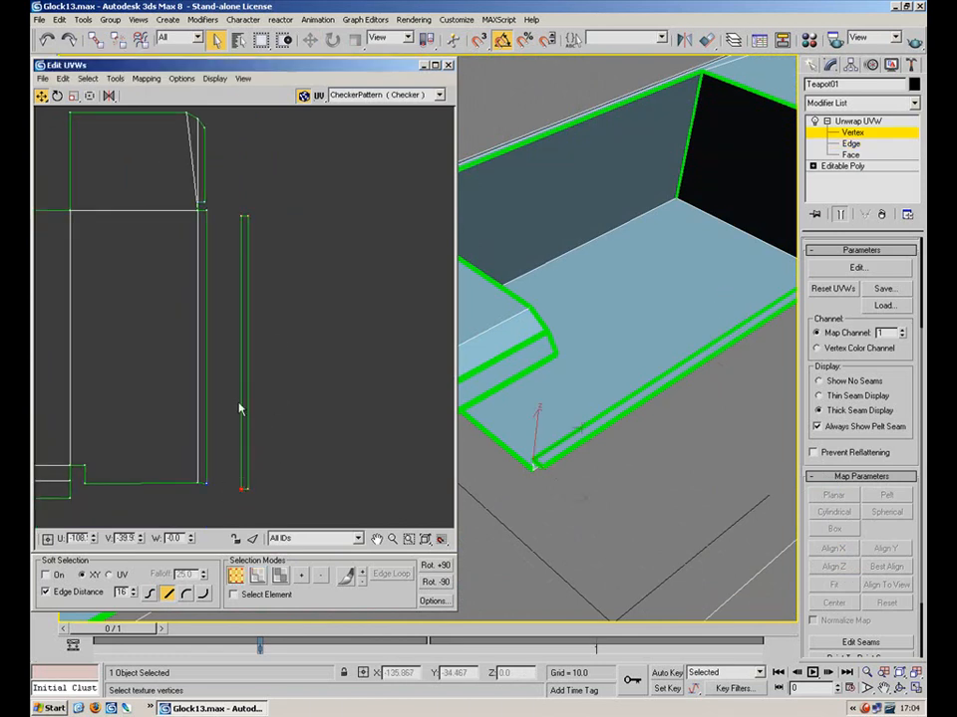
pyautogui.moveTo(225, 353); pyautogui.dragTo(208, 371)
# Stitch the strip onto the shell's right edge with Stitch Selected
pyautogui.click(116, 77)
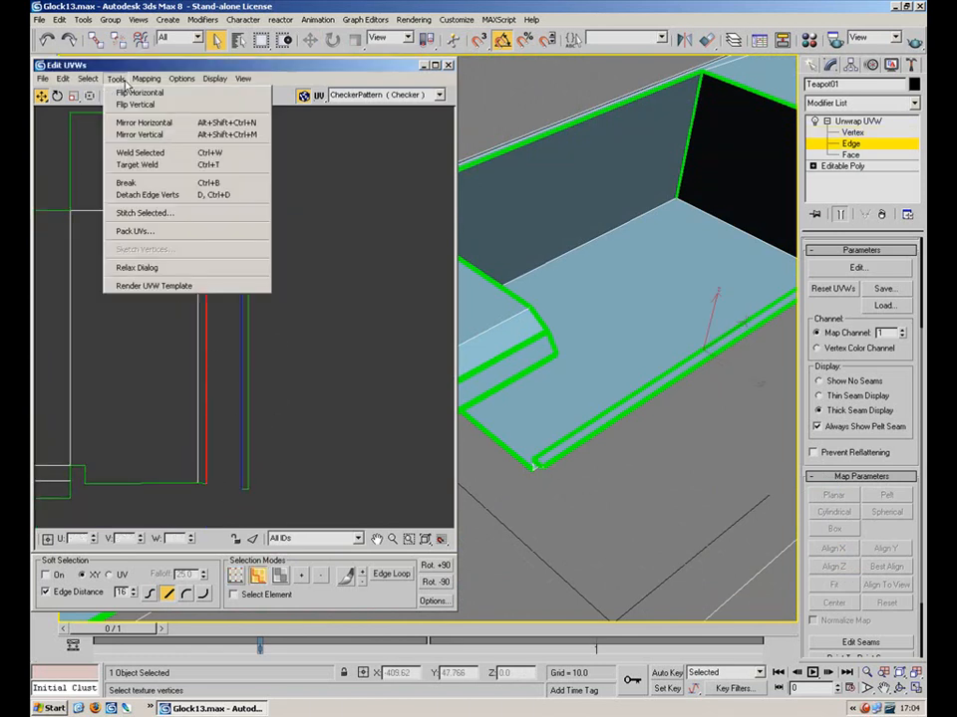
pyautogui.click(149, 213)
pyautogui.click(185, 59)
pyautogui.scroll(-3, 273, 316)
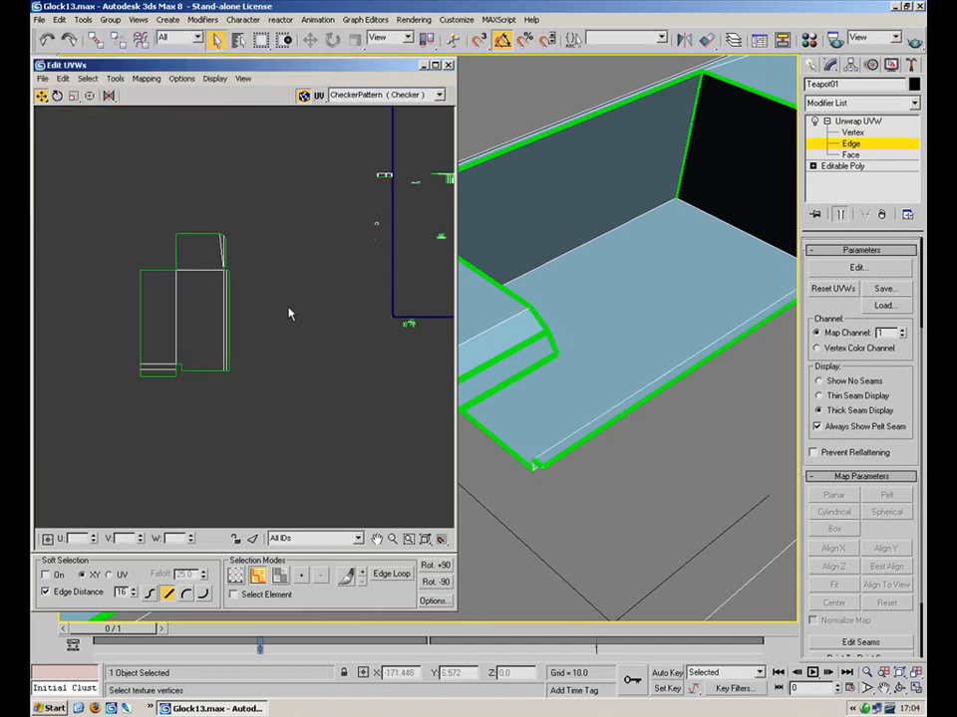
pyautogui.scroll(-5, 570, 361)
pyautogui.keyDown('alt'); pyautogui.moveTo(570, 360); pyautogui.dragTo(668, 369, button='middle'); pyautogui.keyUp('alt')
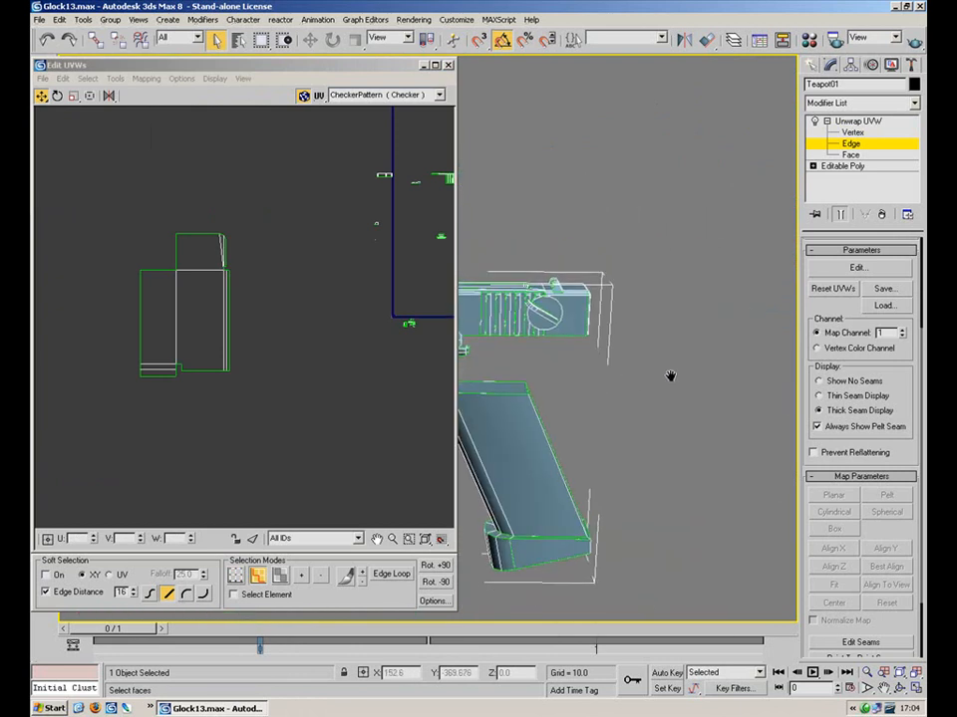
pyautogui.scroll(6, 659, 272)
# In the Perspective viewport, select the first serration strips and their top cap face
pyautogui.click(422, 65)
pyautogui.moveTo(689, 327); pyautogui.dragTo(231, 279, button='middle')
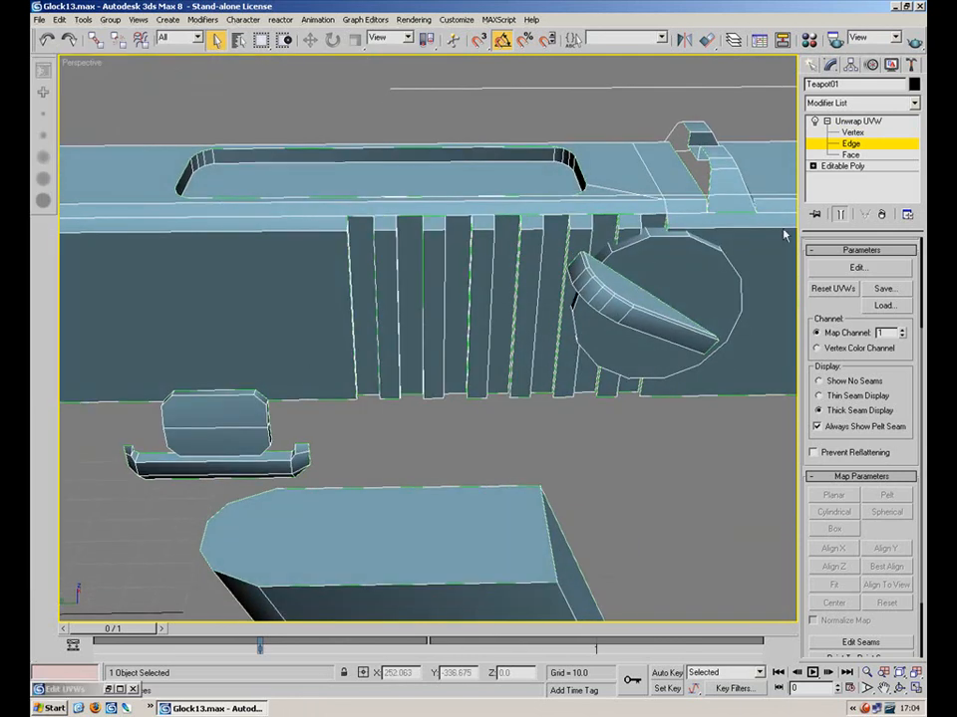
pyautogui.click(852, 155)
pyautogui.keyDown('alt'); pyautogui.moveTo(411, 316); pyautogui.dragTo(342, 312, button='middle'); pyautogui.keyUp('alt')
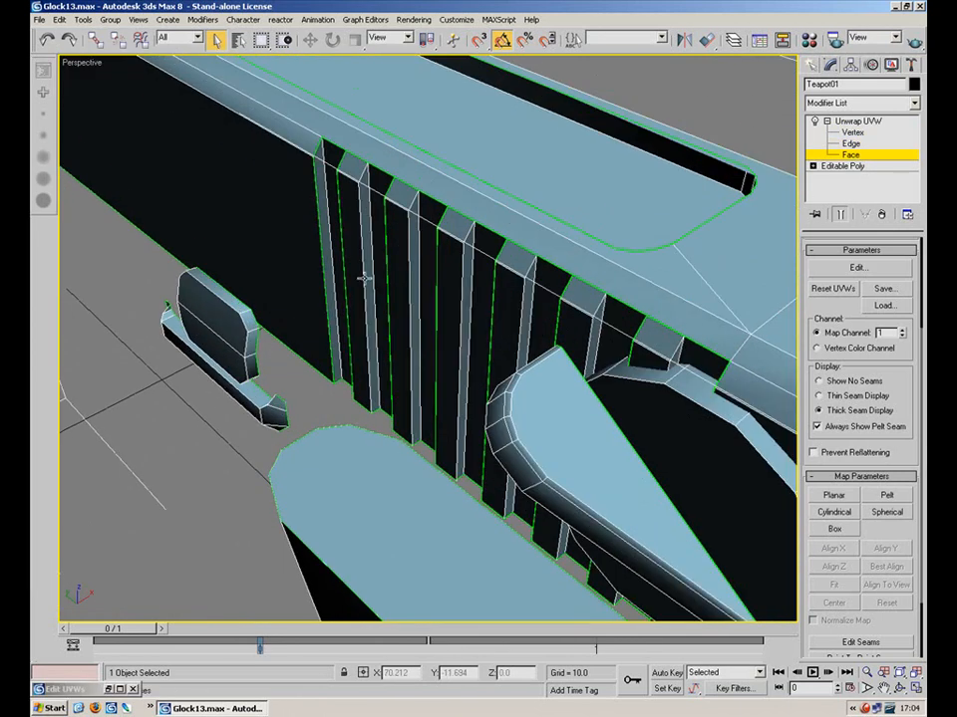
pyautogui.click(324, 199)
pyautogui.click(347, 204)
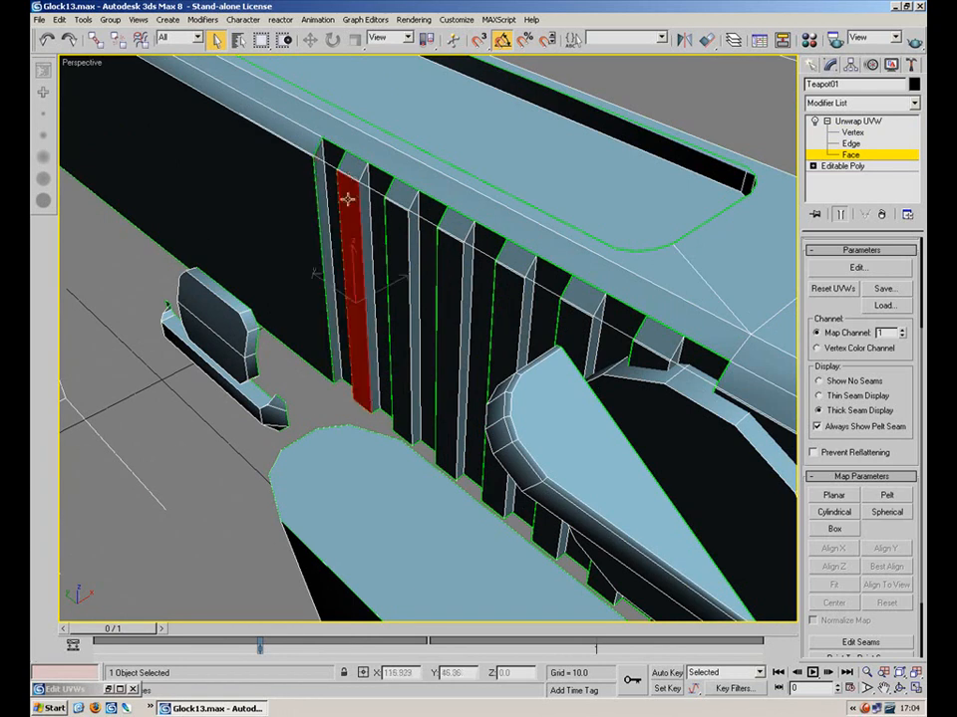
pyautogui.keyDown('ctrl'); pyautogui.click(349, 169); pyautogui.keyUp('ctrl')
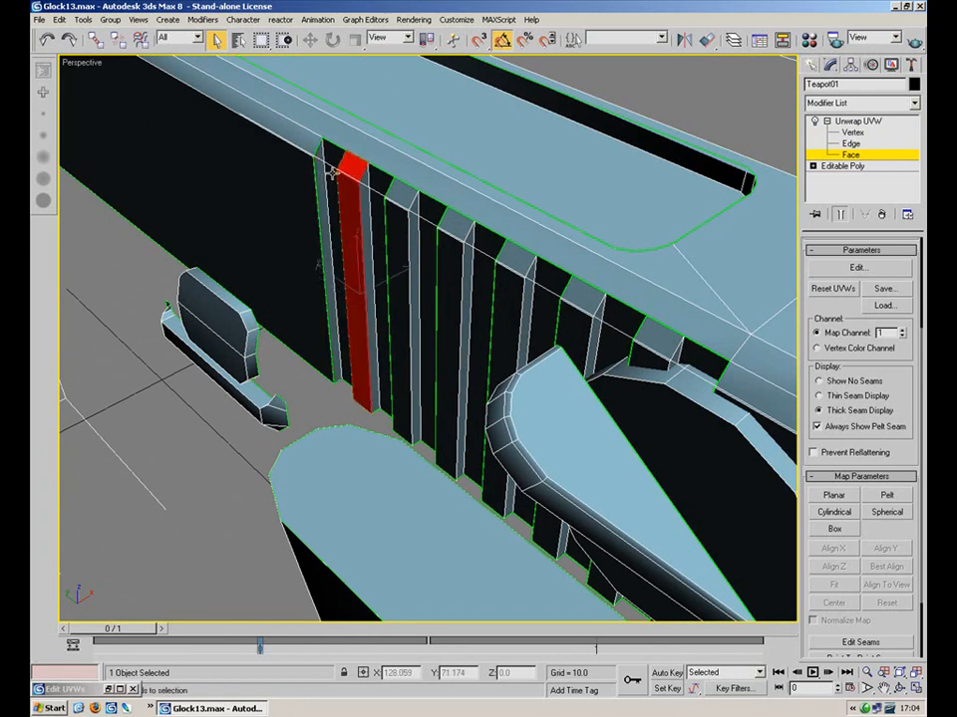
pyautogui.keyDown('ctrl'); pyautogui.click(332, 173); pyautogui.keyUp('ctrl')
# Add the remaining serration strips and their top cap faces along the slide
pyautogui.keyDown('ctrl'); pyautogui.click(429, 215); pyautogui.keyUp('ctrl')
pyautogui.keyDown('alt'); pyautogui.moveTo(381, 224); pyautogui.dragTo(461, 236, button='middle'); pyautogui.keyUp('alt')
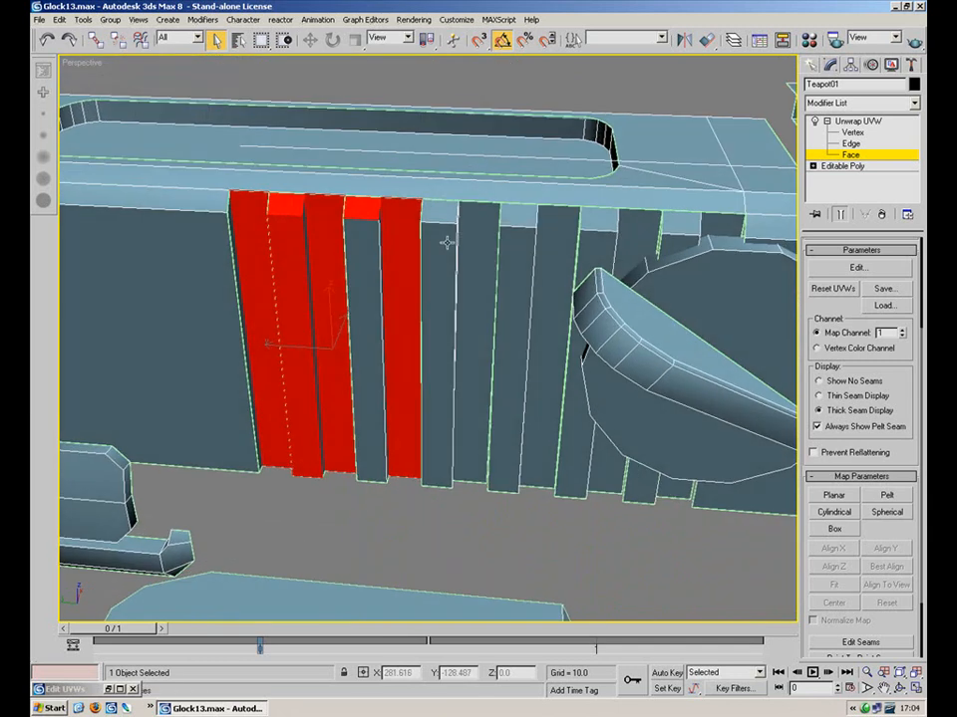
pyautogui.keyDown('ctrl'); pyautogui.click(442, 207); pyautogui.keyUp('ctrl')
pyautogui.keyDown('ctrl'); pyautogui.click(440, 256); pyautogui.keyUp('ctrl')
pyautogui.keyDown('ctrl'); pyautogui.click(482, 244); pyautogui.keyUp('ctrl')
pyautogui.keyDown('ctrl'); pyautogui.click(519, 216); pyautogui.keyUp('ctrl')
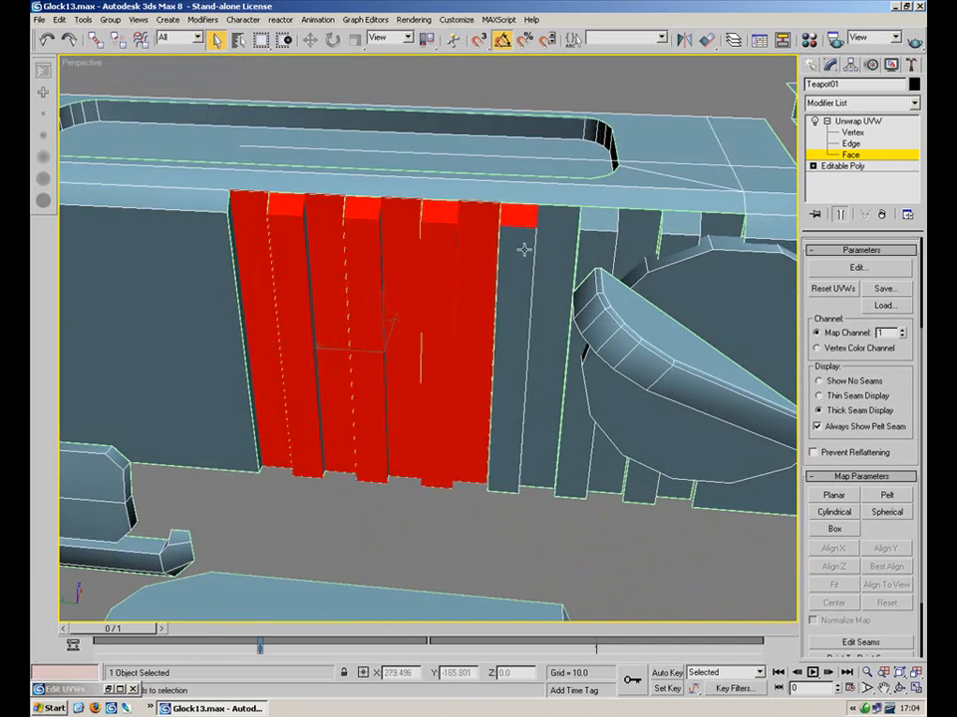
pyautogui.keyDown('ctrl'); pyautogui.click(525, 241); pyautogui.keyUp('ctrl')
pyautogui.keyDown('ctrl'); pyautogui.click(557, 239); pyautogui.keyUp('ctrl')
pyautogui.keyDown('ctrl'); pyautogui.click(604, 219); pyautogui.keyUp('ctrl')
pyautogui.keyDown('ctrl'); pyautogui.click(599, 246); pyautogui.keyUp('ctrl')
pyautogui.keyDown('ctrl'); pyautogui.click(638, 239); pyautogui.keyUp('ctrl')
pyautogui.keyDown('ctrl'); pyautogui.click(681, 221); pyautogui.keyUp('ctrl')
pyautogui.keyDown('ctrl'); pyautogui.click(682, 241); pyautogui.keyUp('ctrl')
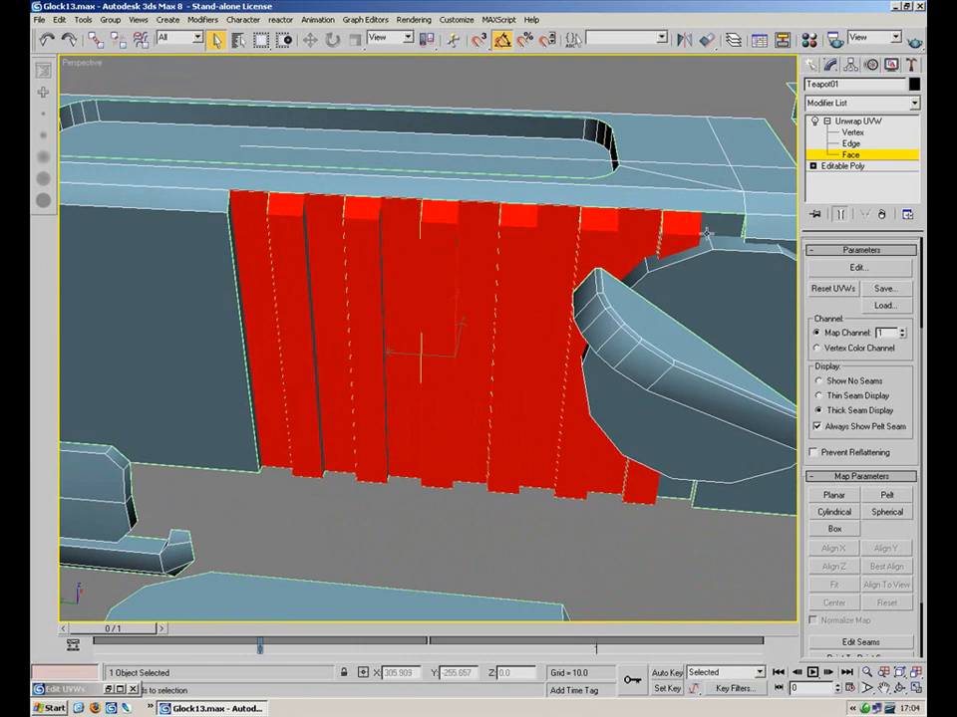
pyautogui.keyDown('ctrl'); pyautogui.click(717, 230); pyautogui.keyUp('ctrl')
pyautogui.keyDown('alt'); pyautogui.moveTo(528, 370); pyautogui.dragTo(509, 358, button='middle'); pyautogui.keyUp('alt')
pyautogui.keyDown('alt'); pyautogui.moveTo(484, 372); pyautogui.dragTo(678, 442, button='middle'); pyautogui.keyUp('alt')
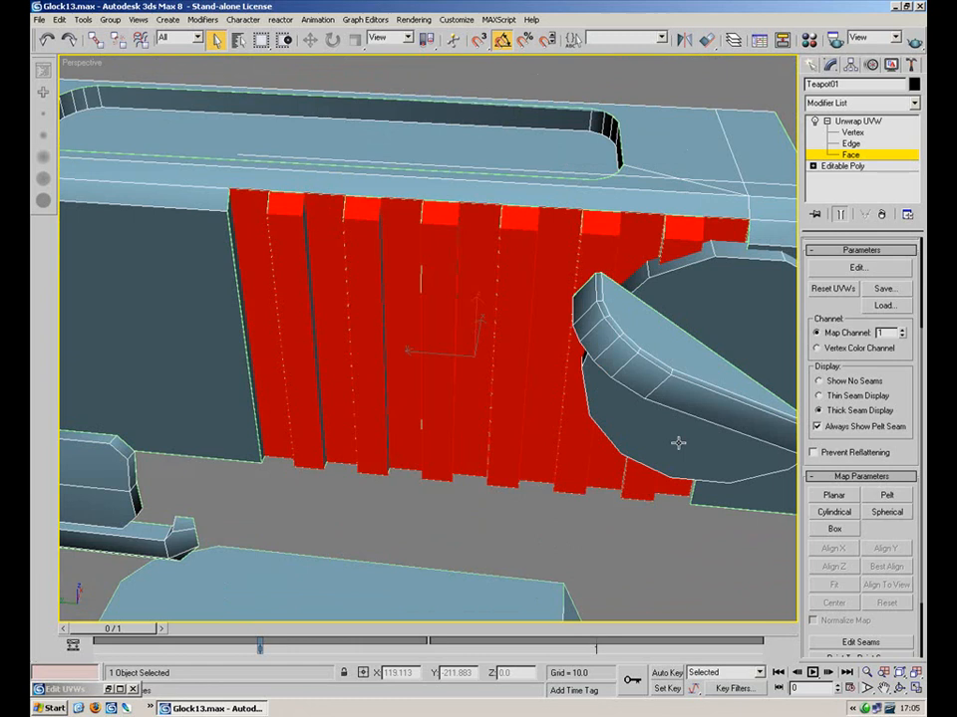
# Planar-map the serration faces with Align X and open the Edit UVWs editor
pyautogui.click(833, 496)
pyautogui.click(835, 549)
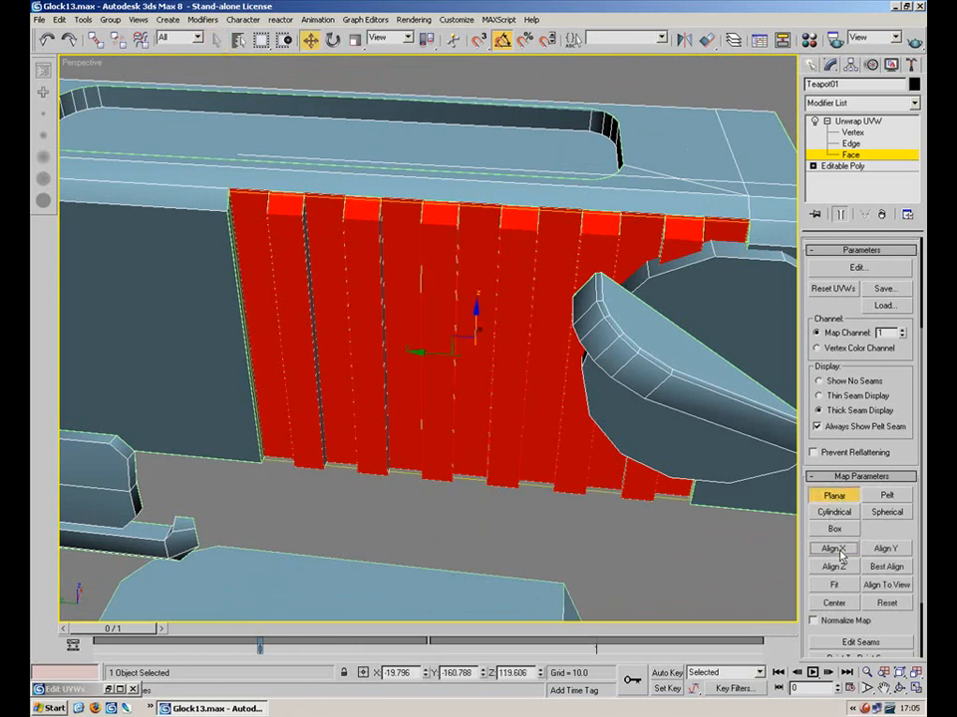
pyautogui.click(856, 270)
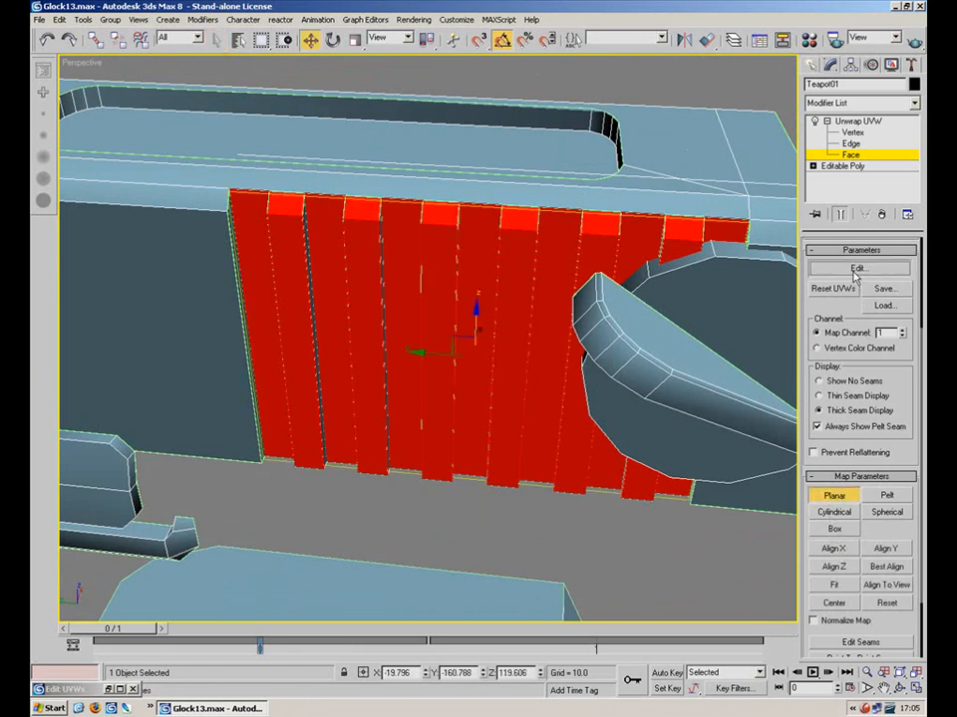
pyautogui.moveTo(348, 350); pyautogui.dragTo(343, 364, button='middle')
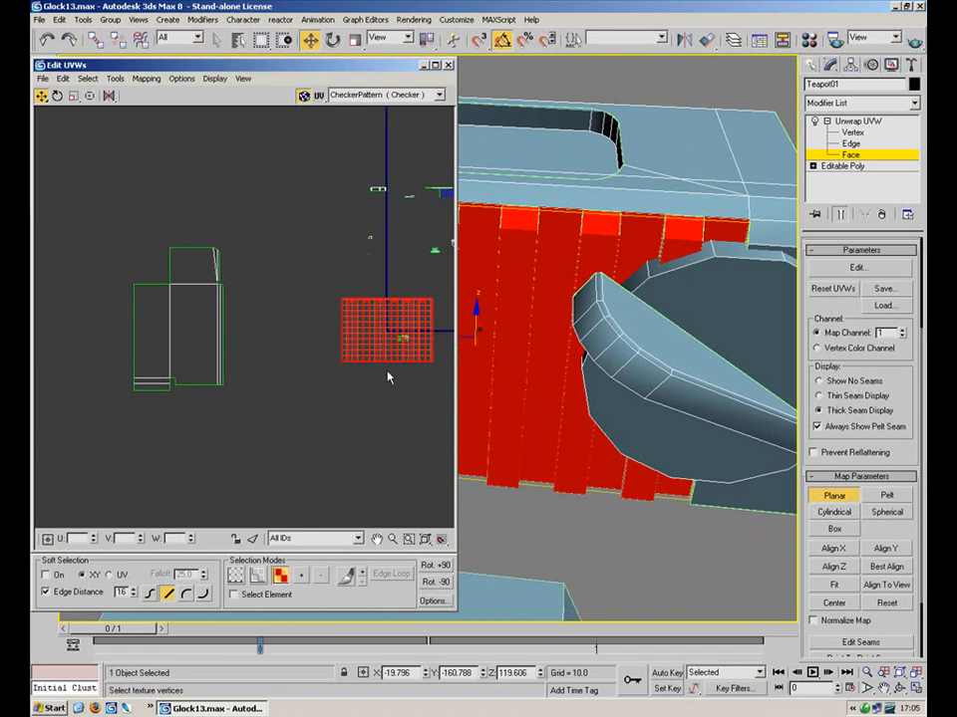
pyautogui.click(828, 500)
# Move the mapped strip cluster down-left and centre it in the UV view
pyautogui.moveTo(375, 338); pyautogui.dragTo(305, 466)
pyautogui.click(381, 441)
pyautogui.moveTo(369, 513); pyautogui.dragTo(334, 386, button='middle')
pyautogui.scroll(5, 336, 384)
pyautogui.moveTo(206, 346); pyautogui.dragTo(360, 350, button='middle')
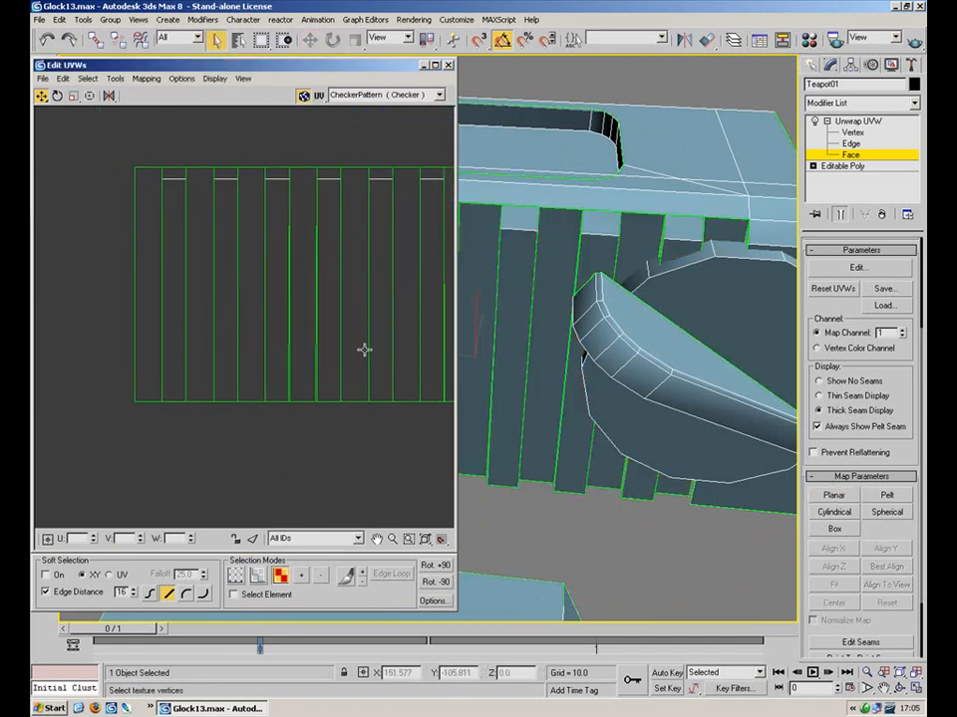
pyautogui.scroll(2, 360, 350)
# Select several columns of UV vertices in the strip cluster
pyautogui.press('1')
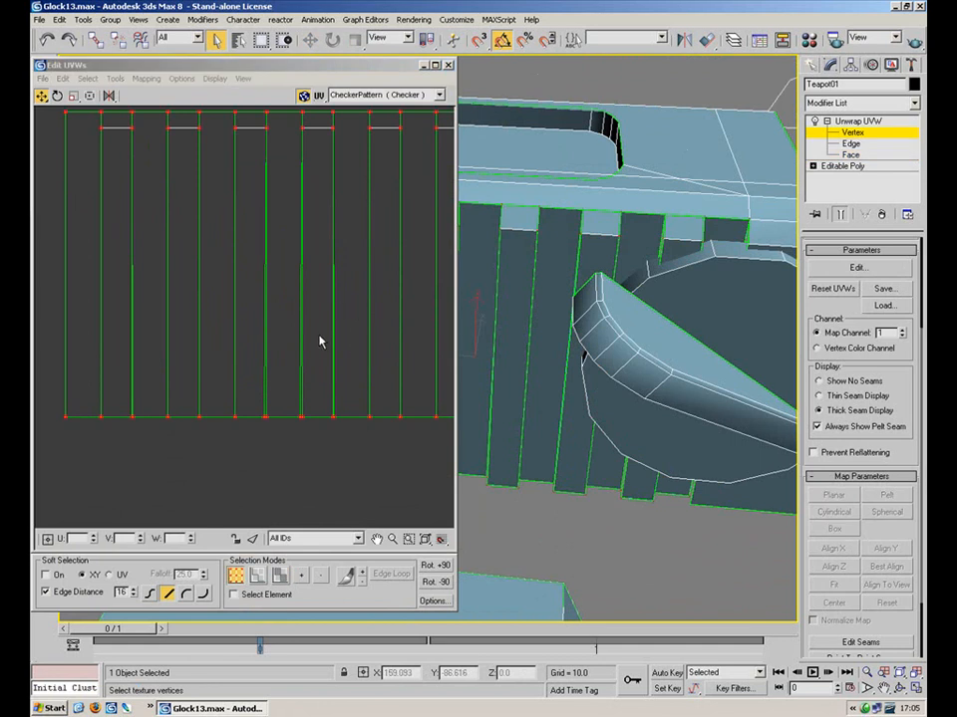
pyautogui.click(308, 115)
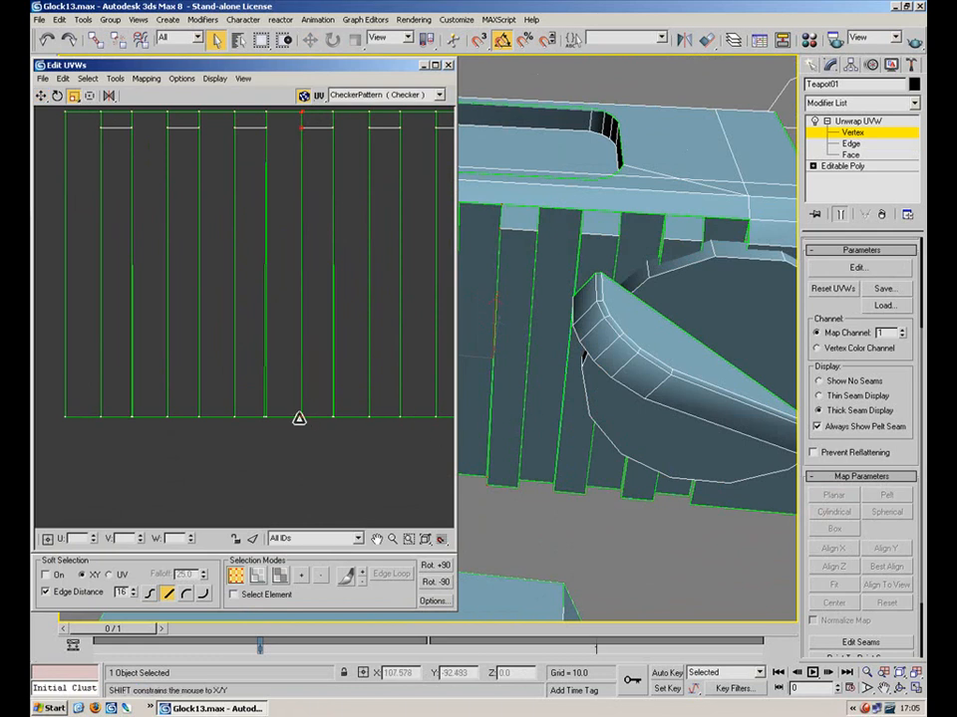
pyautogui.moveTo(338, 263); pyautogui.dragTo(333, 316, button='middle')
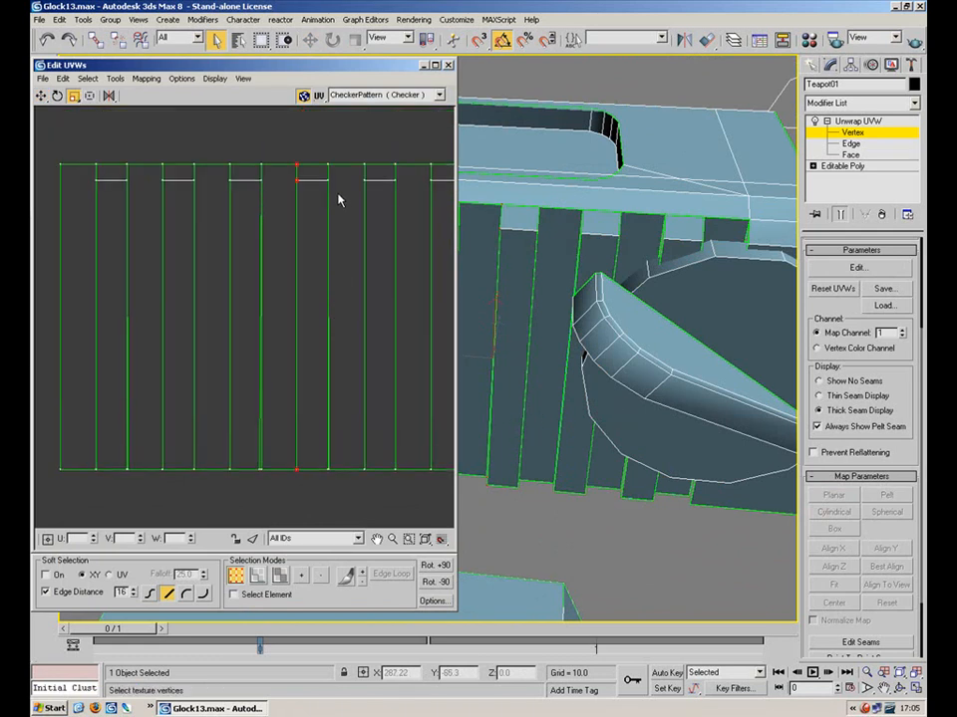
pyautogui.moveTo(327, 321); pyautogui.dragTo(327, 483)
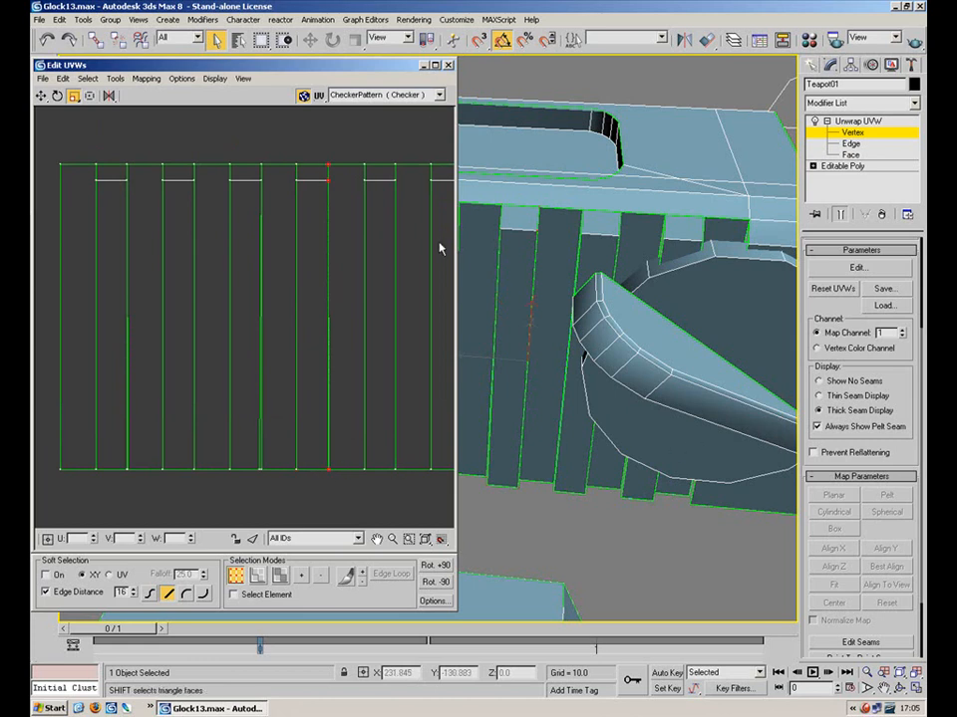
pyautogui.moveTo(276, 148); pyautogui.dragTo(260, 504)
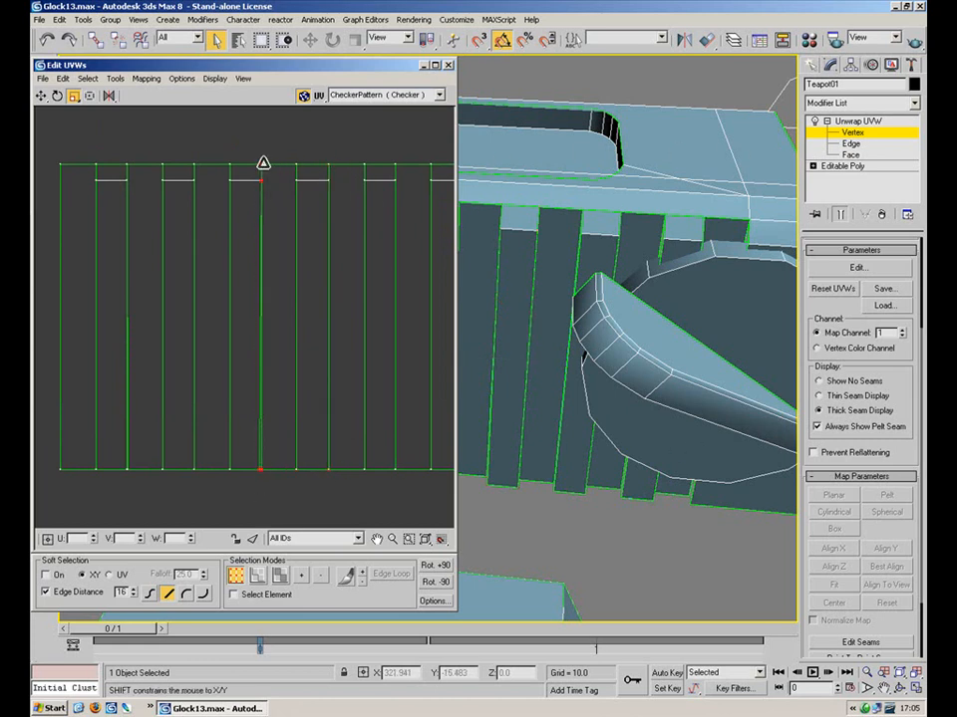
pyautogui.scroll(-2, 271, 428)
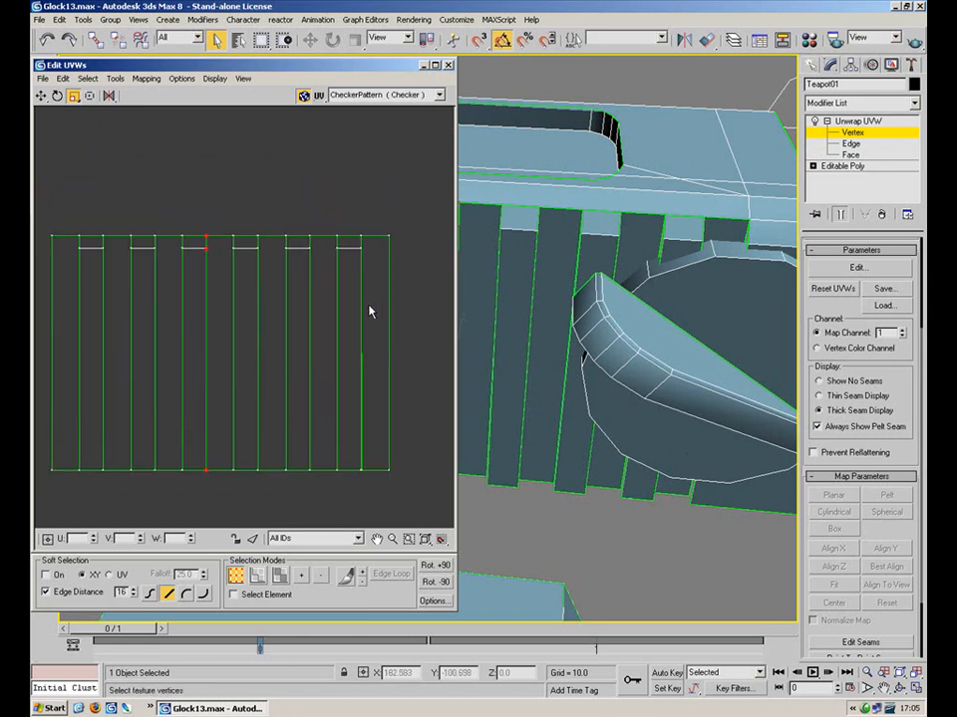
# Select the rightmost UV strip and try nudging it, undoing the move
pyautogui.click(280, 575)
pyautogui.click(377, 406)
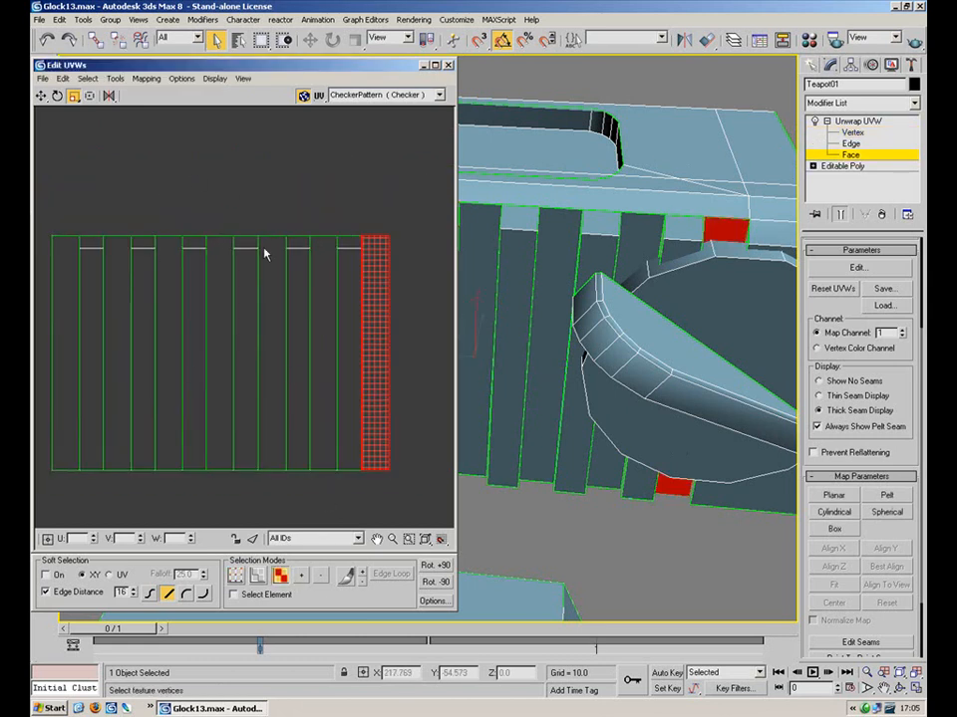
pyautogui.click(42, 95)
pyautogui.moveTo(373, 337)
pyautogui.mouseDown()
pyautogui.moveTo(398, 335)
pyautogui.moveTo(380, 339)
pyautogui.mouseUp()
pyautogui.hotkey('ctrl', 'z')
# Select the alternate strips through to the leftmost and apply a quad-menu command
pyautogui.rightClick(374, 330)
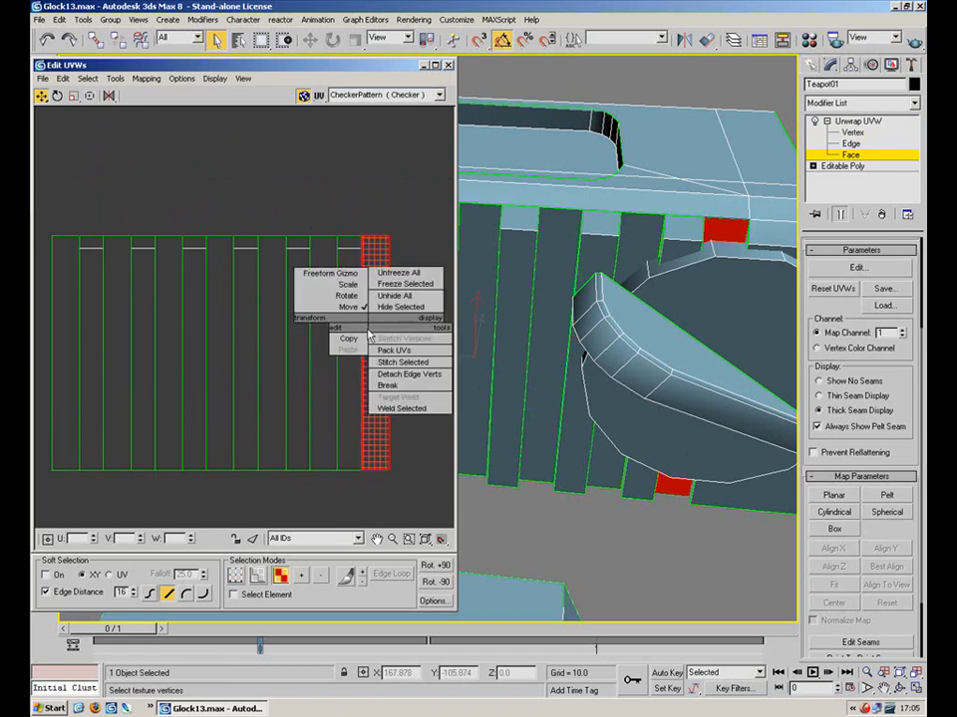
pyautogui.click(330, 402)
pyautogui.keyDown('ctrl'); pyautogui.click(328, 392); pyautogui.keyUp('ctrl')
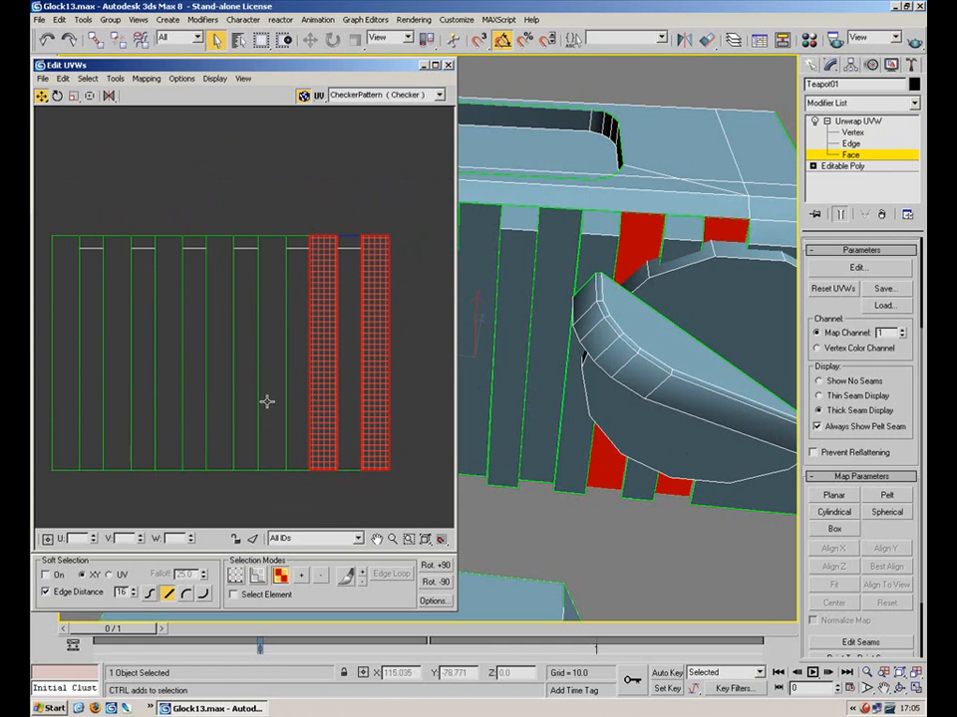
pyautogui.keyDown('ctrl'); pyautogui.click(261, 404); pyautogui.keyUp('ctrl')
pyautogui.keyDown('ctrl'); pyautogui.click(215, 389); pyautogui.keyUp('ctrl')
pyautogui.keyDown('ctrl'); pyautogui.click(175, 385); pyautogui.keyUp('ctrl')
pyautogui.keyDown('ctrl'); pyautogui.click(122, 378); pyautogui.keyUp('ctrl')
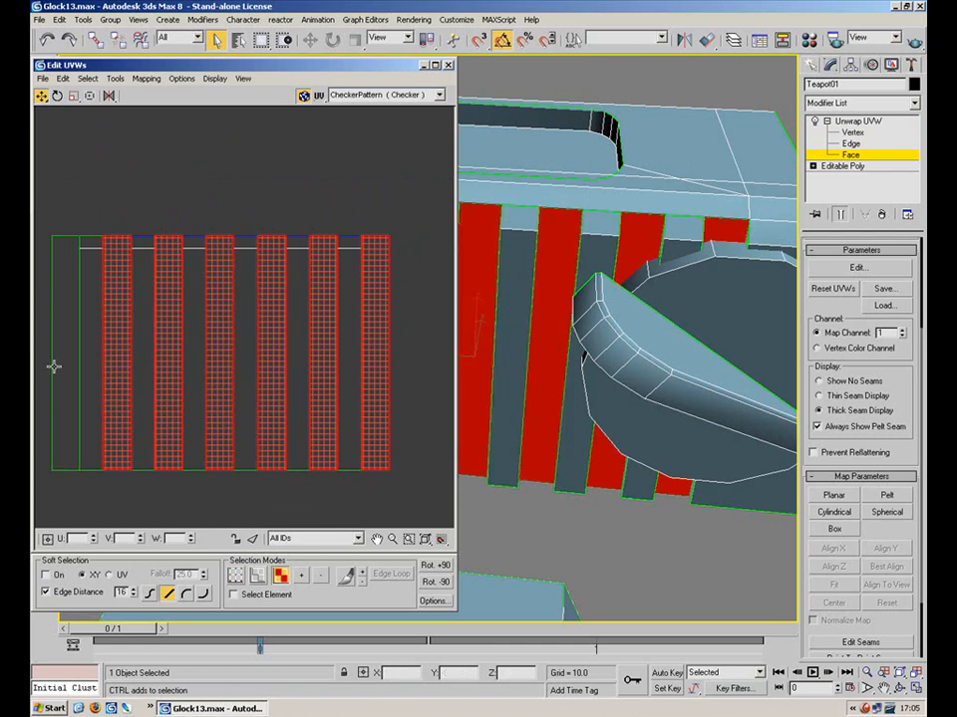
pyautogui.keyDown('ctrl'); pyautogui.click(57, 368); pyautogui.keyUp('ctrl')
pyautogui.rightClick(129, 324)
pyautogui.click(139, 393)
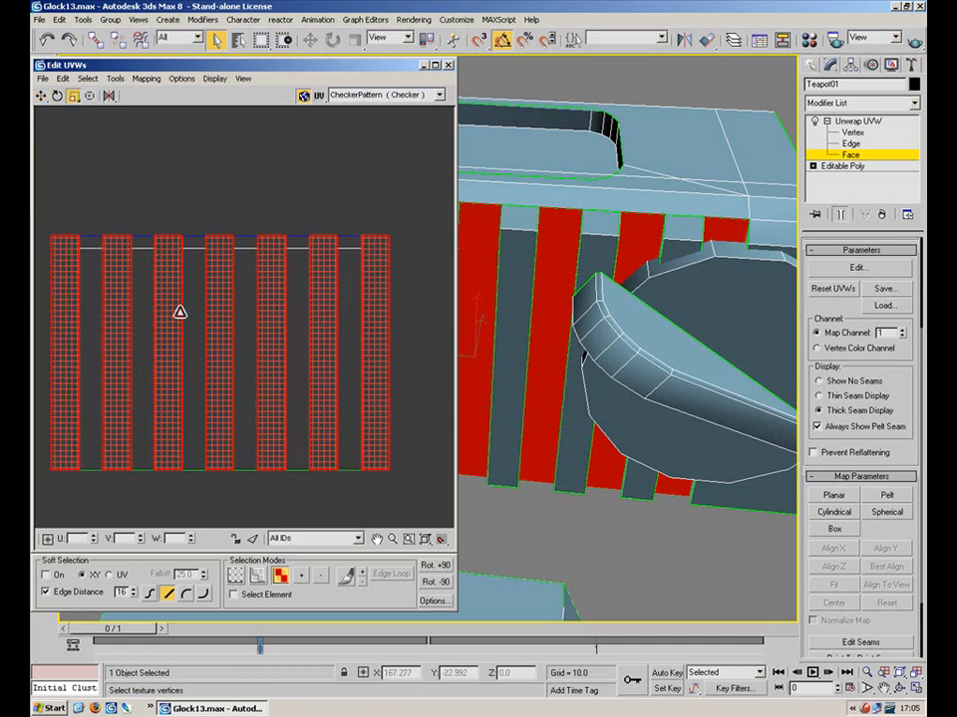
# Select vertices along the rightmost strip's edge, then undo
pyautogui.click(405, 329)
pyautogui.click(385, 357)
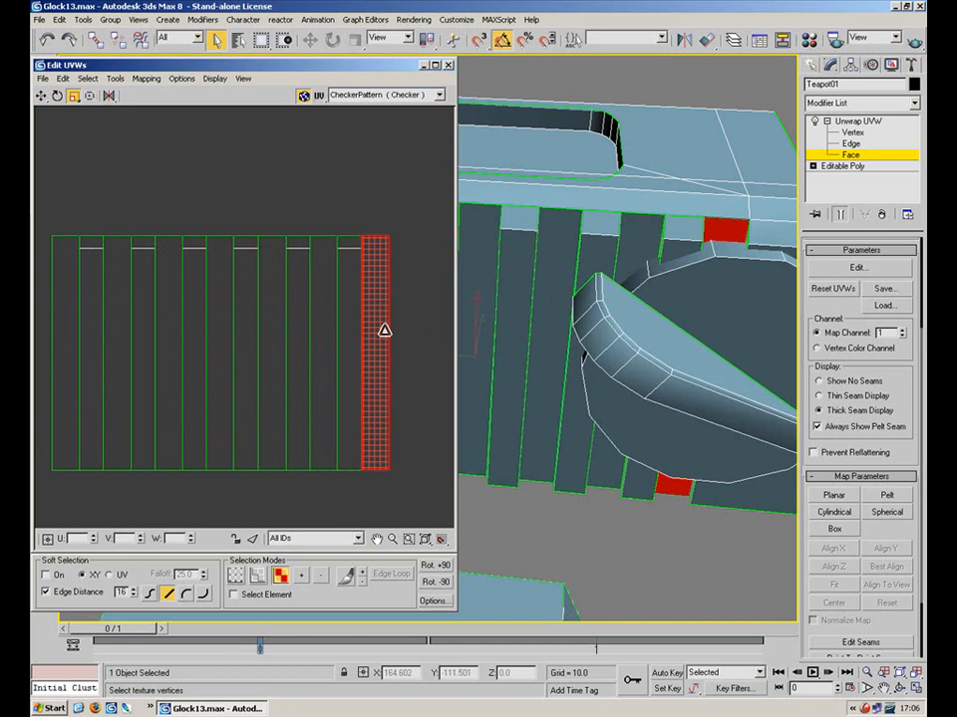
pyautogui.press('1')
pyautogui.moveTo(359, 212); pyautogui.dragTo(372, 498)
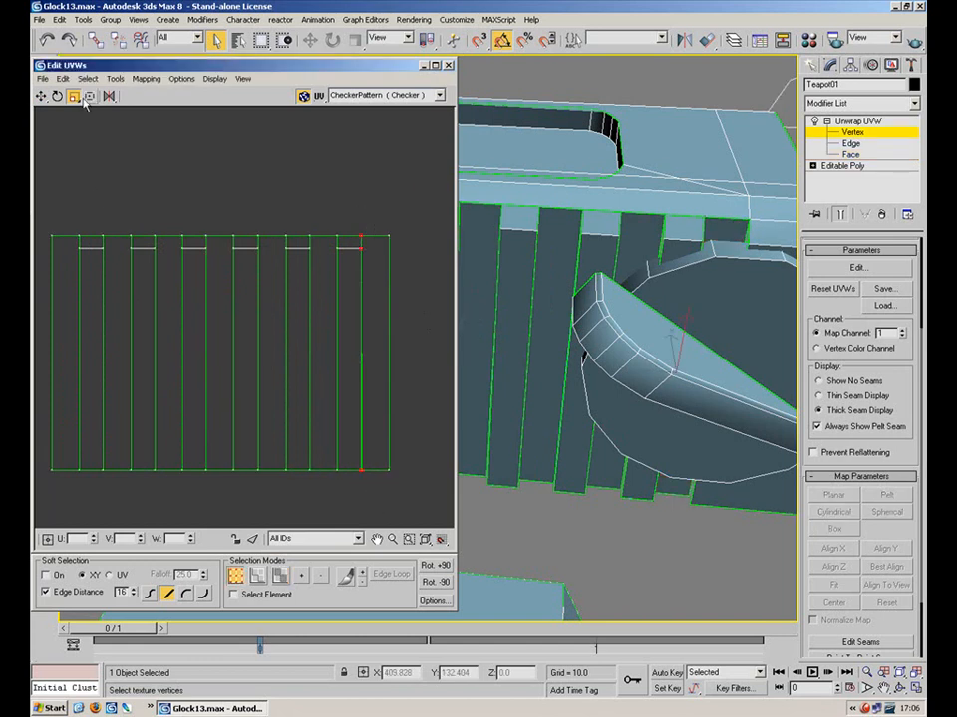
pyautogui.hotkey('ctrl', 'z')
# Select the whole UV shell with element selection and shrink it slightly
pyautogui.click(283, 593)
pyautogui.click(280, 576)
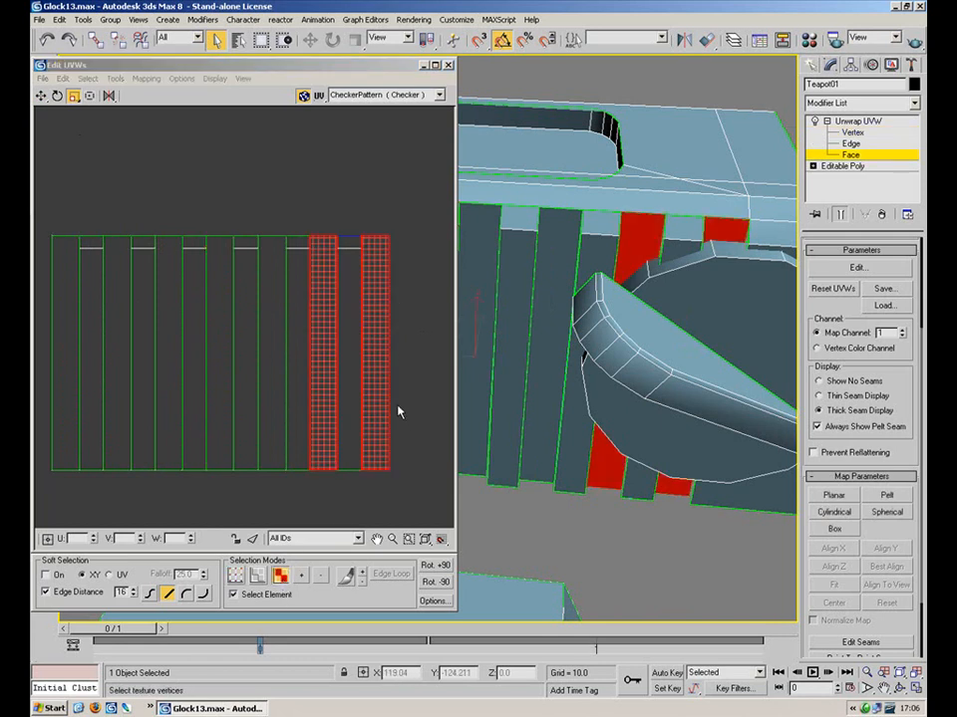
pyautogui.click(419, 410)
pyautogui.click(387, 397)
pyautogui.moveTo(377, 386); pyautogui.dragTo(379, 396)
pyautogui.click(365, 476)
pyautogui.click(277, 597)
# Move the rightmost strip upward, undoing the last adjustment
pyautogui.click(363, 360)
pyautogui.click(41, 96)
pyautogui.moveTo(380, 280); pyautogui.dragTo(352, 248)
pyautogui.moveTo(415, 297); pyautogui.dragTo(441, 275)
pyautogui.hotkey('ctrl', 'z')
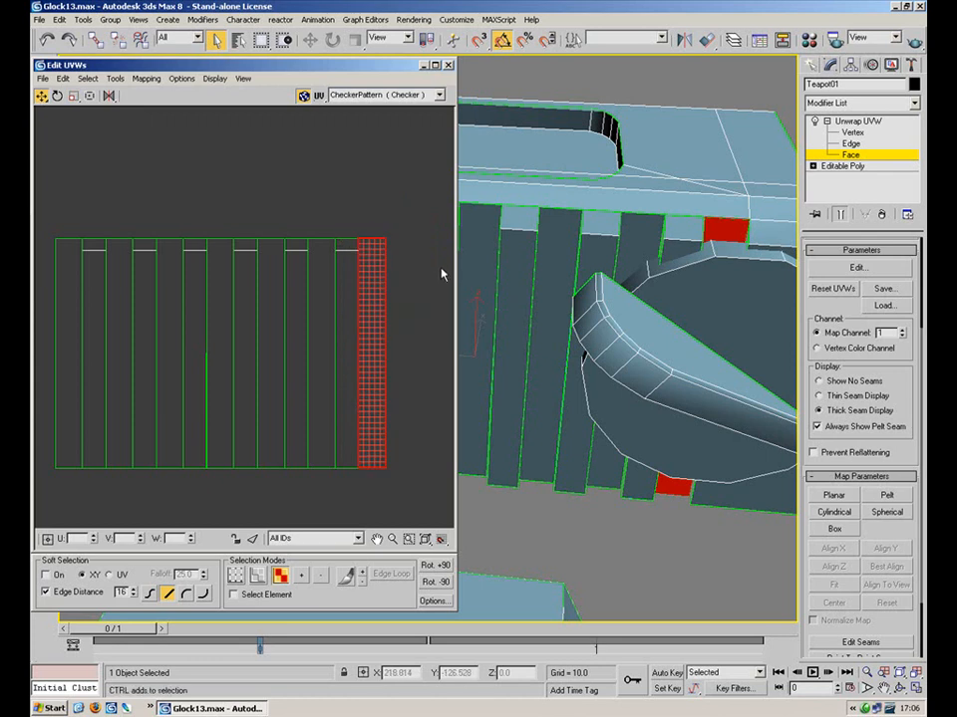
# Add six more strips to the selection and shift them right and down
pyautogui.keyDown('ctrl'); pyautogui.click(318, 352); pyautogui.keyUp('ctrl')
pyautogui.keyDown('ctrl'); pyautogui.click(271, 364); pyautogui.keyUp('ctrl')
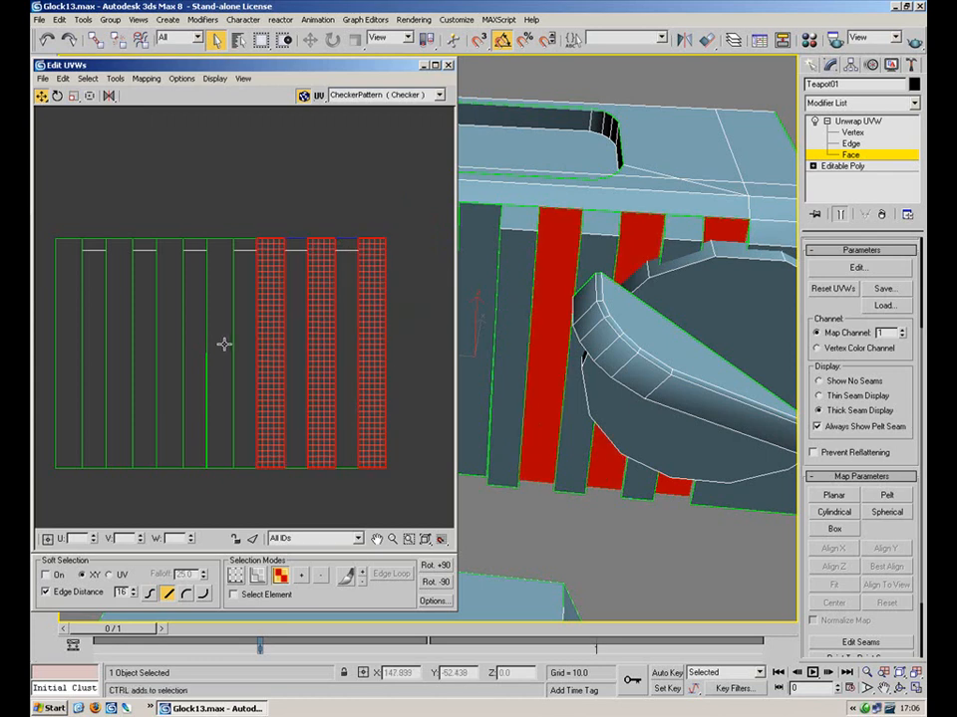
pyautogui.keyDown('ctrl'); pyautogui.click(219, 344); pyautogui.keyUp('ctrl')
pyautogui.keyDown('ctrl'); pyautogui.click(169, 342); pyautogui.keyUp('ctrl')
pyautogui.keyDown('ctrl'); pyautogui.click(118, 338); pyautogui.keyUp('ctrl')
pyautogui.keyDown('ctrl'); pyautogui.click(68, 336); pyautogui.keyUp('ctrl')
pyautogui.moveTo(111, 310)
pyautogui.mouseDown()
pyautogui.moveTo(180, 322)
pyautogui.moveTo(180, 301)
pyautogui.moveTo(145, 329)
pyautogui.moveTo(112, 309)
pyautogui.mouseUp()
# Break the selected serration strips apart and pick the rightmost strips
pyautogui.rightClick(115, 317)
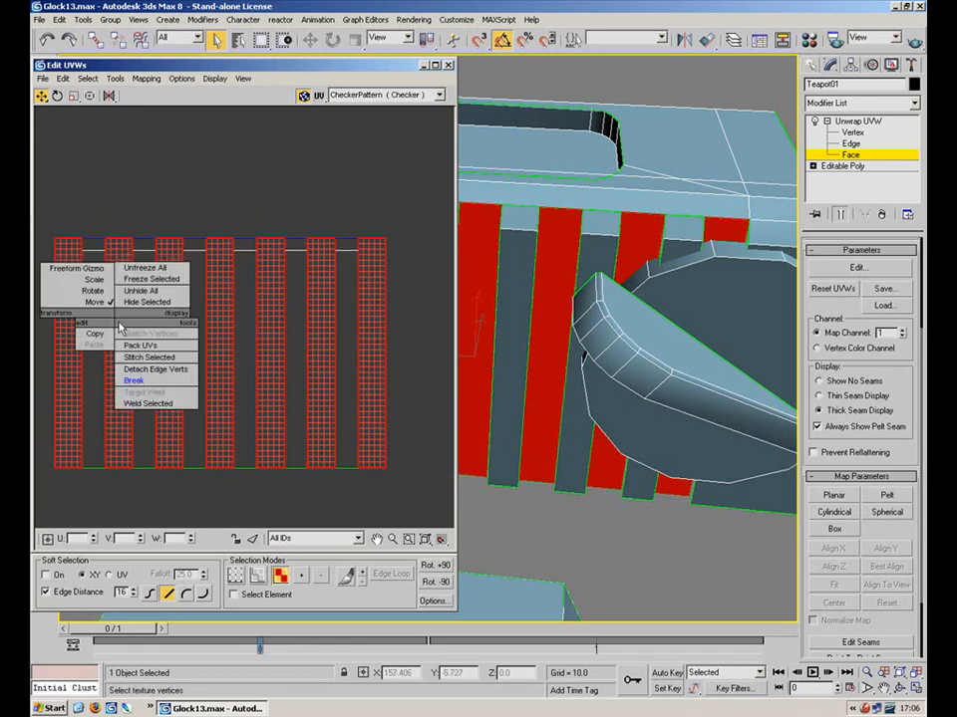
pyautogui.click(155, 386)
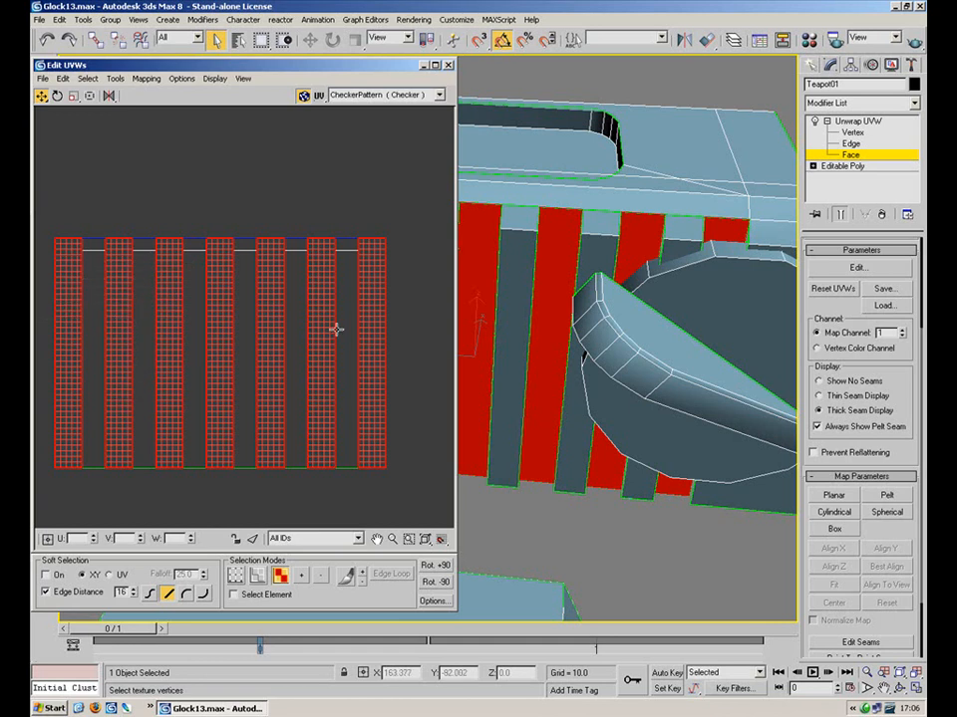
pyautogui.click(393, 339)
pyautogui.click(372, 329)
pyautogui.click(343, 311)
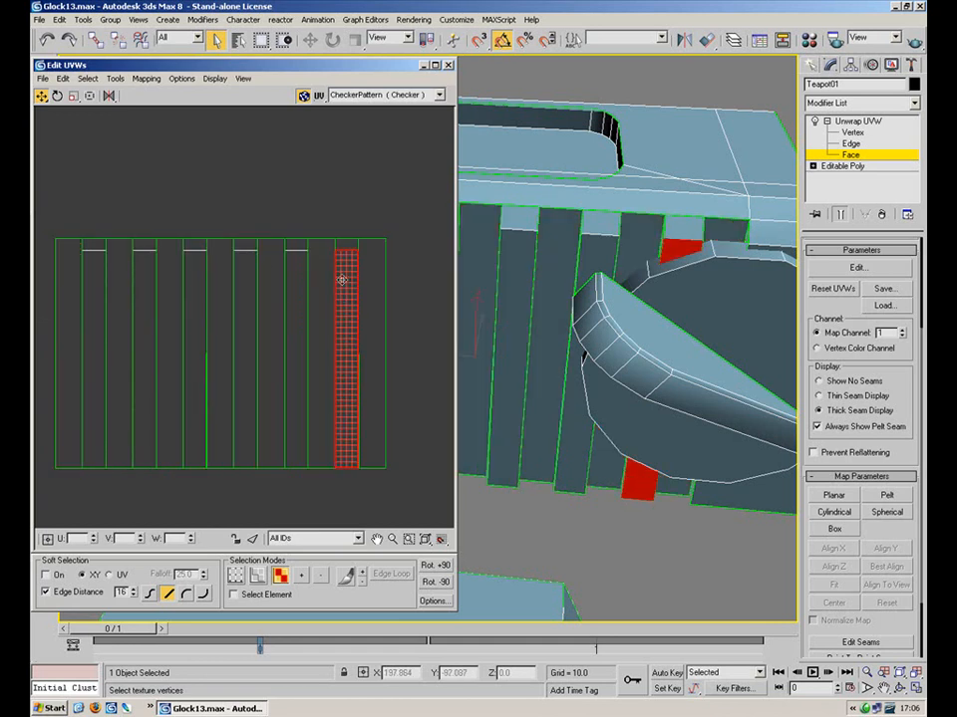
# Scale several serration strips narrower, working leftward
pyautogui.click(74, 97)
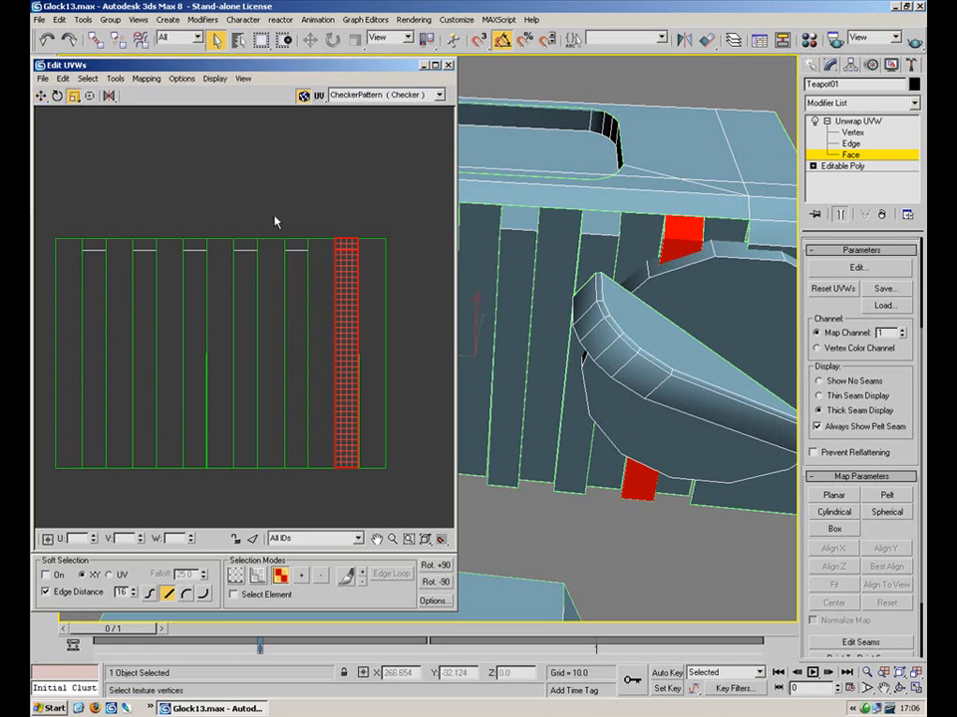
pyautogui.click(320, 273)
pyautogui.moveTo(325, 296)
pyautogui.keyDown('shift'); pyautogui.mouseDown()
pyautogui.moveTo(317, 297)
pyautogui.moveTo(334, 298)
pyautogui.mouseUp(); pyautogui.keyUp('shift')
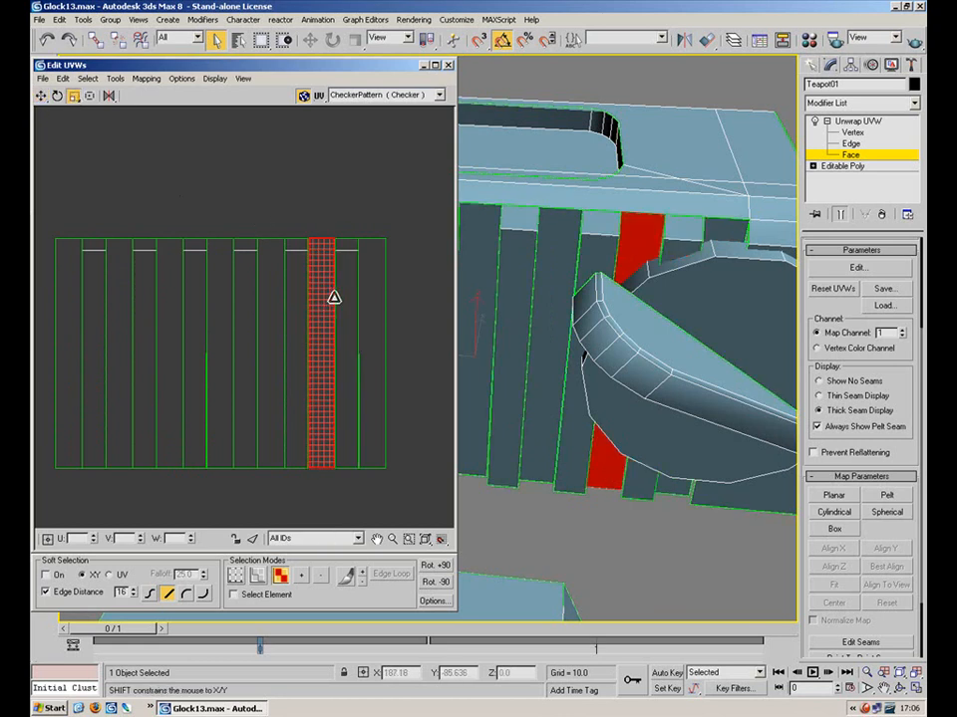
pyautogui.click(276, 299)
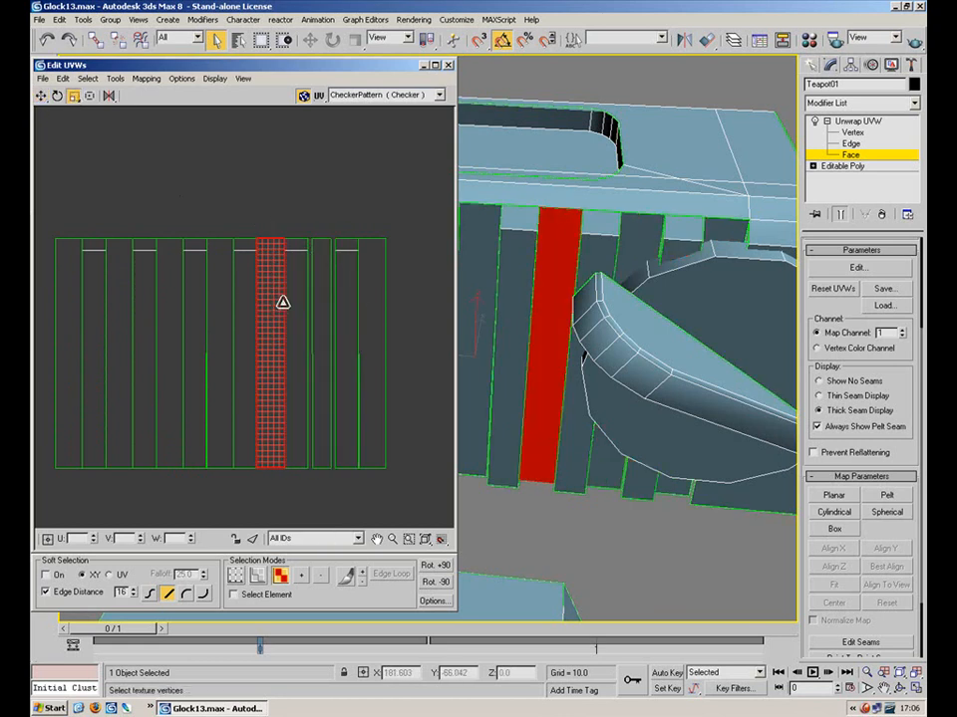
pyautogui.keyDown('shift'); pyautogui.moveTo(274, 299); pyautogui.dragTo(296, 299); pyautogui.keyUp('shift')
pyautogui.click(216, 306)
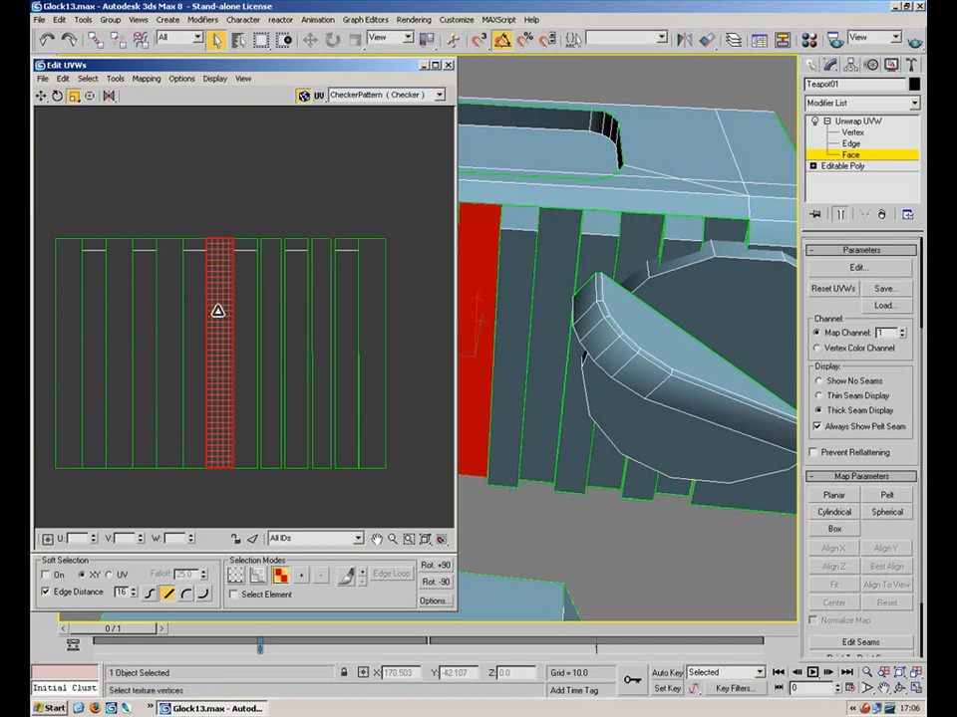
pyautogui.click(170, 310)
pyautogui.keyDown('shift'); pyautogui.moveTo(171, 309); pyautogui.dragTo(182, 310); pyautogui.keyUp('shift')
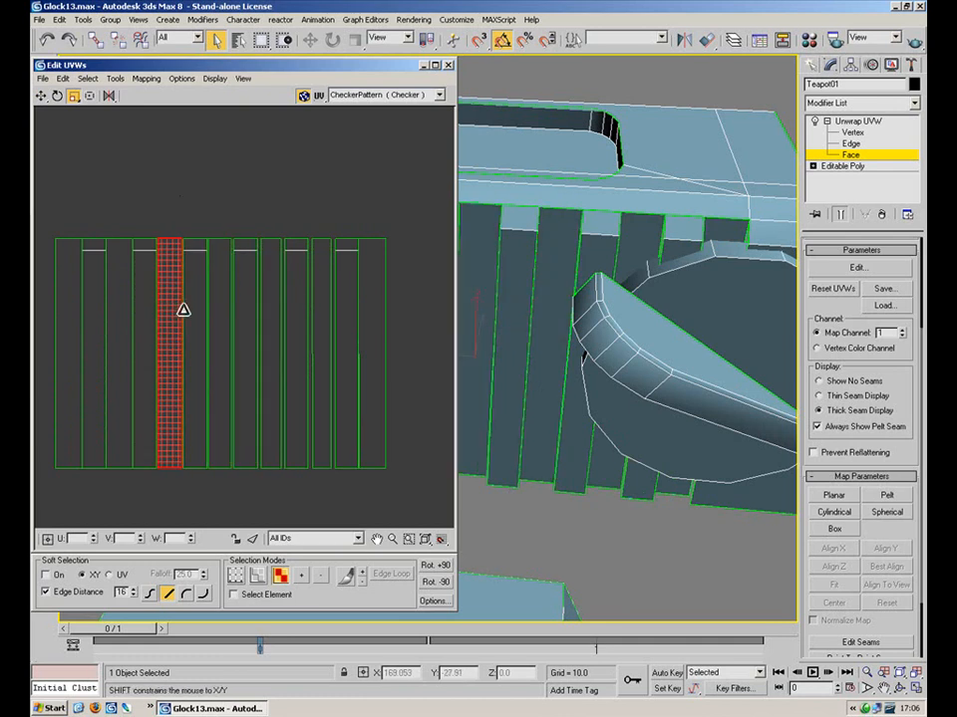
# Shift the second strip left to even the spacing, then clear the selection
pyautogui.click(118, 329)
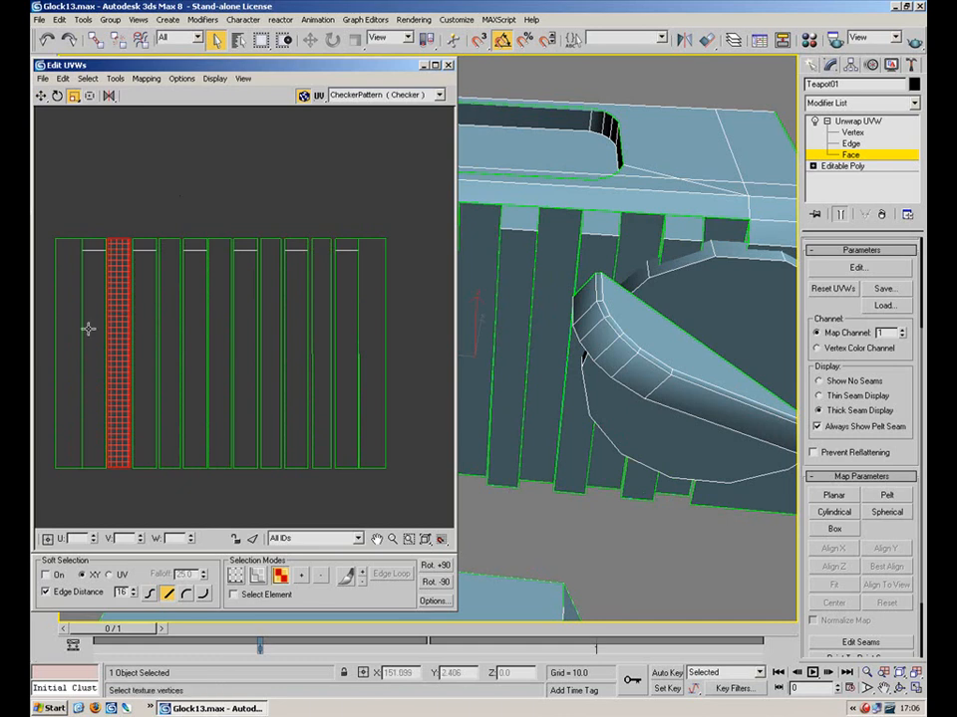
pyautogui.moveTo(119, 326); pyautogui.dragTo(64, 331)
pyautogui.click(188, 192)
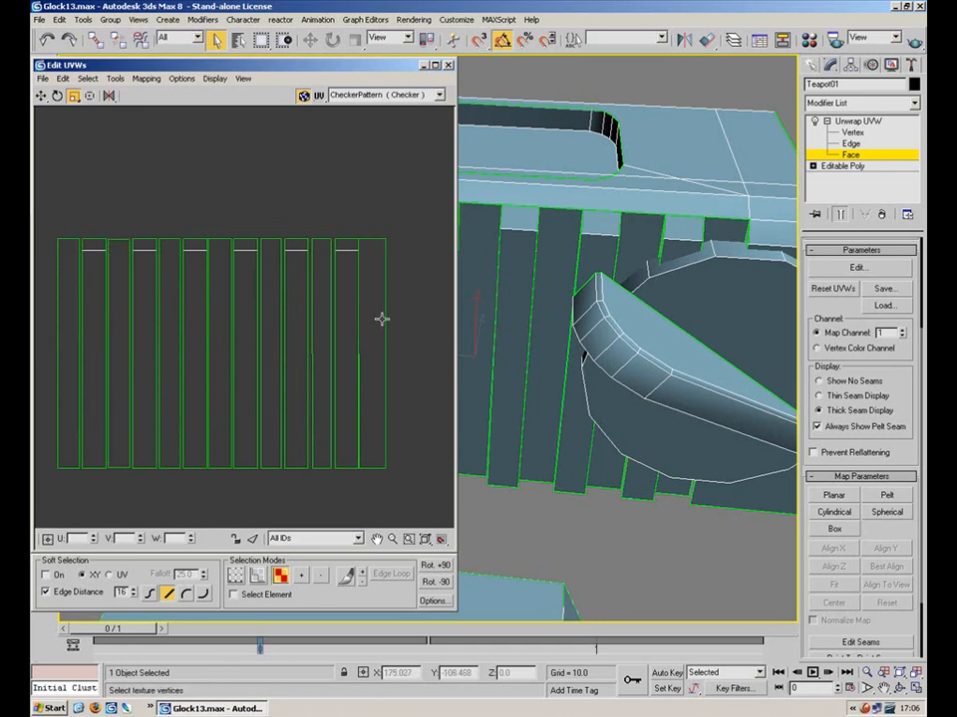
pyautogui.click(379, 329)
pyautogui.click(424, 385)
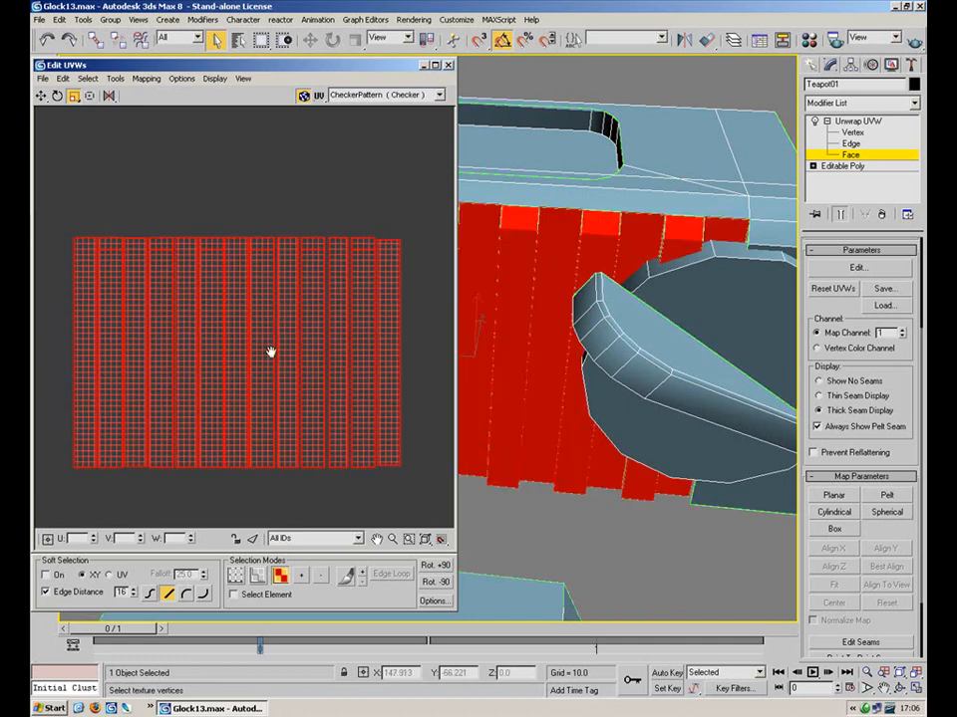
# Select the serration groove side faces on the slide, orbiting to reach each one
pyautogui.scroll(-5, 261, 339)
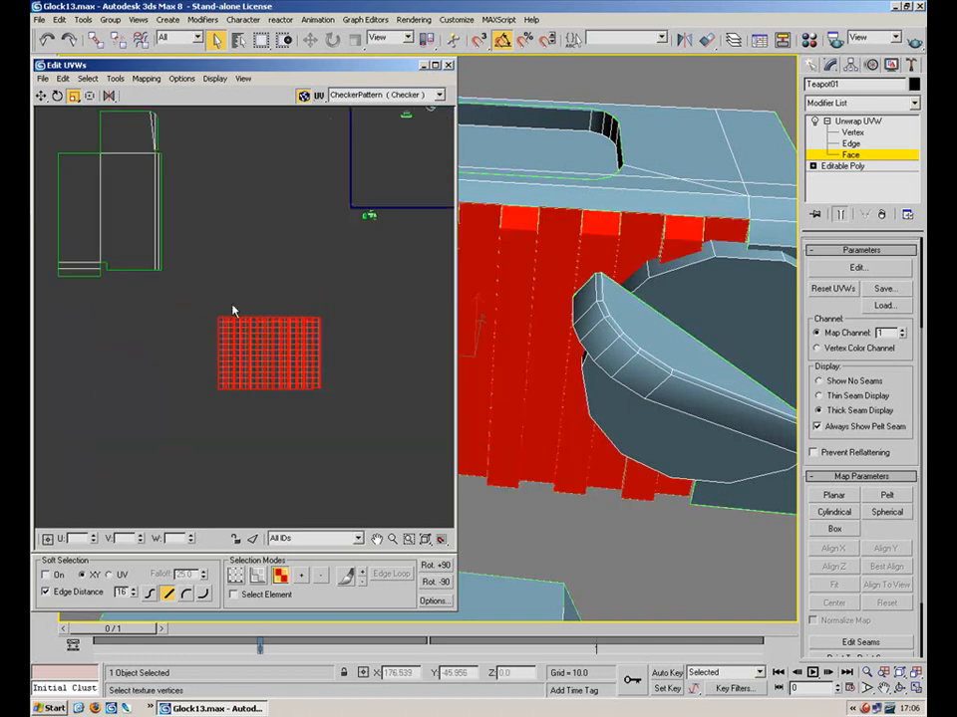
pyautogui.keyDown('alt'); pyautogui.moveTo(527, 296); pyautogui.dragTo(634, 402, button='middle'); pyautogui.keyUp('alt')
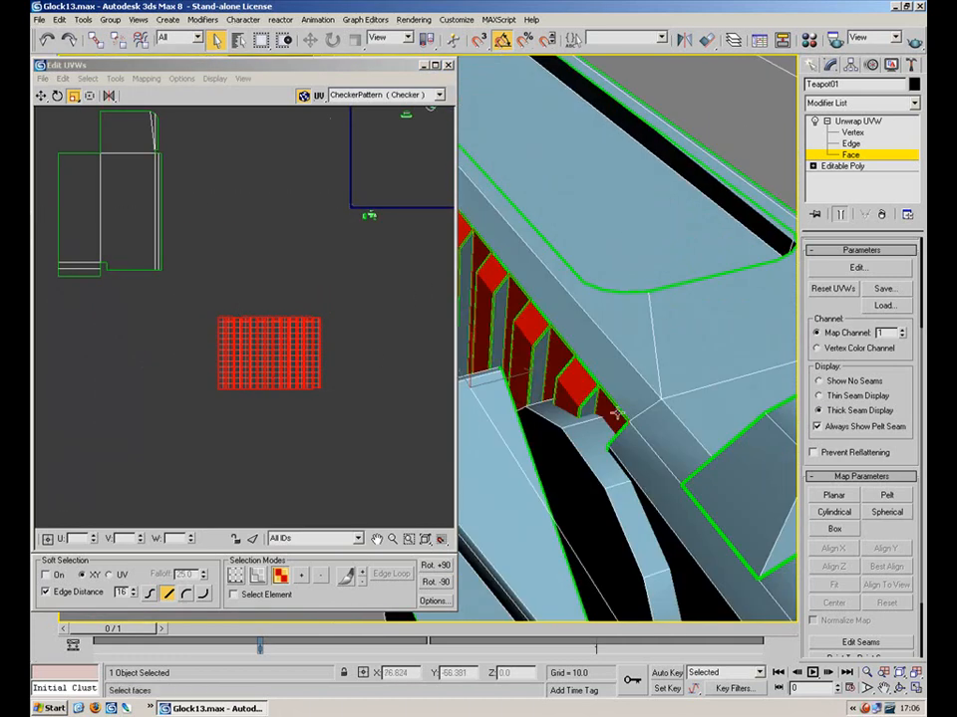
pyautogui.click(591, 409)
pyautogui.keyDown('ctrl'); pyautogui.click(546, 362); pyautogui.keyUp('ctrl')
pyautogui.keyDown('alt'); pyautogui.moveTo(546, 363); pyautogui.dragTo(658, 337, button='middle'); pyautogui.keyUp('alt')
pyautogui.keyDown('ctrl'); pyautogui.click(644, 347); pyautogui.keyUp('ctrl')
pyautogui.keyDown('ctrl'); pyautogui.click(603, 313); pyautogui.keyUp('ctrl')
pyautogui.keyDown('ctrl'); pyautogui.click(577, 272); pyautogui.keyUp('ctrl')
pyautogui.keyDown('ctrl'); pyautogui.click(543, 230); pyautogui.keyUp('ctrl')
pyautogui.keyDown('ctrl'); pyautogui.click(501, 200); pyautogui.keyUp('ctrl')
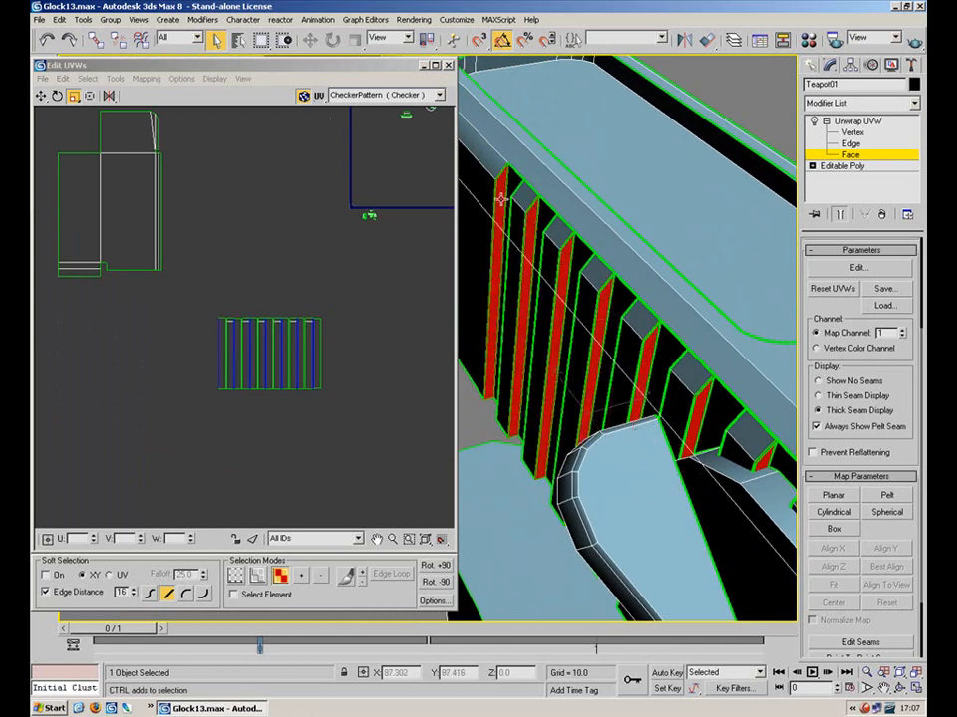
# Planar-map the groove faces aligned to Y and move the flat strip beside the fins
pyautogui.click(833, 496)
pyautogui.click(879, 549)
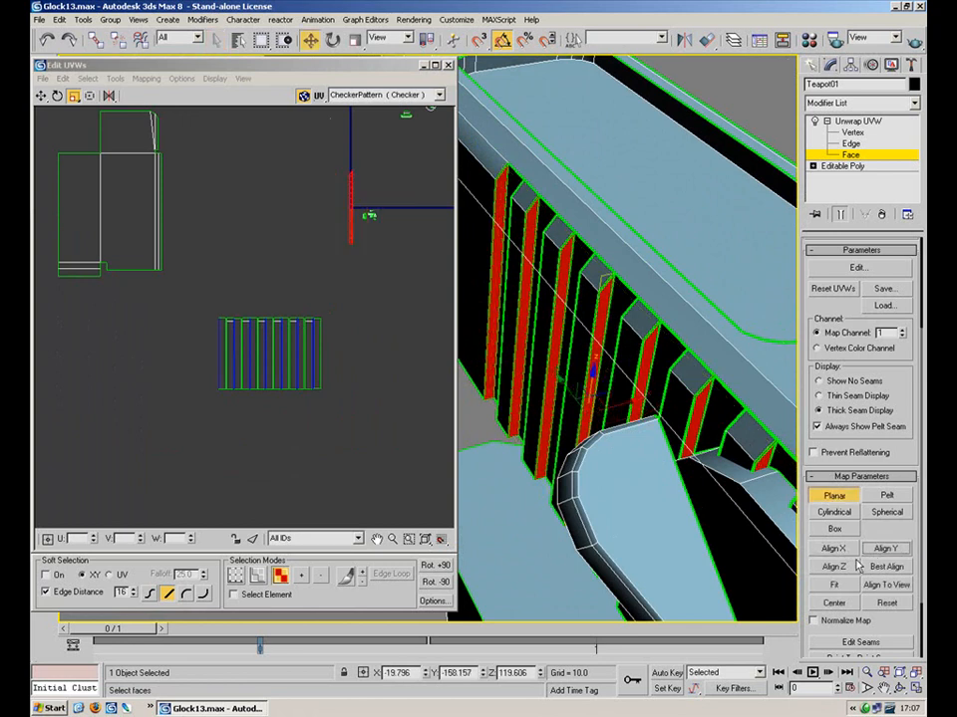
pyautogui.click(840, 497)
pyautogui.click(42, 96)
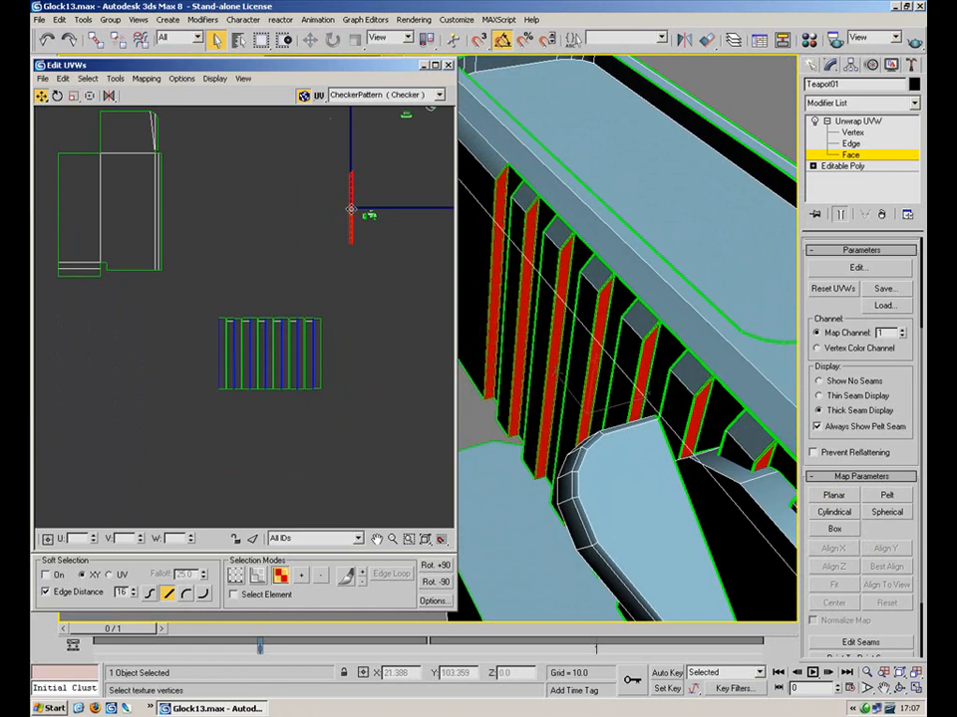
pyautogui.scroll(3, 213, 341)
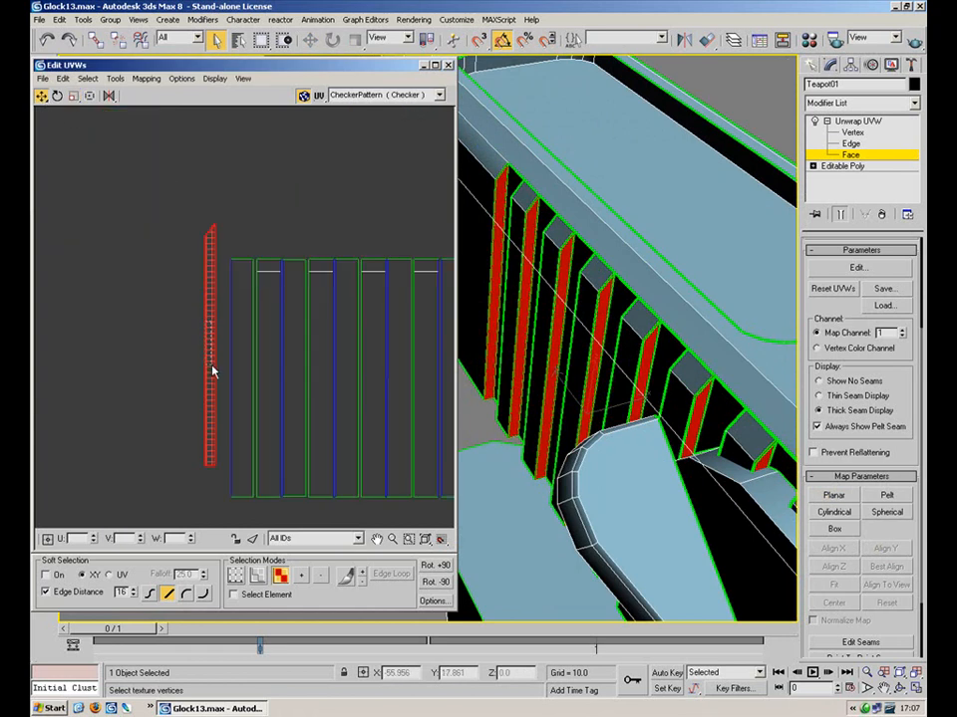
pyautogui.moveTo(210, 347); pyautogui.dragTo(223, 379)
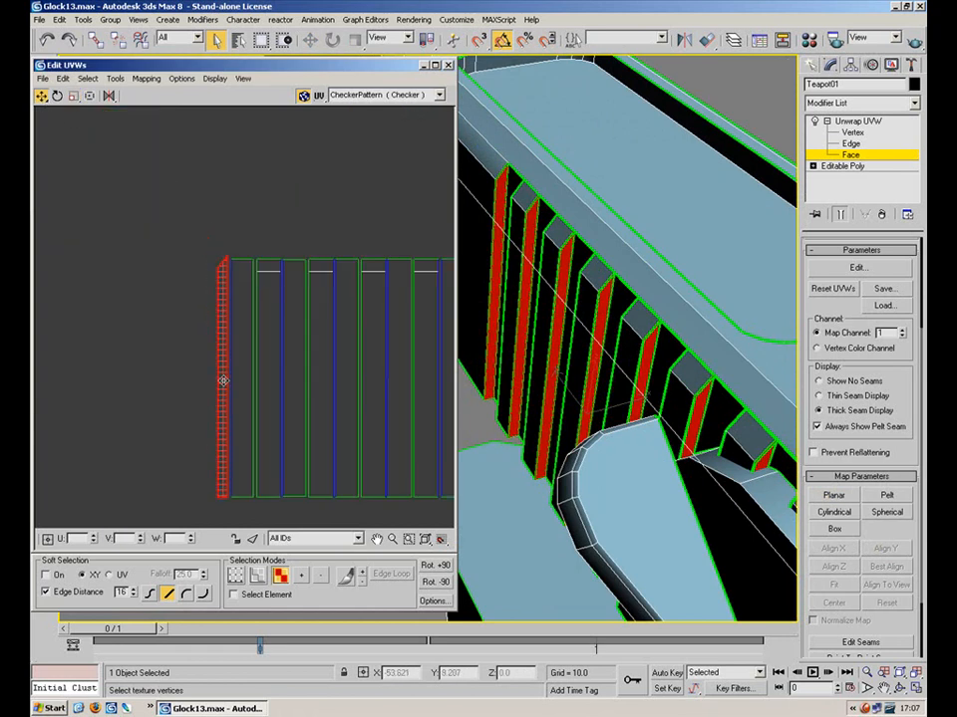
pyautogui.click(196, 359)
# Select all serration UV pieces and place the island beside the slide layout
pyautogui.scroll(-4, 196, 359)
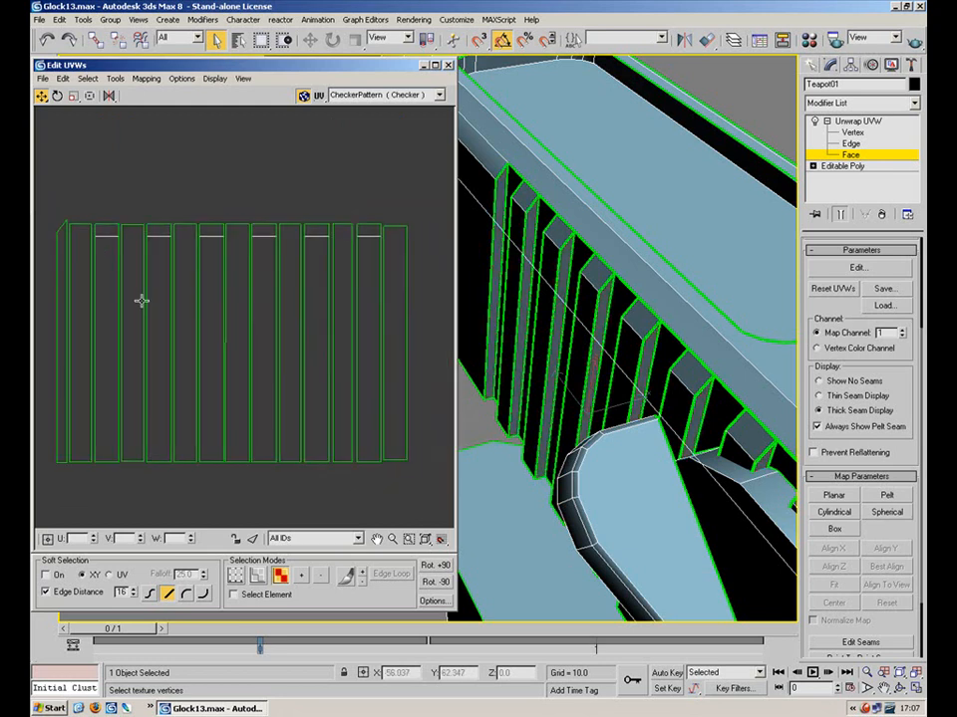
pyautogui.moveTo(271, 267); pyautogui.dragTo(78, 379)
pyautogui.moveTo(167, 308); pyautogui.dragTo(340, 403, button='middle')
pyautogui.moveTo(341, 403); pyautogui.dragTo(305, 226)
pyautogui.moveTo(305, 226); pyautogui.dragTo(308, 399, button='middle')
pyautogui.scroll(-4, 308, 399)
pyautogui.moveTo(307, 400); pyautogui.dragTo(403, 129)
pyautogui.moveTo(403, 172); pyautogui.dragTo(197, 305, button='middle')
pyautogui.moveTo(198, 307); pyautogui.dragTo(430, 345)
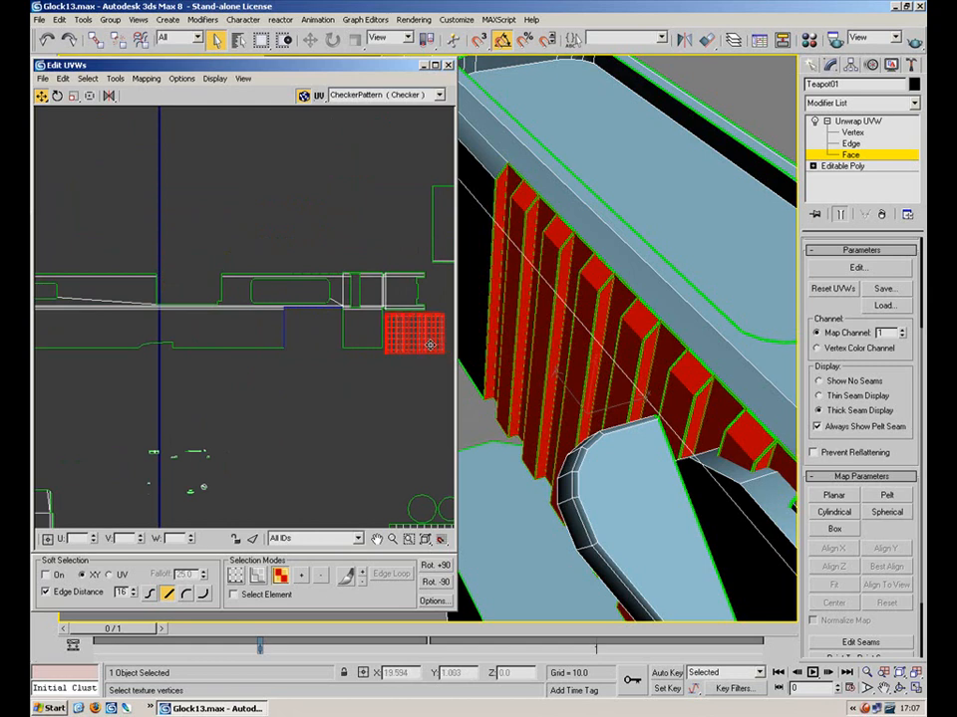
# Select the lower-left slot UV cluster and rotate it to lie horizontally
pyautogui.click(303, 450)
pyautogui.moveTo(319, 392); pyautogui.dragTo(438, 250, button='middle')
pyautogui.scroll(-1, 436, 254)
pyautogui.moveTo(251, 290); pyautogui.dragTo(132, 445)
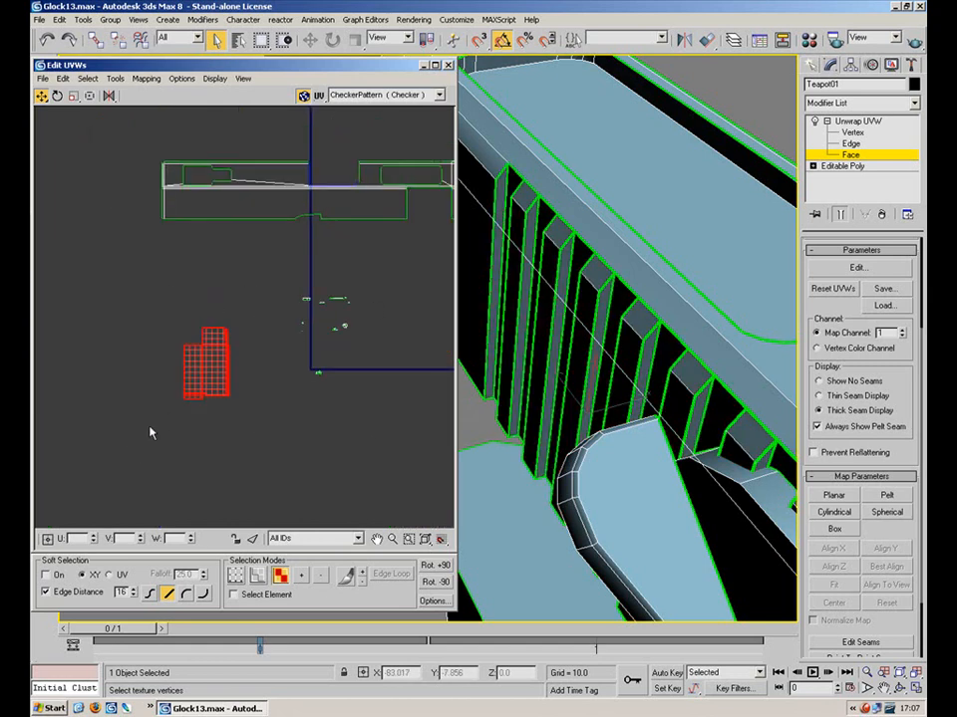
pyautogui.click(56, 97)
pyautogui.keyDown('alt'); pyautogui.moveTo(690, 278); pyautogui.dragTo(661, 331, button='middle'); pyautogui.keyUp('alt')
pyautogui.moveTo(250, 380); pyautogui.dragTo(211, 444)
pyautogui.moveTo(213, 367); pyautogui.dragTo(206, 486)
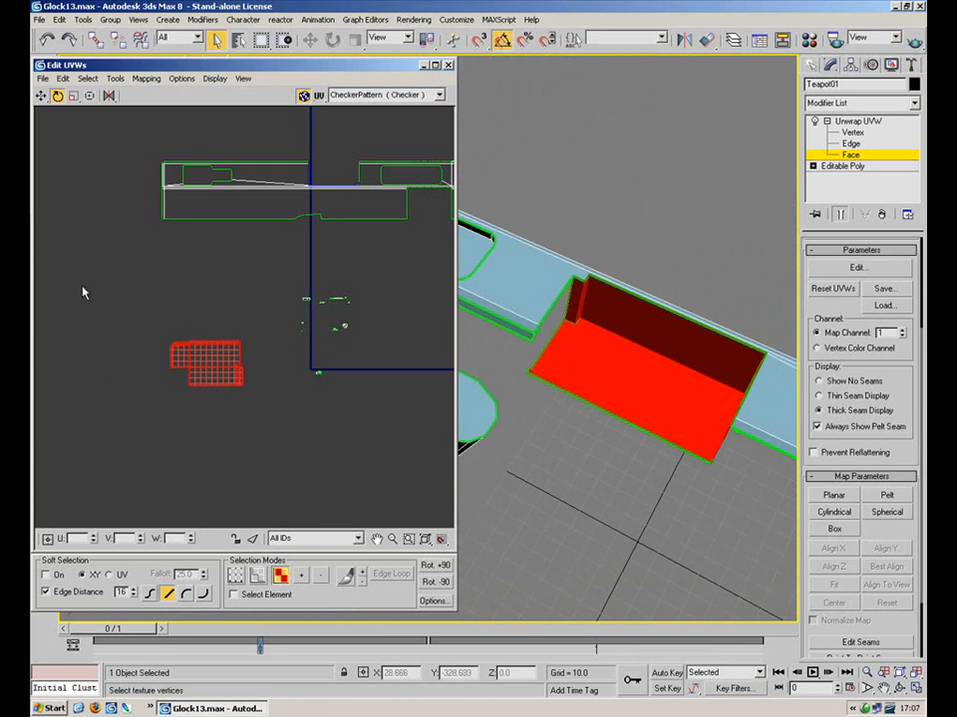
# Scale the slot cluster and move it into the open area by the slide strip
pyautogui.click(73, 96)
pyautogui.moveTo(213, 363); pyautogui.dragTo(184, 435)
pyautogui.click(41, 95)
pyautogui.moveTo(214, 367); pyautogui.dragTo(333, 175)
pyautogui.scroll(4, 337, 184)
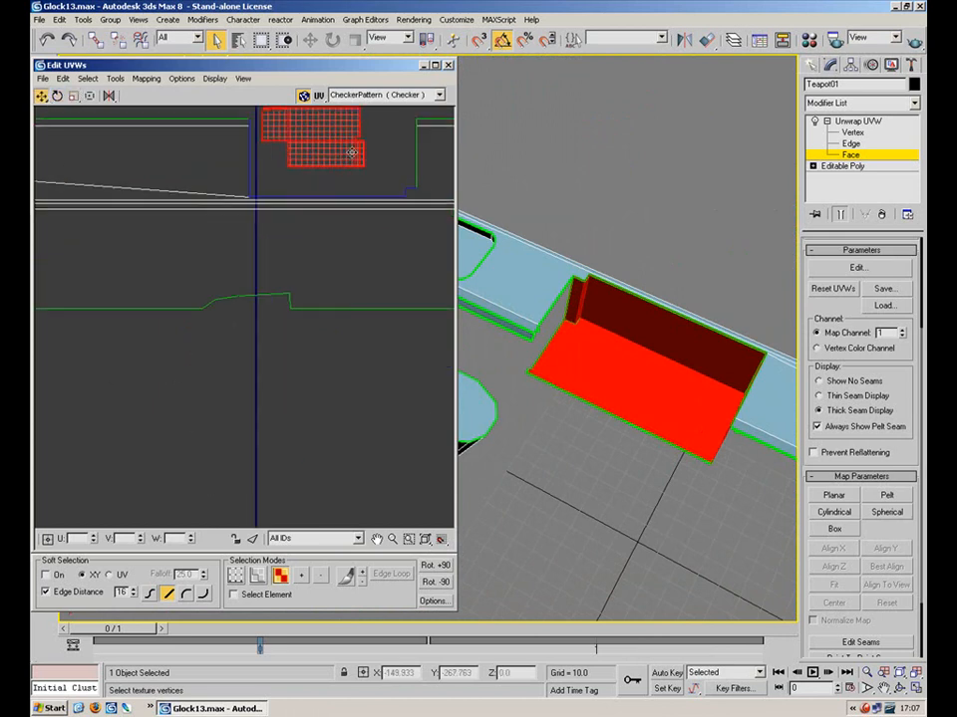
pyautogui.moveTo(348, 159); pyautogui.dragTo(300, 289, button='middle')
pyautogui.scroll(2, 300, 288)
pyautogui.moveTo(270, 263); pyautogui.dragTo(252, 196)
pyautogui.click(74, 95)
pyautogui.click(42, 96)
pyautogui.moveTo(318, 288); pyautogui.dragTo(280, 256)
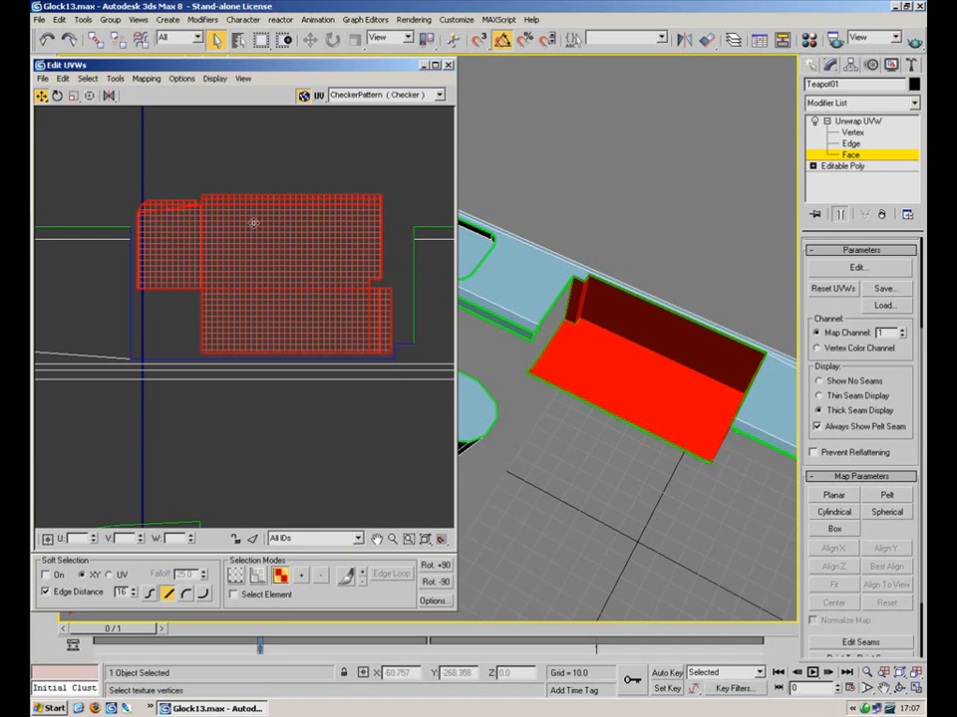
pyautogui.click(190, 145)
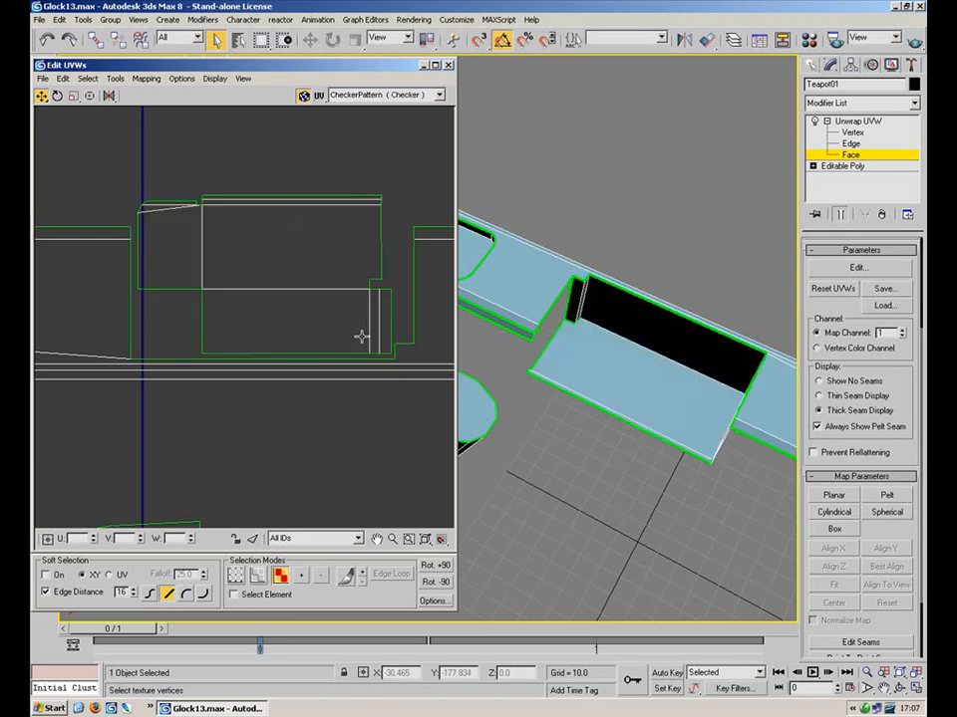
# Inspect the whole UV layout, undoing an accidental shift of the selected faces
pyautogui.scroll(-6, 354, 349)
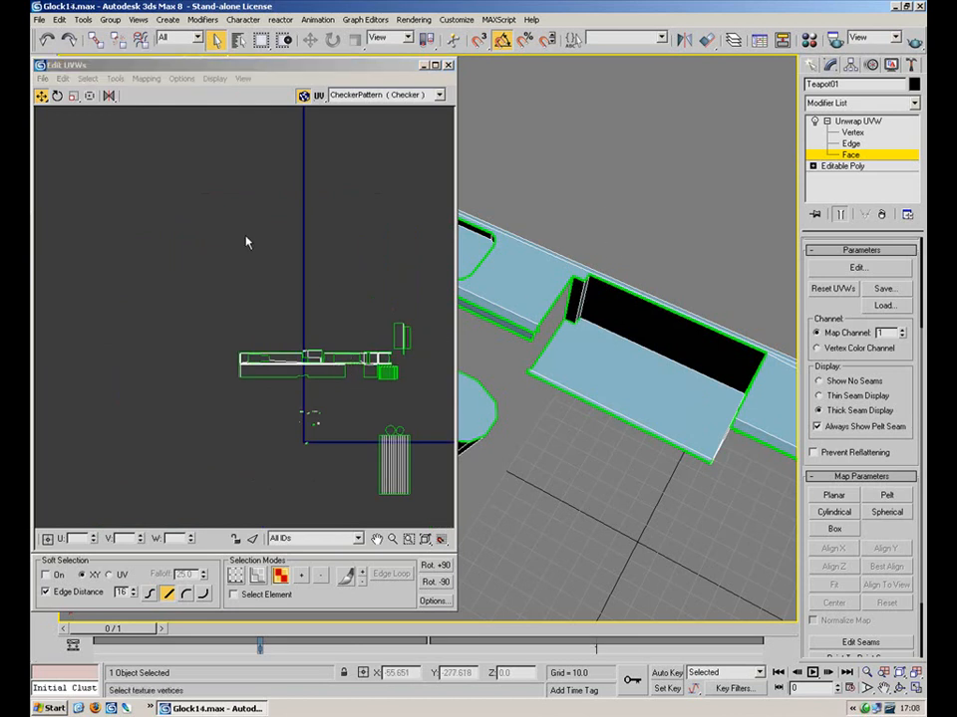
pyautogui.scroll(-2, 350, 339)
pyautogui.moveTo(350, 339); pyautogui.dragTo(310, 281, button='middle')
pyautogui.scroll(6, 317, 342)
pyautogui.moveTo(126, 351); pyautogui.dragTo(155, 470, button='middle')
pyautogui.scroll(-2, 155, 470)
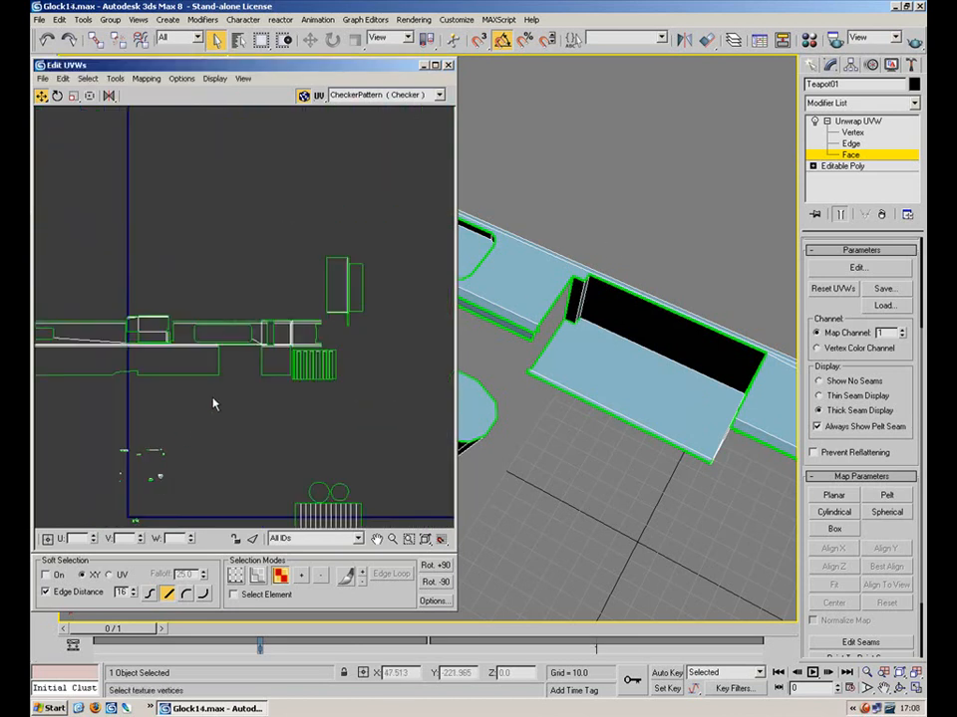
pyautogui.moveTo(372, 255); pyautogui.dragTo(31, 395)
pyautogui.moveTo(170, 359); pyautogui.dragTo(235, 356, button='middle')
pyautogui.moveTo(228, 357); pyautogui.dragTo(248, 359)
pyautogui.hotkey('ctrl', 'z')
# Select a small UV piece and the matching small rail face on the slide
pyautogui.moveTo(314, 349); pyautogui.dragTo(356, 178, button='middle')
pyautogui.scroll(6, 298, 308)
pyautogui.moveTo(165, 345); pyautogui.dragTo(260, 432, button='middle')
pyautogui.scroll(5, 260, 431)
pyautogui.moveTo(222, 278); pyautogui.dragTo(212, 417, button='middle')
pyautogui.scroll(3, 281, 280)
pyautogui.scroll(3, 319, 224)
pyautogui.moveTo(313, 202); pyautogui.dragTo(331, 277, button='middle')
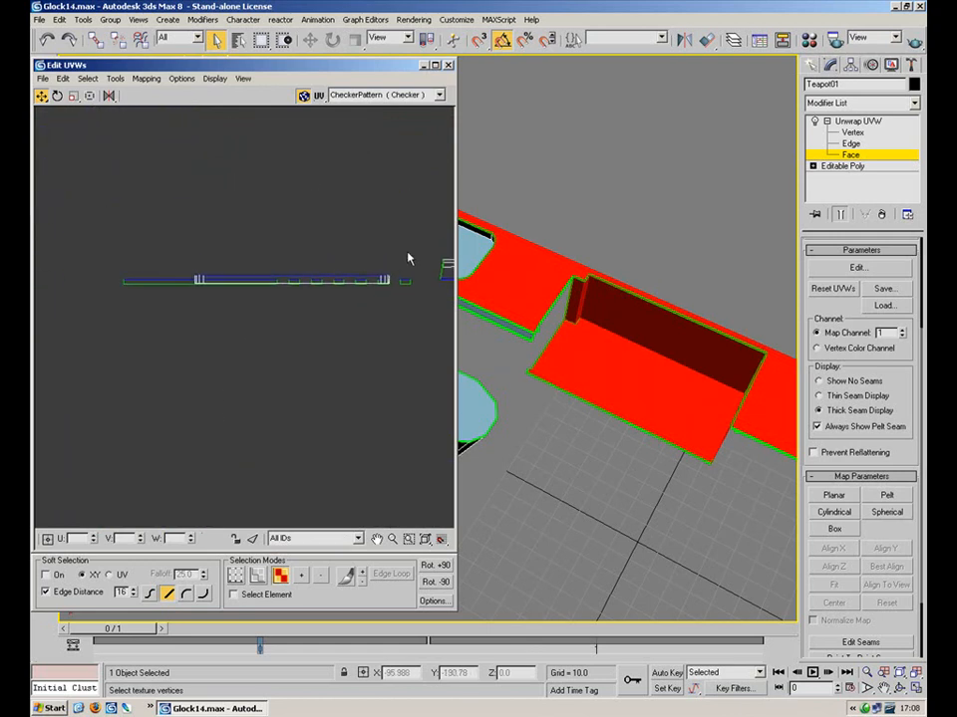
pyautogui.click(409, 279)
pyautogui.keyDown('alt'); pyautogui.moveTo(557, 222); pyautogui.dragTo(532, 265, button='middle'); pyautogui.keyUp('alt')
pyautogui.click(544, 336)
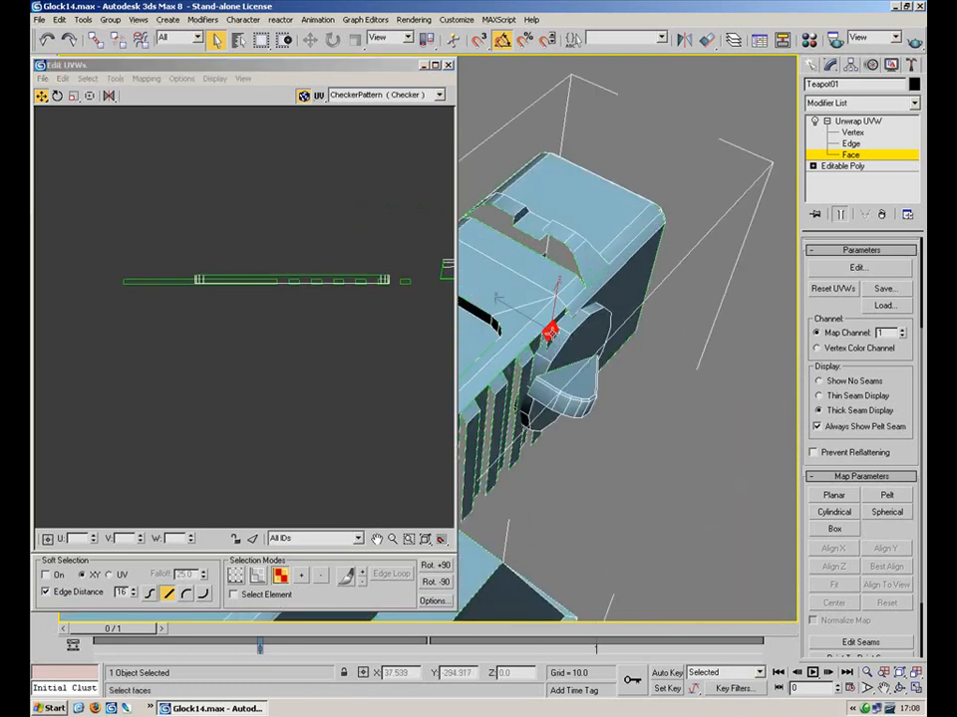
pyautogui.keyDown('alt'); pyautogui.moveTo(544, 326); pyautogui.dragTo(667, 317, button='middle'); pyautogui.keyUp('alt')
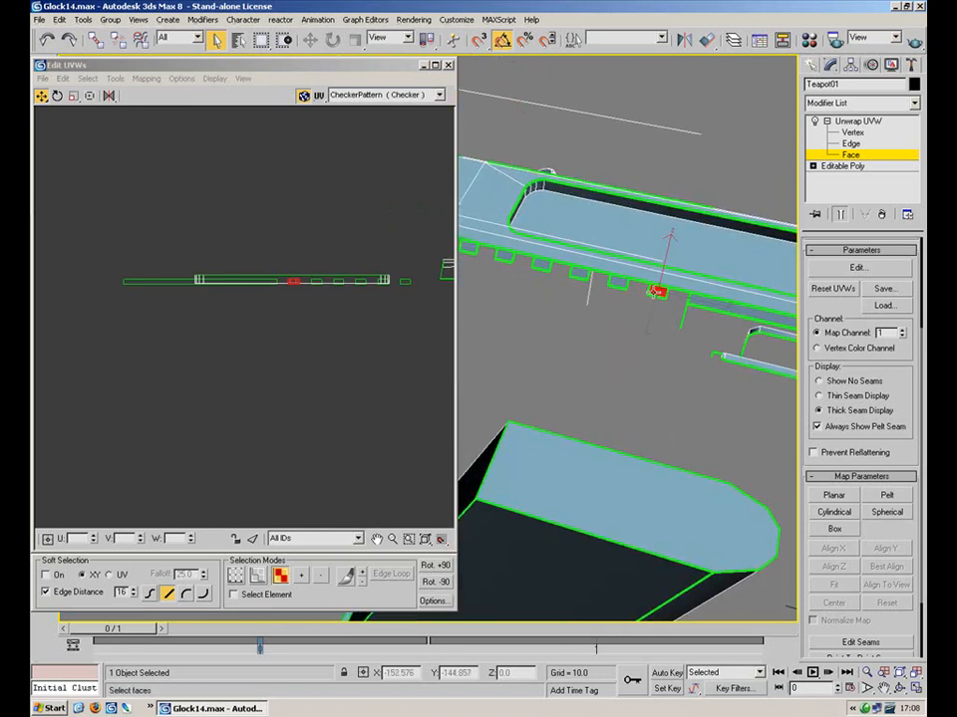
pyautogui.keyDown('ctrl'); pyautogui.click(618, 282); pyautogui.keyUp('ctrl')
pyautogui.keyDown('ctrl'); pyautogui.click(579, 272); pyautogui.keyUp('ctrl')
pyautogui.keyDown('ctrl'); pyautogui.click(544, 265); pyautogui.keyUp('ctrl')
pyautogui.keyDown('ctrl'); pyautogui.click(506, 256); pyautogui.keyUp('ctrl')
pyautogui.keyDown('ctrl'); pyautogui.click(471, 248); pyautogui.keyUp('ctrl')
pyautogui.keyDown('alt'); pyautogui.moveTo(474, 249); pyautogui.dragTo(559, 236, button='middle'); pyautogui.keyUp('alt')
pyautogui.moveTo(667, 228); pyautogui.dragTo(685, 278, button='middle')
pyautogui.keyDown('alt'); pyautogui.moveTo(568, 217); pyautogui.dragTo(506, 257, button='middle'); pyautogui.keyUp('alt')
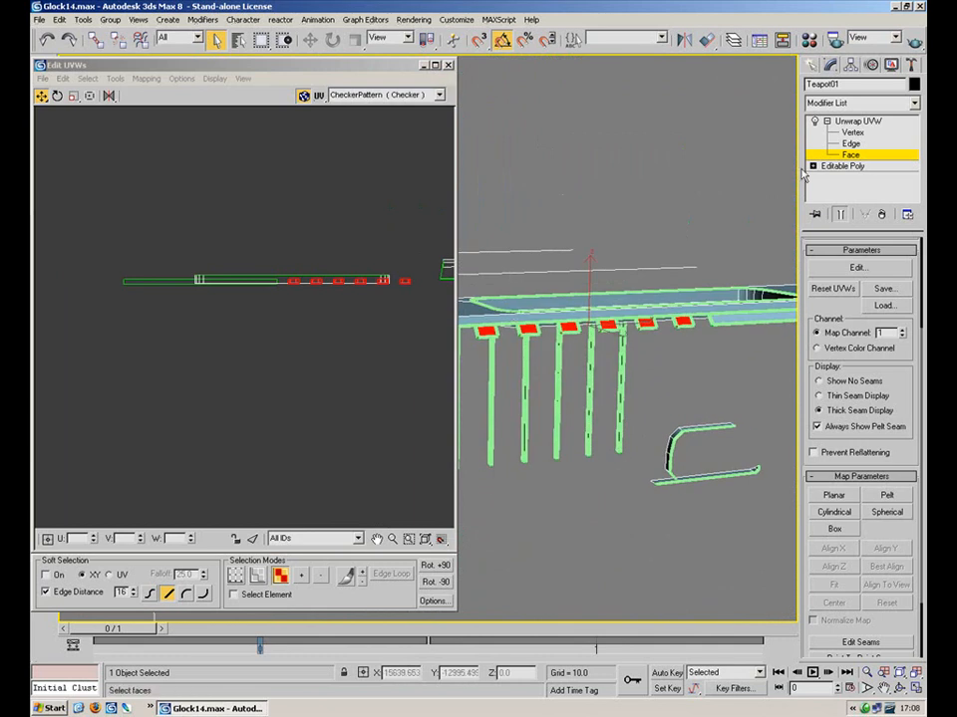
pyautogui.click(850, 156)
pyautogui.click(386, 286)
pyautogui.keyDown('alt'); pyautogui.moveTo(311, 259); pyautogui.dragTo(203, 341, button='middle'); pyautogui.keyUp('alt')
pyautogui.scroll(-2, 202, 340)
pyautogui.click(52, 309)
pyautogui.keyDown('alt'); pyautogui.moveTo(564, 295); pyautogui.dragTo(825, 256, button='middle'); pyautogui.keyUp('alt')
pyautogui.moveTo(653, 269)
pyautogui.keyDown('alt'); pyautogui.mouseDown(button='middle')
pyautogui.moveTo(600, 275)
pyautogui.moveTo(532, 254)
pyautogui.moveTo(570, 197)
pyautogui.moveTo(638, 232)
pyautogui.moveTo(658, 270)
pyautogui.mouseUp(button='middle'); pyautogui.keyUp('alt')
pyautogui.press('.')
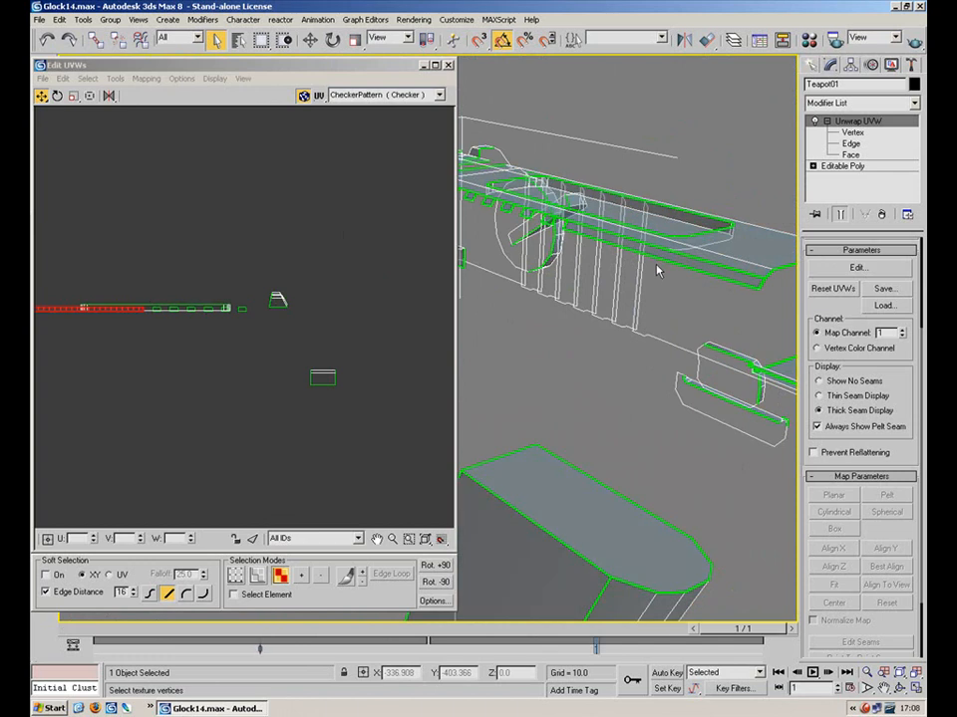
# Return to face mode and select the long left UV strip in the layout
pyautogui.moveTo(363, 216); pyautogui.dragTo(74, 498)
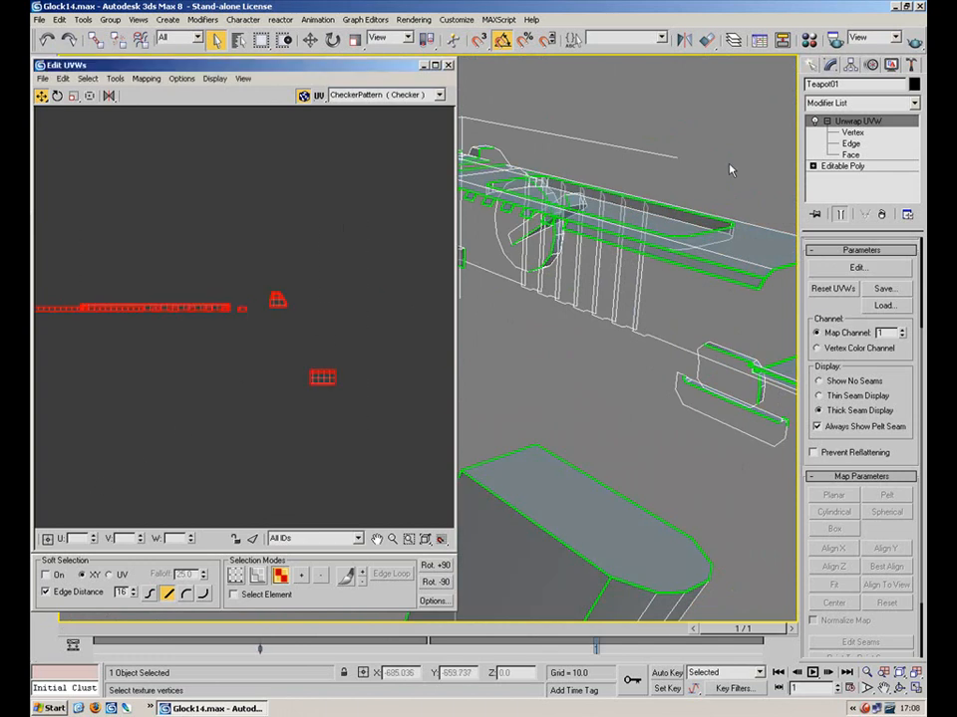
pyautogui.click(869, 156)
pyautogui.moveTo(405, 245); pyautogui.dragTo(187, 476)
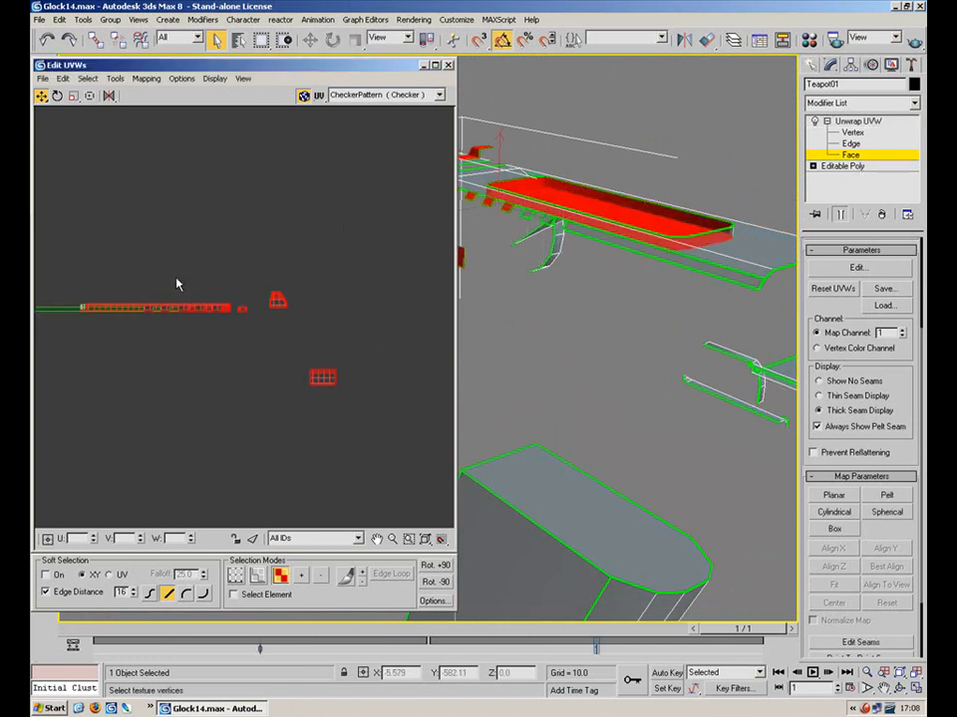
pyautogui.click(176, 295)
pyautogui.moveTo(143, 320); pyautogui.dragTo(147, 326)
pyautogui.moveTo(179, 267); pyautogui.dragTo(282, 284, button='middle')
pyautogui.moveTo(165, 291); pyautogui.dragTo(151, 366)
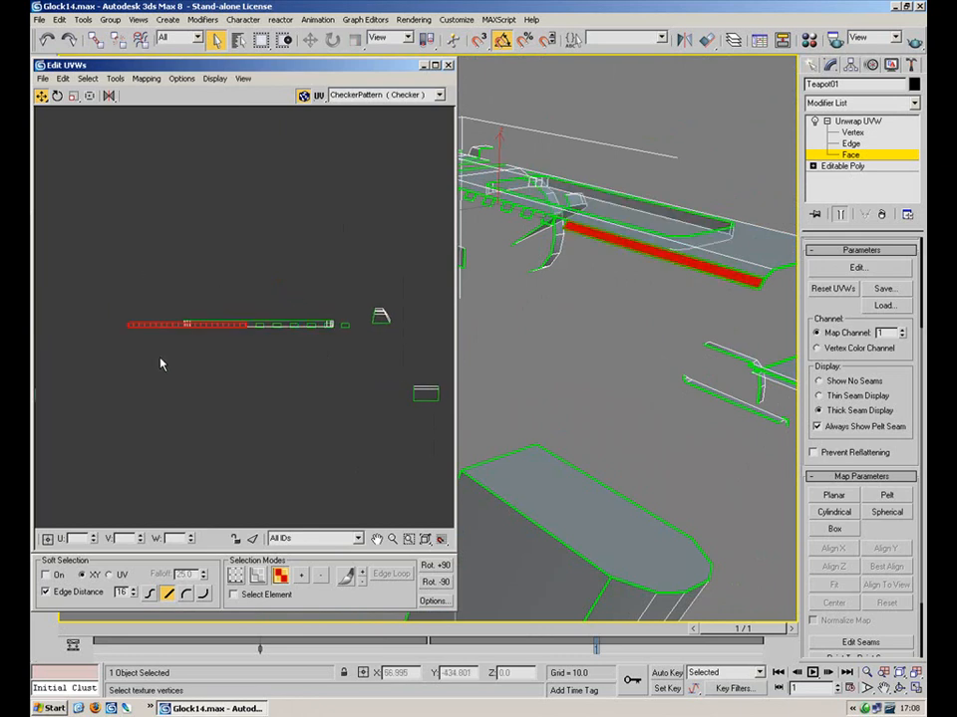
# Select the slide's flat top recess face, viewed from above
pyautogui.keyDown('alt'); pyautogui.moveTo(610, 416); pyautogui.dragTo(527, 284, button='middle'); pyautogui.keyUp('alt')
pyautogui.click(629, 341)
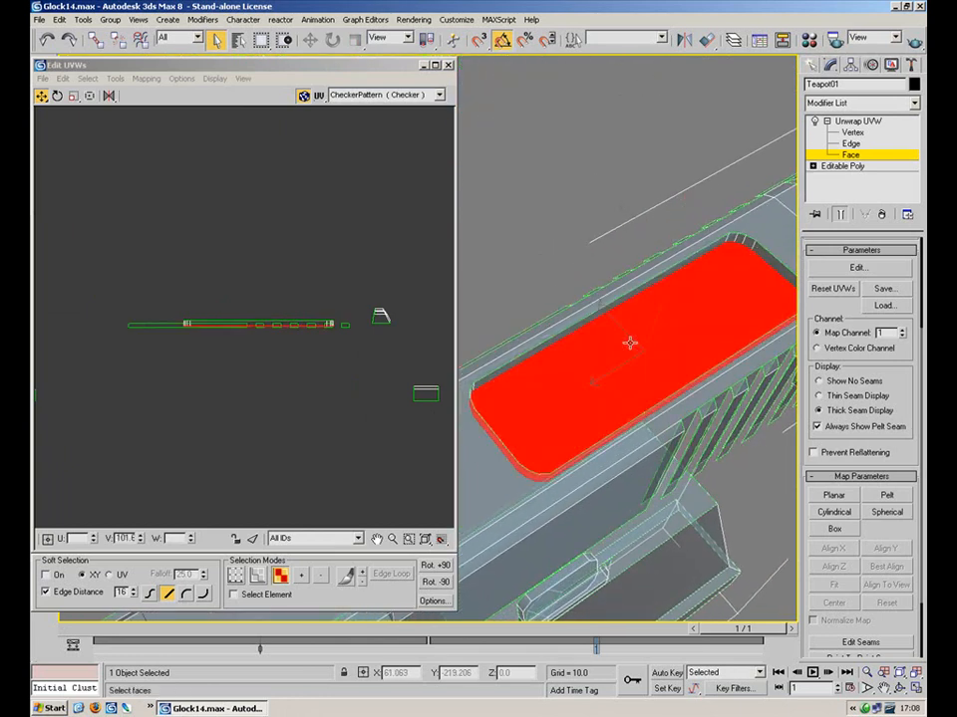
pyautogui.moveTo(271, 197); pyautogui.dragTo(251, 432, button='middle')
pyautogui.scroll(-6, 263, 384)
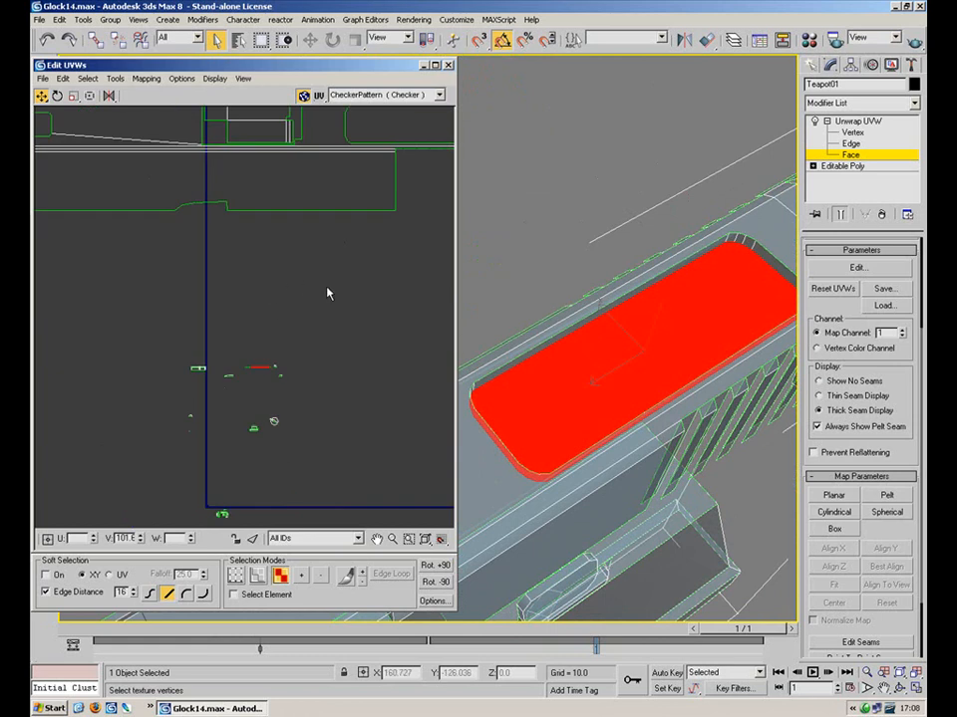
# Add the recess side-wall faces, minimize Edit UVWs, and orbit and zoom onto the red recess
pyautogui.keyDown('ctrl'); pyautogui.click(571, 328); pyautogui.keyUp('ctrl')
pyautogui.click(423, 65)
pyautogui.keyDown('alt'); pyautogui.moveTo(513, 299); pyautogui.dragTo(357, 168, button='middle'); pyautogui.keyUp('alt')
pyautogui.scroll(3, 389, 228)
# Select the slide's recess end-wall and wide faces and give them a Z-aligned planar map
pyautogui.keyDown('ctrl'); pyautogui.click(352, 149); pyautogui.keyUp('ctrl')
pyautogui.keyDown('ctrl'); pyautogui.click(368, 149); pyautogui.keyUp('ctrl')
pyautogui.keyDown('ctrl'); pyautogui.click(407, 152); pyautogui.keyUp('ctrl')
pyautogui.keyDown('ctrl'); pyautogui.click(452, 161); pyautogui.keyUp('ctrl')
pyautogui.keyDown('ctrl'); pyautogui.click(445, 160); pyautogui.keyUp('ctrl')
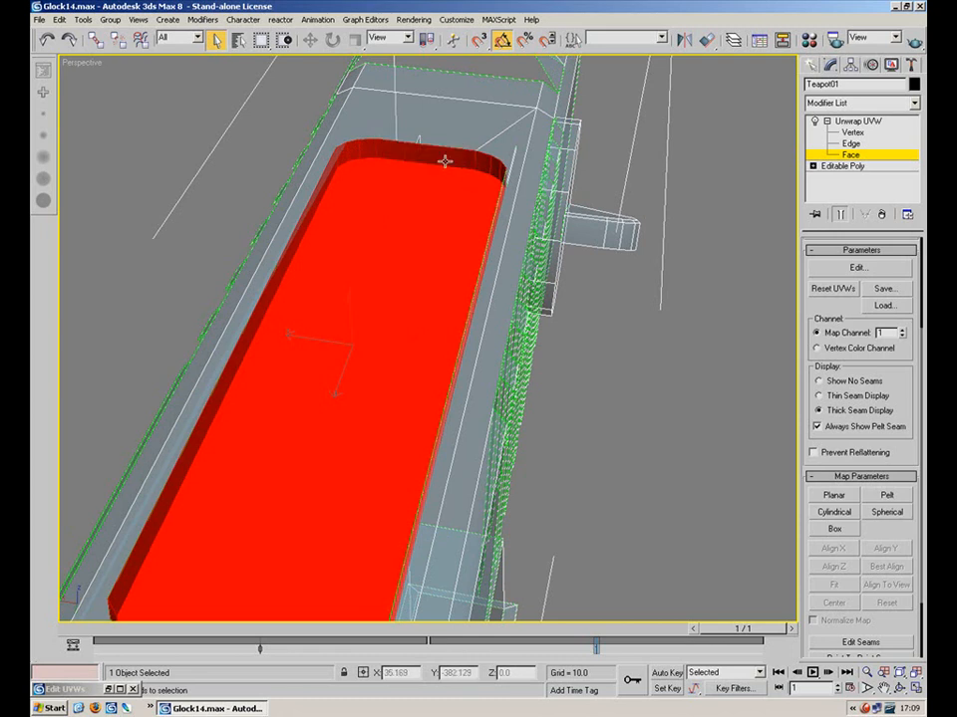
pyautogui.click(834, 496)
pyautogui.click(835, 567)
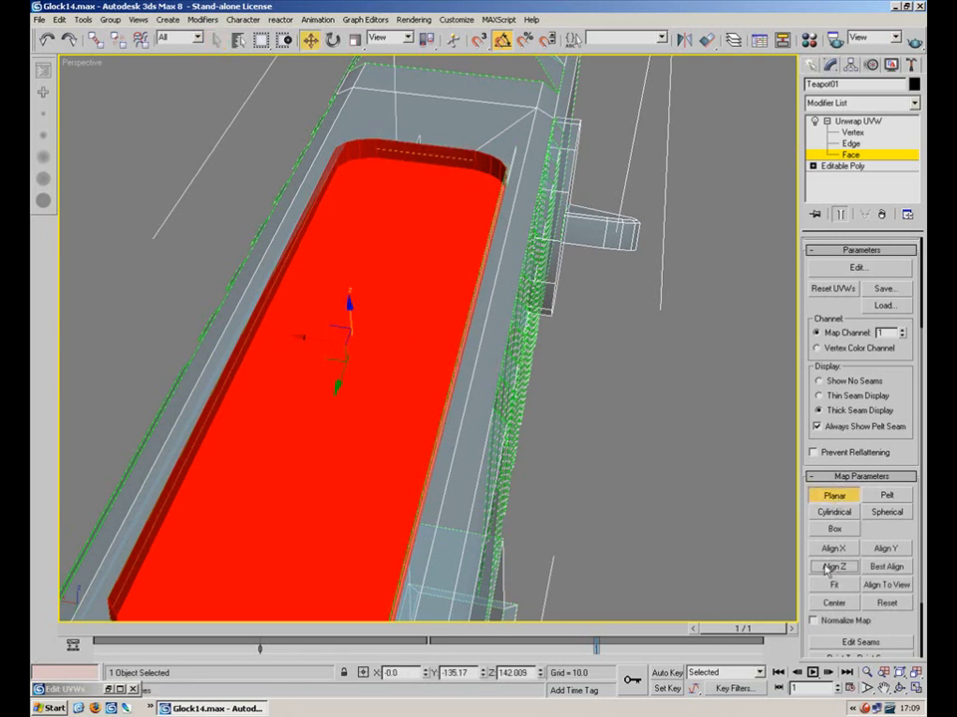
pyautogui.click(884, 269)
pyautogui.scroll(-4, 327, 344)
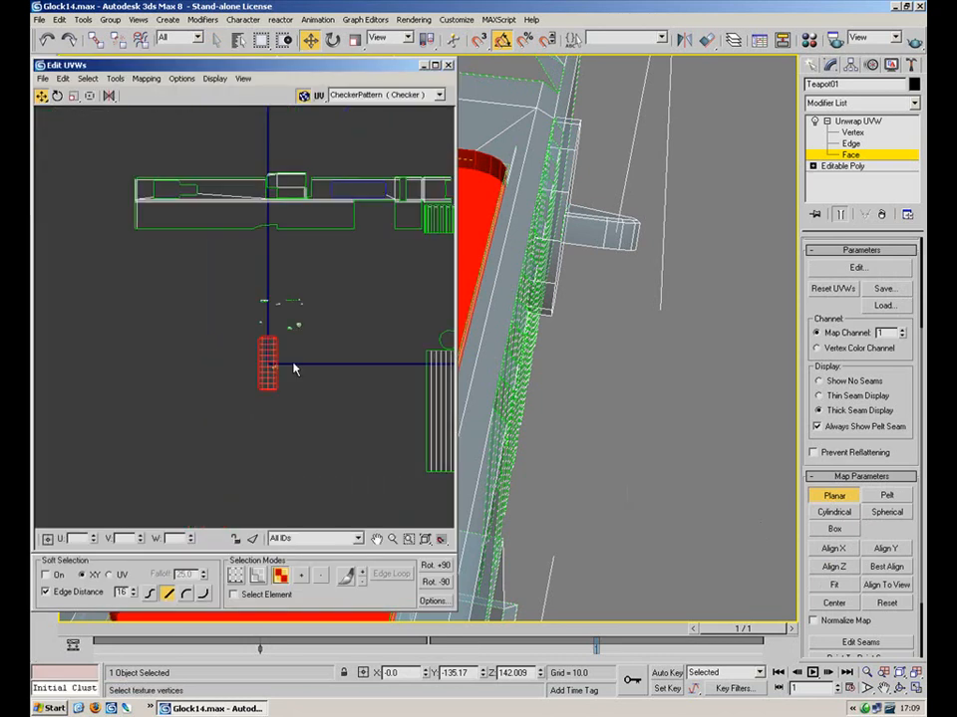
pyautogui.scroll(3, 266, 352)
pyautogui.click(829, 495)
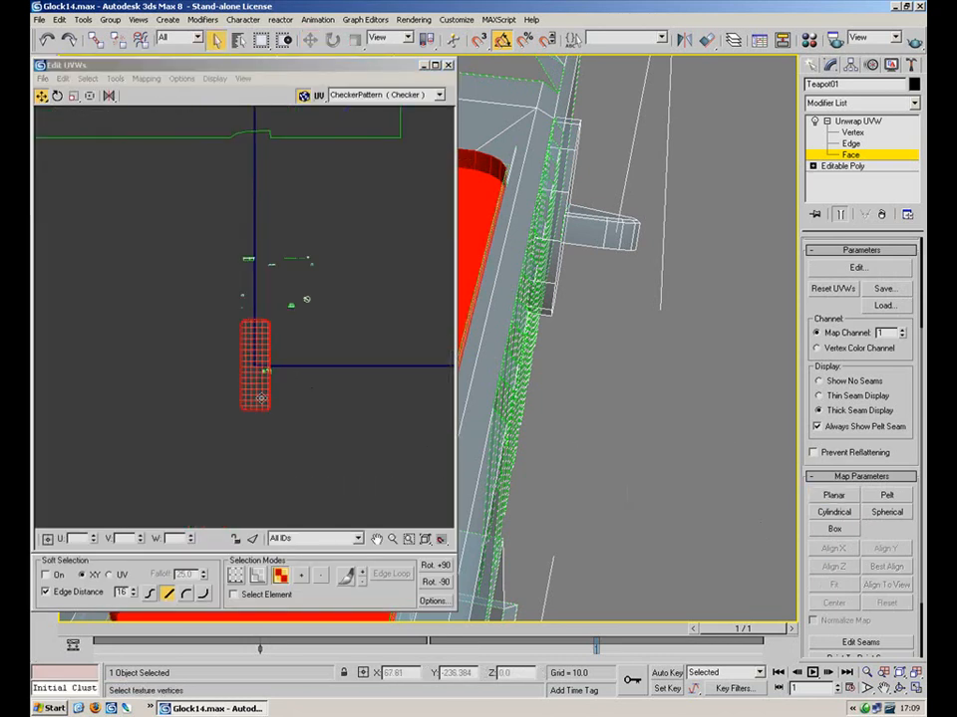
# Move the recess UV shell to the left and scale it narrower
pyautogui.moveTo(260, 395); pyautogui.dragTo(167, 377)
pyautogui.click(218, 370)
pyautogui.moveTo(271, 331); pyautogui.dragTo(385, 322, button='middle')
pyautogui.scroll(3, 383, 322)
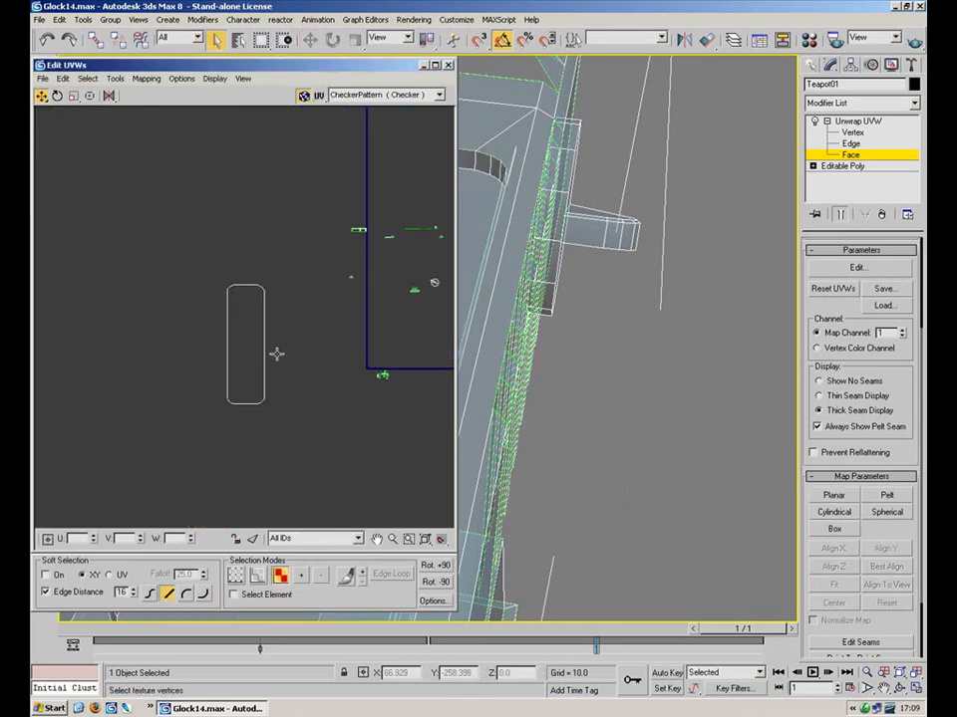
pyautogui.click(237, 341)
pyautogui.moveTo(572, 274); pyautogui.dragTo(629, 282, button='middle')
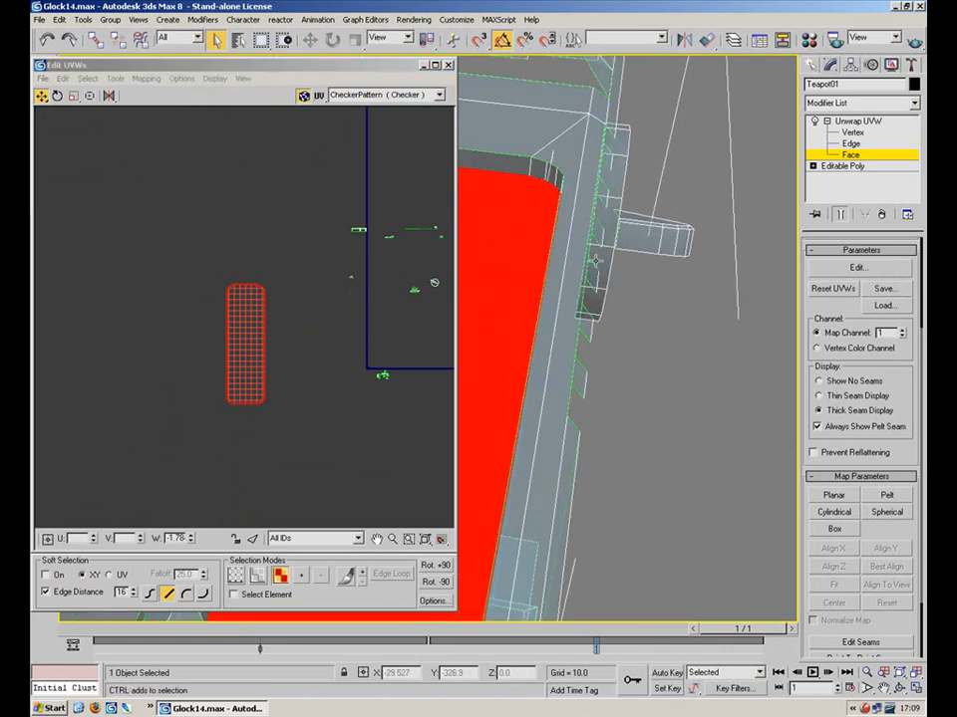
pyautogui.click(72, 96)
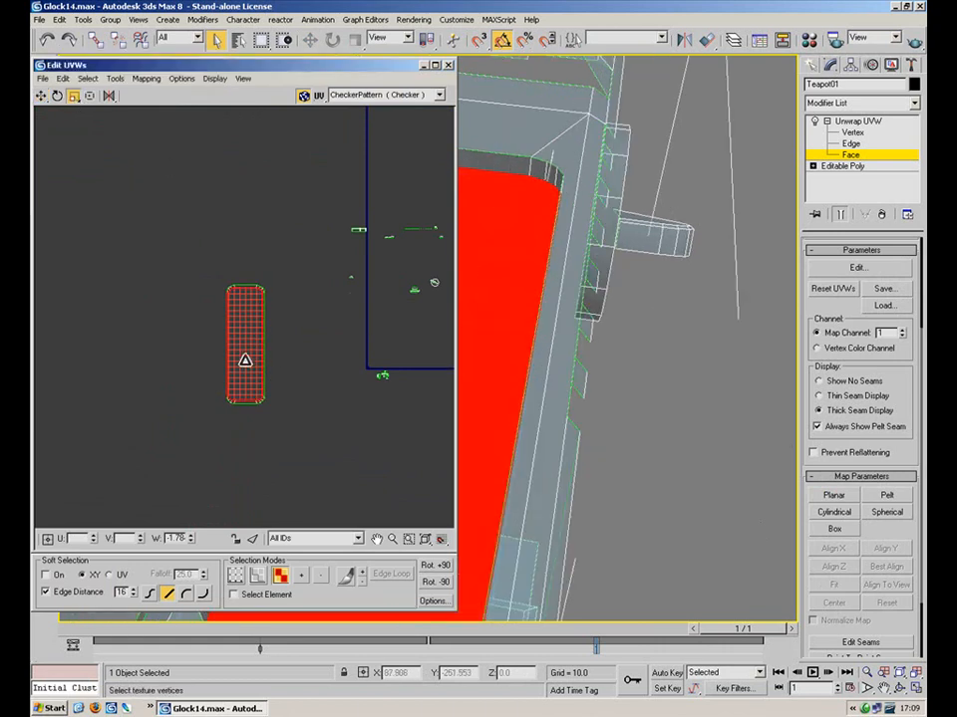
pyautogui.scroll(3, 249, 356)
pyautogui.moveTo(238, 370)
pyautogui.mouseDown()
pyautogui.moveTo(248, 372)
pyautogui.moveTo(238, 368)
pyautogui.mouseUp()
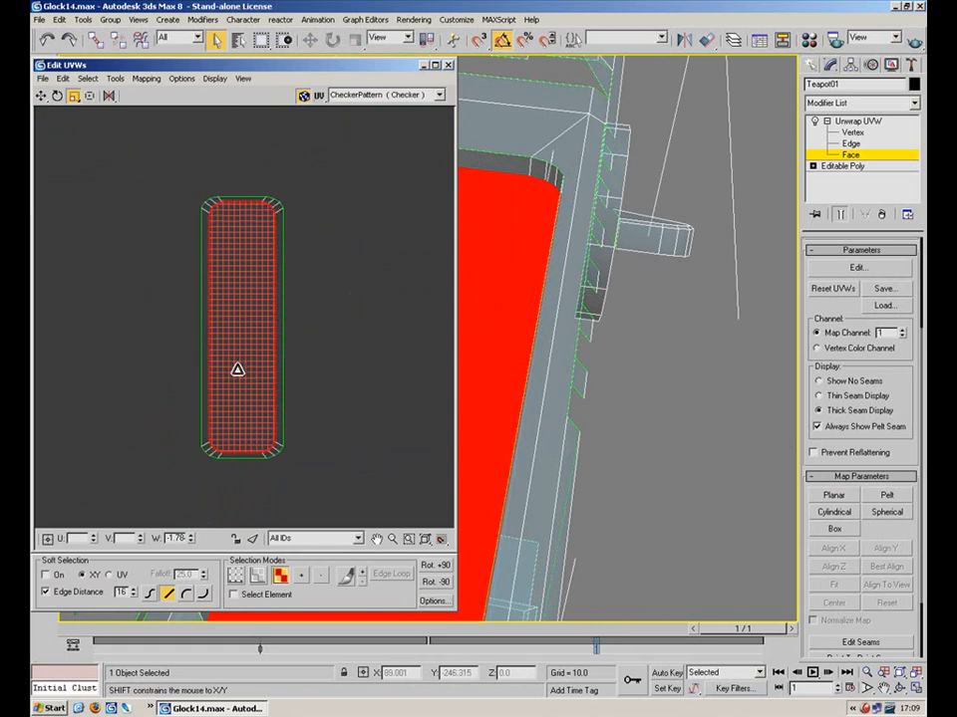
pyautogui.click(315, 177)
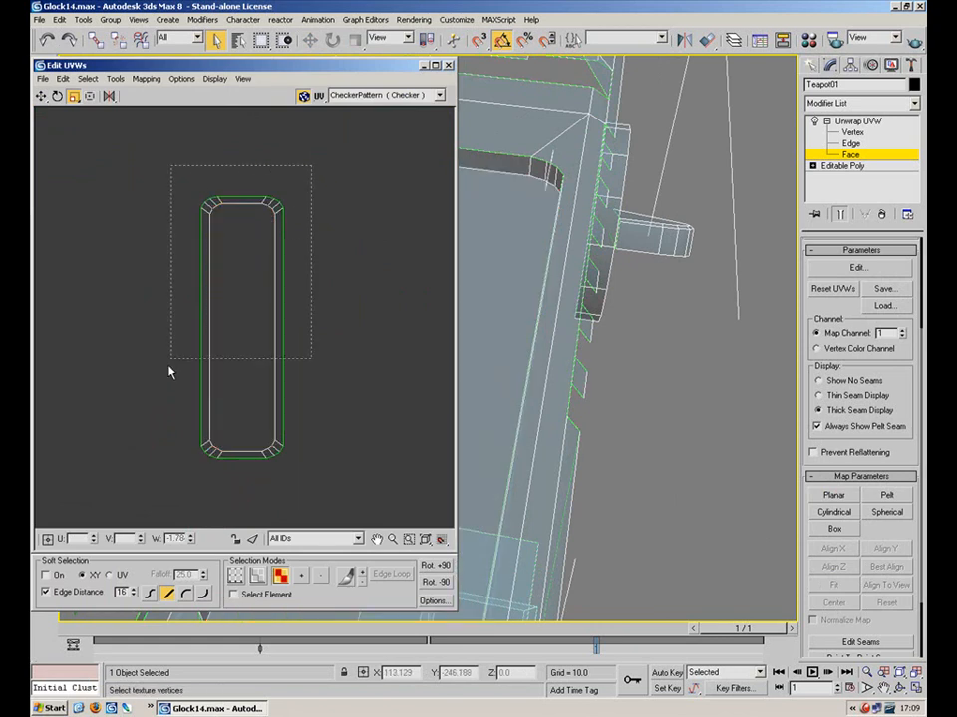
pyautogui.click(260, 342)
pyautogui.scroll(-3, 192, 365)
# Move the recess shell up and right toward the slide layout
pyautogui.click(41, 96)
pyautogui.moveTo(207, 384); pyautogui.dragTo(236, 199)
pyautogui.moveTo(272, 246); pyautogui.dragTo(180, 440, button='middle')
pyautogui.scroll(-4, 179, 441)
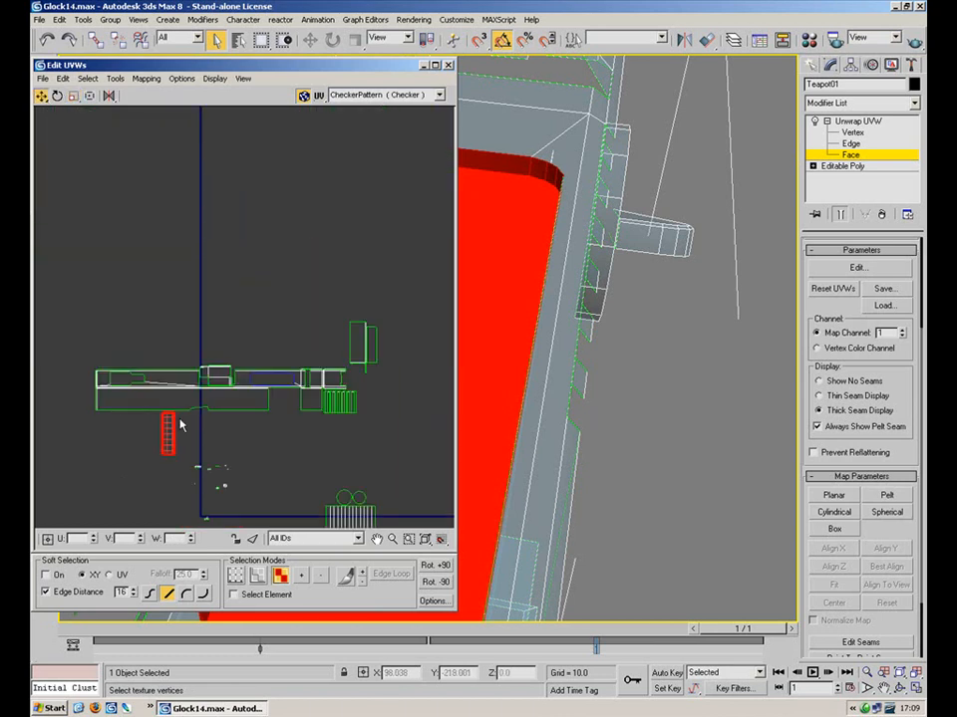
pyautogui.moveTo(171, 426); pyautogui.dragTo(267, 348)
pyautogui.scroll(5, 279, 357)
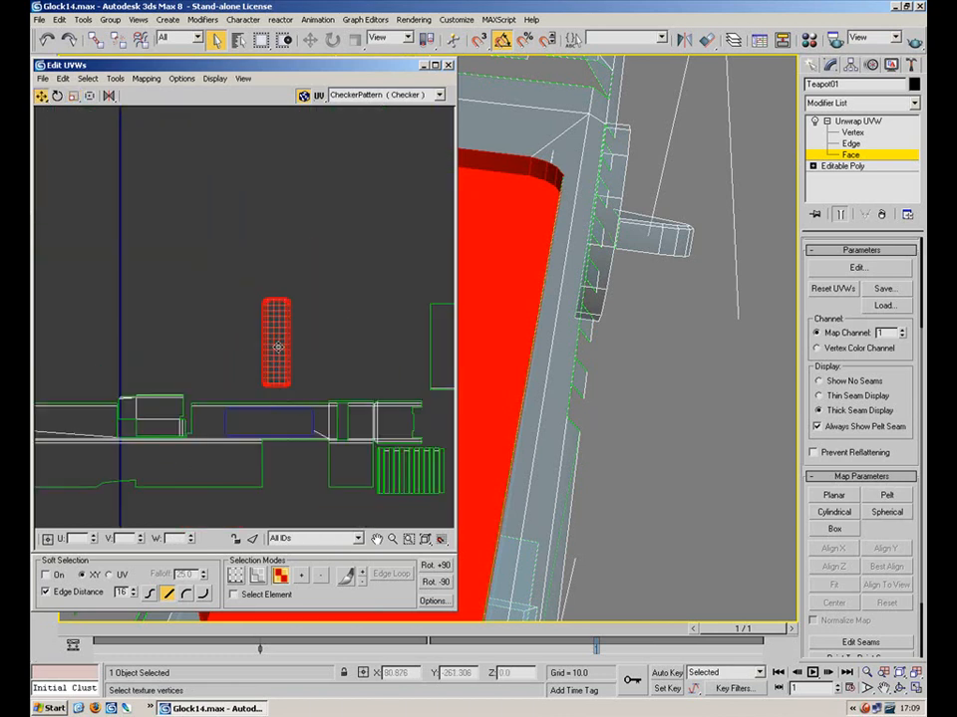
pyautogui.moveTo(275, 335); pyautogui.dragTo(275, 266, button='middle')
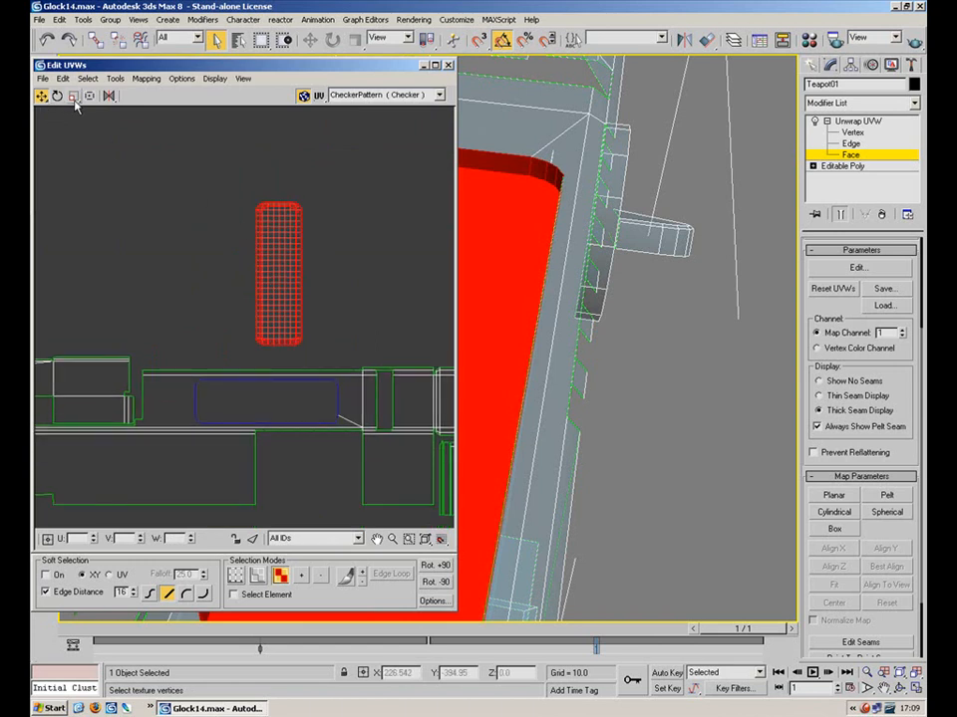
# Rotate the recess shell horizontal, shrink it, and fit it inside its slot outline
pyautogui.moveTo(192, 208); pyautogui.dragTo(246, 143)
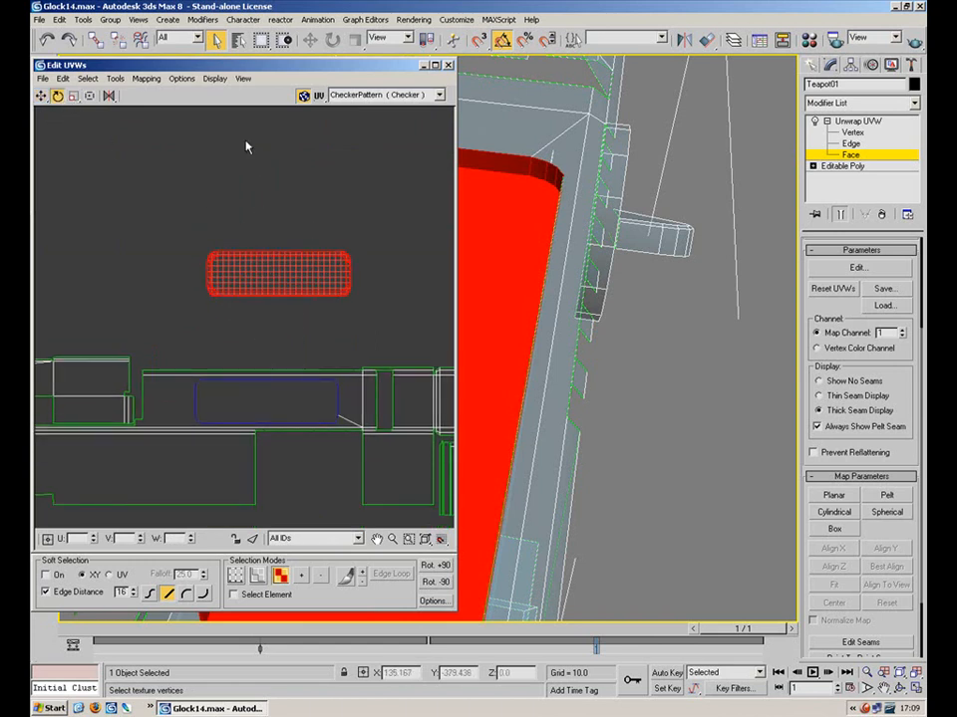
pyautogui.click(76, 96)
pyautogui.moveTo(260, 273); pyautogui.dragTo(245, 404)
pyautogui.click(42, 97)
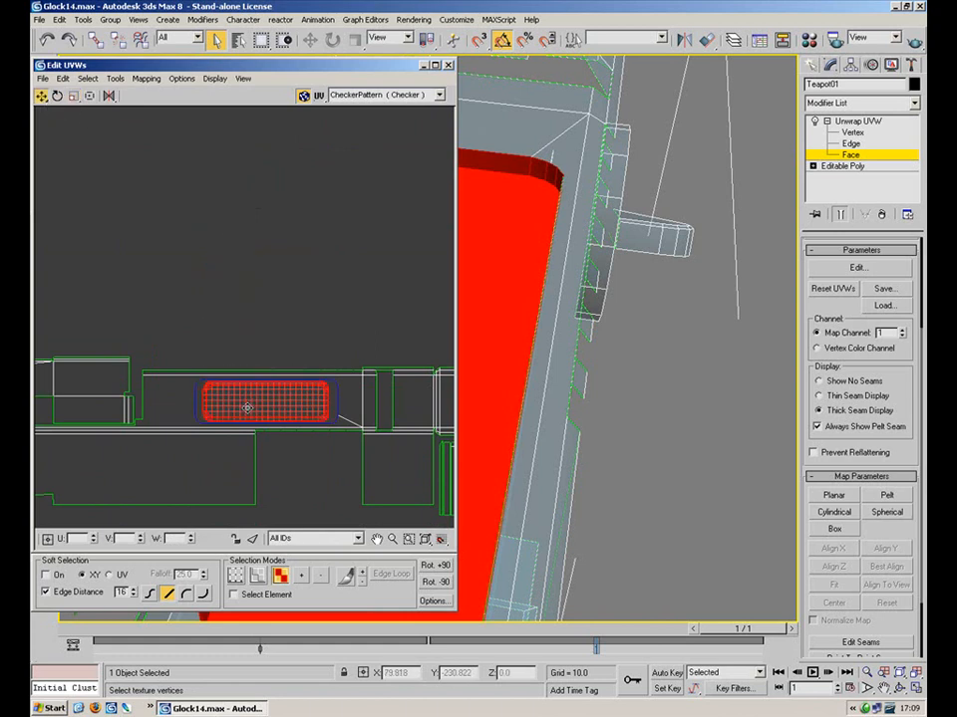
pyautogui.scroll(5, 246, 404)
pyautogui.moveTo(195, 405); pyautogui.dragTo(180, 399, button='middle')
pyautogui.moveTo(196, 381); pyautogui.dragTo(183, 381)
# Deselect the placed shell and zoom out to view the whole UV layout
pyautogui.click(191, 233)
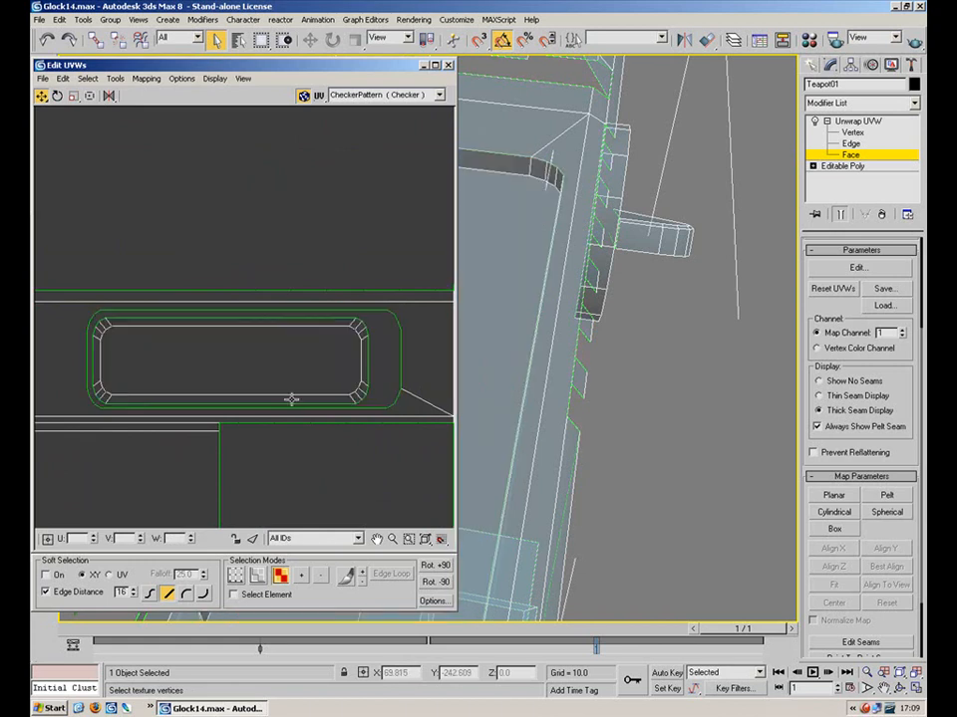
pyautogui.moveTo(276, 457); pyautogui.dragTo(250, 407, button='middle')
pyautogui.scroll(-4, 249, 405)
pyautogui.moveTo(303, 435); pyautogui.dragTo(373, 260, button='middle')
pyautogui.scroll(-2, 374, 260)
pyautogui.scroll(10, 324, 352)
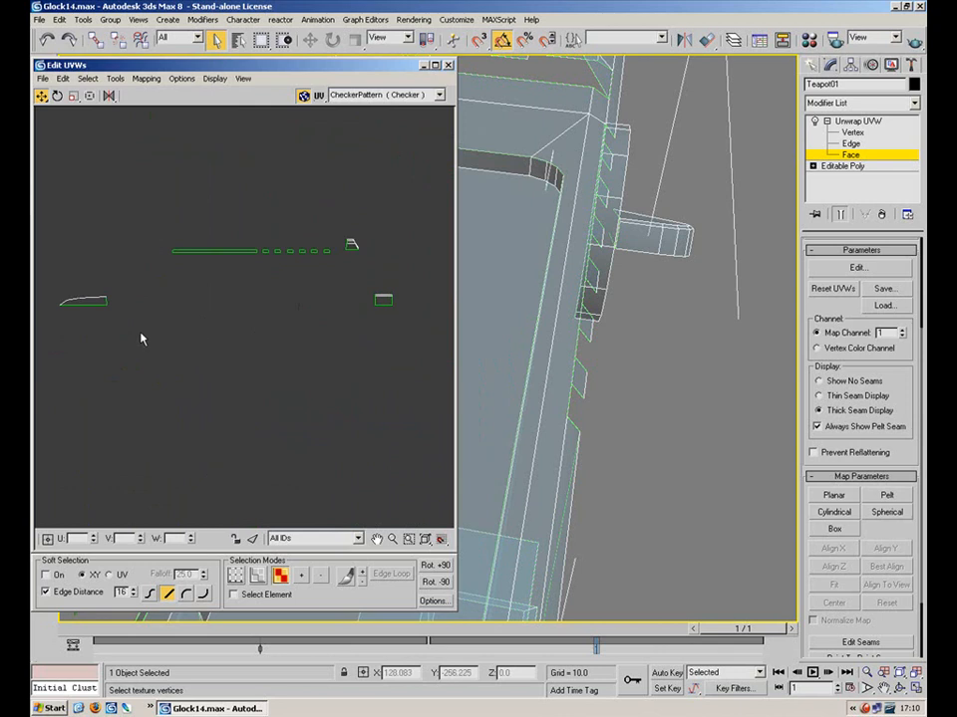
# Select the small UV shell and orbit to view the slide's front end
pyautogui.moveTo(167, 324); pyautogui.dragTo(146, 350, button='middle')
pyautogui.scroll(2, 336, 342)
pyautogui.moveTo(362, 342); pyautogui.dragTo(361, 340)
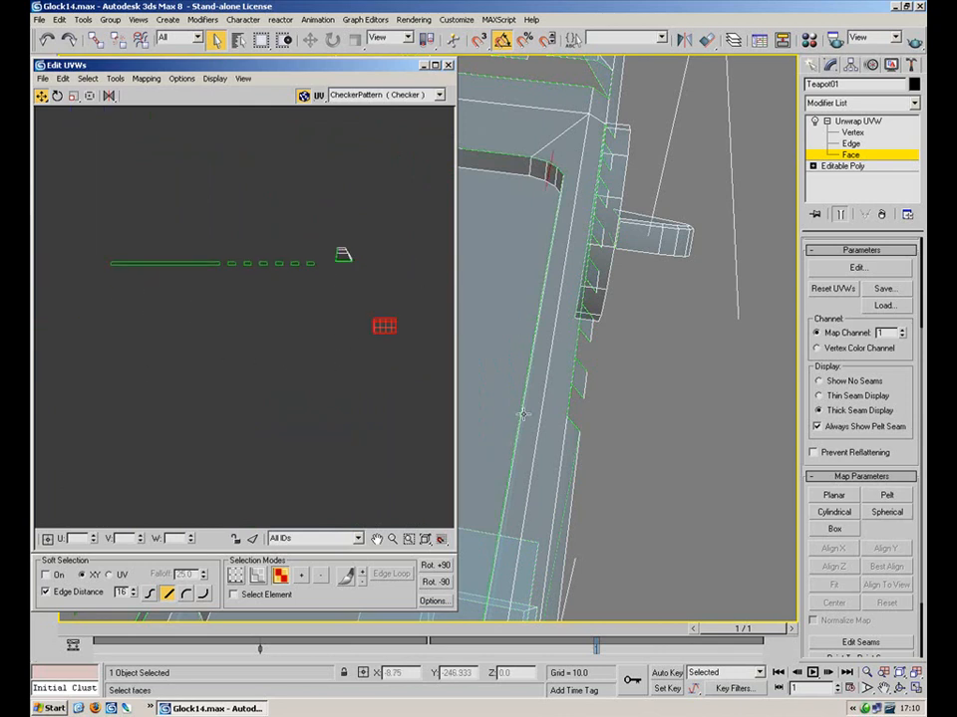
pyautogui.moveTo(536, 297); pyautogui.dragTo(619, 351, button='middle')
pyautogui.keyDown('alt'); pyautogui.moveTo(561, 351); pyautogui.dragTo(694, 344, button='middle'); pyautogui.keyUp('alt')
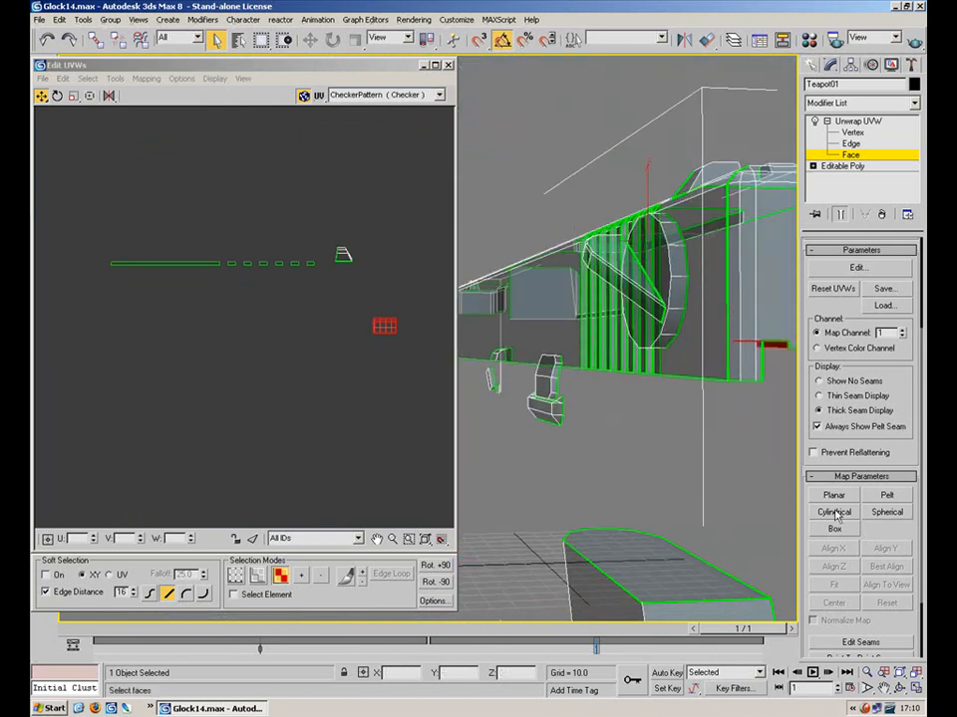
# Planar-map the small part aligned to Z and move its flattened grid up and left
pyautogui.click(827, 498)
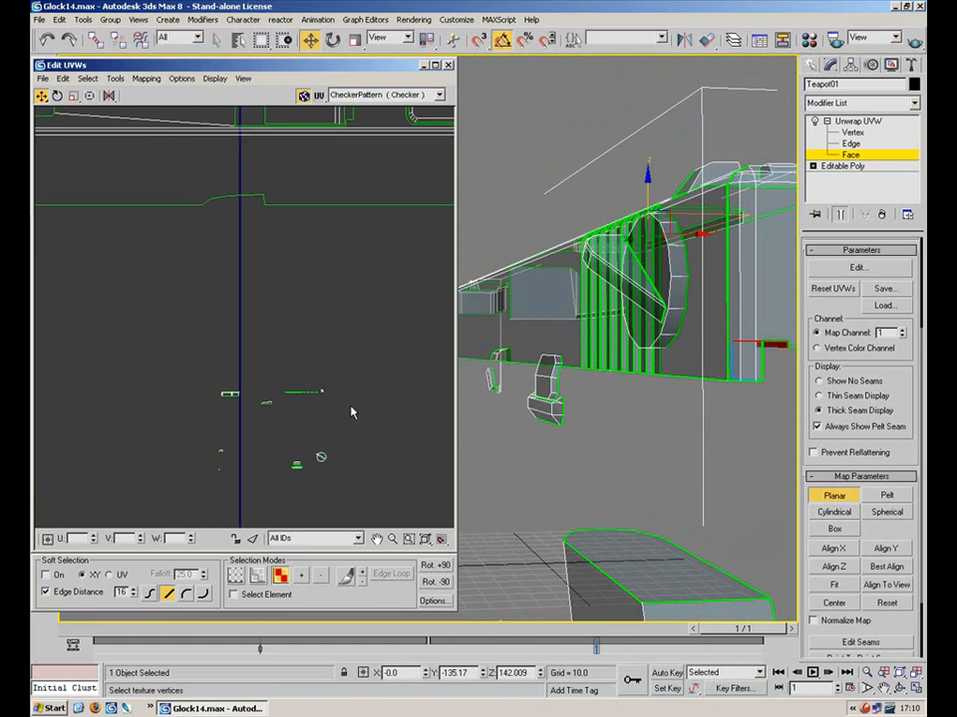
pyautogui.click(842, 565)
pyautogui.moveTo(286, 364); pyautogui.dragTo(309, 164, button='middle')
pyautogui.scroll(4, 312, 325)
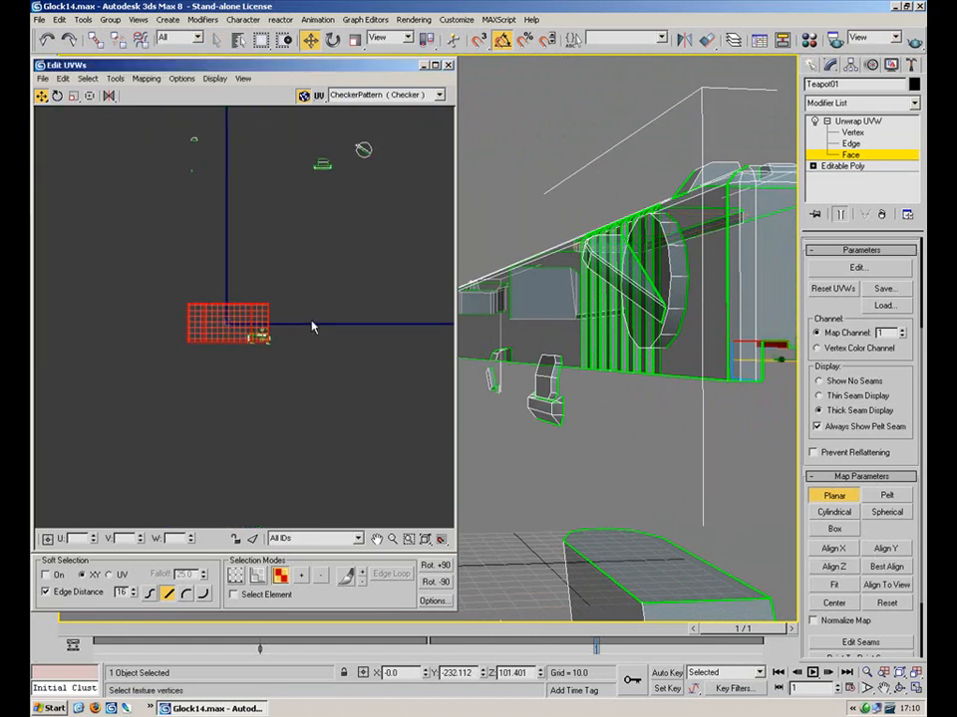
pyautogui.click(828, 493)
pyautogui.moveTo(169, 336); pyautogui.dragTo(121, 256)
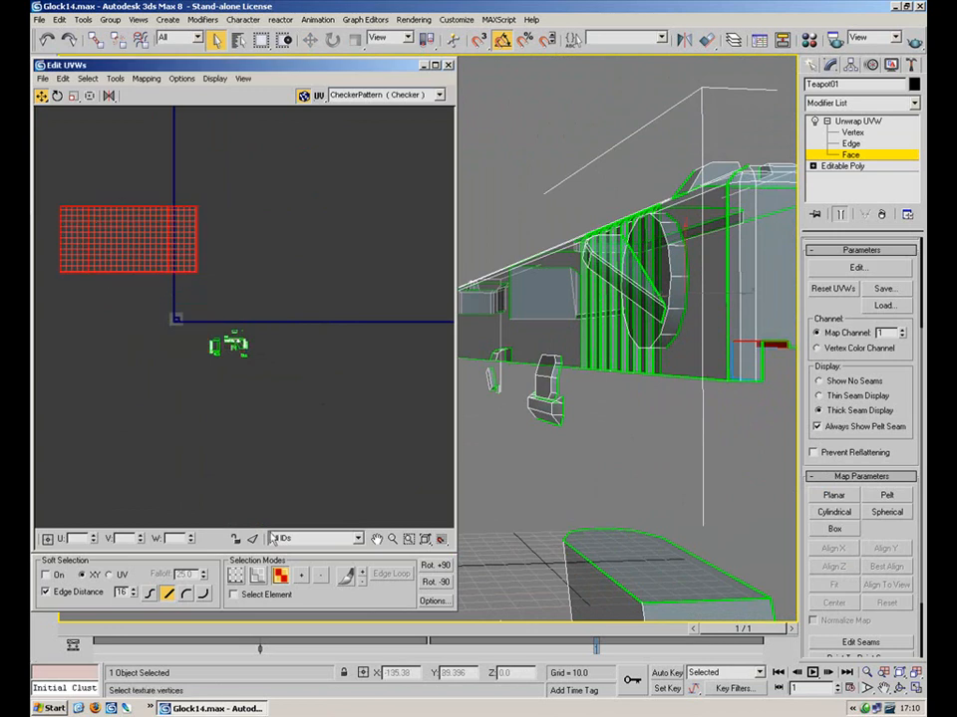
pyautogui.click(269, 295)
pyautogui.scroll(5, 314, 368)
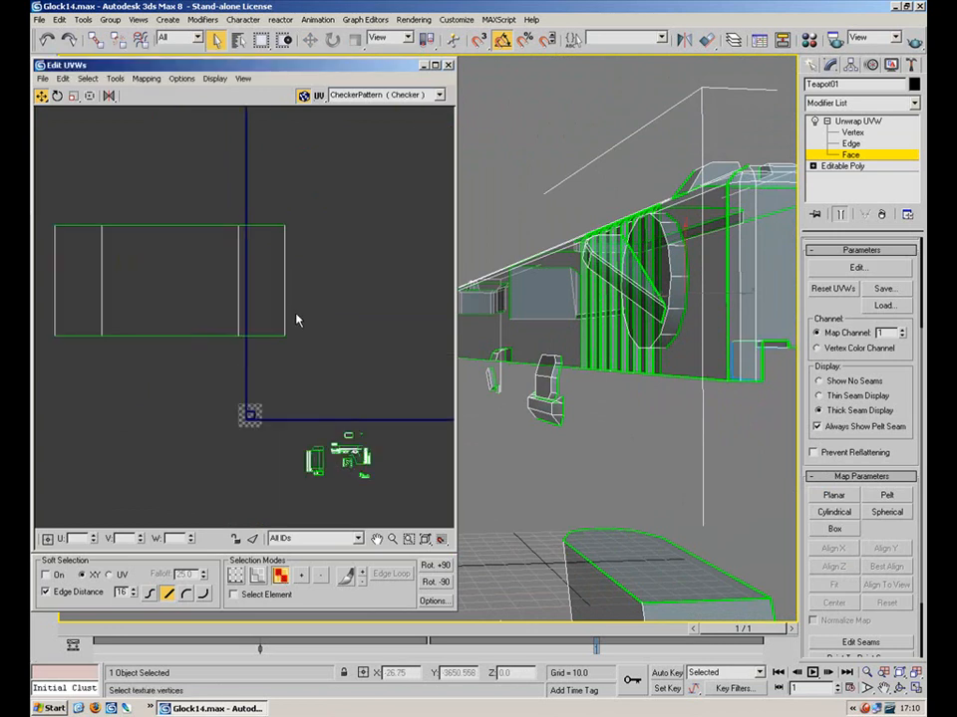
# Switch to Edge mode and pick the rectangle's left edge
pyautogui.press('2')
pyautogui.keyDown('alt'); pyautogui.moveTo(673, 341); pyautogui.dragTo(544, 298, button='middle'); pyautogui.keyUp('alt')
pyautogui.click(473, 372)
pyautogui.keyDown('alt'); pyautogui.moveTo(640, 346); pyautogui.dragTo(654, 311, button='middle'); pyautogui.keyUp('alt')
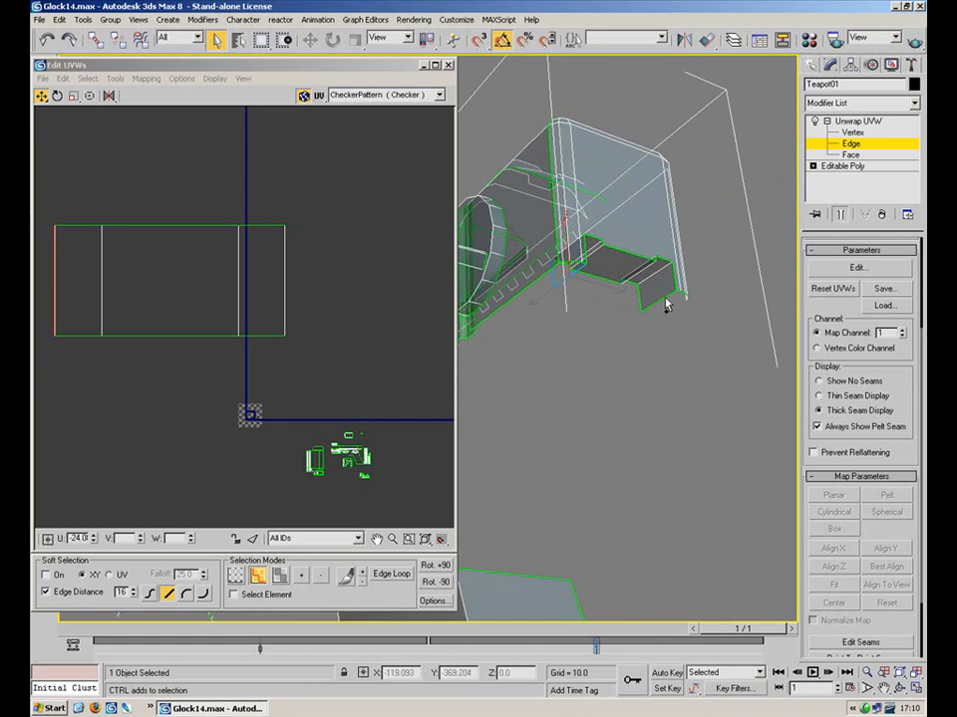
# Widen the rectangle by scaling its left and right edges, then select its face in Face mode
pyautogui.click(664, 303)
pyautogui.keyDown('alt'); pyautogui.moveTo(668, 305); pyautogui.dragTo(572, 276, button='middle'); pyautogui.keyUp('alt')
pyautogui.keyDown('ctrl'); pyautogui.click(561, 267); pyautogui.keyUp('ctrl')
pyautogui.click(73, 96)
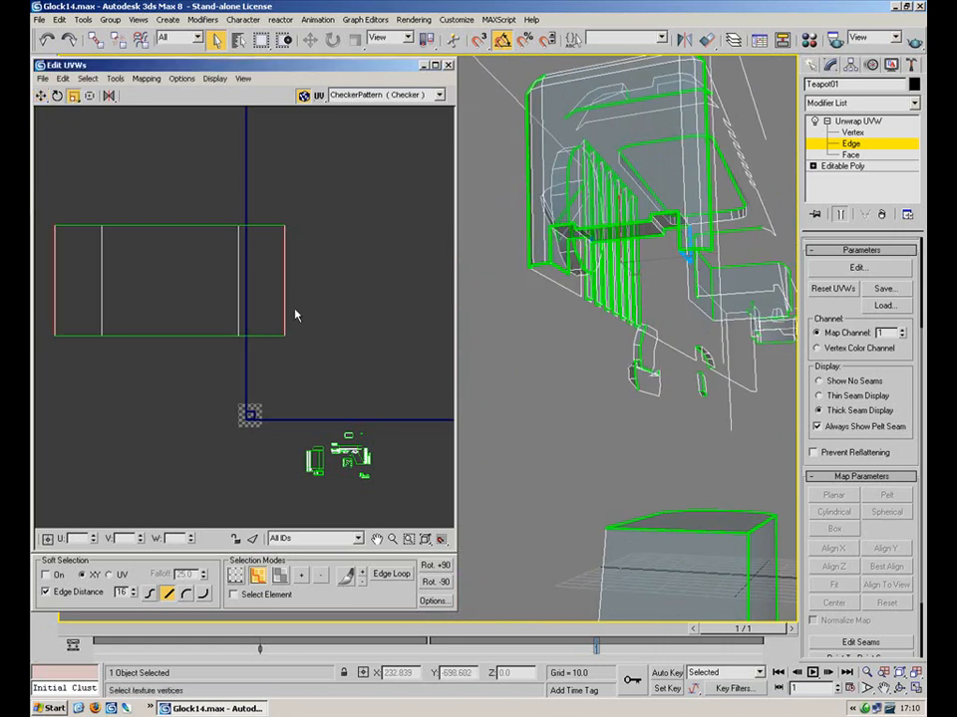
pyautogui.moveTo(284, 310); pyautogui.dragTo(264, 307)
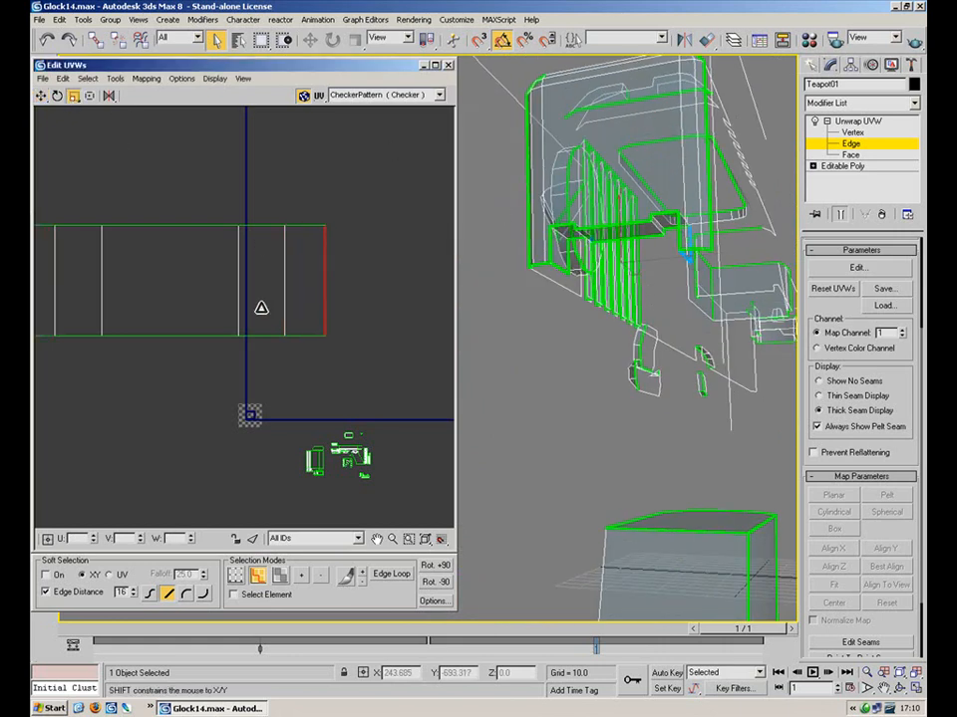
pyautogui.click(223, 251)
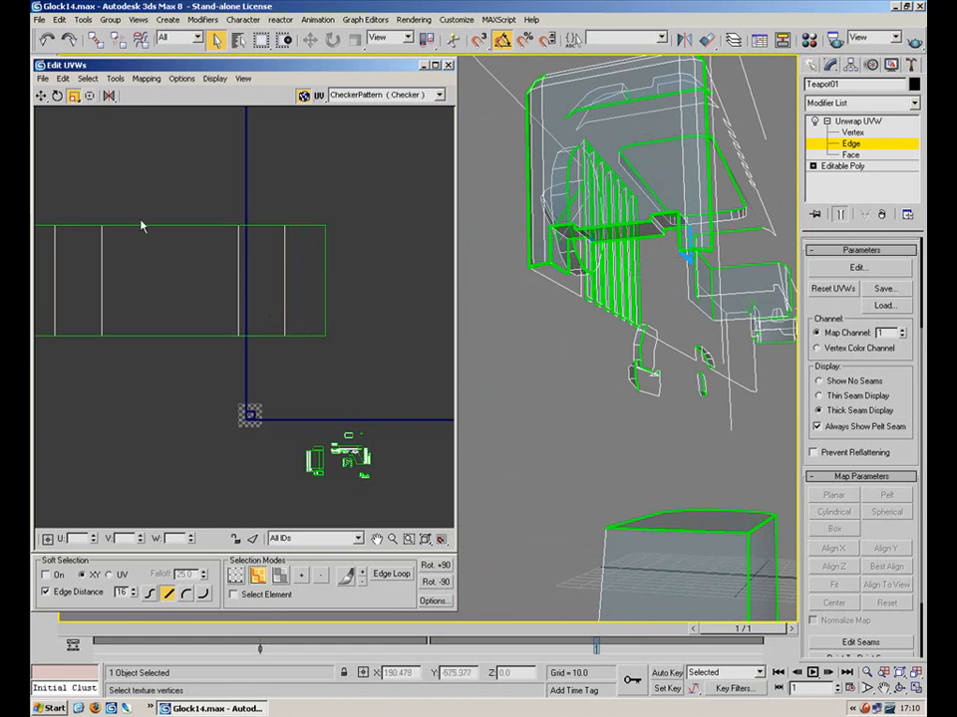
pyautogui.click(280, 575)
pyautogui.click(170, 277)
pyautogui.moveTo(170, 277); pyautogui.dragTo(241, 292, button='middle')
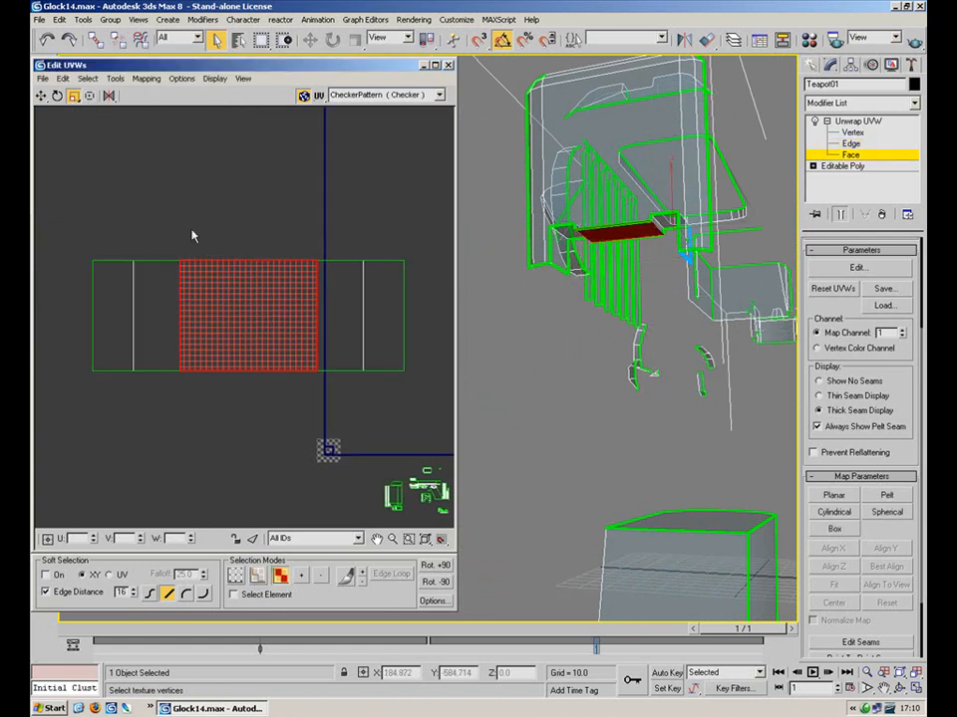
# Select the whole UV strip, narrow it, and scale it down uniformly
pyautogui.keyDown('shift'); pyautogui.moveTo(238, 306); pyautogui.dragTo(264, 315); pyautogui.keyUp('shift')
pyautogui.rightClick(240, 304)
pyautogui.click(425, 246)
pyautogui.moveTo(182, 382); pyautogui.dragTo(112, 394)
pyautogui.keyDown('shift'); pyautogui.moveTo(228, 337); pyautogui.dragTo(249, 335); pyautogui.keyUp('shift')
pyautogui.click(360, 204)
pyautogui.moveTo(332, 293); pyautogui.dragTo(130, 344)
pyautogui.moveTo(172, 324); pyautogui.dragTo(175, 428)
# Move the strip up and right toward the main UV layout
pyautogui.click(43, 99)
pyautogui.moveTo(267, 305); pyautogui.dragTo(416, 194)
pyautogui.moveTo(347, 280); pyautogui.dragTo(119, 528, button='middle')
pyautogui.scroll(-3, 120, 524)
pyautogui.moveTo(149, 498); pyautogui.dragTo(259, 327)
pyautogui.scroll(-3, 309, 354)
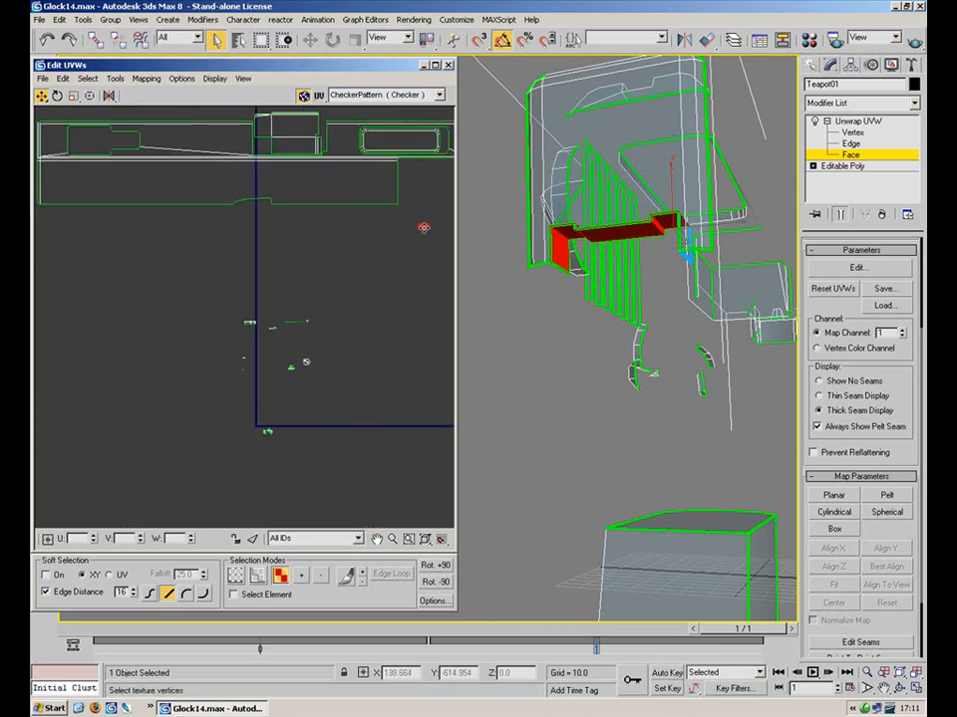
pyautogui.moveTo(422, 228); pyautogui.dragTo(299, 314, button='middle')
# Enlarge the red UV face, rotate it 90°, and fit it beside the slide strips
pyautogui.click(75, 96)
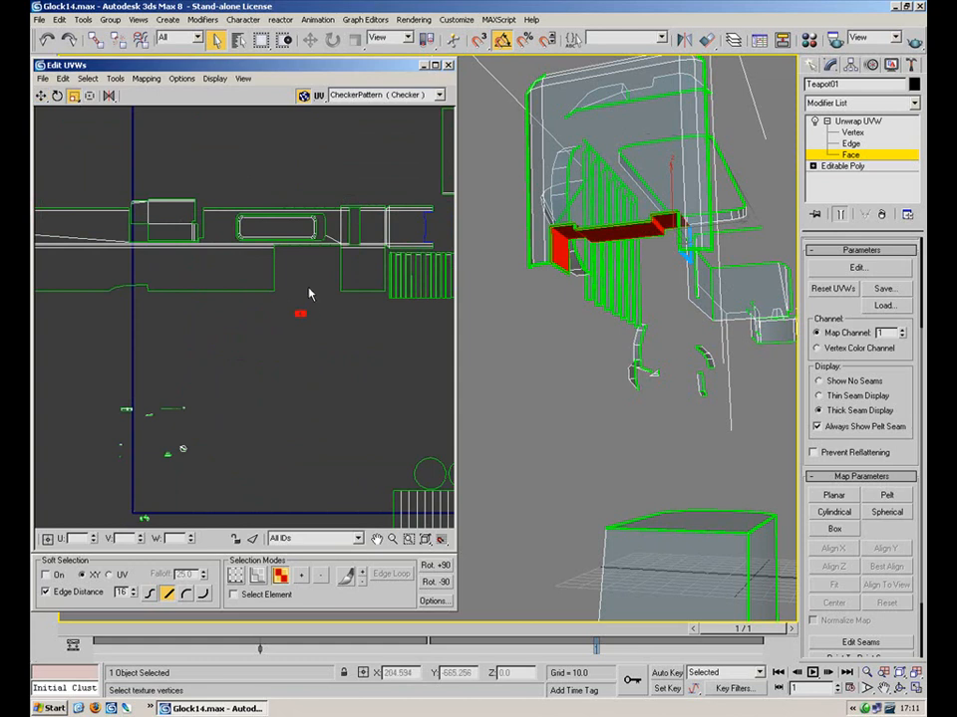
pyautogui.moveTo(303, 302); pyautogui.dragTo(306, 270)
pyautogui.moveTo(304, 314); pyautogui.dragTo(273, 188)
pyautogui.click(57, 95)
pyautogui.click(41, 98)
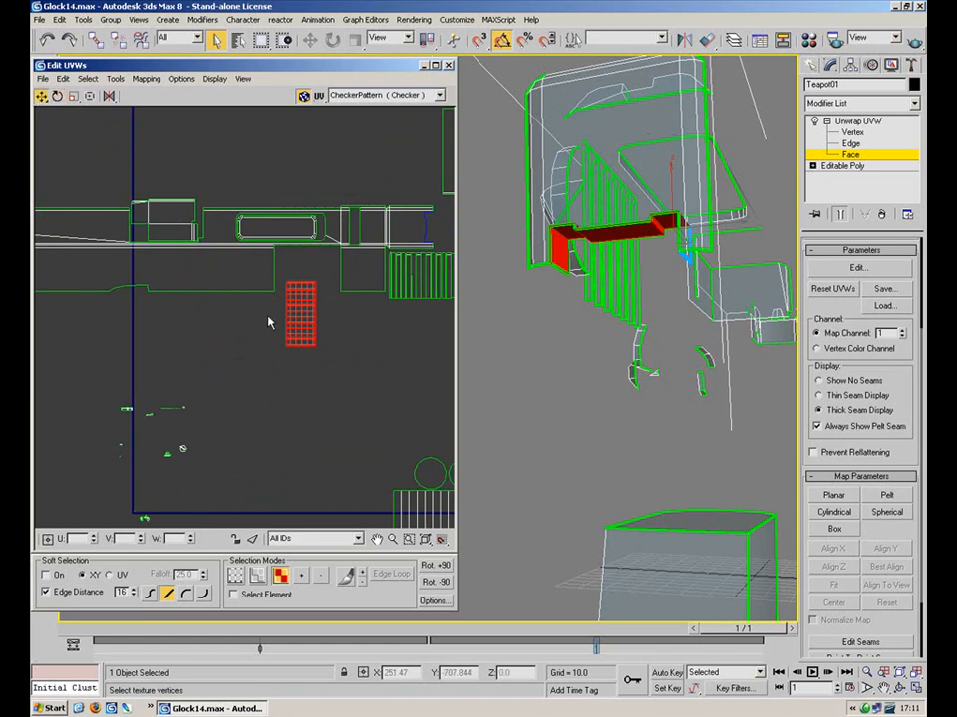
pyautogui.moveTo(293, 312); pyautogui.dragTo(443, 232)
pyautogui.moveTo(268, 271); pyautogui.dragTo(96, 327, button='middle')
pyautogui.scroll(3, 246, 314)
pyautogui.click(73, 96)
pyautogui.moveTo(284, 228); pyautogui.dragTo(290, 278)
pyautogui.click(41, 95)
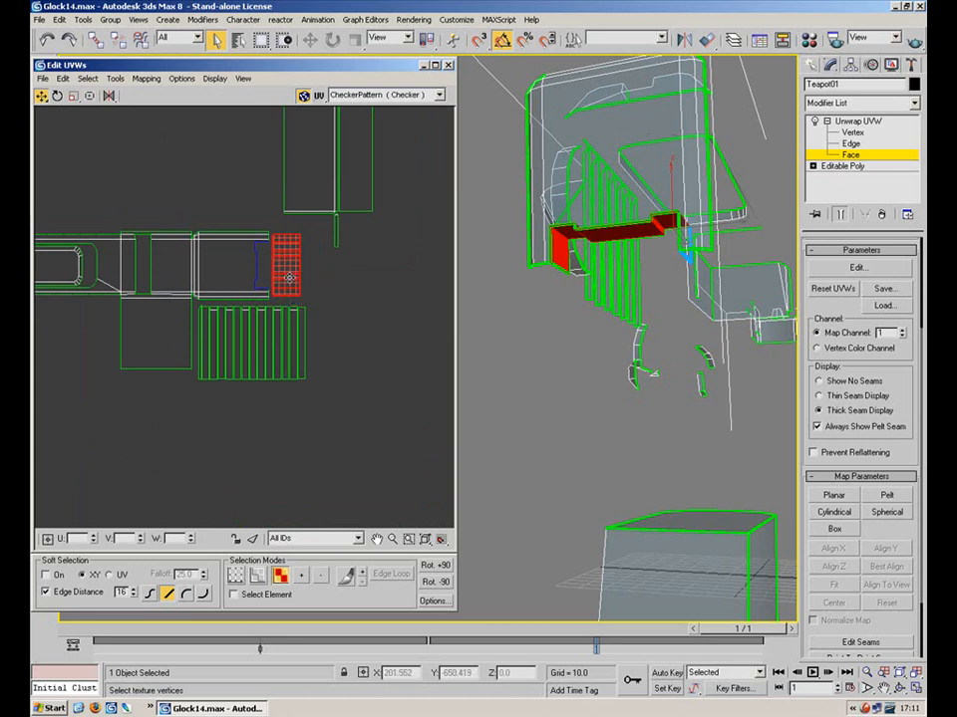
pyautogui.click(363, 349)
# Select the small green UV clusters, then deselect them
pyautogui.moveTo(196, 434); pyautogui.dragTo(240, 476, button='middle')
pyautogui.scroll(-5, 235, 476)
pyautogui.moveTo(295, 372); pyautogui.dragTo(418, 215, button='middle')
pyautogui.scroll(2, 345, 375)
pyautogui.scroll(4, 259, 409)
pyautogui.moveTo(203, 450); pyautogui.dragTo(280, 368, button='middle')
pyautogui.moveTo(261, 392); pyautogui.dragTo(174, 448)
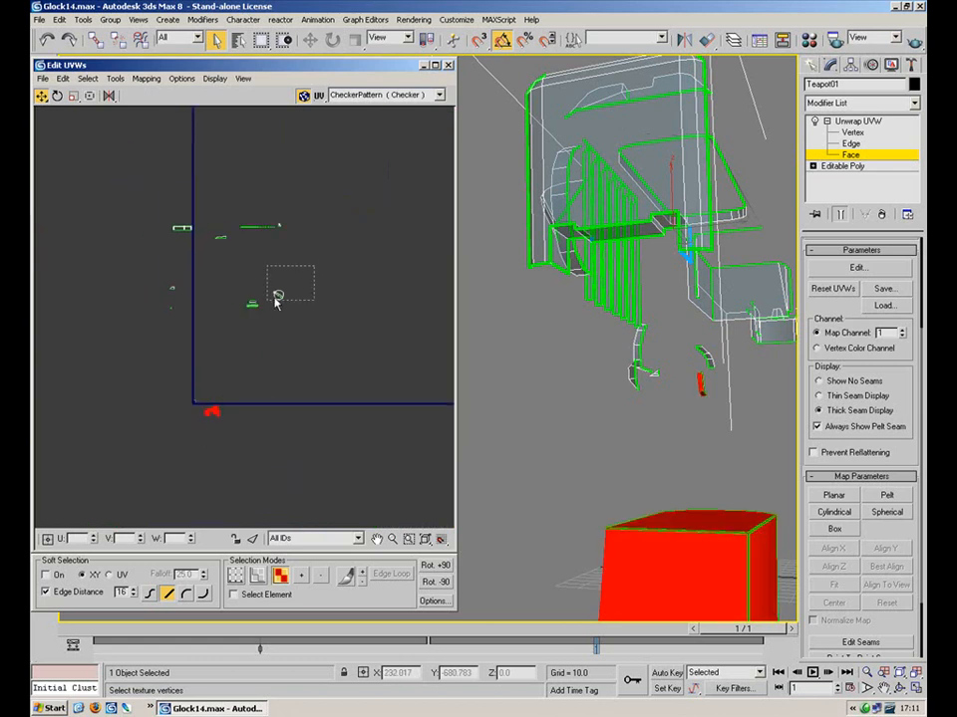
pyautogui.moveTo(308, 274); pyautogui.dragTo(232, 322)
pyautogui.moveTo(243, 255); pyautogui.dragTo(141, 324)
pyautogui.click(207, 331)
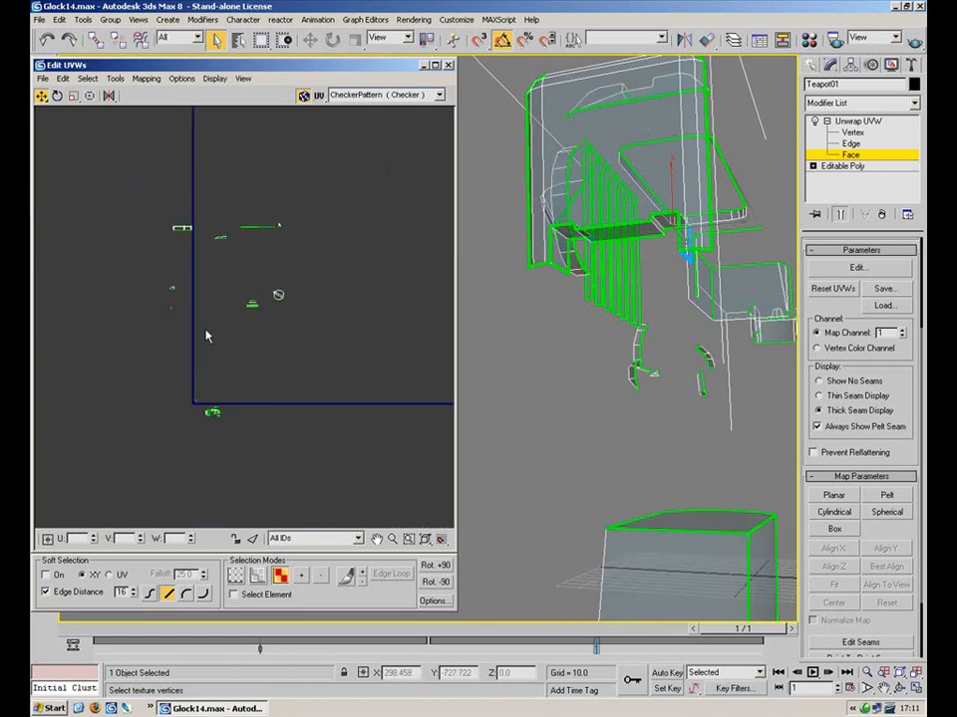
# Marquee-select the trapezoid UV cluster
pyautogui.scroll(4, 206, 331)
pyautogui.moveTo(326, 306); pyautogui.dragTo(420, 389, button='middle')
pyautogui.scroll(3, 393, 402)
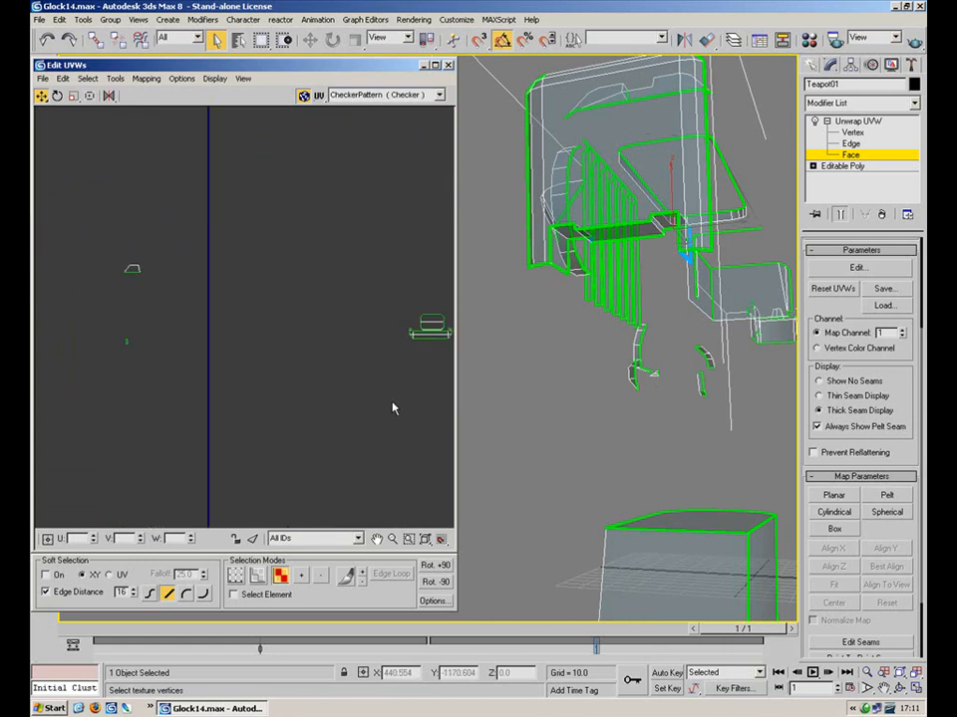
pyautogui.moveTo(172, 290); pyautogui.dragTo(405, 398, button='middle')
pyautogui.moveTo(346, 292); pyautogui.dragTo(208, 357)
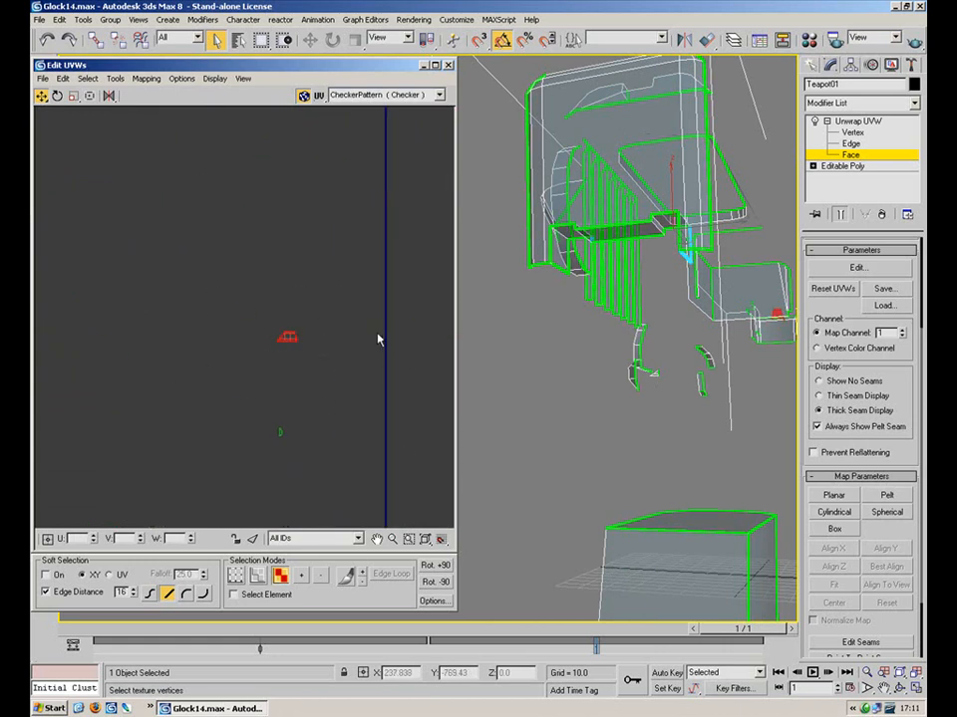
# Select the trapezoid UV face and apply Mapping > Flatten Mapping with OK
pyautogui.scroll(5, 299, 349)
pyautogui.click(173, 453)
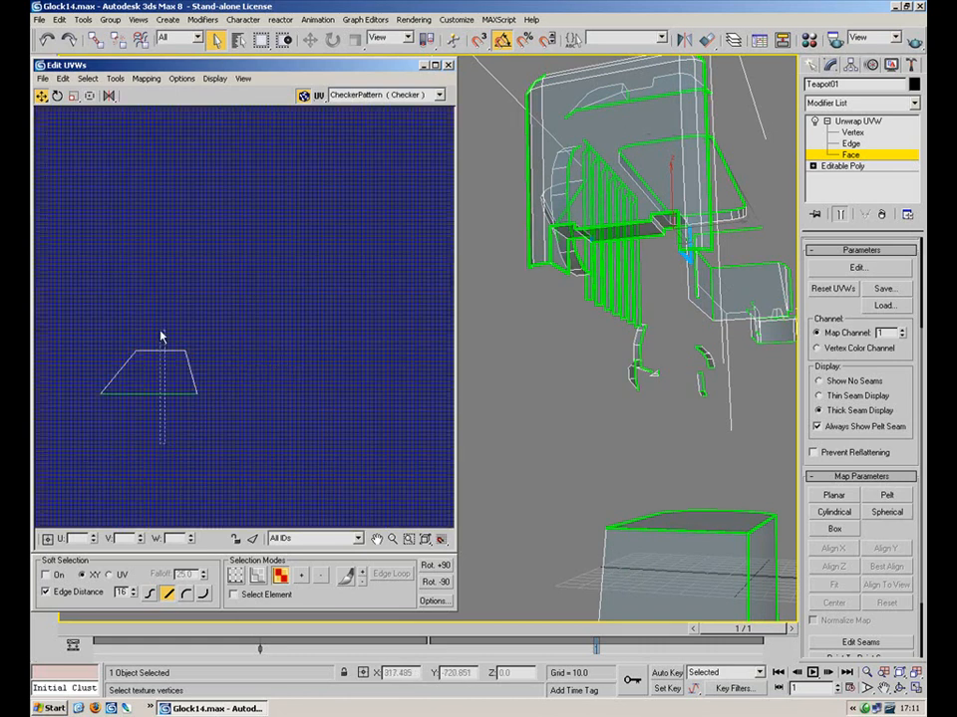
pyautogui.click(181, 356)
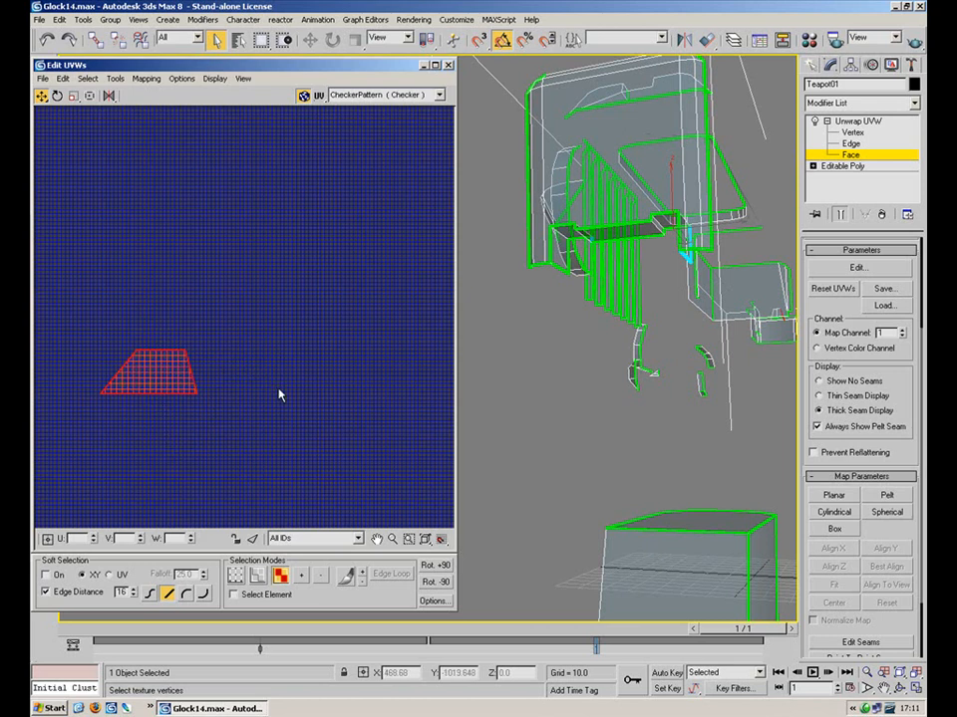
pyautogui.click(147, 78)
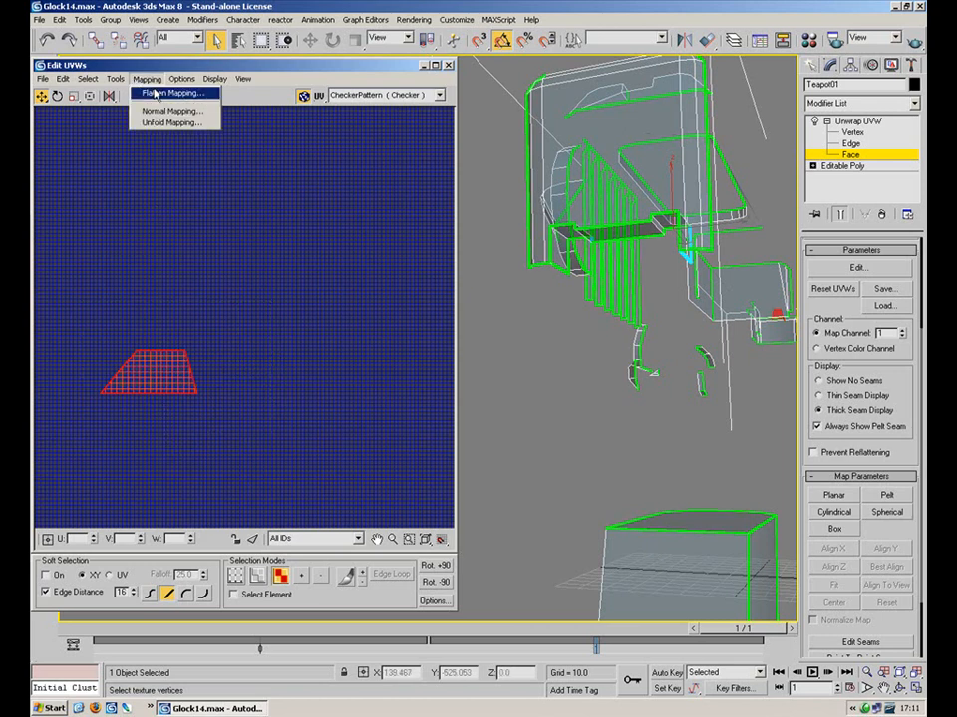
pyautogui.click(159, 92)
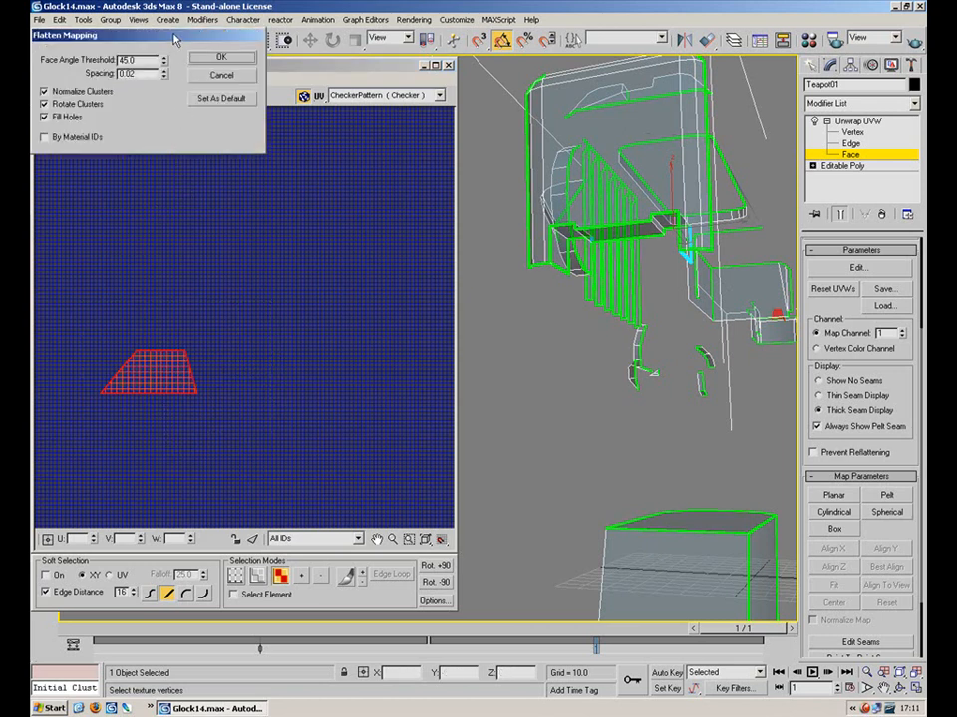
pyautogui.moveTo(174, 40); pyautogui.dragTo(306, 117)
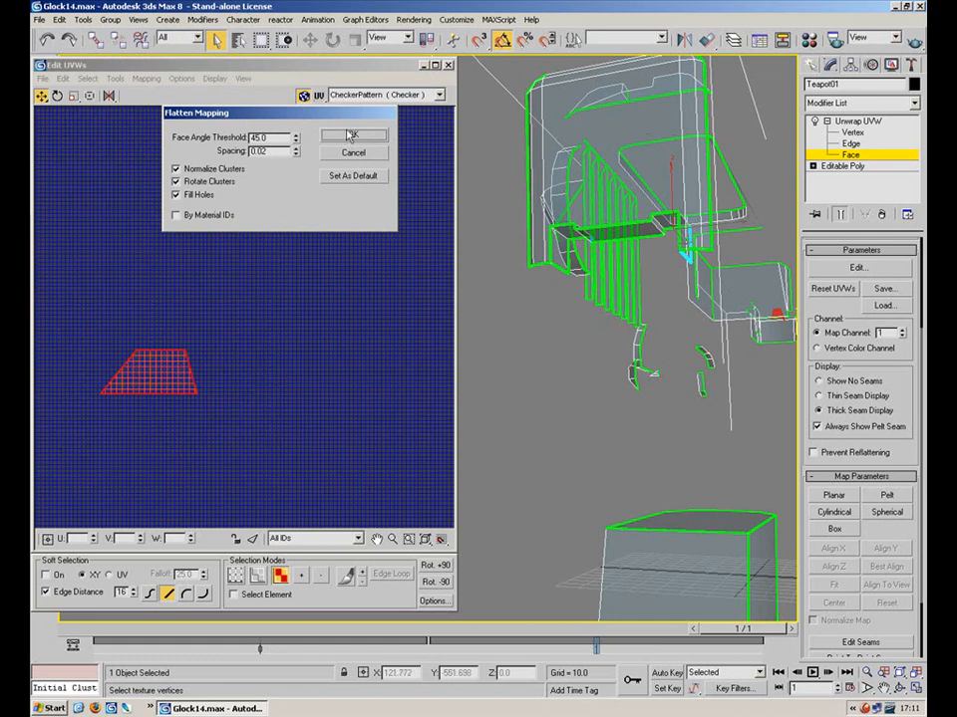
pyautogui.click(353, 136)
# Find the flattened clusters inside the checker tile and clear the UV selection
pyautogui.moveTo(325, 303); pyautogui.dragTo(324, 203, button='middle')
pyautogui.scroll(-3, 321, 179)
pyautogui.scroll(-5, 383, 436)
pyautogui.moveTo(326, 357); pyautogui.dragTo(185, 466, button='middle')
pyautogui.scroll(3, 261, 356)
pyautogui.scroll(3, 261, 356)
pyautogui.scroll(5, 185, 466)
pyautogui.moveTo(224, 200); pyautogui.dragTo(212, 399, button='middle')
pyautogui.scroll(4, 213, 399)
pyautogui.scroll(3, 212, 399)
pyautogui.moveTo(293, 206); pyautogui.dragTo(237, 391, button='middle')
pyautogui.scroll(3, 235, 393)
pyautogui.click(338, 375)
# Mirror the trapezoid pieces horizontally and vertically and stack them at the lower left
pyautogui.click(262, 400)
pyautogui.click(108, 97)
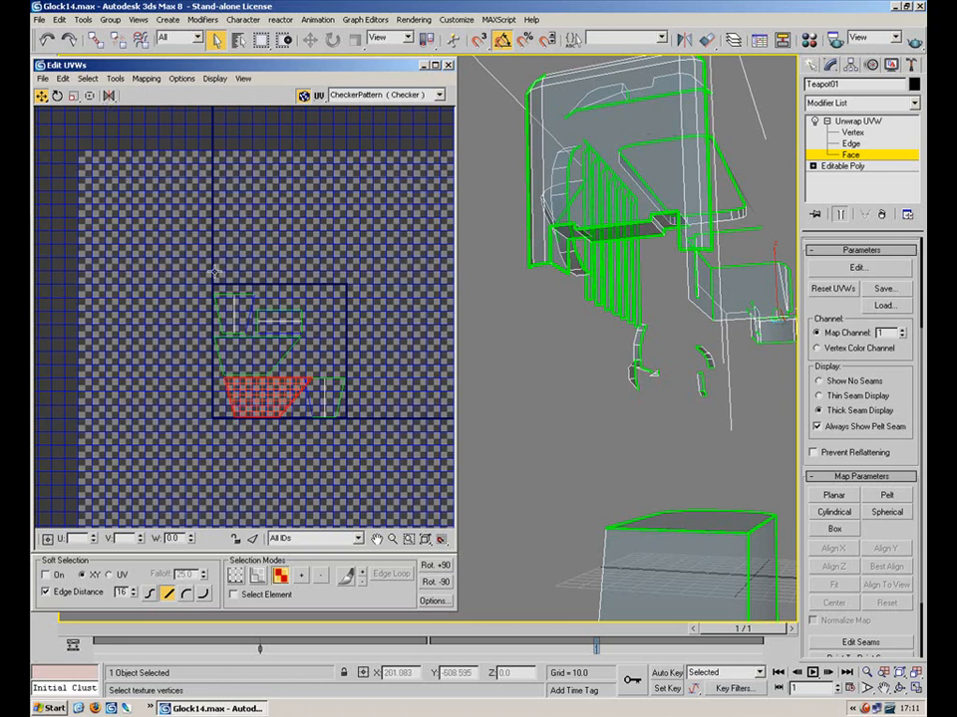
pyautogui.moveTo(264, 399); pyautogui.dragTo(142, 445)
pyautogui.click(257, 429)
pyautogui.moveTo(253, 355); pyautogui.dragTo(141, 446)
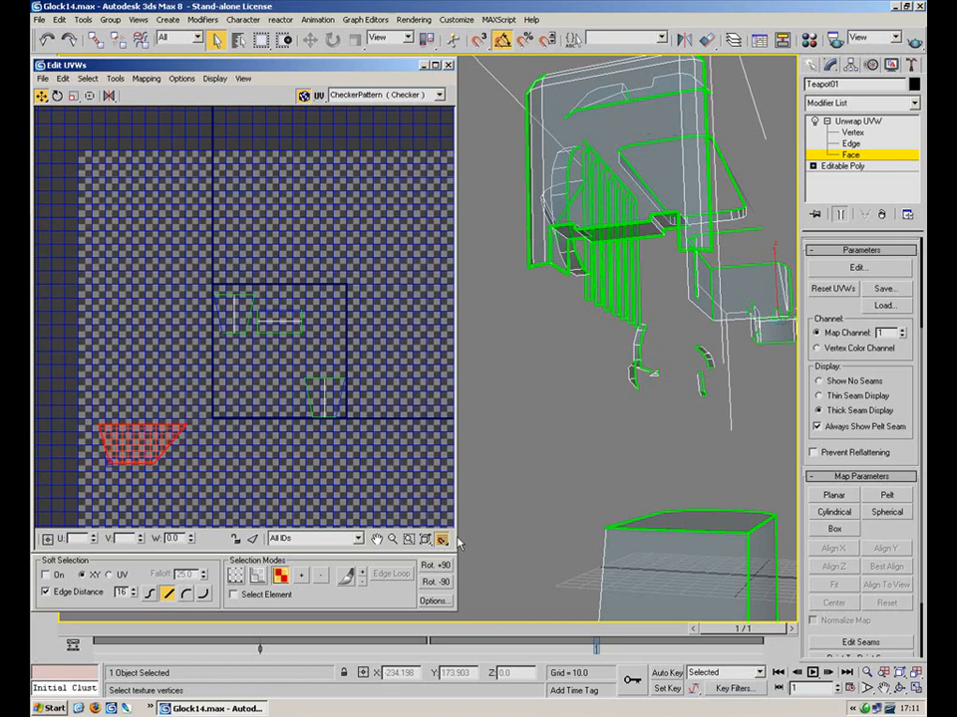
pyautogui.click(109, 96)
pyautogui.moveTo(112, 96); pyautogui.dragTo(109, 127)
pyautogui.moveTo(142, 450); pyautogui.dragTo(162, 336)
pyautogui.click(227, 389)
# Fit the small pieces to the lower-right trapezoid, flipping one vertically, and place the rectangle above
pyautogui.moveTo(376, 368); pyautogui.dragTo(301, 435)
pyautogui.moveTo(245, 284); pyautogui.dragTo(326, 399)
pyautogui.click(388, 367)
pyautogui.moveTo(387, 371); pyautogui.dragTo(102, 346)
pyautogui.click(88, 99)
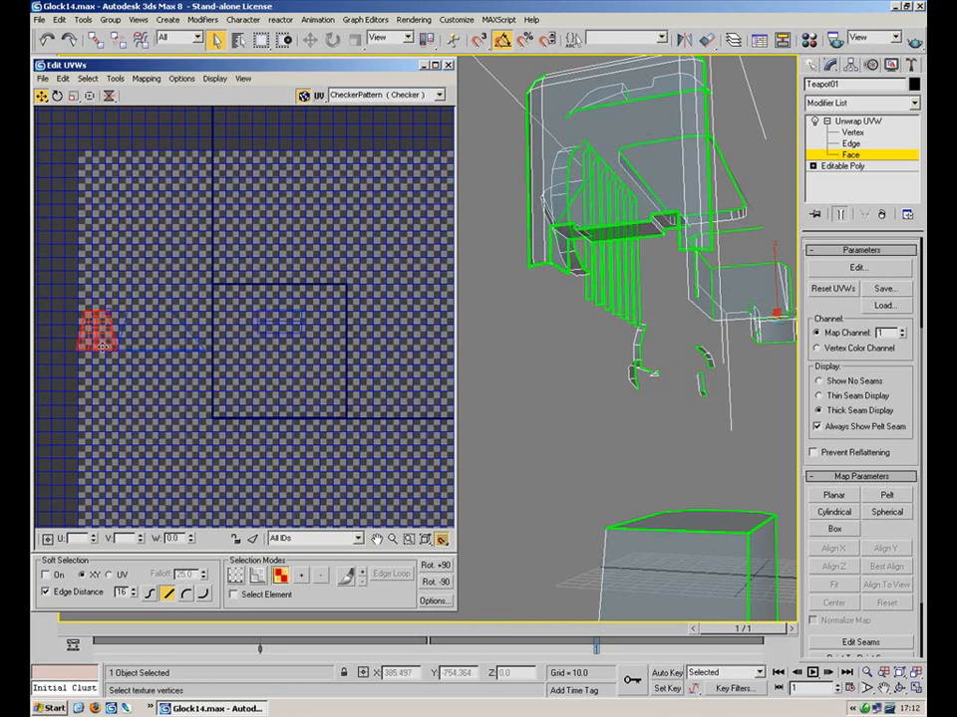
pyautogui.moveTo(336, 309); pyautogui.dragTo(149, 297)
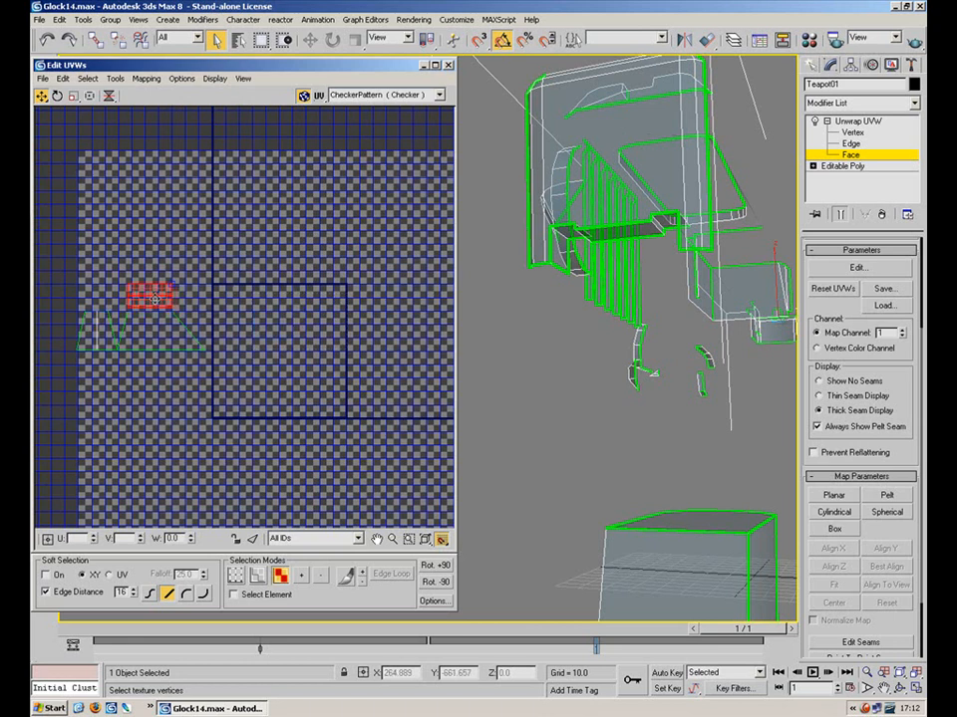
# In Edge mode, seat the small rectangle's bottom edge on the trapezoid's top
pyautogui.press('2')
pyautogui.click(159, 310)
pyautogui.scroll(4, 175, 319)
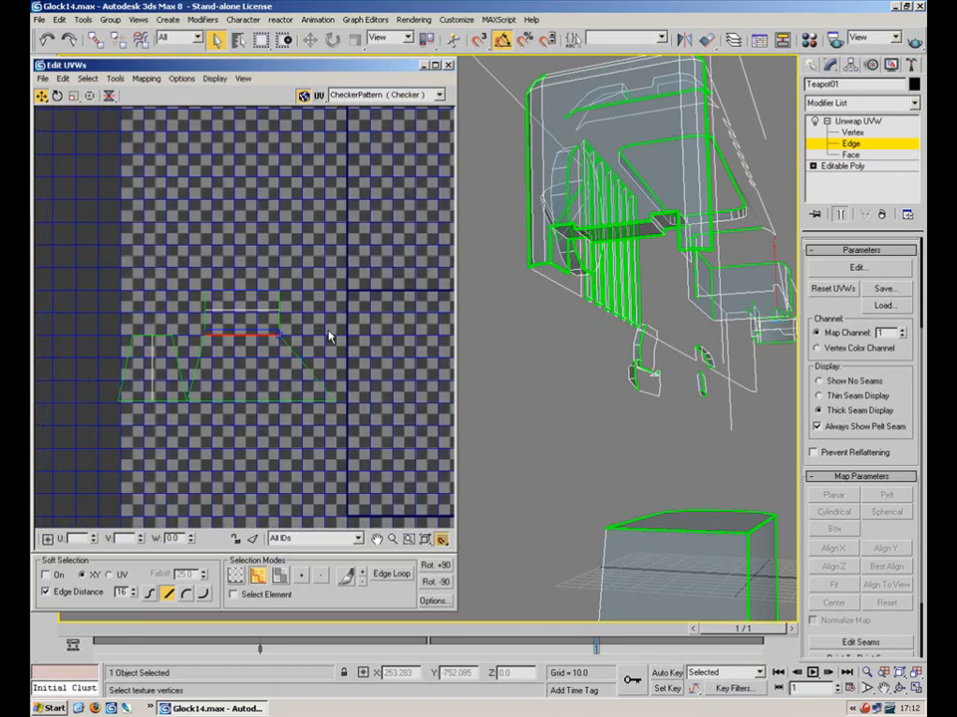
pyautogui.moveTo(329, 244); pyautogui.dragTo(152, 330)
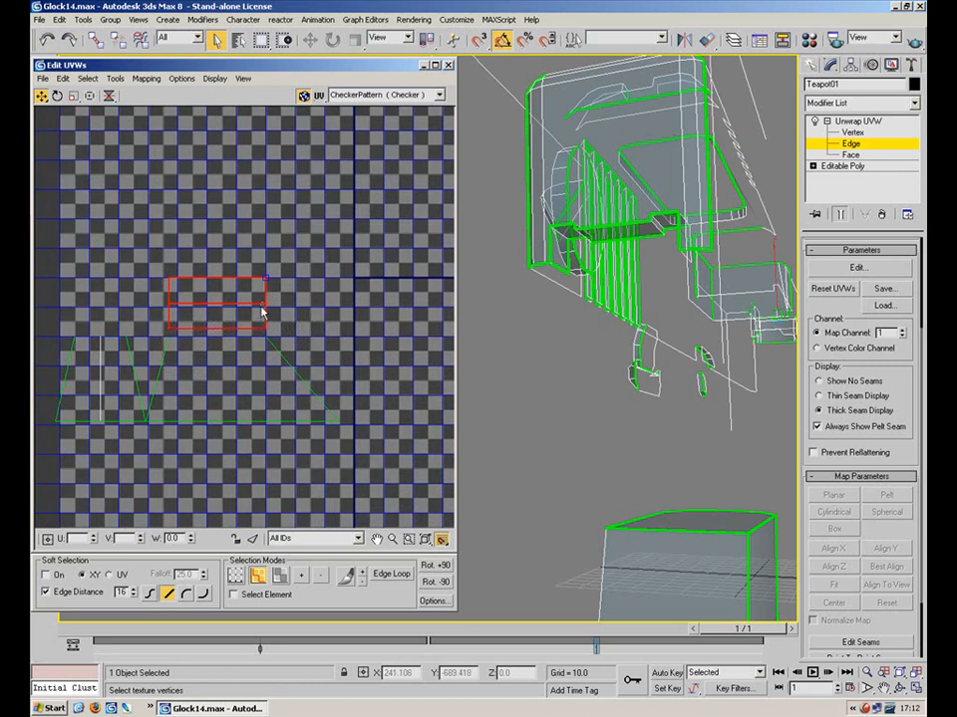
pyautogui.moveTo(264, 278); pyautogui.dragTo(262, 284)
# Select the whole assembled shell and move it out of the 0–1 tile
pyautogui.moveTo(359, 232); pyautogui.dragTo(32, 500)
pyautogui.scroll(-4, 177, 365)
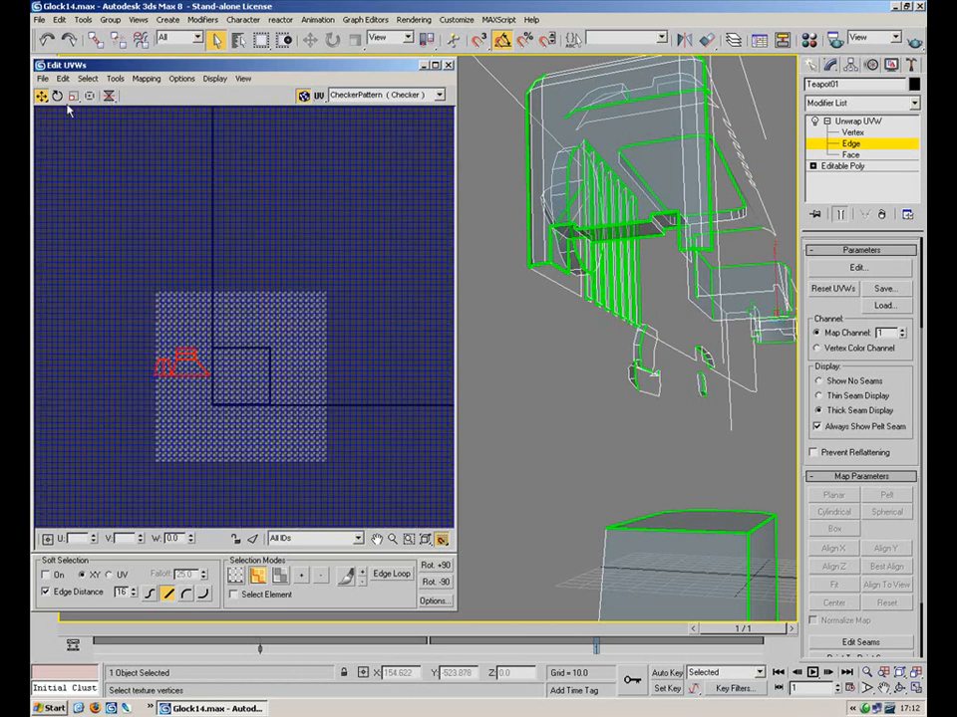
pyautogui.moveTo(184, 359); pyautogui.dragTo(334, 164)
pyautogui.moveTo(335, 167); pyautogui.dragTo(237, 372, button='middle')
pyautogui.scroll(-3, 237, 368)
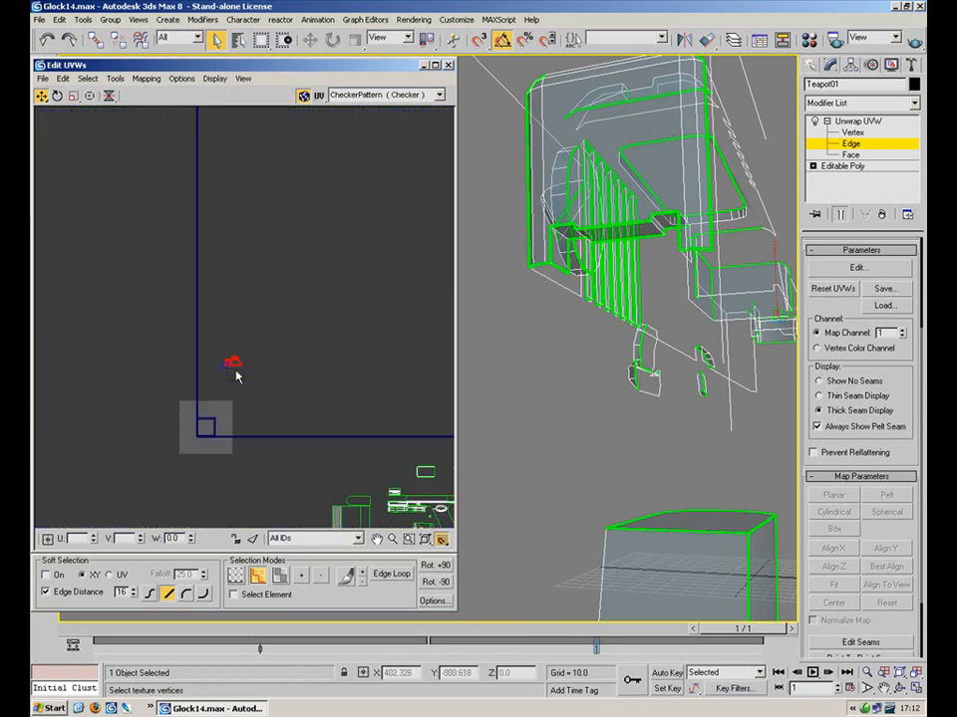
pyautogui.moveTo(236, 359); pyautogui.dragTo(294, 203)
pyautogui.moveTo(354, 208); pyautogui.dragTo(197, 395, button='middle')
pyautogui.scroll(-5, 197, 394)
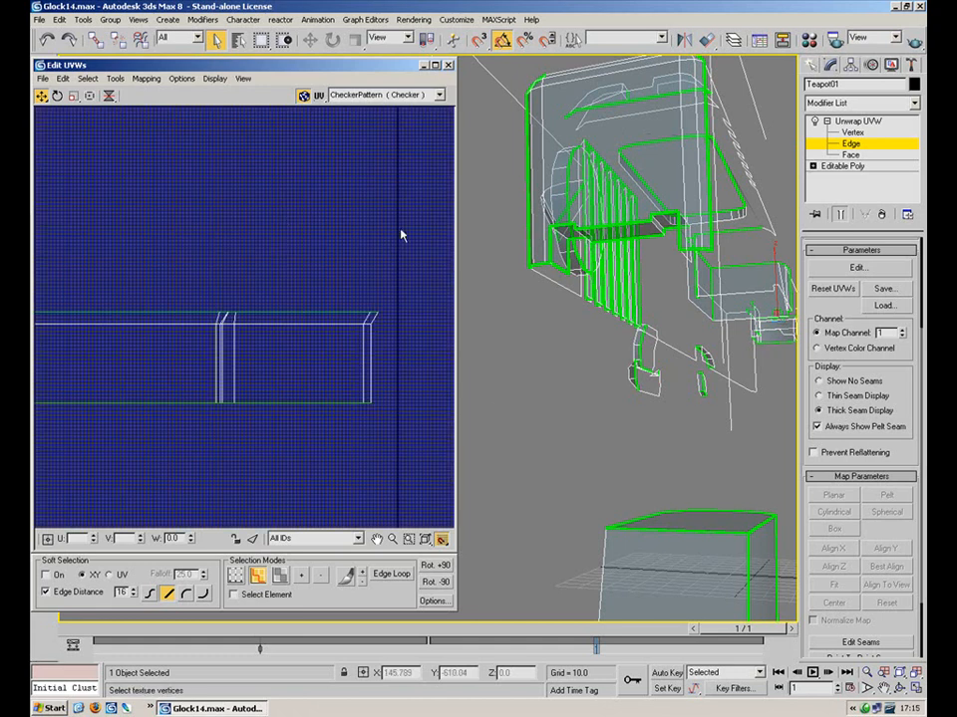
# Orbit and pan the 3D view to look down on the gun
pyautogui.keyDown('alt'); pyautogui.moveTo(649, 213); pyautogui.dragTo(518, 393, button='middle'); pyautogui.keyUp('alt')
pyautogui.moveTo(305, 286)
pyautogui.mouseDown(button='middle')
pyautogui.moveTo(295, 253)
pyautogui.moveTo(329, 340)
pyautogui.moveTo(292, 392)
pyautogui.moveTo(318, 299)
pyautogui.mouseUp(button='middle')
pyautogui.scroll(-7, 315, 275)
pyautogui.scroll(5, 331, 299)
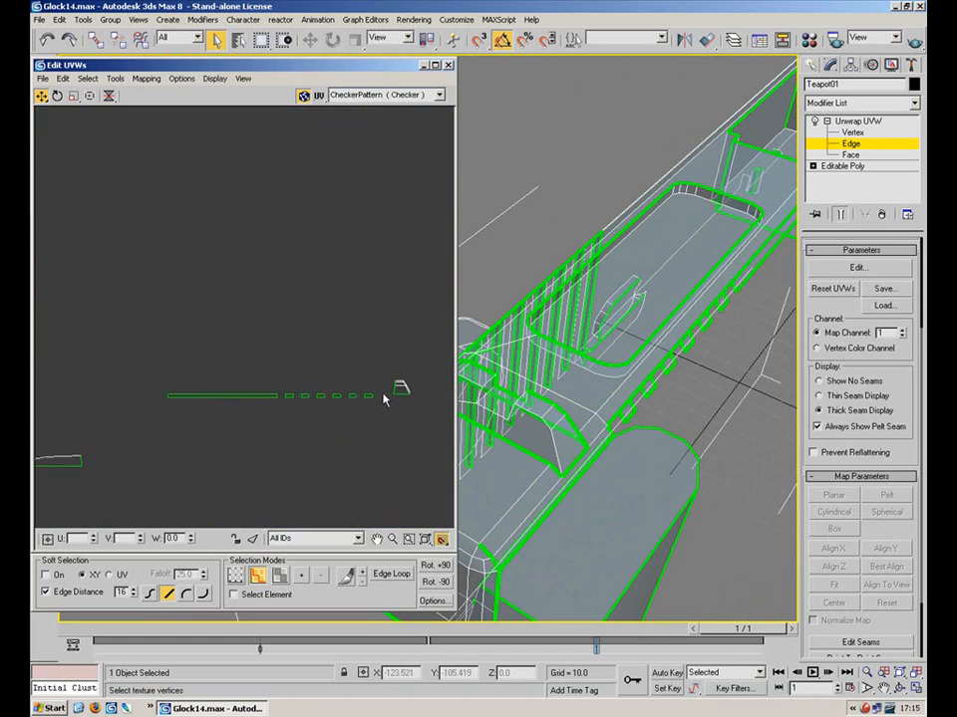
# Select the small UV shape's faces and apply Flatten Mapping to them
pyautogui.moveTo(371, 381); pyautogui.dragTo(189, 427)
pyautogui.moveTo(420, 353); pyautogui.dragTo(392, 417)
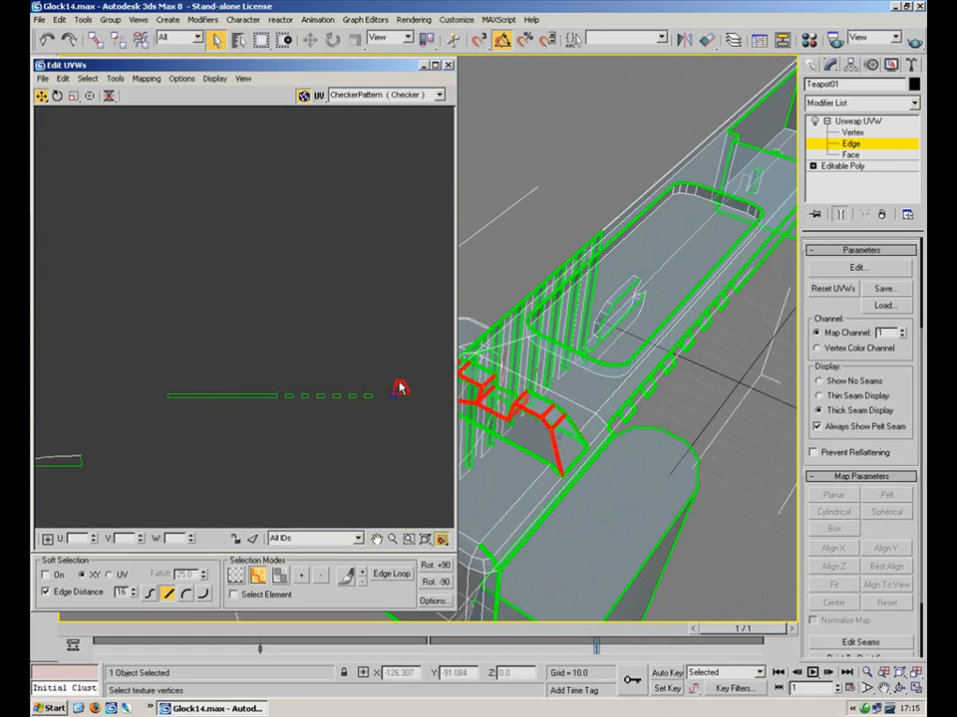
pyautogui.click(847, 155)
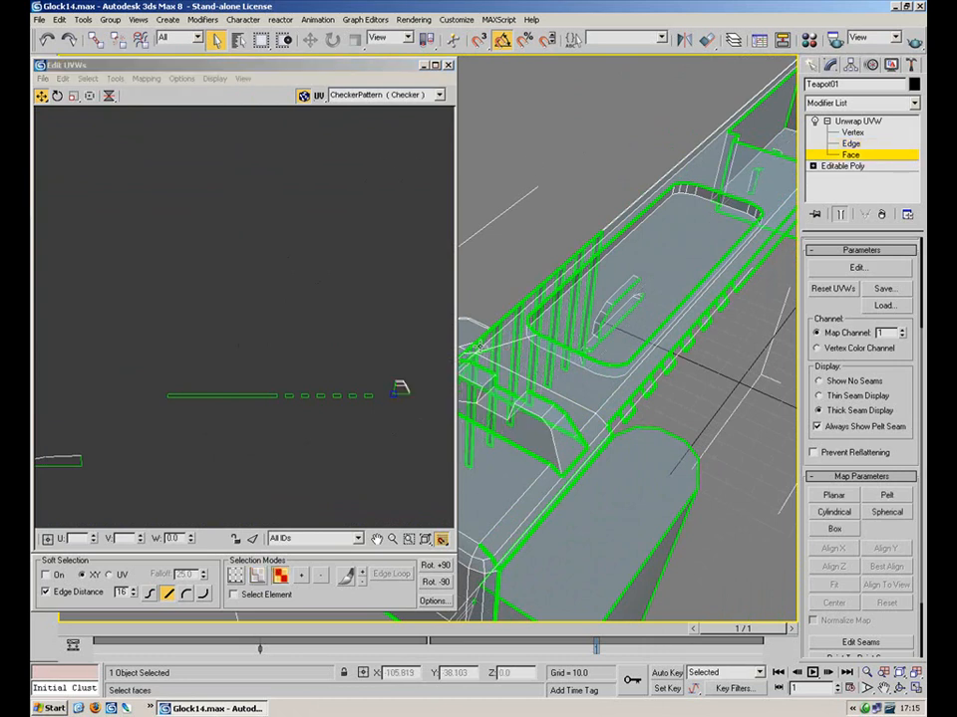
pyautogui.click(116, 78)
pyautogui.moveTo(147, 78)
pyautogui.click(170, 92)
pyautogui.click(371, 138)
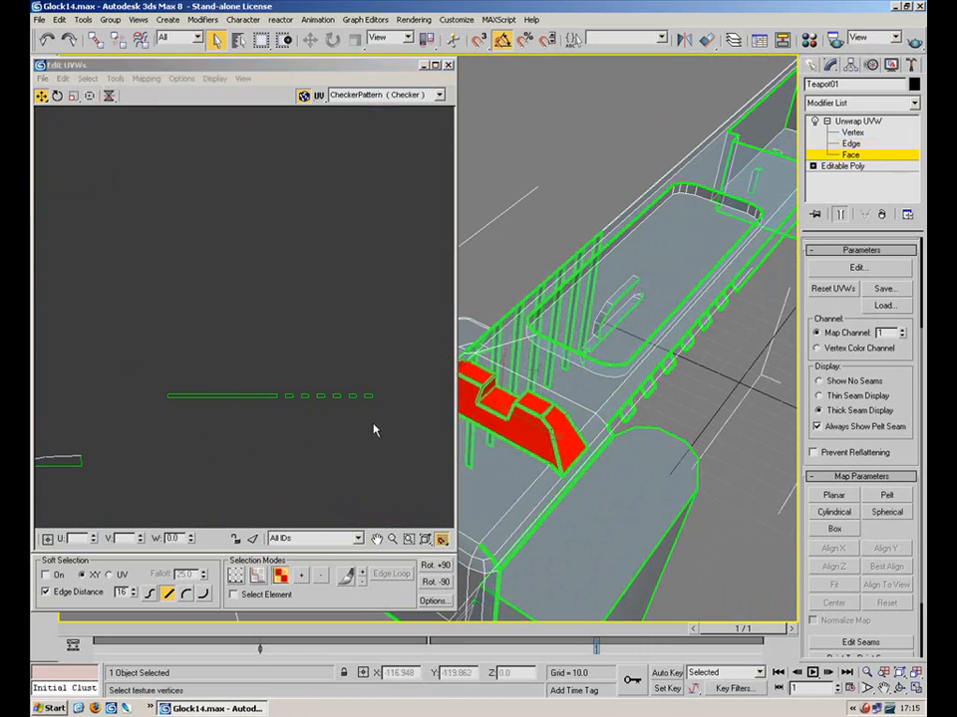
# Move the long curved slide UV strip fully below the 0–1 checker tile
pyautogui.moveTo(198, 169); pyautogui.dragTo(209, 97, button='middle')
pyautogui.scroll(7, 244, 269)
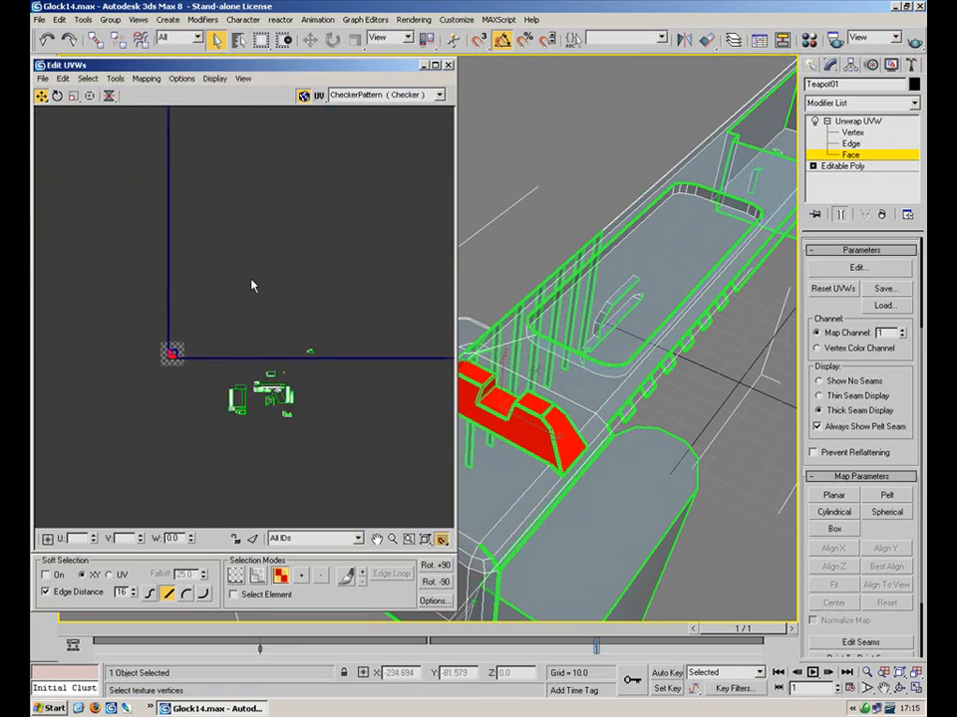
pyautogui.moveTo(125, 389); pyautogui.dragTo(217, 370, button='middle')
pyautogui.scroll(6, 219, 307)
pyautogui.scroll(5, 242, 278)
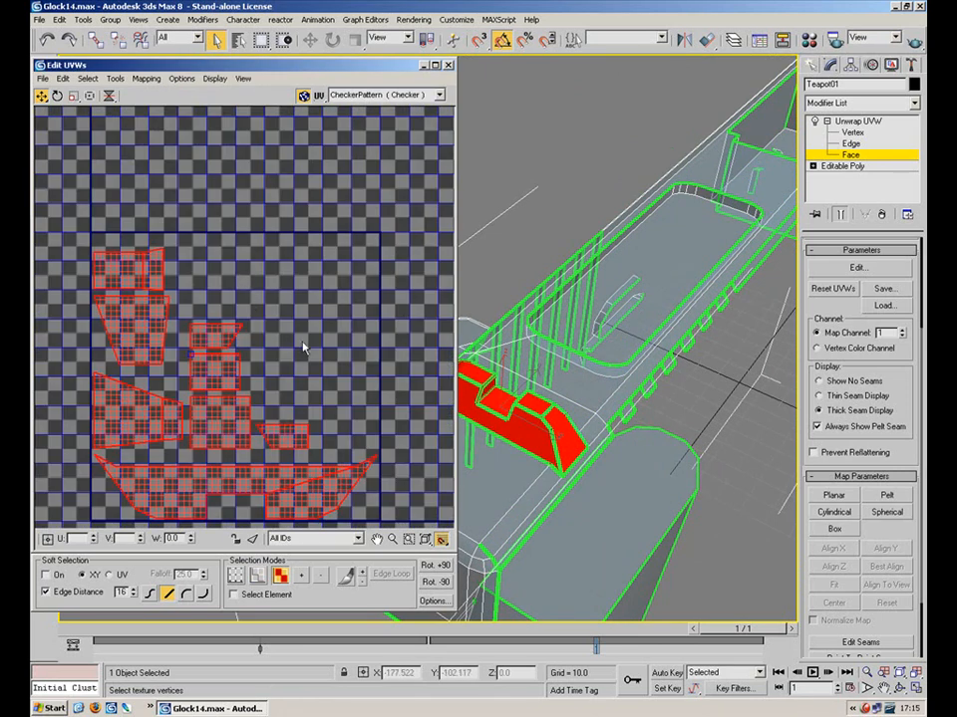
pyautogui.click(319, 366)
pyautogui.moveTo(318, 345); pyautogui.dragTo(356, 236, button='middle')
pyautogui.moveTo(317, 387); pyautogui.dragTo(162, 337)
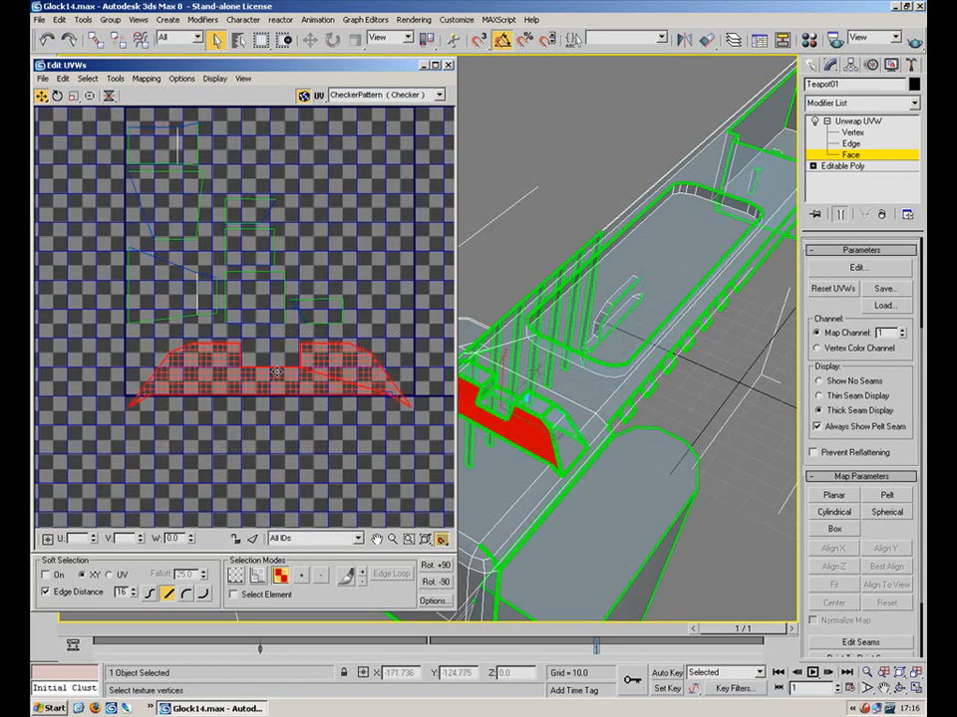
pyautogui.keyDown('alt'); pyautogui.moveTo(553, 316); pyautogui.dragTo(588, 303, button='middle'); pyautogui.keyUp('alt')
pyautogui.moveTo(588, 304); pyautogui.dragTo(594, 267, button='middle')
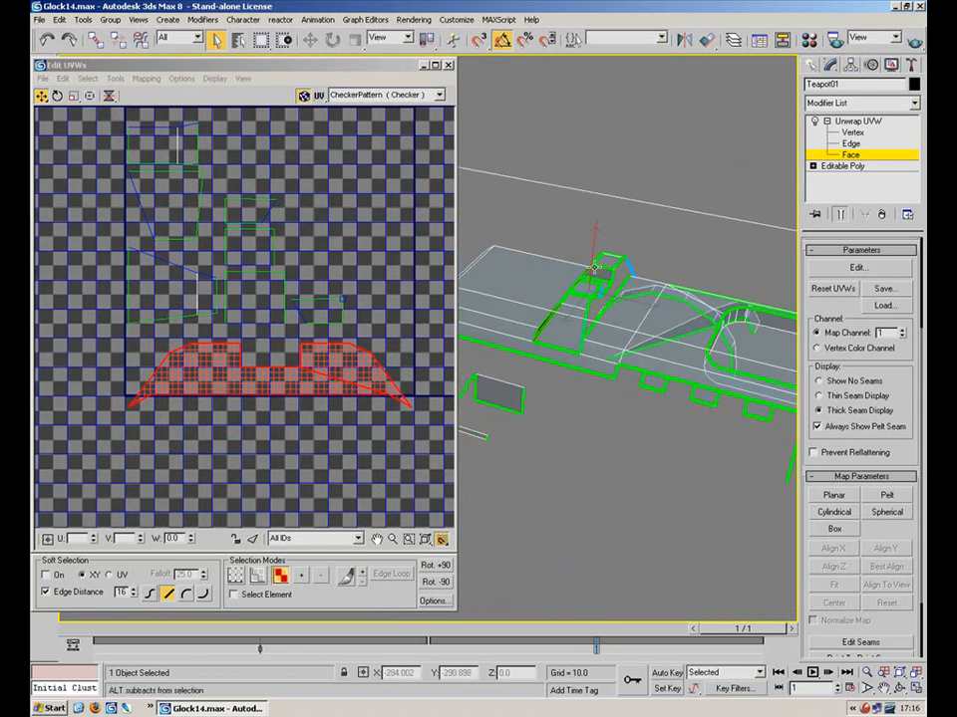
pyautogui.moveTo(321, 368); pyautogui.dragTo(317, 438)
pyautogui.click(346, 209)
# Pick the small slide-top faces in the UV editor and viewport, including the trapezoid face
pyautogui.click(174, 296)
pyautogui.click(182, 230)
pyautogui.click(202, 290)
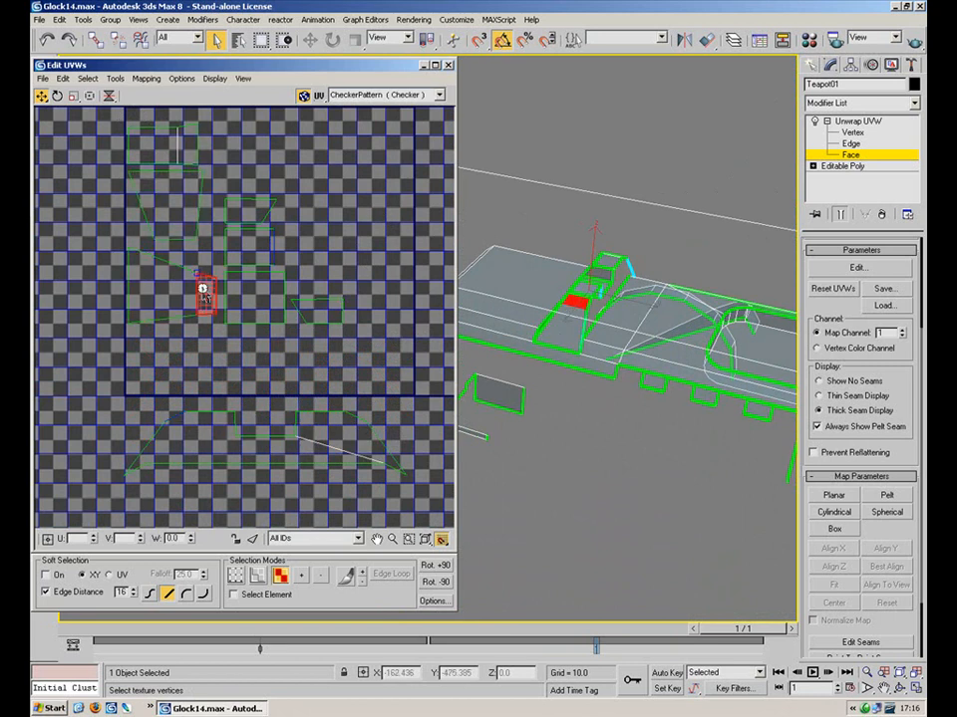
pyautogui.click(168, 151)
pyautogui.keyDown('alt'); pyautogui.moveTo(609, 261); pyautogui.dragTo(592, 320, button='middle'); pyautogui.keyUp('alt')
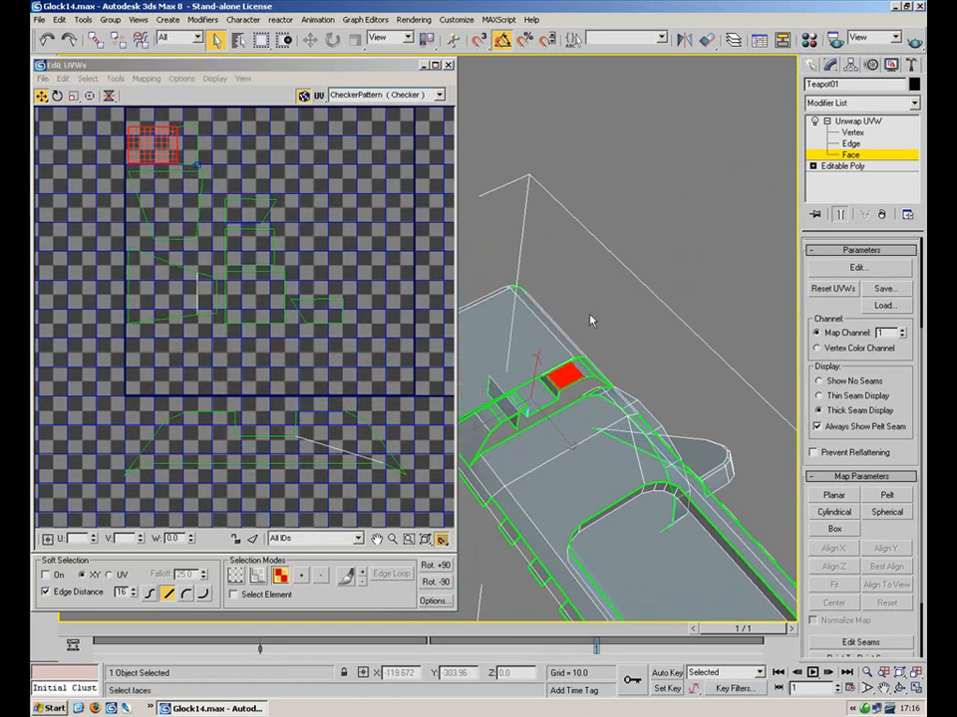
pyautogui.click(488, 418)
pyautogui.click(477, 434)
# Add the remaining small faces and planar-map them aligned to X
pyautogui.keyDown('ctrl'); pyautogui.click(583, 371); pyautogui.keyUp('ctrl')
pyautogui.keyDown('ctrl'); pyautogui.click(596, 376); pyautogui.keyUp('ctrl')
pyautogui.click(838, 502)
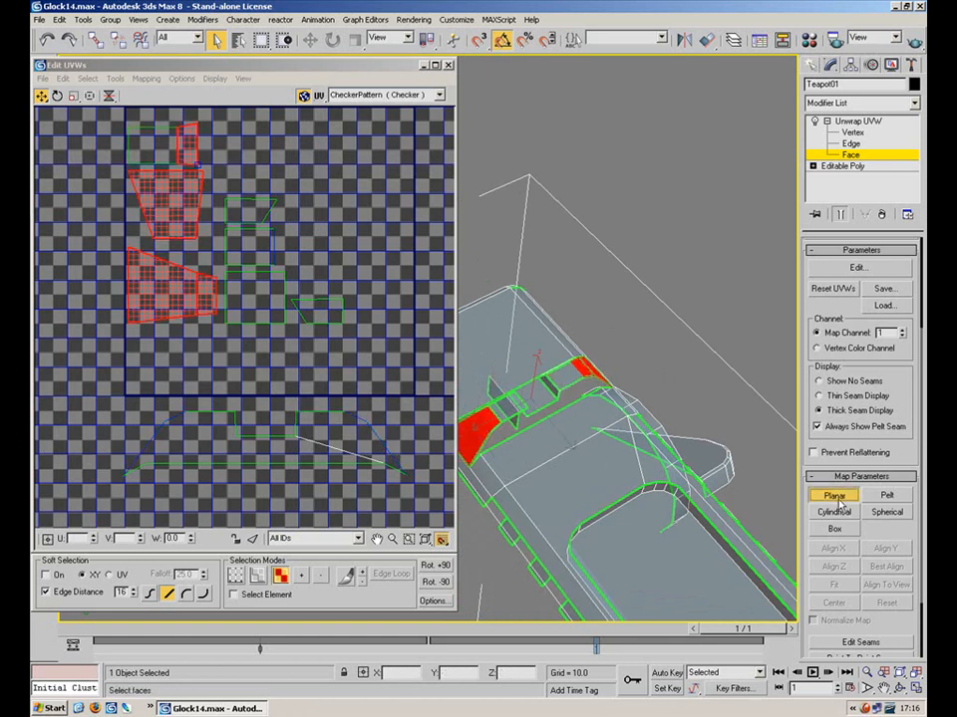
pyautogui.click(842, 550)
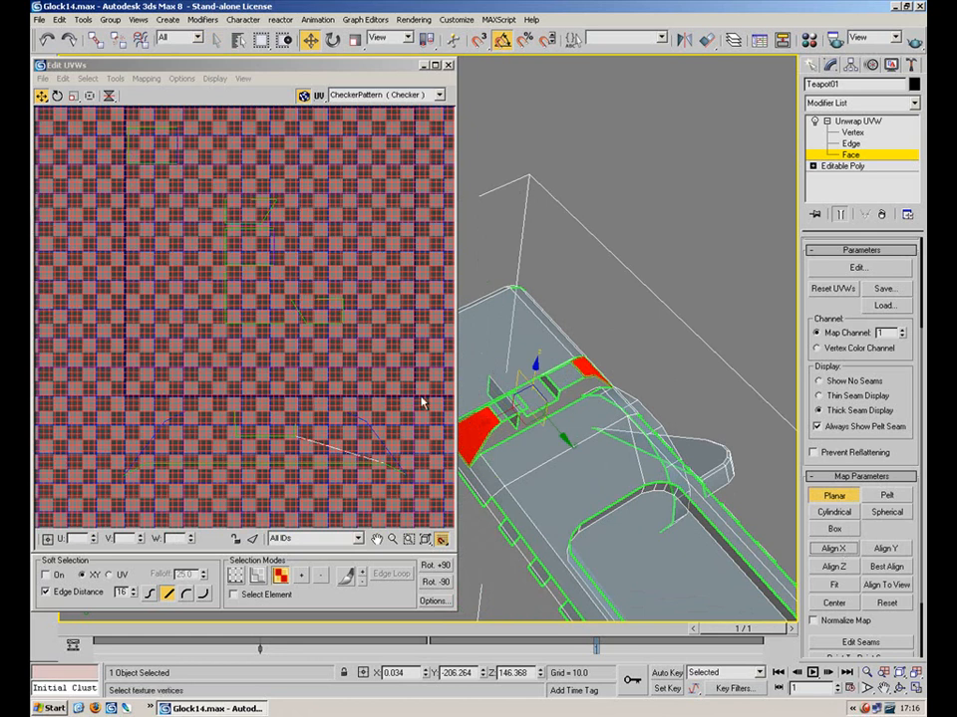
pyautogui.scroll(-8, 212, 212)
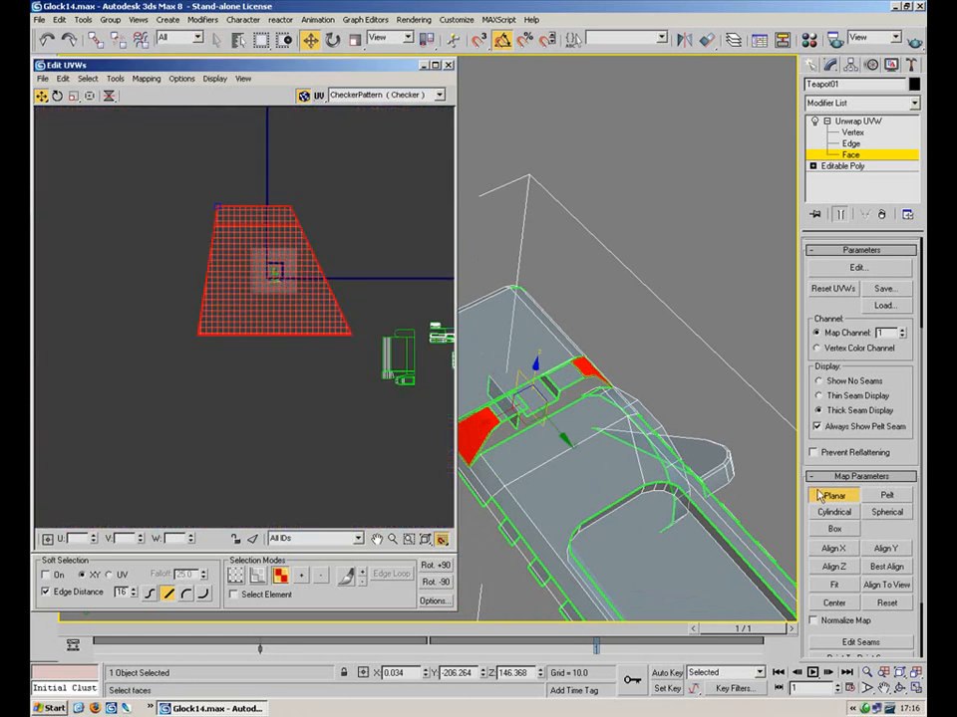
pyautogui.click(833, 495)
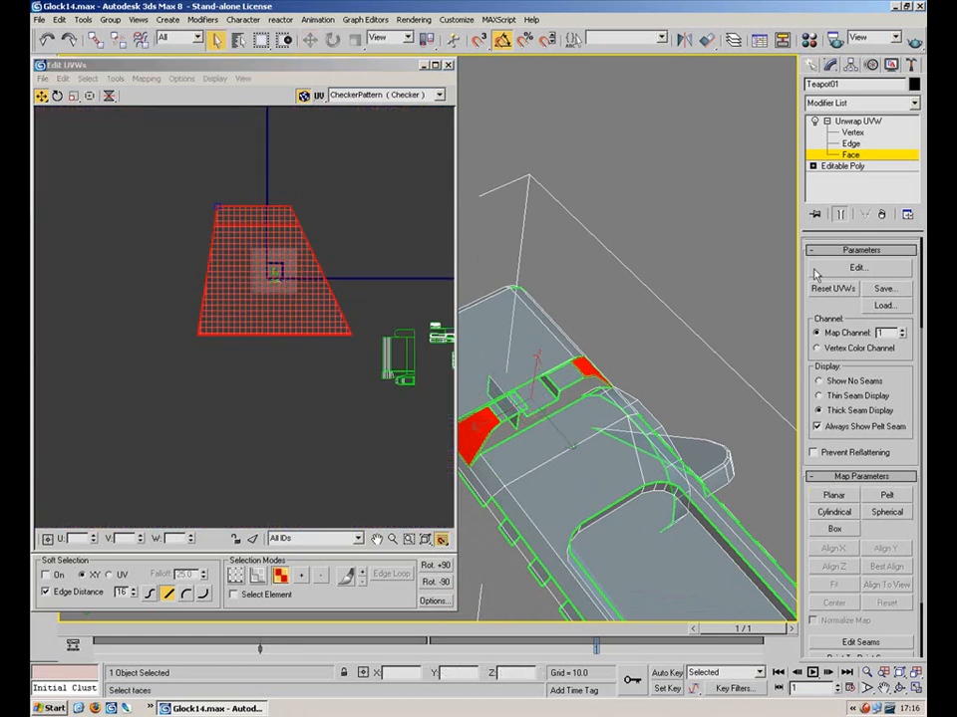
# Scale the new UVs down to a small patch and move it into the layout
pyautogui.click(72, 96)
pyautogui.moveTo(282, 265); pyautogui.dragTo(216, 348)
pyautogui.moveTo(264, 262); pyautogui.dragTo(227, 286)
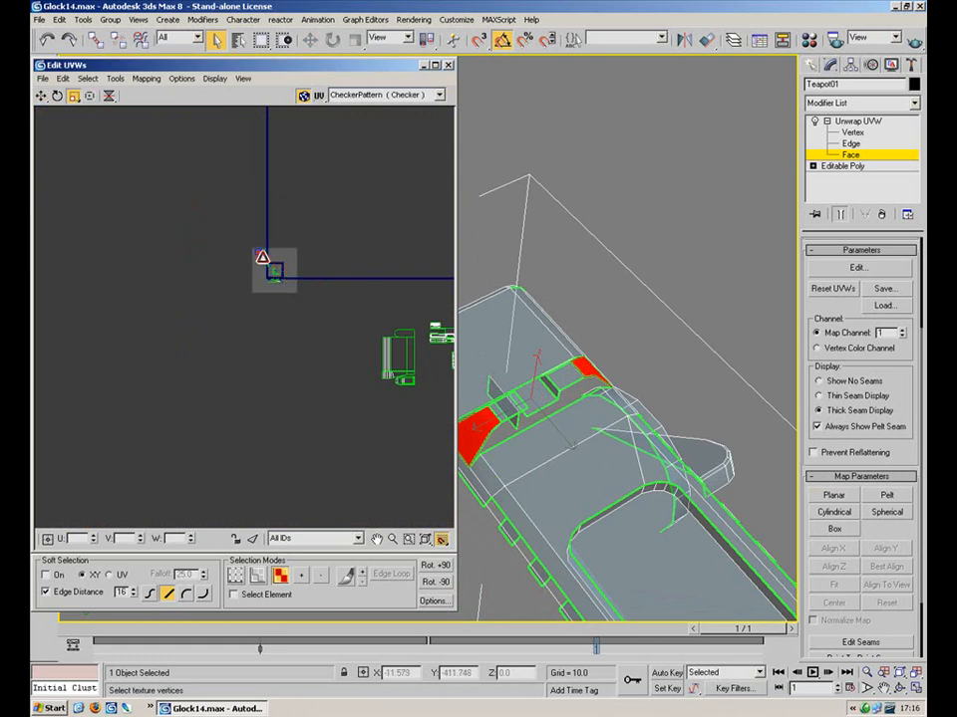
pyautogui.scroll(6, 252, 267)
pyautogui.click(41, 96)
pyautogui.moveTo(231, 209); pyautogui.dragTo(215, 408)
# Move two small UV faces up-left, then select the small patch's vertices
pyautogui.click(409, 344)
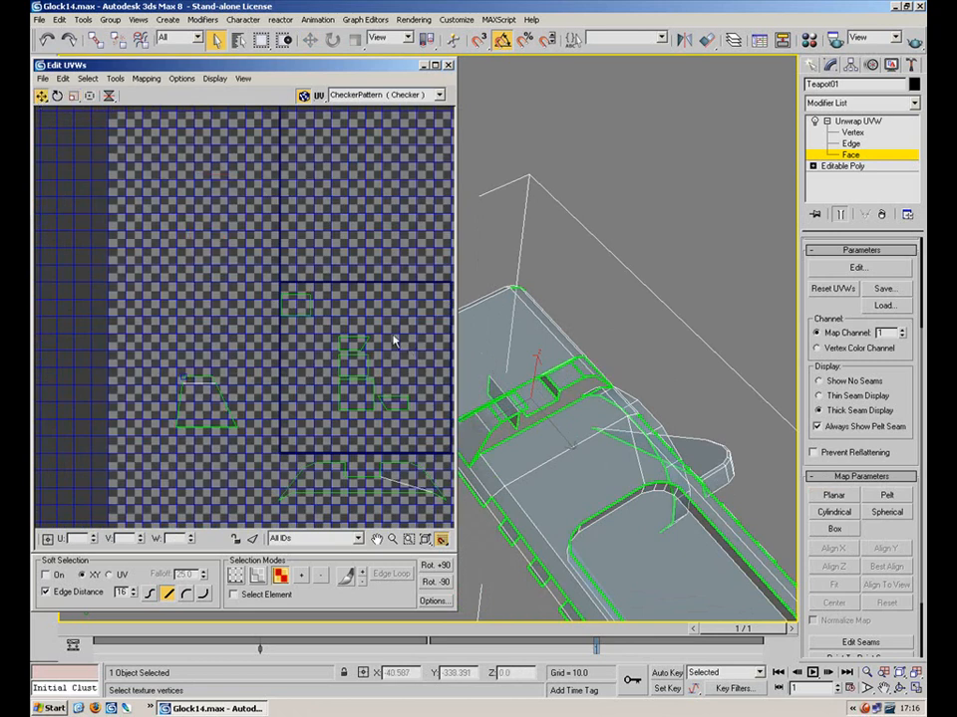
pyautogui.scroll(2, 409, 347)
pyautogui.click(290, 333)
pyautogui.keyDown('ctrl'); pyautogui.click(217, 256); pyautogui.keyUp('ctrl')
pyautogui.moveTo(290, 334); pyautogui.dragTo(184, 317)
pyautogui.press('1')
pyautogui.moveTo(230, 278); pyautogui.dragTo(154, 327)
pyautogui.moveTo(227, 280); pyautogui.dragTo(146, 346)
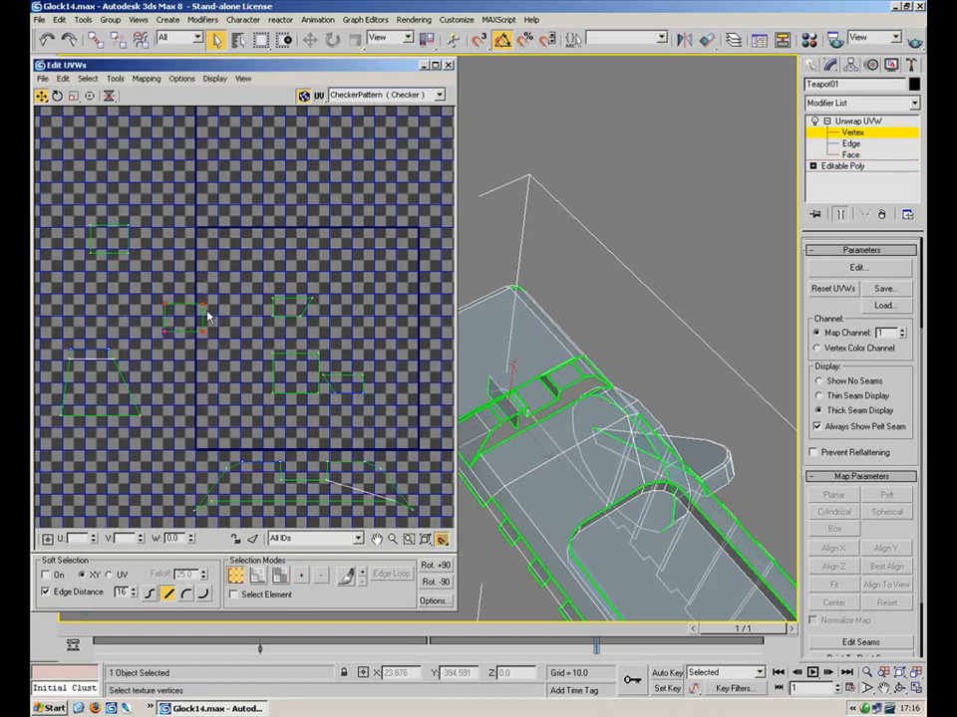
# Place the small patch beside the top-left square and move another patch above the trapezoid
pyautogui.moveTo(201, 302); pyautogui.dragTo(151, 266)
pyautogui.moveTo(154, 209); pyautogui.dragTo(105, 344)
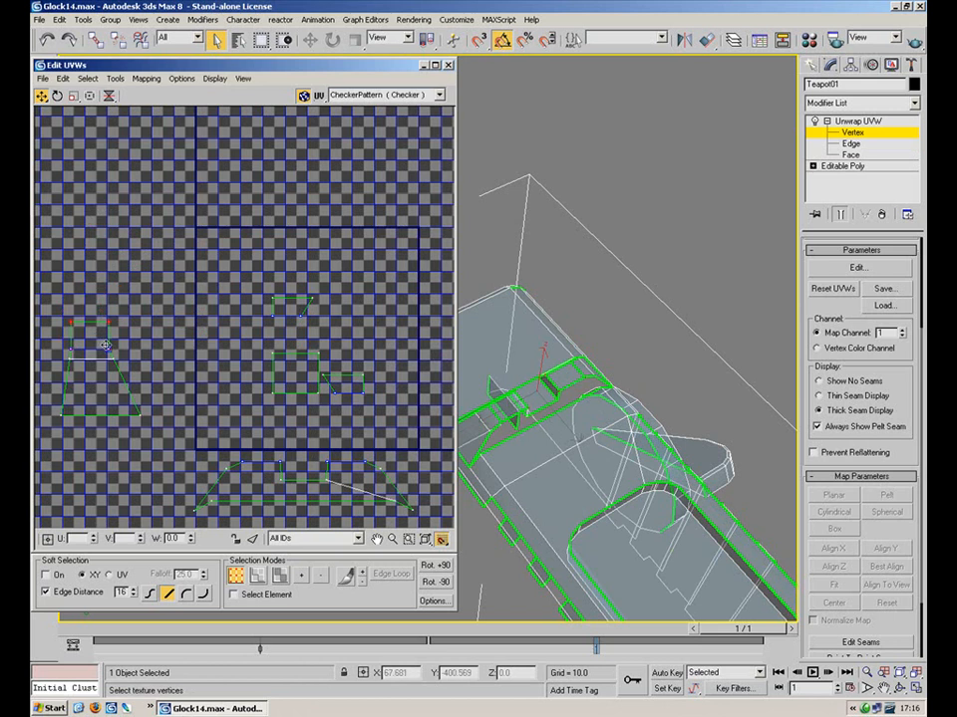
pyautogui.moveTo(172, 288); pyautogui.dragTo(51, 429)
pyautogui.moveTo(100, 351); pyautogui.dragTo(189, 312)
pyautogui.click(305, 254)
pyautogui.moveTo(326, 282); pyautogui.dragTo(240, 331)
pyautogui.moveTo(383, 356); pyautogui.dragTo(321, 405)
pyautogui.moveTo(364, 374); pyautogui.dragTo(306, 248)
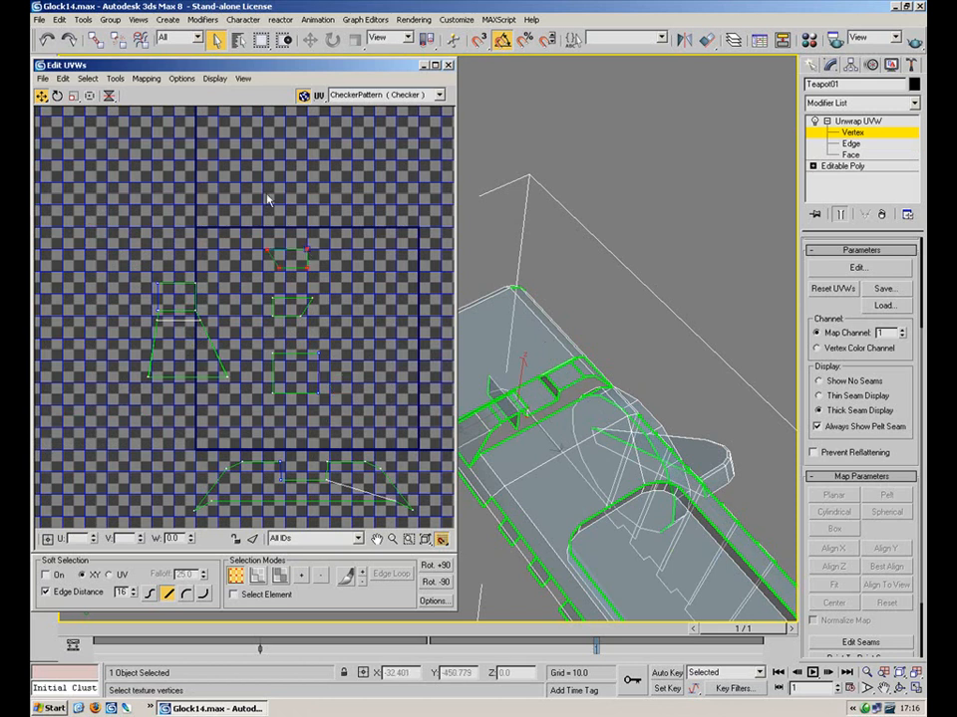
# Move the left square's face upward
pyautogui.moveTo(213, 255); pyautogui.dragTo(139, 301)
pyautogui.click(280, 575)
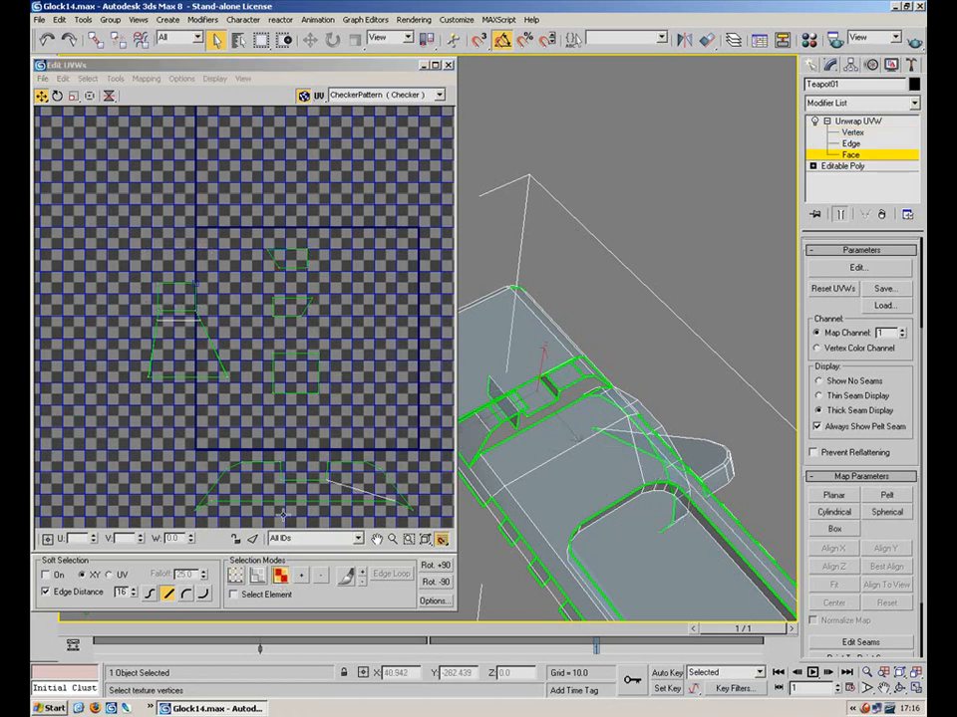
pyautogui.click(198, 295)
pyautogui.moveTo(198, 295); pyautogui.dragTo(198, 250)
pyautogui.press('1')
# Rotate the left square 90° and set it directly above the trapezoid
pyautogui.click(58, 97)
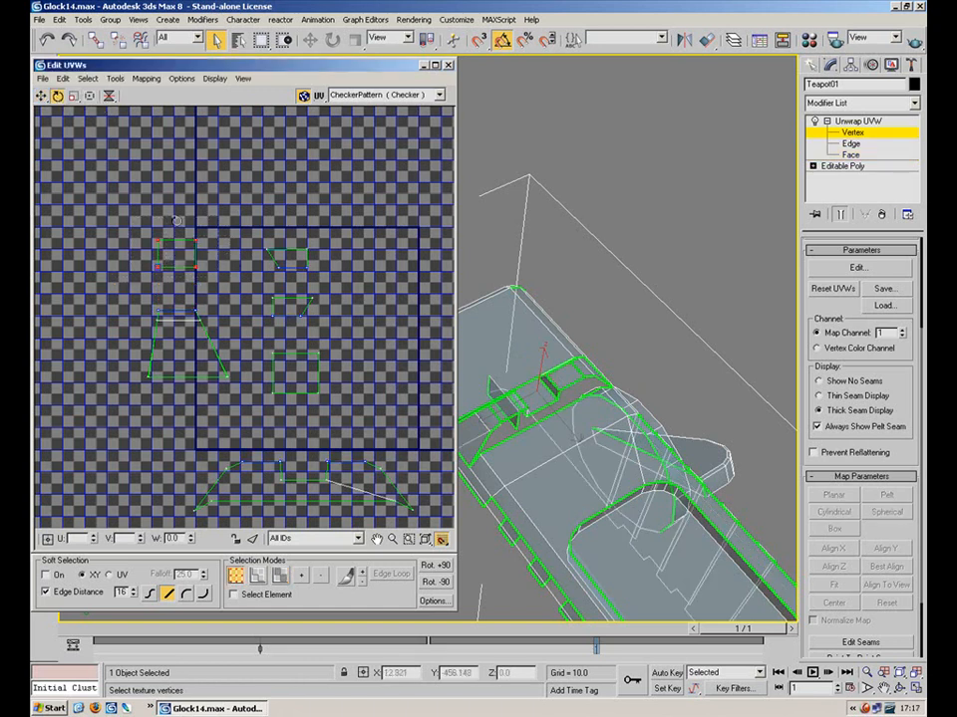
pyautogui.moveTo(198, 242); pyautogui.dragTo(215, 368)
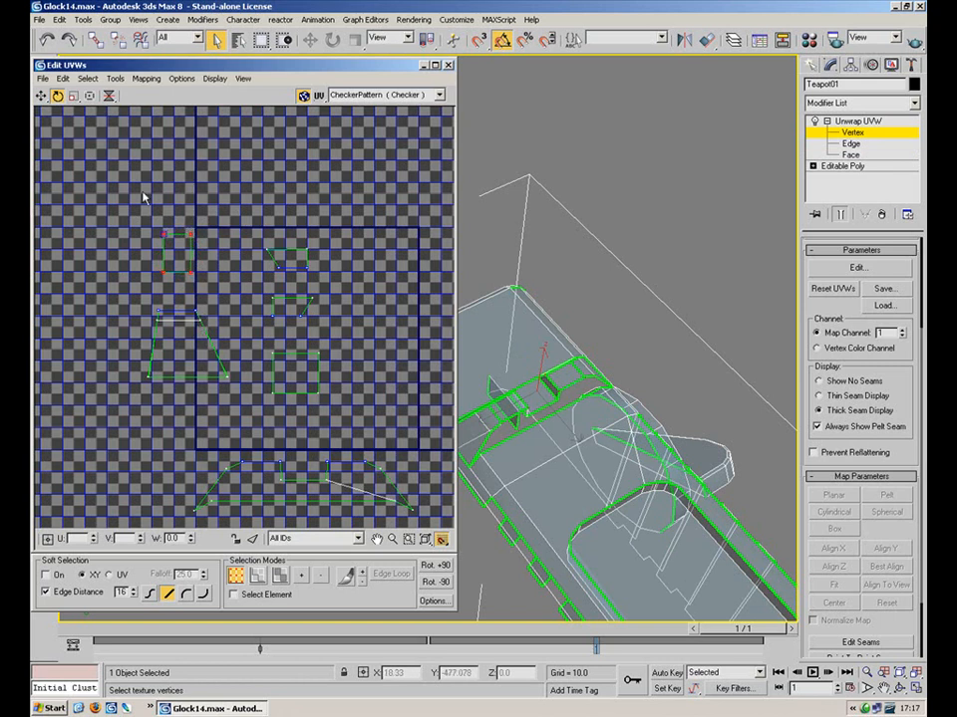
pyautogui.click(41, 96)
pyautogui.moveTo(198, 279); pyautogui.dragTo(193, 306)
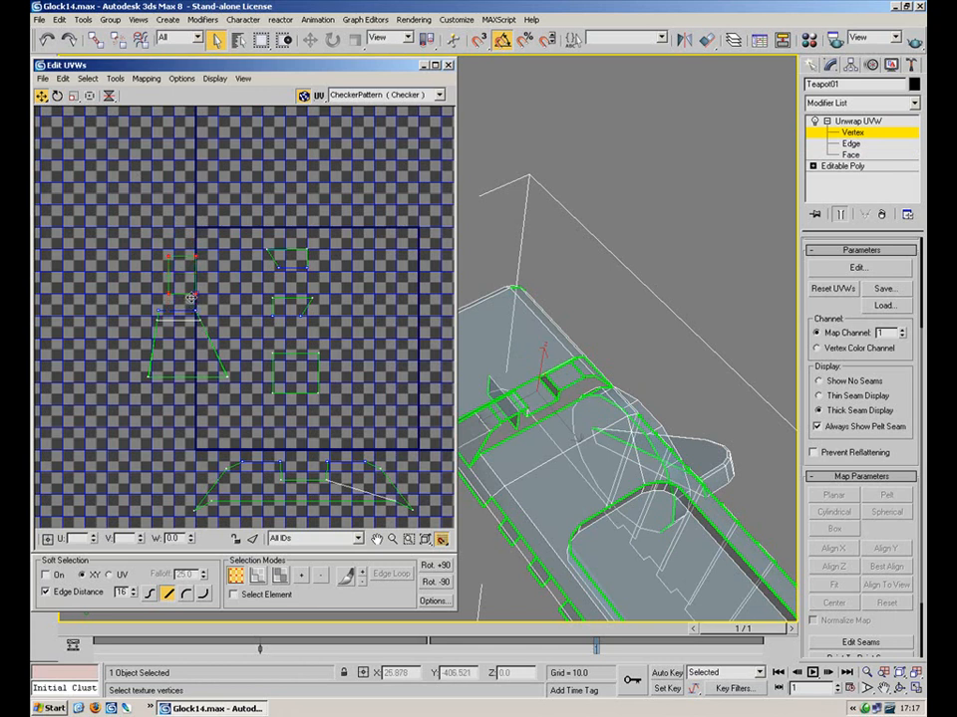
pyautogui.moveTo(196, 306); pyautogui.dragTo(195, 278)
pyautogui.press('2')
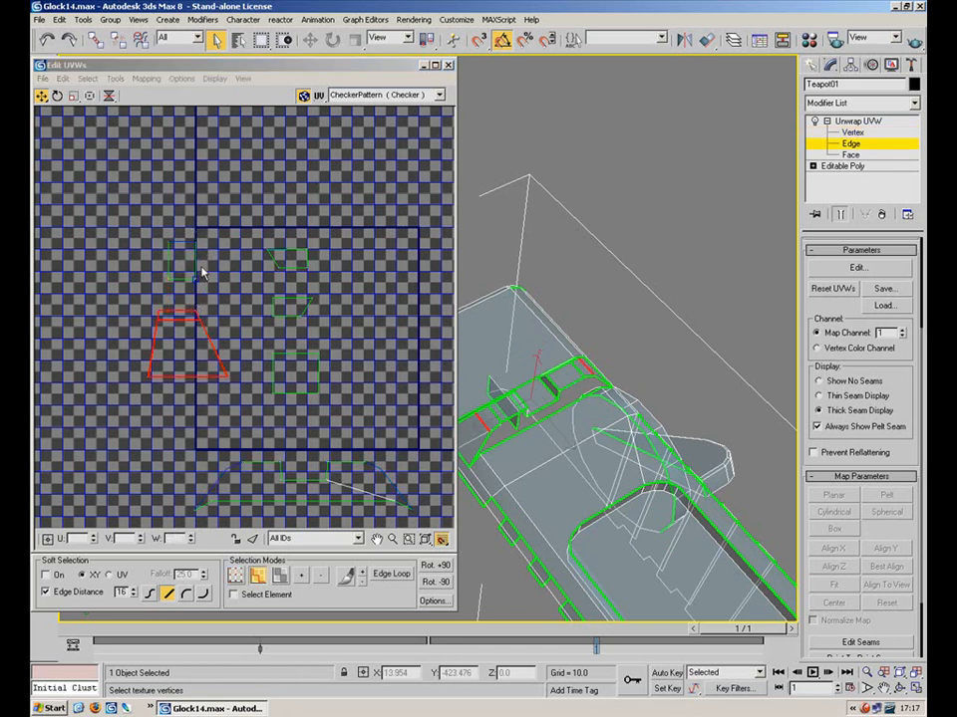
pyautogui.click(183, 280)
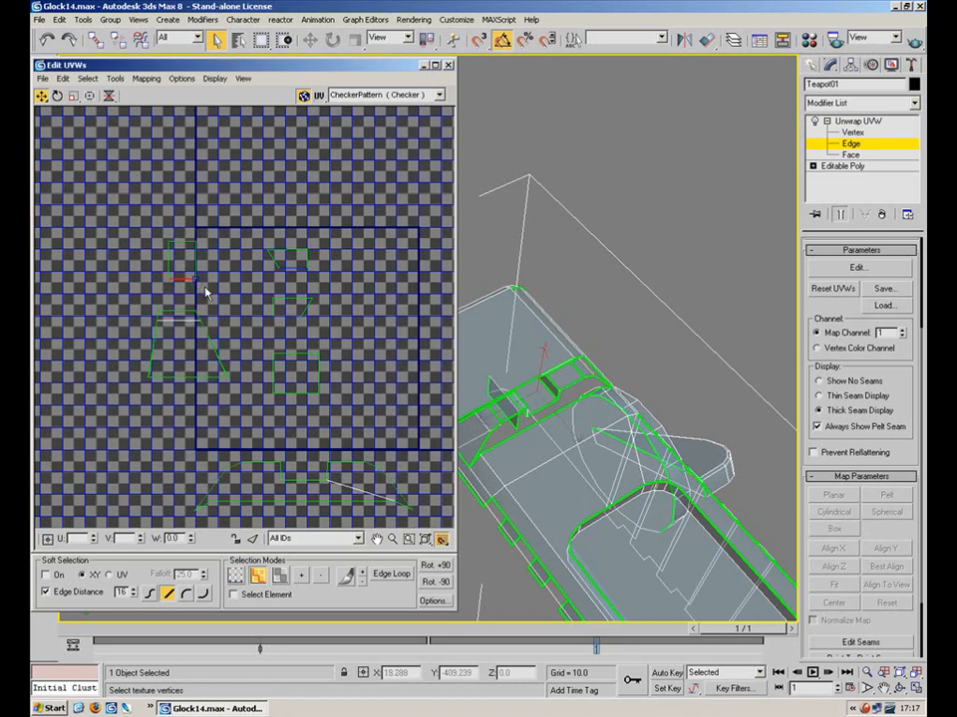
# Hide the seams, then move the small square down and align its left side with the shape below
pyautogui.click(844, 383)
pyautogui.scroll(3, 551, 325)
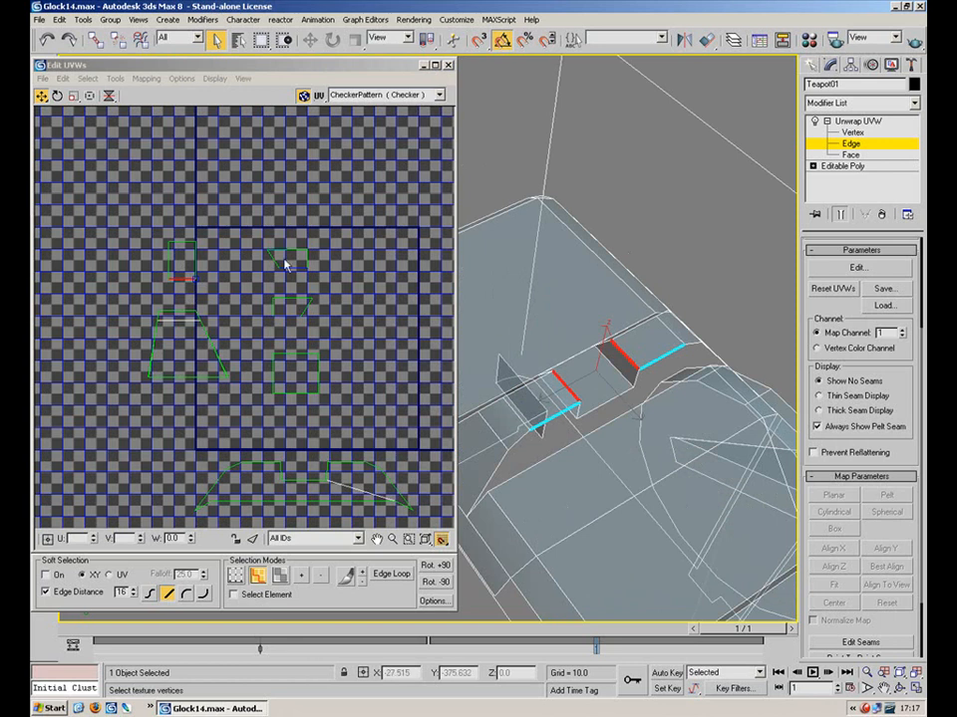
pyautogui.click(183, 241)
pyautogui.moveTo(205, 234); pyautogui.dragTo(161, 296)
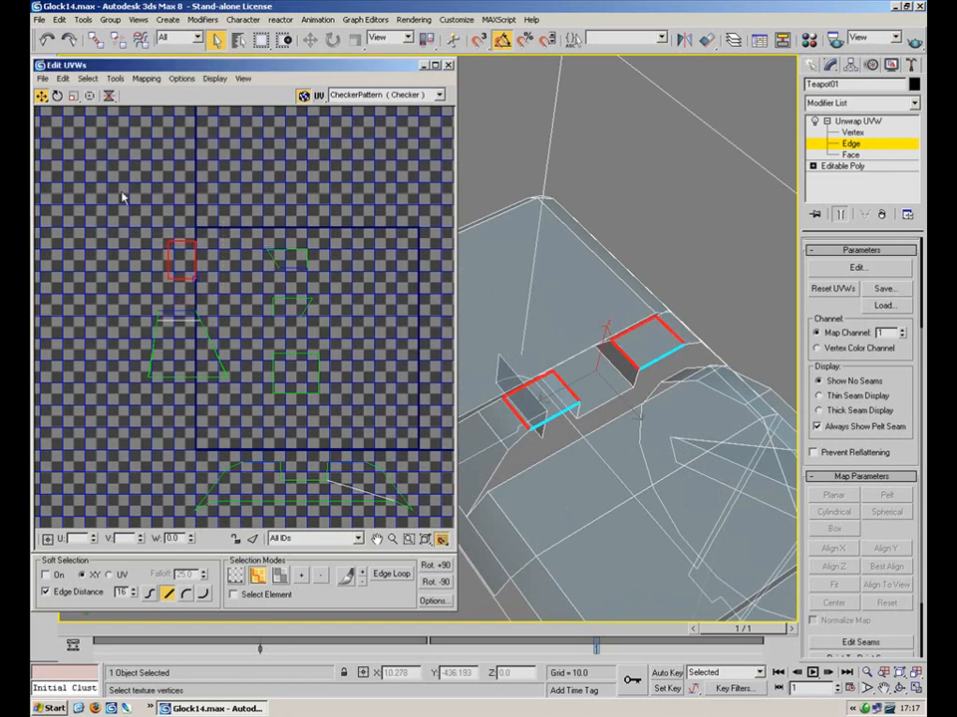
pyautogui.press('1')
pyautogui.moveTo(208, 233); pyautogui.dragTo(190, 308)
pyautogui.moveTo(177, 256); pyautogui.dragTo(158, 311)
pyautogui.click(220, 266)
# Flip the middle small shape horizontally and place it on top of the left trapezoid
pyautogui.moveTo(343, 240); pyautogui.dragTo(255, 283)
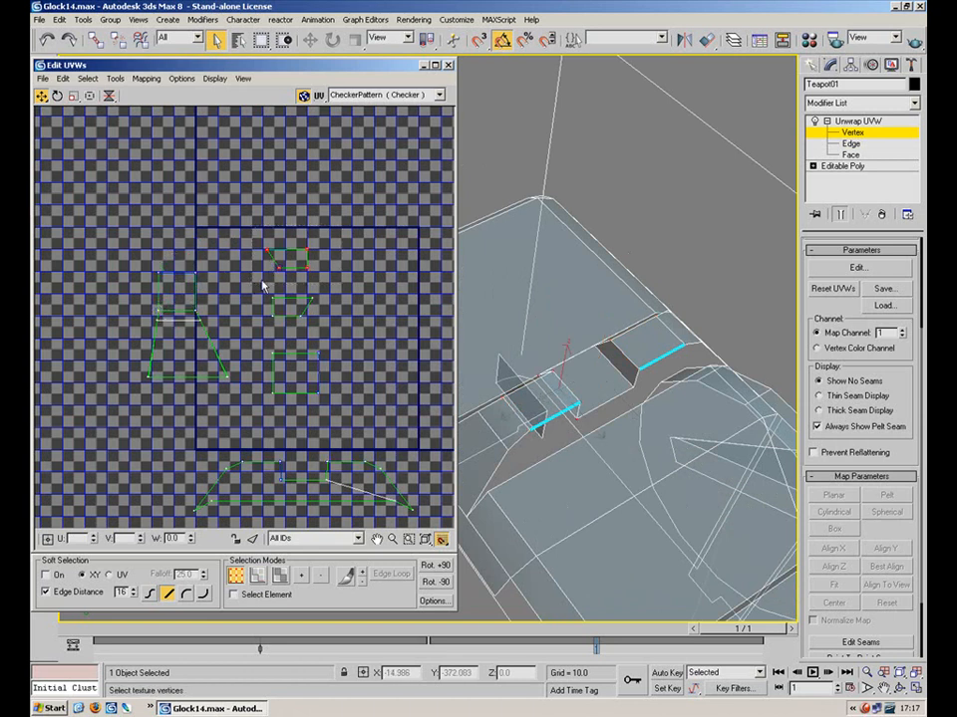
pyautogui.moveTo(332, 295); pyautogui.dragTo(254, 331)
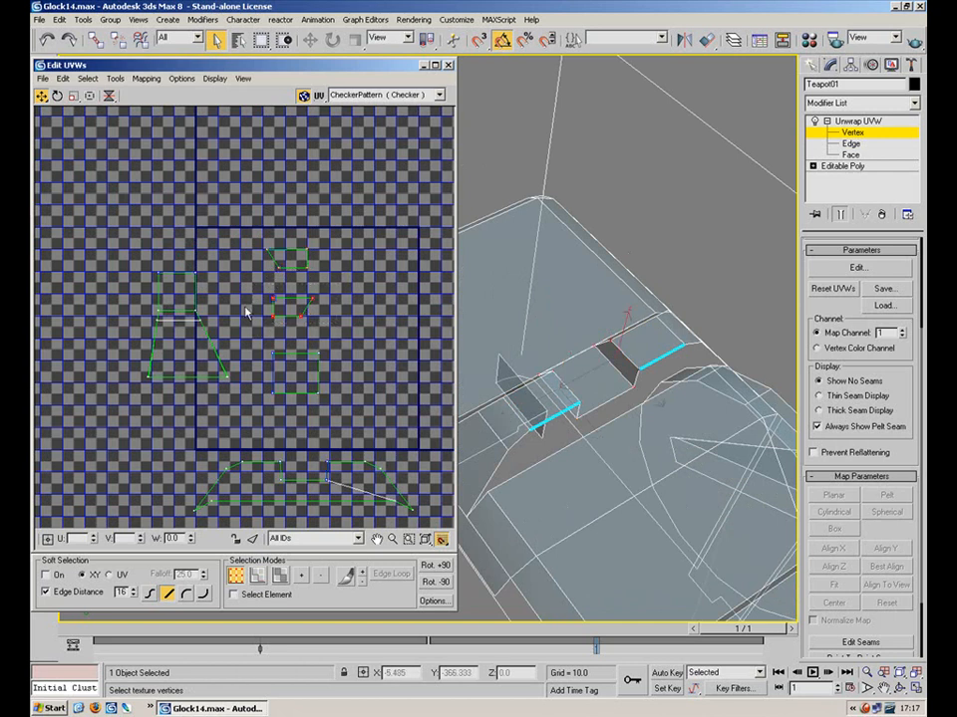
pyautogui.moveTo(109, 99)
pyautogui.mouseDown()
pyautogui.moveTo(110, 127)
pyautogui.moveTo(111, 116)
pyautogui.mouseUp()
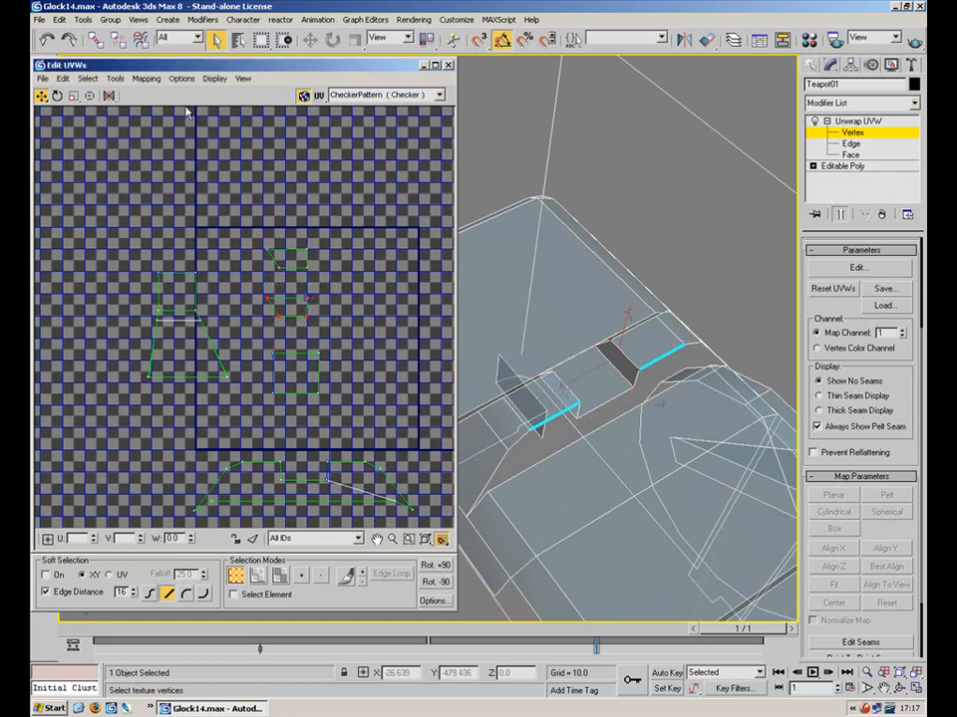
pyautogui.moveTo(304, 298); pyautogui.dragTo(239, 285)
pyautogui.moveTo(305, 249); pyautogui.dragTo(263, 226)
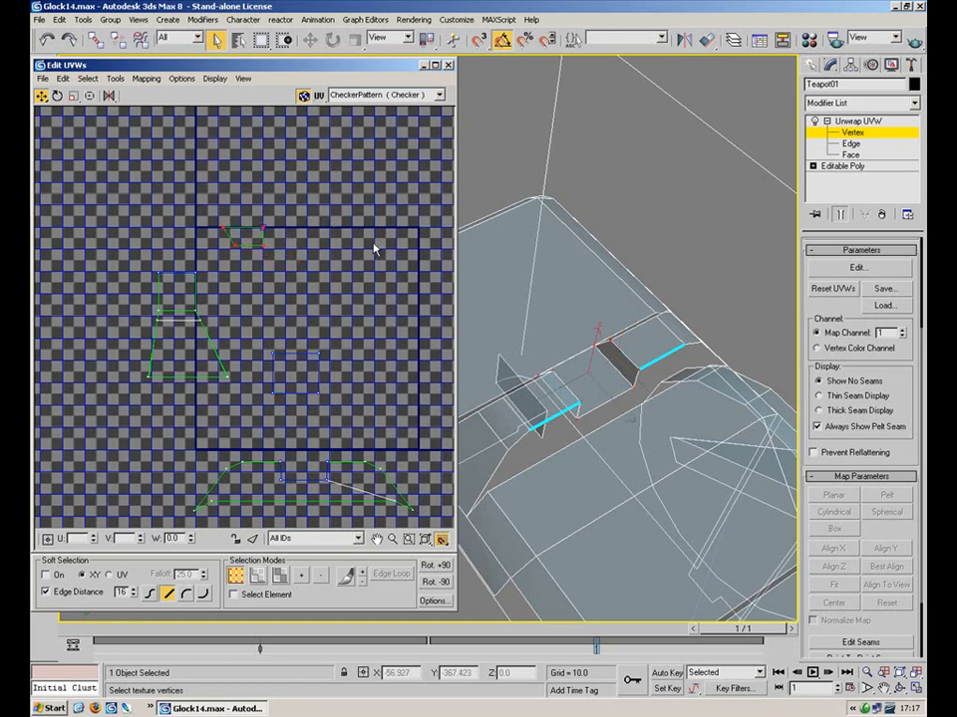
pyautogui.moveTo(258, 230); pyautogui.dragTo(200, 249)
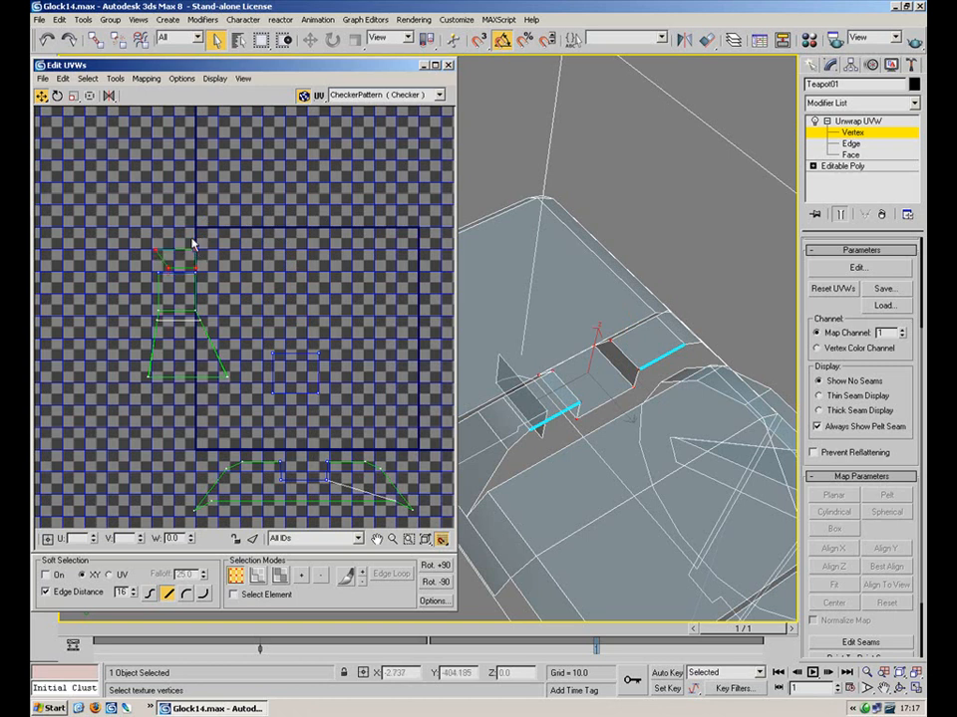
# Level the small shape's left and right vertices so its sides line up
pyautogui.scroll(5, 230, 256)
pyautogui.moveTo(137, 236); pyautogui.dragTo(373, 272, button='middle')
pyautogui.scroll(2, 368, 283)
pyautogui.moveTo(296, 187); pyautogui.dragTo(109, 347)
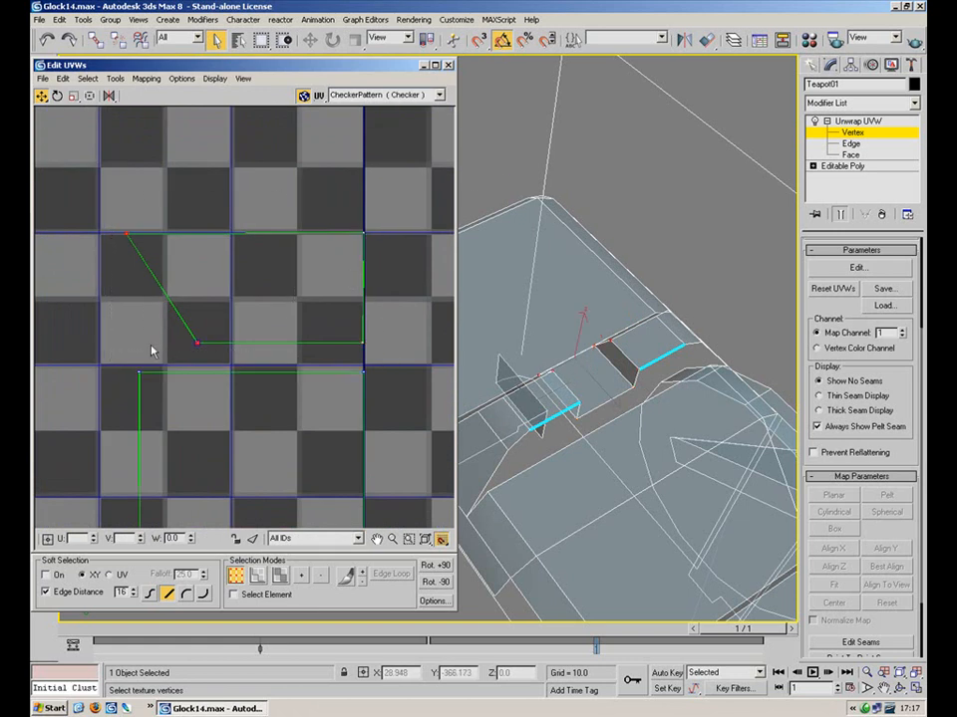
pyautogui.moveTo(195, 344); pyautogui.dragTo(142, 342)
pyautogui.moveTo(424, 214); pyautogui.dragTo(366, 358)
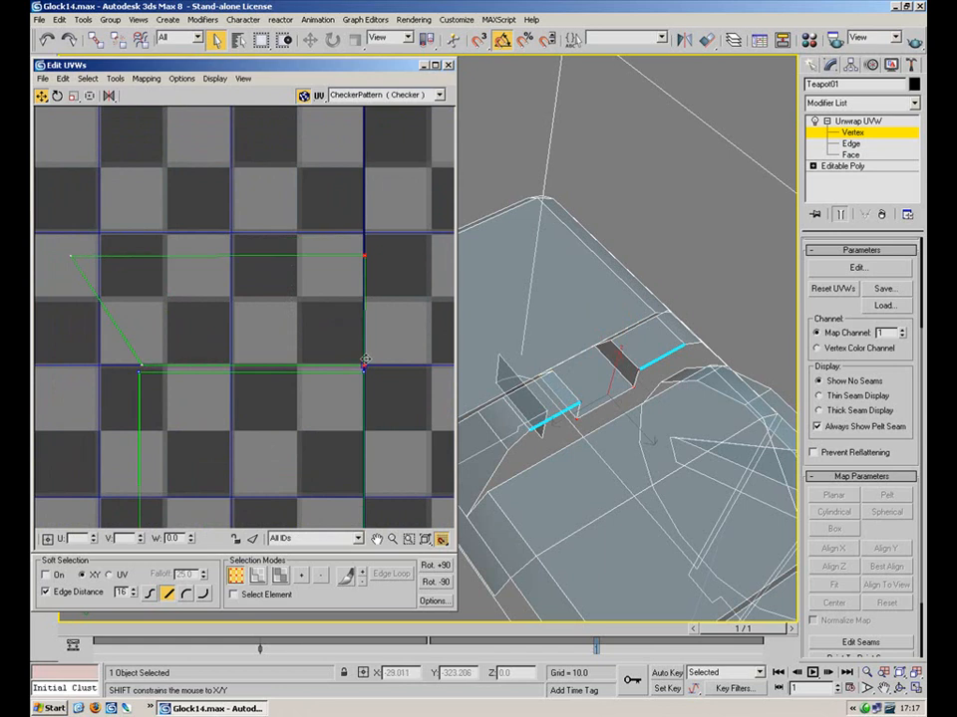
pyautogui.moveTo(404, 237); pyautogui.dragTo(69, 375)
pyautogui.moveTo(139, 367); pyautogui.dragTo(140, 369)
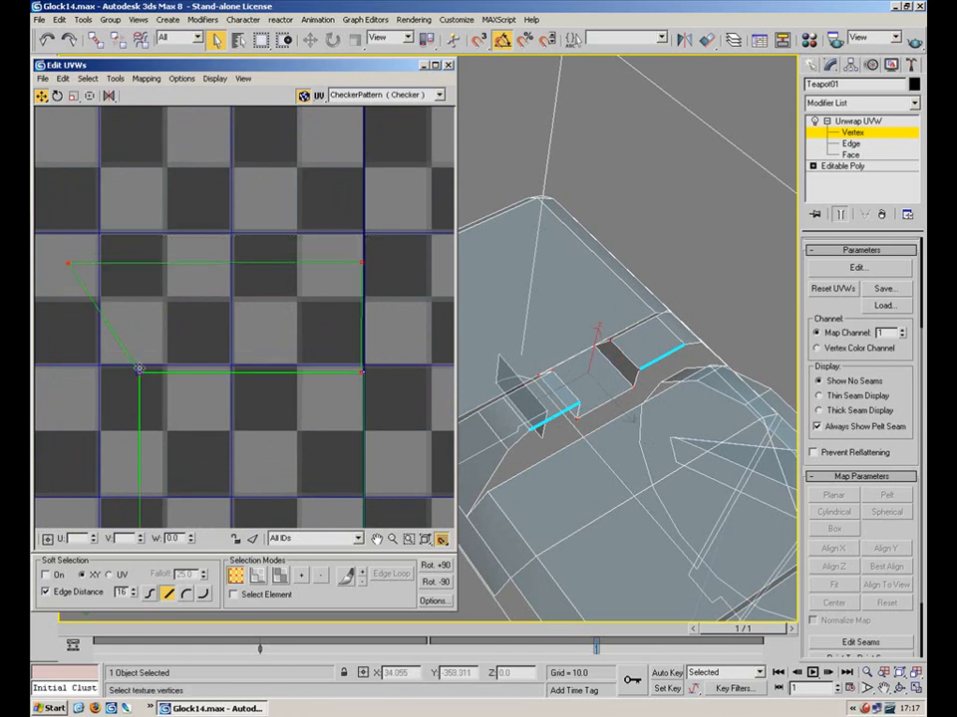
# Shift the shape's right edge slightly right and move the small square piece above the shell
pyautogui.moveTo(381, 219); pyautogui.dragTo(324, 368)
pyautogui.scroll(3, 369, 296)
pyautogui.moveTo(327, 424); pyautogui.dragTo(357, 451)
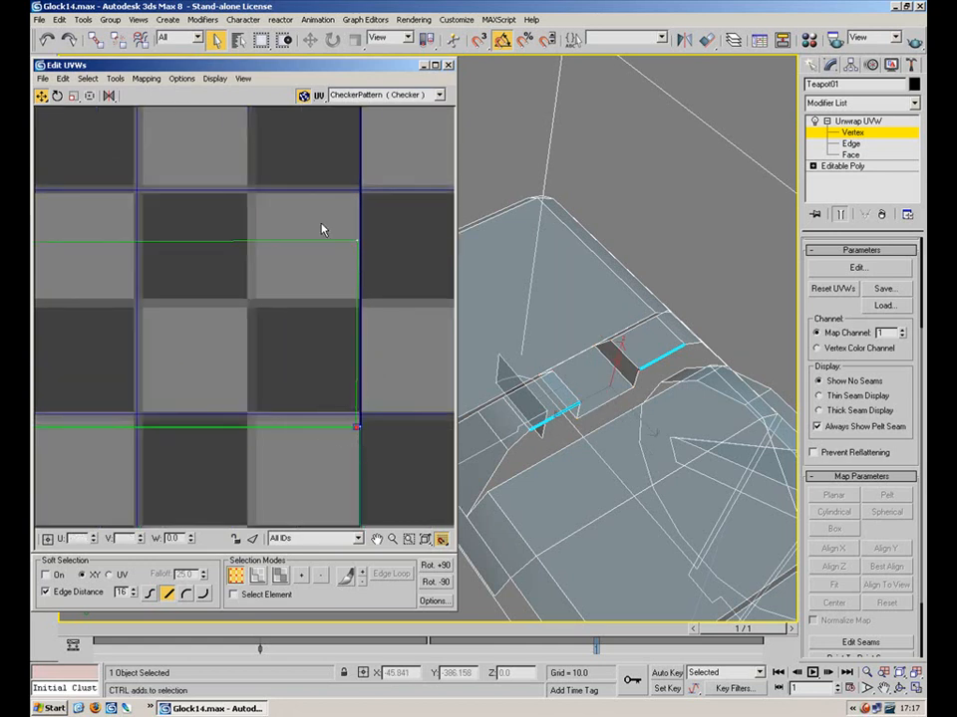
pyautogui.moveTo(357, 241); pyautogui.dragTo(362, 242)
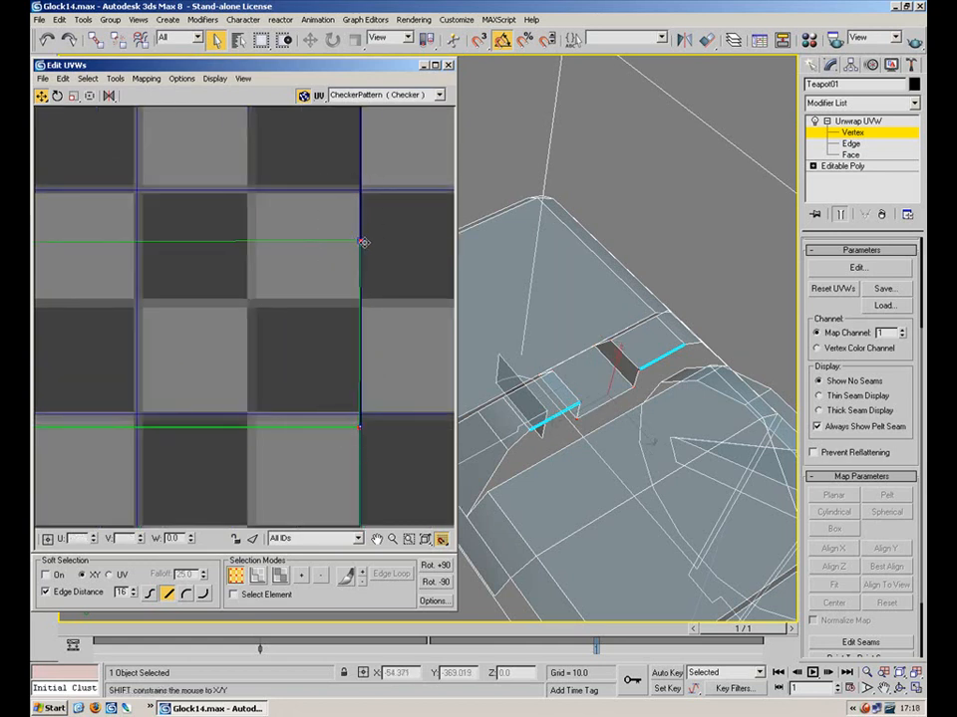
pyautogui.scroll(-10, 331, 305)
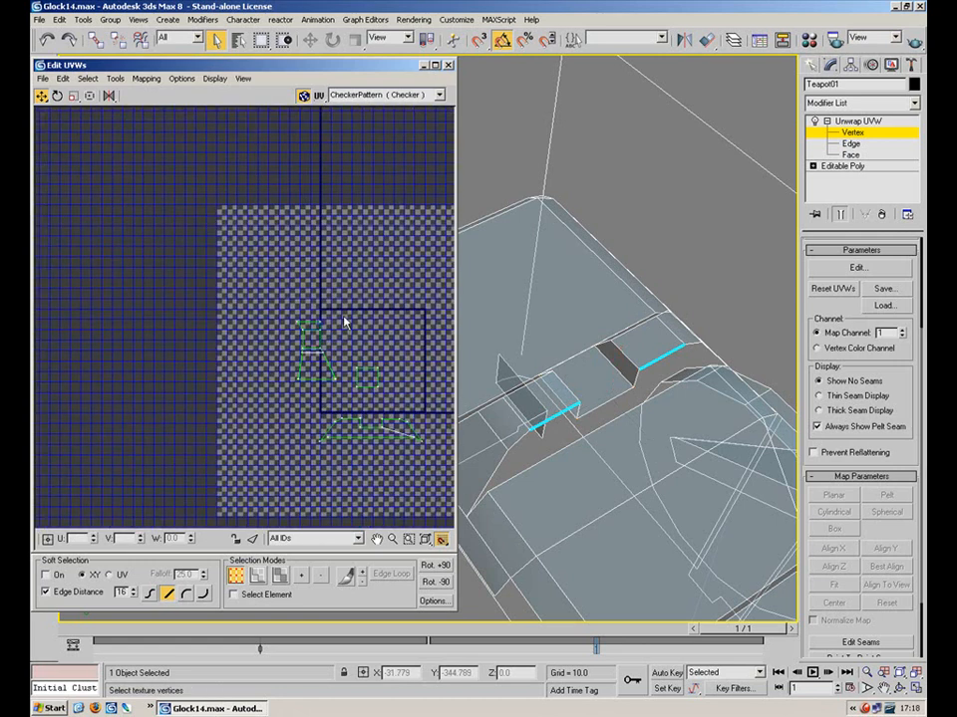
pyautogui.scroll(4, 344, 321)
pyautogui.moveTo(354, 486); pyautogui.dragTo(355, 484)
pyautogui.moveTo(419, 430); pyautogui.dragTo(296, 283)
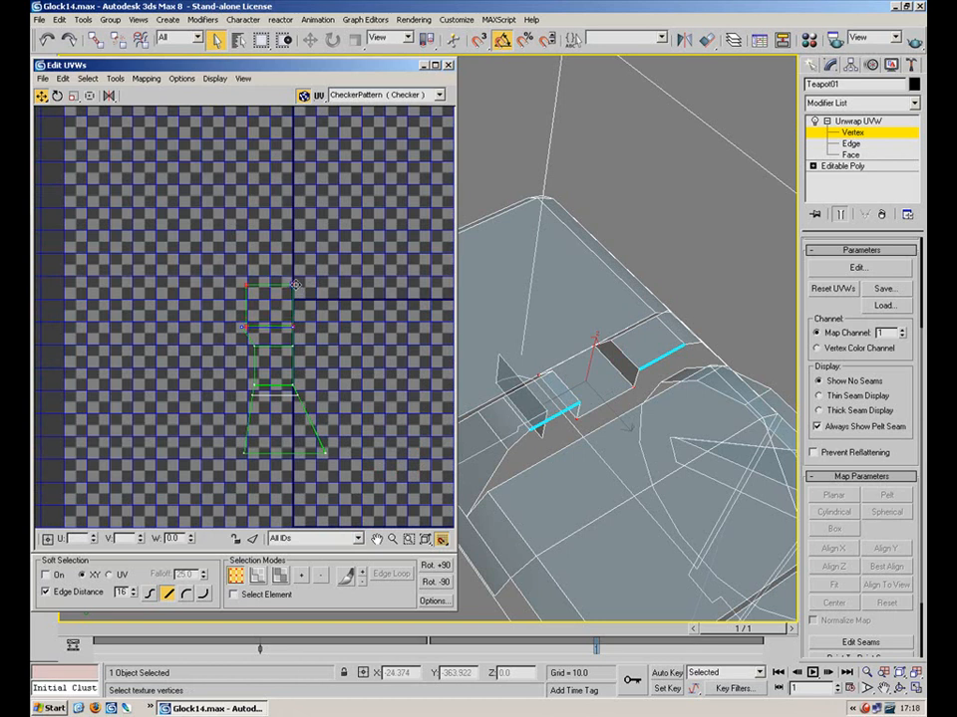
# Select the square piece's edges, convert them to faces, and move the piece upward
pyautogui.scroll(5, 299, 339)
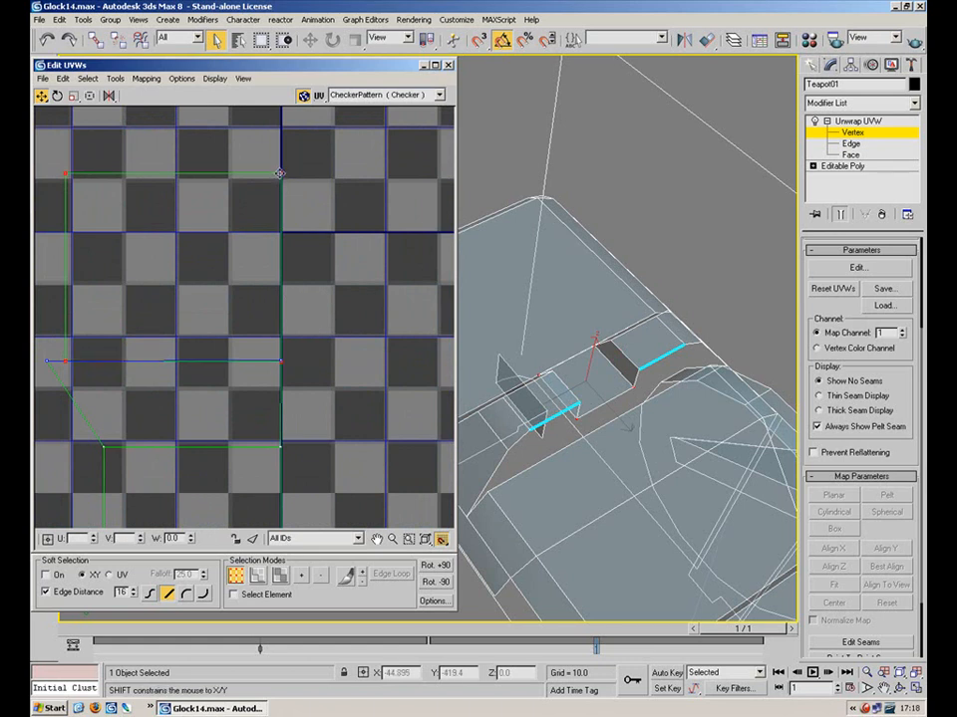
pyautogui.press('2')
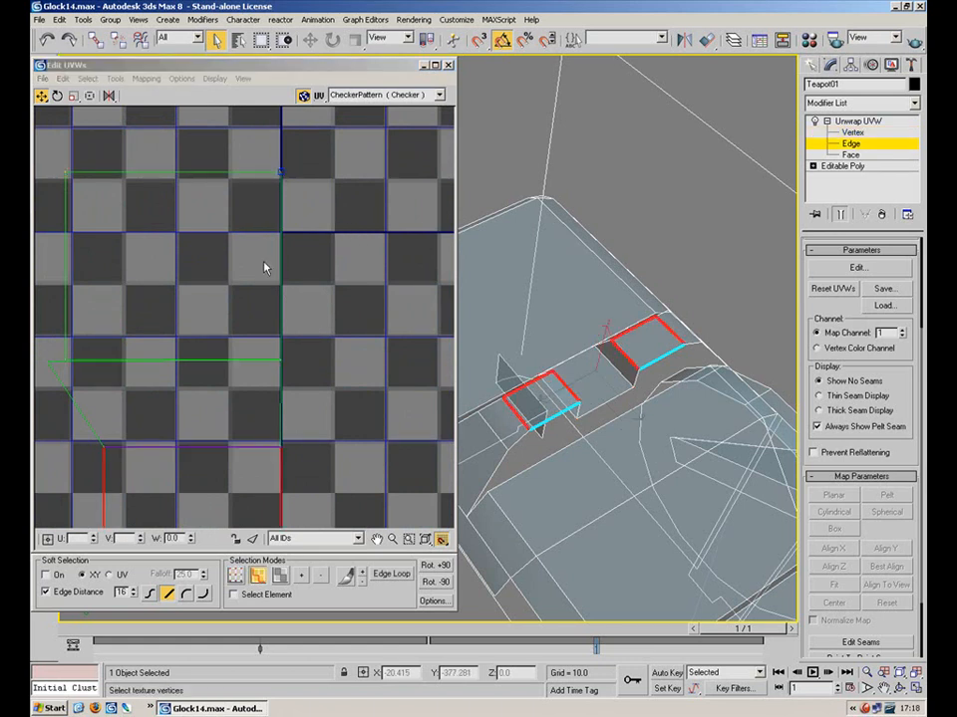
pyautogui.click(280, 575)
pyautogui.click(261, 302)
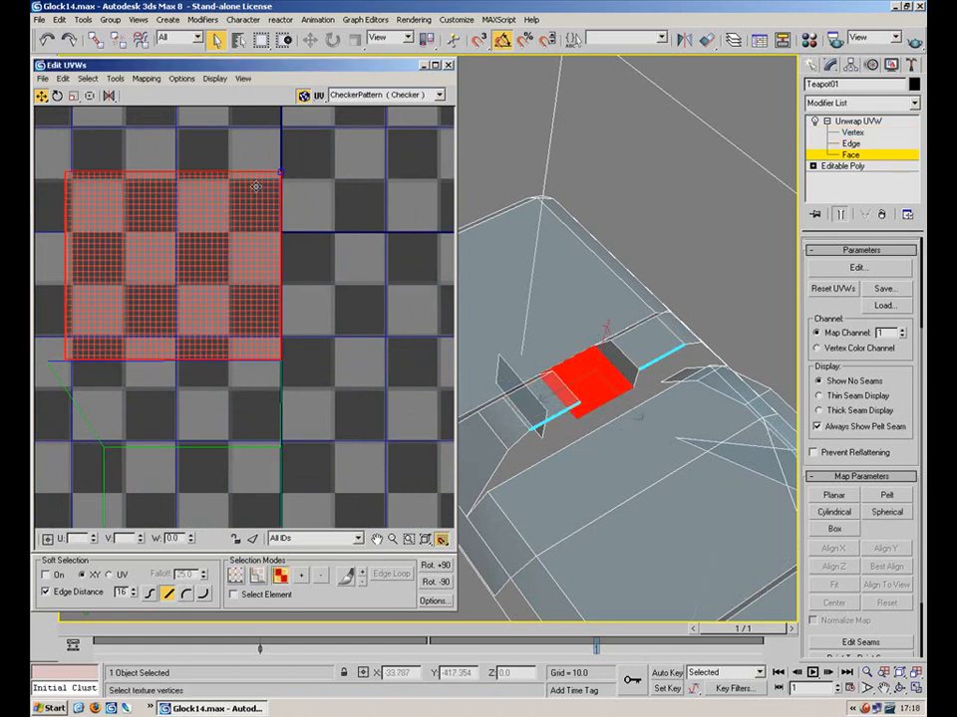
pyautogui.press('2')
pyautogui.moveTo(233, 138); pyautogui.dragTo(225, 209)
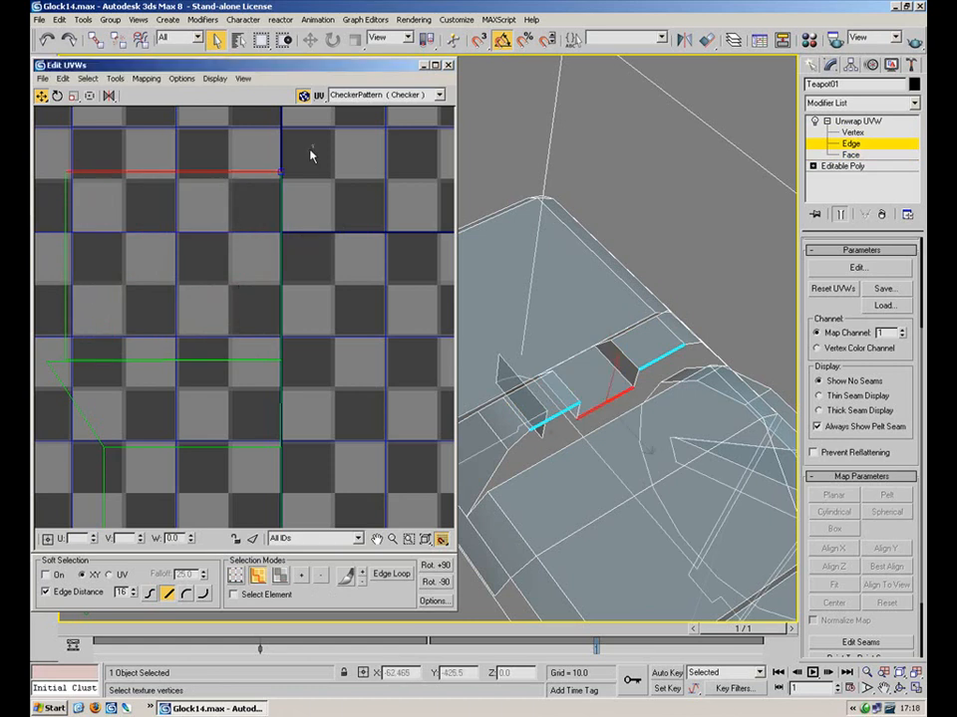
pyautogui.moveTo(61, 346); pyautogui.dragTo(62, 347)
pyautogui.press('3')
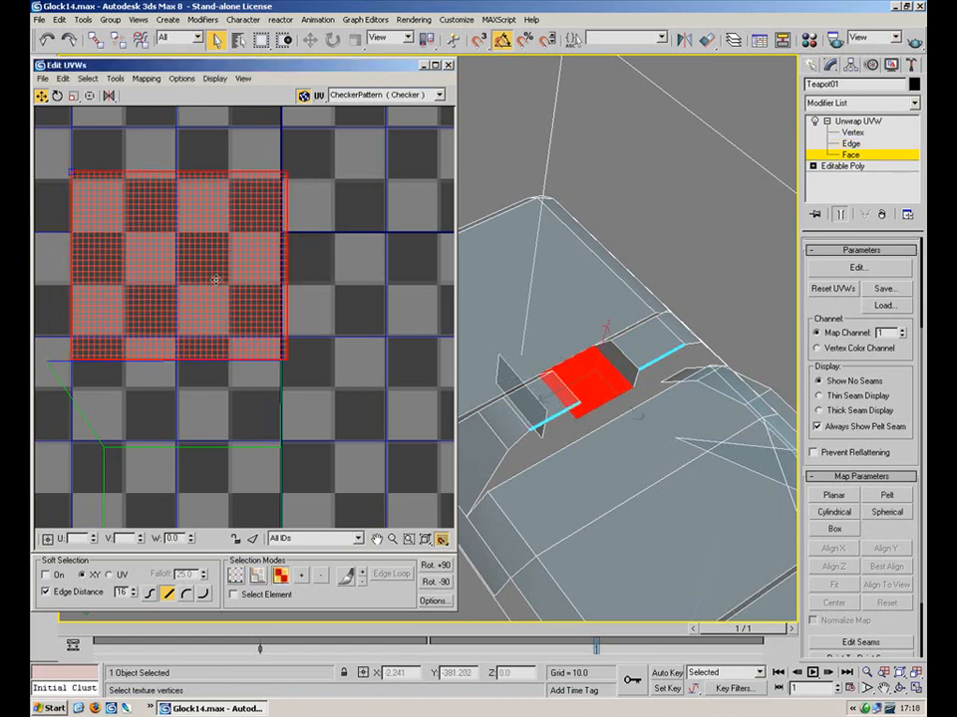
pyautogui.moveTo(214, 252); pyautogui.dragTo(161, 152)
# Rotate the square piece straight, position it, and pull its right vertices to square it off
pyautogui.click(57, 96)
pyautogui.moveTo(230, 214); pyautogui.dragTo(152, 346)
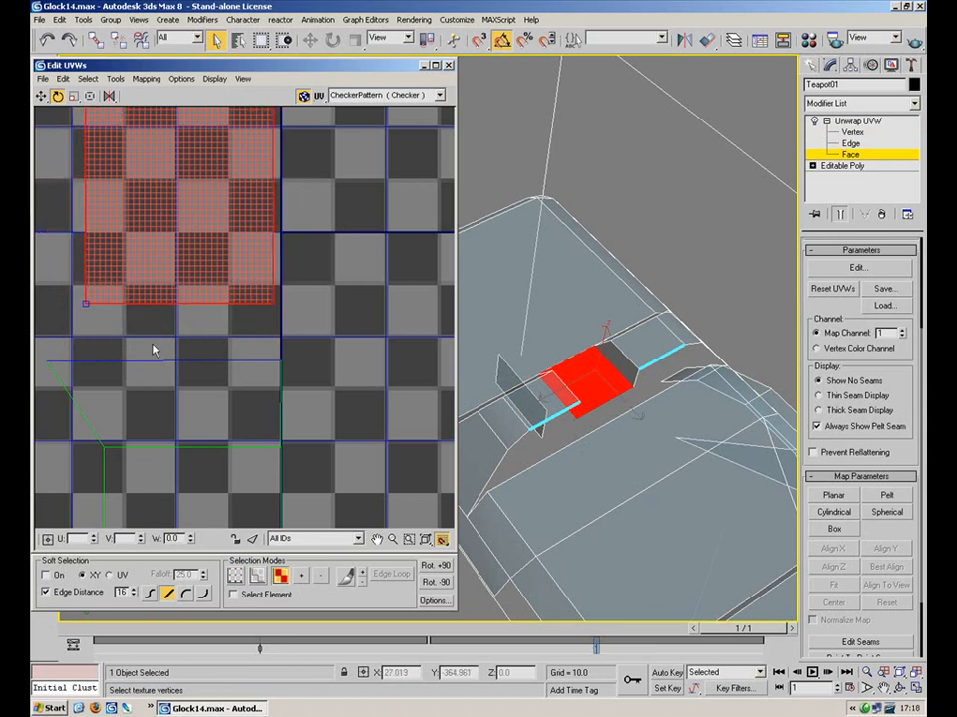
pyautogui.click(43, 98)
pyautogui.moveTo(233, 266); pyautogui.dragTo(182, 303)
pyautogui.press('2')
pyautogui.moveTo(299, 255); pyautogui.dragTo(316, 299)
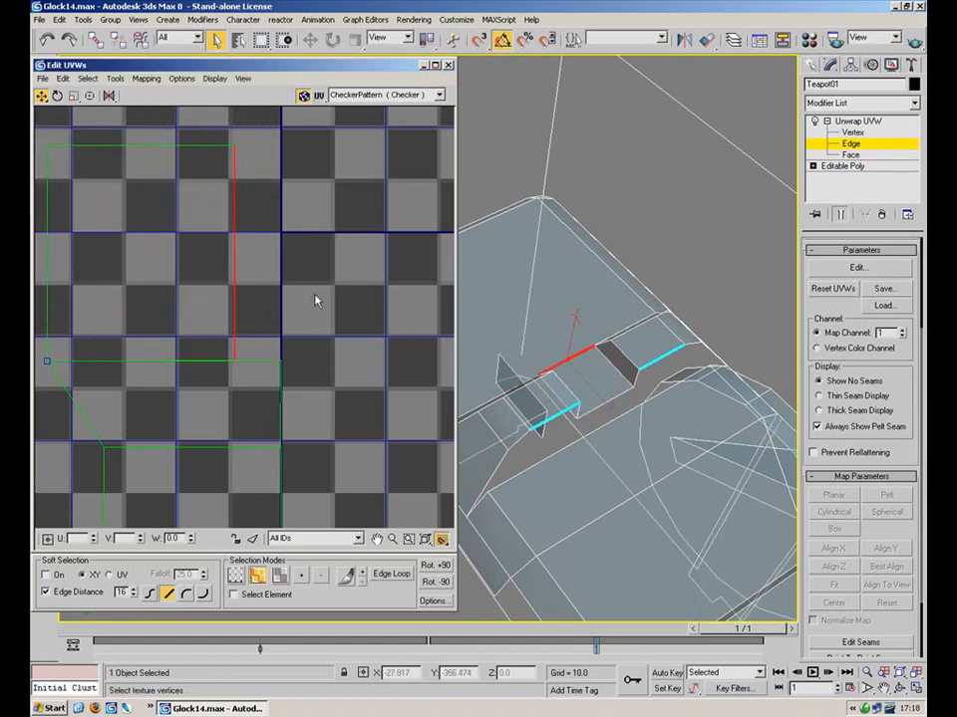
pyautogui.press('1')
pyautogui.moveTo(247, 124); pyautogui.dragTo(285, 363)
pyautogui.scroll(-5, 350, 298)
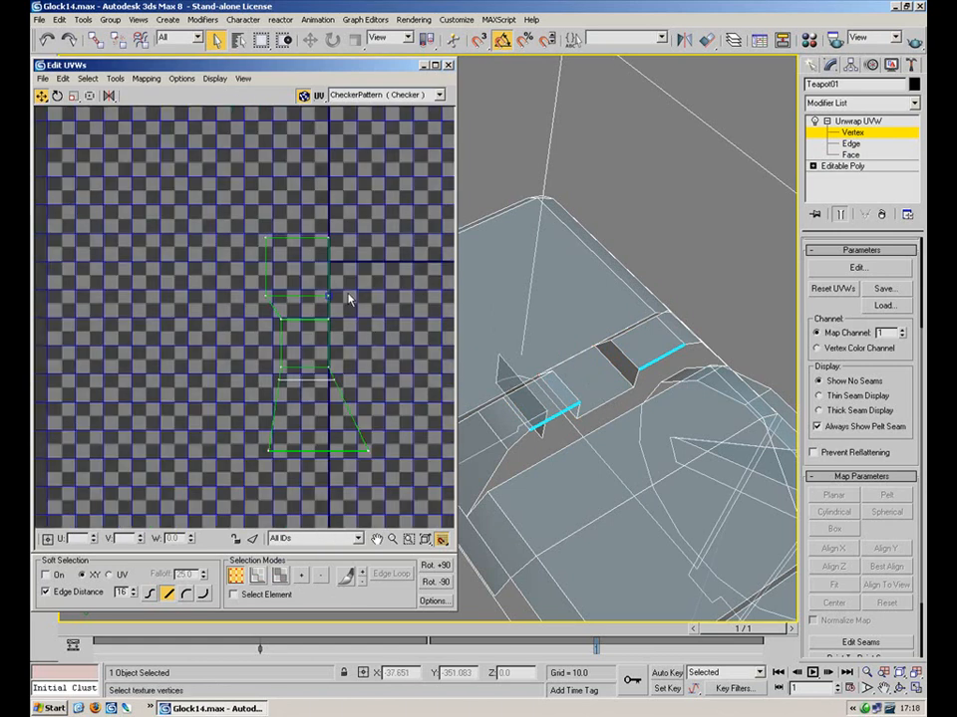
# Move the curved lower shell up to sit beside the vertical shell
pyautogui.moveTo(399, 199); pyautogui.dragTo(239, 465)
pyautogui.moveTo(375, 214); pyautogui.dragTo(168, 494)
pyautogui.scroll(-5, 184, 287)
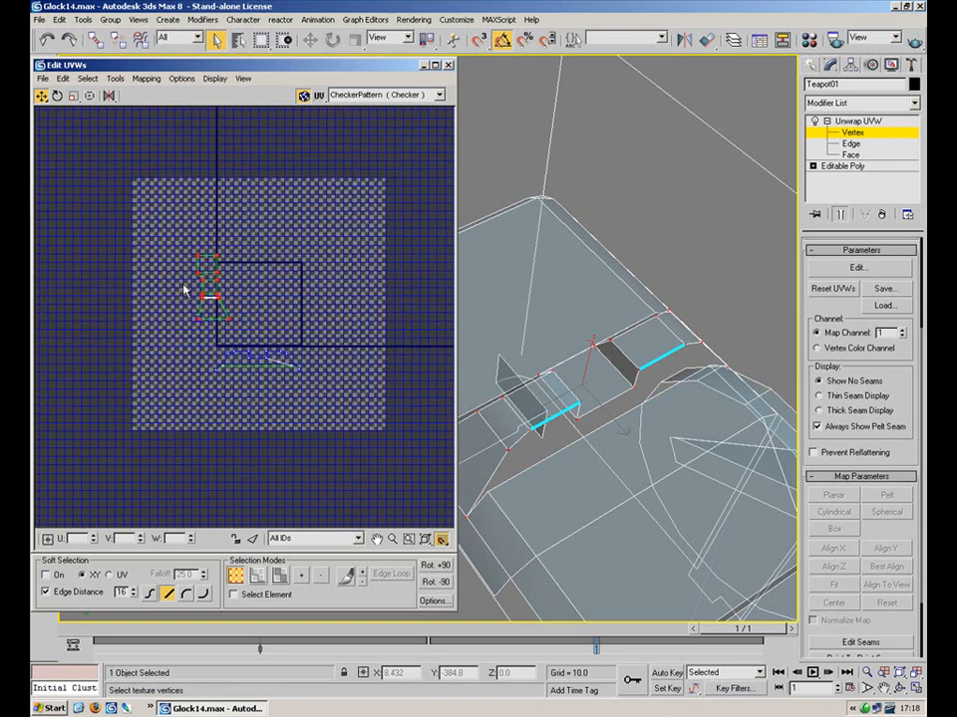
pyautogui.moveTo(312, 314); pyautogui.dragTo(207, 391)
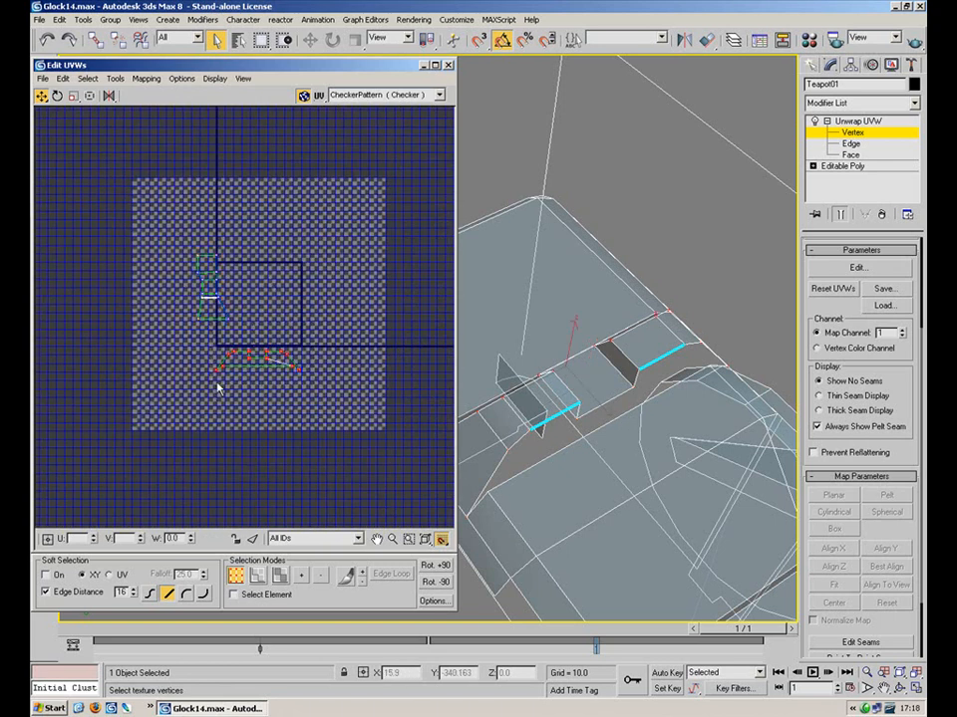
pyautogui.moveTo(265, 356); pyautogui.dragTo(301, 429)
pyautogui.click(57, 95)
pyautogui.click(41, 96)
pyautogui.moveTo(283, 332); pyautogui.dragTo(237, 313)
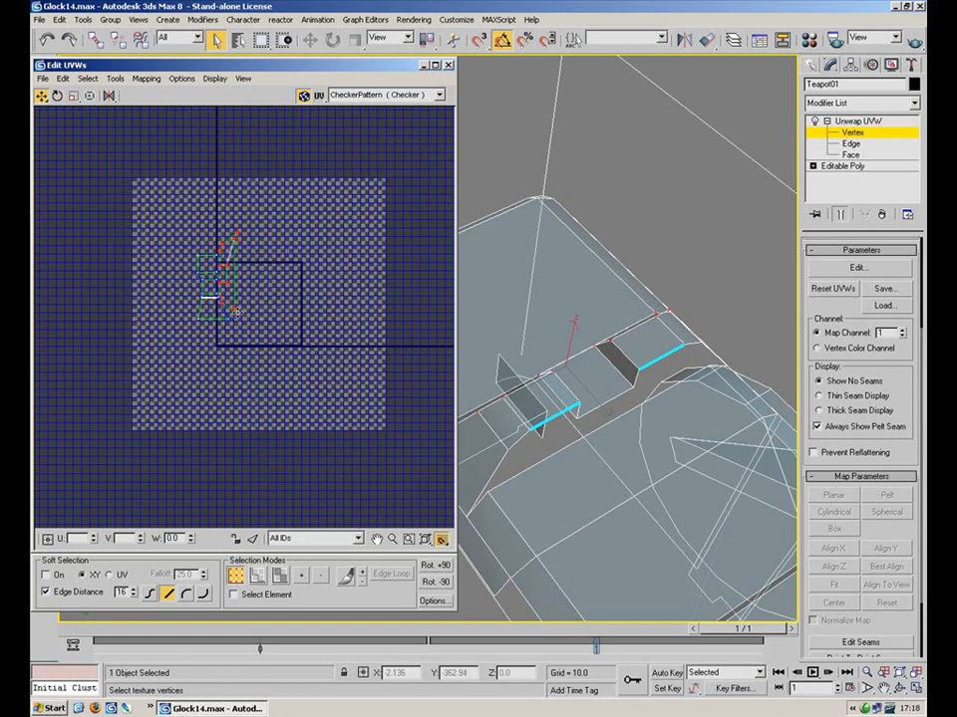
pyautogui.scroll(3, 238, 313)
pyautogui.scroll(3, 233, 318)
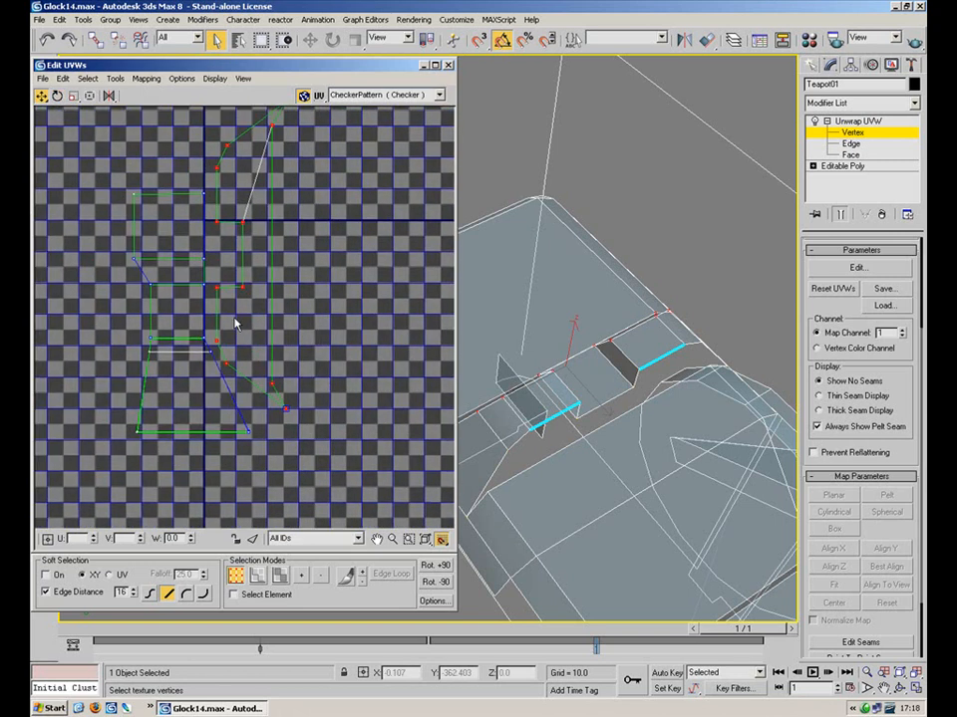
pyautogui.moveTo(246, 285)
pyautogui.mouseDown()
pyautogui.moveTo(243, 260)
pyautogui.moveTo(240, 285)
pyautogui.mouseUp()
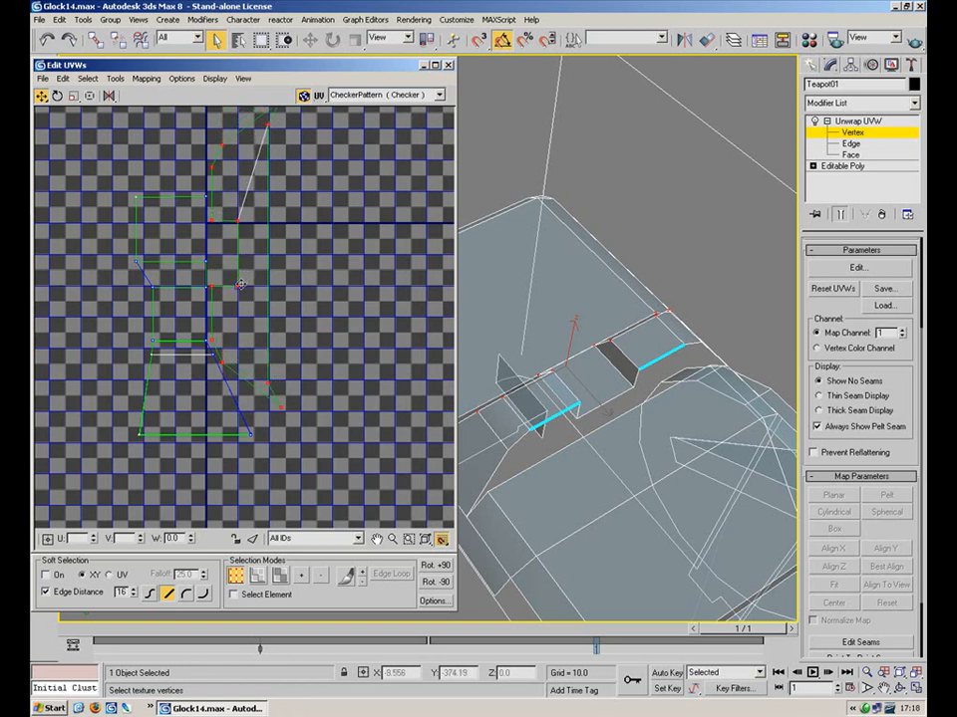
# Scale the grouped pieces to under half size and move them outside the texture square
pyautogui.scroll(-3, 351, 265)
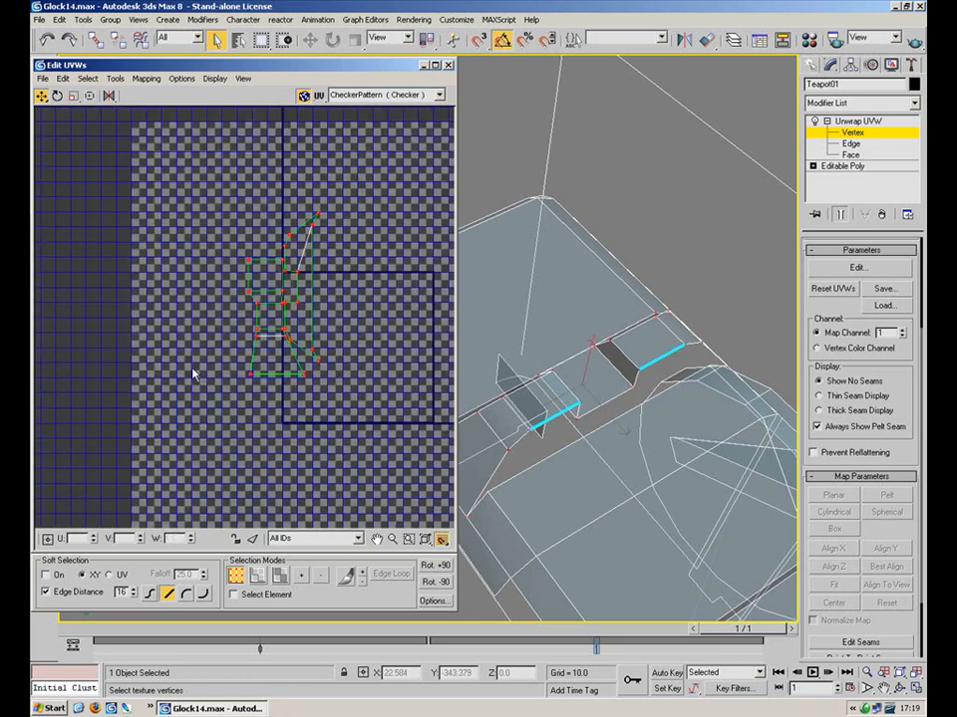
pyautogui.click(72, 95)
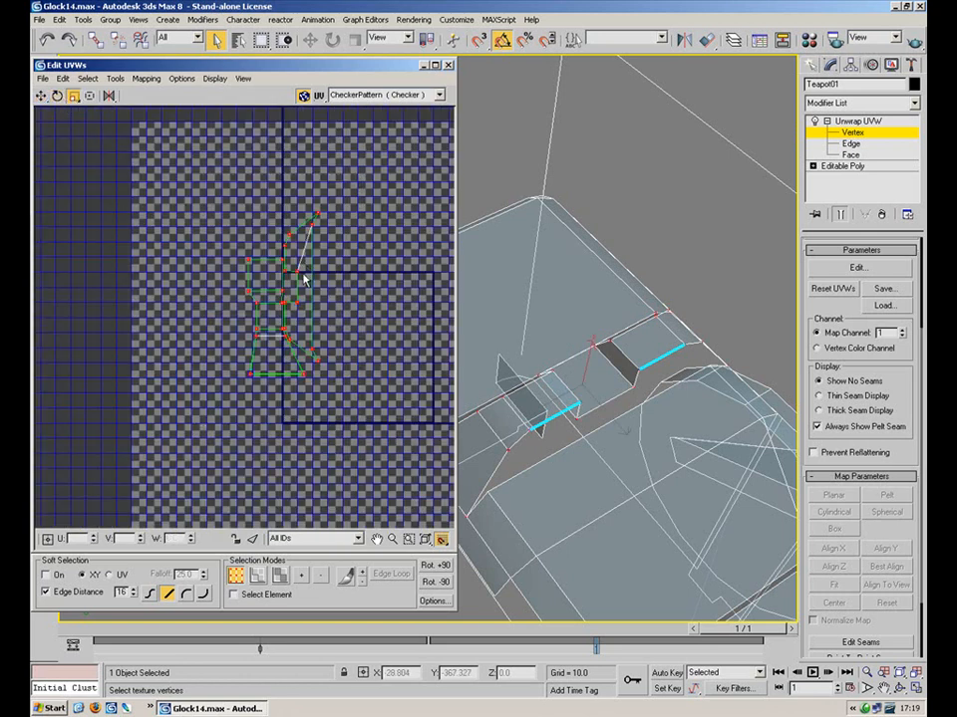
pyautogui.moveTo(299, 269); pyautogui.dragTo(244, 364)
pyautogui.scroll(-6, 100, 265)
pyautogui.click(41, 95)
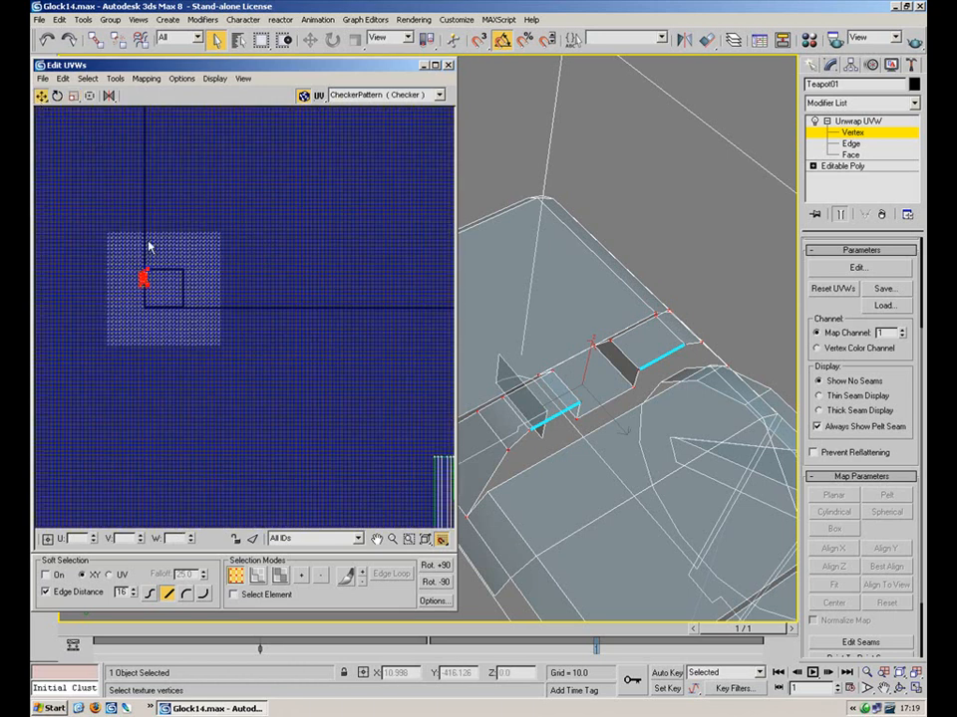
pyautogui.moveTo(144, 278); pyautogui.dragTo(374, 394)
pyautogui.scroll(-3, 244, 282)
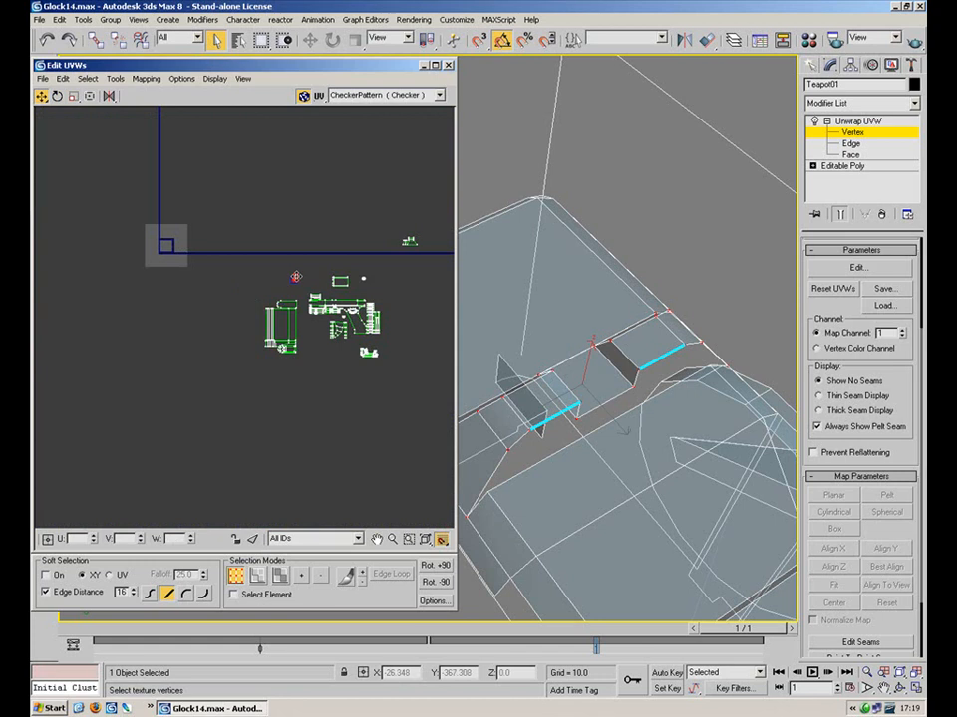
# Clear the selection, recentre the UV layout, and pan the viewport to the slide's slot
pyautogui.click(273, 168)
pyautogui.moveTo(273, 170); pyautogui.dragTo(261, 379, button='middle')
pyautogui.scroll(-2, 263, 374)
pyautogui.scroll(-3, 271, 208)
pyautogui.scroll(-3, 311, 173)
pyautogui.moveTo(310, 209); pyautogui.dragTo(271, 400, button='middle')
pyautogui.scroll(-2, 349, 246)
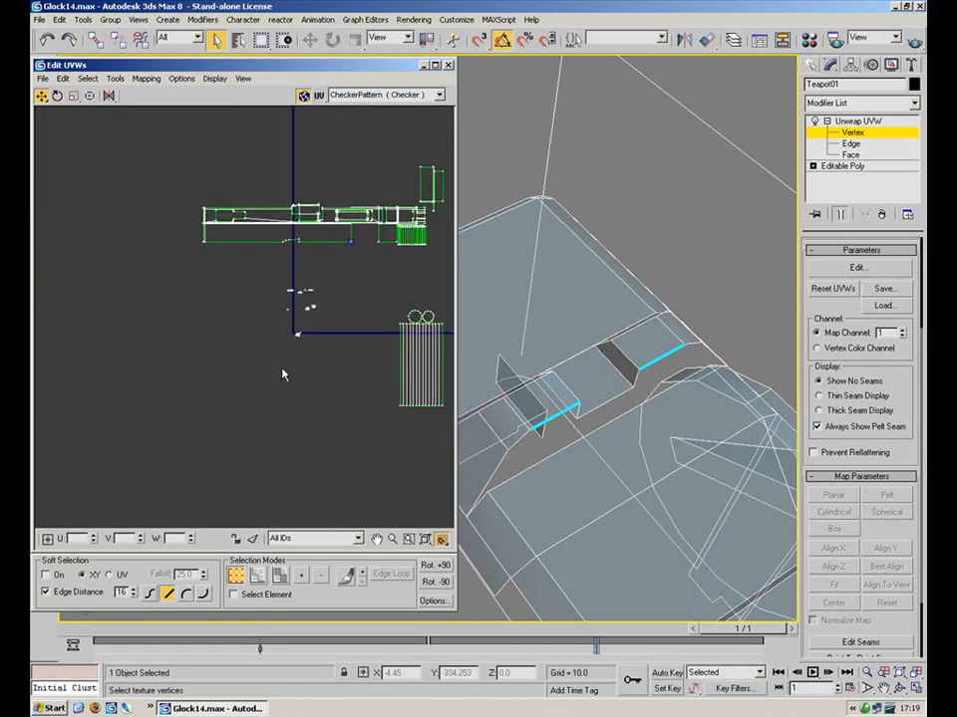
pyautogui.scroll(6, 299, 234)
pyautogui.moveTo(279, 440); pyautogui.dragTo(280, 210, button='middle')
pyautogui.scroll(2, 280, 211)
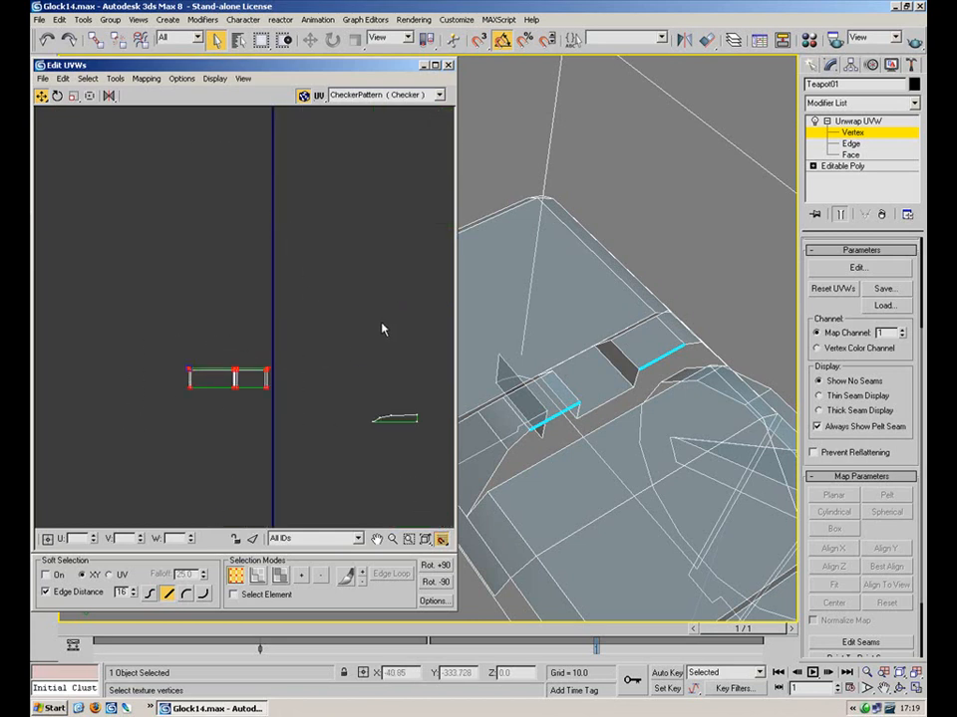
pyautogui.moveTo(632, 386); pyautogui.dragTo(433, 145, button='middle')
pyautogui.scroll(-3, 538, 298)
pyautogui.moveTo(563, 337); pyautogui.dragTo(560, 269, button='middle')
pyautogui.scroll(-3, 566, 311)
pyautogui.scroll(3, 564, 304)
# Select the slot wall faces, including the lower strip and the small joining face
pyautogui.click(852, 155)
pyautogui.click(510, 329)
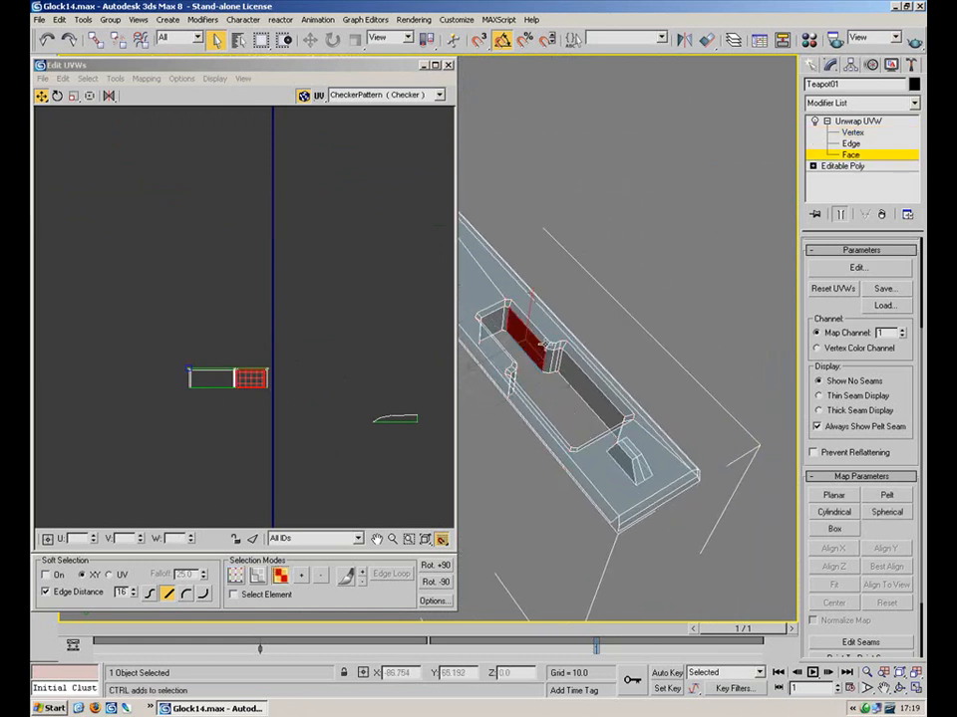
pyautogui.keyDown('ctrl'); pyautogui.click(520, 311); pyautogui.keyUp('ctrl')
pyautogui.keyDown('ctrl'); pyautogui.click(580, 371); pyautogui.keyUp('ctrl')
pyautogui.keyDown('ctrl'); pyautogui.click(567, 369); pyautogui.keyUp('ctrl')
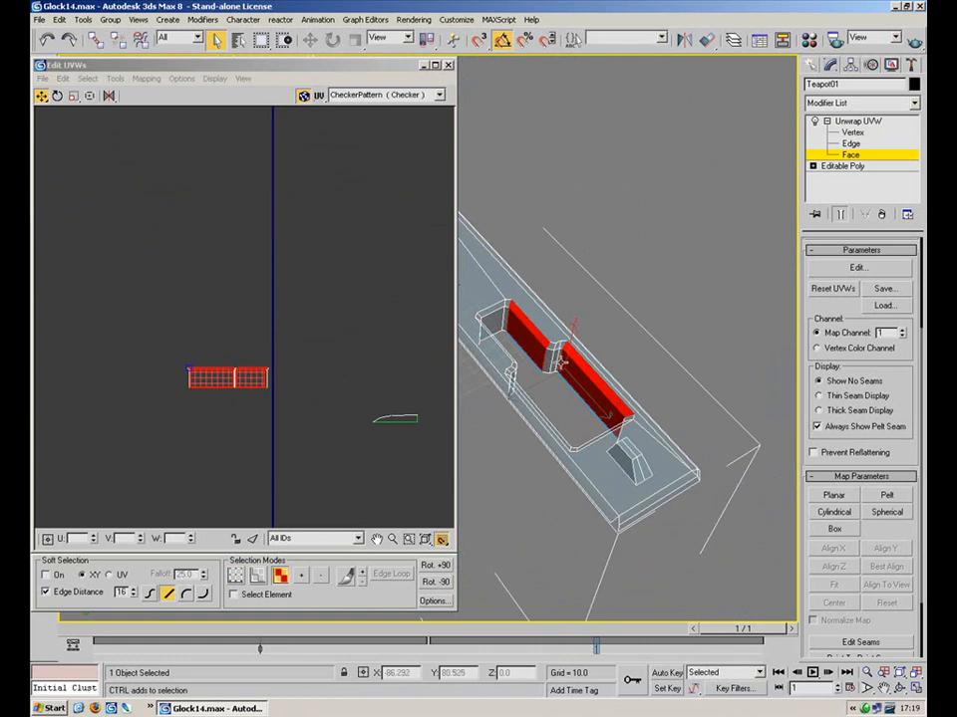
pyautogui.keyDown('ctrl'); pyautogui.click(555, 357); pyautogui.keyUp('ctrl')
pyautogui.keyDown('alt'); pyautogui.moveTo(555, 355); pyautogui.dragTo(472, 291, button='middle'); pyautogui.keyUp('alt')
# Add the inner wall and bevel faces, apply a Planar map, and reopen Edit UVWs
pyautogui.click(424, 65)
pyautogui.keyDown('alt'); pyautogui.moveTo(420, 263); pyautogui.dragTo(224, 277, button='middle'); pyautogui.keyUp('alt')
pyautogui.moveTo(224, 277); pyautogui.dragTo(529, 388, button='middle')
pyautogui.scroll(5, 529, 389)
pyautogui.scroll(-2, 380, 289)
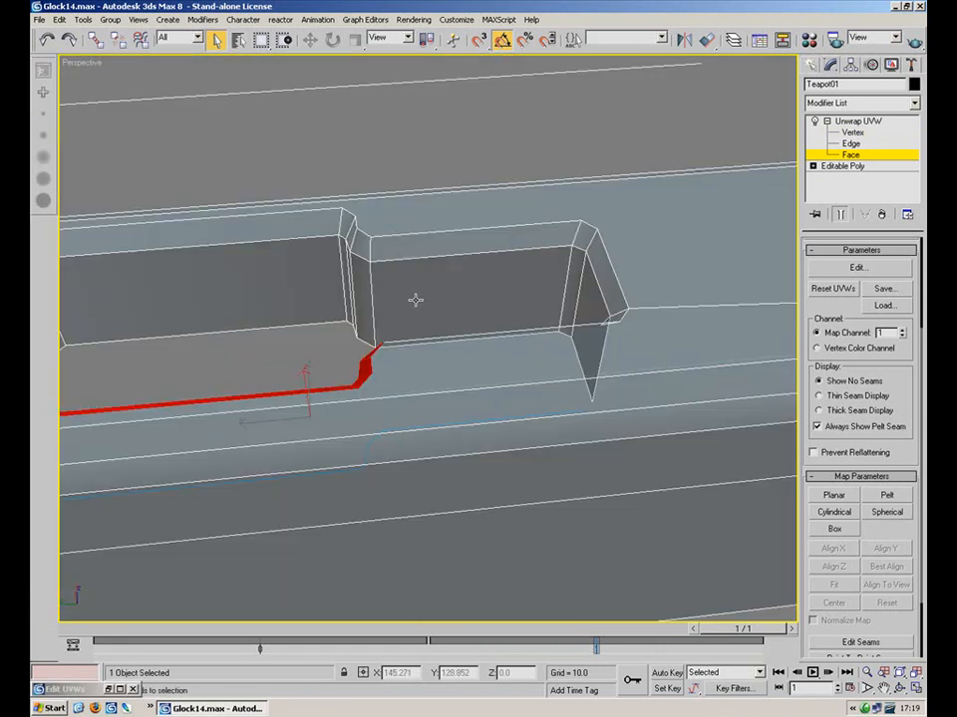
pyautogui.keyDown('ctrl'); pyautogui.click(399, 254); pyautogui.keyUp('ctrl')
pyautogui.keyDown('ctrl'); pyautogui.click(362, 253); pyautogui.keyUp('ctrl')
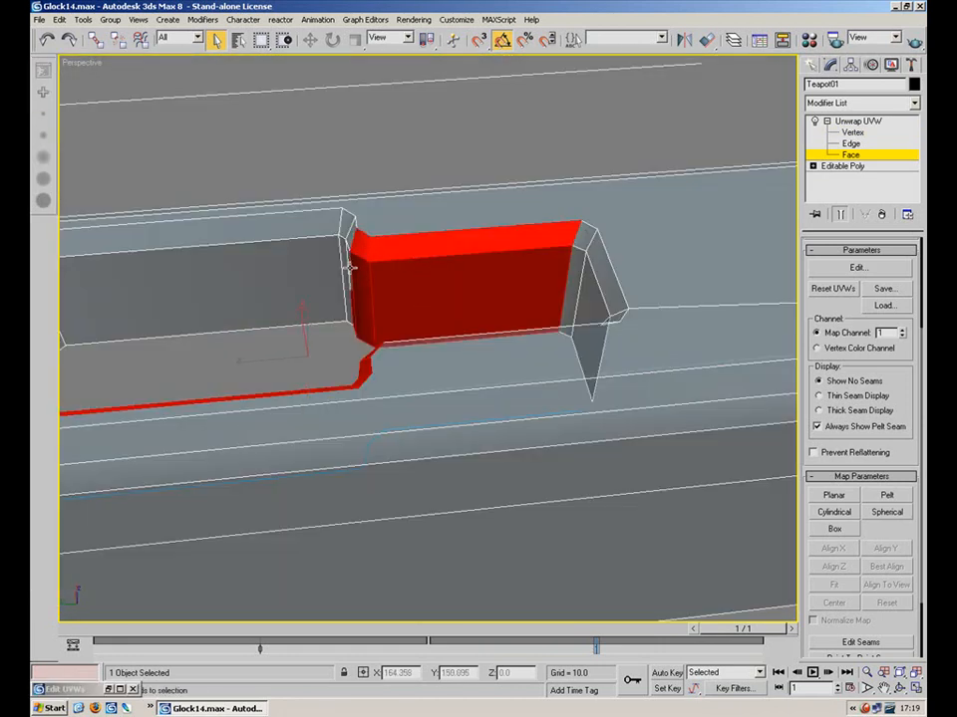
pyautogui.keyDown('ctrl'); pyautogui.click(289, 279); pyautogui.keyUp('ctrl')
pyautogui.moveTo(289, 279); pyautogui.dragTo(384, 267, button='middle')
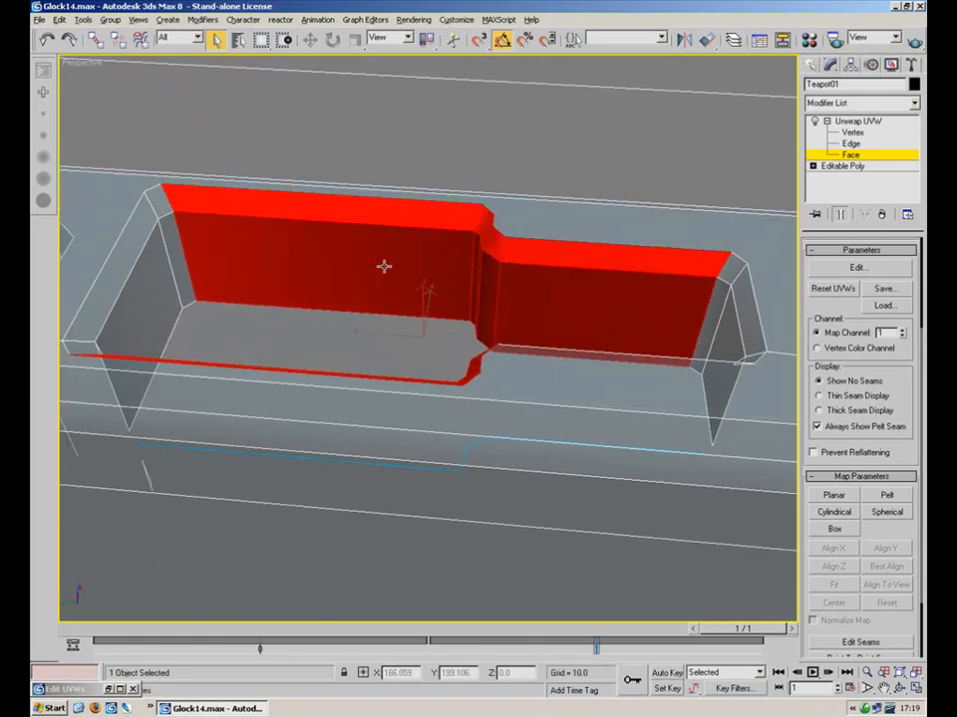
pyautogui.click(834, 495)
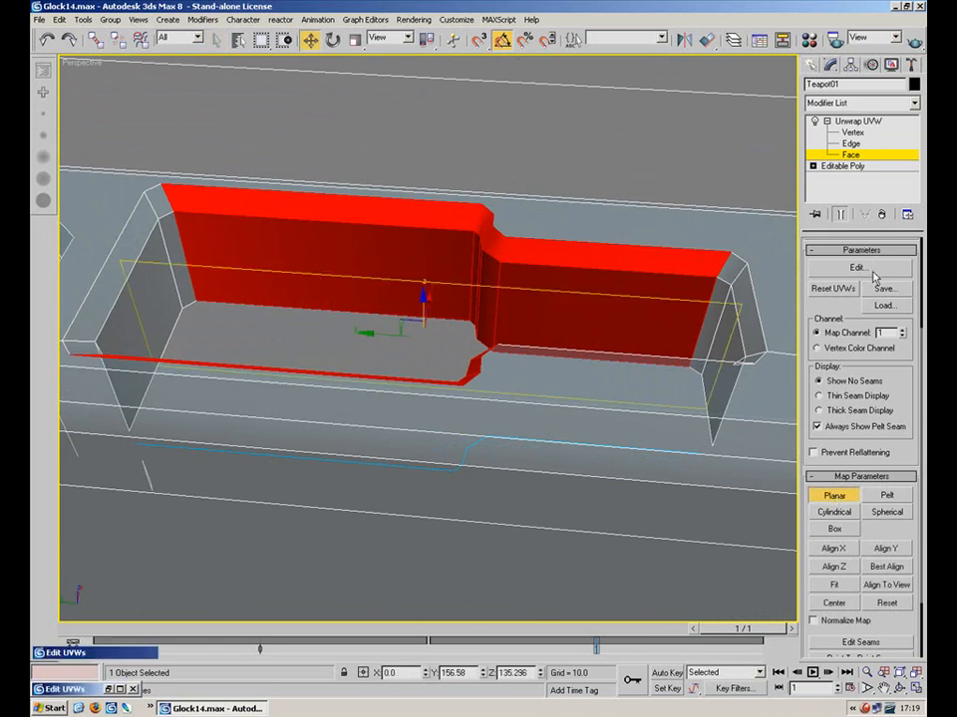
pyautogui.click(858, 267)
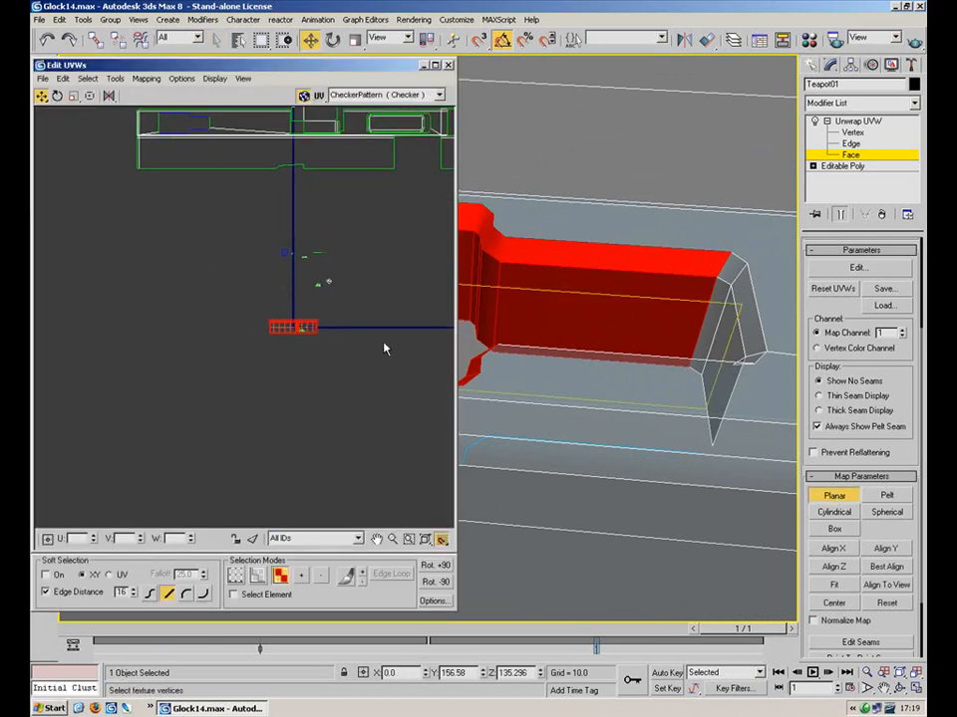
# Finish the planar mapping and move the new UV strip clear of the other pieces
pyautogui.scroll(3, 308, 301)
pyautogui.click(834, 496)
pyautogui.moveTo(287, 340); pyautogui.dragTo(289, 434)
pyautogui.click(338, 433)
pyautogui.scroll(3, 319, 443)
pyautogui.scroll(2, 252, 398)
pyautogui.moveTo(252, 394); pyautogui.dragTo(264, 357, button='middle')
# Select the strip's right-side UV vertices and shift them left
pyautogui.press('1')
pyautogui.moveTo(412, 325); pyautogui.dragTo(193, 490)
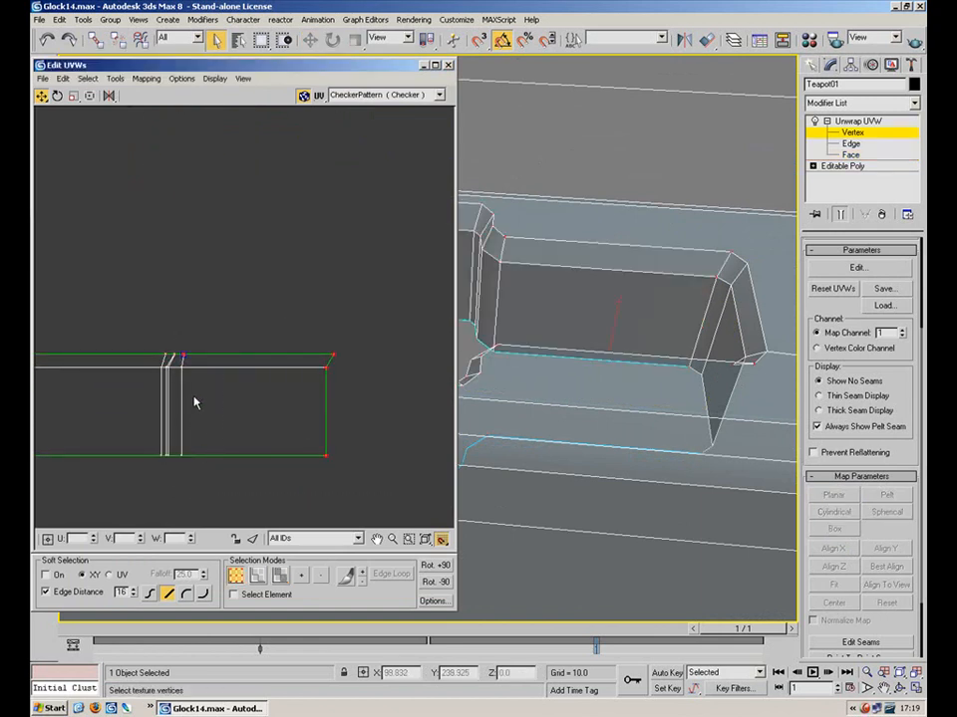
pyautogui.keyDown('ctrl'); pyautogui.moveTo(214, 318); pyautogui.dragTo(178, 397); pyautogui.keyUp('ctrl')
pyautogui.keyDown('ctrl'); pyautogui.moveTo(287, 430); pyautogui.dragTo(171, 481); pyautogui.keyUp('ctrl')
pyautogui.keyDown('alt'); pyautogui.moveTo(157, 335); pyautogui.dragTo(224, 353); pyautogui.keyUp('alt')
pyautogui.click(264, 349)
pyautogui.moveTo(403, 334); pyautogui.dragTo(195, 504)
pyautogui.keyDown('shift'); pyautogui.moveTo(208, 371); pyautogui.dragTo(196, 369); pyautogui.keyUp('shift')
pyautogui.click(241, 409)
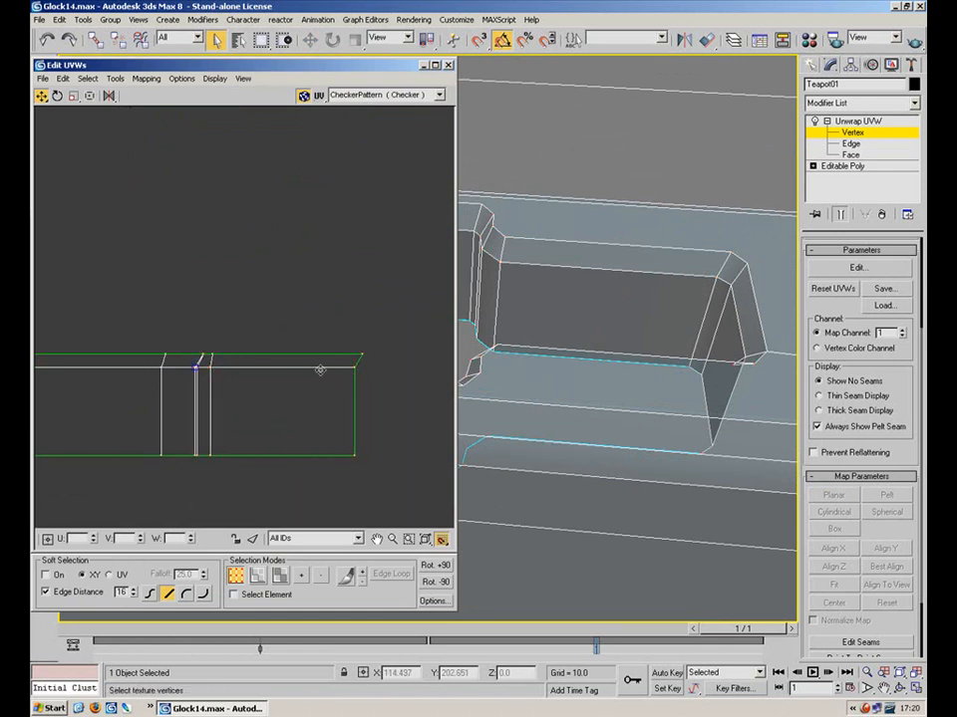
# Move the strip's right-side UV faces further right, leaving the narrow column behind
pyautogui.press('2')
pyautogui.press('3')
pyautogui.moveTo(410, 500); pyautogui.dragTo(363, 467)
pyautogui.moveTo(207, 347); pyautogui.dragTo(206, 346)
pyautogui.keyDown('shift'); pyautogui.moveTo(227, 391); pyautogui.dragTo(247, 395); pyautogui.keyUp('shift')
pyautogui.moveTo(350, 486); pyautogui.dragTo(308, 346)
pyautogui.moveTo(269, 415)
pyautogui.keyDown('shift'); pyautogui.mouseDown()
pyautogui.moveTo(291, 417)
pyautogui.moveTo(279, 417)
pyautogui.mouseUp(); pyautogui.keyUp('shift')
pyautogui.click(564, 156)
# Show the CheckerPattern preview texture on the slide model
pyautogui.moveTo(511, 224); pyautogui.dragTo(630, 282, button='middle')
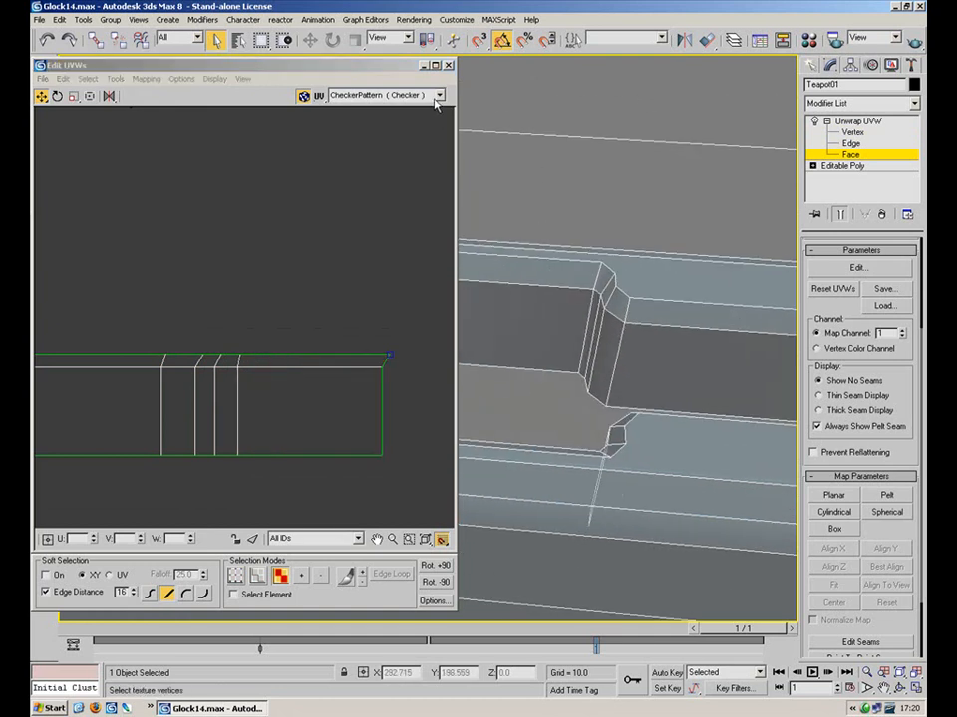
pyautogui.click(438, 96)
pyautogui.click(424, 110)
pyautogui.keyDown('alt'); pyautogui.moveTo(559, 205); pyautogui.dragTo(608, 239, button='middle'); pyautogui.keyUp('alt')
# Scale the strip's right-edge vertices into a straight vertical line
pyautogui.press('1')
pyautogui.moveTo(409, 304); pyautogui.dragTo(335, 506)
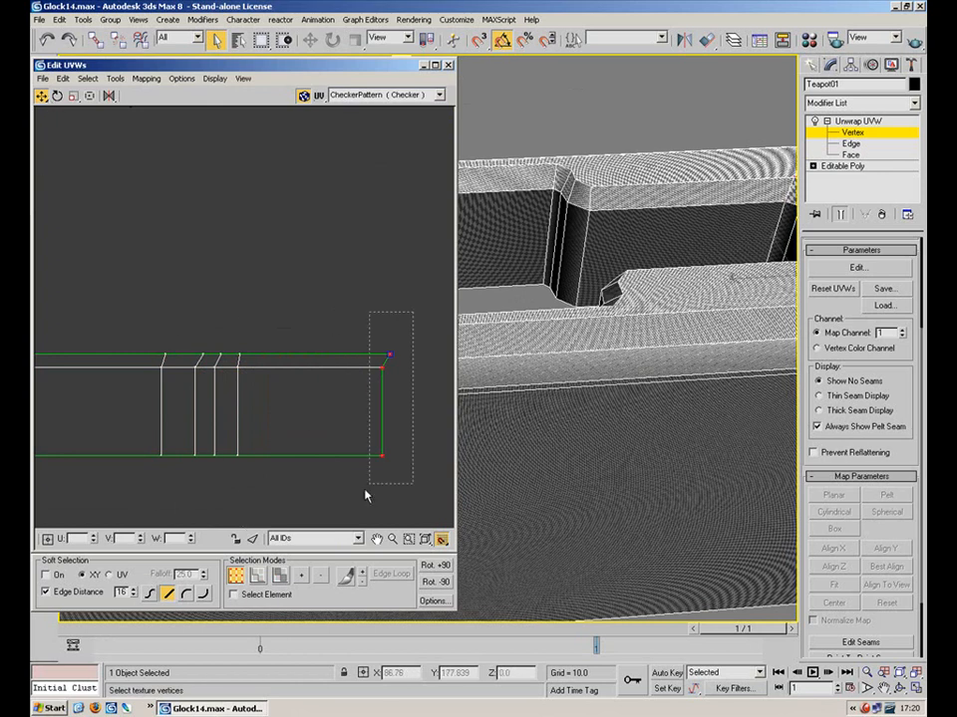
pyautogui.click(73, 96)
pyautogui.moveTo(390, 353); pyautogui.dragTo(293, 360)
pyautogui.moveTo(379, 374); pyautogui.dragTo(403, 376)
# Straighten the strip's inner slanted vertex columns into vertical lines with Scale
pyautogui.moveTo(265, 325); pyautogui.dragTo(244, 463)
pyautogui.moveTo(239, 364); pyautogui.dragTo(558, 349)
pyautogui.moveTo(219, 482); pyautogui.dragTo(211, 445)
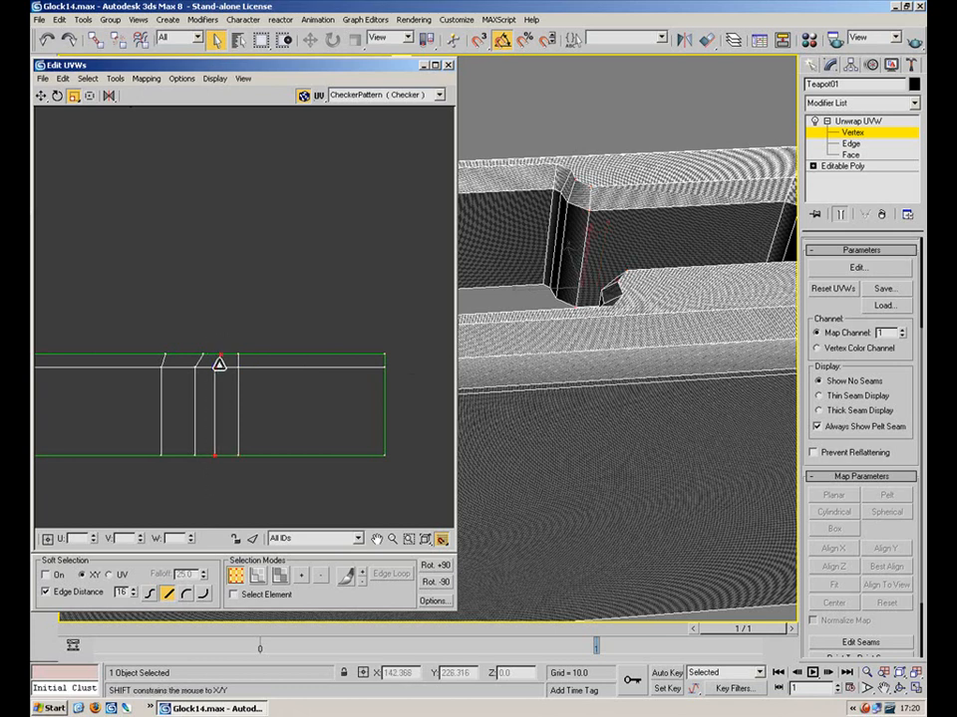
pyautogui.click(204, 346)
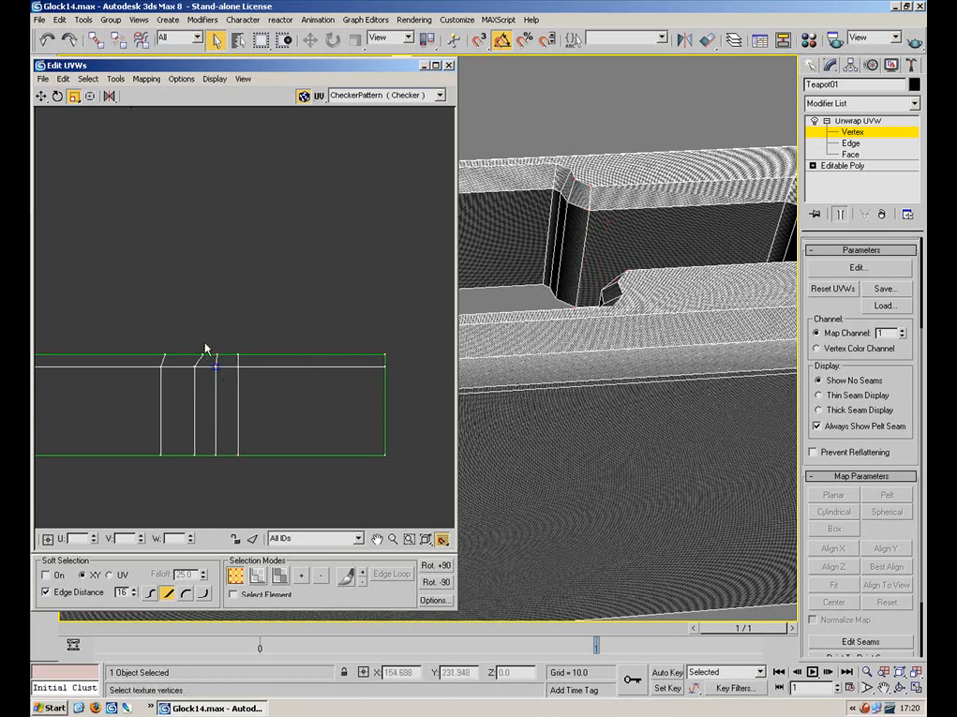
pyautogui.moveTo(173, 482); pyautogui.dragTo(173, 479)
pyautogui.moveTo(194, 364); pyautogui.dragTo(535, 380)
pyautogui.moveTo(183, 331); pyautogui.dragTo(118, 494)
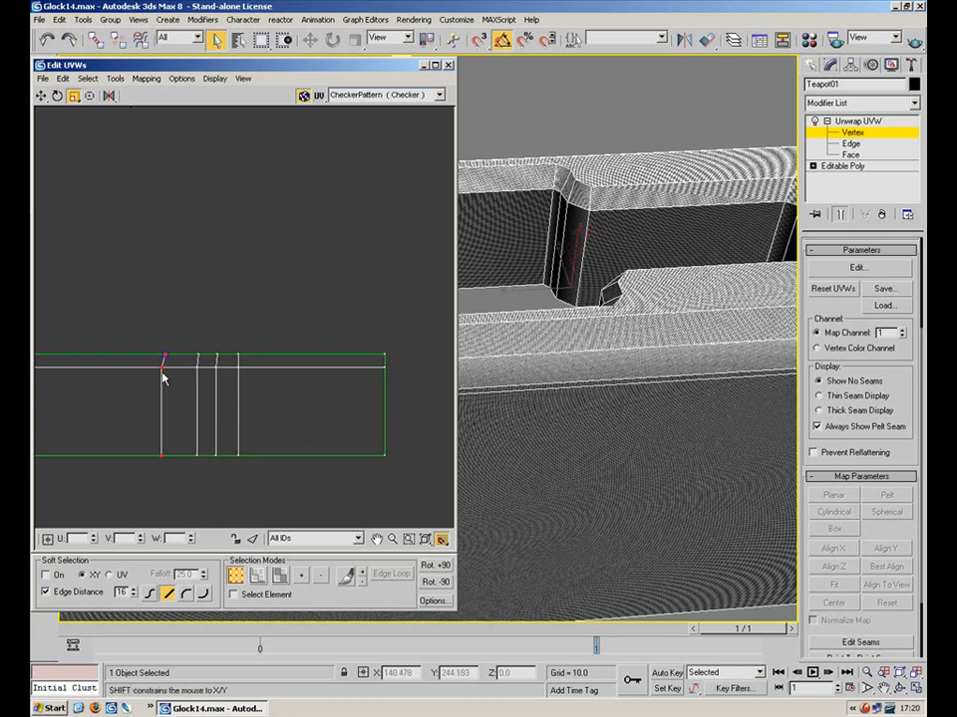
pyautogui.keyDown('shift'); pyautogui.moveTo(173, 365); pyautogui.dragTo(495, 366); pyautogui.keyUp('shift')
# Select the strip's left-end, top-edge and bottom-edge vertices to check their alignment
pyautogui.scroll(-4, 478, 312)
pyautogui.moveTo(225, 375); pyautogui.dragTo(220, 390)
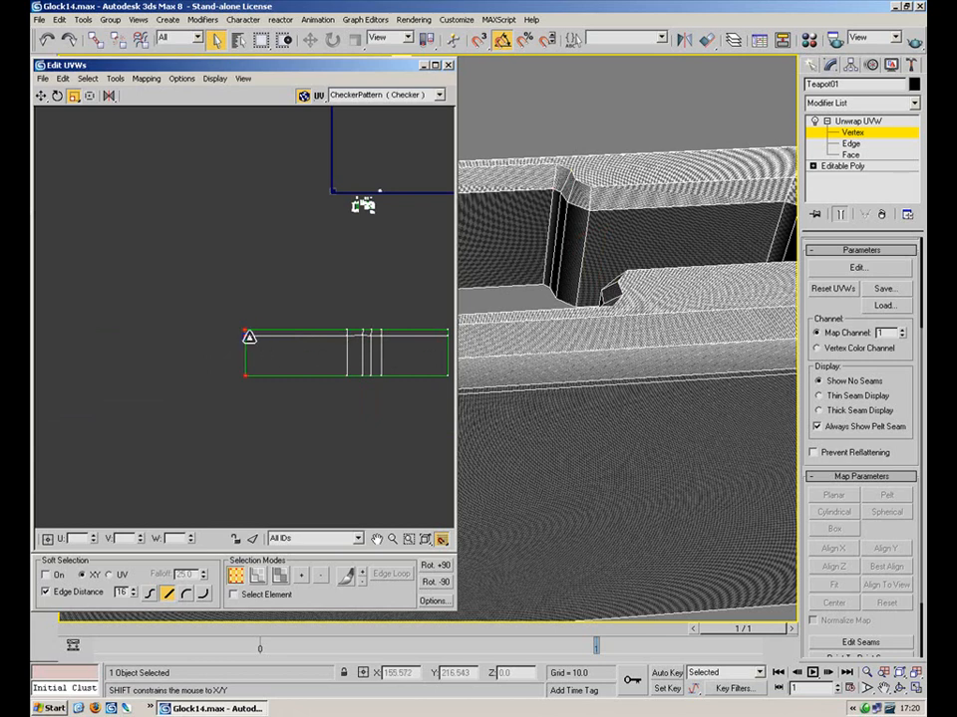
pyautogui.moveTo(377, 310); pyautogui.dragTo(331, 303, button='middle')
pyautogui.scroll(2, 330, 303)
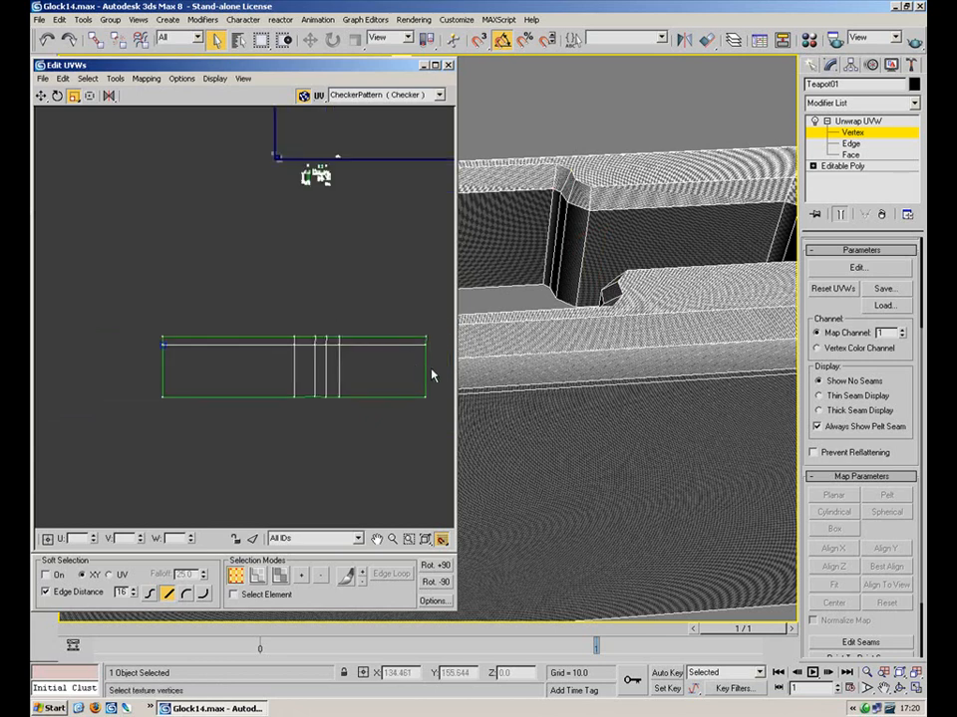
pyautogui.moveTo(289, 364); pyautogui.dragTo(228, 336)
pyautogui.moveTo(248, 436); pyautogui.dragTo(445, 375)
pyautogui.moveTo(448, 384); pyautogui.dragTo(271, 423)
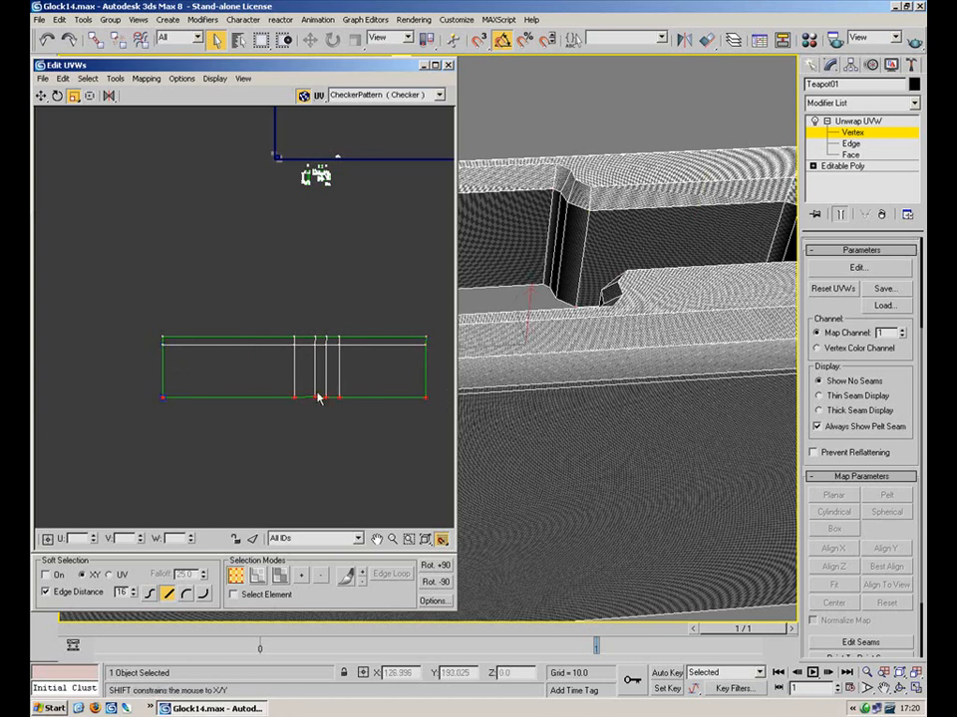
# Widen the Edit UVWs window, then minimize it
pyautogui.moveTo(455, 346); pyautogui.dragTo(687, 372)
pyautogui.moveTo(579, 299); pyautogui.dragTo(520, 403)
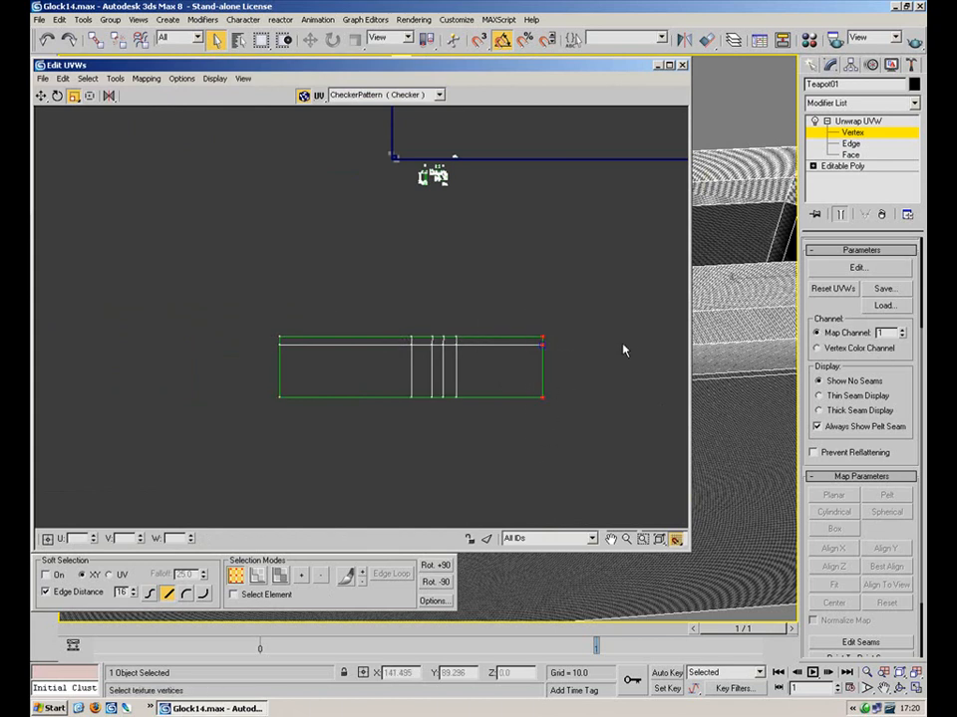
pyautogui.moveTo(497, 239); pyautogui.dragTo(441, 297, button='middle')
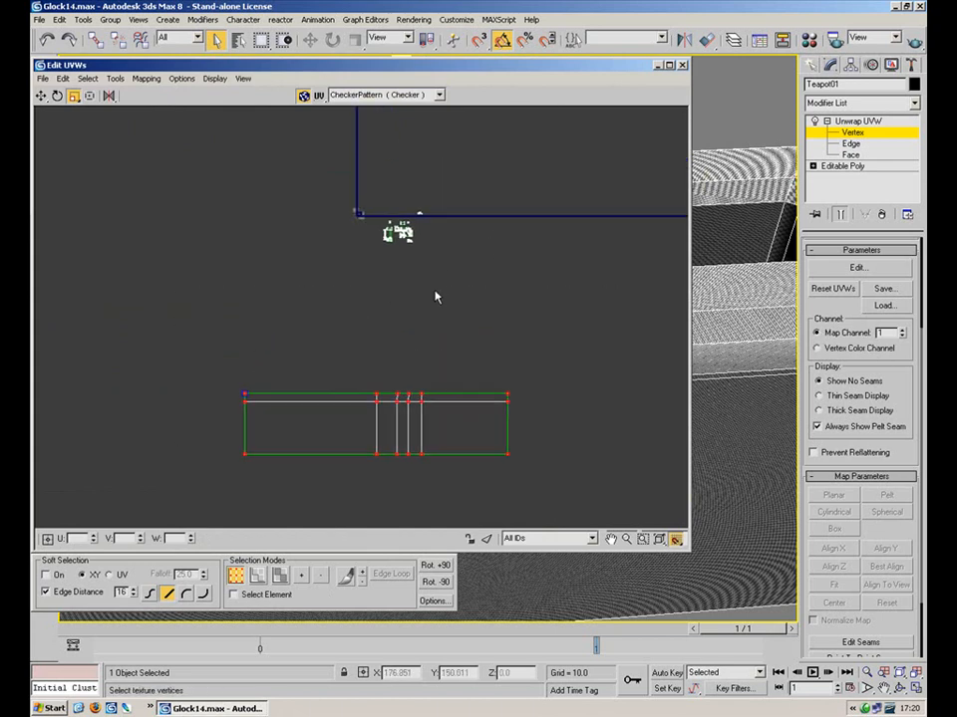
pyautogui.click(657, 65)
# Select the slot's inner side faces and corner bevels at Face level
pyautogui.keyDown('alt'); pyautogui.moveTo(534, 262); pyautogui.dragTo(466, 229, button='middle'); pyautogui.keyUp('alt')
pyautogui.click(852, 154)
pyautogui.keyDown('alt'); pyautogui.moveTo(518, 299); pyautogui.dragTo(616, 387, button='middle'); pyautogui.keyUp('alt')
pyautogui.keyDown('ctrl'); pyautogui.click(633, 390); pyautogui.keyUp('ctrl')
pyautogui.keyDown('ctrl'); pyautogui.click(659, 397); pyautogui.keyUp('ctrl')
pyautogui.keyDown('ctrl'); pyautogui.click(675, 381); pyautogui.keyUp('ctrl')
pyautogui.keyDown('ctrl'); pyautogui.click(647, 361); pyautogui.keyUp('ctrl')
pyautogui.keyDown('ctrl'); pyautogui.click(662, 400); pyautogui.keyUp('ctrl')
pyautogui.keyDown('ctrl'); pyautogui.click(583, 400); pyautogui.keyUp('ctrl')
pyautogui.keyDown('ctrl'); pyautogui.click(582, 399); pyautogui.keyUp('ctrl')
pyautogui.keyDown('ctrl'); pyautogui.click(575, 384); pyautogui.keyUp('ctrl')
pyautogui.keyDown('ctrl'); pyautogui.click(570, 366); pyautogui.keyUp('ctrl')
pyautogui.keyDown('ctrl'); pyautogui.click(607, 387); pyautogui.keyUp('ctrl')
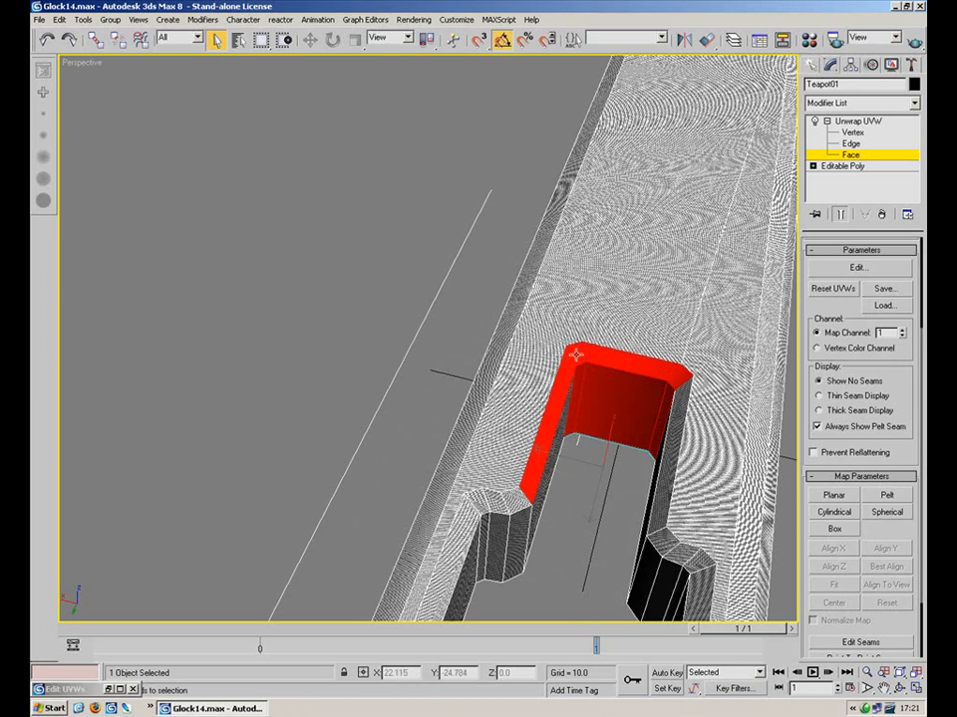
pyautogui.keyDown('ctrl'); pyautogui.click(576, 355); pyautogui.keyUp('ctrl')
pyautogui.keyDown('ctrl'); pyautogui.click(564, 382); pyautogui.keyUp('ctrl')
# Add the opening's back face, top bevels and left inner wall to the selection
pyautogui.keyDown('alt'); pyautogui.moveTo(450, 285); pyautogui.dragTo(441, 251, button='middle'); pyautogui.keyUp('alt')
pyautogui.scroll(3, 442, 251)
pyautogui.keyDown('ctrl'); pyautogui.click(349, 326); pyautogui.keyUp('ctrl')
pyautogui.keyDown('ctrl'); pyautogui.click(437, 318); pyautogui.keyUp('ctrl')
pyautogui.keyDown('ctrl'); pyautogui.click(450, 257); pyautogui.keyUp('ctrl')
pyautogui.keyDown('ctrl'); pyautogui.click(319, 257); pyautogui.keyUp('ctrl')
pyautogui.keyDown('ctrl'); pyautogui.click(228, 261); pyautogui.keyUp('ctrl')
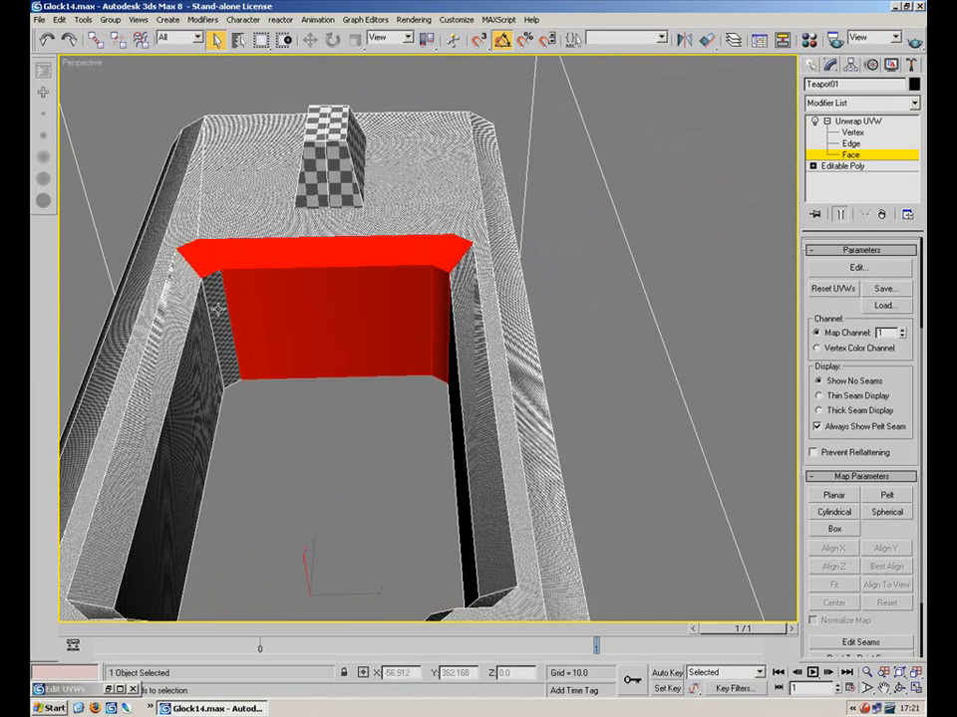
pyautogui.keyDown('ctrl'); pyautogui.click(213, 304); pyautogui.keyUp('ctrl')
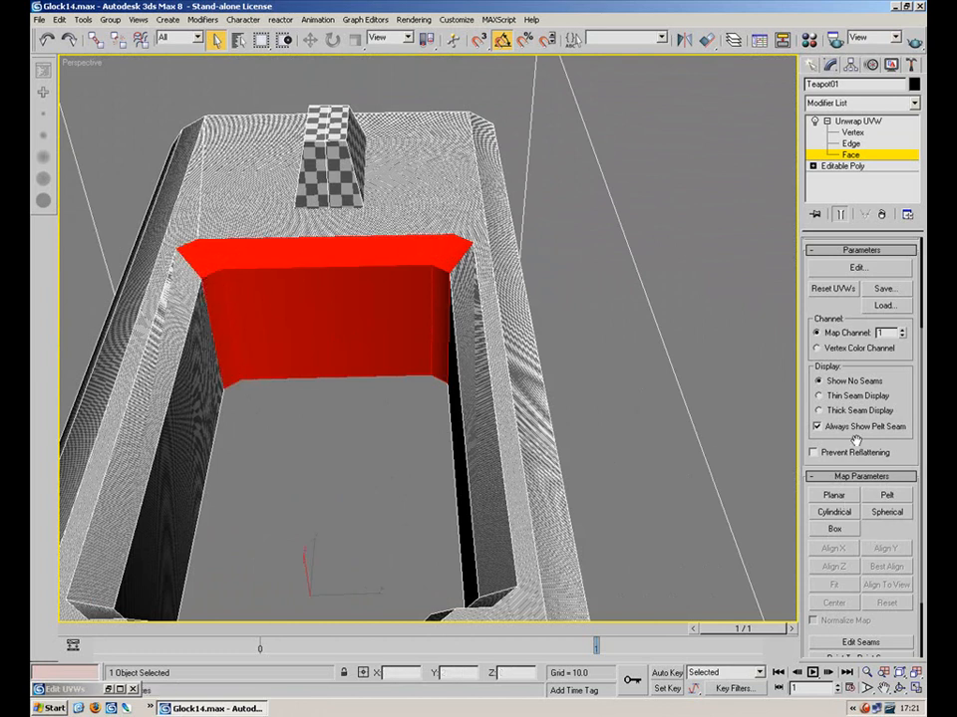
# Apply Planar mapping aligned to Y and reopen the Edit UVWs editor
pyautogui.click(837, 496)
pyautogui.click(884, 549)
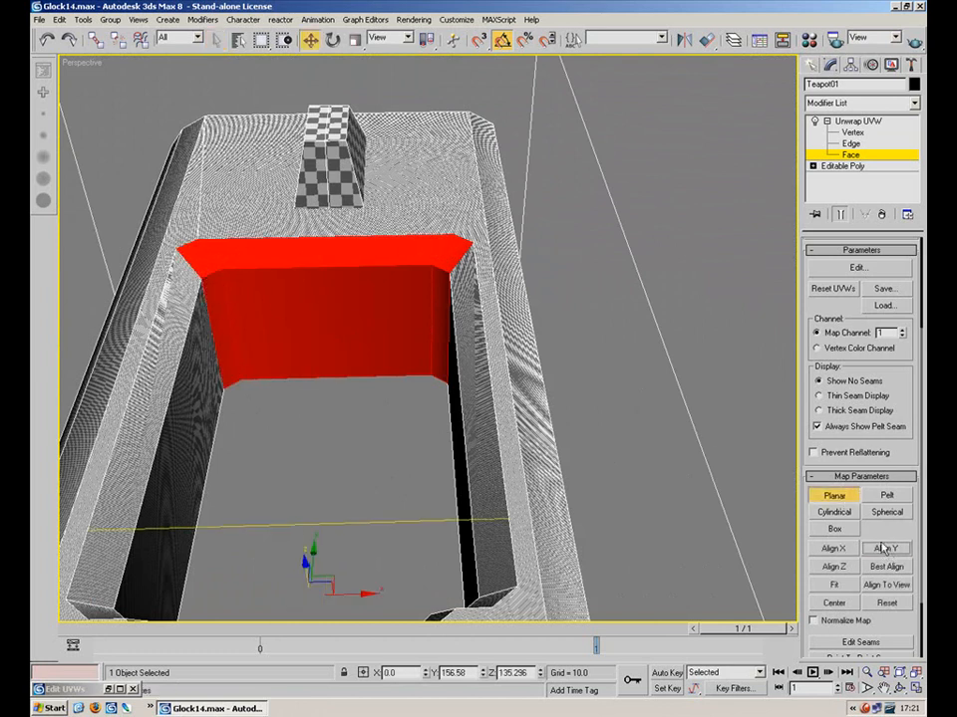
pyautogui.click(857, 267)
pyautogui.scroll(2, 296, 365)
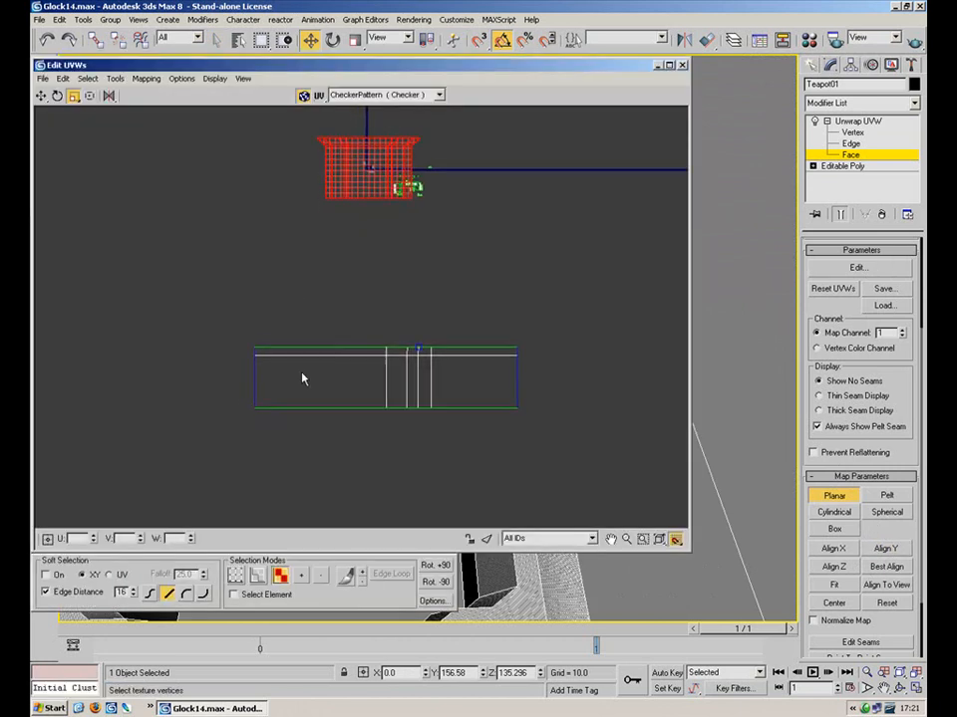
# Move the opening's UV cluster down and pull the wide rectangle off the narrow one
pyautogui.click(262, 592)
pyautogui.moveTo(369, 186); pyautogui.dragTo(229, 312)
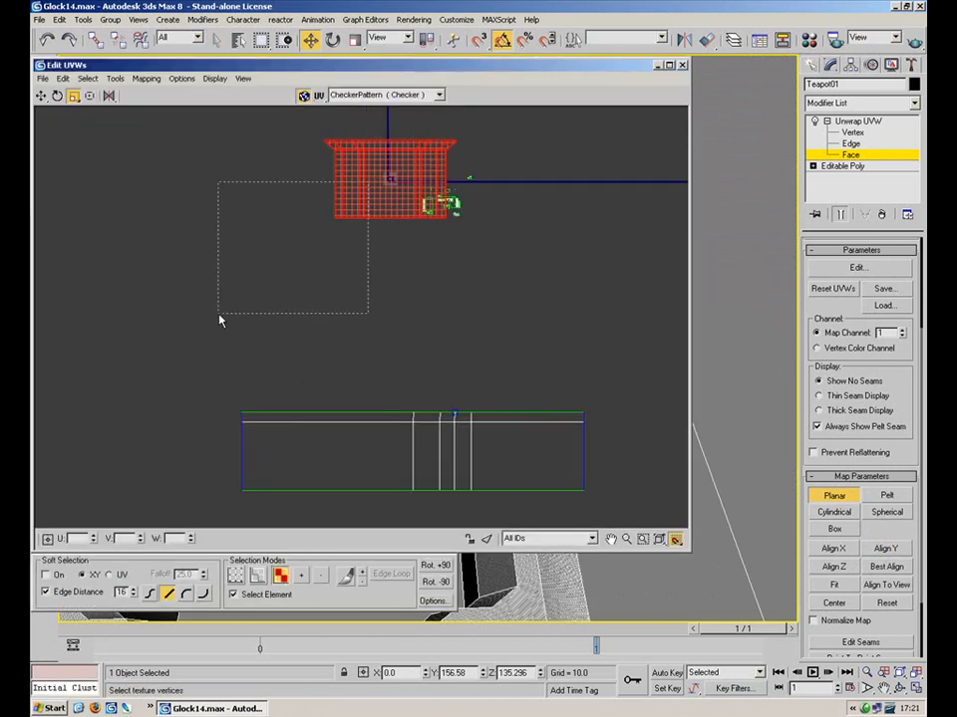
pyautogui.click(41, 95)
pyautogui.click(841, 493)
pyautogui.moveTo(373, 185); pyautogui.dragTo(425, 333)
pyautogui.click(334, 332)
pyautogui.click(276, 340)
pyautogui.click(479, 408)
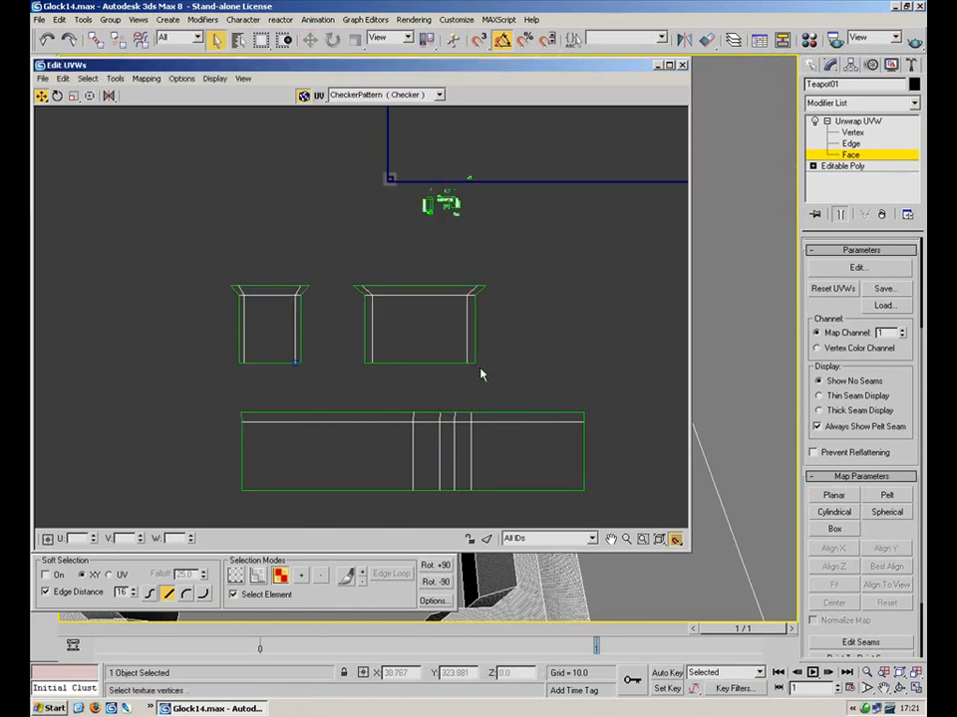
# Squeeze the wide rectangle's left-edge vertices into a vertical line with Scale
pyautogui.press('1')
pyautogui.moveTo(417, 250); pyautogui.dragTo(371, 374)
pyautogui.moveTo(374, 232); pyautogui.dragTo(343, 270)
pyautogui.click(267, 595)
pyautogui.keyDown('ctrl'); pyautogui.moveTo(331, 264); pyautogui.dragTo(355, 407); pyautogui.keyUp('ctrl')
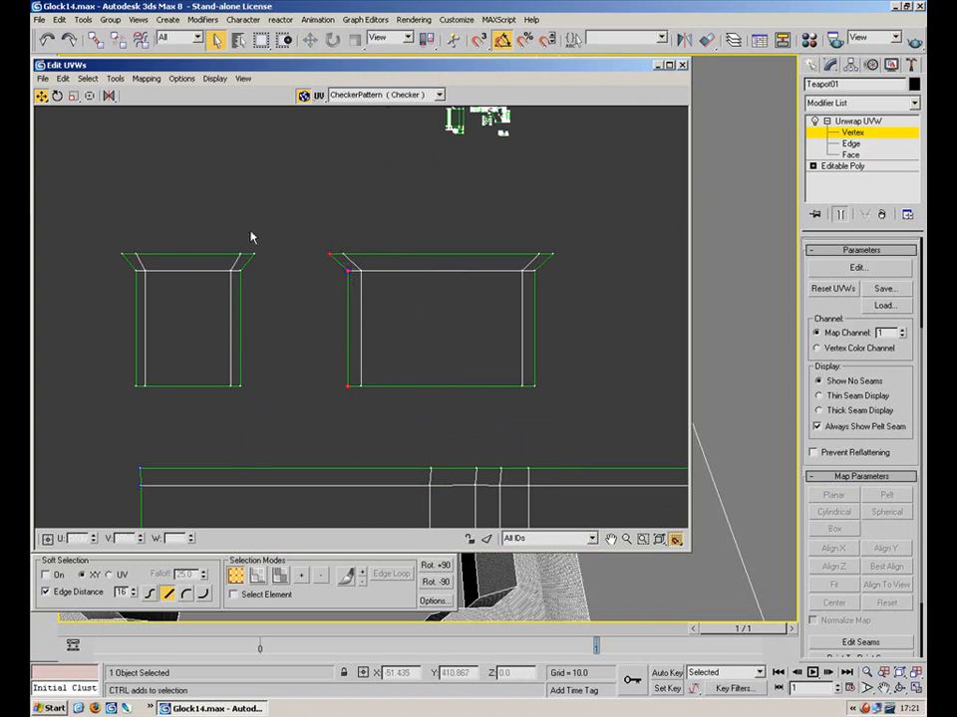
pyautogui.click(74, 96)
pyautogui.keyDown('shift'); pyautogui.moveTo(349, 270); pyautogui.dragTo(682, 277); pyautogui.keyUp('shift')
pyautogui.click(438, 261)
# Straighten the wide rectangle's inner left, inner right and outer right edges vertically
pyautogui.scroll(2, 378, 239)
pyautogui.moveTo(397, 218); pyautogui.dragTo(332, 451)
pyautogui.moveTo(352, 280); pyautogui.dragTo(628, 287)
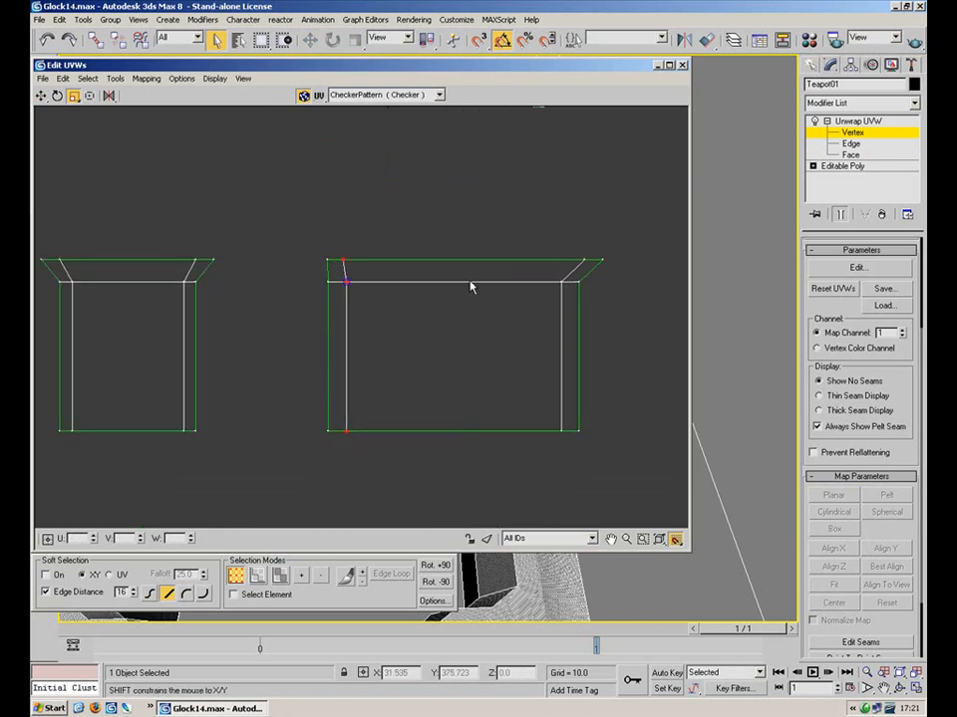
pyautogui.moveTo(354, 288); pyautogui.dragTo(693, 285)
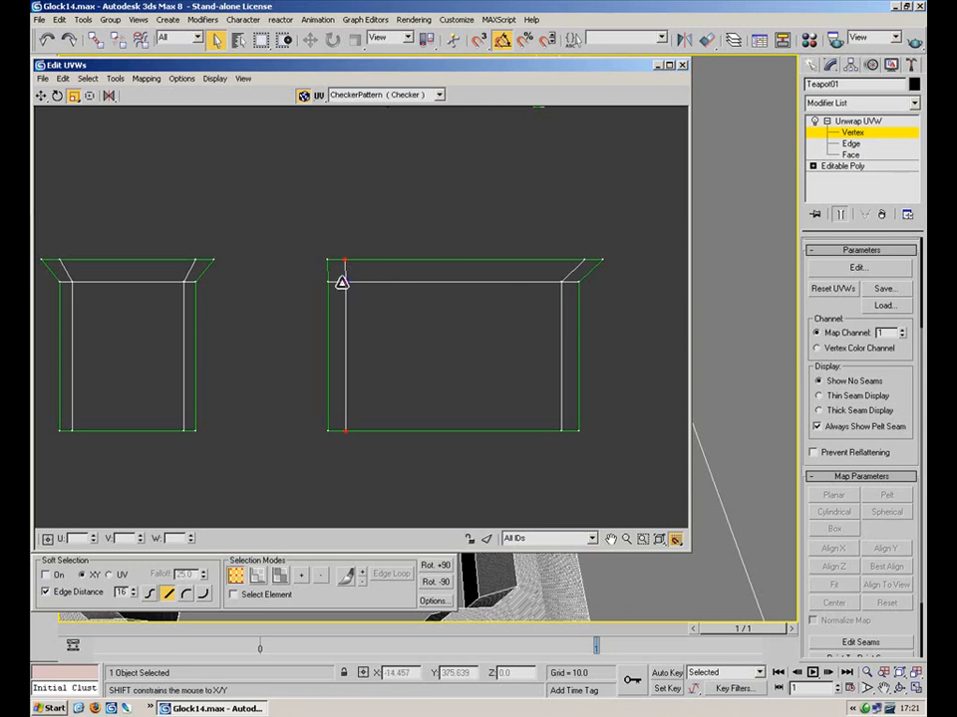
pyautogui.moveTo(529, 220); pyautogui.dragTo(568, 430)
pyautogui.moveTo(566, 284); pyautogui.dragTo(800, 289)
pyautogui.moveTo(570, 282); pyautogui.dragTo(801, 280)
pyautogui.moveTo(661, 229); pyautogui.dragTo(576, 454)
pyautogui.moveTo(581, 280); pyautogui.dragTo(684, 286)
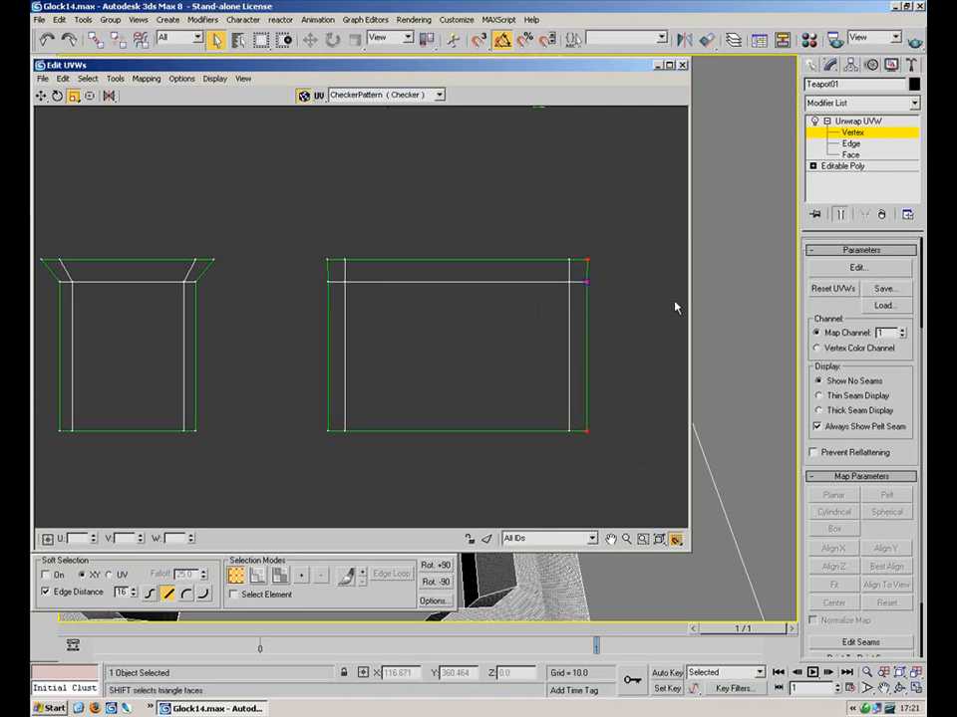
# Straighten the narrow rectangle's left and right edge columns into vertical lines
pyautogui.moveTo(166, 244); pyautogui.dragTo(373, 261, button='middle')
pyautogui.moveTo(246, 402); pyautogui.dragTo(255, 466)
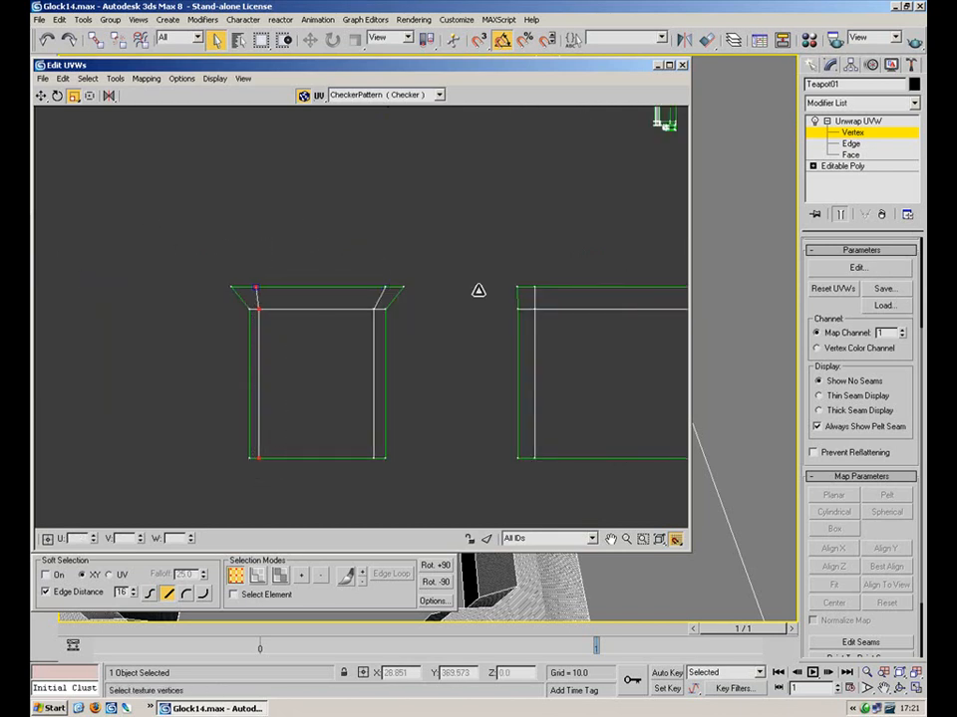
pyautogui.moveTo(208, 245); pyautogui.dragTo(243, 457)
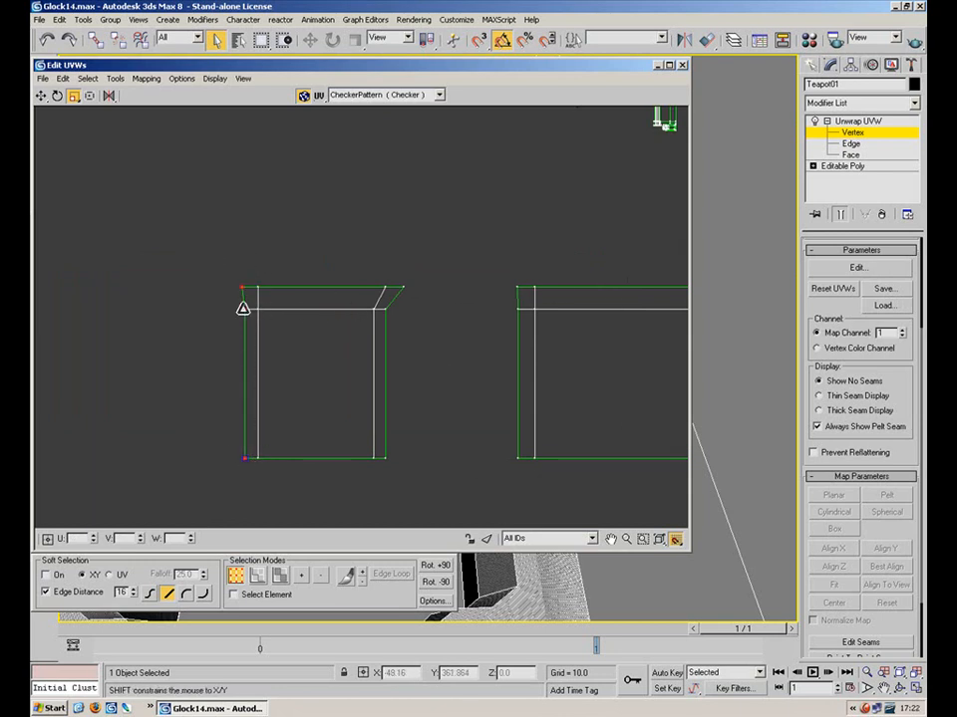
pyautogui.moveTo(359, 251); pyautogui.dragTo(389, 290)
pyautogui.keyDown('ctrl'); pyautogui.moveTo(350, 290); pyautogui.dragTo(380, 491); pyautogui.keyUp('ctrl')
pyautogui.keyDown('shift'); pyautogui.moveTo(370, 311); pyautogui.dragTo(601, 310); pyautogui.keyUp('shift')
pyautogui.keyDown('shift'); pyautogui.moveTo(370, 308); pyautogui.dragTo(650, 311); pyautogui.keyUp('shift')
pyautogui.moveTo(454, 255); pyautogui.dragTo(667, 448)
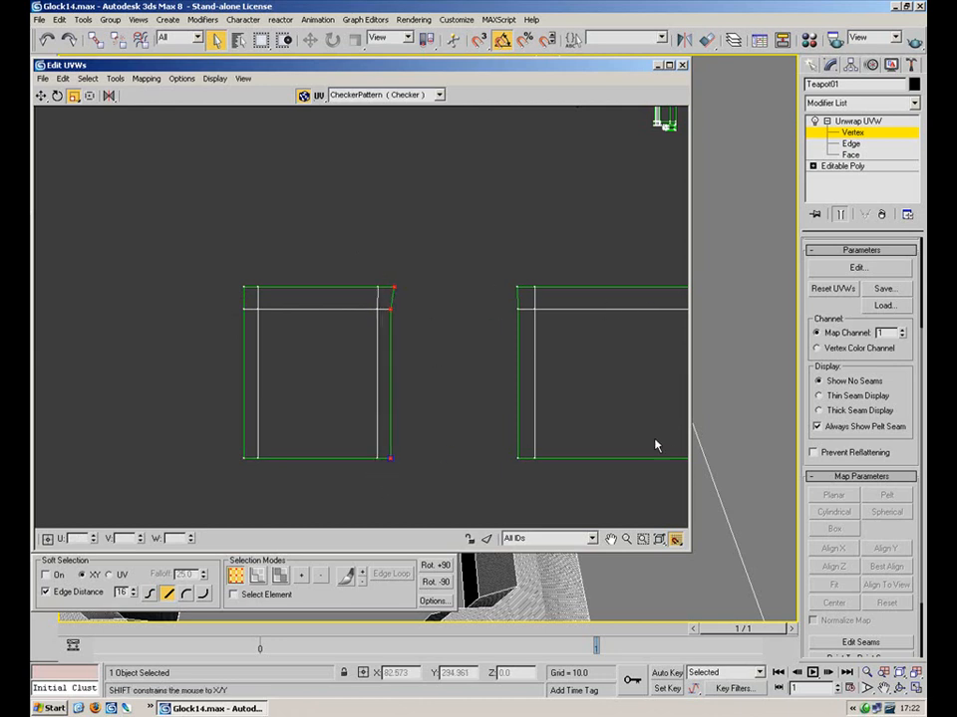
pyautogui.keyDown('shift'); pyautogui.moveTo(386, 306); pyautogui.dragTo(632, 305); pyautogui.keyUp('shift')
pyautogui.moveTo(482, 345); pyautogui.dragTo(444, 242, button='middle')
pyautogui.scroll(-4, 444, 241)
# Select the short top-left edge and the long strip's left edge at Edge level
pyautogui.click(258, 574)
pyautogui.click(336, 373)
pyautogui.moveTo(362, 312); pyautogui.dragTo(318, 339, button='middle')
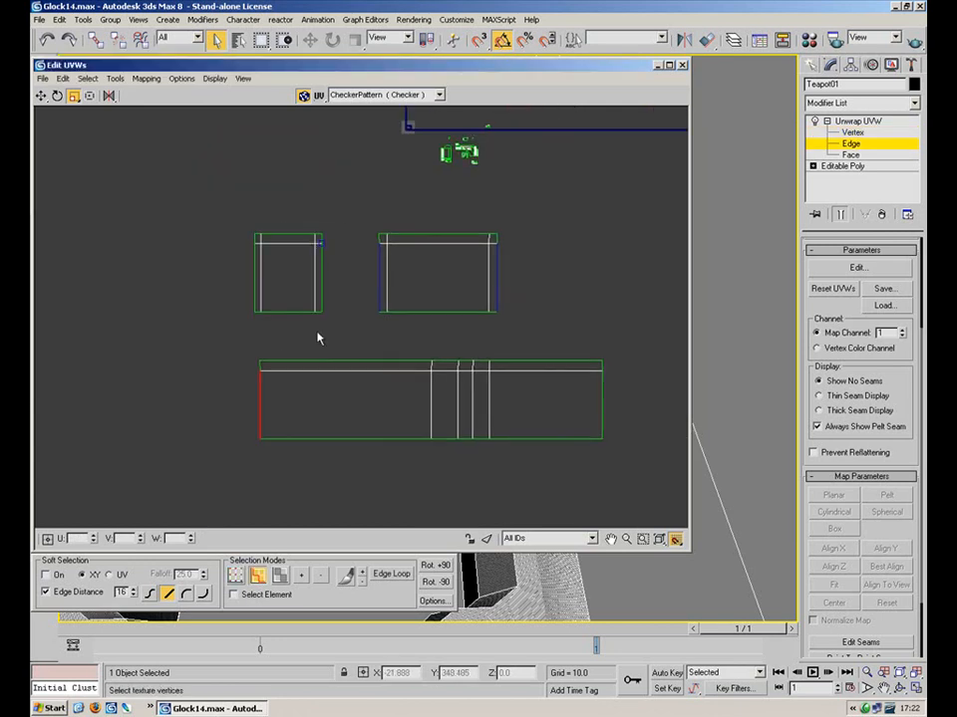
pyautogui.click(535, 226)
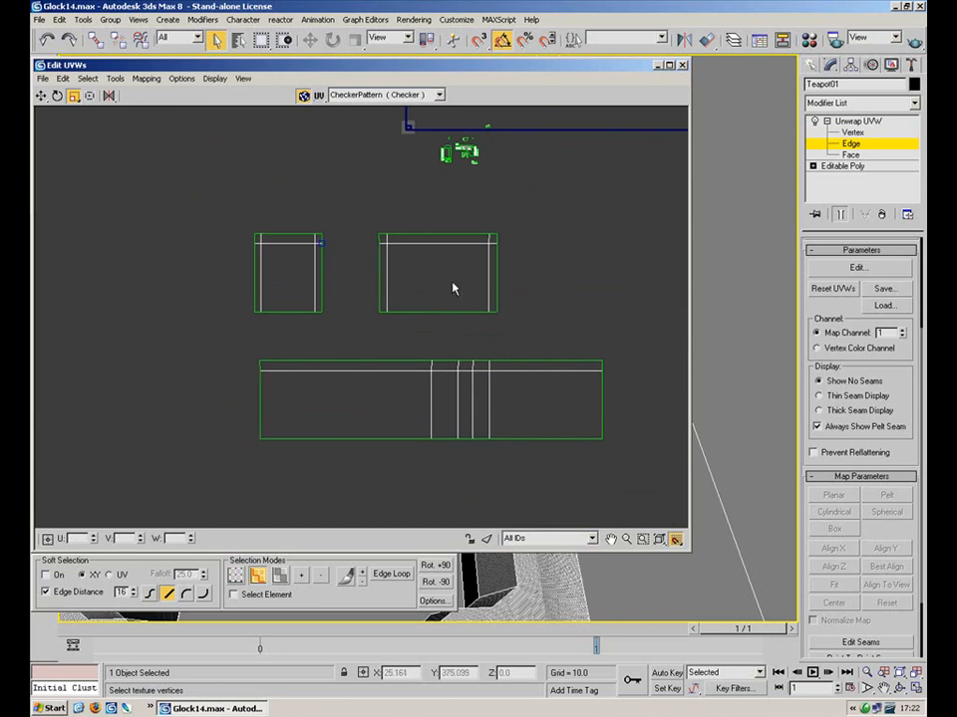
pyautogui.click(261, 367)
pyautogui.click(259, 404)
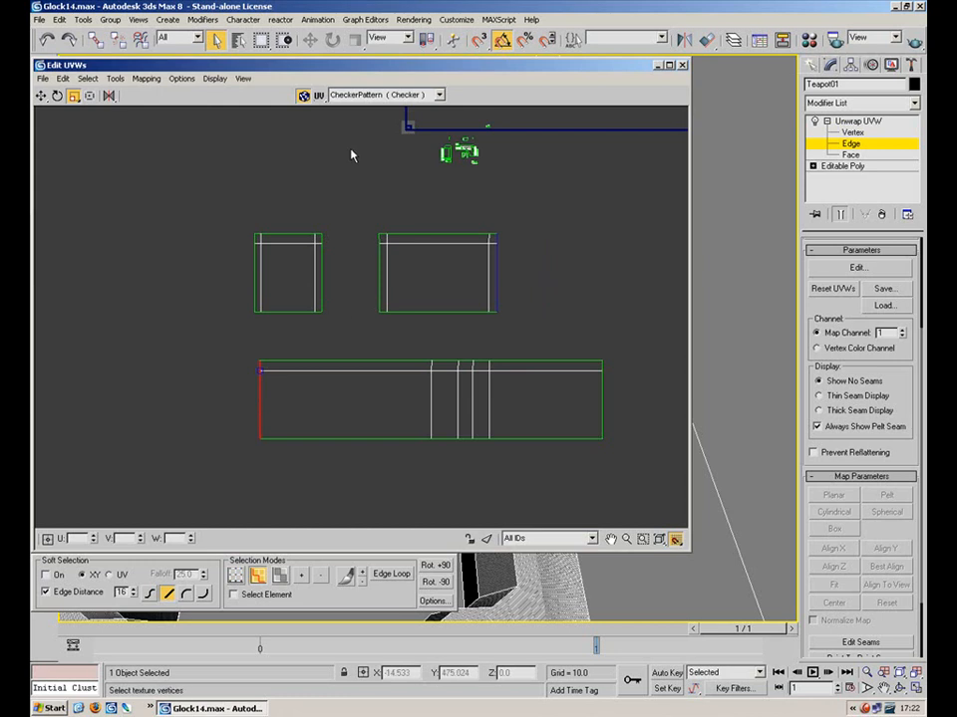
# Stitch the selected edges together with the stitch bias reset to zero
pyautogui.click(147, 78)
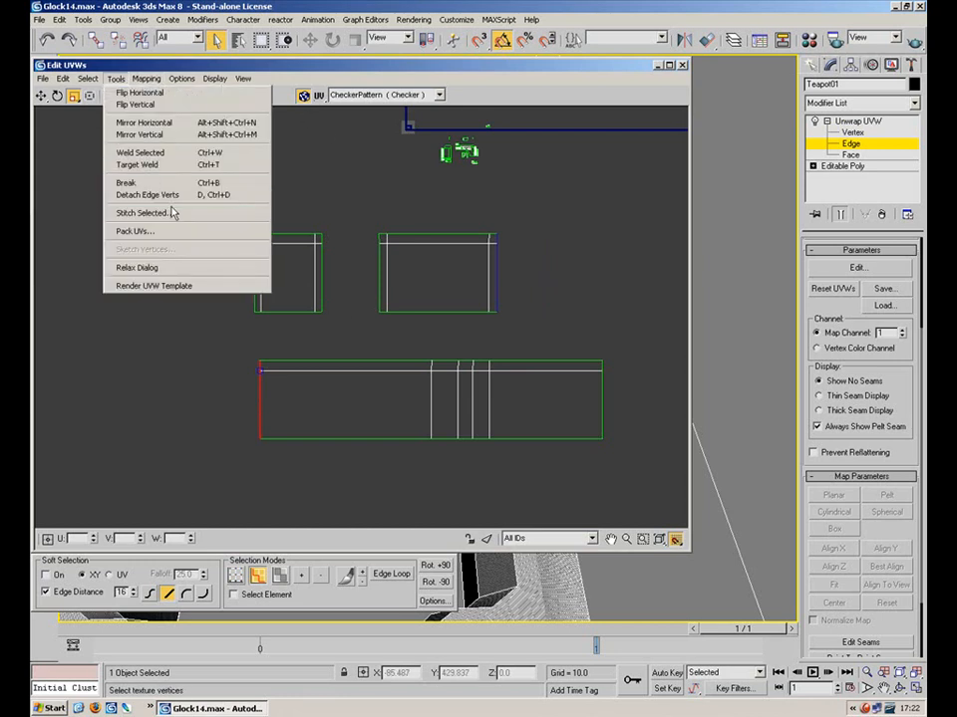
pyautogui.click(172, 212)
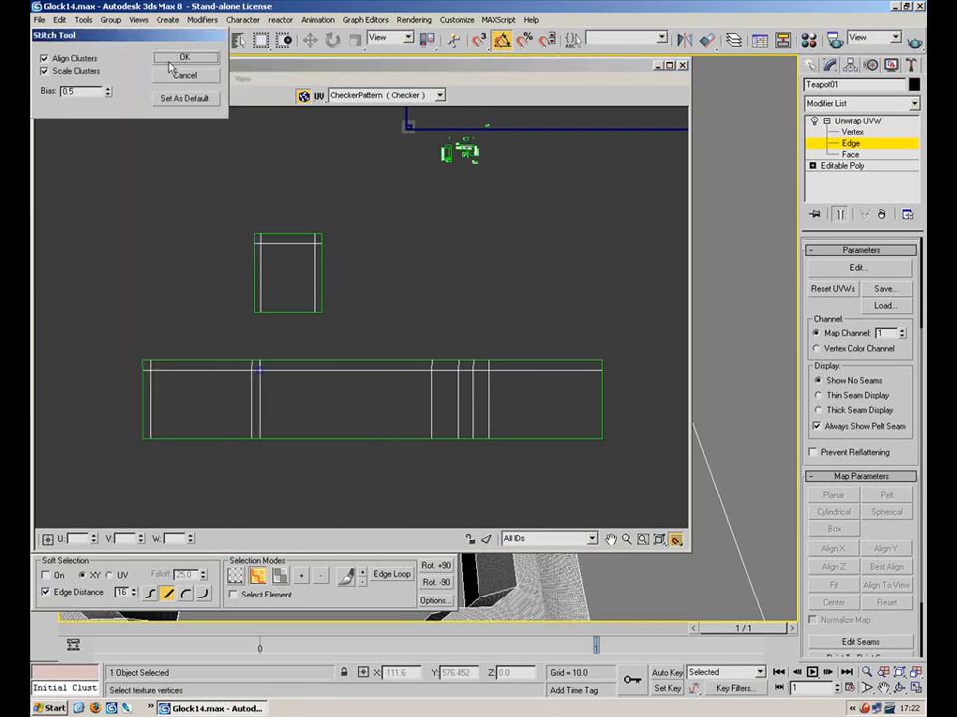
pyautogui.rightClick(108, 92)
pyautogui.click(206, 59)
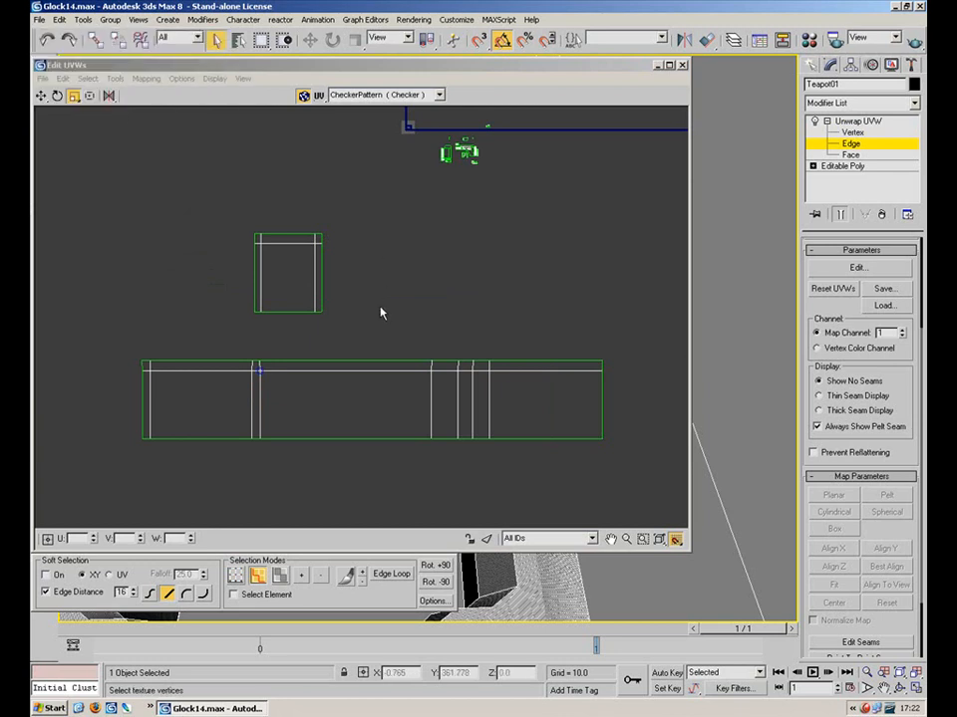
# Check the strip's right edge and the small square's edges, then close the UV editor
pyautogui.click(603, 372)
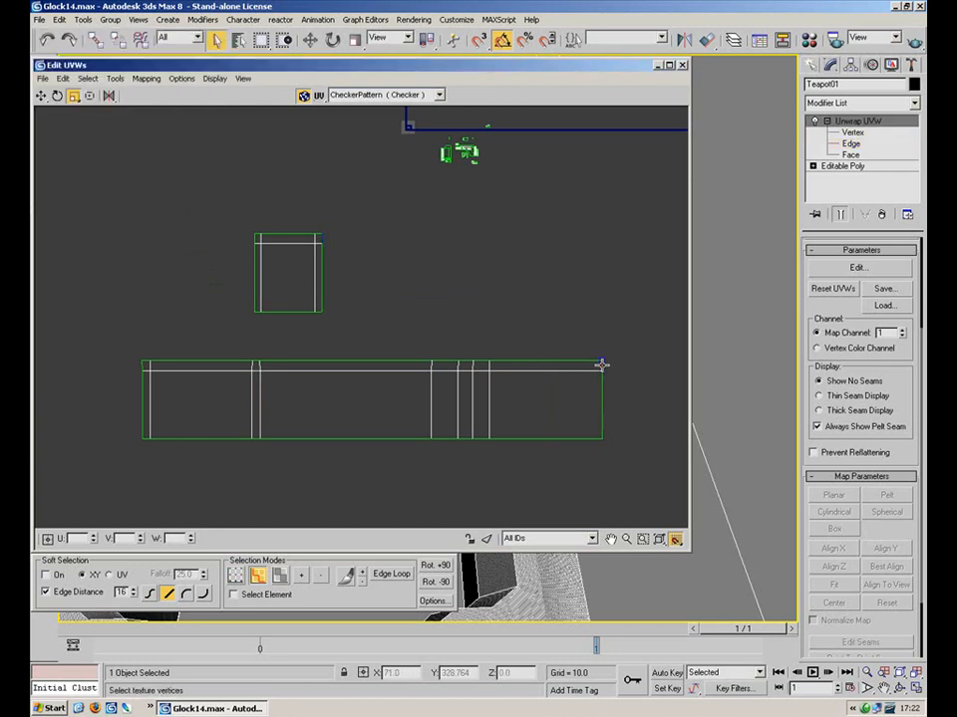
pyautogui.keyDown('ctrl'); pyautogui.click(602, 393); pyautogui.keyUp('ctrl')
pyautogui.moveTo(383, 205); pyautogui.dragTo(237, 327)
pyautogui.click(511, 349)
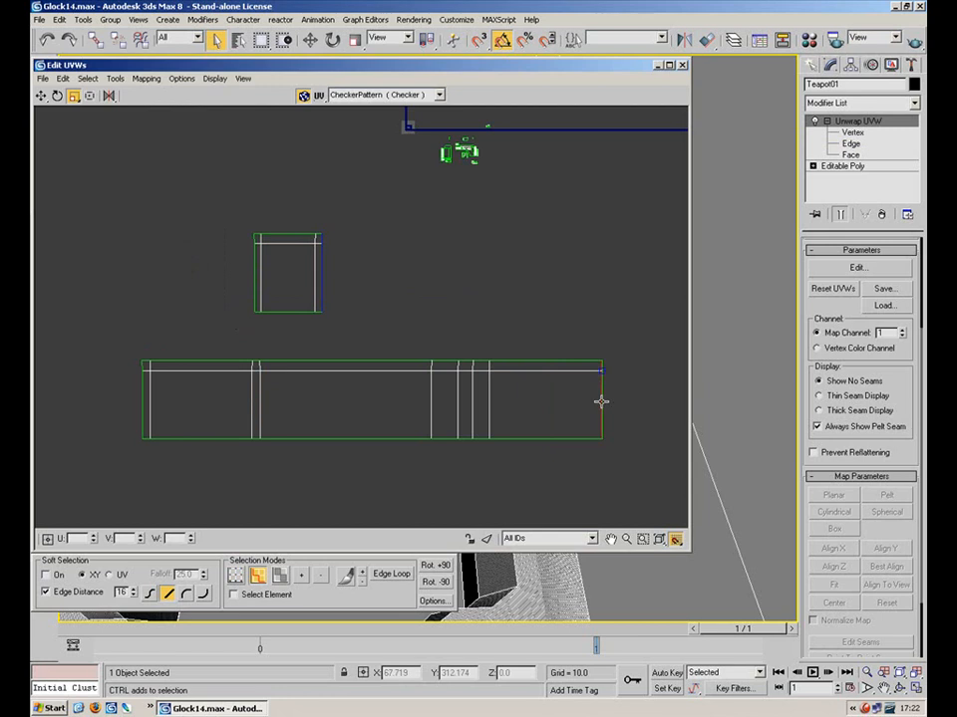
pyautogui.click(717, 302)
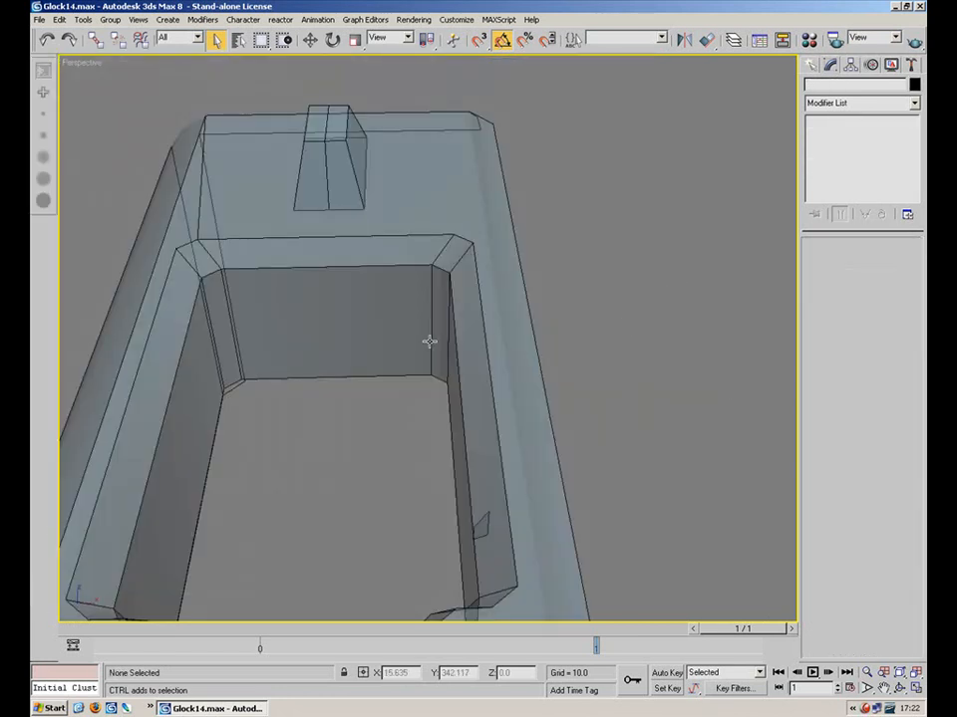
# Reselect the slide at face level and open Edit UVWs in a narrowed window beside the model
pyautogui.scroll(-5, 428, 343)
pyautogui.click(520, 395)
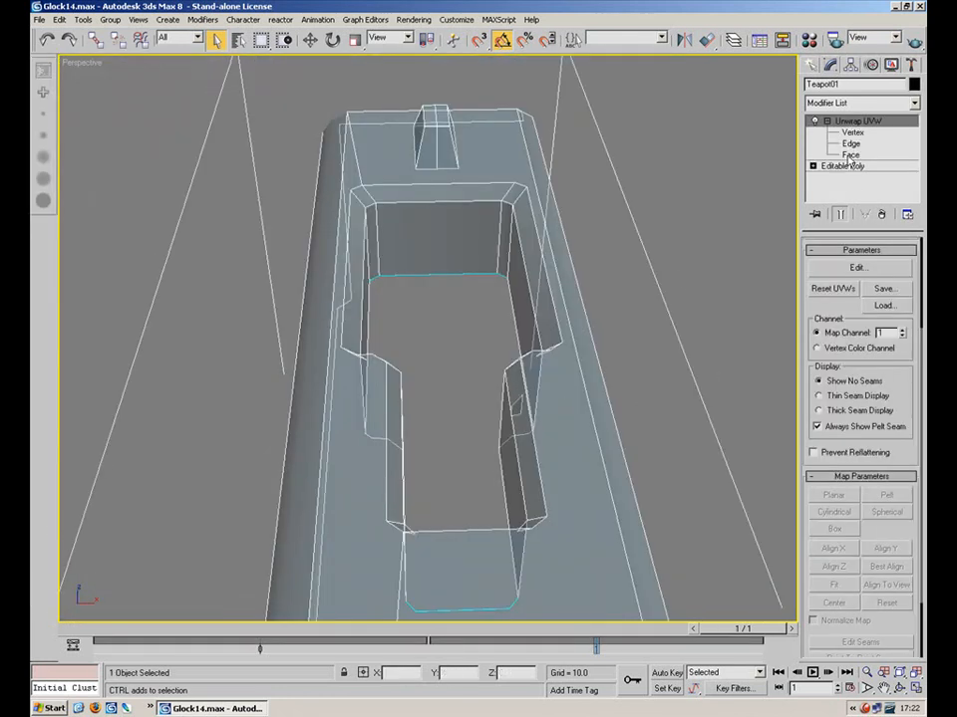
pyautogui.click(850, 156)
pyautogui.click(861, 272)
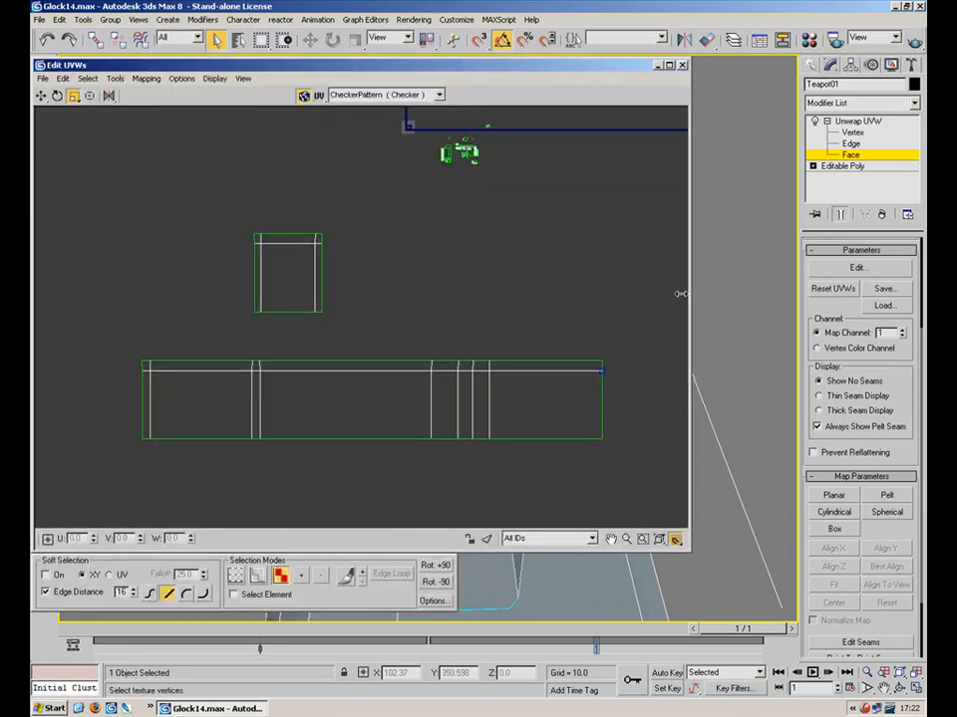
pyautogui.moveTo(690, 558); pyautogui.dragTo(346, 551)
pyautogui.keyDown('alt'); pyautogui.moveTo(491, 295); pyautogui.dragTo(337, 405, button='middle'); pyautogui.keyUp('alt')
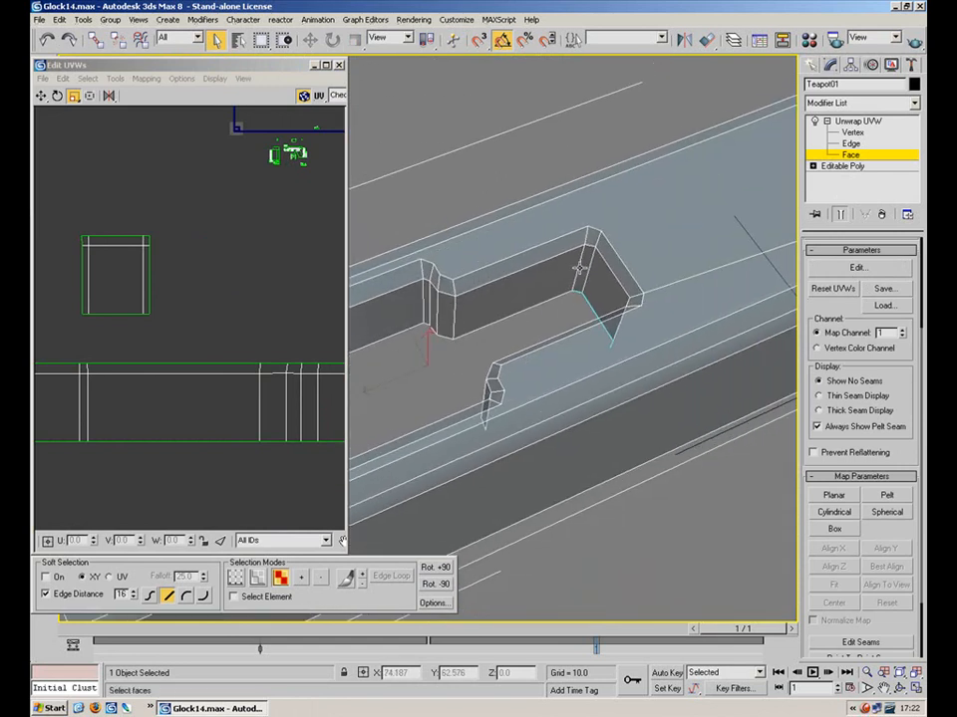
# Select the vertical notch-corner edge shared by the square piece and the long strip
pyautogui.click(580, 264)
pyautogui.press('2')
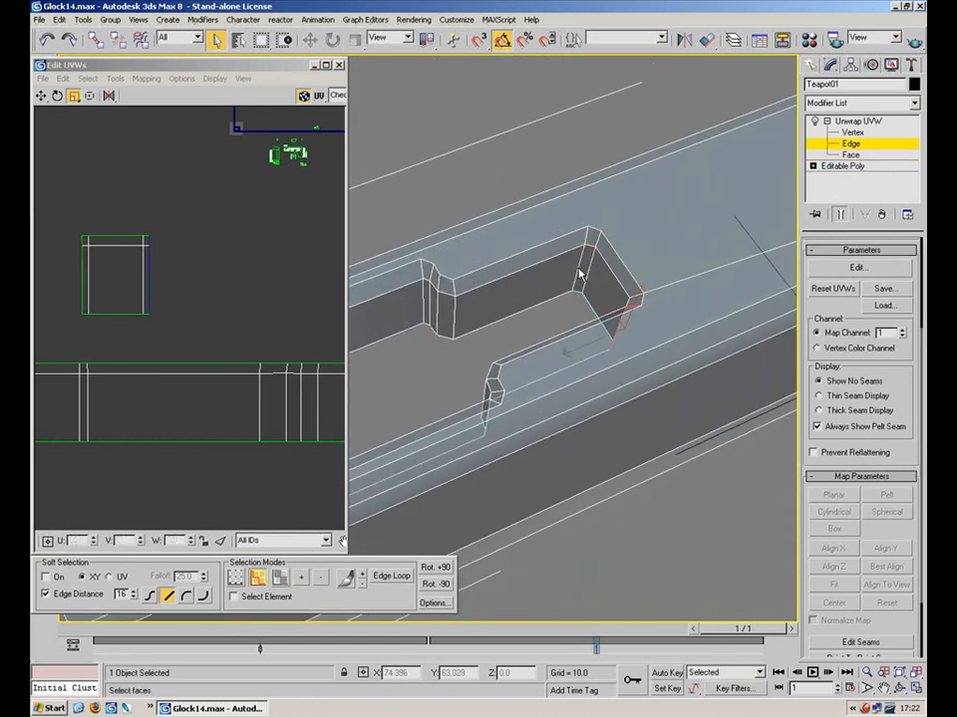
pyautogui.moveTo(242, 317); pyautogui.dragTo(113, 262, button='middle')
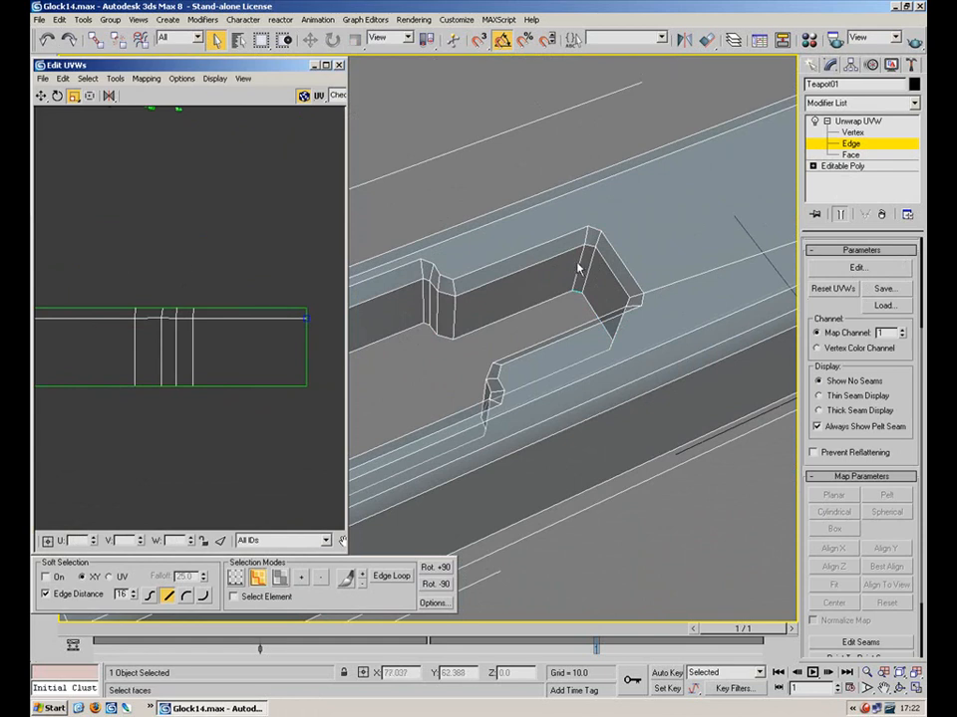
pyautogui.click(580, 266)
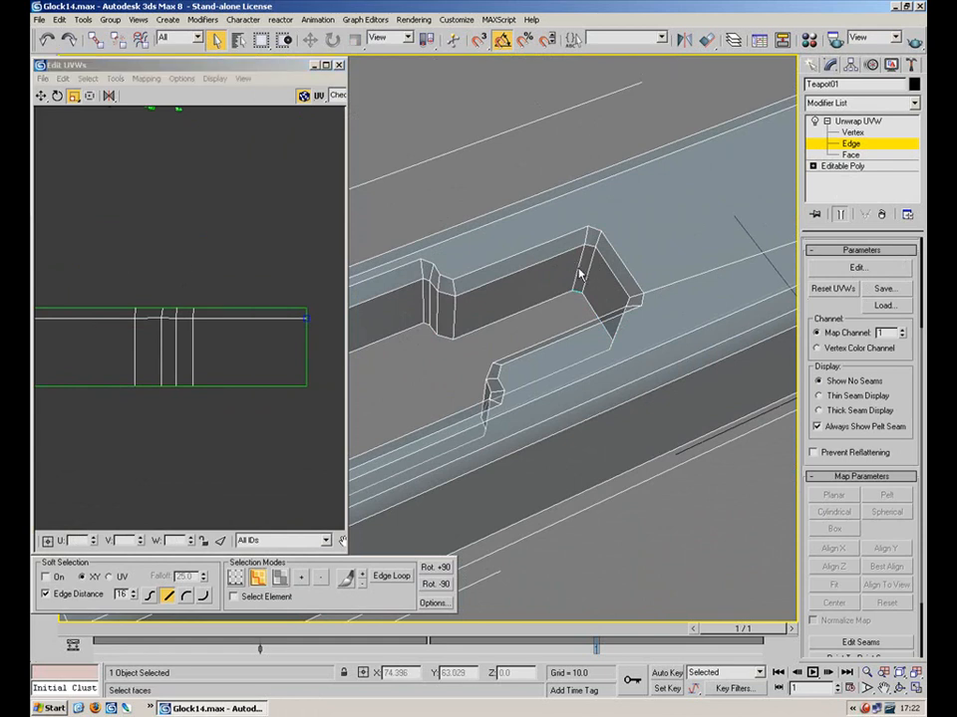
pyautogui.click(587, 237)
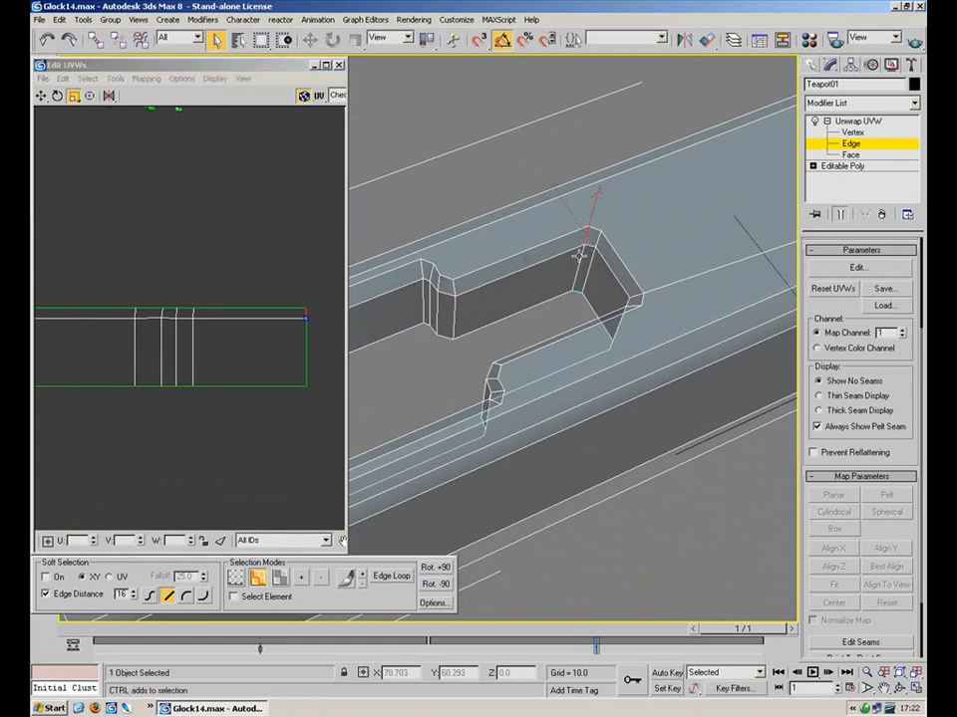
pyautogui.keyDown('alt'); pyautogui.moveTo(582, 269); pyautogui.dragTo(560, 341, button='middle'); pyautogui.keyUp('alt')
pyautogui.scroll(2, 560, 341)
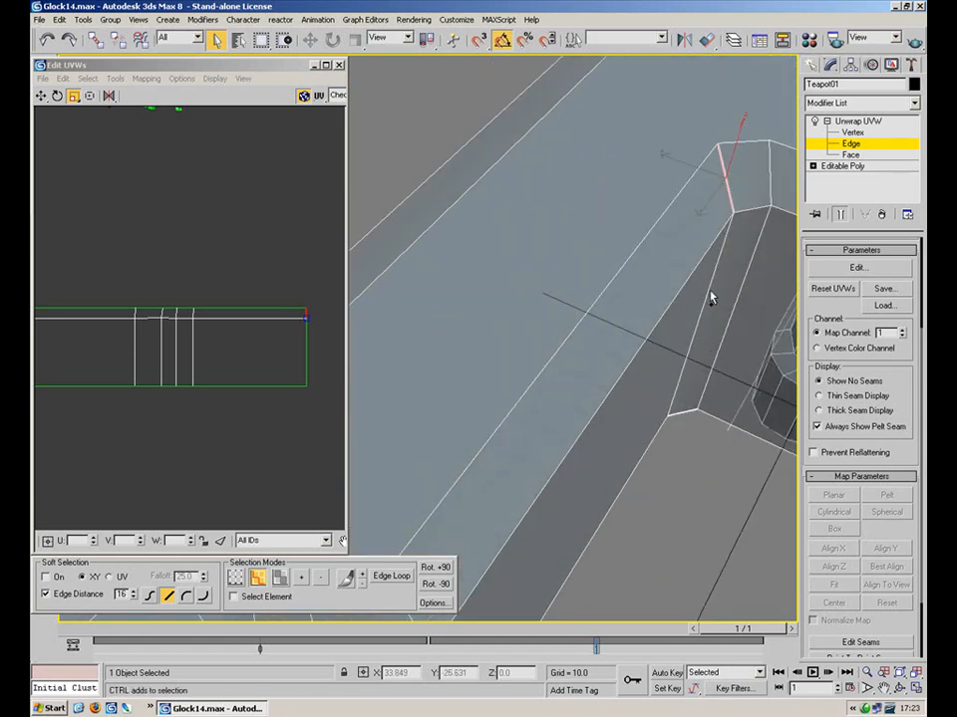
pyautogui.keyDown('alt'); pyautogui.moveTo(718, 289); pyautogui.dragTo(697, 267, button='middle'); pyautogui.keyUp('alt')
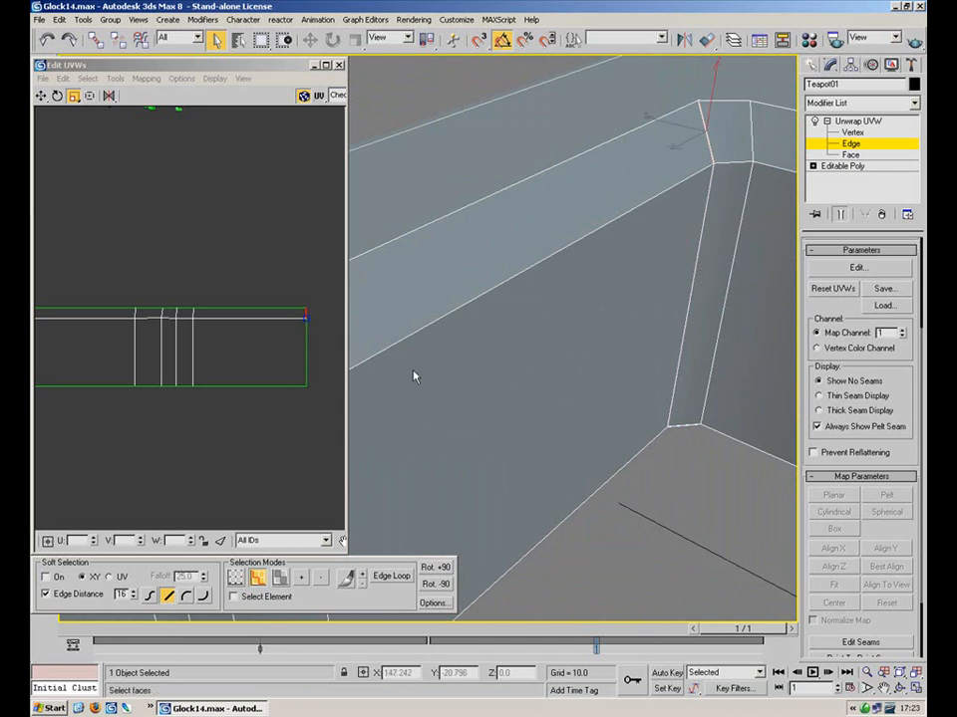
pyautogui.click(306, 352)
pyautogui.moveTo(217, 318); pyautogui.dragTo(154, 274, button='middle')
pyautogui.scroll(-3, 154, 273)
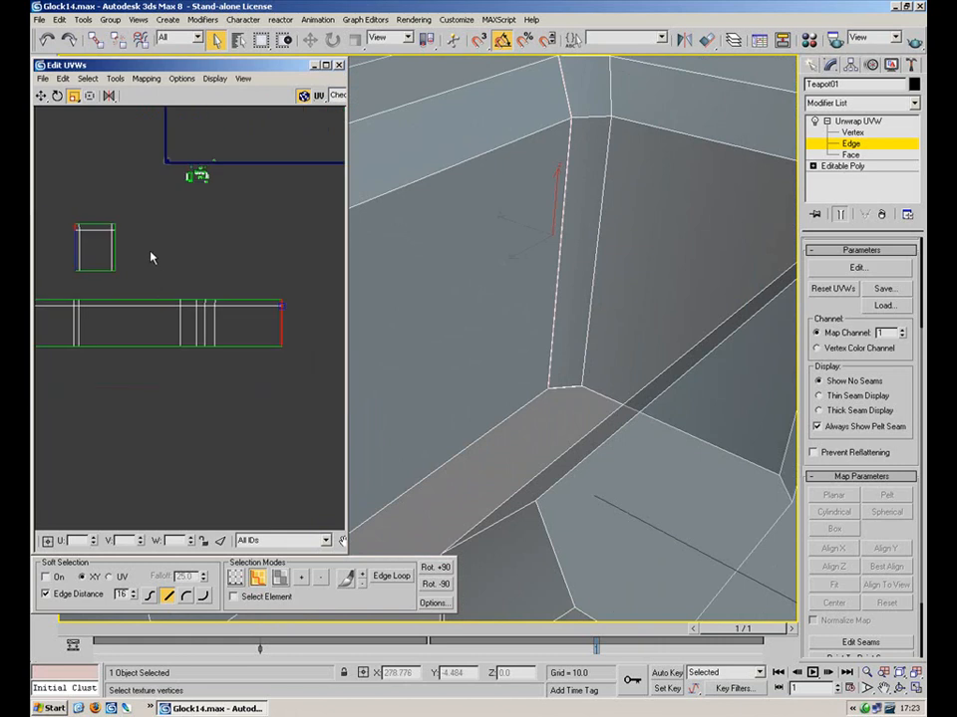
# Stitch the small square piece's edges onto the long strip with Stitch Selected
pyautogui.click(116, 78)
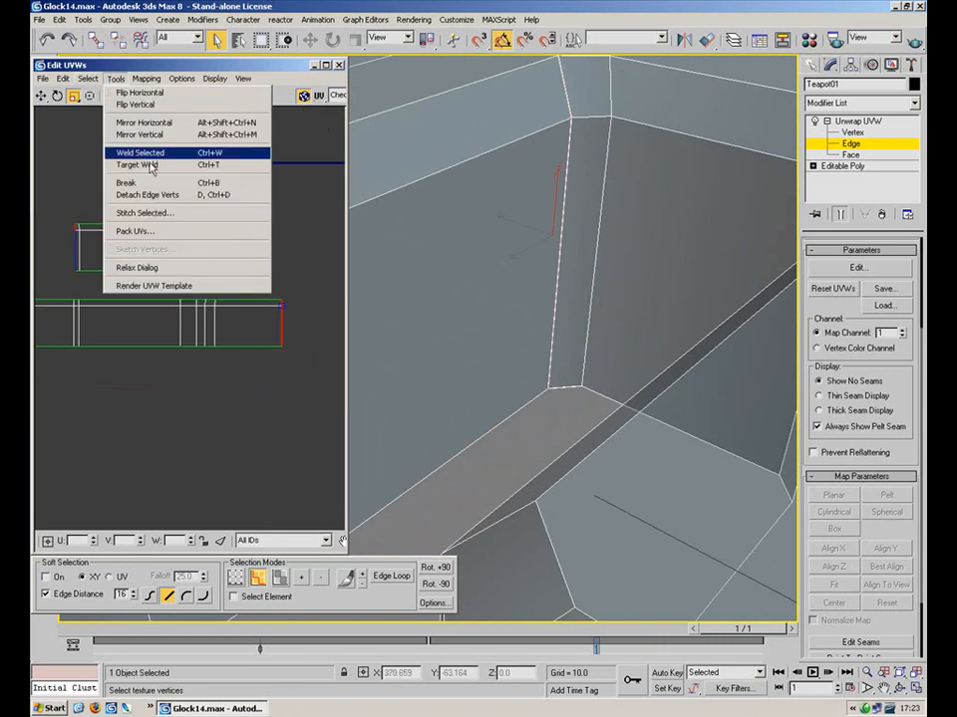
pyautogui.click(149, 213)
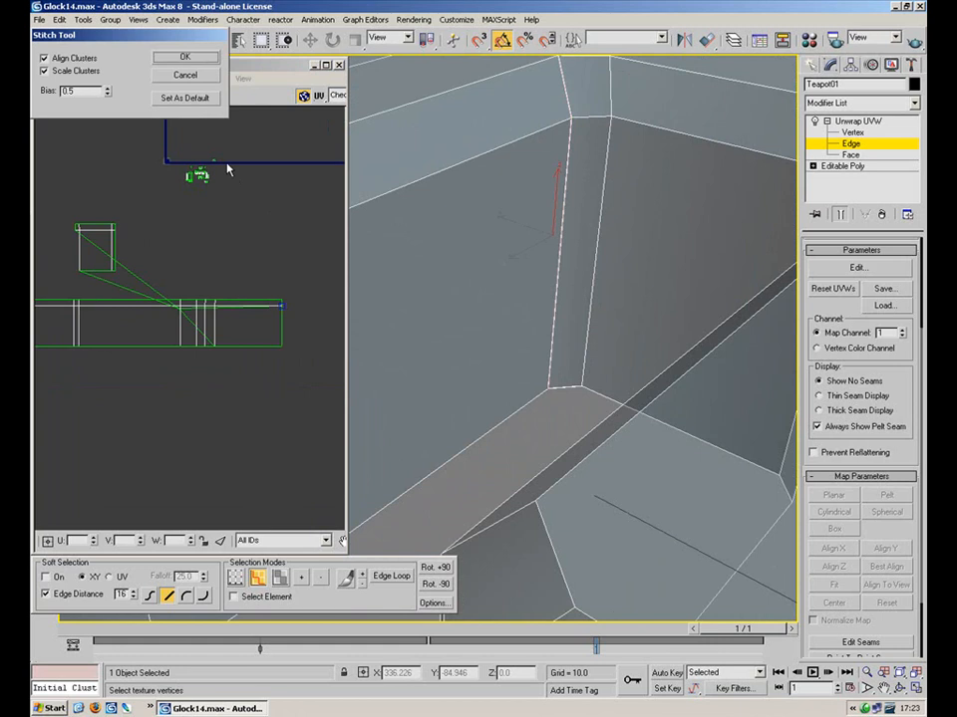
pyautogui.click(210, 79)
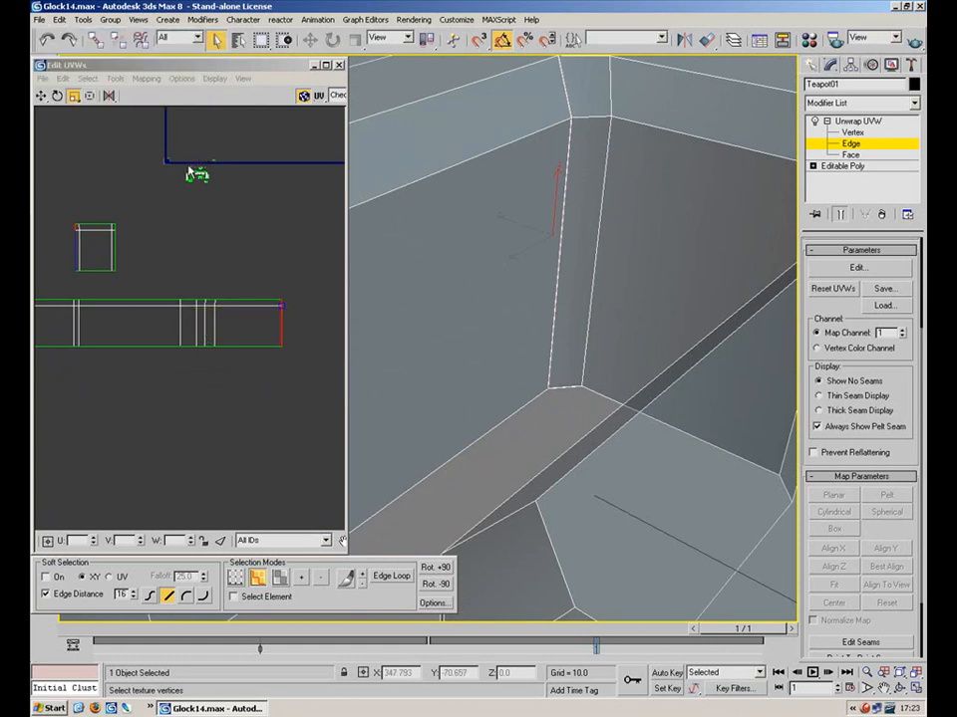
pyautogui.moveTo(62, 193); pyautogui.dragTo(85, 279)
pyautogui.click(116, 78)
pyautogui.click(139, 212)
pyautogui.click(160, 56)
# Frame the stitched strip, switch to vertex selection and exit unwrap sub-object editing
pyautogui.scroll(3, 239, 246)
pyautogui.moveTo(288, 261); pyautogui.dragTo(210, 239, button='middle')
pyautogui.press('1')
pyautogui.click(855, 122)
pyautogui.scroll(-5, 210, 238)
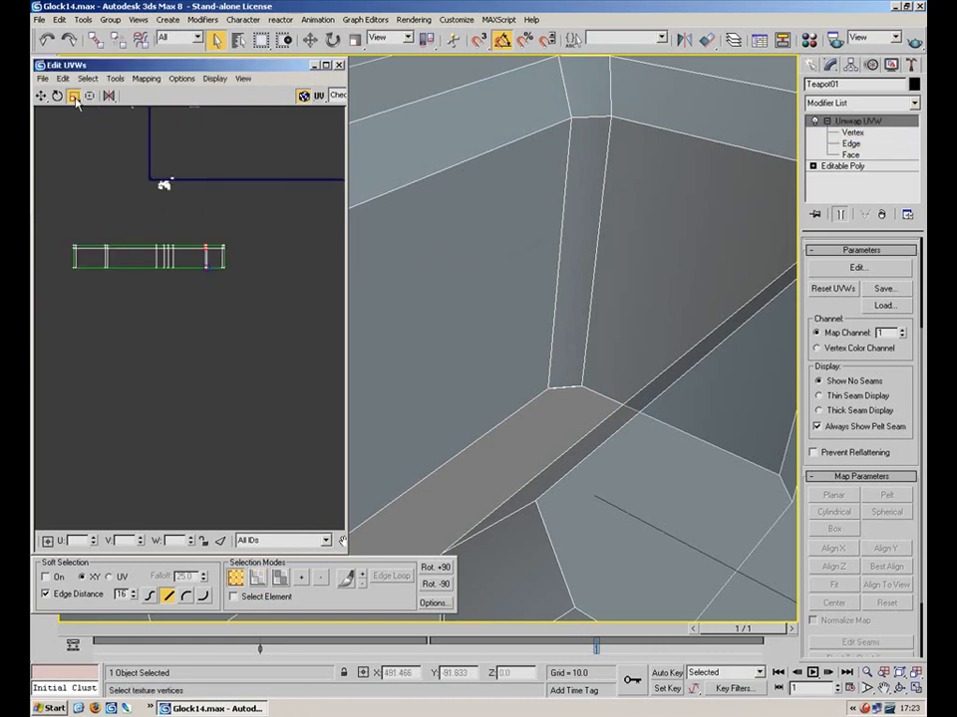
# Select all the strip's vertices and shrink the strip to about a third of its size
pyautogui.moveTo(215, 261); pyautogui.dragTo(58, 287)
pyautogui.moveTo(174, 242); pyautogui.dragTo(116, 341)
pyautogui.click(41, 96)
pyautogui.doubleClick(167, 68)
# Move the shrunken strip inside the texture square beside the slide layout
pyautogui.moveTo(315, 266); pyautogui.dragTo(257, 399, button='middle')
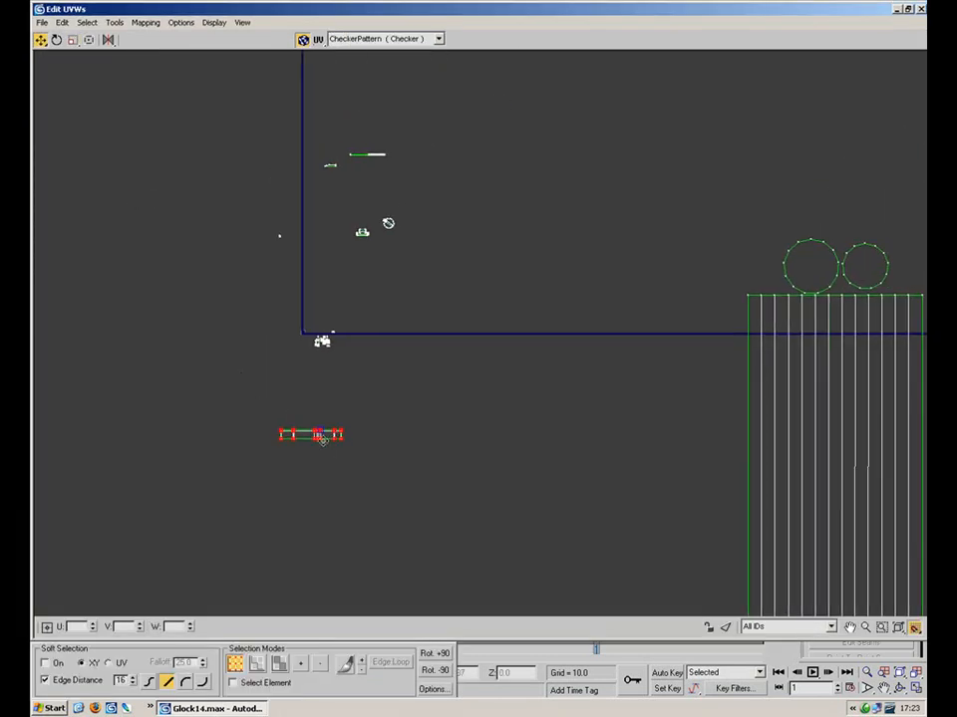
pyautogui.moveTo(332, 435); pyautogui.dragTo(392, 196)
pyautogui.scroll(4, 393, 197)
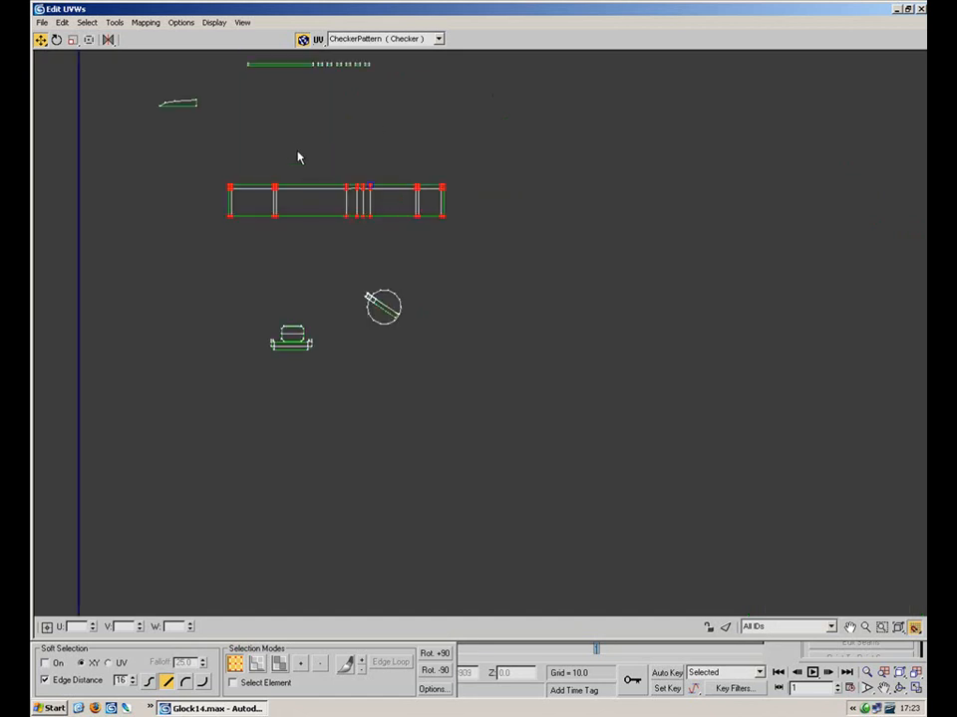
pyautogui.moveTo(306, 175); pyautogui.dragTo(312, 384, button='middle')
pyautogui.scroll(-4, 340, 386)
pyautogui.moveTo(338, 388); pyautogui.dragTo(225, 160)
pyautogui.moveTo(241, 131); pyautogui.dragTo(364, 477, button='middle')
pyautogui.moveTo(355, 501); pyautogui.dragTo(114, 312)
pyautogui.moveTo(113, 312); pyautogui.dragTo(450, 401, button='middle')
pyautogui.moveTo(447, 413); pyautogui.dragTo(354, 380)
# Stretch the strip wider horizontally and seat it just above the large slide shell
pyautogui.click(72, 40)
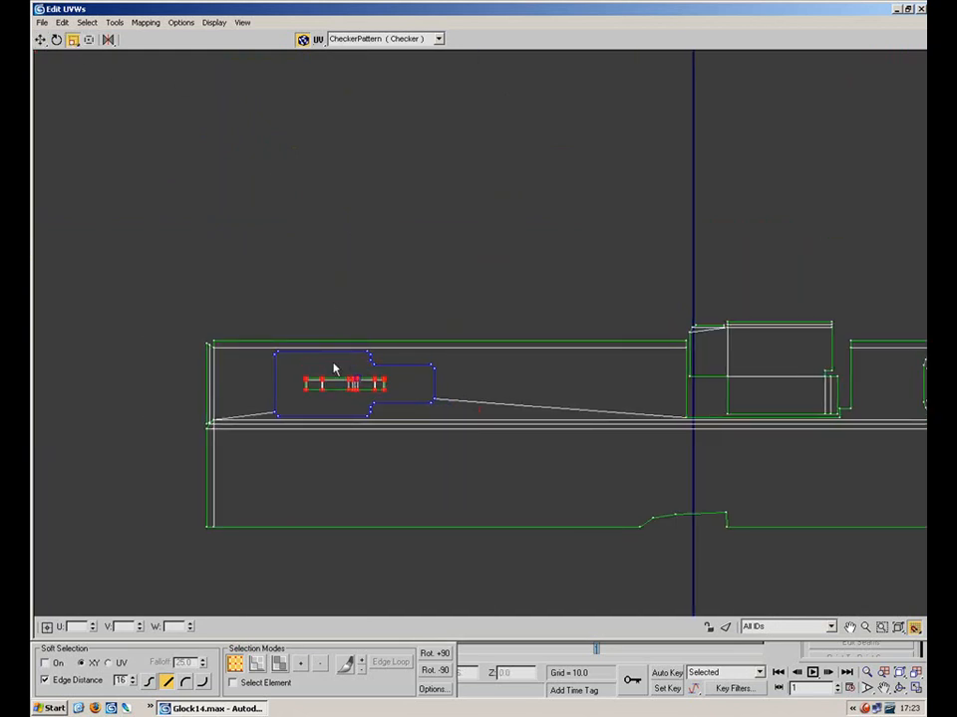
pyautogui.moveTo(346, 378); pyautogui.dragTo(357, 239)
pyautogui.click(41, 40)
pyautogui.moveTo(361, 373); pyautogui.dragTo(352, 305)
pyautogui.click(378, 257)
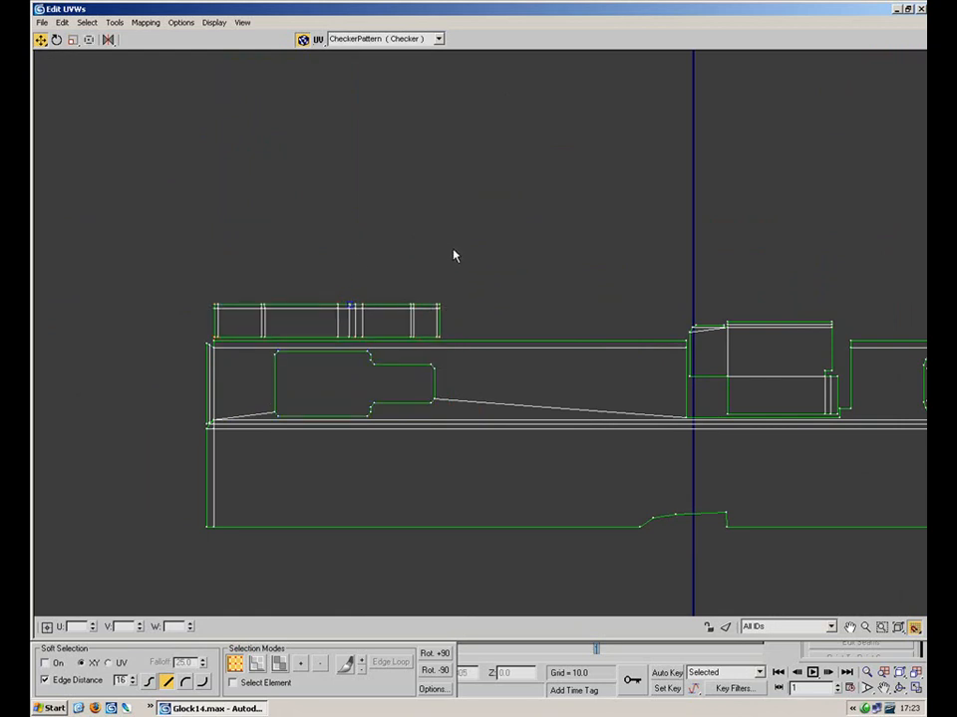
# Zoom out over the whole UV layout and select the gun's shells
pyautogui.moveTo(629, 420); pyautogui.dragTo(404, 360, button='middle')
pyautogui.scroll(-6, 404, 360)
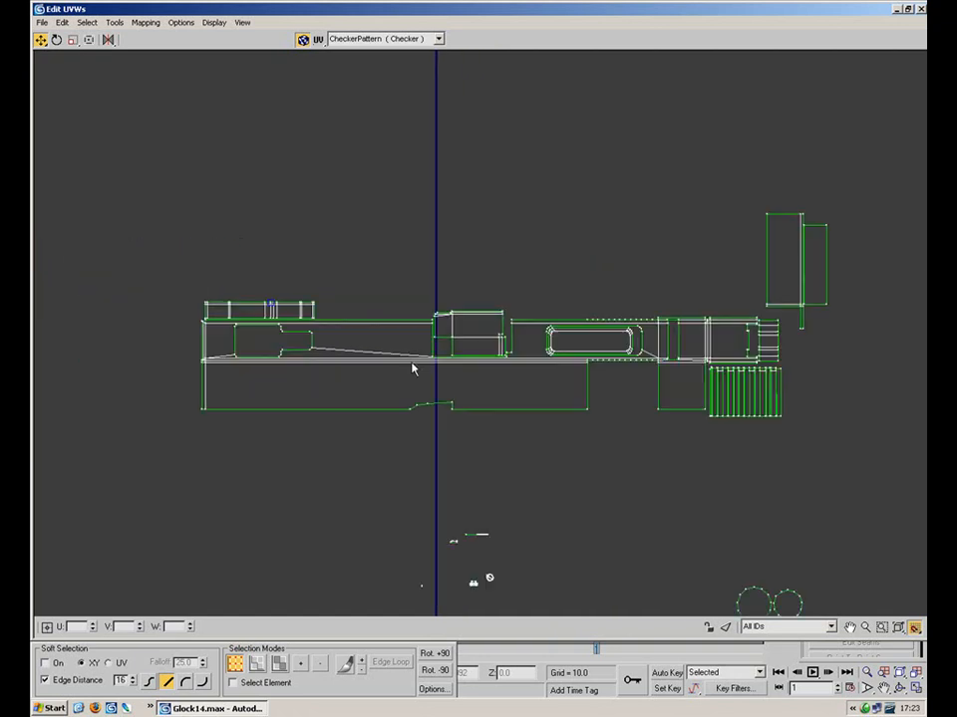
pyautogui.moveTo(464, 357); pyautogui.dragTo(448, 312, button='middle')
pyautogui.moveTo(586, 444); pyautogui.dragTo(526, 456)
pyautogui.moveTo(615, 208); pyautogui.dragTo(305, 310)
pyautogui.scroll(5, 429, 334)
pyautogui.scroll(3, 428, 332)
pyautogui.moveTo(668, 374); pyautogui.dragTo(434, 181, button='middle')
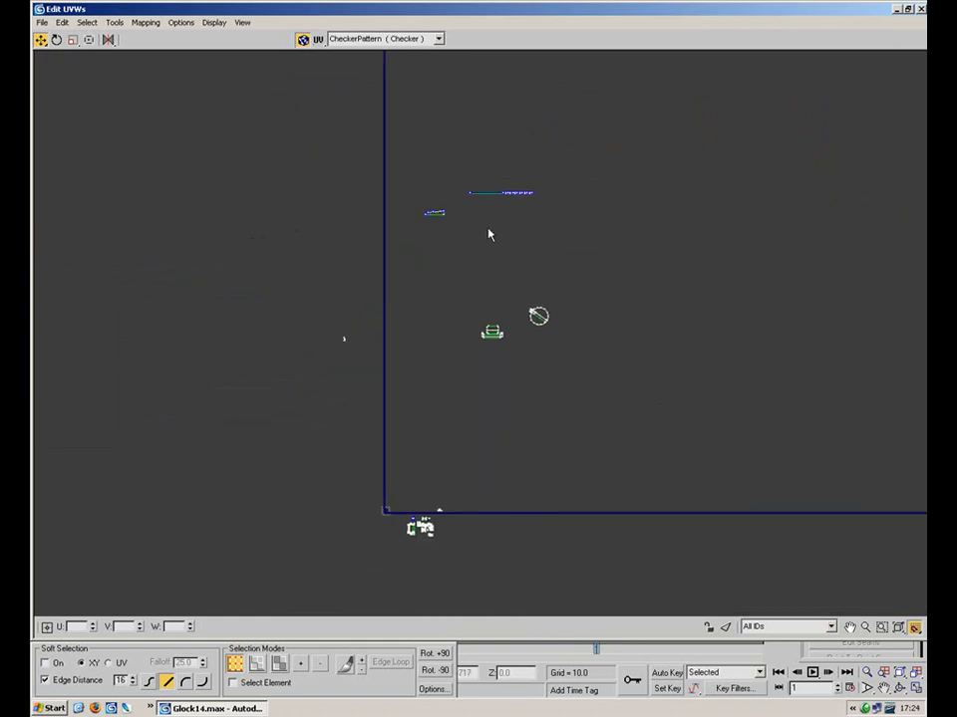
pyautogui.scroll(1, 504, 249)
# Restore the UV editor window and collapse the slide's modifier stack to Editable Poly
pyautogui.doubleClick(565, 12)
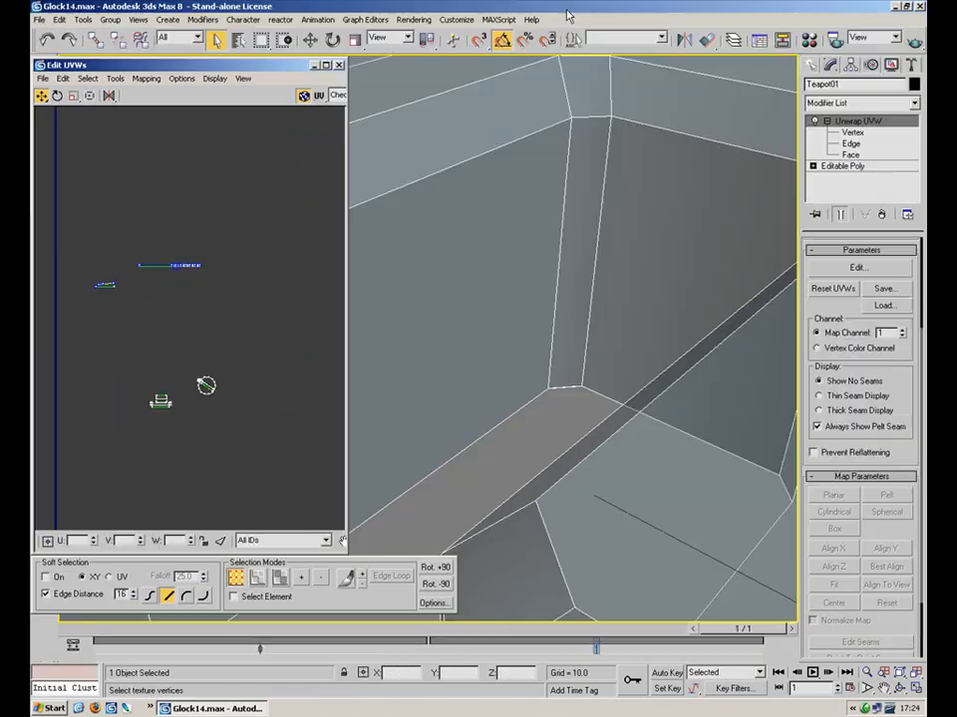
pyautogui.rightClick(869, 122)
pyautogui.click(798, 237)
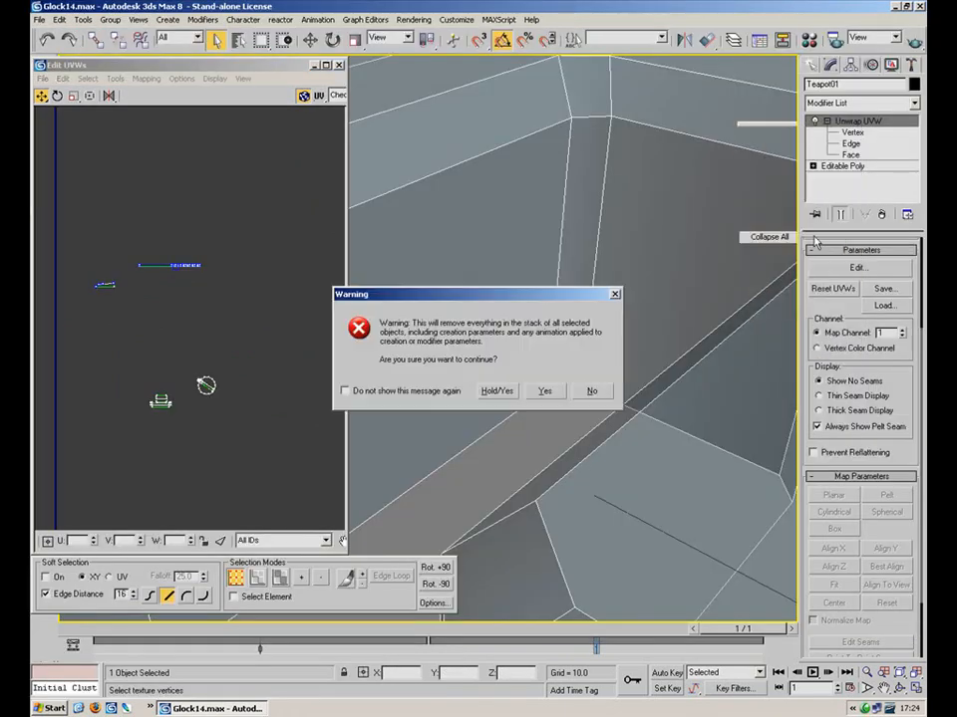
pyautogui.click(547, 391)
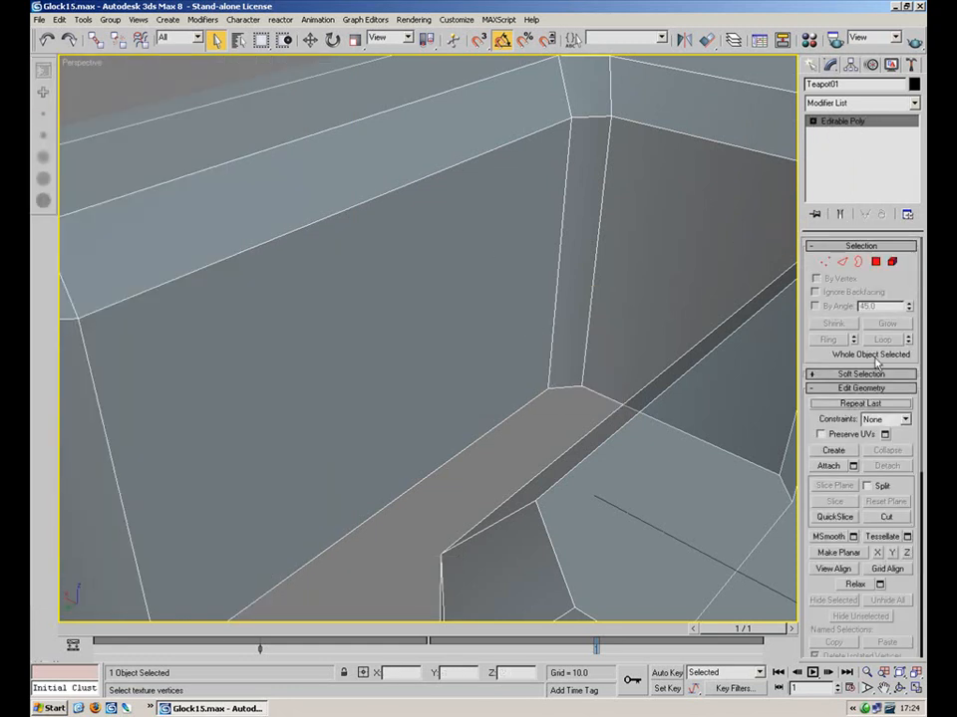
# Select the slide's long lower strip polygons at Polygon level
pyautogui.press('4')
pyautogui.click(568, 267)
pyautogui.scroll(-6, 580, 335)
pyautogui.keyDown('alt'); pyautogui.moveTo(543, 301); pyautogui.dragTo(401, 341, button='middle'); pyautogui.keyUp('alt')
pyautogui.click(600, 225)
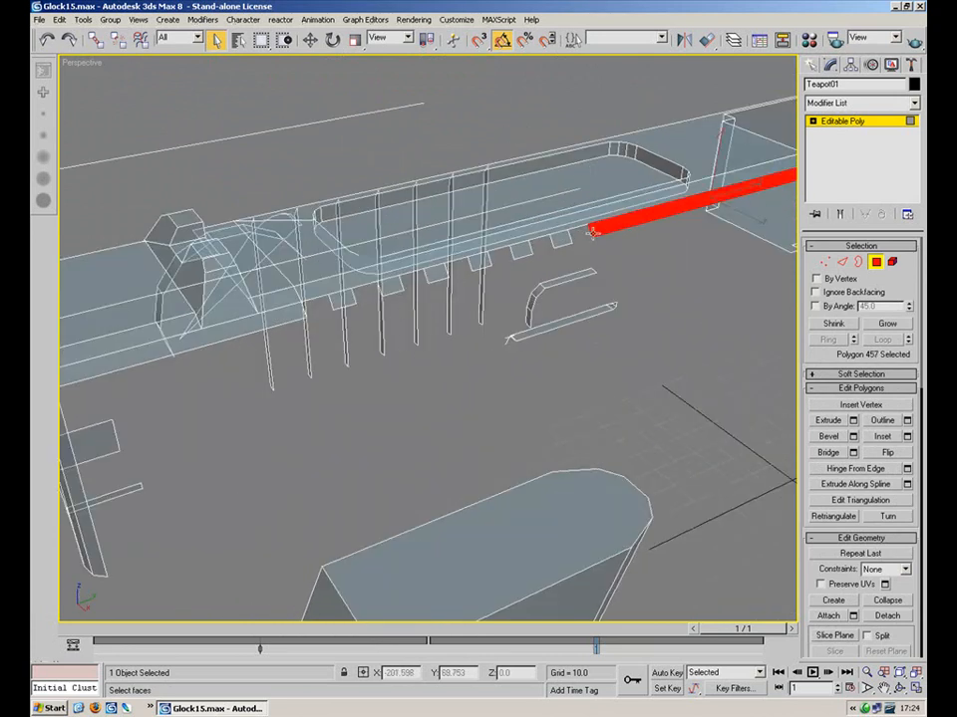
pyautogui.keyDown('ctrl'); pyautogui.click(560, 238); pyautogui.keyUp('ctrl')
pyautogui.keyDown('ctrl'); pyautogui.click(520, 249); pyautogui.keyUp('ctrl')
pyautogui.keyDown('ctrl'); pyautogui.click(480, 261); pyautogui.keyUp('ctrl')
pyautogui.keyDown('ctrl'); pyautogui.click(435, 274); pyautogui.keyUp('ctrl')
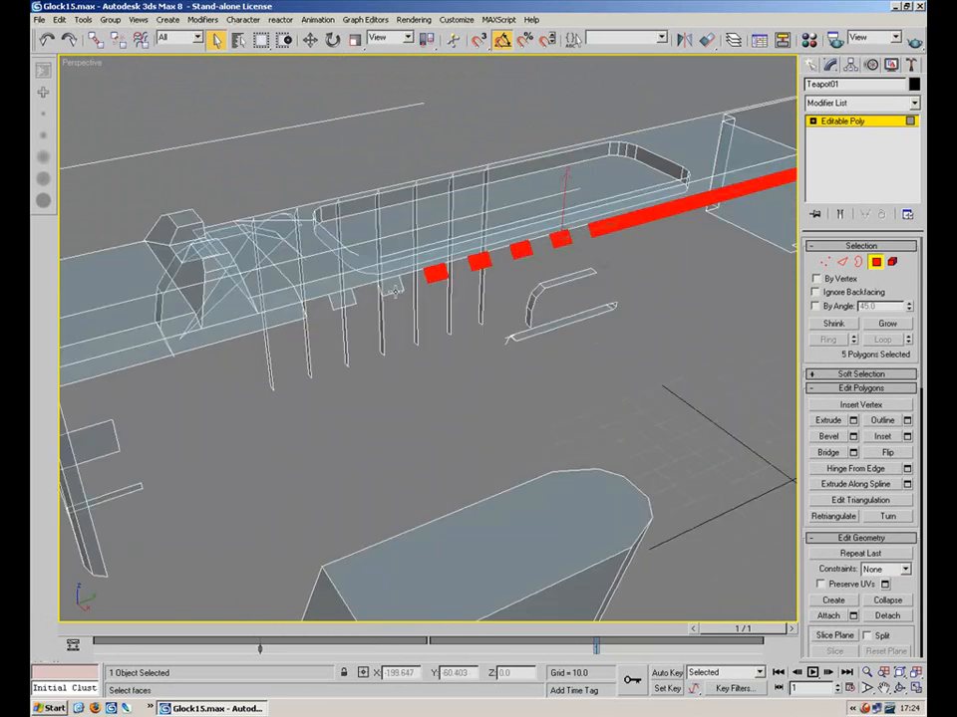
pyautogui.keyDown('ctrl'); pyautogui.click(389, 286); pyautogui.keyUp('ctrl')
pyautogui.keyDown('ctrl'); pyautogui.click(342, 299); pyautogui.keyUp('ctrl')
# Clear the face selection, exit Polygon level and deselect the gun to view the whole pistol
pyautogui.click(462, 297)
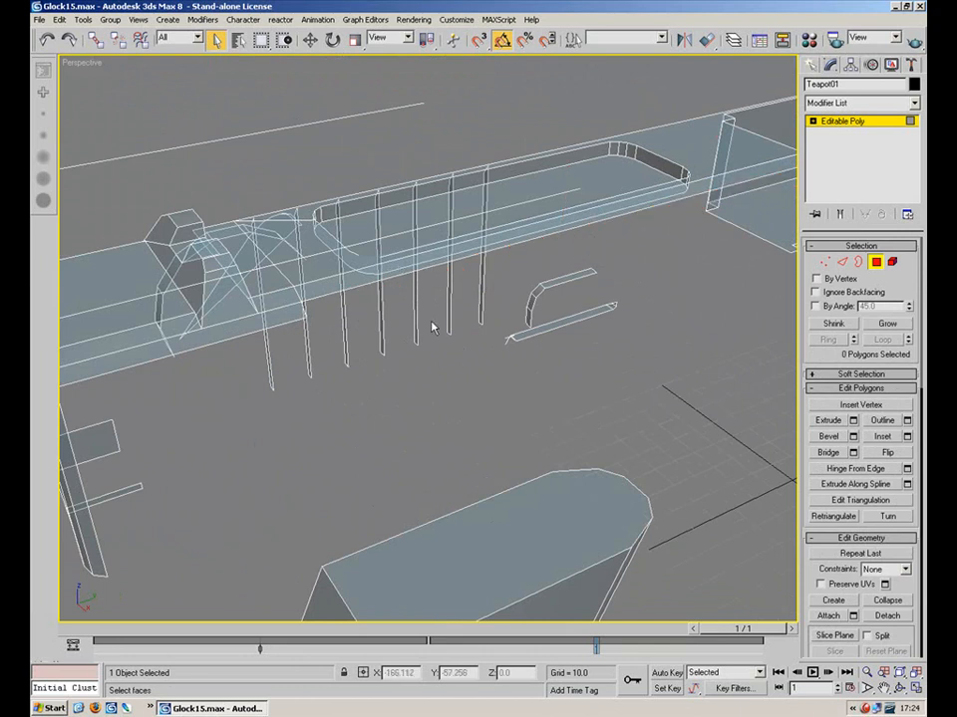
pyautogui.click(873, 265)
pyautogui.click(566, 341)
pyautogui.keyDown('alt'); pyautogui.moveTo(566, 341); pyautogui.dragTo(682, 357, button='middle'); pyautogui.keyUp('alt')
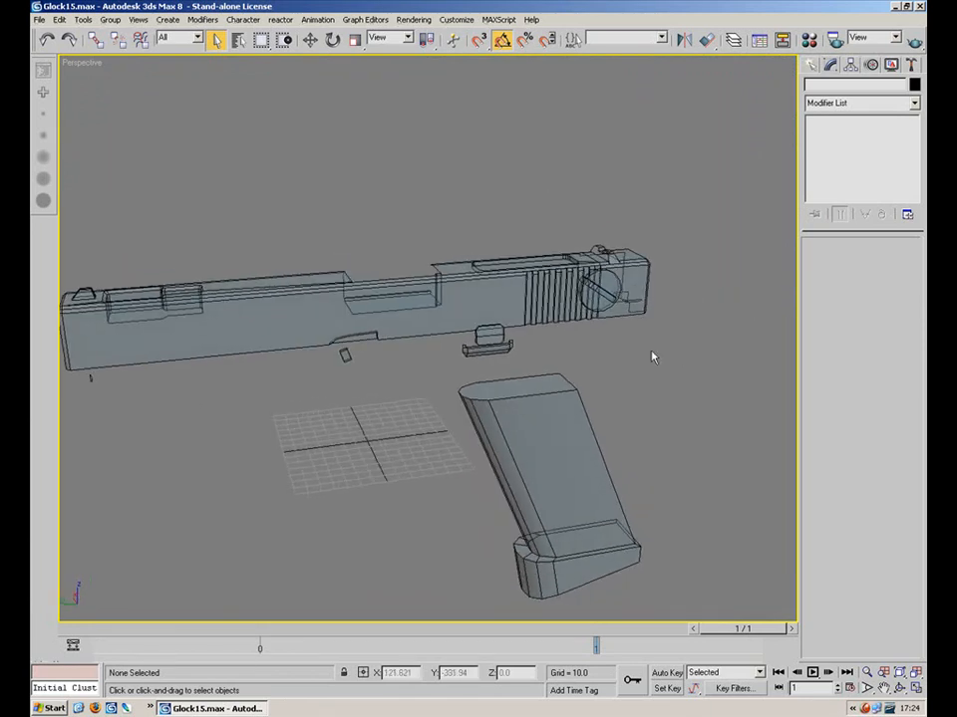
# Reselect the slide and inspect its faces, then exit face editing and deselect
pyautogui.keyDown('alt'); pyautogui.moveTo(339, 332); pyautogui.dragTo(421, 304, button='middle'); pyautogui.keyUp('alt')
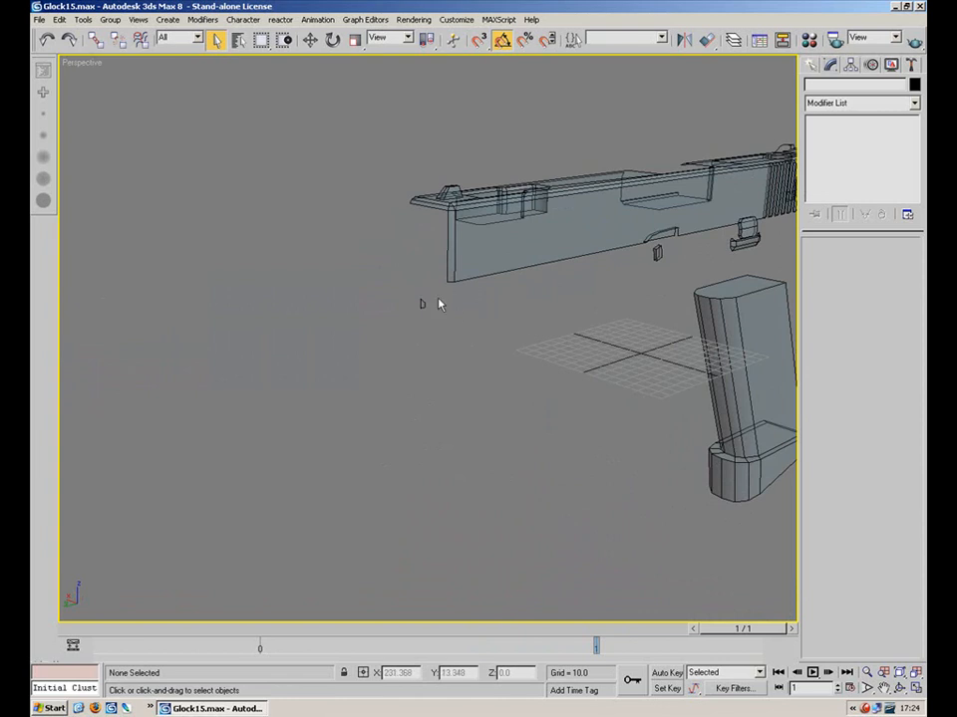
pyautogui.click(475, 268)
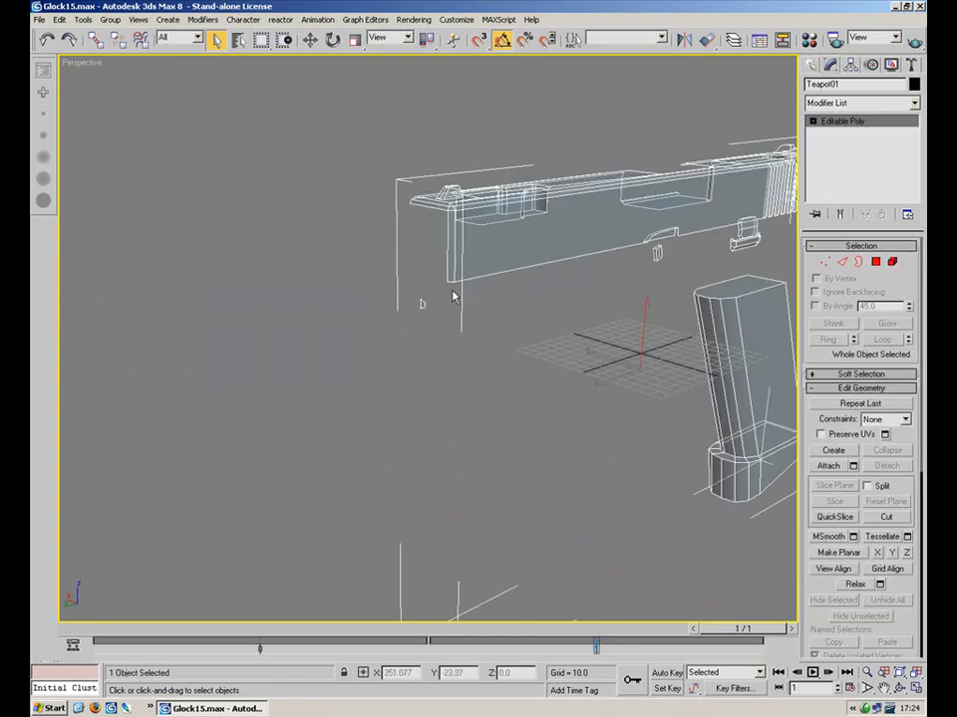
pyautogui.moveTo(423, 317); pyautogui.dragTo(378, 286)
pyautogui.click(538, 244)
pyautogui.click(876, 261)
pyautogui.click(385, 290)
pyautogui.keyDown('alt'); pyautogui.moveTo(681, 253); pyautogui.dragTo(518, 282, button='middle'); pyautogui.keyUp('alt')
pyautogui.click(879, 265)
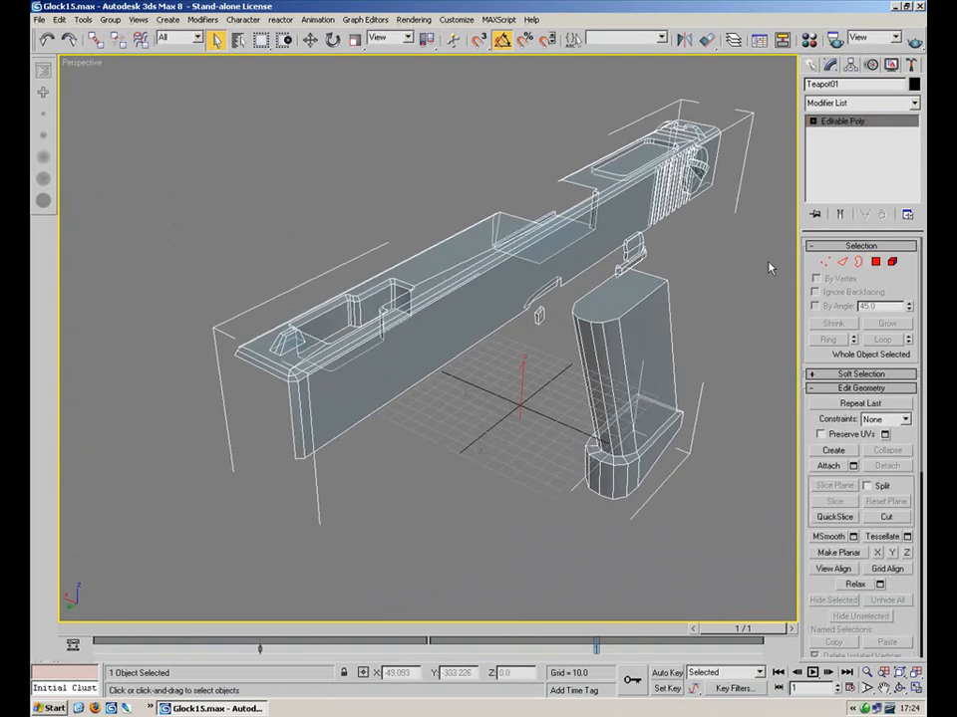
pyautogui.click(770, 268)
# Select the gun object at object level and add an Unwrap UVW modifier
pyautogui.click(653, 176)
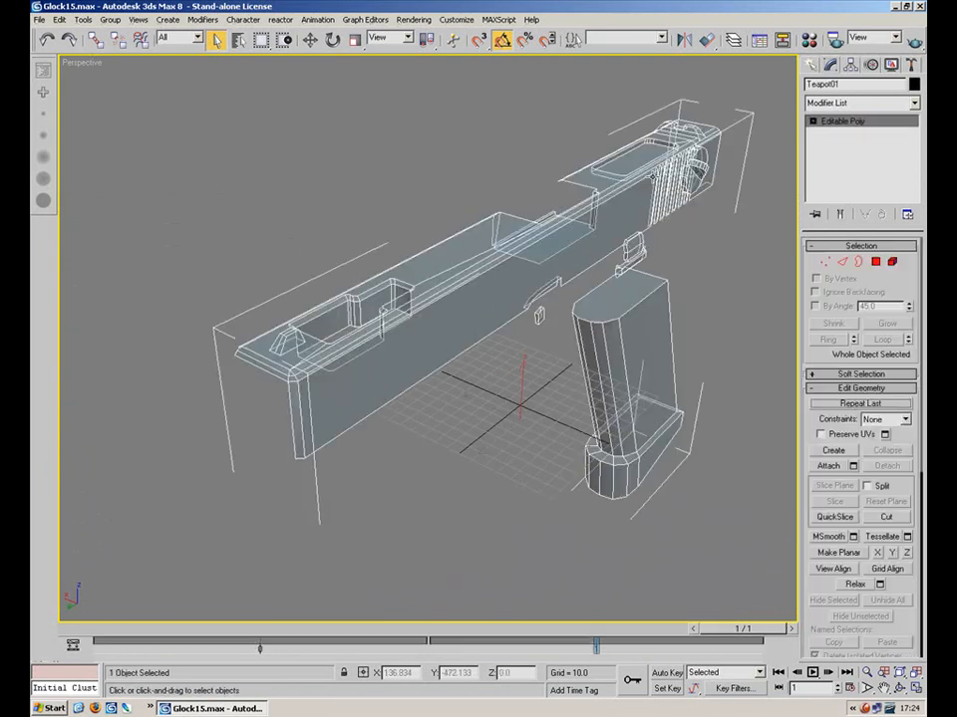
pyautogui.click(836, 125)
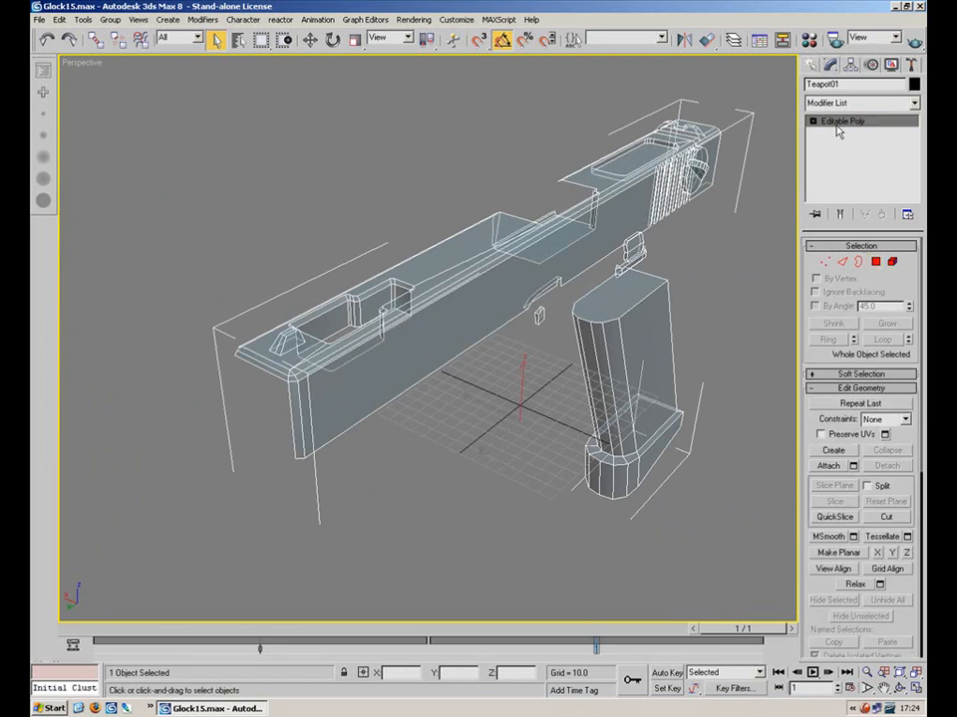
pyautogui.rightClick(915, 112)
pyautogui.click(673, 236)
pyautogui.click(914, 104)
pyautogui.scroll(-12, 902, 478)
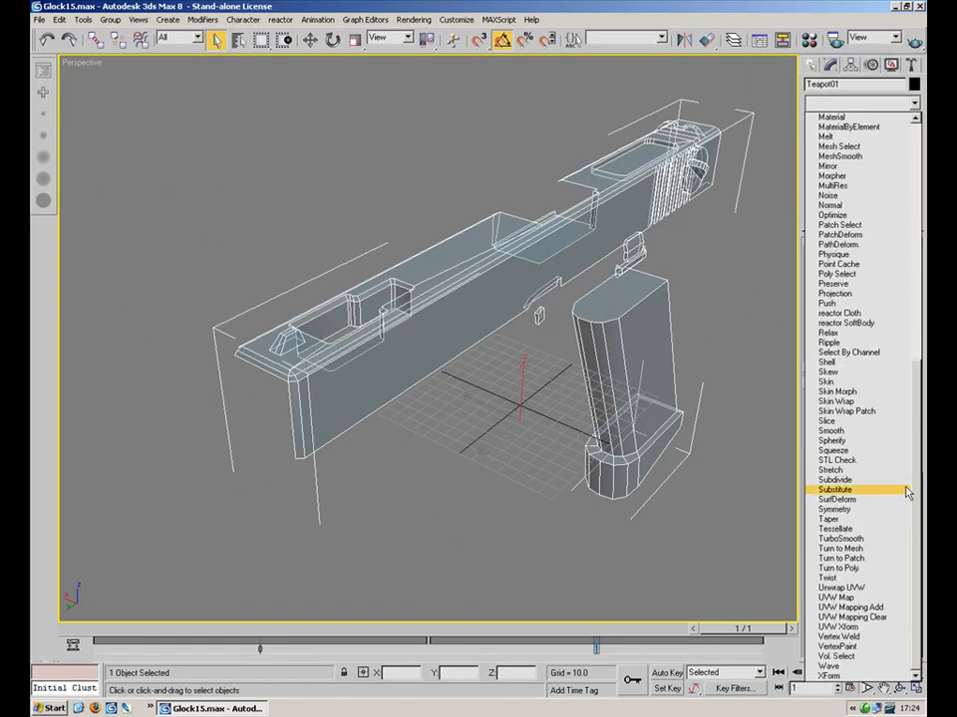
pyautogui.click(852, 577)
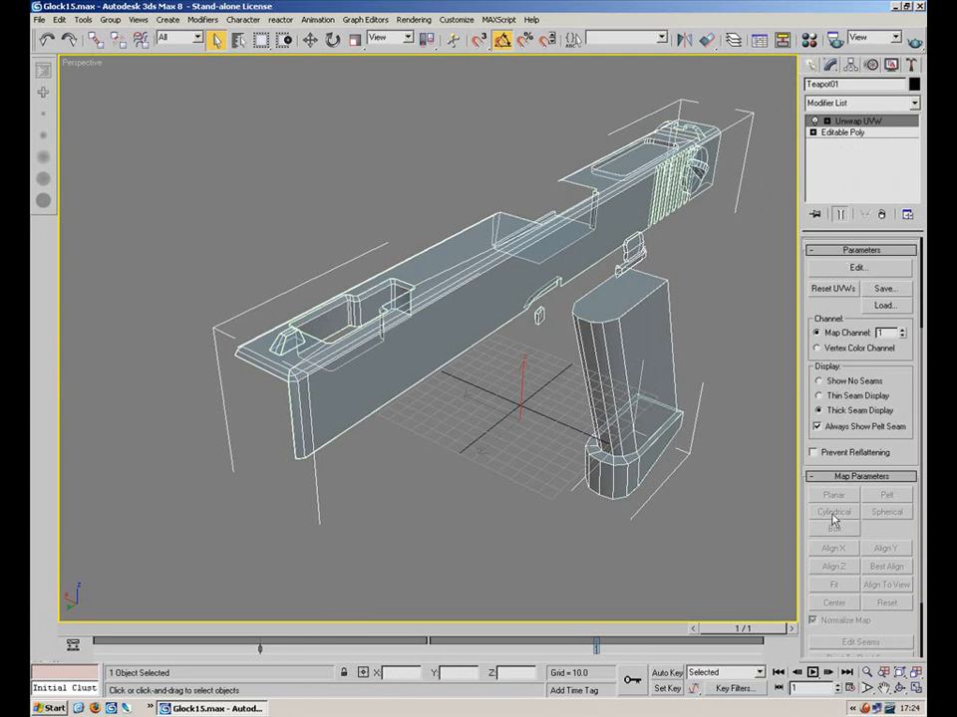
# In Edit UVWs, select the faces of the two small rectangular UV shells
pyautogui.click(855, 268)
pyautogui.moveTo(279, 257); pyautogui.dragTo(267, 419, button='middle')
pyautogui.scroll(-4, 267, 419)
pyautogui.scroll(-12, 261, 284)
pyautogui.moveTo(298, 232); pyautogui.dragTo(250, 444, button='middle')
pyautogui.scroll(-4, 275, 304)
pyautogui.scroll(10, 292, 228)
pyautogui.scroll(-2, 347, 297)
pyautogui.moveTo(439, 244); pyautogui.dragTo(392, 339)
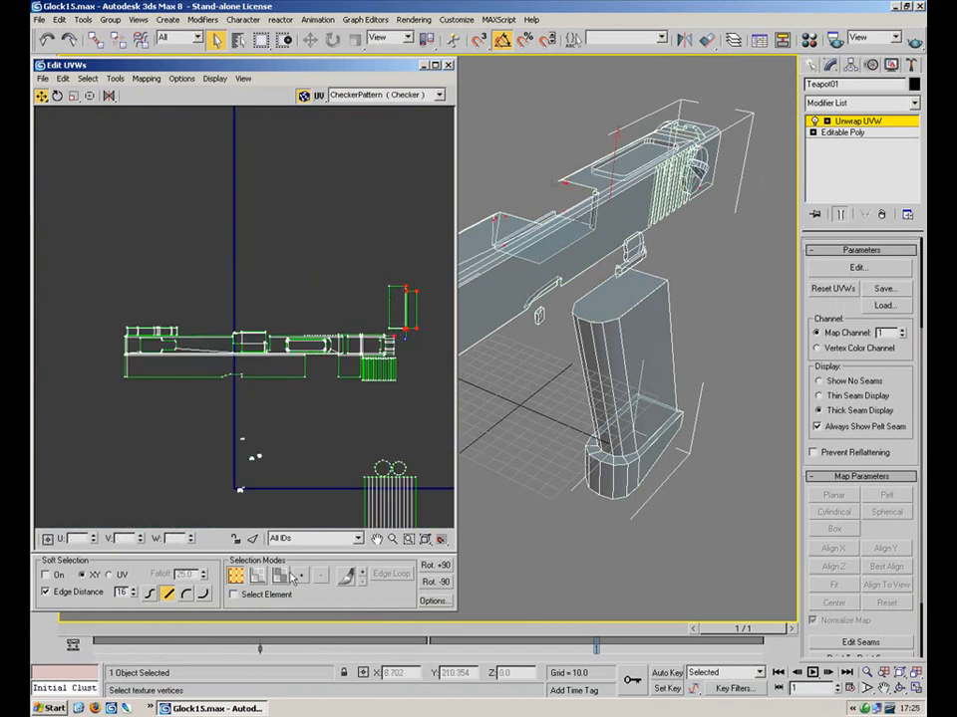
pyautogui.click(281, 576)
pyautogui.scroll(4, 360, 261)
pyautogui.moveTo(359, 261); pyautogui.dragTo(298, 256, button='middle')
pyautogui.moveTo(356, 375); pyautogui.dragTo(355, 374)
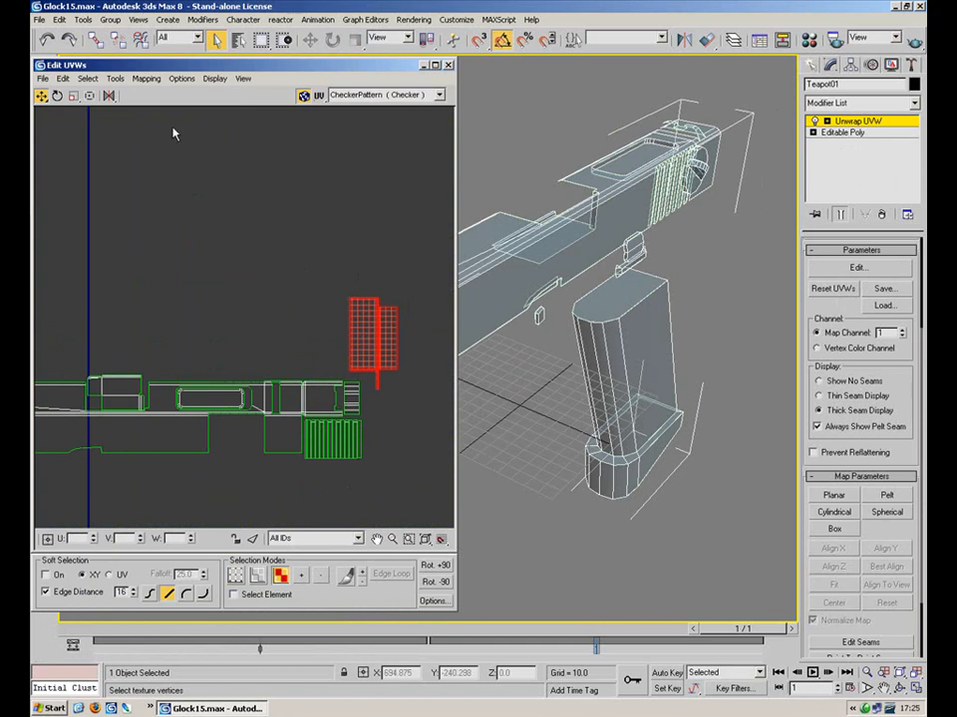
# Rotate the two shells 90° to lie horizontally, move them left and shrink them
pyautogui.click(57, 96)
pyautogui.moveTo(269, 243); pyautogui.dragTo(328, 181)
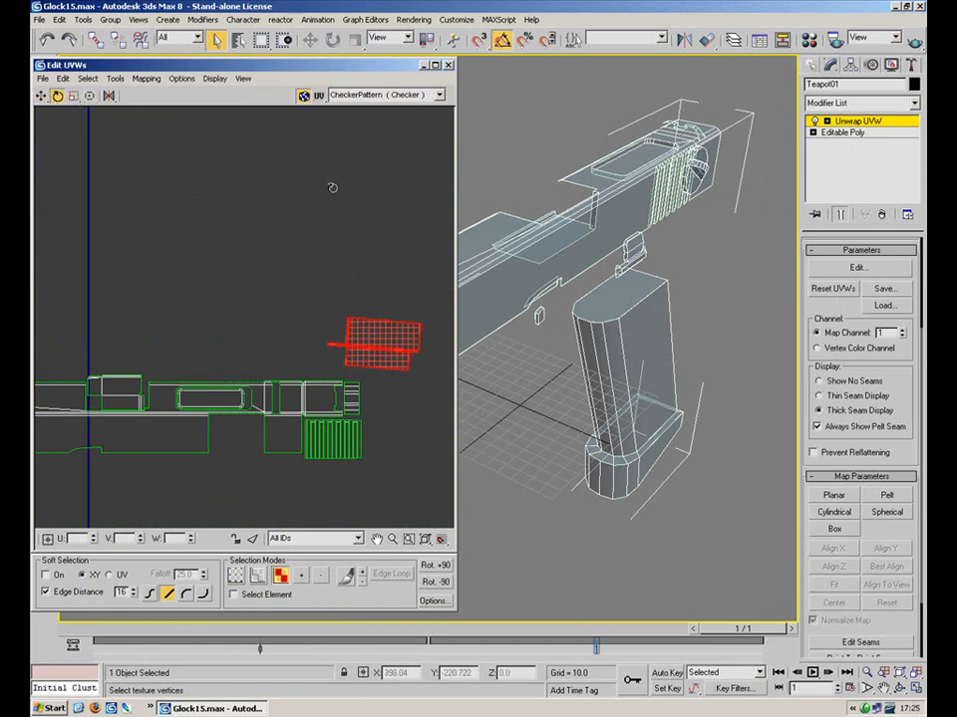
pyautogui.click(41, 96)
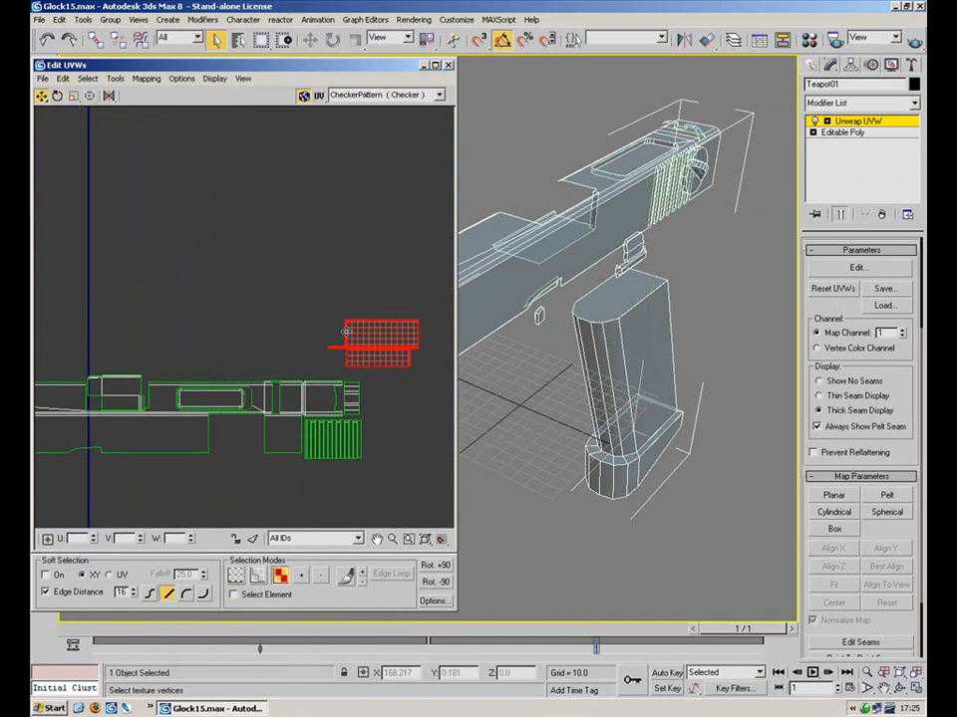
pyautogui.moveTo(353, 336); pyautogui.dragTo(208, 340)
pyautogui.click(74, 96)
pyautogui.moveTo(226, 389); pyautogui.dragTo(213, 374)
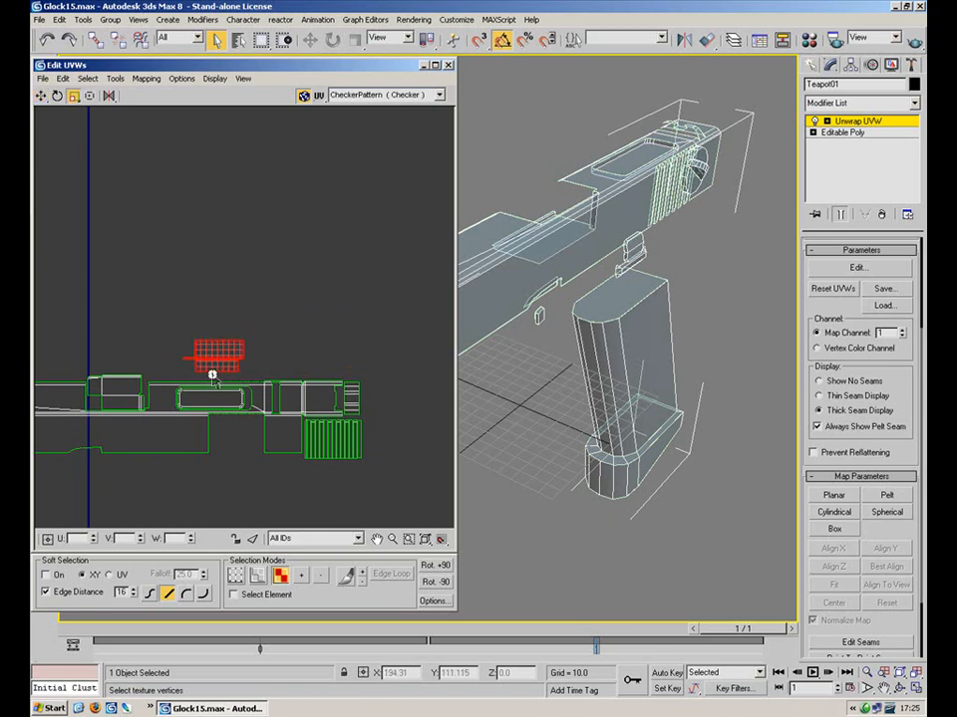
# Nudge and resize the shell into place beneath the slide layout
pyautogui.click(44, 97)
pyautogui.moveTo(229, 343); pyautogui.dragTo(287, 260, button='middle')
pyautogui.scroll(3, 288, 260)
pyautogui.moveTo(285, 288); pyautogui.dragTo(298, 407)
pyautogui.click(41, 95)
pyautogui.click(73, 95)
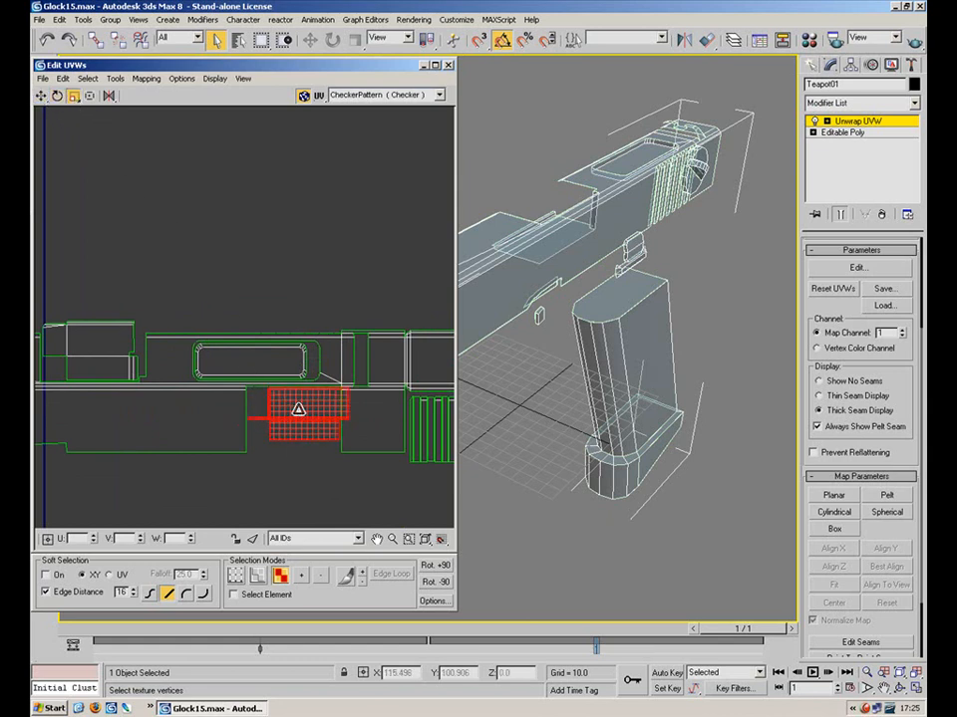
pyautogui.scroll(3, 289, 271)
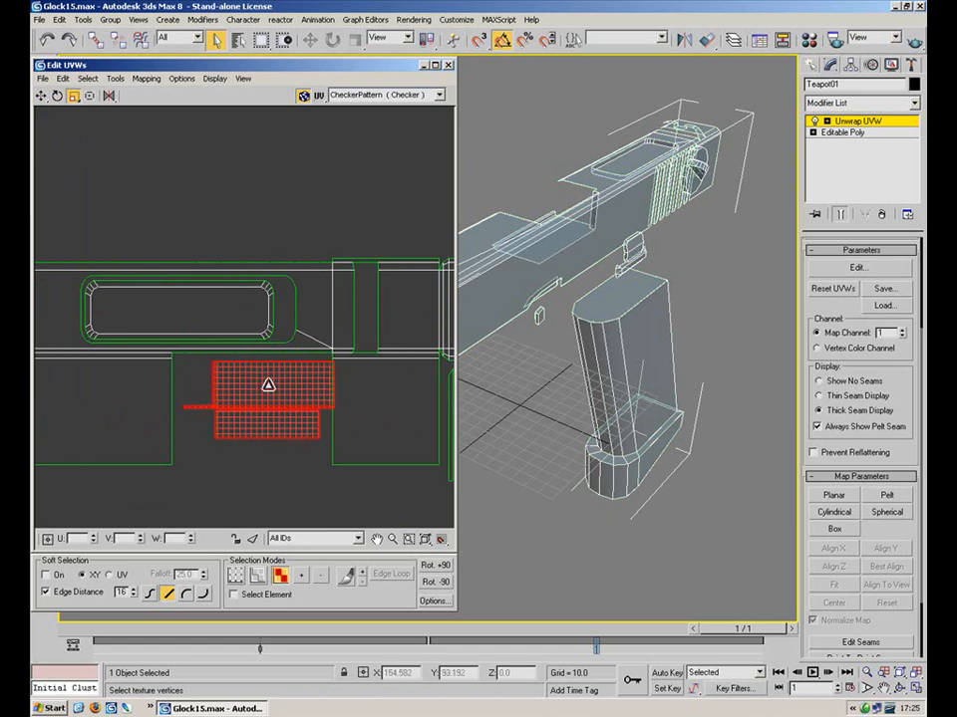
pyautogui.click(41, 97)
pyautogui.moveTo(242, 389); pyautogui.dragTo(233, 403)
pyautogui.scroll(-6, 299, 334)
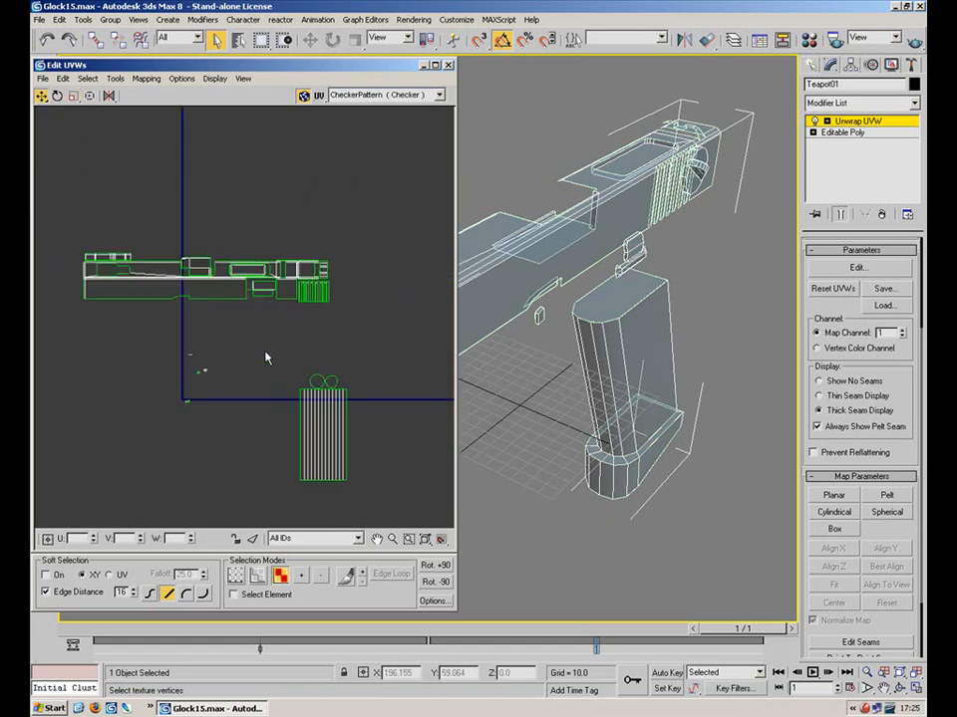
# Scale up the tiny magazine UV shells and move them off to the right
pyautogui.scroll(4, 191, 330)
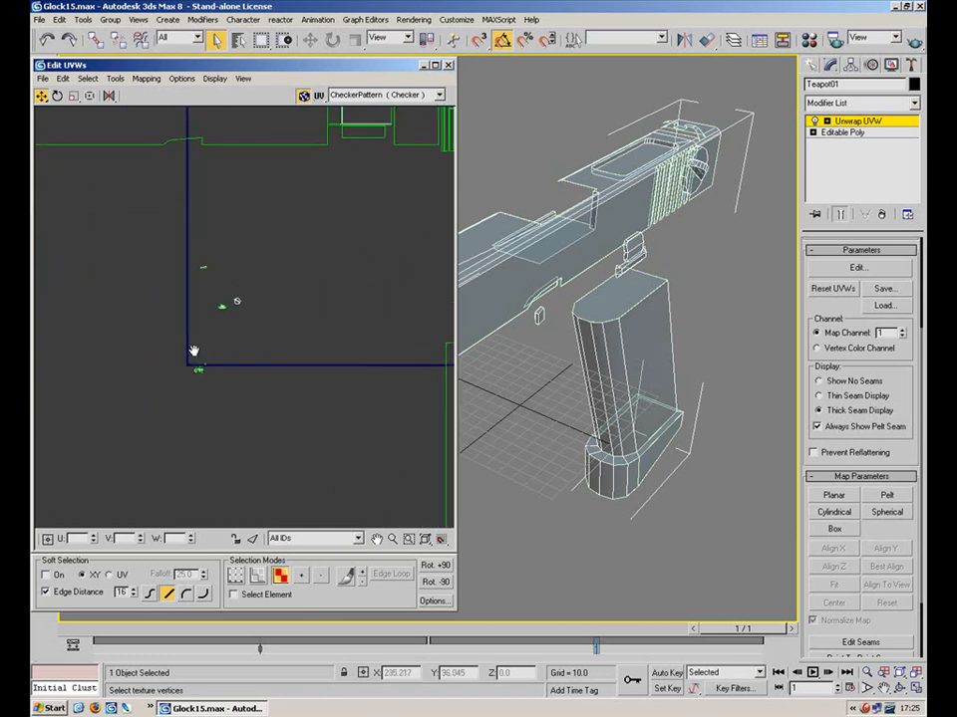
pyautogui.click(199, 372)
pyautogui.scroll(-4, 351, 281)
pyautogui.click(73, 96)
pyautogui.scroll(5, 319, 271)
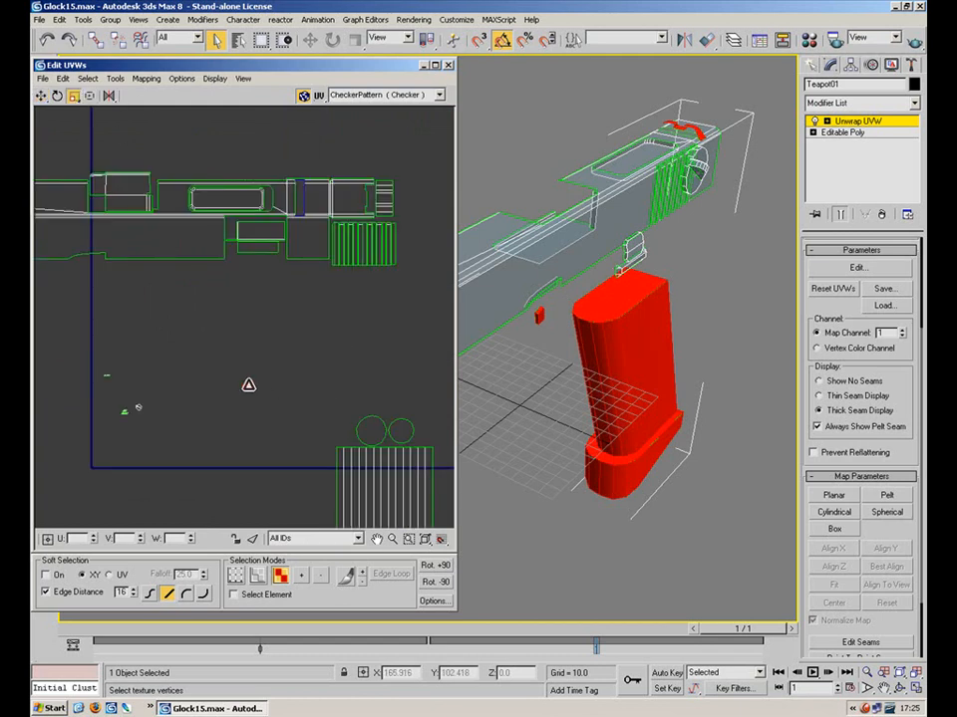
pyautogui.moveTo(250, 388); pyautogui.dragTo(235, 18)
pyautogui.click(41, 95)
pyautogui.moveTo(252, 381); pyautogui.dragTo(463, 337)
pyautogui.click(415, 313)
# Find and select the small curved sliver's UV shell, inspecting it in the 3D view
pyautogui.moveTo(415, 295); pyautogui.dragTo(256, 287, button='middle')
pyautogui.scroll(3, 257, 287)
pyautogui.scroll(3, 368, 319)
pyautogui.moveTo(420, 308); pyautogui.dragTo(395, 331)
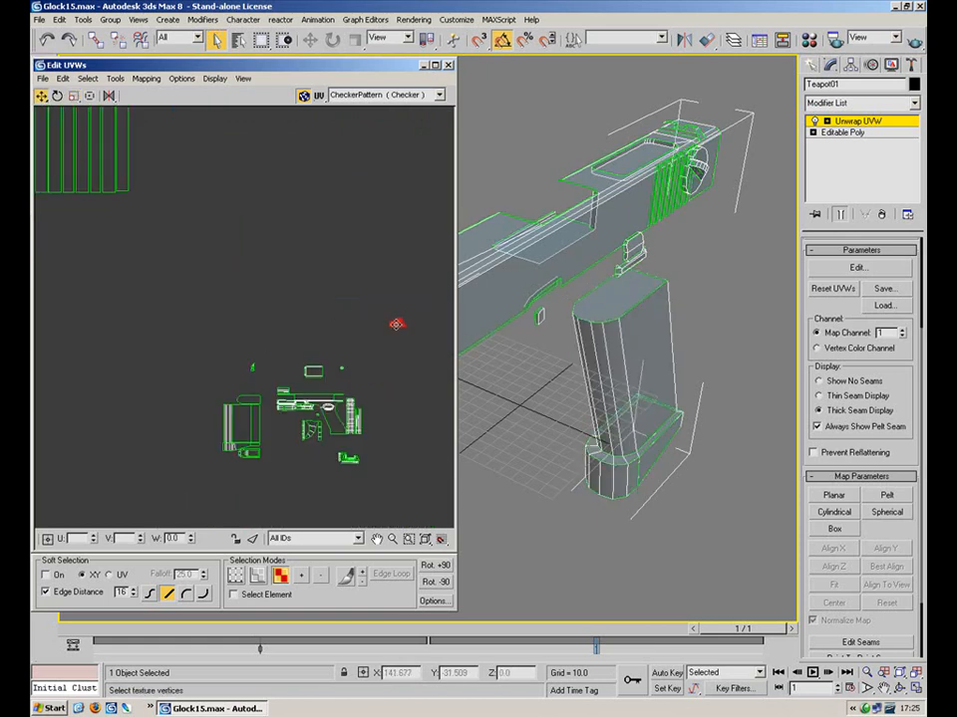
pyautogui.click(217, 353)
pyautogui.moveTo(99, 286); pyautogui.dragTo(426, 247, button='middle')
pyautogui.moveTo(154, 292); pyautogui.dragTo(367, 220, button='middle')
pyautogui.scroll(5, 382, 219)
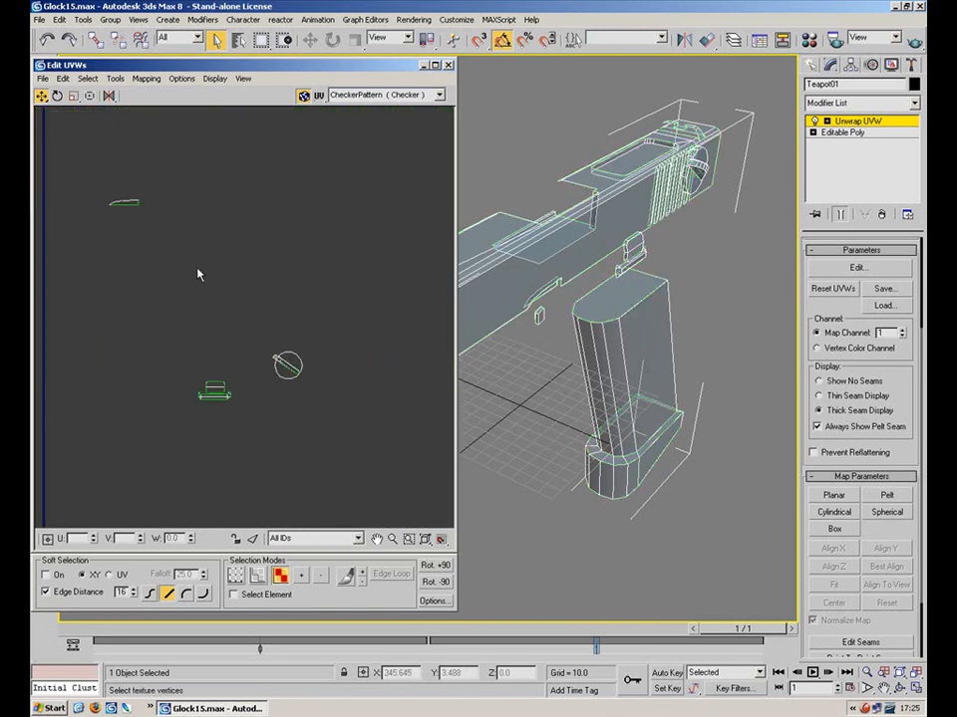
pyautogui.moveTo(108, 226); pyautogui.dragTo(103, 241)
pyautogui.scroll(6, 592, 274)
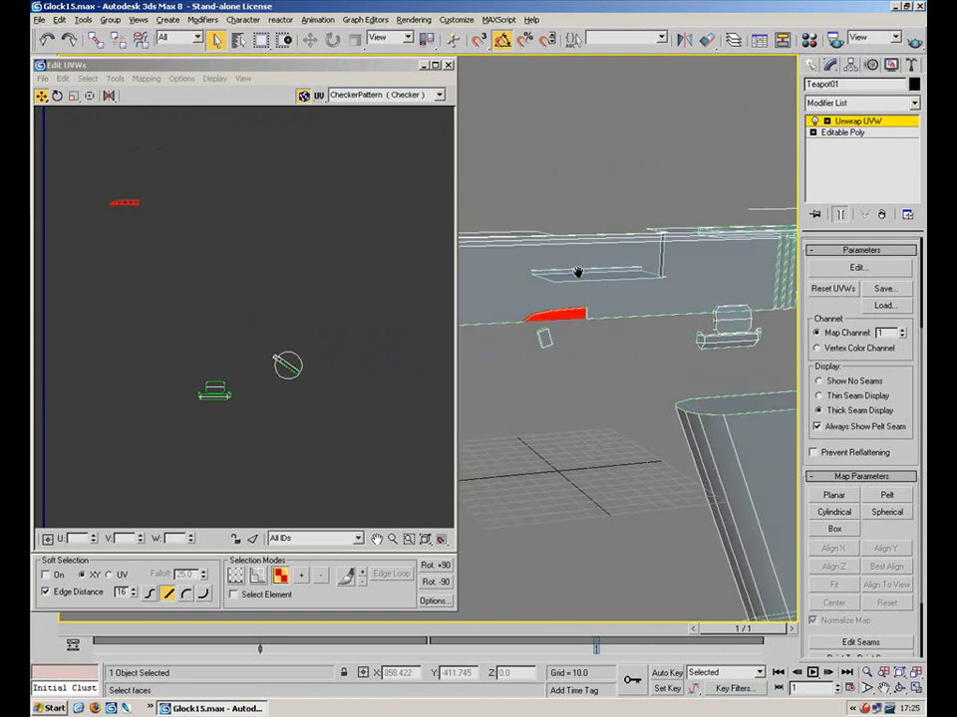
pyautogui.keyDown('alt'); pyautogui.moveTo(588, 264); pyautogui.dragTo(664, 313, button='middle'); pyautogui.keyUp('alt')
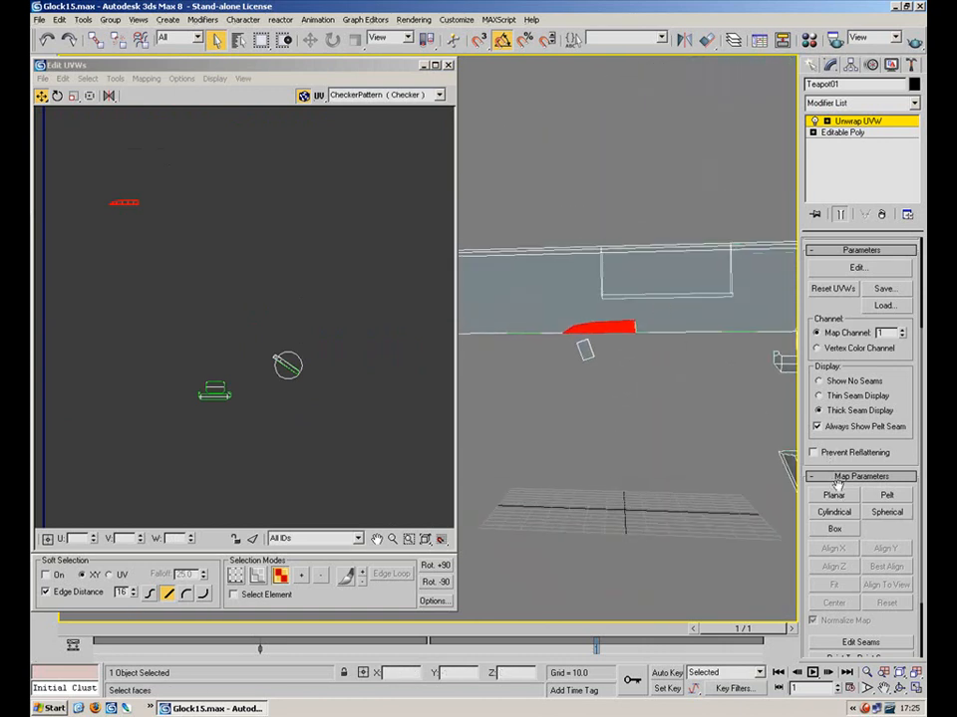
# Flatten the selected sliver's UVs and frame the flattened cluster
pyautogui.click(148, 78)
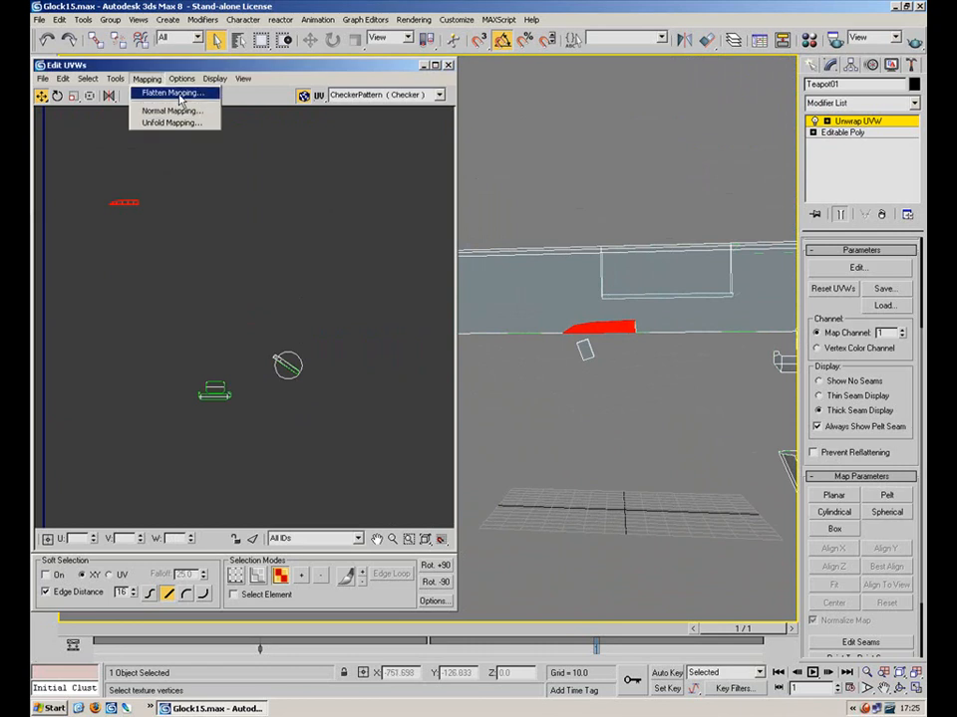
pyautogui.click(181, 97)
pyautogui.click(237, 58)
pyautogui.moveTo(247, 363); pyautogui.dragTo(301, 207, button='middle')
pyautogui.scroll(-4, 303, 206)
pyautogui.moveTo(267, 328); pyautogui.dragTo(297, 284, button='middle')
pyautogui.scroll(5, 299, 282)
pyautogui.scroll(5, 324, 269)
pyautogui.moveTo(231, 484); pyautogui.dragTo(358, 109, button='middle')
# Reselect the flattened cluster and flip it
pyautogui.click(288, 278)
pyautogui.moveTo(325, 302); pyautogui.dragTo(54, 413)
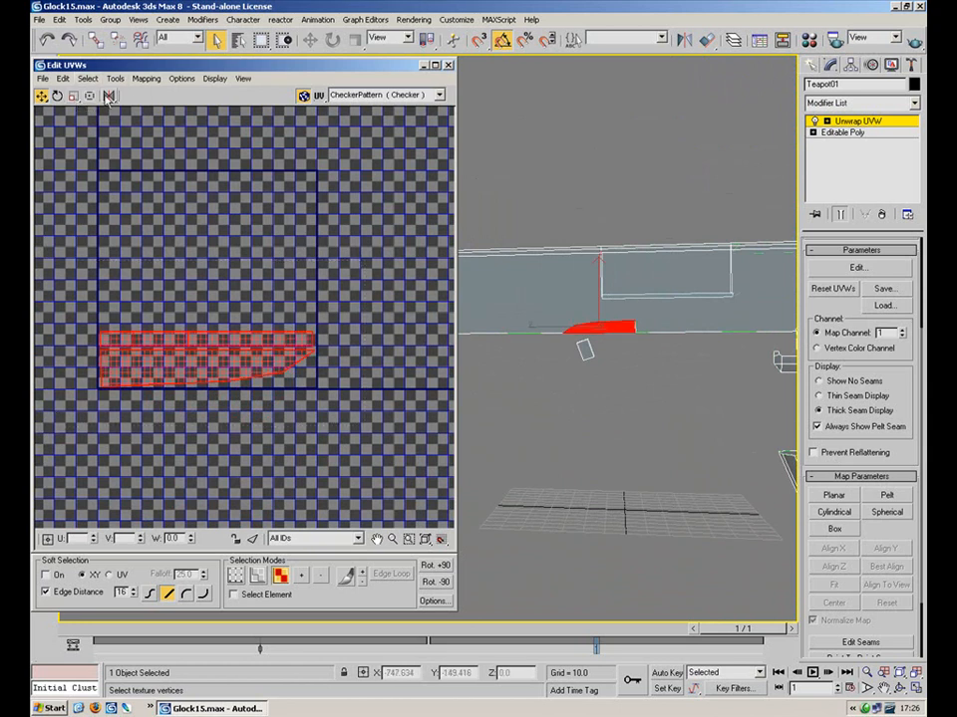
pyautogui.moveTo(108, 96); pyautogui.dragTo(109, 127)
pyautogui.click(343, 293)
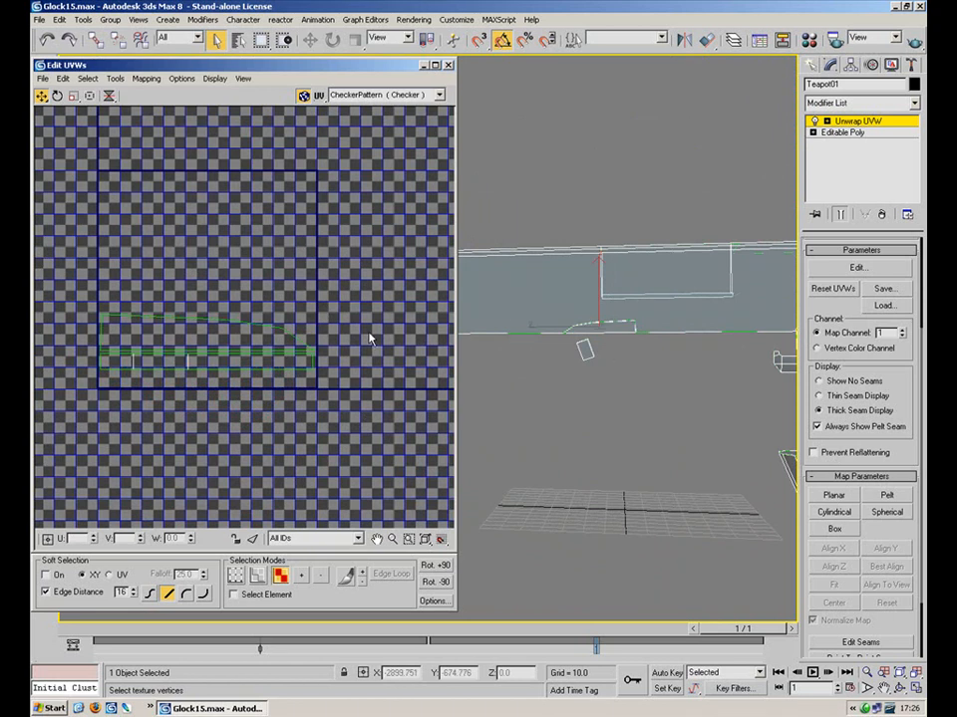
# Select the strip's top and bottom UV edges and convert them to a face selection
pyautogui.moveTo(361, 373); pyautogui.dragTo(32, 392)
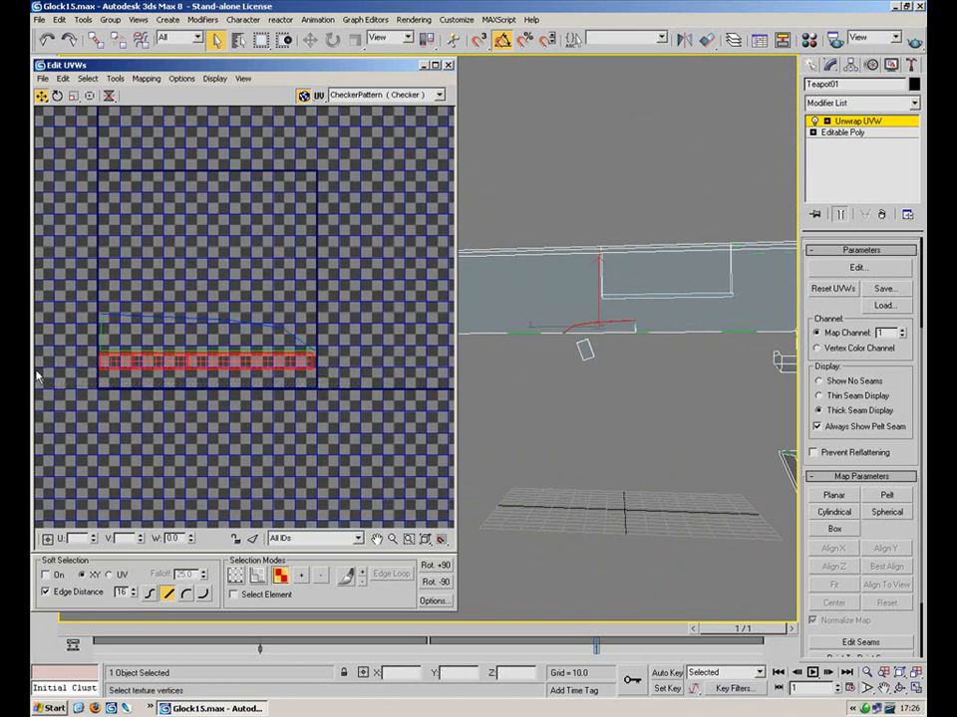
pyautogui.press('2')
pyautogui.click(181, 322)
pyautogui.click(239, 327)
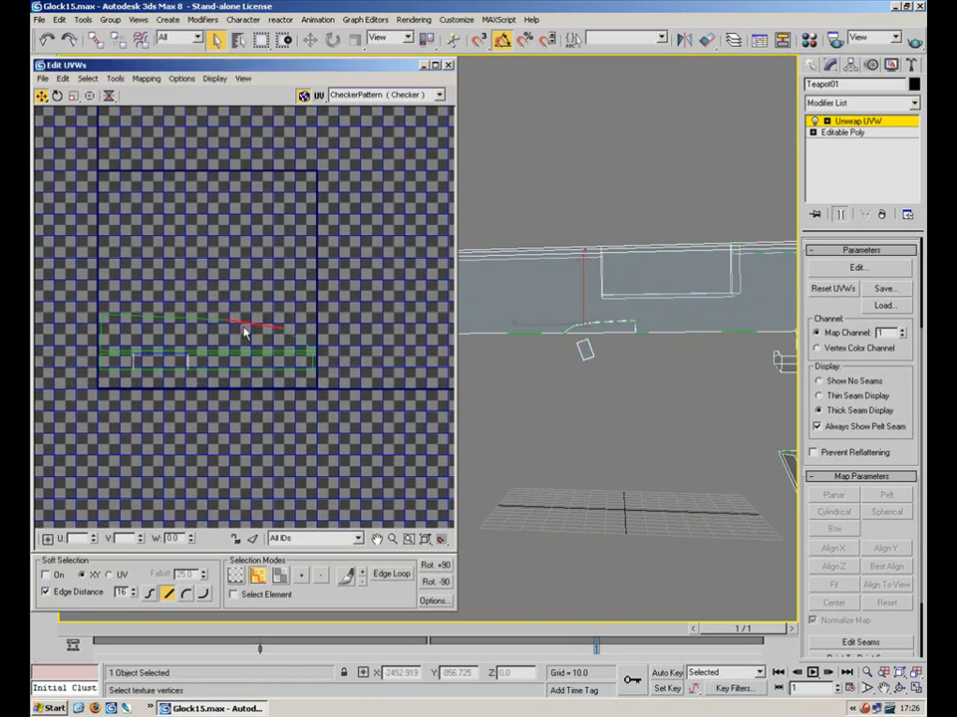
pyautogui.keyDown('ctrl'); pyautogui.click(286, 333); pyautogui.keyUp('ctrl')
pyautogui.moveTo(331, 391); pyautogui.dragTo(86, 344)
pyautogui.press('3')
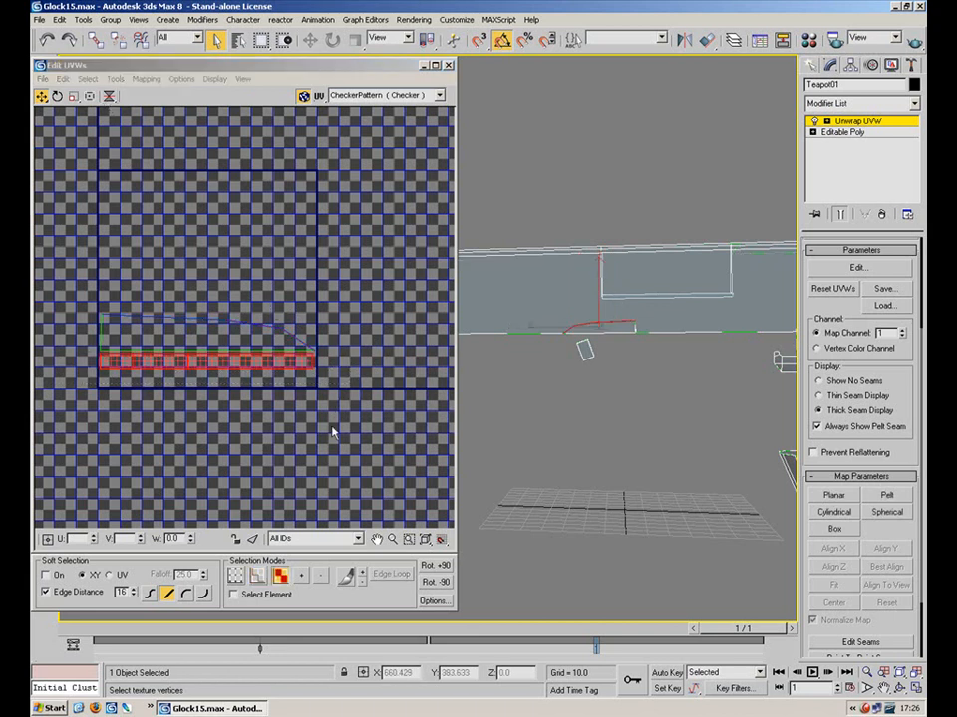
# Mirror the whole strip horizontally and move it up near the tile's top
pyautogui.moveTo(110, 96); pyautogui.dragTo(114, 128)
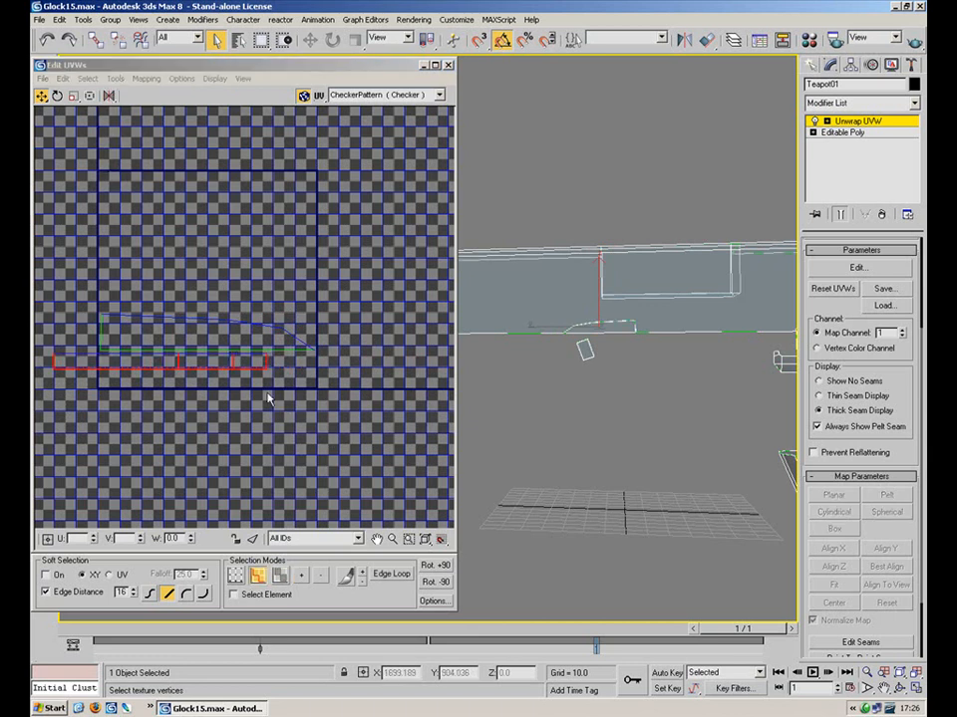
pyautogui.press('3')
pyautogui.moveTo(182, 365); pyautogui.dragTo(224, 365)
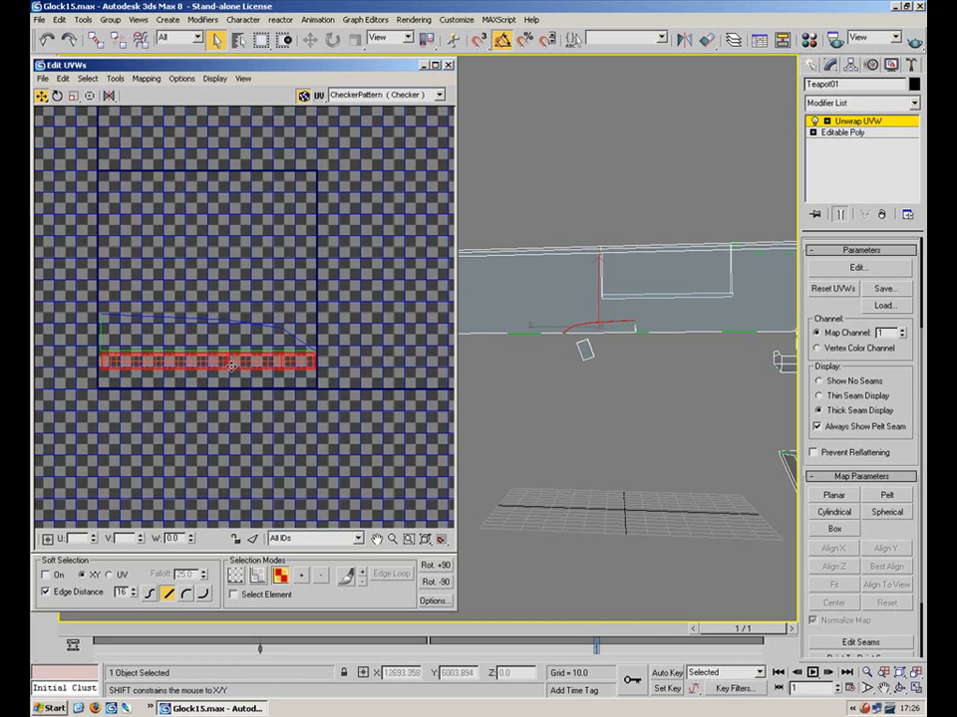
pyautogui.moveTo(303, 310); pyautogui.dragTo(110, 432)
pyautogui.scroll(-5, 257, 225)
pyautogui.moveTo(257, 225); pyautogui.dragTo(189, 377, button='middle')
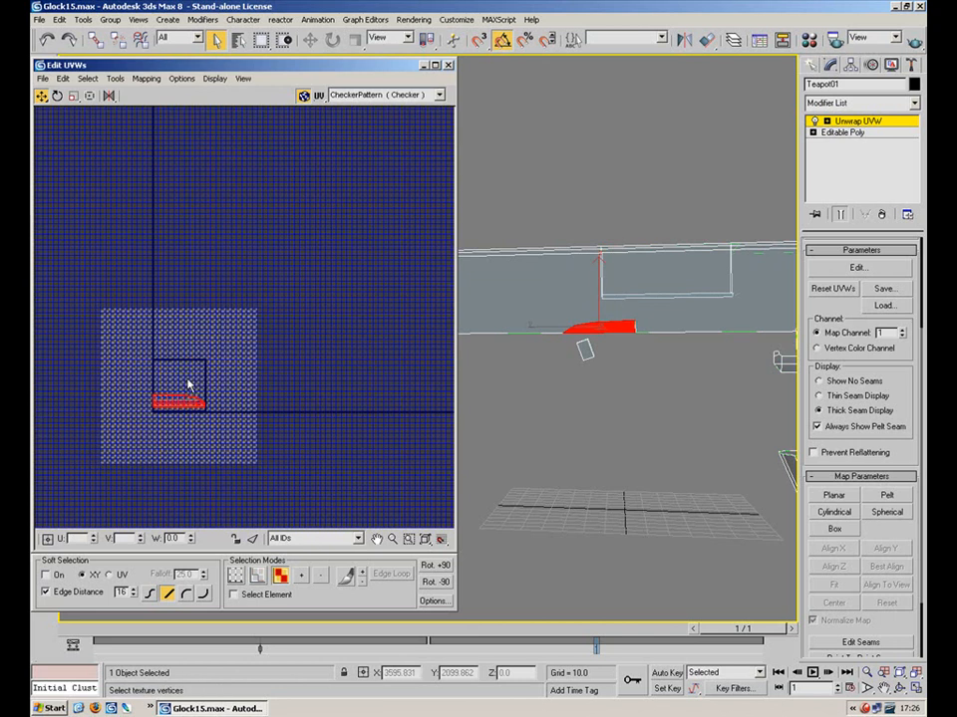
pyautogui.click(110, 96)
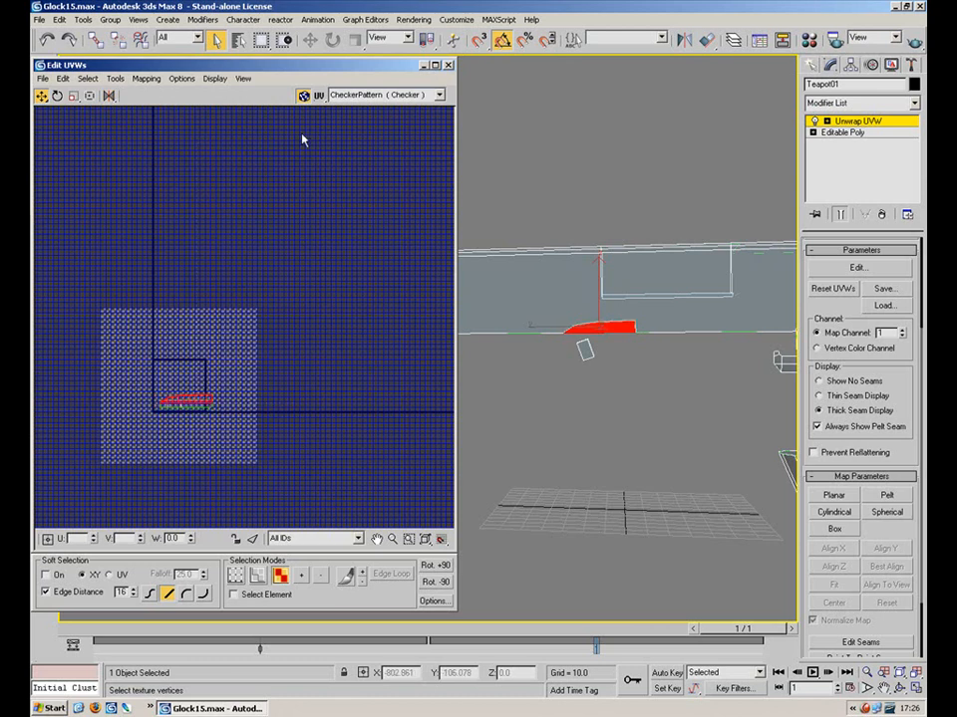
pyautogui.moveTo(191, 401); pyautogui.dragTo(272, 142)
# Enlarge the red strip with Scale so it sits just beneath the slide layout
pyautogui.scroll(-6, 194, 406)
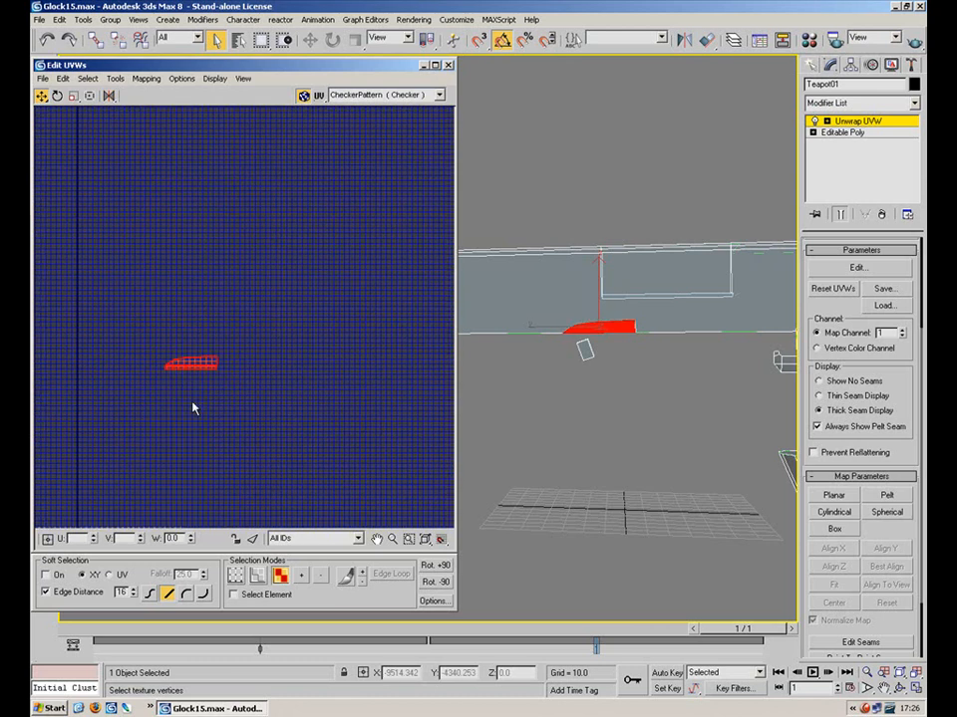
pyautogui.moveTo(282, 160); pyautogui.dragTo(211, 146, button='middle')
pyautogui.scroll(-6, 199, 428)
pyautogui.scroll(3, 180, 291)
pyautogui.scroll(1, 252, 337)
pyautogui.moveTo(252, 336); pyautogui.dragTo(252, 88, button='middle')
pyautogui.scroll(6, 279, 295)
pyautogui.moveTo(279, 280); pyautogui.dragTo(285, 356, button='middle')
pyautogui.click(76, 97)
pyautogui.moveTo(287, 380); pyautogui.dragTo(452, 4)
pyautogui.moveTo(258, 380); pyautogui.dragTo(399, 8)
pyautogui.scroll(-3, 280, 291)
pyautogui.scroll(-6, 280, 292)
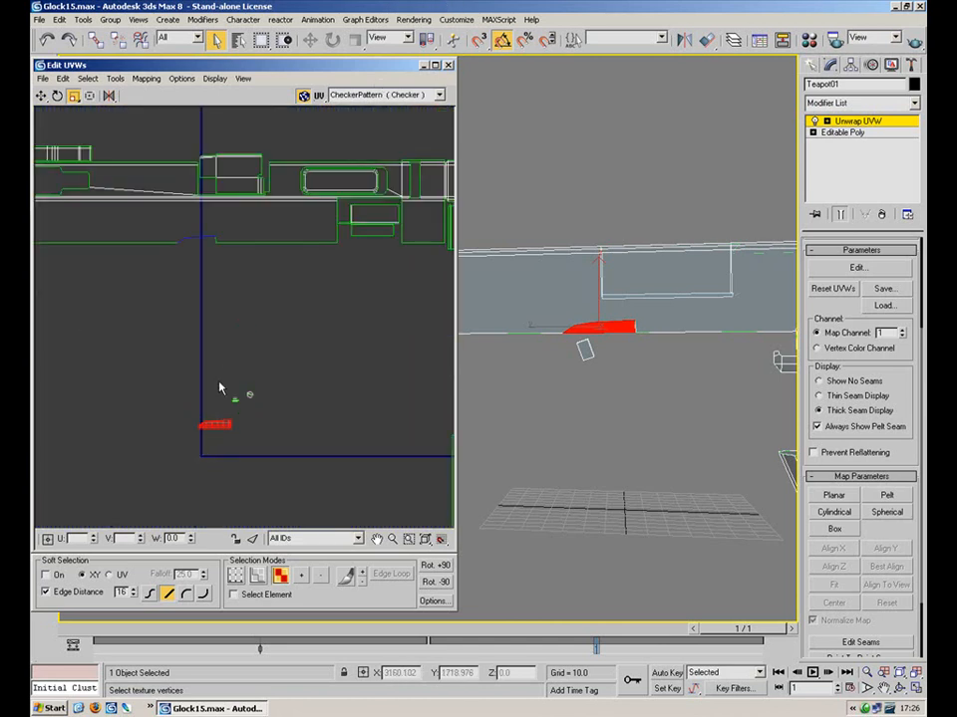
pyautogui.click(41, 96)
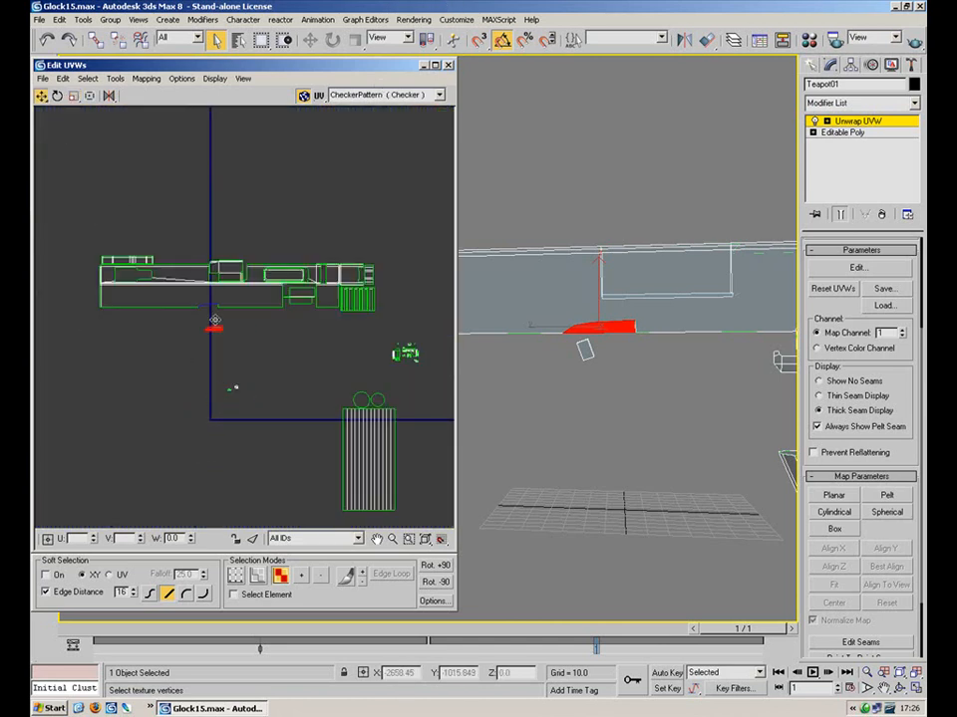
# Turn on Select Element and select the small part's entire UV shell
pyautogui.scroll(6, 213, 307)
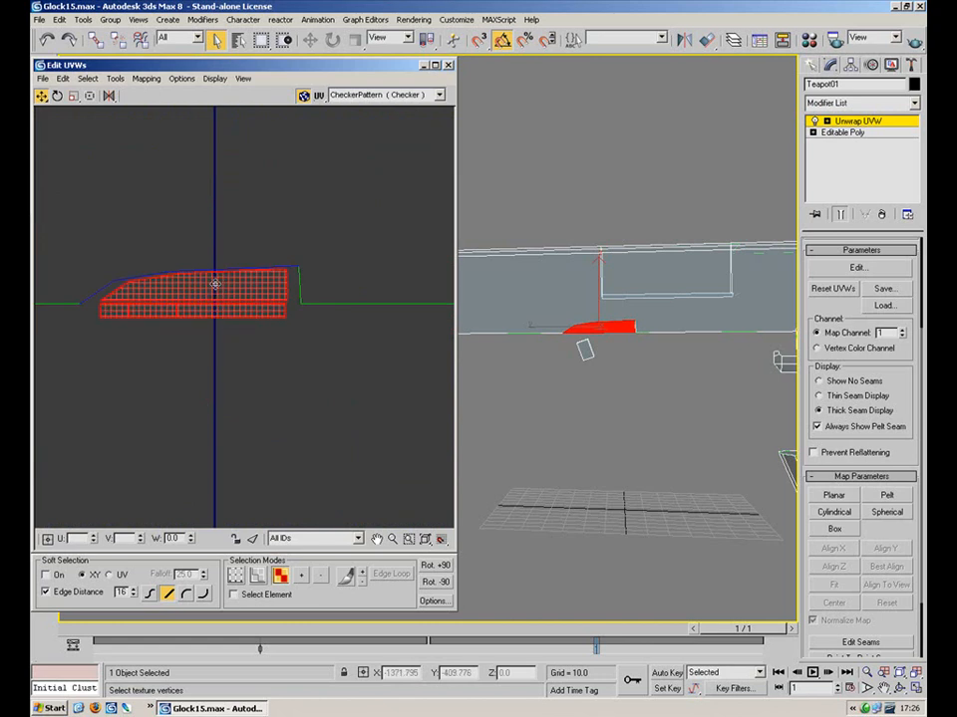
pyautogui.click(309, 395)
pyautogui.moveTo(294, 345); pyautogui.dragTo(266, 292, button='middle')
pyautogui.scroll(-10, 265, 292)
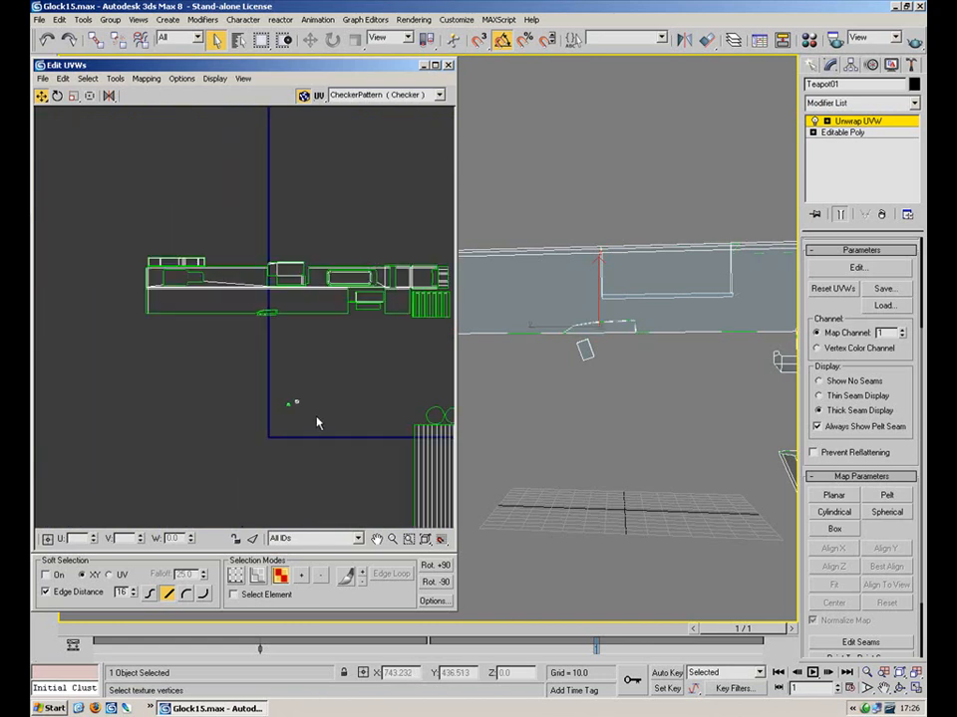
pyautogui.scroll(5, 225, 334)
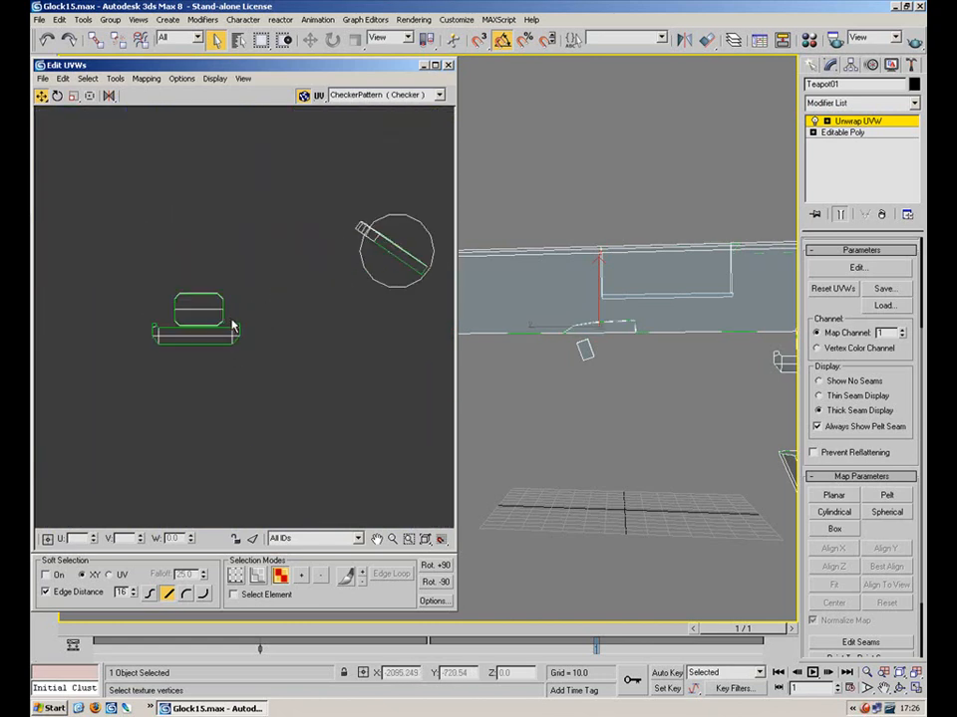
pyautogui.moveTo(219, 273); pyautogui.dragTo(278, 273, button='middle')
pyautogui.moveTo(293, 239); pyautogui.dragTo(193, 332)
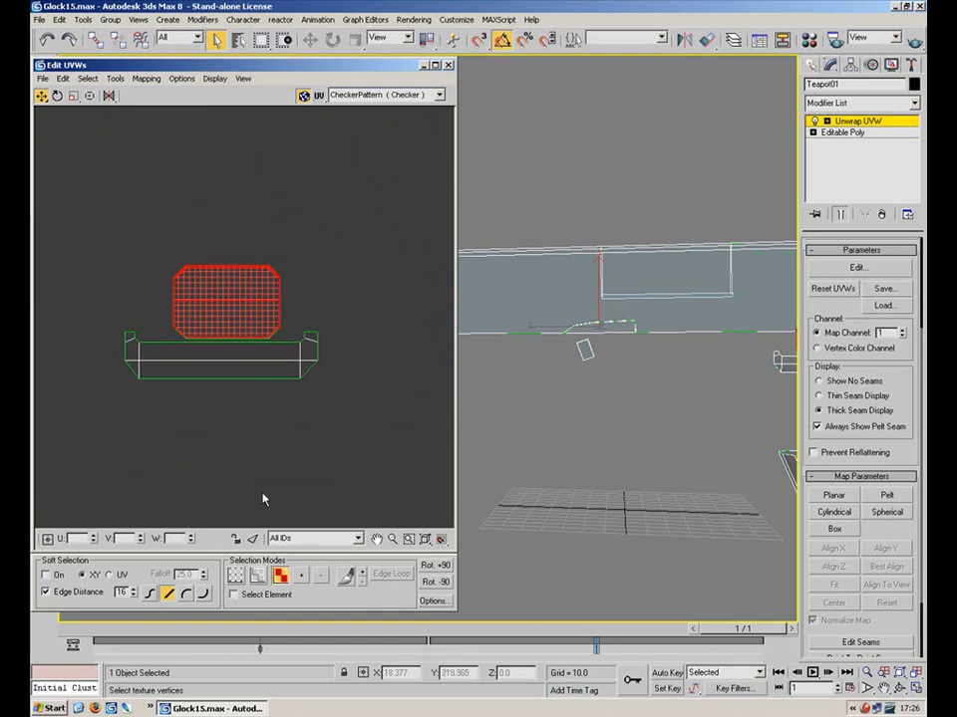
pyautogui.click(234, 594)
pyautogui.moveTo(299, 231); pyautogui.dragTo(198, 327)
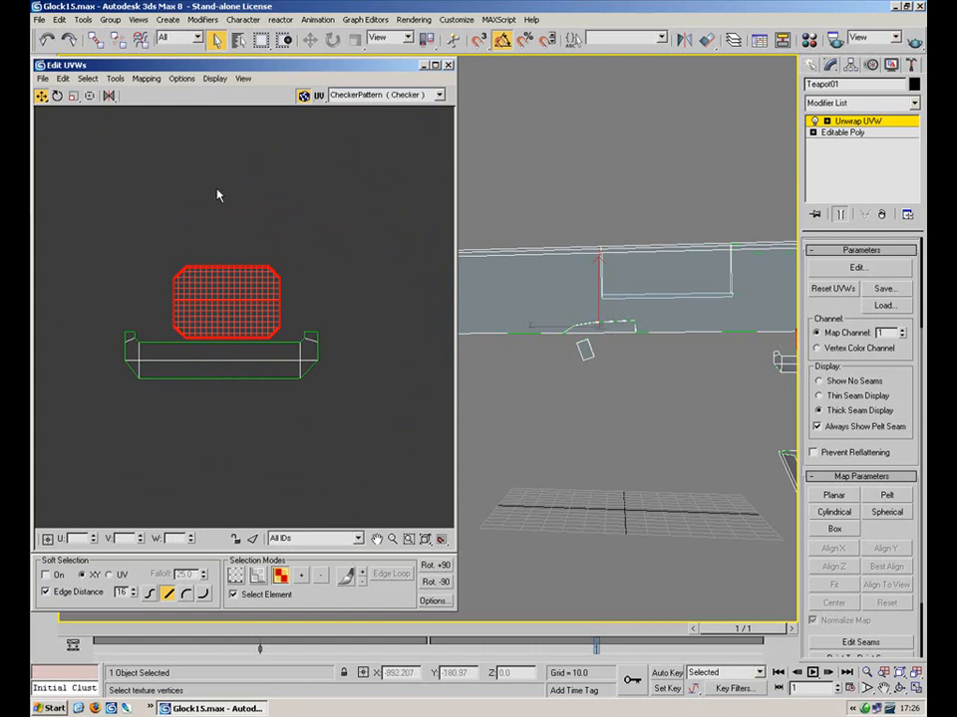
# Apply Flatten Mapping to split the small part's UVs into separate shells
pyautogui.click(147, 78)
pyautogui.click(149, 92)
pyautogui.scroll(-6, 239, 462)
pyautogui.moveTo(220, 329); pyautogui.dragTo(231, 213, button='middle')
pyautogui.scroll(1, 261, 299)
pyautogui.scroll(-10, 264, 326)
pyautogui.scroll(7, 275, 327)
pyautogui.scroll(5, 220, 316)
pyautogui.moveTo(198, 269); pyautogui.dragTo(314, 290, button='middle')
pyautogui.scroll(2, 316, 311)
# Move the large rounded shell down below the other small shells
pyautogui.click(328, 301)
pyautogui.click(242, 361)
pyautogui.moveTo(237, 346); pyautogui.dragTo(235, 468)
pyautogui.click(295, 252)
pyautogui.click(228, 275)
pyautogui.click(245, 340)
# In edge mode, turn off Select Element and try edge selections on the rounded shell
pyautogui.press('2')
pyautogui.click(314, 476)
pyautogui.click(263, 596)
pyautogui.click(321, 477)
pyautogui.click(240, 419)
pyautogui.click(299, 464)
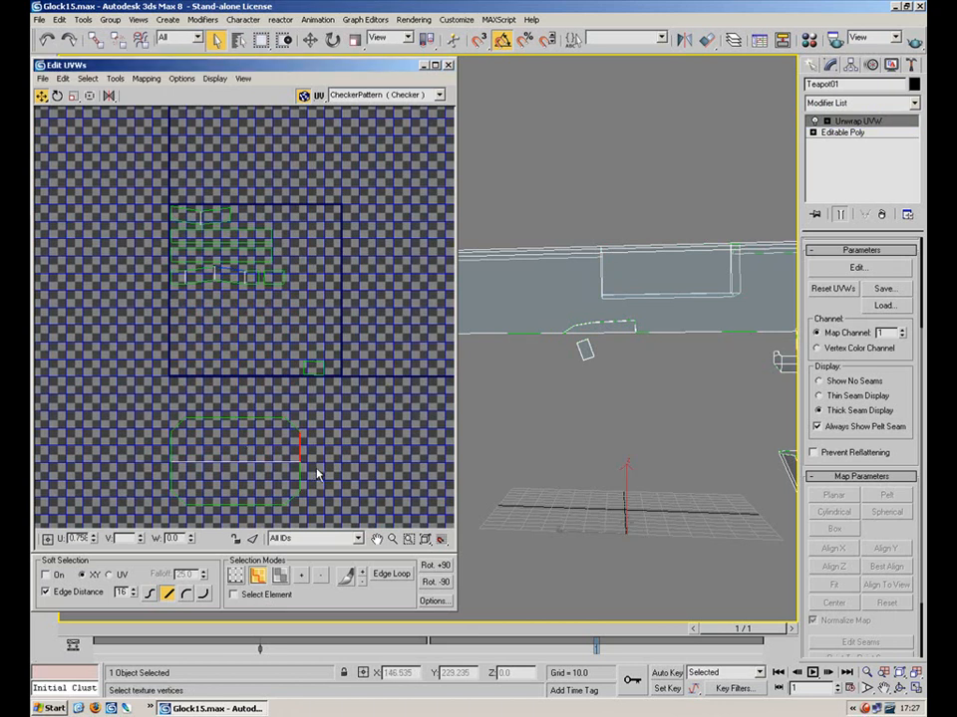
pyautogui.click(320, 424)
pyautogui.moveTo(256, 296); pyautogui.dragTo(165, 271)
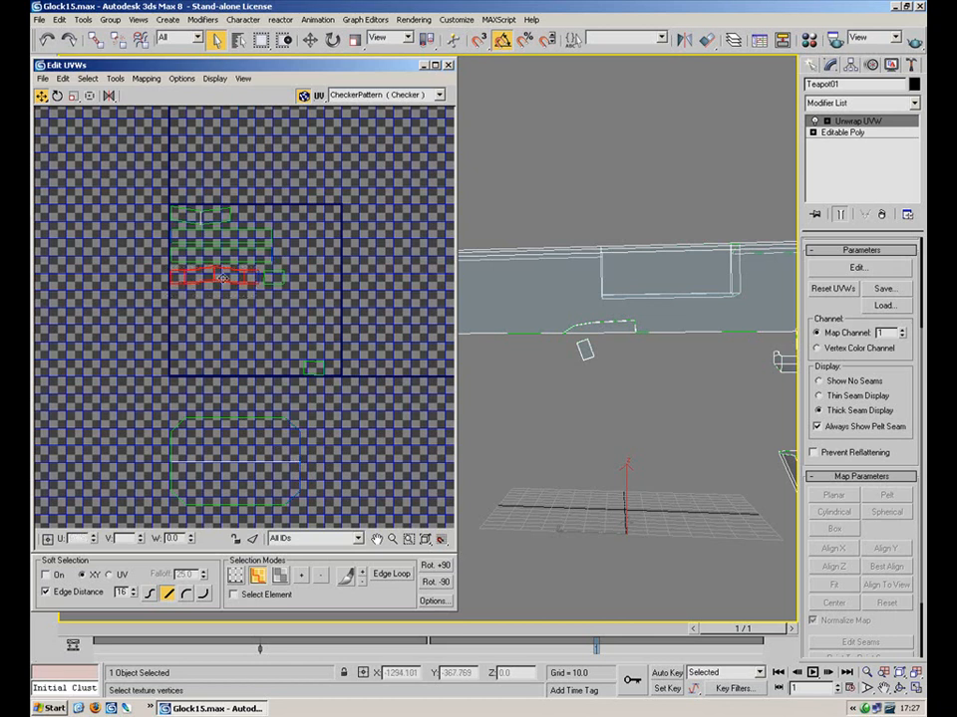
# Select the strip of small faces, place it beside the rounded shell and rotate it
pyautogui.click(280, 576)
pyautogui.moveTo(269, 305); pyautogui.dragTo(373, 587)
pyautogui.click(217, 276)
pyautogui.click(58, 96)
pyautogui.click(401, 439)
# Stitch the rounded shell's right edge using Stitch Selected with Bias 0 and Scale Clusters off
pyautogui.moveTo(318, 371); pyautogui.dragTo(296, 289, button='middle')
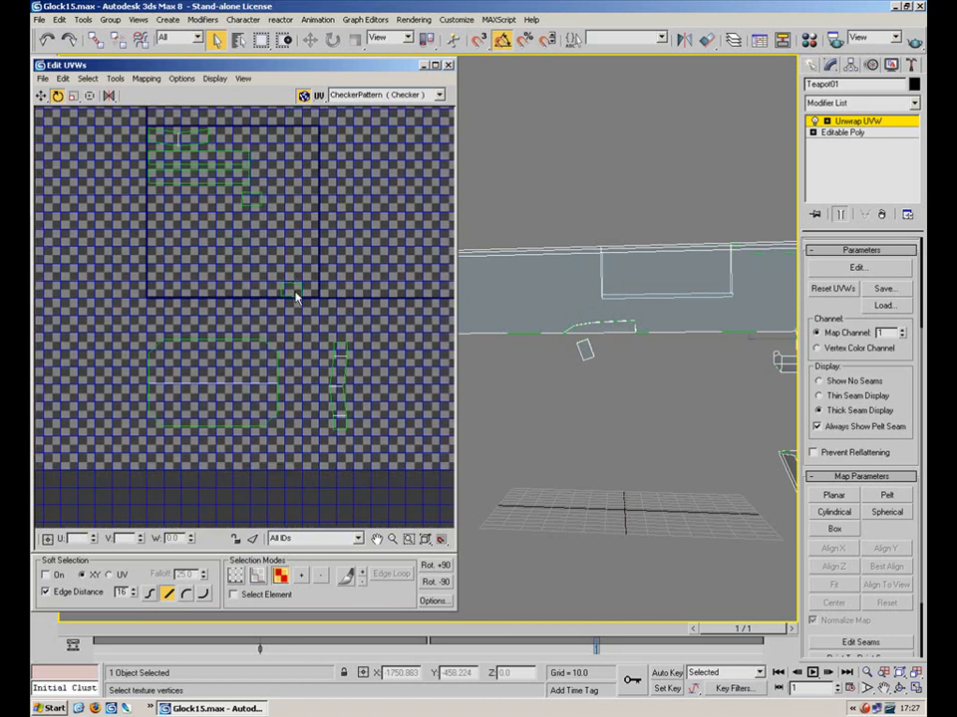
pyautogui.scroll(3, 295, 337)
pyautogui.press('2')
pyautogui.click(264, 406)
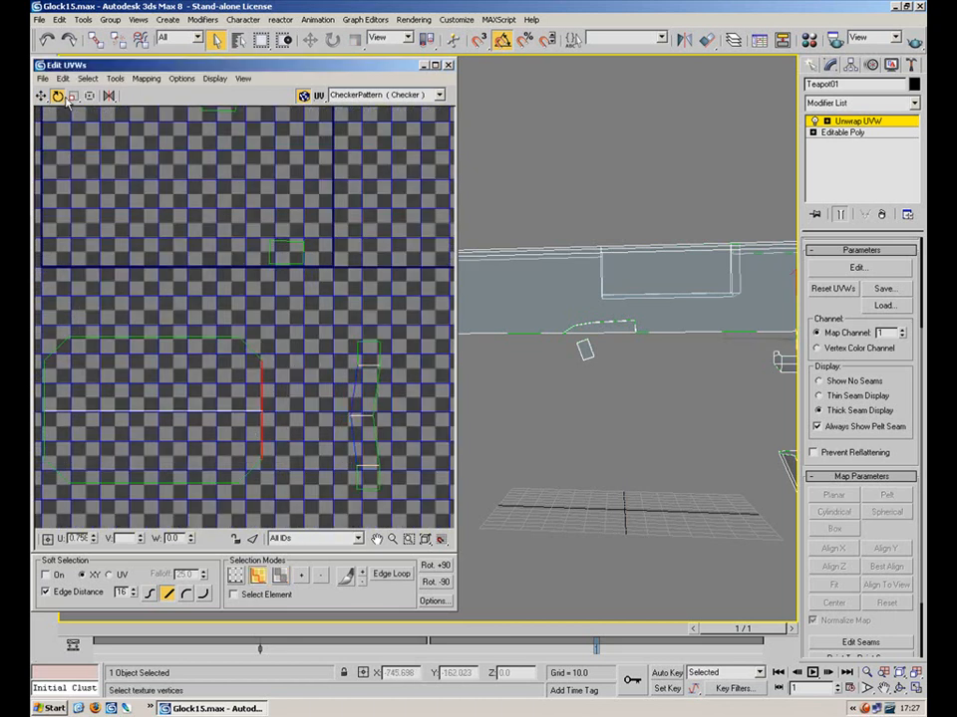
pyautogui.click(116, 78)
pyautogui.moveTo(86, 78)
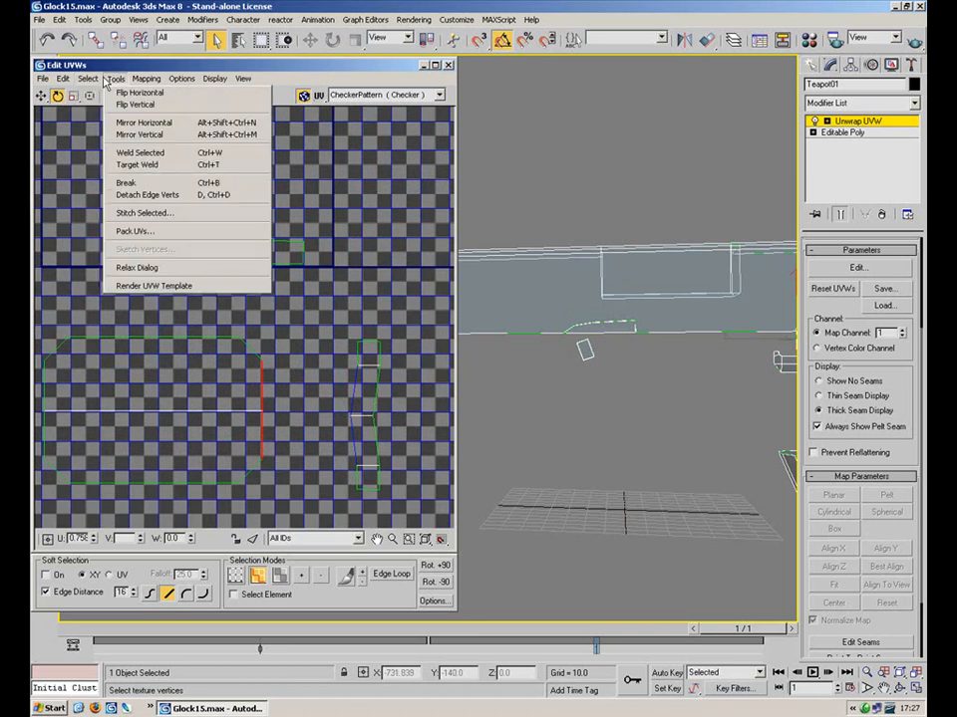
pyautogui.click(183, 214)
pyautogui.rightClick(108, 92)
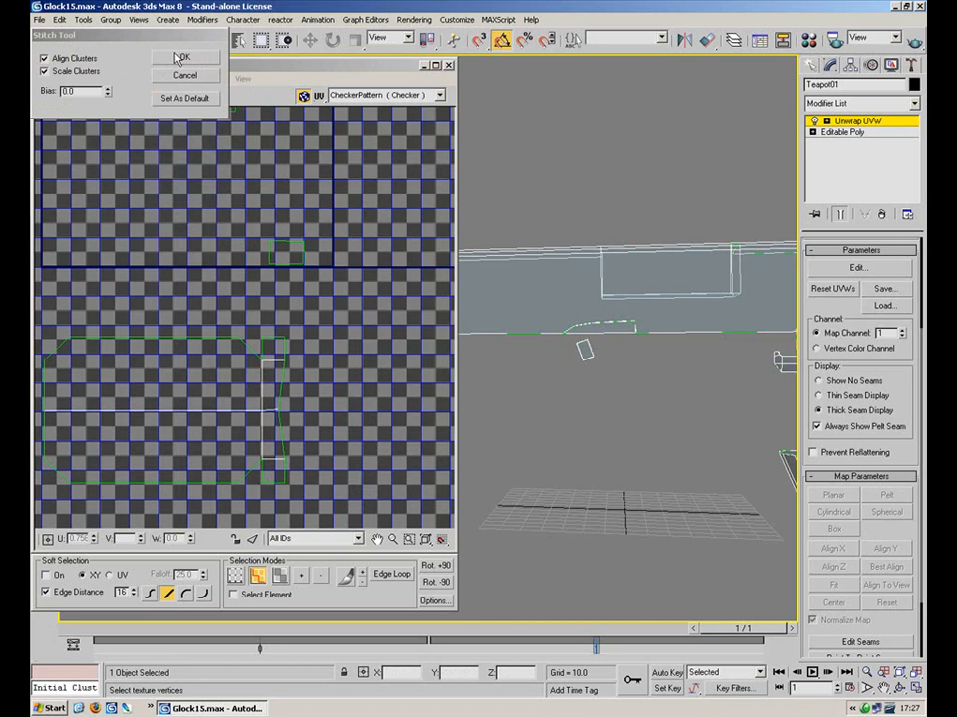
pyautogui.click(74, 74)
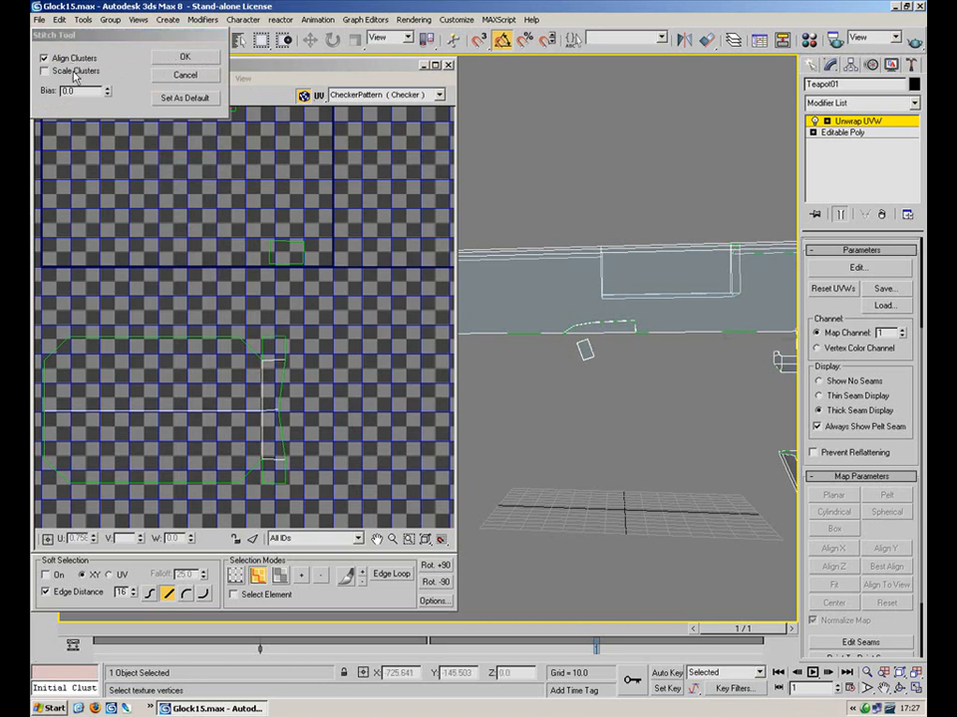
pyautogui.click(169, 58)
# Select the upper cluster's top edge to check the stitched result
pyautogui.scroll(-3, 260, 249)
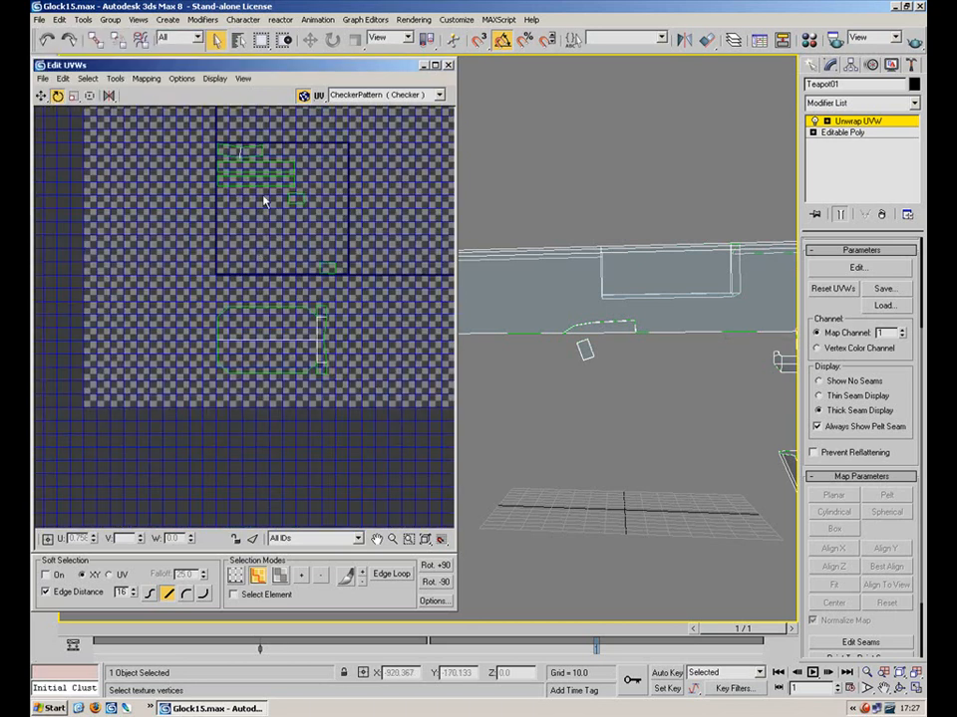
pyautogui.click(260, 148)
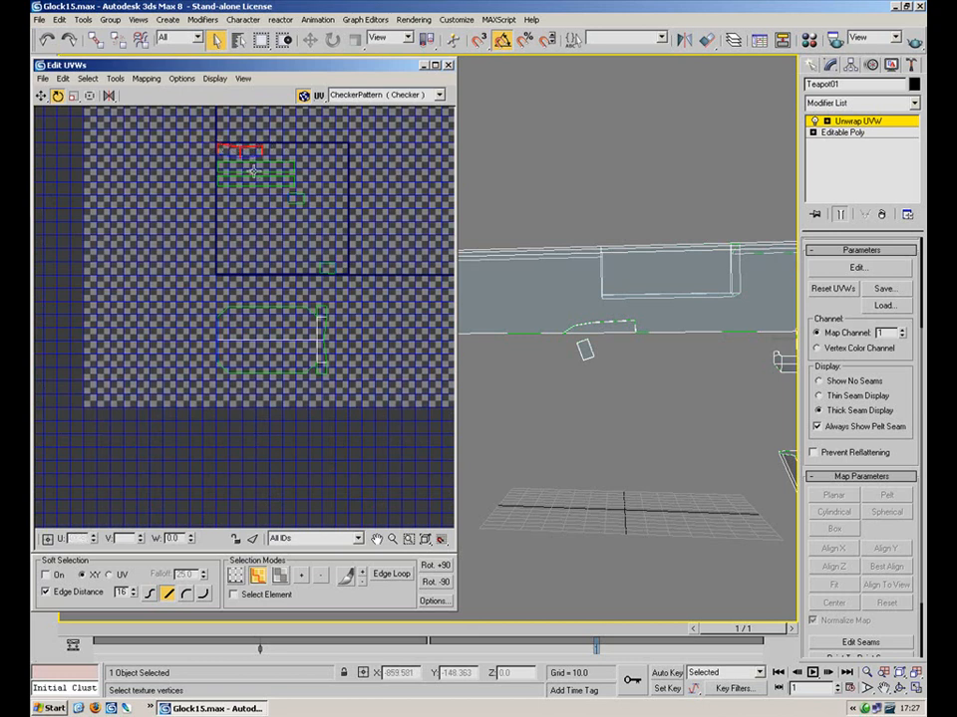
pyautogui.scroll(-5, 598, 338)
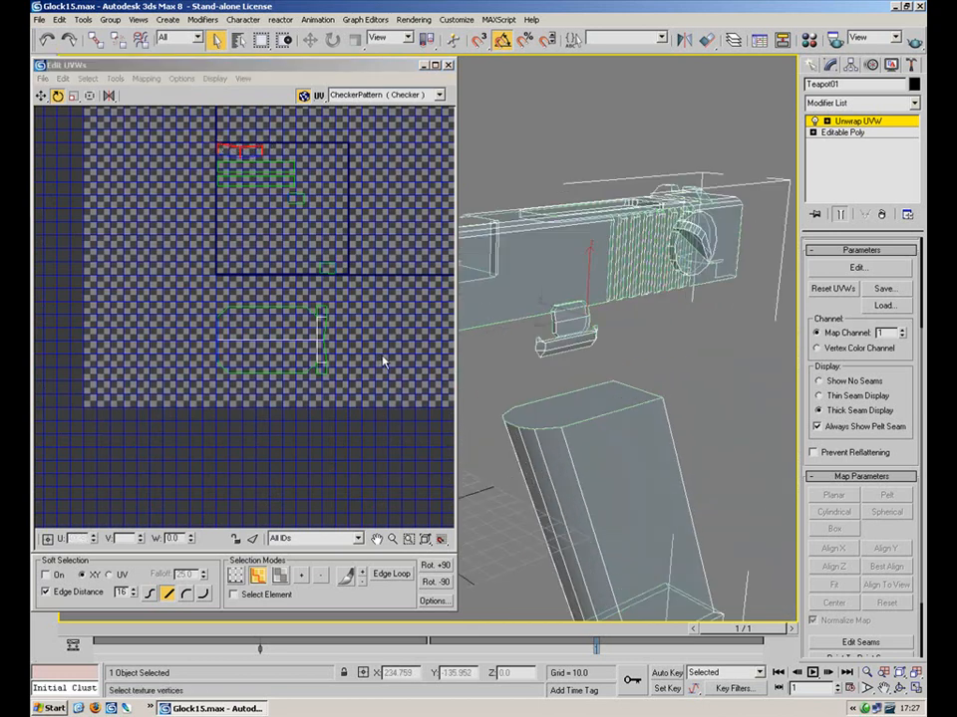
pyautogui.scroll(5, 599, 255)
# At the Unwrap UVW Face level, select the curved side strip's faces along both ends
pyautogui.click(827, 121)
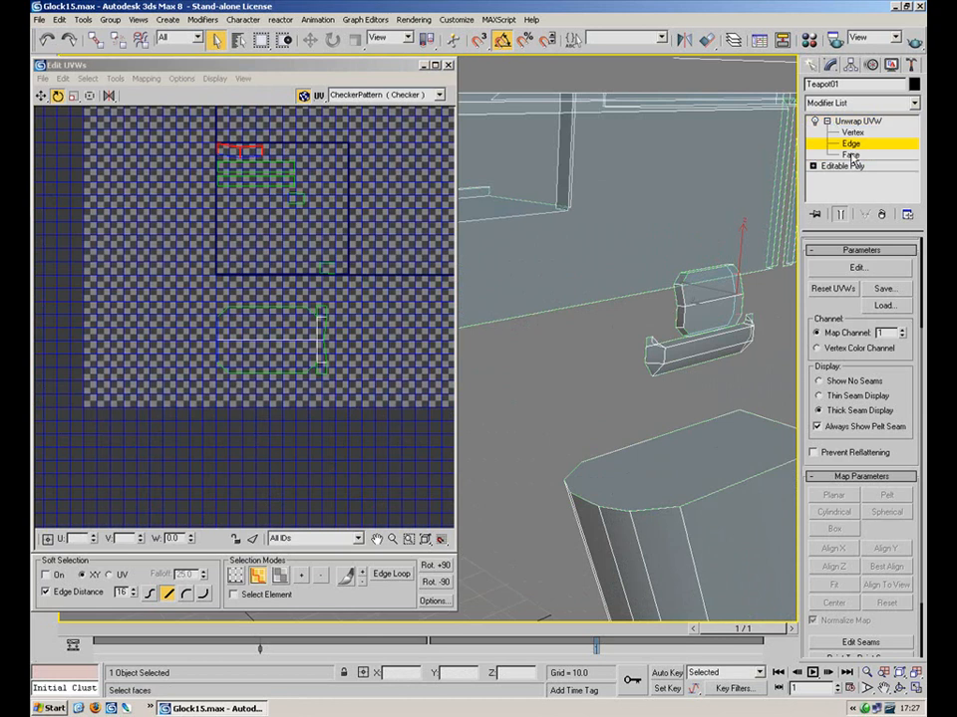
pyautogui.click(850, 154)
pyautogui.click(681, 281)
pyautogui.keyDown('ctrl'); pyautogui.click(681, 298); pyautogui.keyUp('ctrl')
pyautogui.keyDown('ctrl'); pyautogui.click(683, 320); pyautogui.keyUp('ctrl')
pyautogui.keyDown('ctrl'); pyautogui.click(685, 332); pyautogui.keyUp('ctrl')
pyautogui.keyDown('alt'); pyautogui.moveTo(722, 296); pyautogui.dragTo(438, 184, button='middle'); pyautogui.keyUp('alt')
pyautogui.click(685, 490)
pyautogui.keyDown('ctrl'); pyautogui.click(683, 520); pyautogui.keyUp('ctrl')
pyautogui.keyDown('ctrl'); pyautogui.click(674, 548); pyautogui.keyUp('ctrl')
pyautogui.keyDown('alt'); pyautogui.moveTo(672, 528); pyautogui.dragTo(639, 386, button='middle'); pyautogui.keyUp('alt')
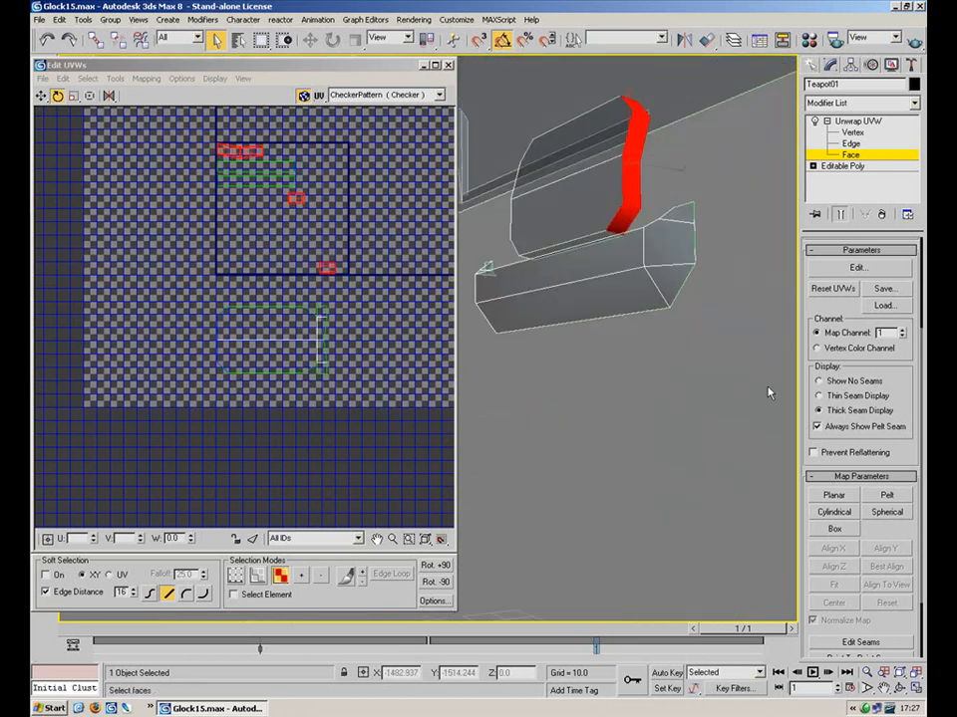
# Apply a Planar map to the strip faces and Best Align it
pyautogui.click(833, 496)
pyautogui.click(878, 551)
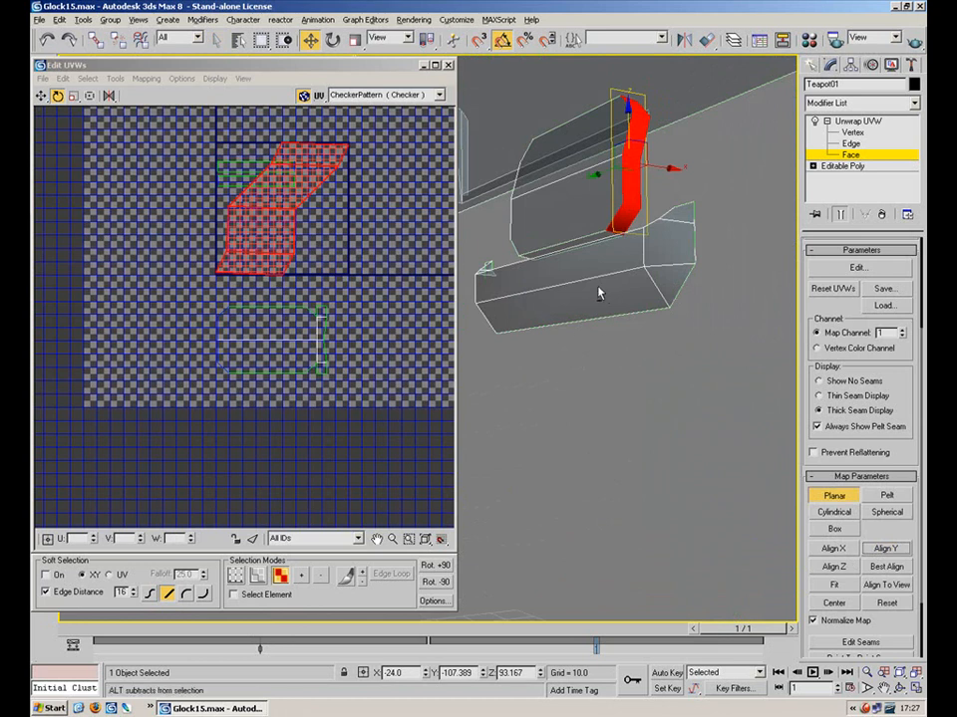
pyautogui.moveTo(559, 316); pyautogui.dragTo(598, 329, button='middle')
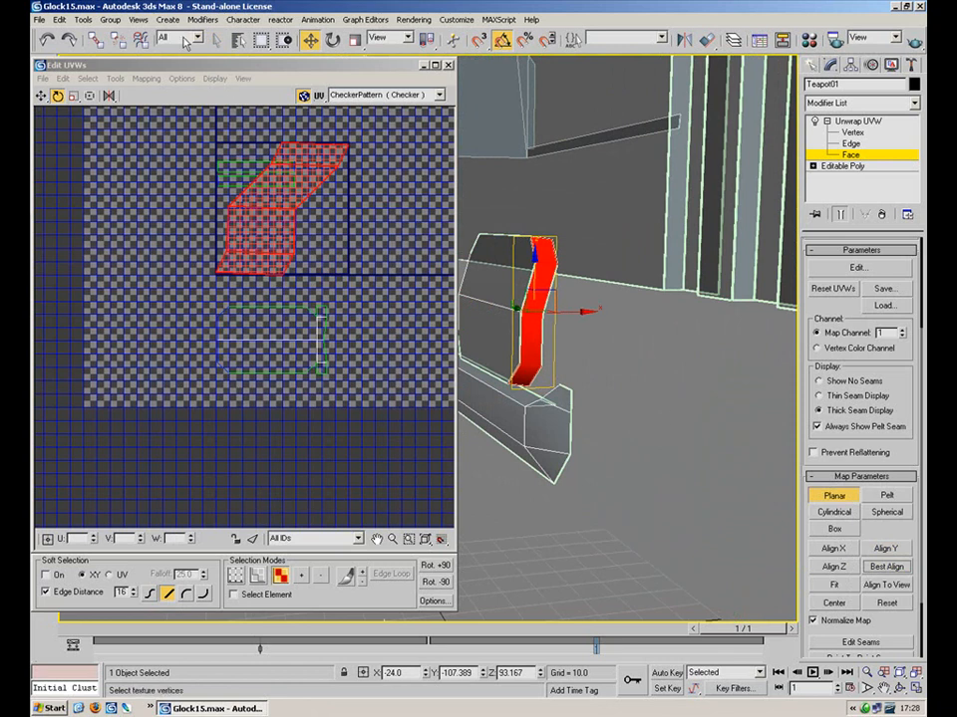
# Flatten Map the strip faces into clusters, then rotate them counter-clockwise and move them down-left
pyautogui.click(147, 79)
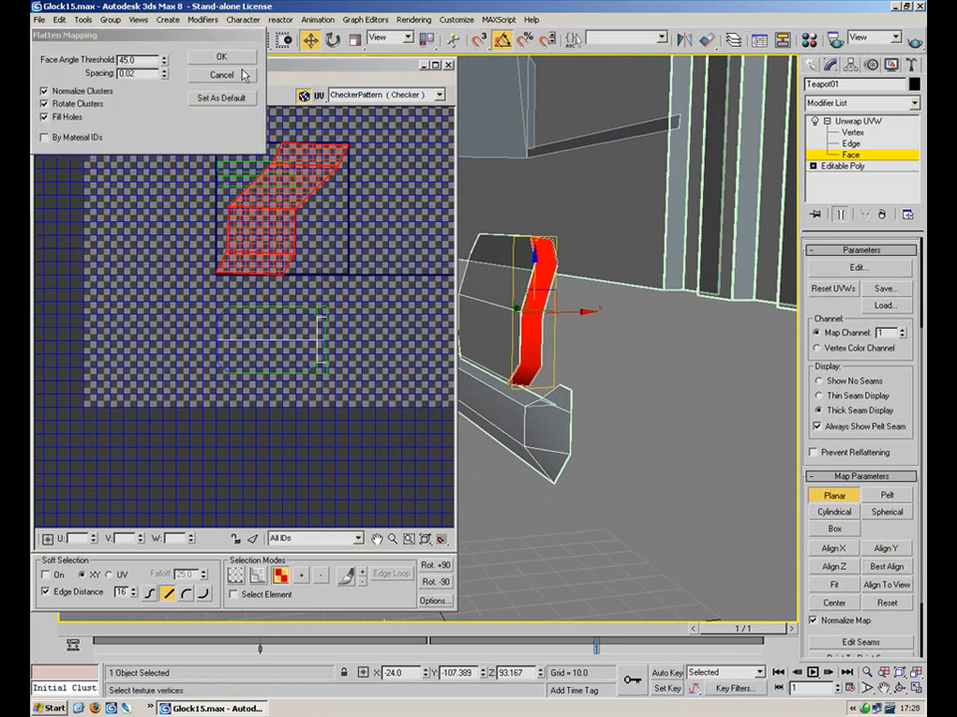
pyautogui.click(235, 57)
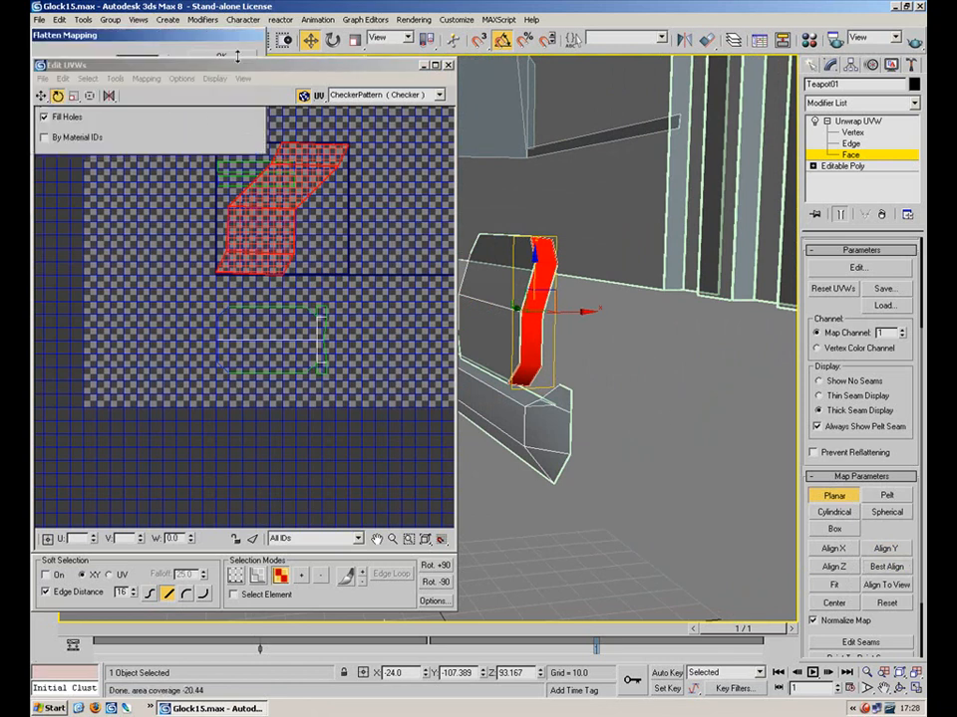
pyautogui.click(826, 496)
pyautogui.moveTo(288, 248); pyautogui.dragTo(164, 211)
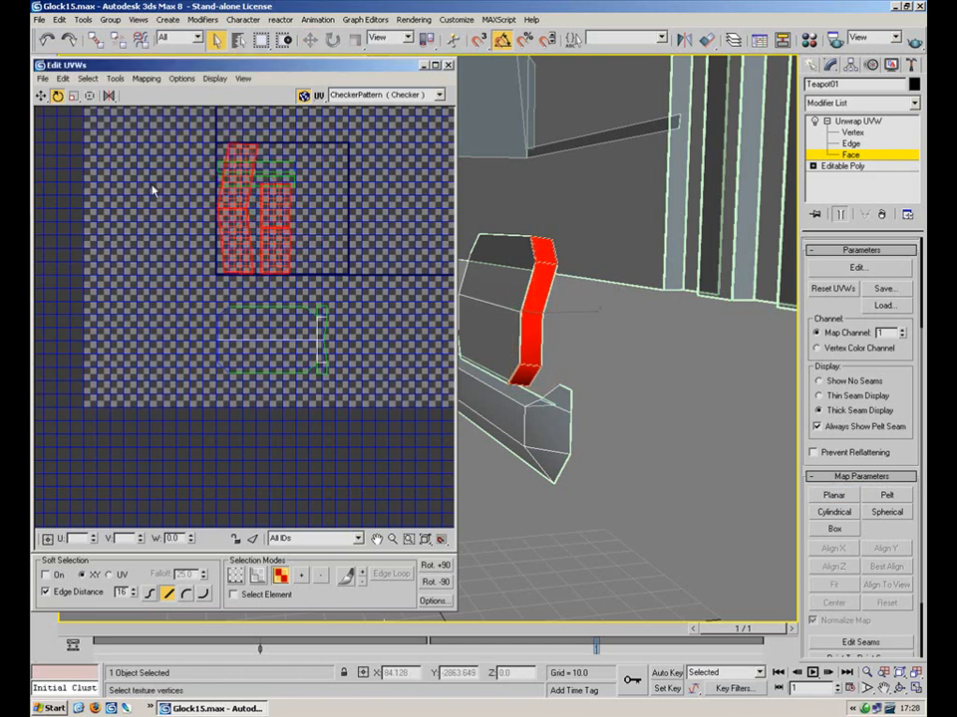
pyautogui.click(41, 95)
pyautogui.moveTo(227, 237); pyautogui.dragTo(128, 340)
# Select a single flattened UV face and move it up and to the left
pyautogui.click(850, 144)
pyautogui.moveTo(256, 247); pyautogui.dragTo(334, 285, button='middle')
pyautogui.scroll(3, 333, 287)
pyautogui.click(217, 247)
pyautogui.press('3')
pyautogui.click(261, 351)
pyautogui.moveTo(261, 351); pyautogui.dragTo(122, 5)
# Rotate the single UV face upright and select its edge to be stitched
pyautogui.click(108, 97)
pyautogui.click(57, 97)
pyautogui.moveTo(227, 200); pyautogui.dragTo(183, 77)
pyautogui.press('2')
pyautogui.moveTo(212, 170); pyautogui.dragTo(209, 200)
pyautogui.press('1')
pyautogui.moveTo(174, 256); pyautogui.dragTo(210, 241)
pyautogui.press('2')
pyautogui.click(116, 78)
# Stitch the small cluster onto the larger piece's top edge, then select the small square's corners
pyautogui.click(167, 215)
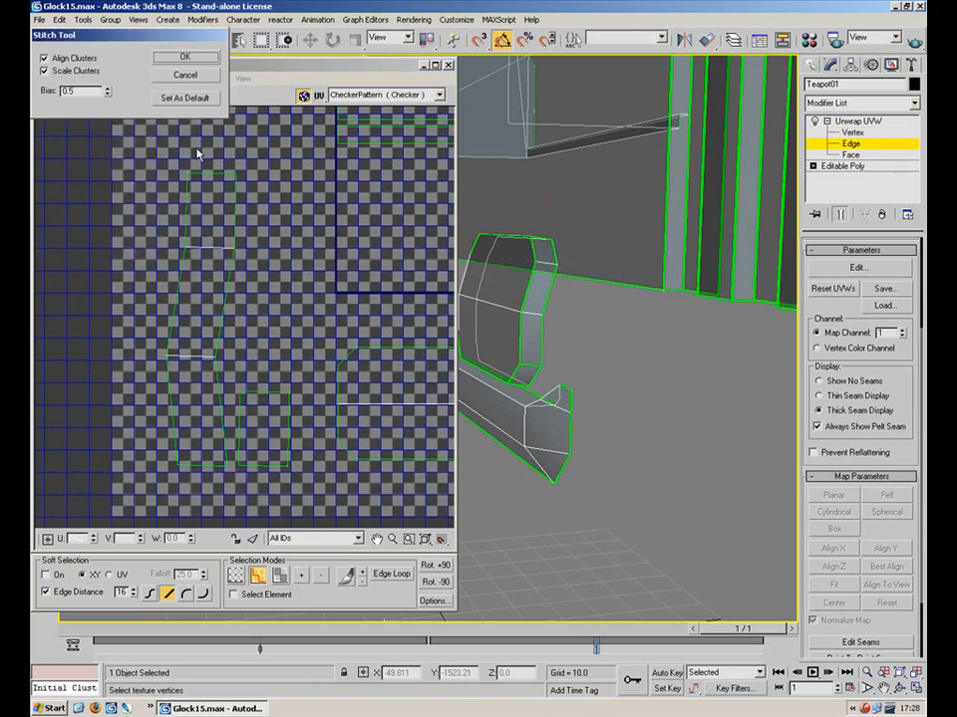
pyautogui.click(186, 60)
pyautogui.click(200, 466)
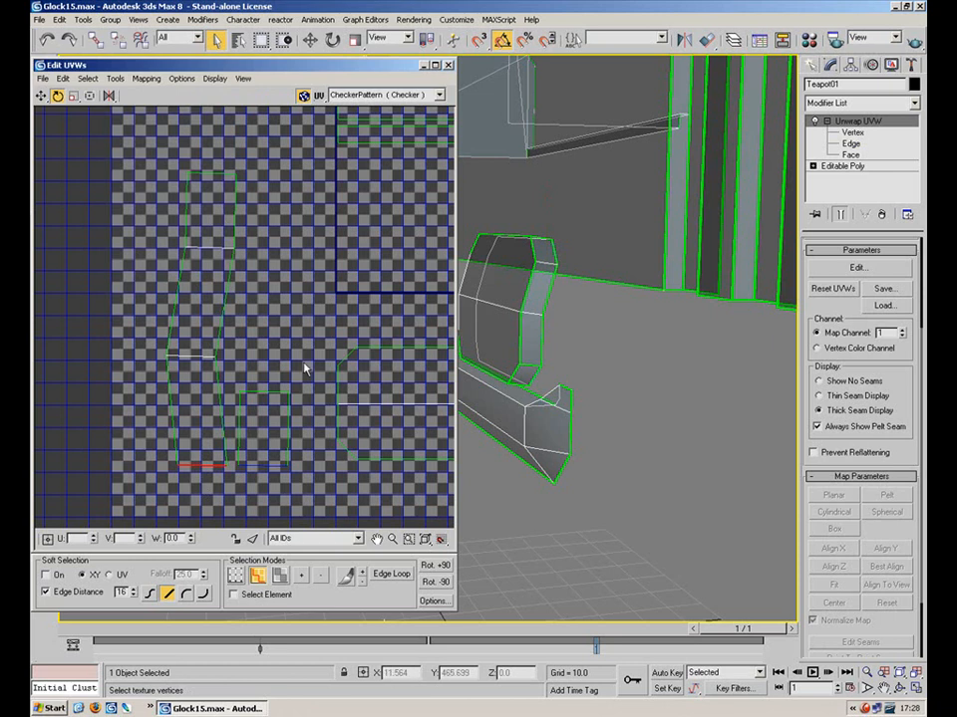
pyautogui.moveTo(236, 485); pyautogui.dragTo(238, 486)
pyautogui.moveTo(111, 100); pyautogui.dragTo(111, 121)
pyautogui.press('1')
pyautogui.moveTo(254, 377); pyautogui.dragTo(225, 419)
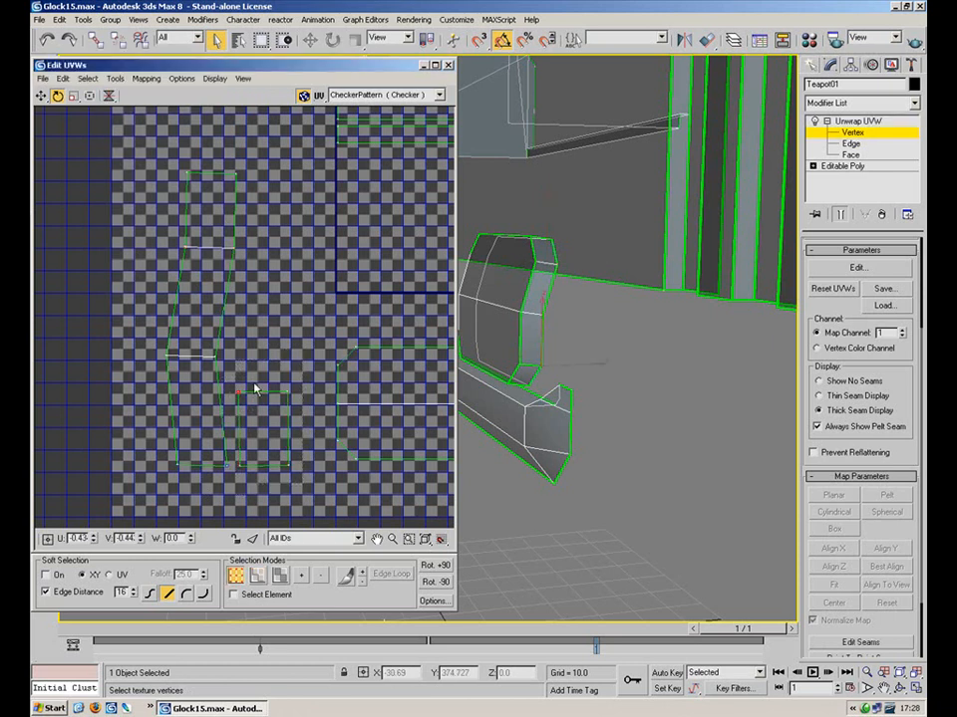
pyautogui.moveTo(254, 483); pyautogui.dragTo(230, 491)
# Try flip options and reselect the tall piece's bottom edge and the square's edges
pyautogui.moveTo(109, 97); pyautogui.dragTo(111, 129)
pyautogui.press('2')
pyautogui.moveTo(204, 438); pyautogui.dragTo(202, 500)
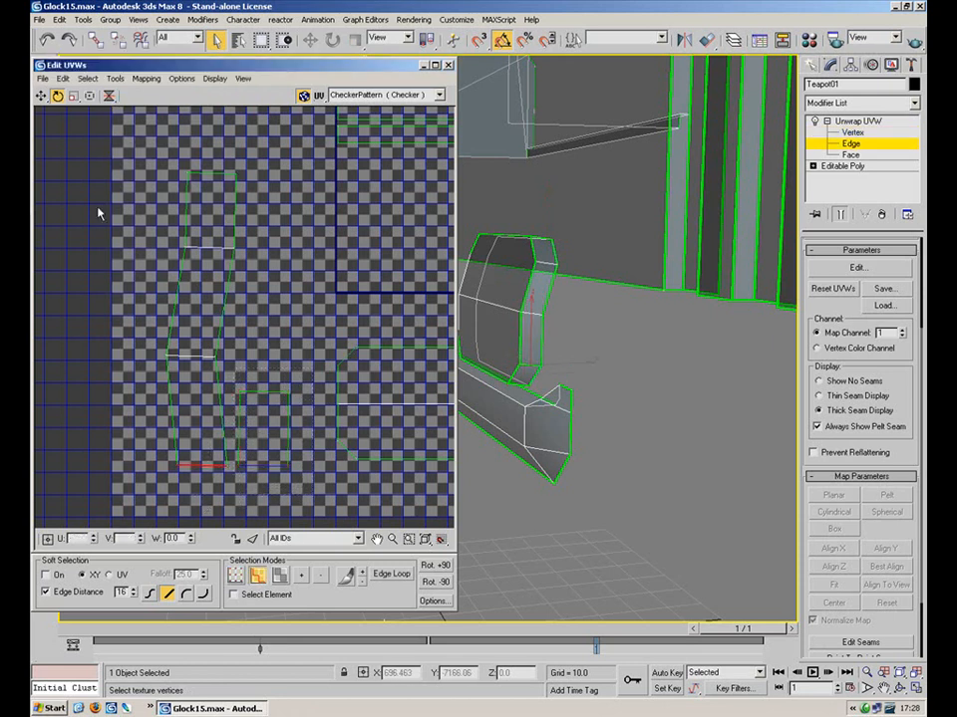
pyautogui.moveTo(260, 473); pyautogui.dragTo(229, 467)
pyautogui.hotkey('ctrl', 'z')
pyautogui.moveTo(110, 97); pyautogui.dragTo(112, 116)
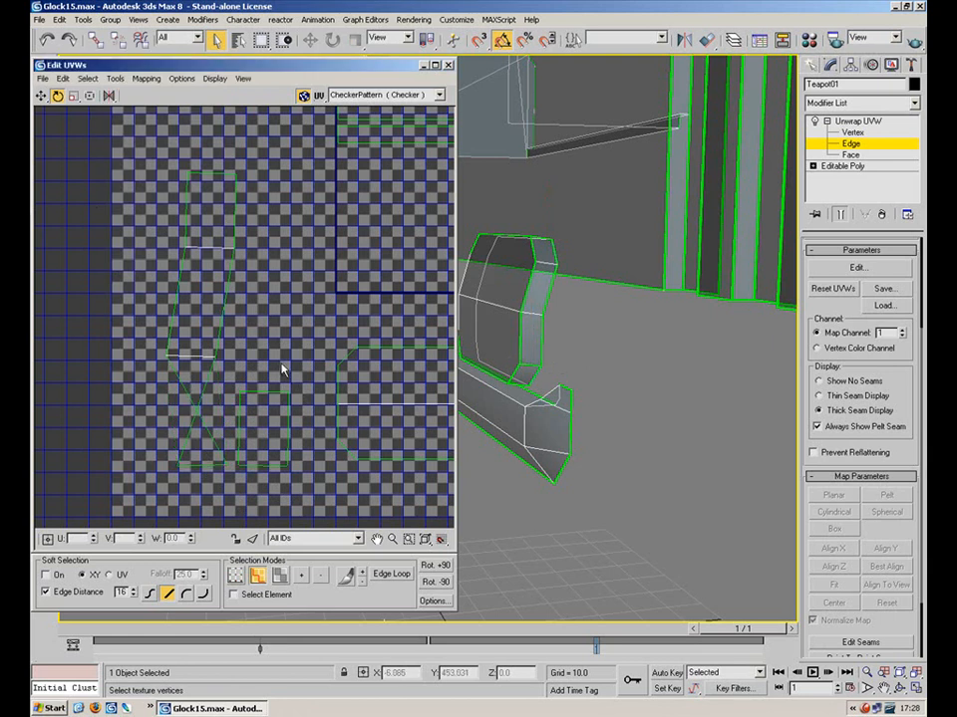
pyautogui.moveTo(299, 361); pyautogui.dragTo(280, 444)
pyautogui.moveTo(237, 493); pyautogui.dragTo(236, 493)
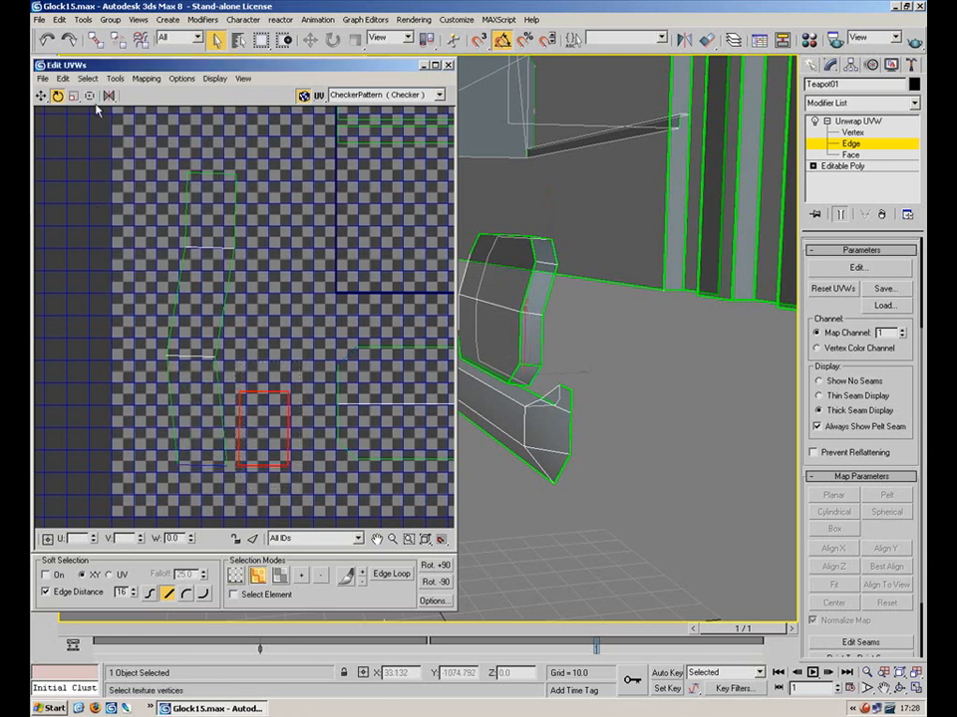
pyautogui.moveTo(259, 360); pyautogui.dragTo(227, 409)
# Flip the small square's four corners vertically and select the tall piece's bottom edge
pyautogui.press('1')
pyautogui.moveTo(237, 445); pyautogui.dragTo(145, 487)
pyautogui.moveTo(305, 372); pyautogui.dragTo(229, 480)
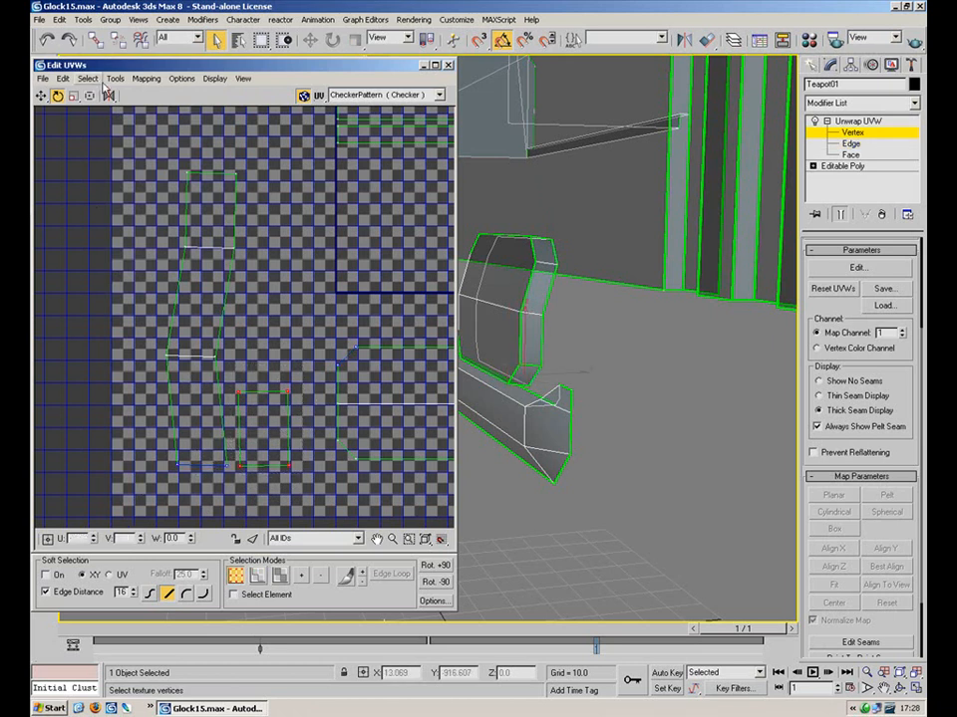
pyautogui.click(109, 96)
pyautogui.moveTo(107, 94); pyautogui.dragTo(110, 127)
pyautogui.press('2')
pyautogui.moveTo(217, 455); pyautogui.dragTo(182, 490)
# Stitch the square onto the tall piece's bottom edge and select the whole tall shell
pyautogui.click(118, 80)
pyautogui.click(150, 211)
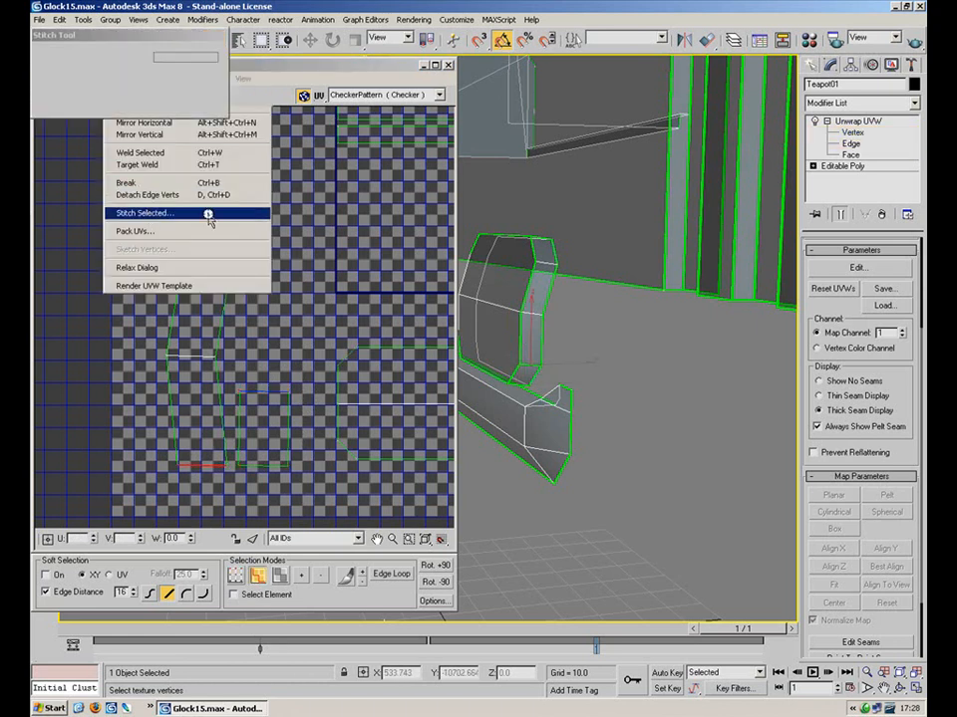
pyautogui.click(183, 58)
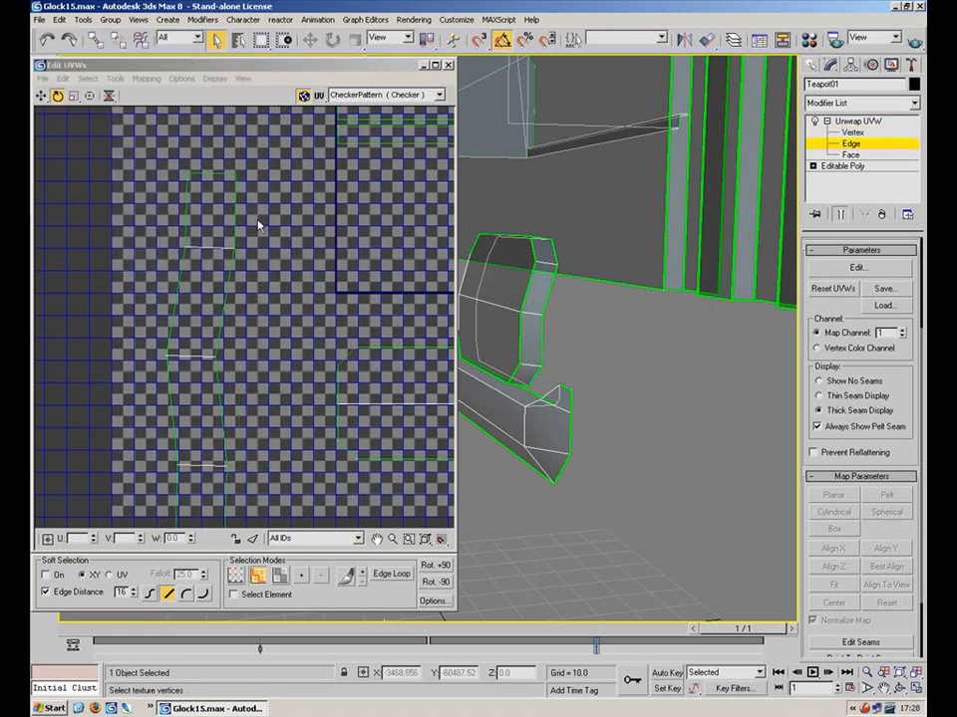
pyautogui.moveTo(278, 296); pyautogui.dragTo(250, 243, button='middle')
pyautogui.scroll(-1, 250, 242)
pyautogui.moveTo(135, 400); pyautogui.dragTo(134, 397)
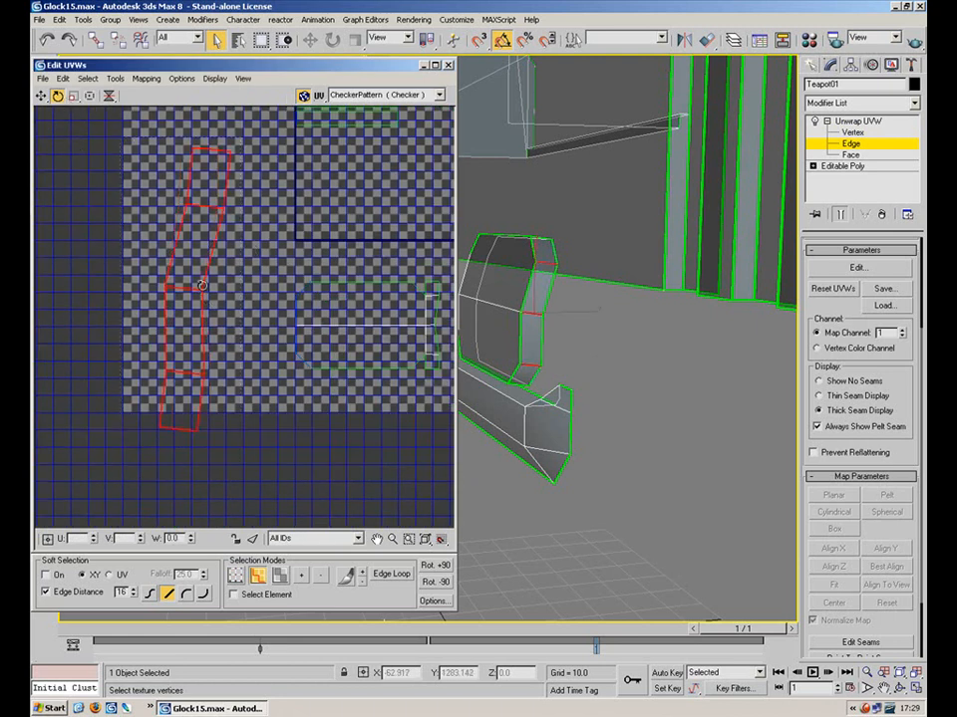
# Mirror the tall shell vertically and horizontally, then select the right shell's left edge
pyautogui.click(297, 316)
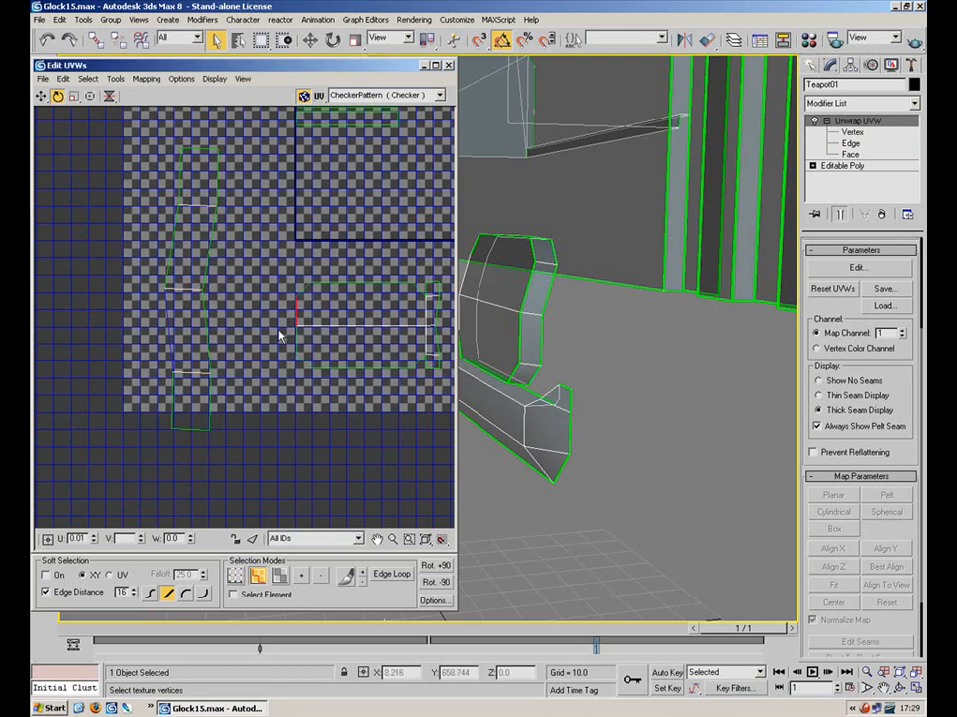
pyautogui.moveTo(253, 134); pyautogui.dragTo(108, 430)
pyautogui.click(107, 96)
pyautogui.moveTo(103, 100); pyautogui.dragTo(108, 117)
pyautogui.press('2')
pyautogui.click(297, 337)
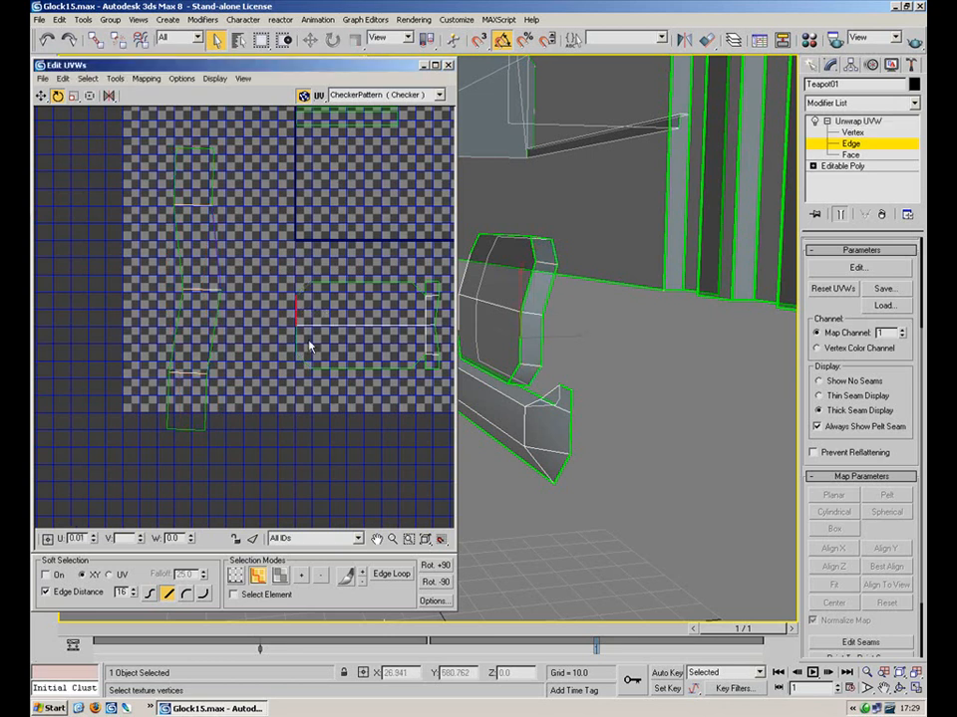
# Stitch the tall shell onto the right shell with Align and Scale Clusters on and bias 0.0
pyautogui.click(146, 79)
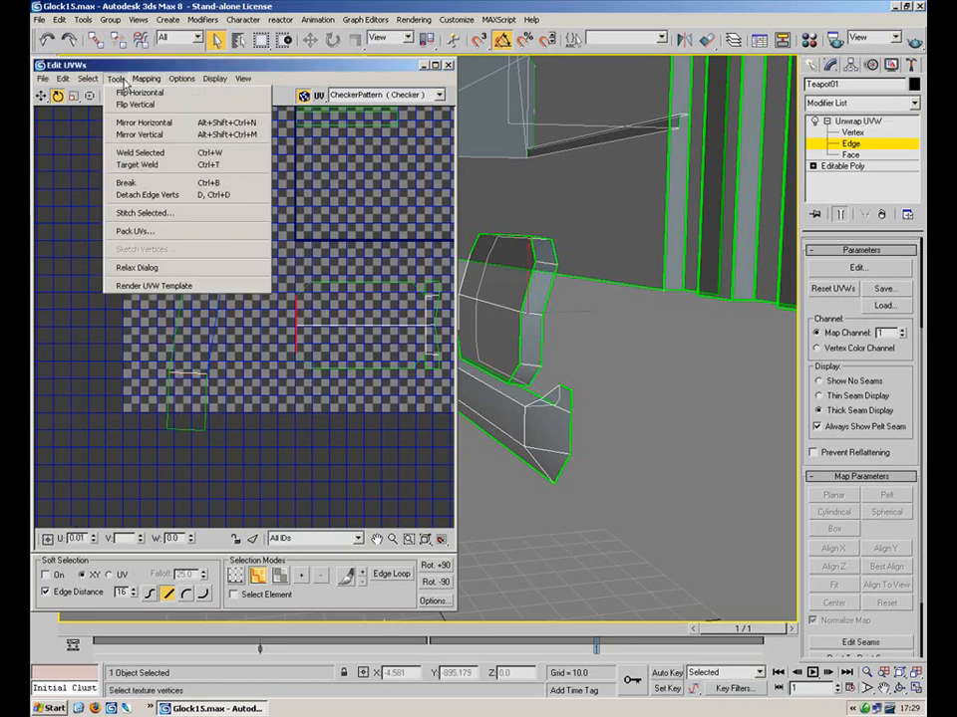
pyautogui.click(182, 215)
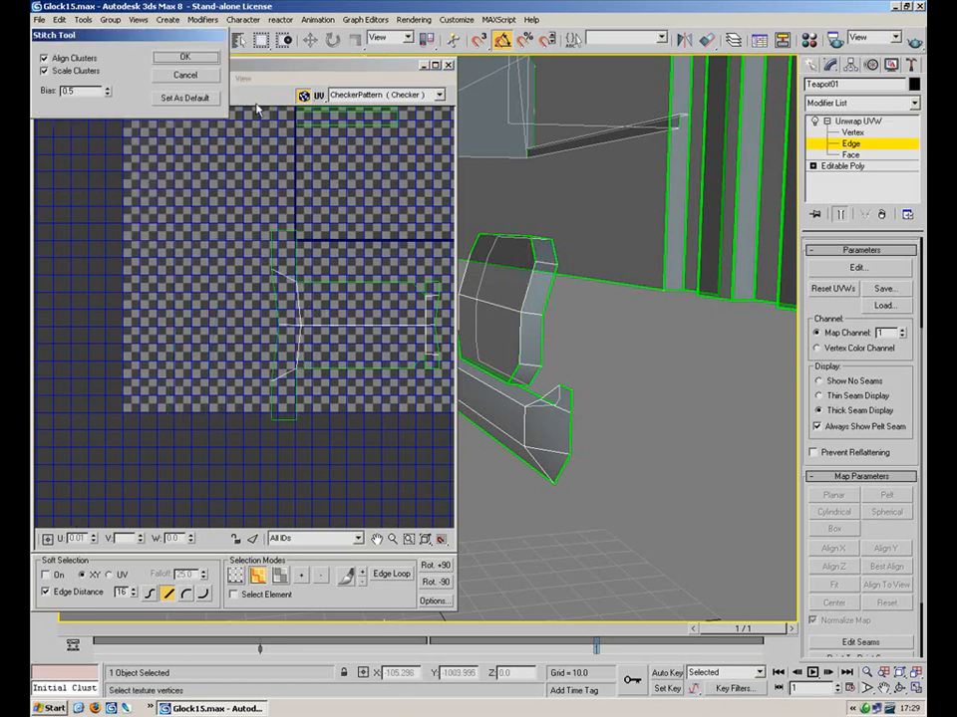
pyautogui.click(45, 70)
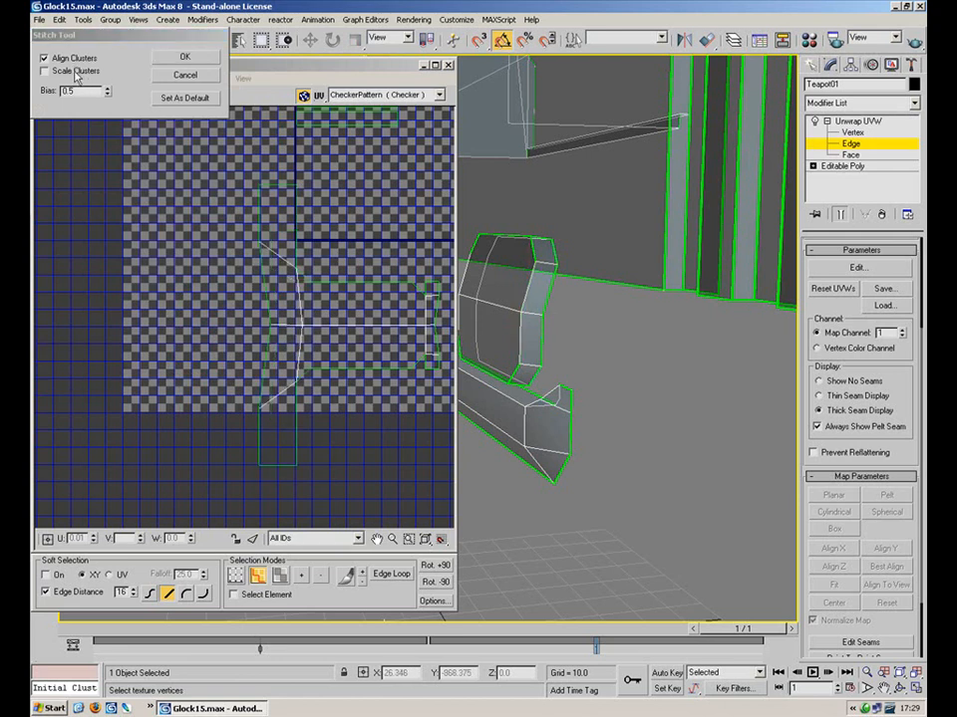
pyautogui.click(75, 59)
pyautogui.click(76, 69)
pyautogui.click(76, 58)
pyautogui.rightClick(106, 89)
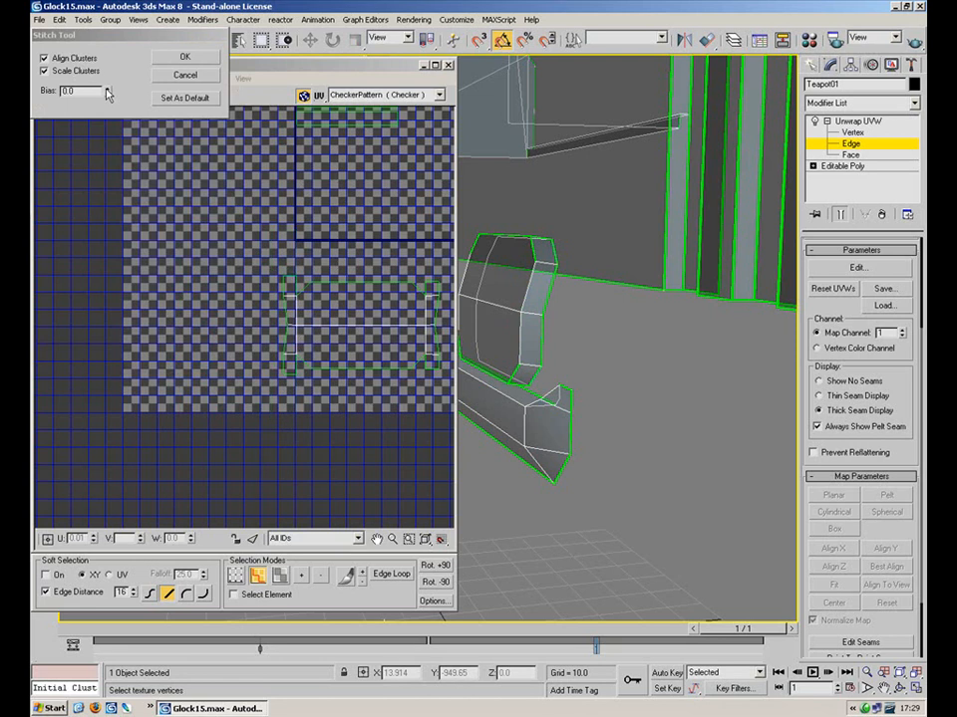
pyautogui.click(184, 75)
# Move the upper shell's bottom edge down to the lower rectangle's bottom
pyautogui.scroll(-3, 256, 288)
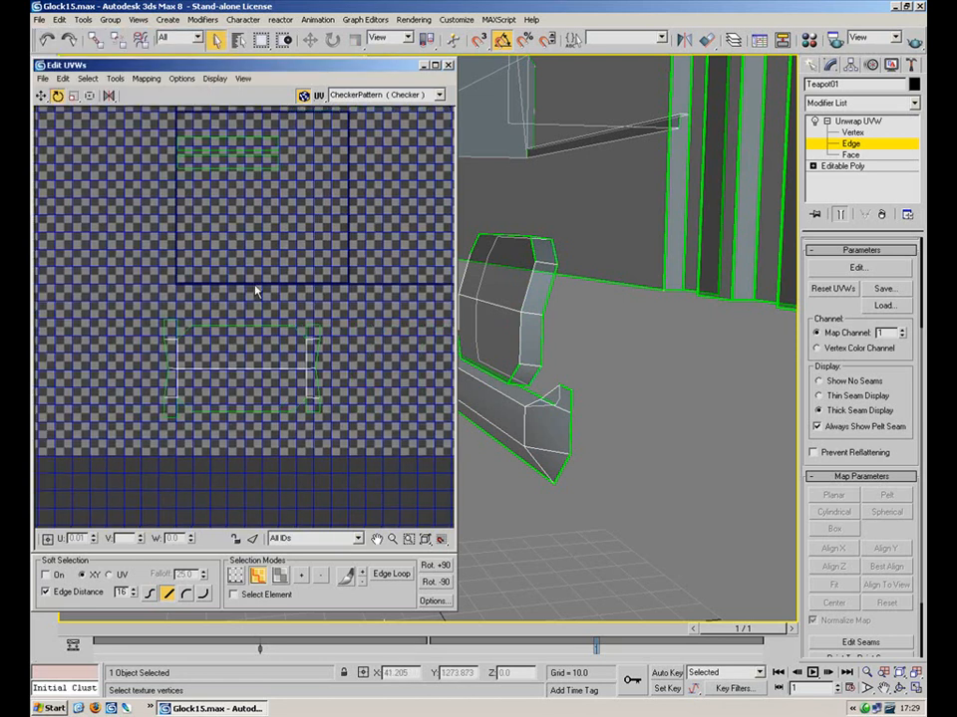
pyautogui.moveTo(330, 290); pyautogui.dragTo(164, 377)
pyautogui.click(266, 207)
pyautogui.click(228, 214)
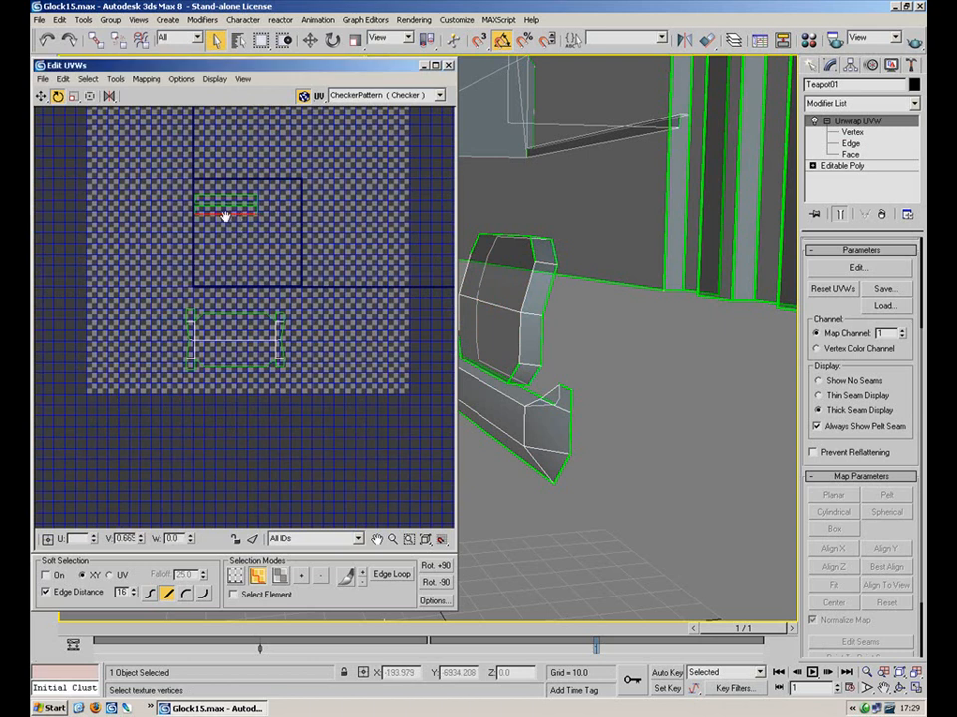
pyautogui.scroll(3, 223, 207)
pyautogui.click(41, 96)
pyautogui.moveTo(279, 207); pyautogui.dragTo(308, 304)
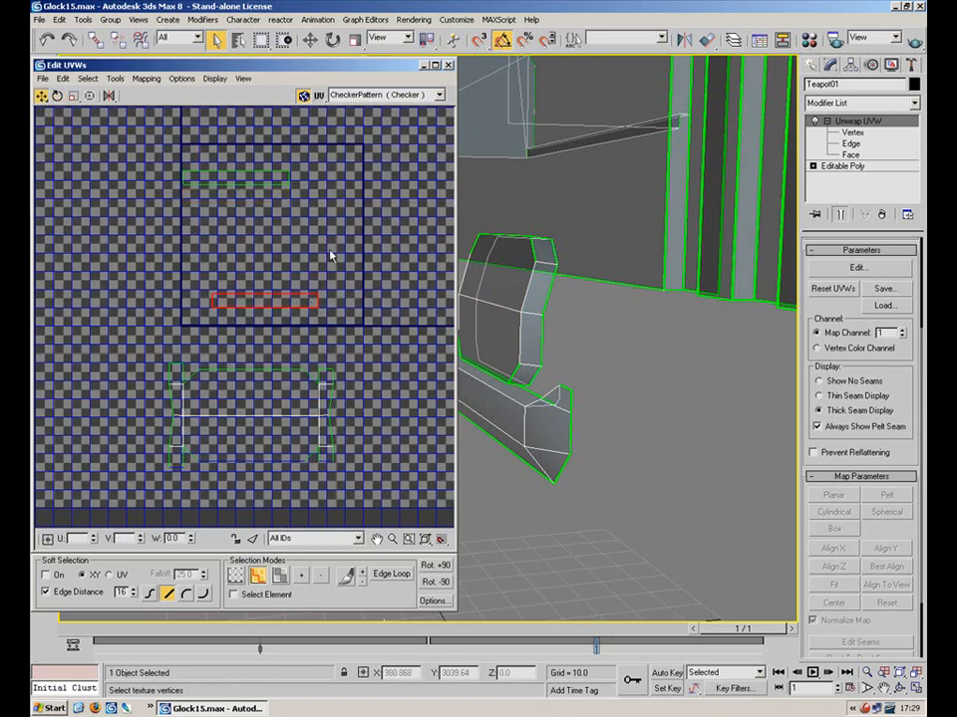
pyautogui.moveTo(184, 329); pyautogui.dragTo(182, 330)
pyautogui.moveTo(252, 307); pyautogui.dragTo(239, 466)
# Try stitching the small strip after flipping its left-end vertices, cancelling both stitch attempts
pyautogui.press('2')
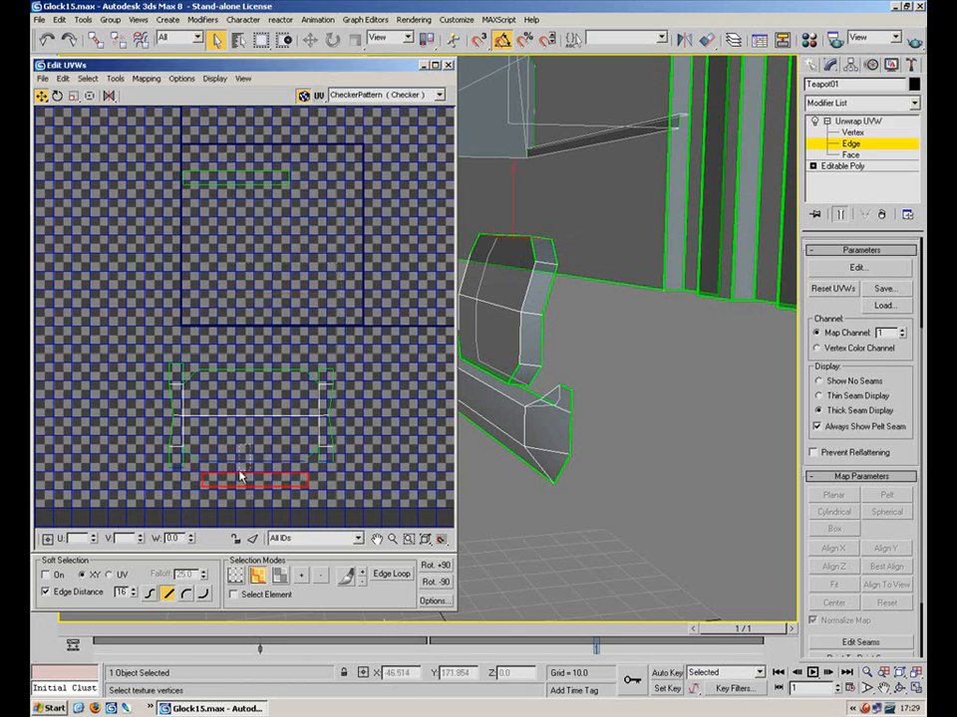
pyautogui.click(115, 79)
pyautogui.click(176, 215)
pyautogui.click(189, 75)
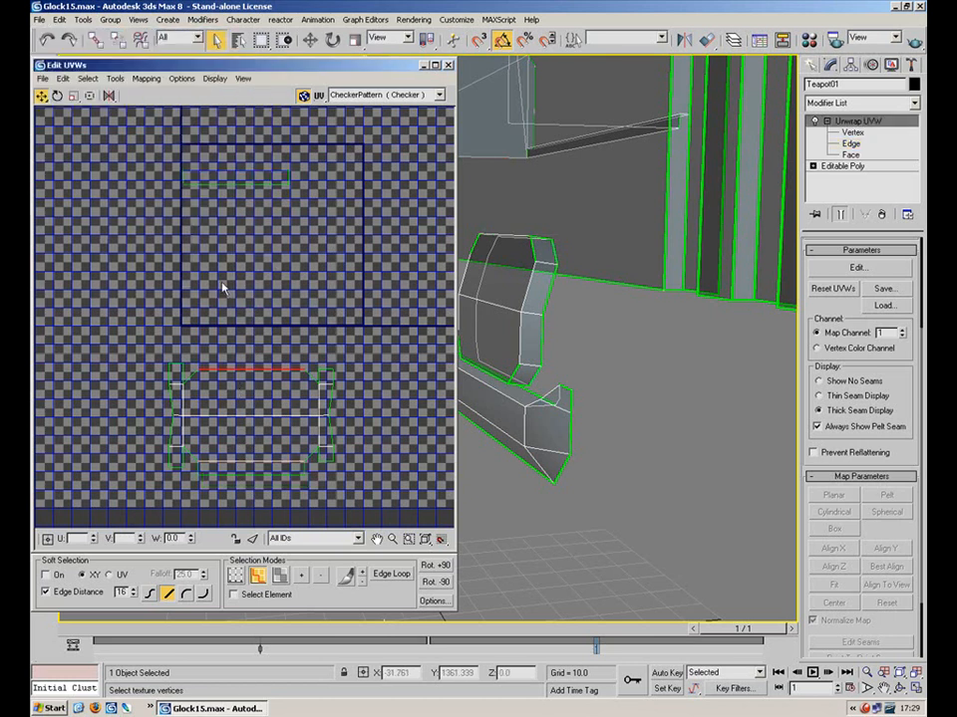
pyautogui.moveTo(109, 96); pyautogui.dragTo(108, 134)
pyautogui.press('1')
pyautogui.moveTo(201, 152); pyautogui.dragTo(157, 214)
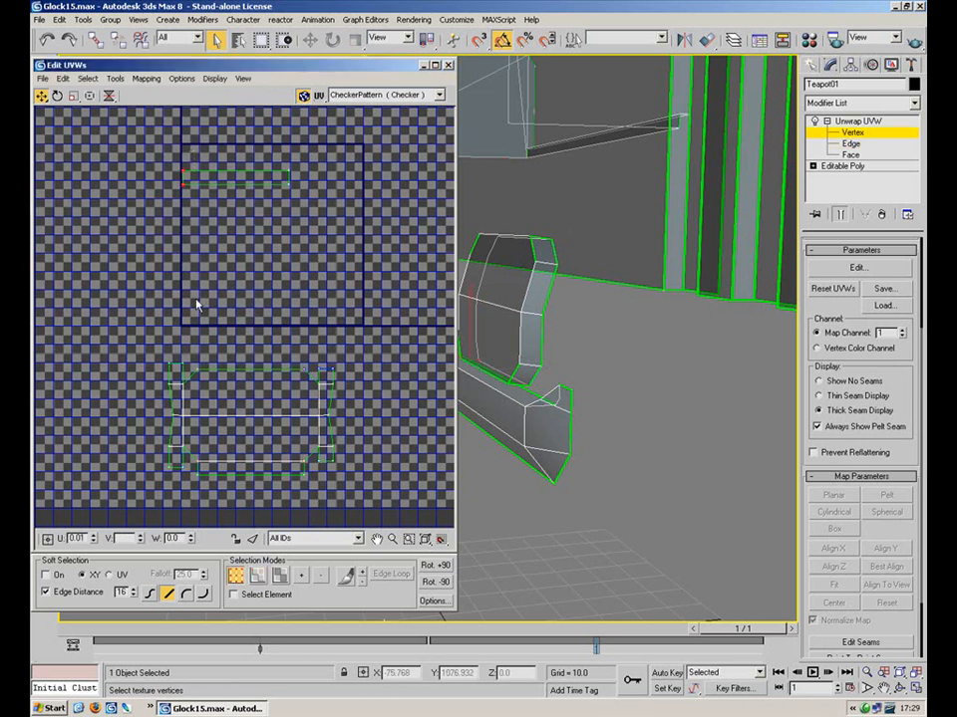
pyautogui.moveTo(108, 95); pyautogui.dragTo(113, 121)
pyautogui.press('2')
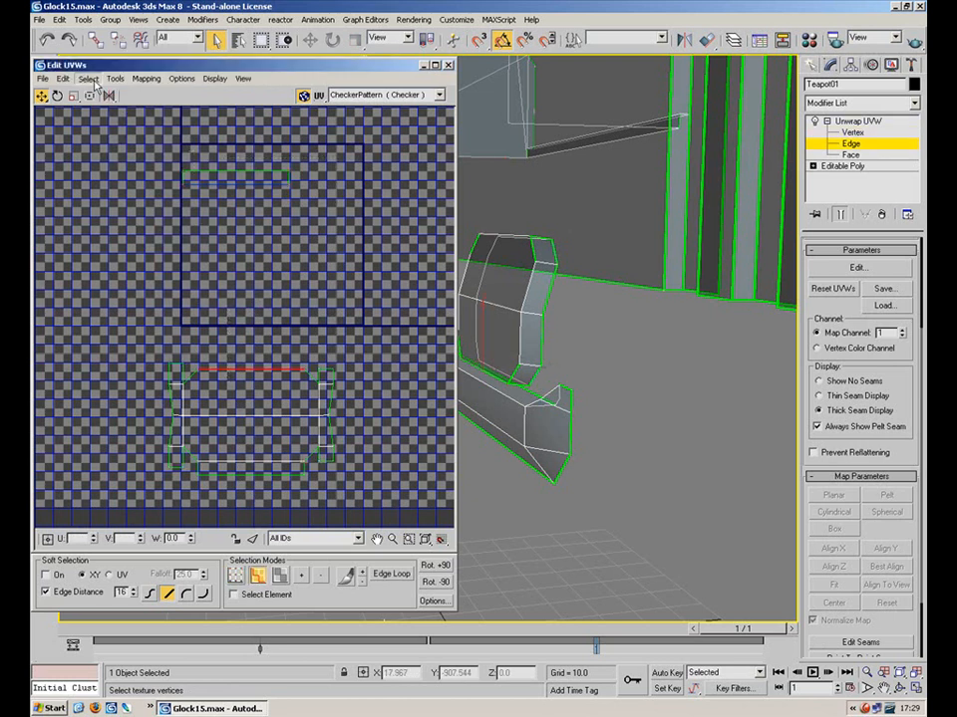
pyautogui.click(115, 78)
pyautogui.click(175, 212)
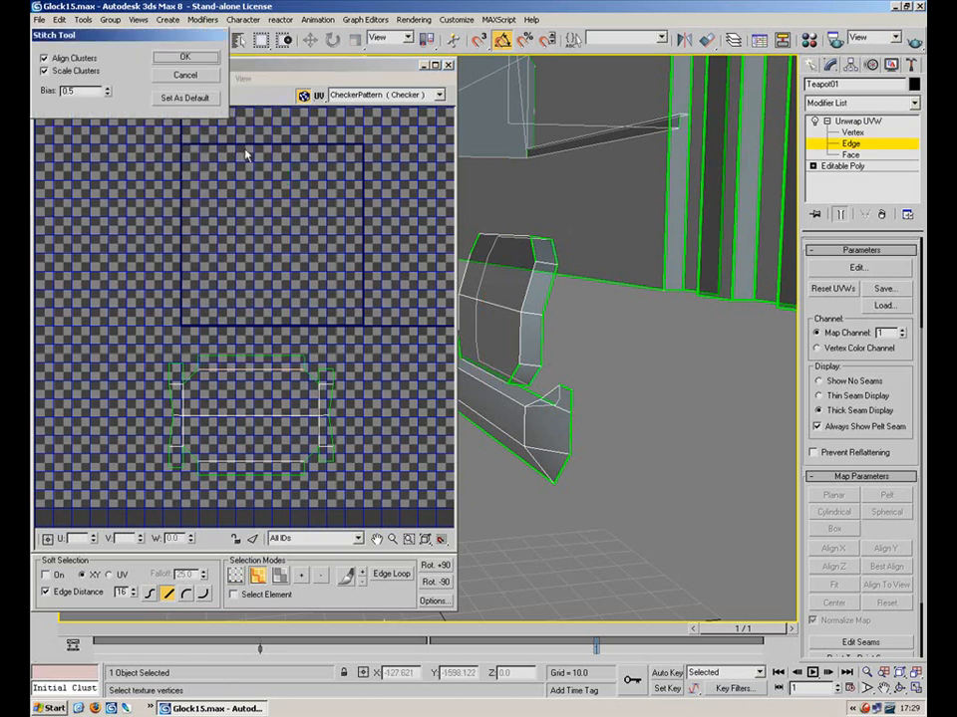
pyautogui.click(202, 80)
# Select the small UV shell and move it up and to the right
pyautogui.scroll(-4, 239, 241)
pyautogui.moveTo(293, 224); pyautogui.dragTo(131, 350)
pyautogui.moveTo(225, 280); pyautogui.dragTo(394, 250)
pyautogui.scroll(-5, 261, 370)
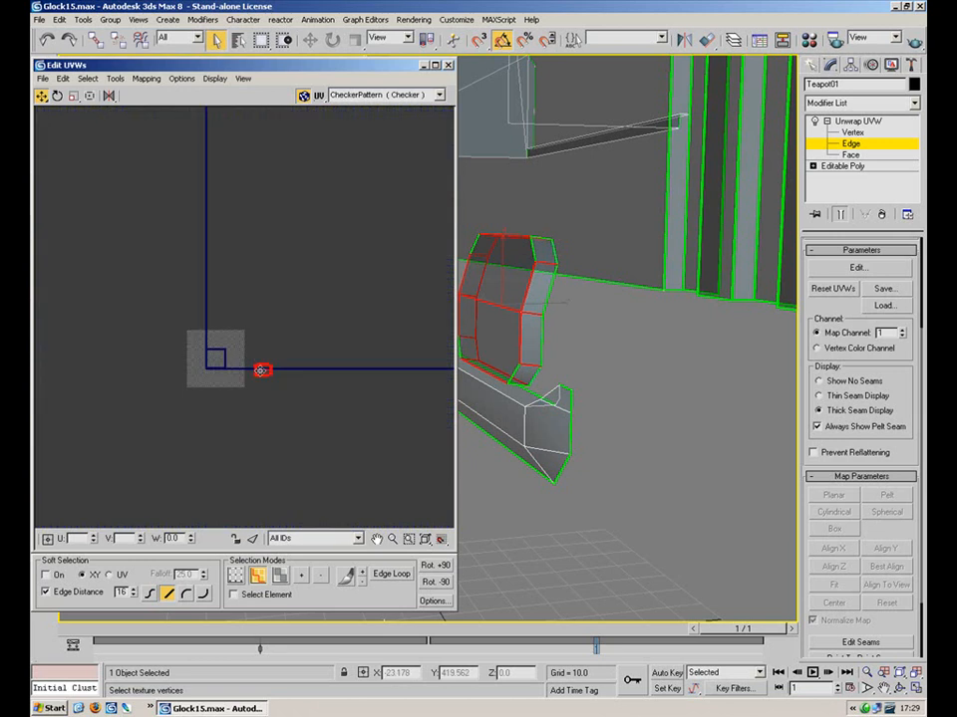
pyautogui.moveTo(270, 366); pyautogui.dragTo(384, 214)
# Move the whole joined shell down beside the UV square's lower-left corner
pyautogui.moveTo(359, 230); pyautogui.dragTo(238, 355, button='middle')
pyautogui.scroll(-5, 236, 339)
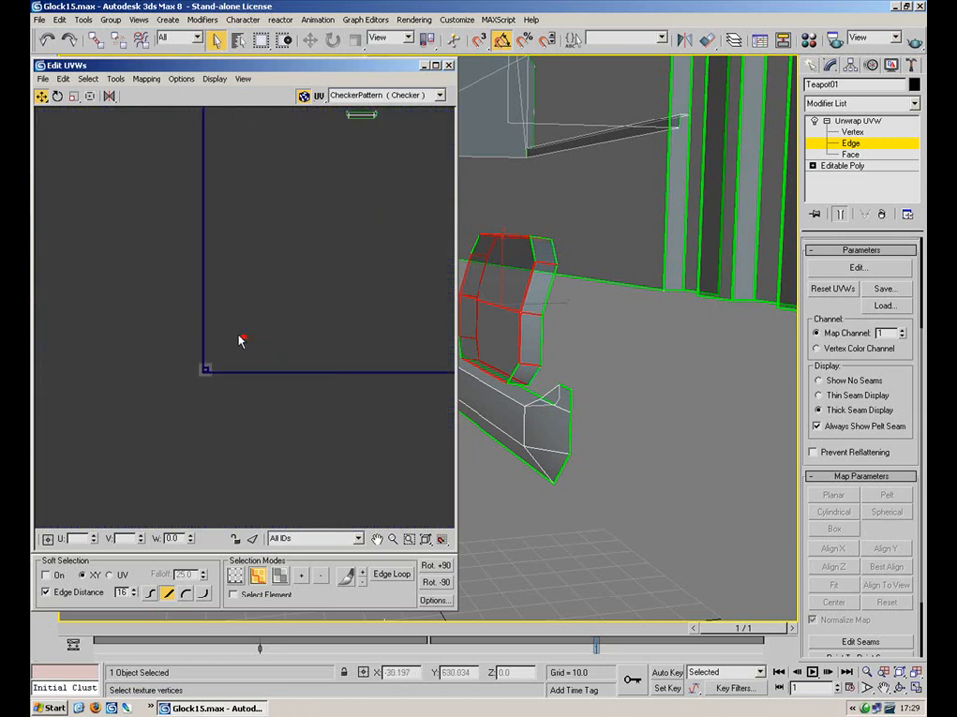
pyautogui.moveTo(339, 199); pyautogui.dragTo(298, 349, button='middle')
pyautogui.scroll(3, 299, 349)
pyautogui.moveTo(293, 295); pyautogui.dragTo(174, 484)
pyautogui.moveTo(215, 428); pyautogui.dragTo(328, 112, button='middle')
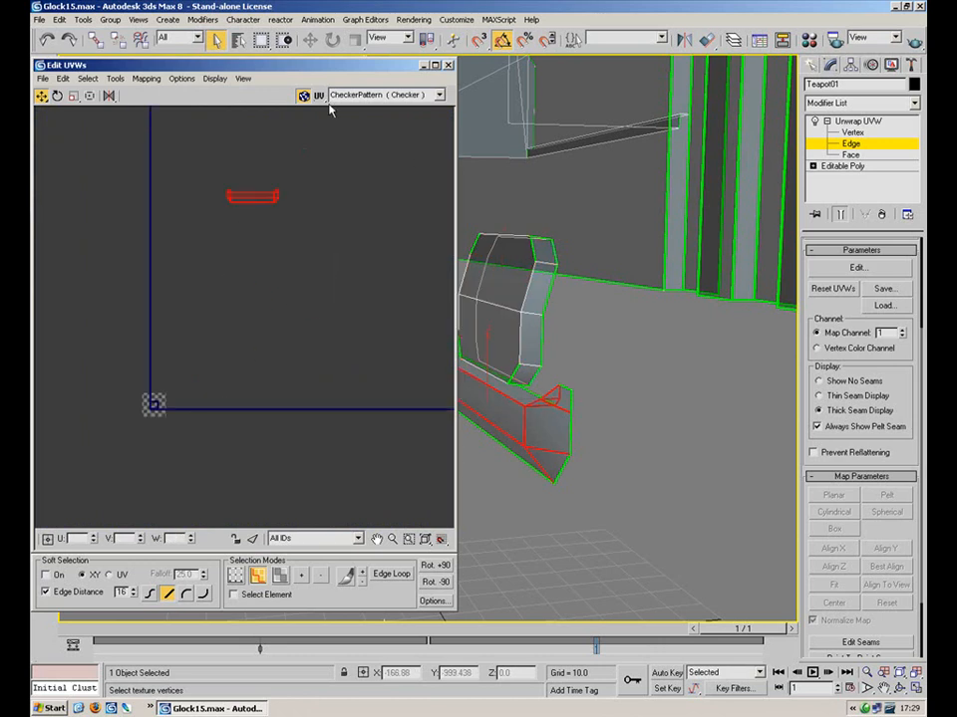
pyautogui.moveTo(278, 188); pyautogui.dragTo(183, 392)
pyautogui.scroll(7, 172, 390)
pyautogui.moveTo(179, 390); pyautogui.dragTo(300, 347, button='middle')
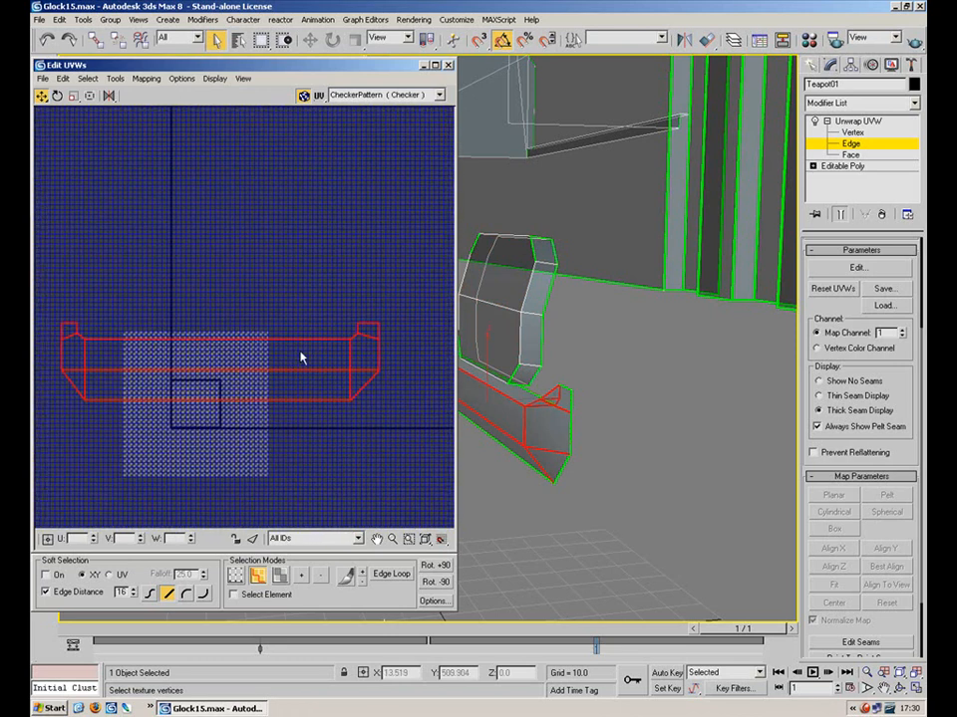
# Select the long top strip face of the slide's lower part
pyautogui.click(855, 156)
pyautogui.keyDown('alt'); pyautogui.moveTo(604, 299); pyautogui.dragTo(491, 288, button='middle'); pyautogui.keyUp('alt')
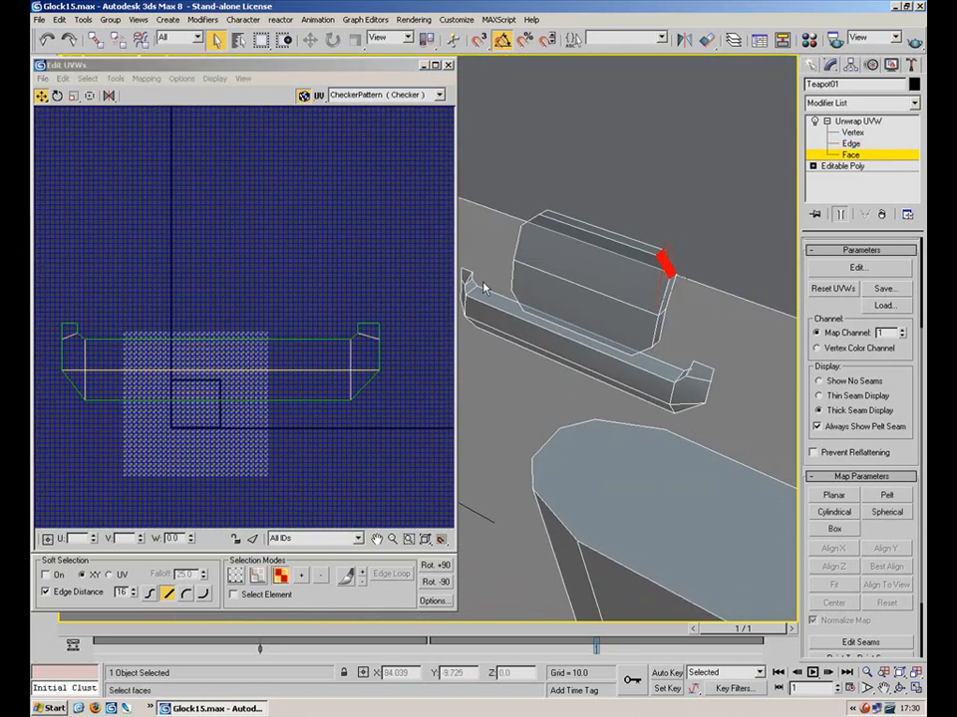
pyautogui.click(470, 287)
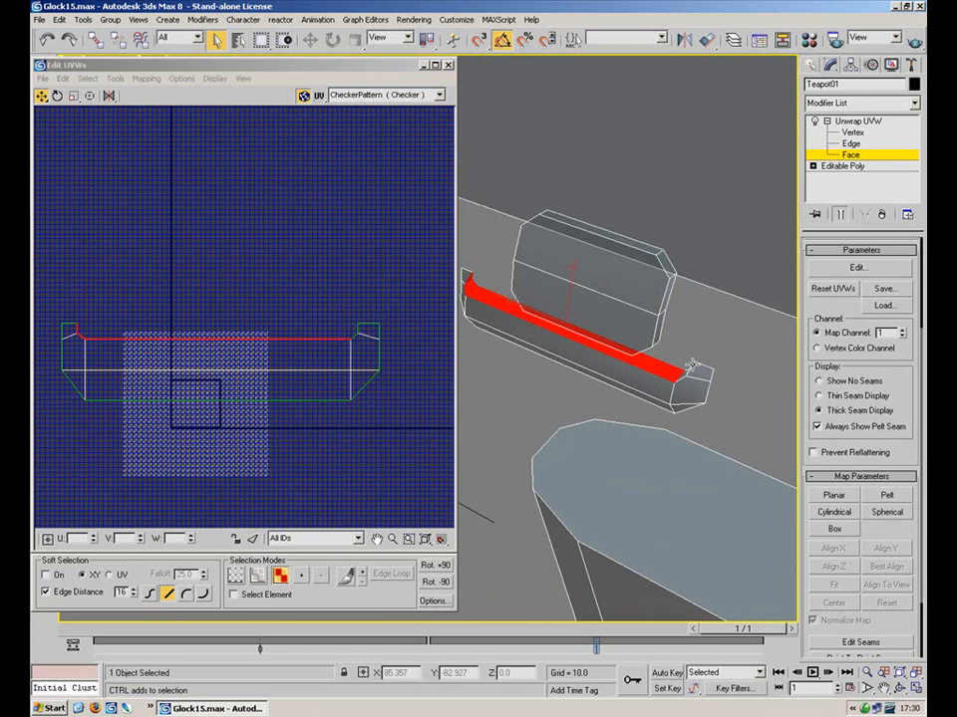
pyautogui.keyDown('alt'); pyautogui.moveTo(685, 343); pyautogui.dragTo(763, 301, button='middle'); pyautogui.keyUp('alt')
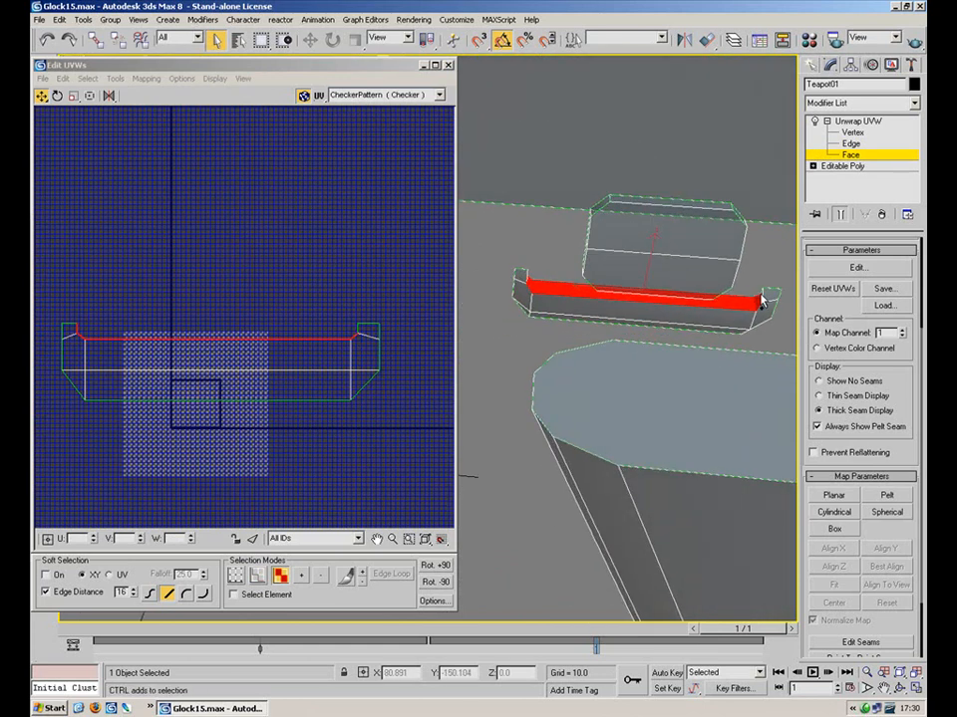
# Planar-map the strip face aligned to Z with Normalize Map unchecked
pyautogui.click(835, 494)
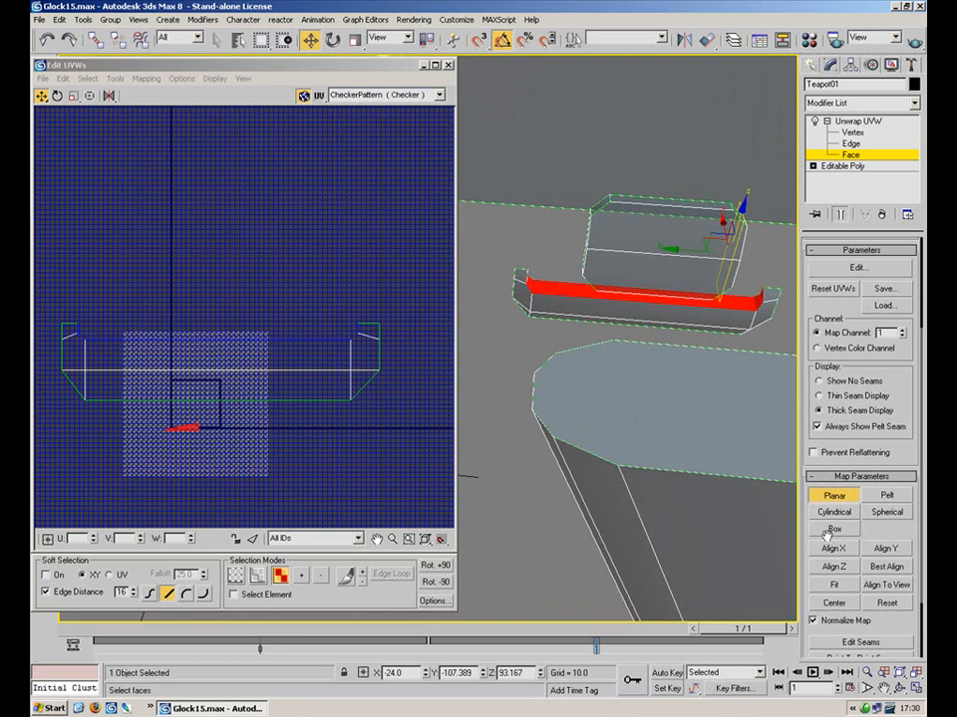
pyautogui.click(834, 565)
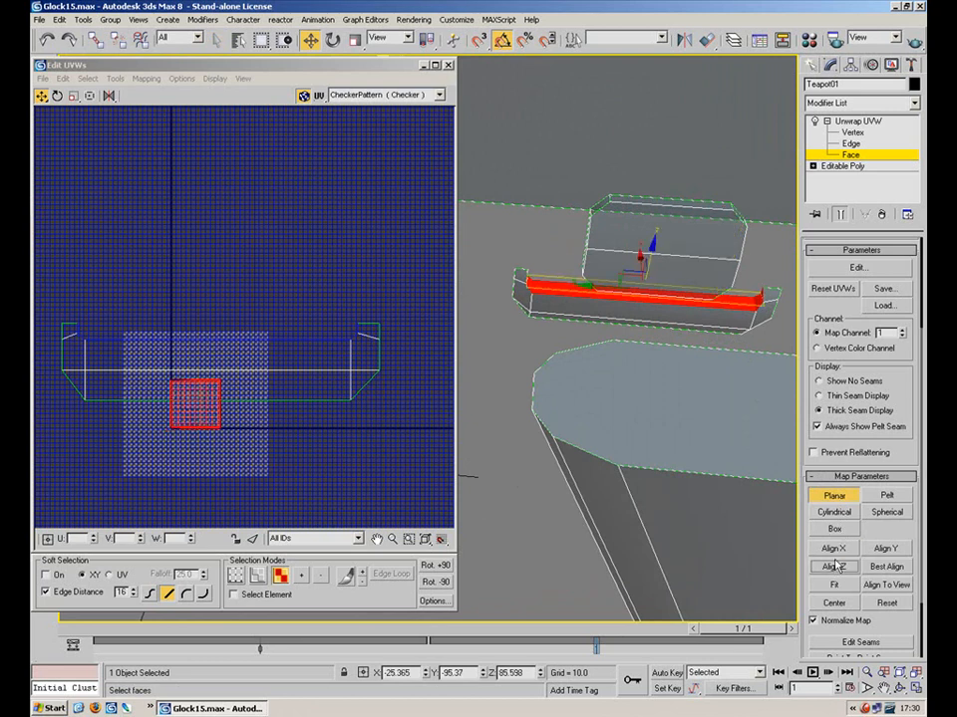
pyautogui.click(871, 554)
pyautogui.click(835, 553)
pyautogui.click(891, 555)
pyautogui.click(827, 553)
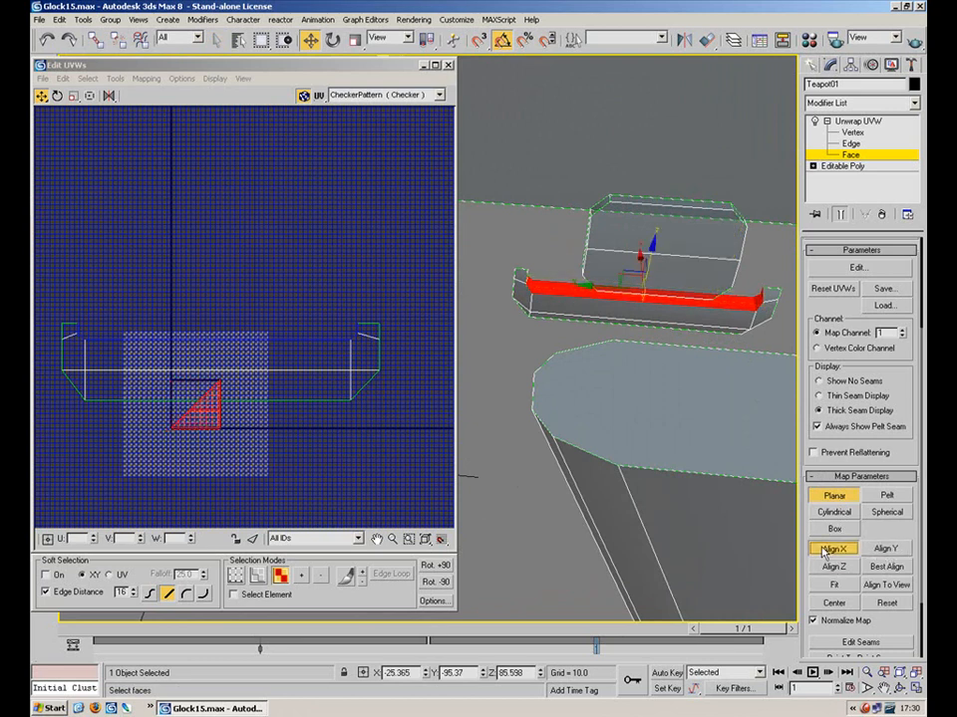
pyautogui.moveTo(707, 489)
pyautogui.keyDown('alt'); pyautogui.mouseDown(button='middle')
pyautogui.moveTo(709, 518)
pyautogui.moveTo(693, 504)
pyautogui.mouseUp(button='middle'); pyautogui.keyUp('alt')
pyautogui.click(827, 567)
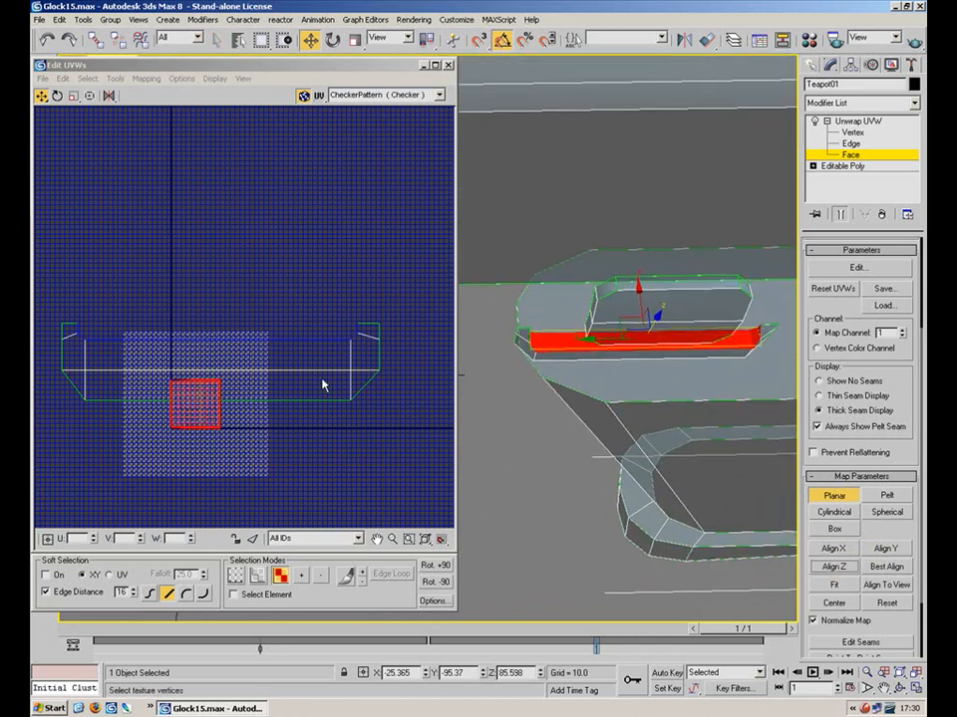
pyautogui.click(827, 625)
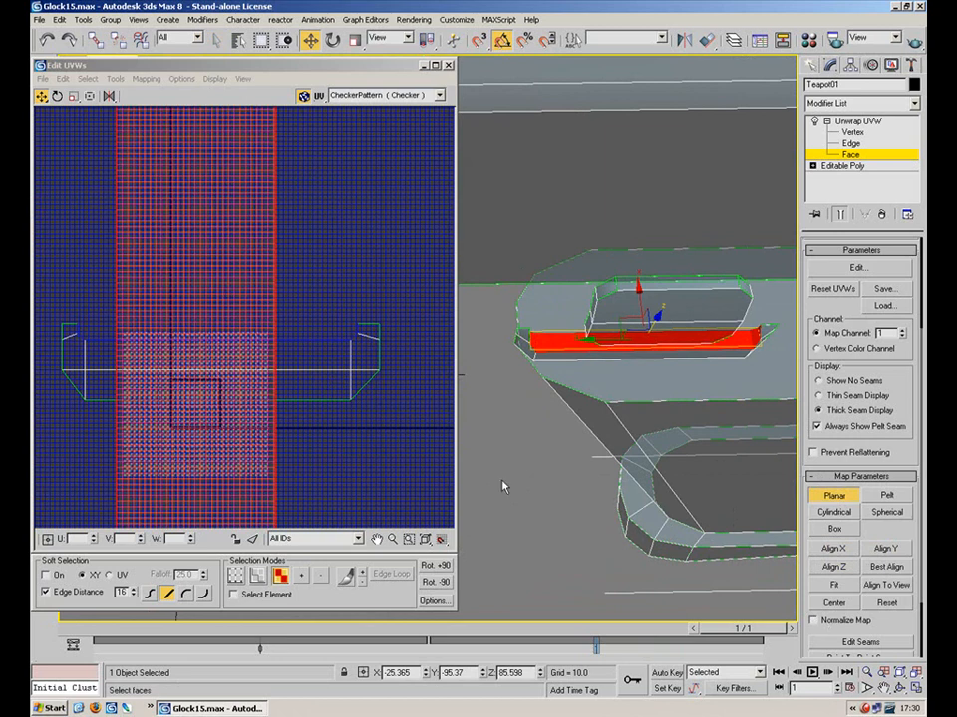
pyautogui.scroll(-5, 234, 335)
# Rotate the strip's UVs to horizontal and scale them down to a short bar
pyautogui.click(57, 96)
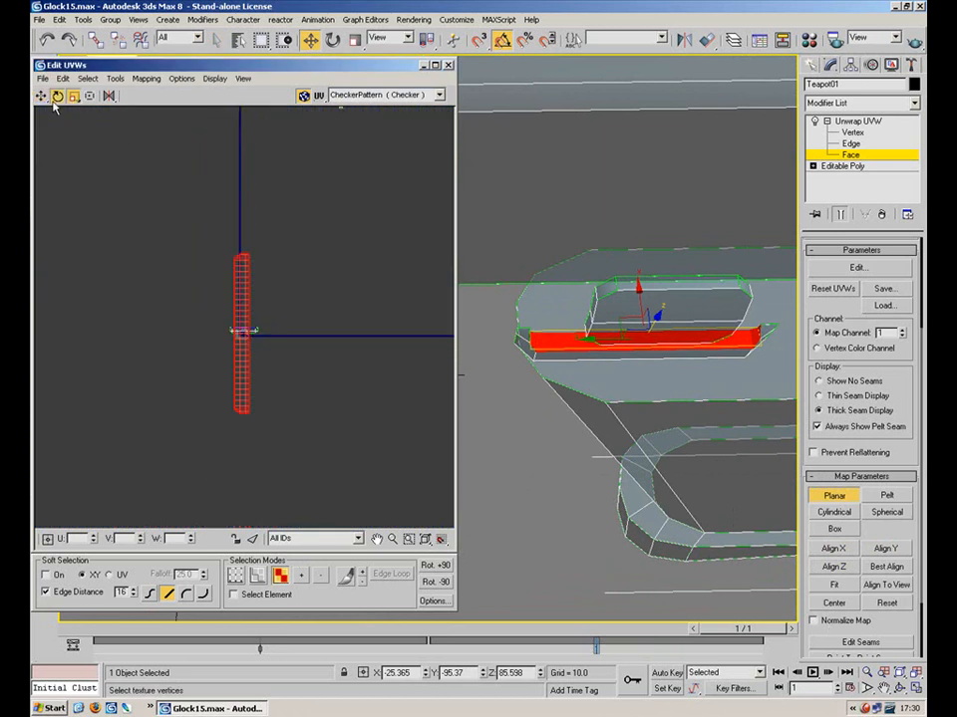
pyautogui.click(832, 495)
pyautogui.moveTo(256, 349); pyautogui.dragTo(221, 505)
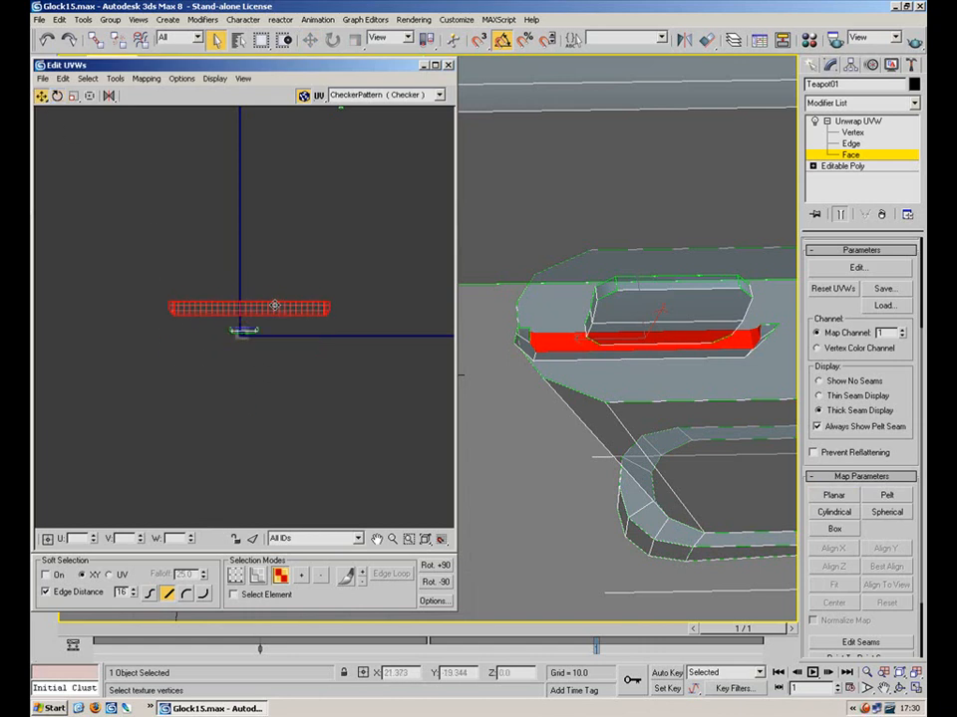
pyautogui.scroll(4, 180, 209)
pyautogui.click(73, 96)
pyautogui.moveTo(267, 391); pyautogui.dragTo(347, 450)
pyautogui.scroll(4, 349, 450)
pyautogui.moveTo(370, 448); pyautogui.dragTo(346, 319, button='middle')
pyautogui.scroll(1, 312, 283)
pyautogui.moveTo(310, 274); pyautogui.dragTo(197, 402)
# Place the strip's UVs just above the lower part's shell
pyautogui.click(40, 95)
pyautogui.click(271, 290)
pyautogui.moveTo(273, 288); pyautogui.dragTo(281, 156, button='middle')
pyautogui.scroll(3, 283, 159)
# Try stretching the strip's ends wider from its right-end edge, then undo the change
pyautogui.press('2')
pyautogui.click(379, 391)
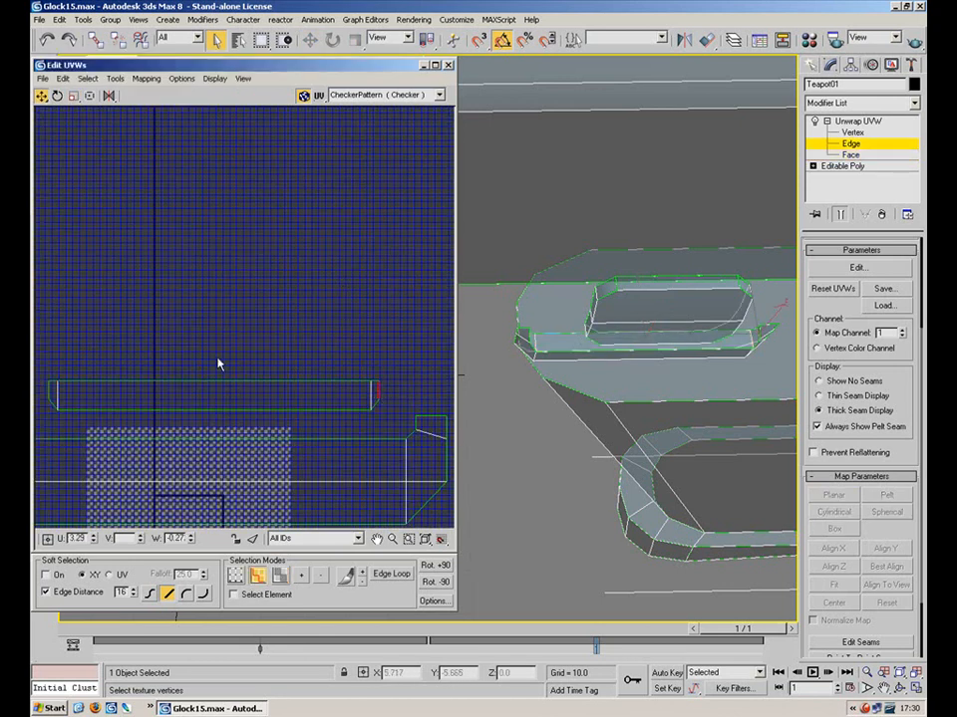
pyautogui.moveTo(260, 359); pyautogui.dragTo(287, 332, button='middle')
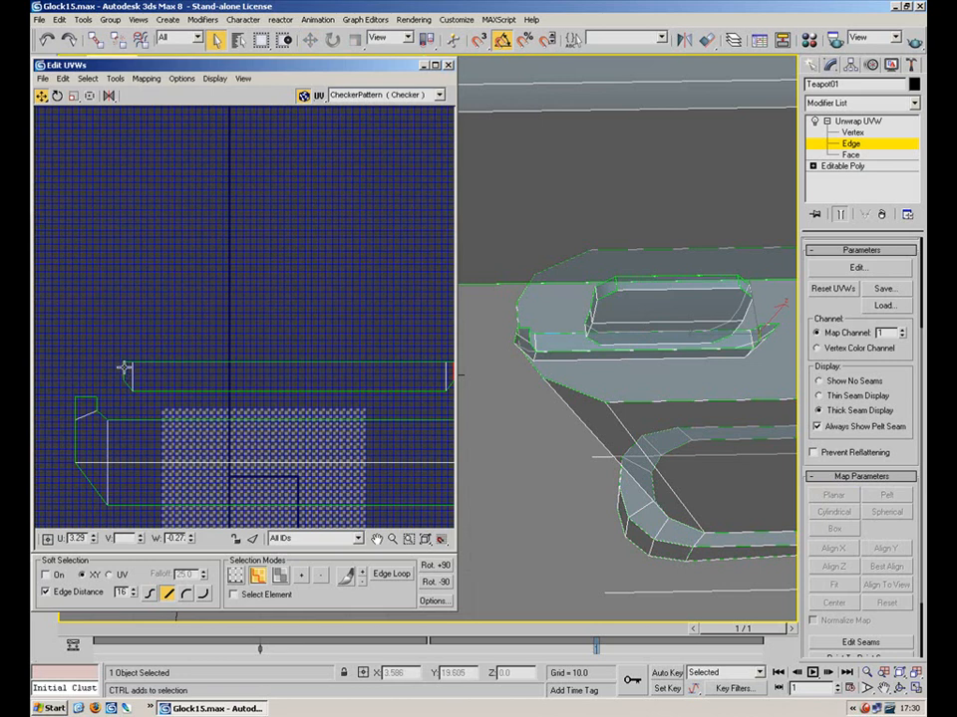
pyautogui.click(74, 95)
pyautogui.moveTo(249, 311); pyautogui.dragTo(229, 297, button='middle')
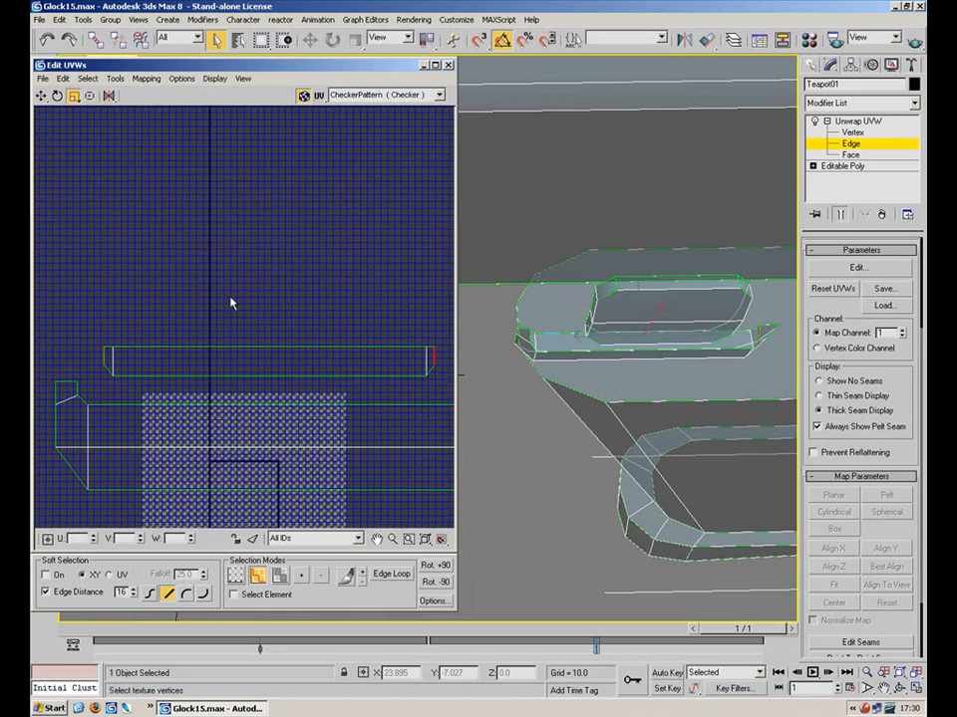
pyautogui.moveTo(433, 347)
pyautogui.mouseDown()
pyautogui.moveTo(420, 346)
pyautogui.moveTo(442, 355)
pyautogui.moveTo(425, 350)
pyautogui.mouseUp()
pyautogui.hotkey('ctrl', 'z')
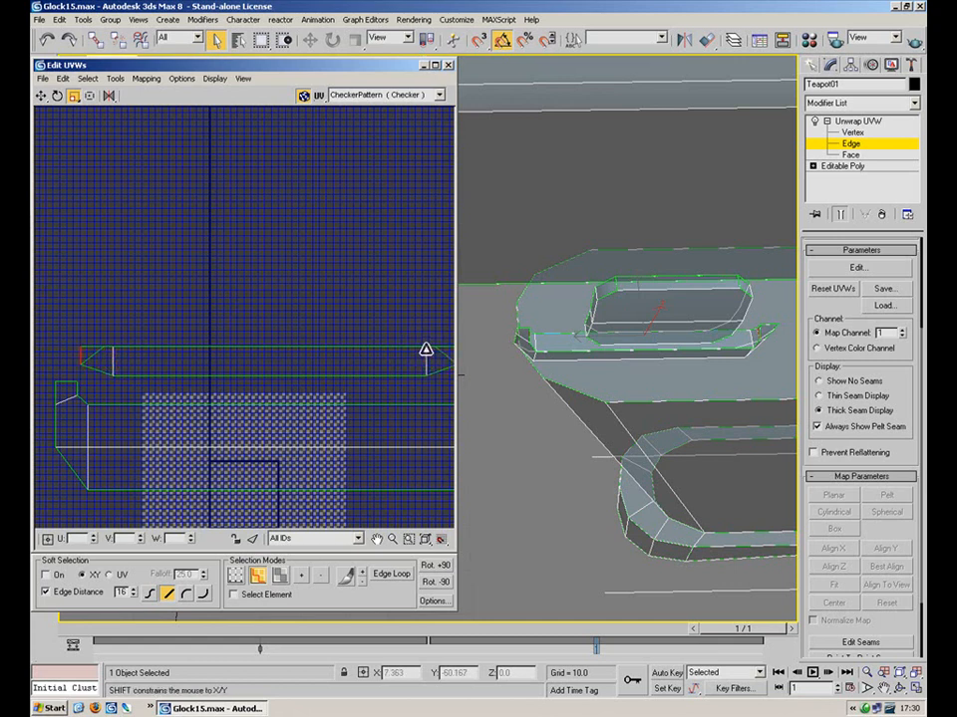
pyautogui.keyDown('alt'); pyautogui.moveTo(543, 271); pyautogui.dragTo(560, 330, button='middle'); pyautogui.keyUp('alt')
pyautogui.hotkey('ctrl', 'z')
pyautogui.hotkey('ctrl', 'z')
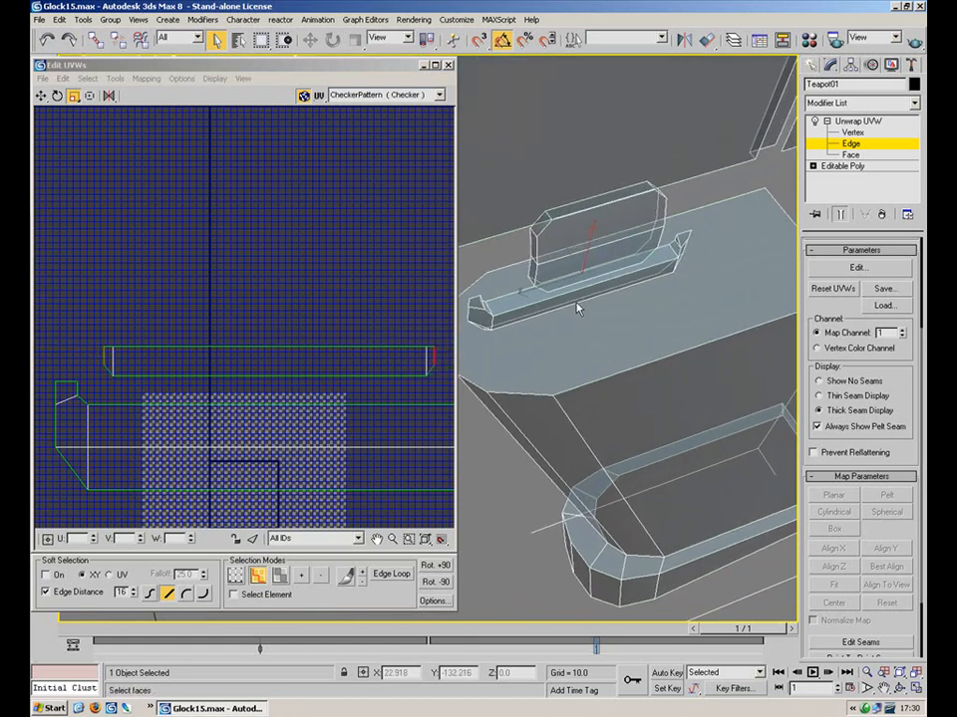
# In Vertex mode, spread the top strip's end vertices to match the lower shell's width
pyautogui.press('1')
pyautogui.click(434, 346)
pyautogui.click(444, 326)
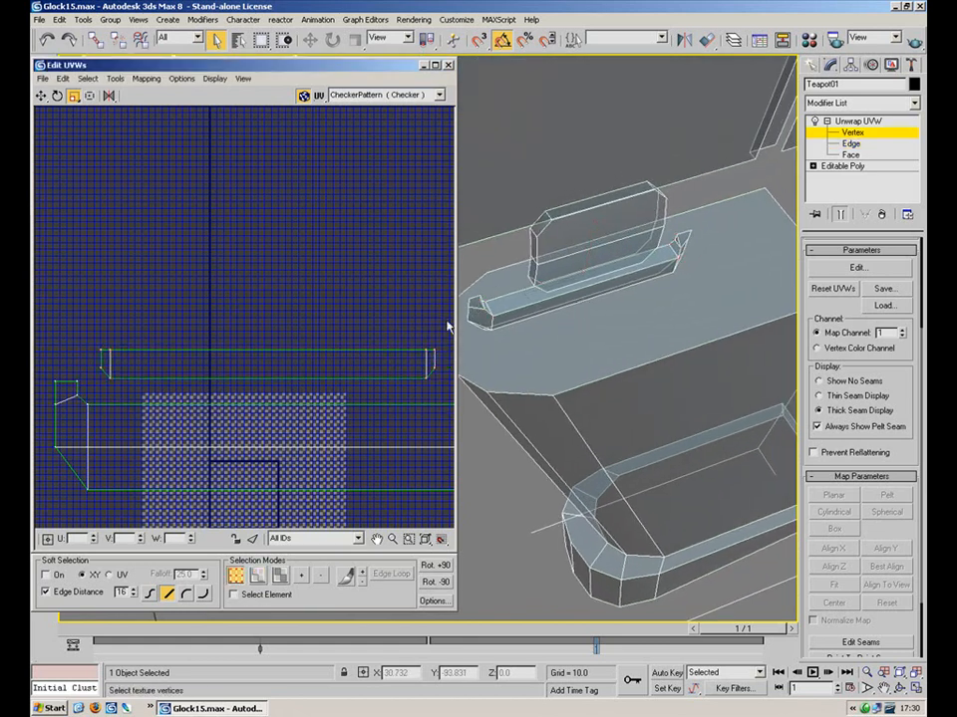
pyautogui.keyDown('alt'); pyautogui.moveTo(687, 221); pyautogui.dragTo(575, 205, button='middle'); pyautogui.keyUp('alt')
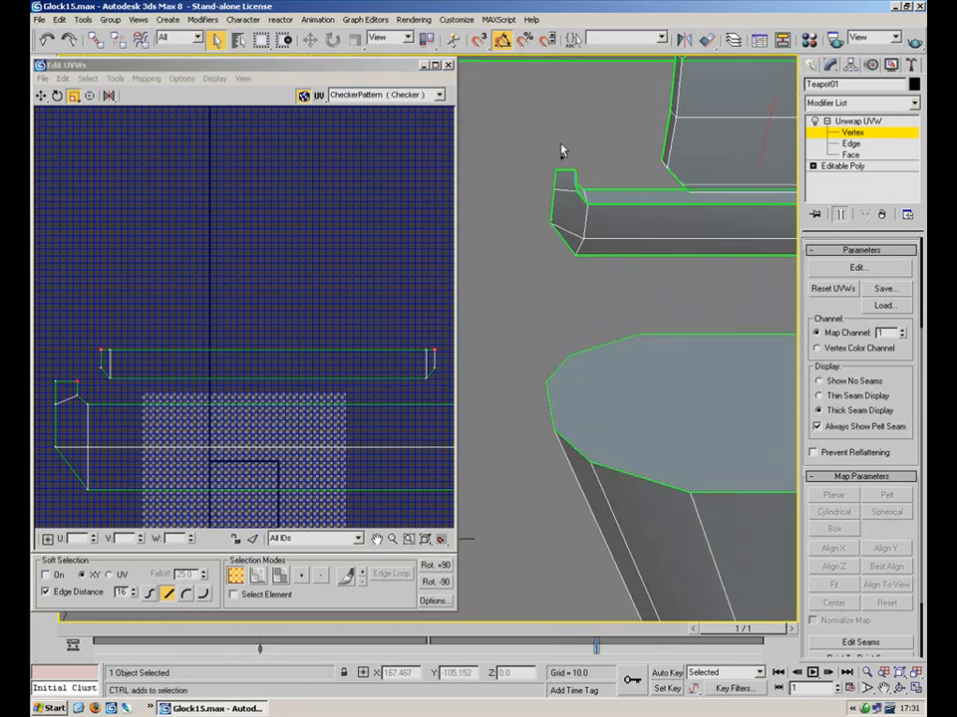
pyautogui.keyDown('alt'); pyautogui.click(78, 379); pyautogui.keyUp('alt')
pyautogui.moveTo(287, 333); pyautogui.dragTo(238, 314, button='middle')
pyautogui.scroll(-2, 237, 314)
pyautogui.moveTo(345, 323)
pyautogui.mouseDown()
pyautogui.moveTo(359, 316)
pyautogui.moveTo(338, 318)
pyautogui.mouseUp()
pyautogui.click(312, 258)
# Select the whole top strip and move it down closer to the shell
pyautogui.moveTo(247, 344); pyautogui.dragTo(76, 352)
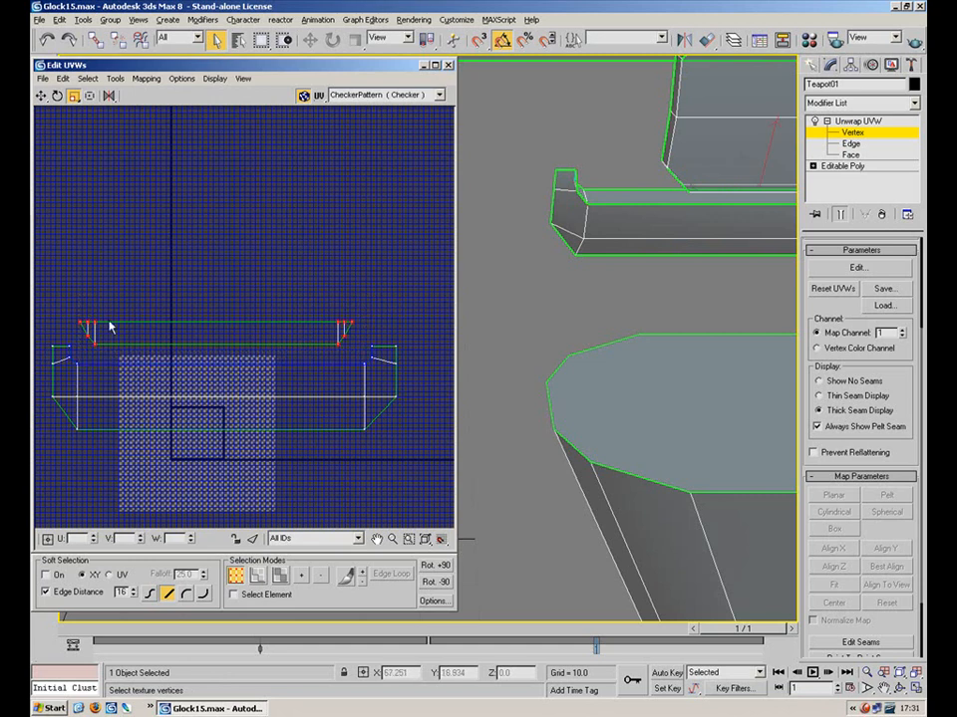
pyautogui.click(41, 96)
pyautogui.moveTo(342, 321); pyautogui.dragTo(342, 334)
# Move the pieces out of the UV square toward the other unwrapped shells
pyautogui.scroll(-8, 312, 260)
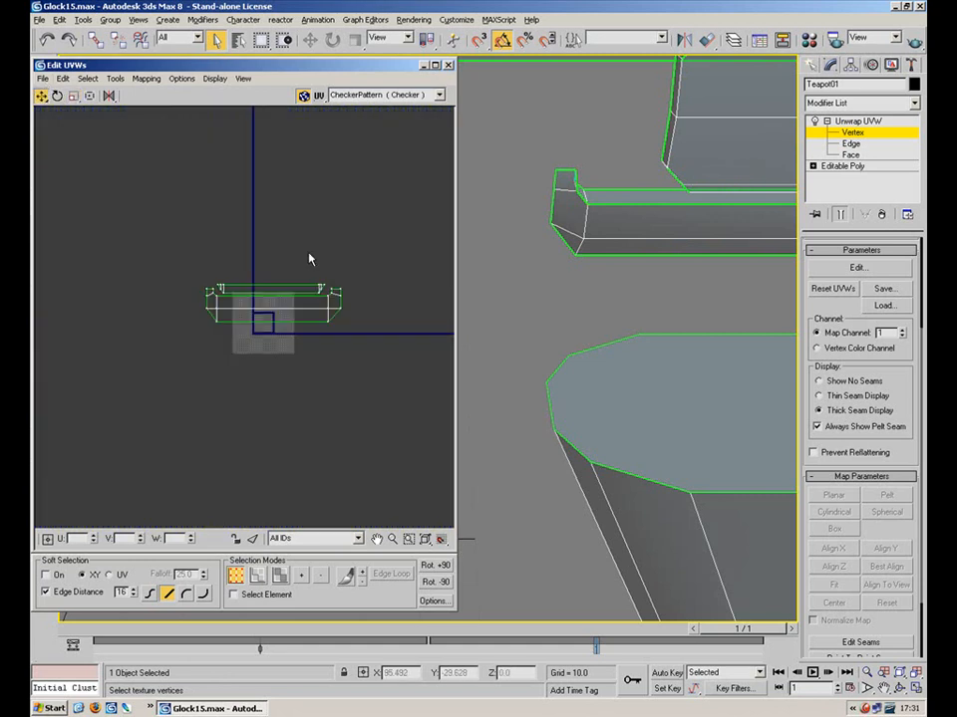
pyautogui.moveTo(156, 360); pyautogui.dragTo(392, 154)
pyautogui.moveTo(316, 207); pyautogui.dragTo(307, 378, button='middle')
pyautogui.scroll(-5, 269, 391)
pyautogui.scroll(-3, 261, 383)
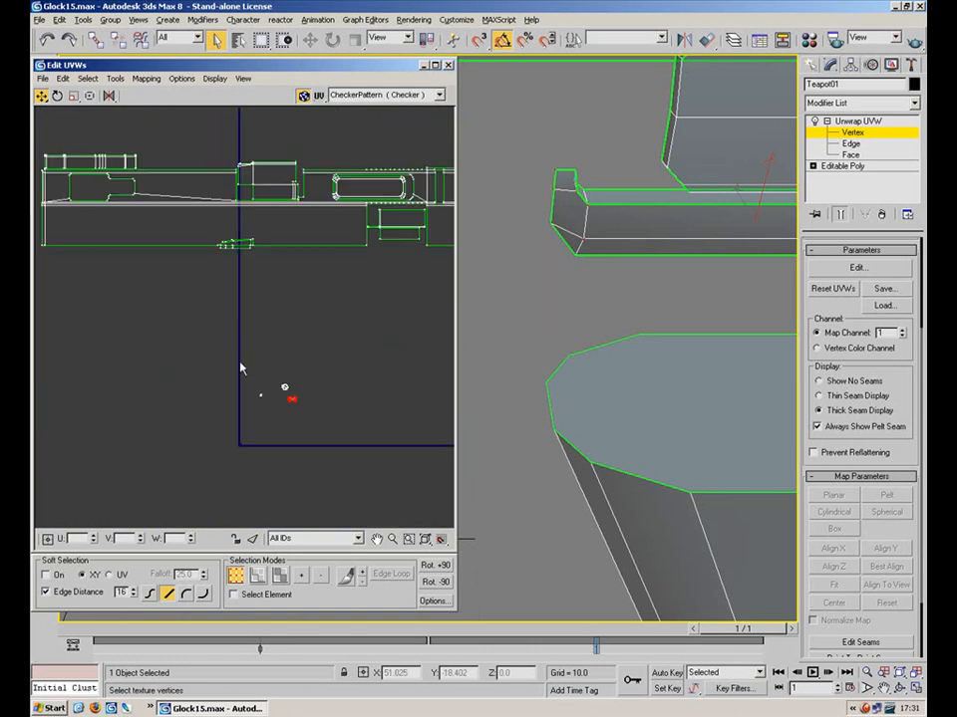
pyautogui.moveTo(301, 302); pyautogui.dragTo(224, 243, button='middle')
pyautogui.scroll(-10, 224, 245)
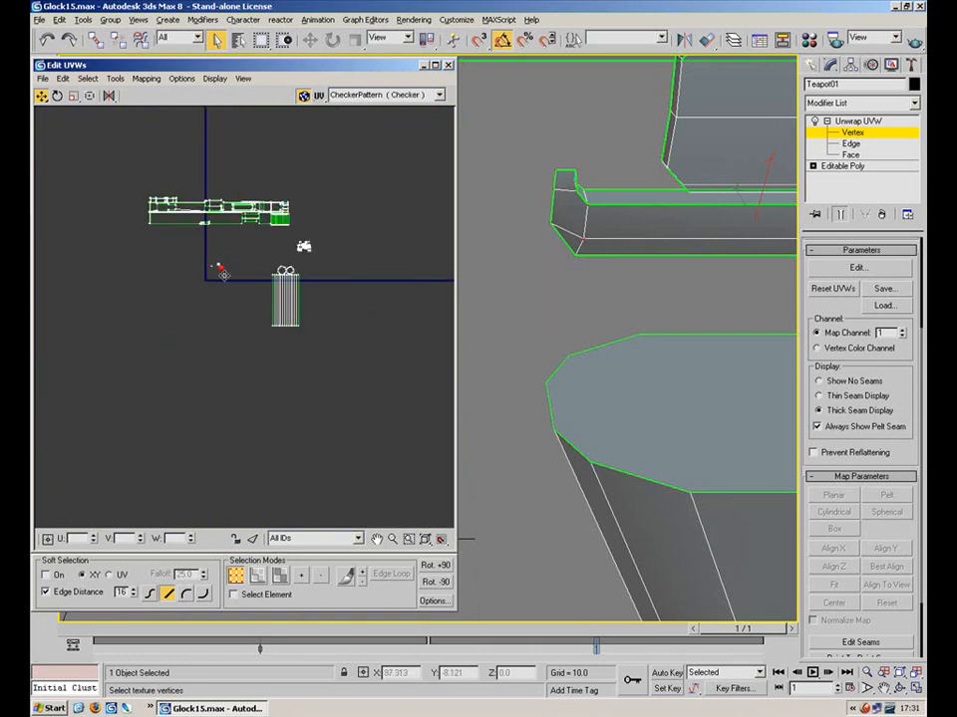
pyautogui.scroll(8, 235, 271)
pyautogui.moveTo(204, 202); pyautogui.dragTo(314, 349, button='middle')
pyautogui.scroll(6, 287, 320)
pyautogui.scroll(2, 155, 183)
pyautogui.moveTo(155, 184); pyautogui.dragTo(285, 263, button='middle')
pyautogui.scroll(5, 271, 281)
pyautogui.moveTo(305, 338); pyautogui.dragTo(314, 299, button='middle')
pyautogui.scroll(3, 319, 303)
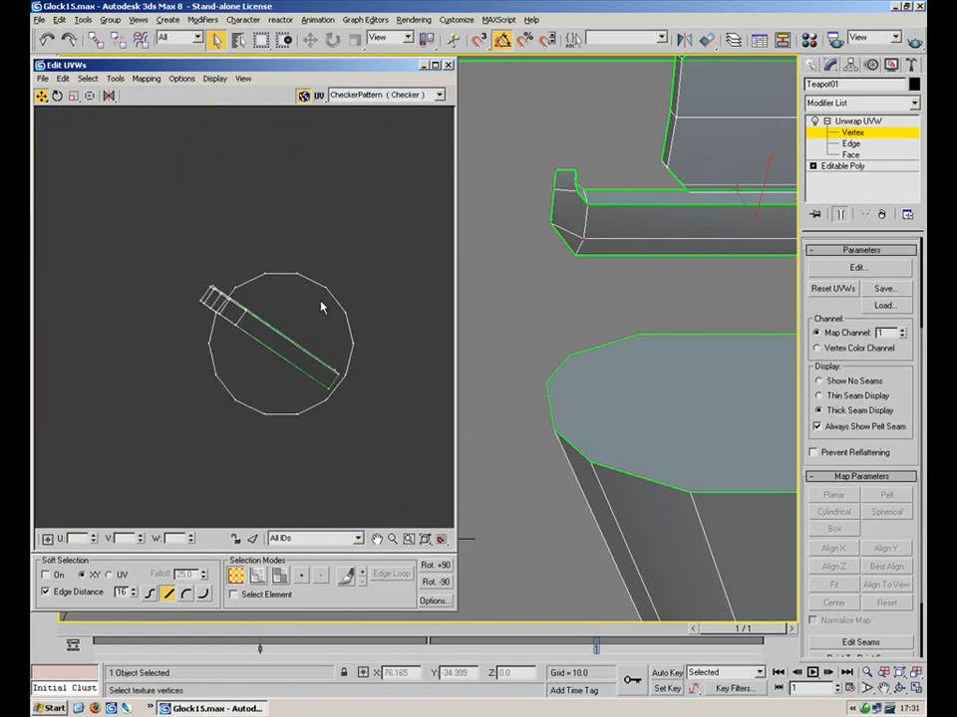
# In Face mode, select the large flat lever faces on the gun model
pyautogui.click(848, 157)
pyautogui.moveTo(645, 287); pyautogui.dragTo(543, 239, button='middle')
pyautogui.scroll(-4, 579, 365)
pyautogui.scroll(4, 574, 359)
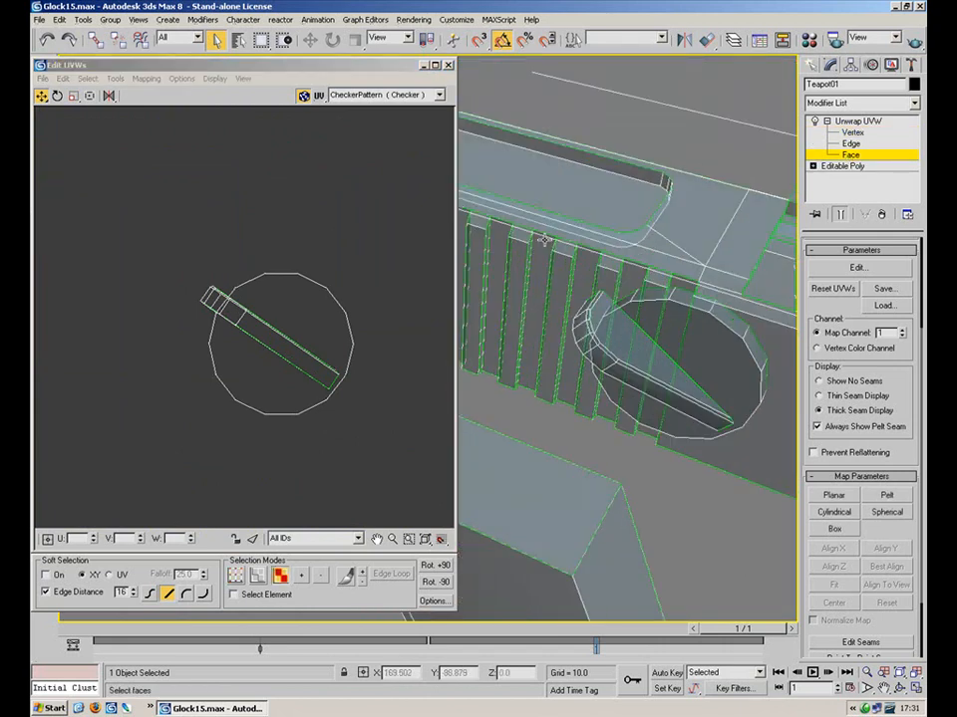
pyautogui.click(627, 345)
pyautogui.moveTo(587, 314); pyautogui.dragTo(559, 312, button='middle')
pyautogui.scroll(4, 559, 312)
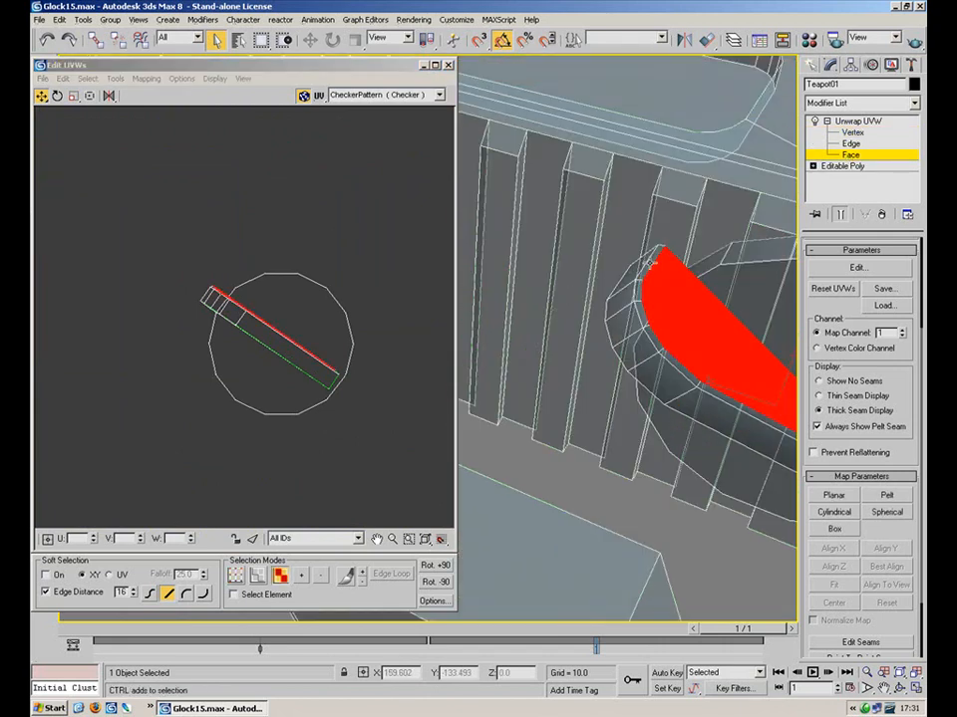
pyautogui.click(644, 315)
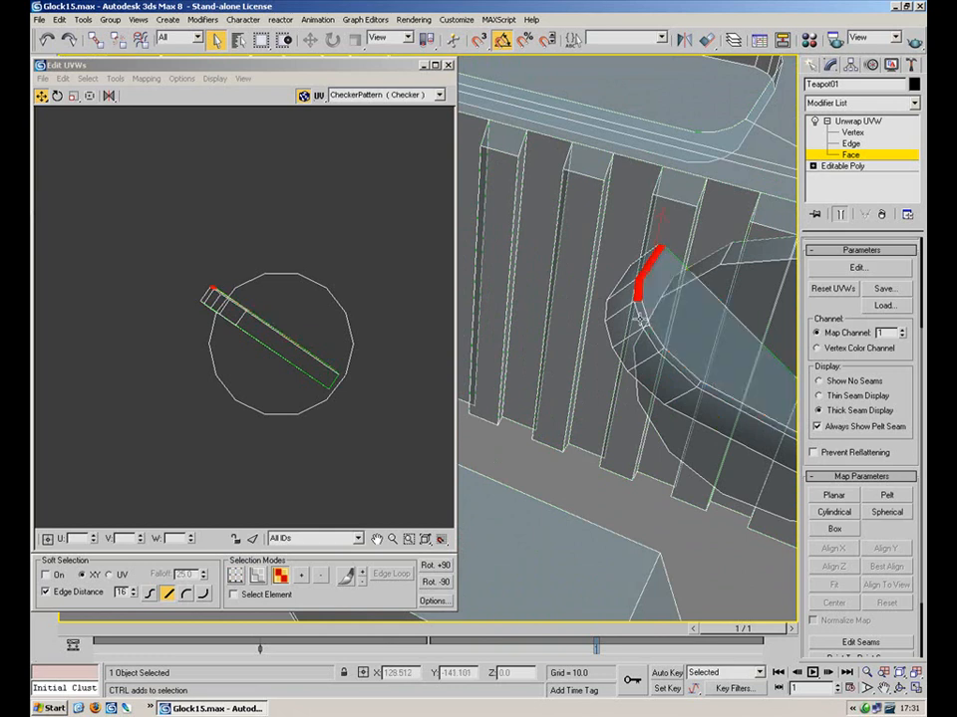
pyautogui.click(658, 342)
pyautogui.keyDown('alt'); pyautogui.moveTo(732, 402); pyautogui.dragTo(551, 470, button='middle'); pyautogui.keyUp('alt')
pyautogui.keyDown('ctrl'); pyautogui.click(669, 188); pyautogui.keyUp('ctrl')
pyautogui.keyDown('alt'); pyautogui.moveTo(669, 191); pyautogui.dragTo(625, 313, button='middle'); pyautogui.keyUp('alt')
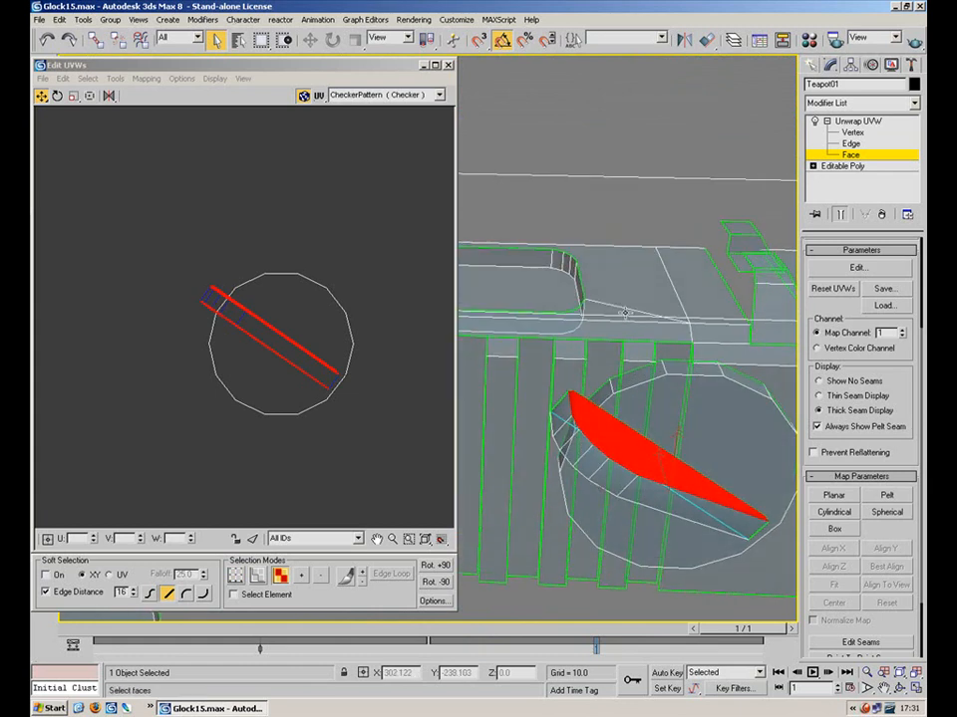
# Planar-map the lever faces with Align To View, then turn Planar off
pyautogui.click(833, 495)
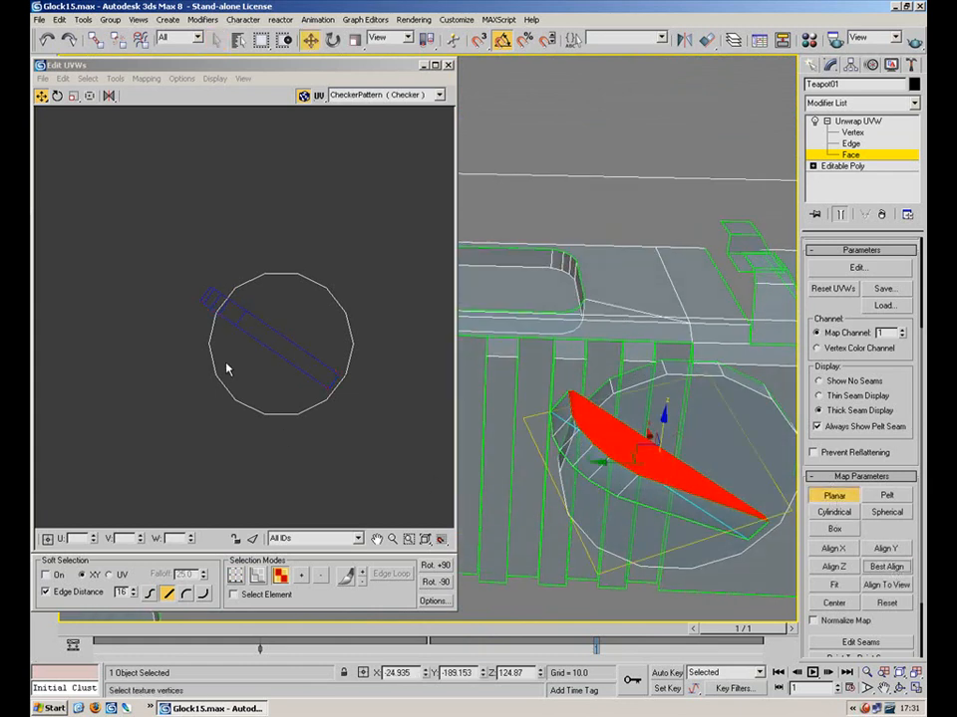
pyautogui.keyDown('alt'); pyautogui.moveTo(598, 344); pyautogui.dragTo(562, 287, button='middle'); pyautogui.keyUp('alt')
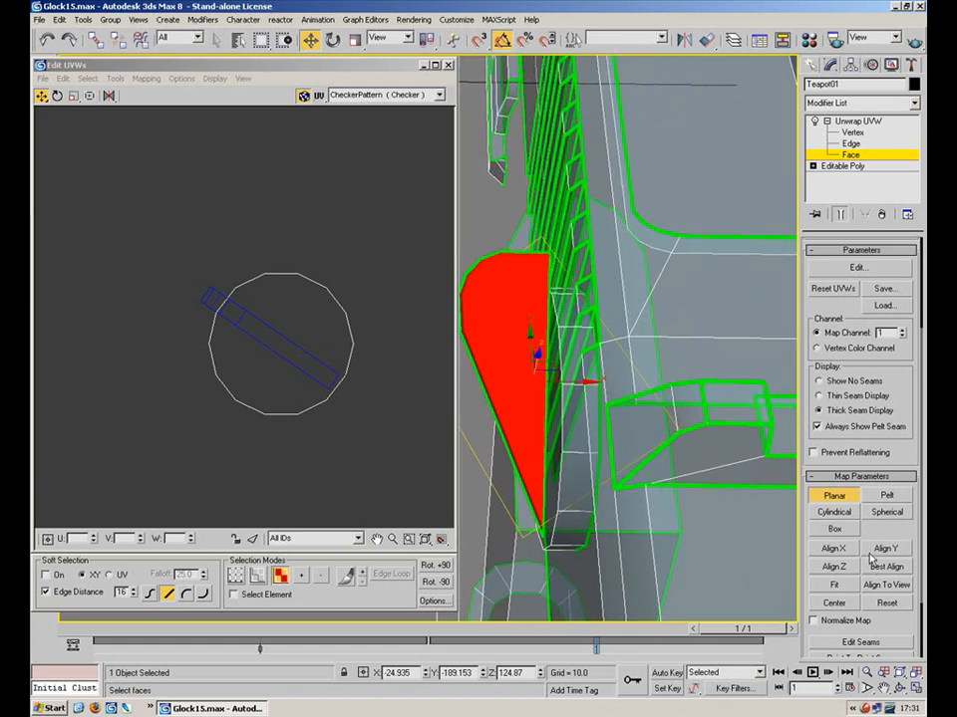
pyautogui.click(890, 588)
pyautogui.moveTo(249, 309); pyautogui.dragTo(358, 129, button='middle')
pyautogui.scroll(-5, 292, 170)
pyautogui.scroll(-3, 359, 129)
pyautogui.moveTo(292, 283); pyautogui.dragTo(318, 289, button='middle')
pyautogui.scroll(2, 319, 304)
pyautogui.scroll(1, 314, 322)
pyautogui.moveTo(236, 248); pyautogui.dragTo(333, 370, button='middle')
pyautogui.scroll(2, 319, 359)
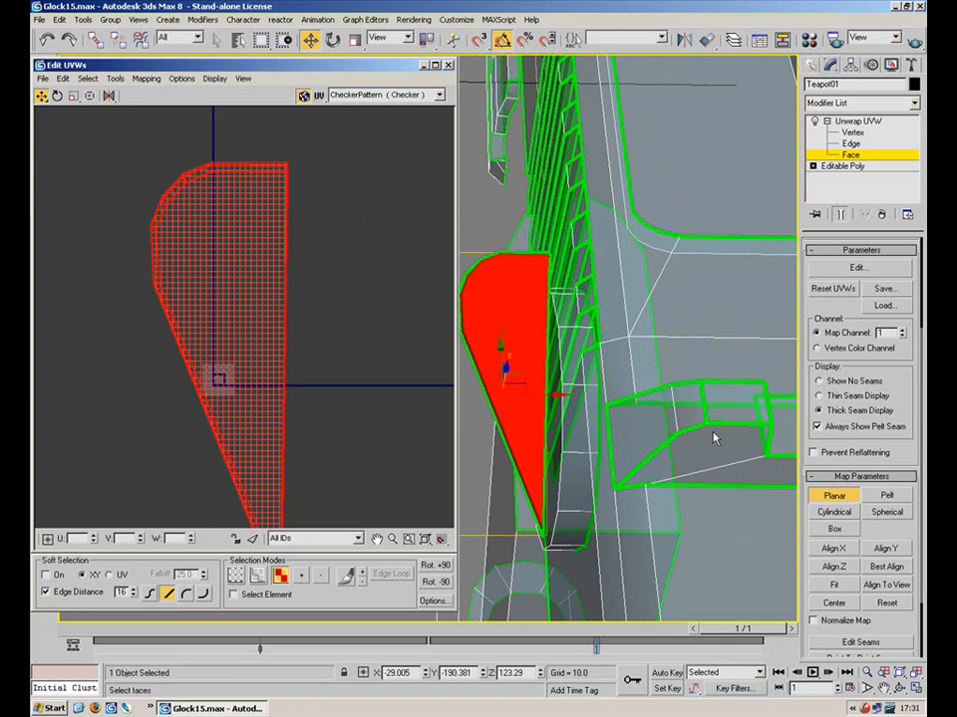
pyautogui.click(834, 495)
pyautogui.click(300, 215)
# Move the lever's UV shell to the right, next to its matching shell
pyautogui.click(265, 326)
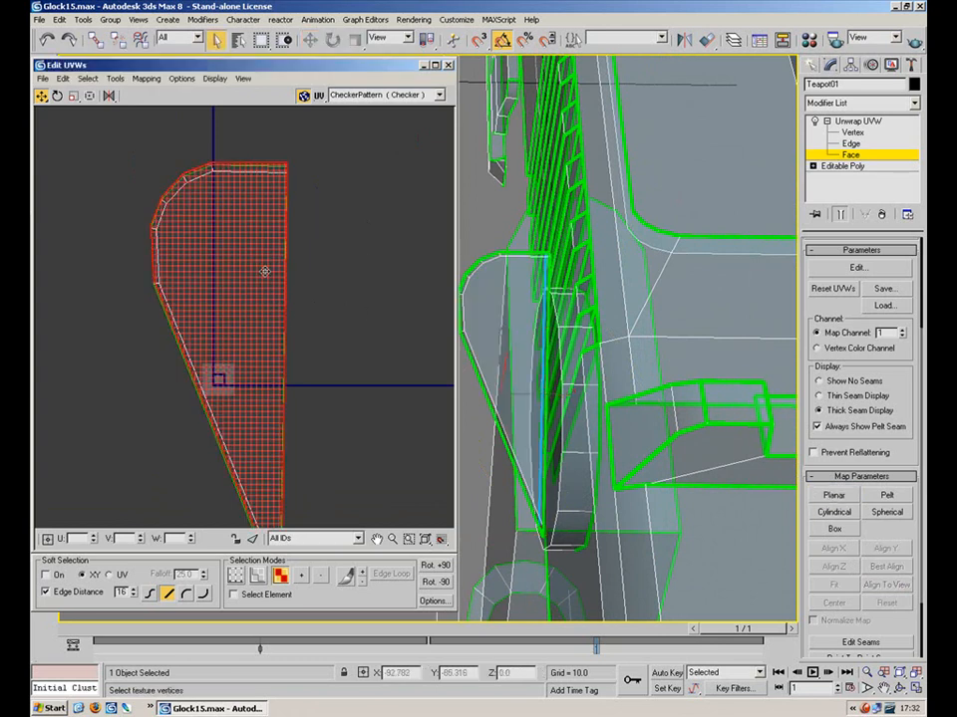
pyautogui.moveTo(265, 327); pyautogui.dragTo(417, 317)
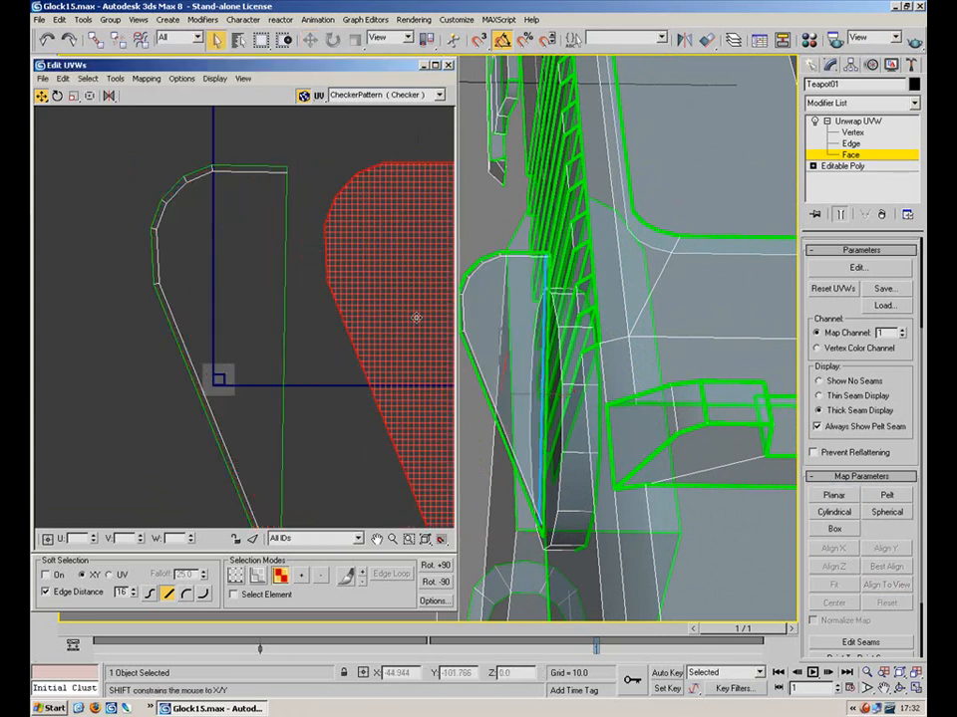
pyautogui.click(303, 190)
pyautogui.scroll(-2, 343, 304)
pyautogui.moveTo(328, 298); pyautogui.dragTo(275, 245, button='middle')
# Target Weld the right shell's seven edge vertices onto their matching left-shell vertices
pyautogui.press('1')
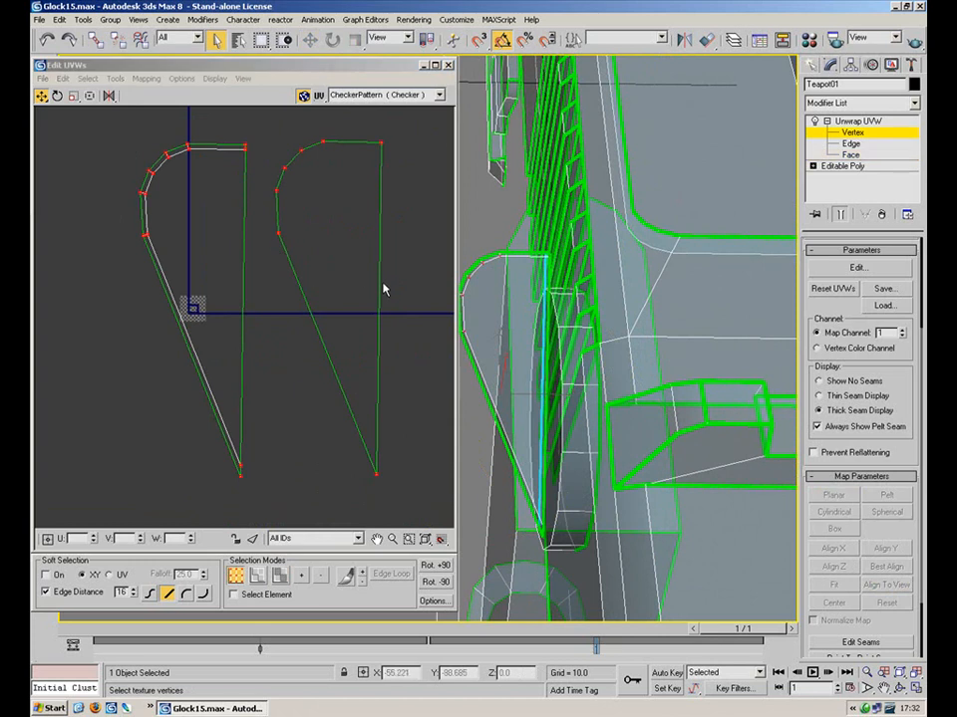
pyautogui.click(291, 508)
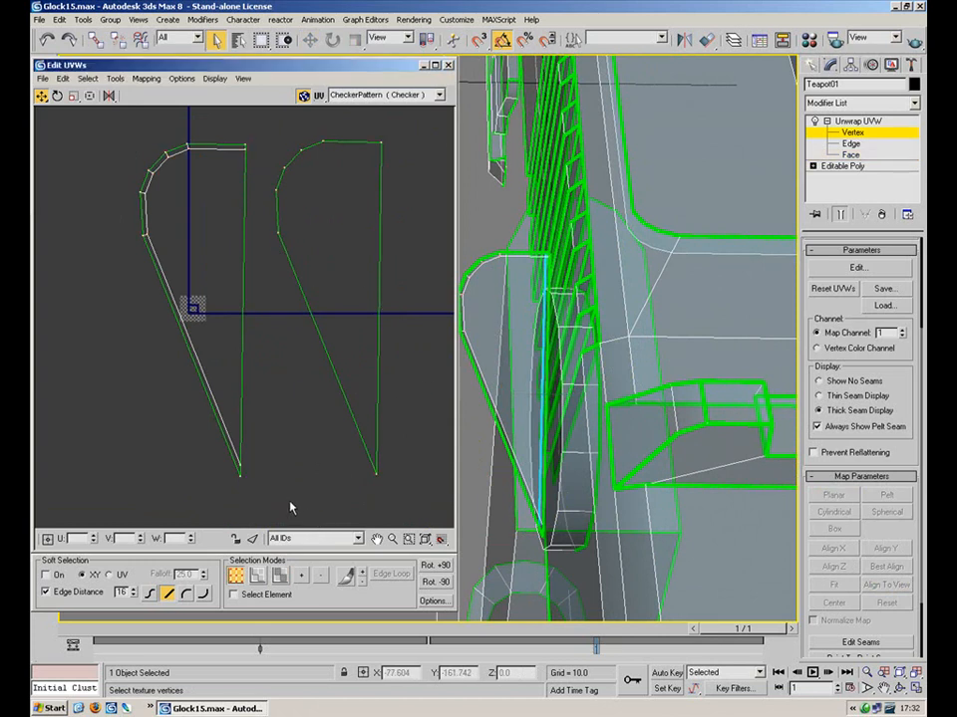
pyautogui.rightClick(306, 484)
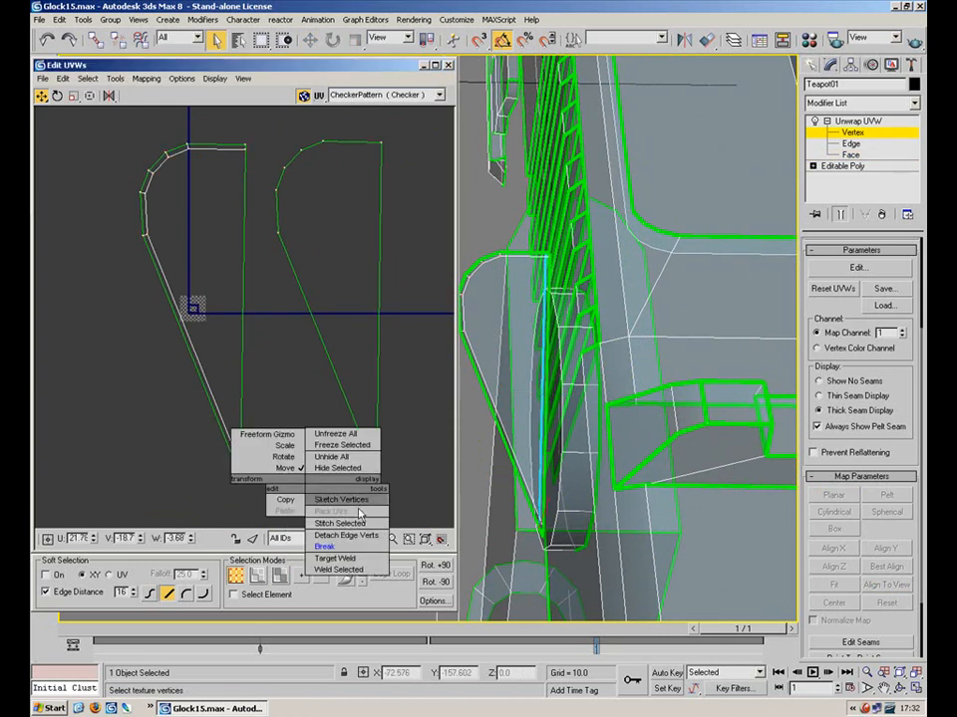
pyautogui.click(367, 559)
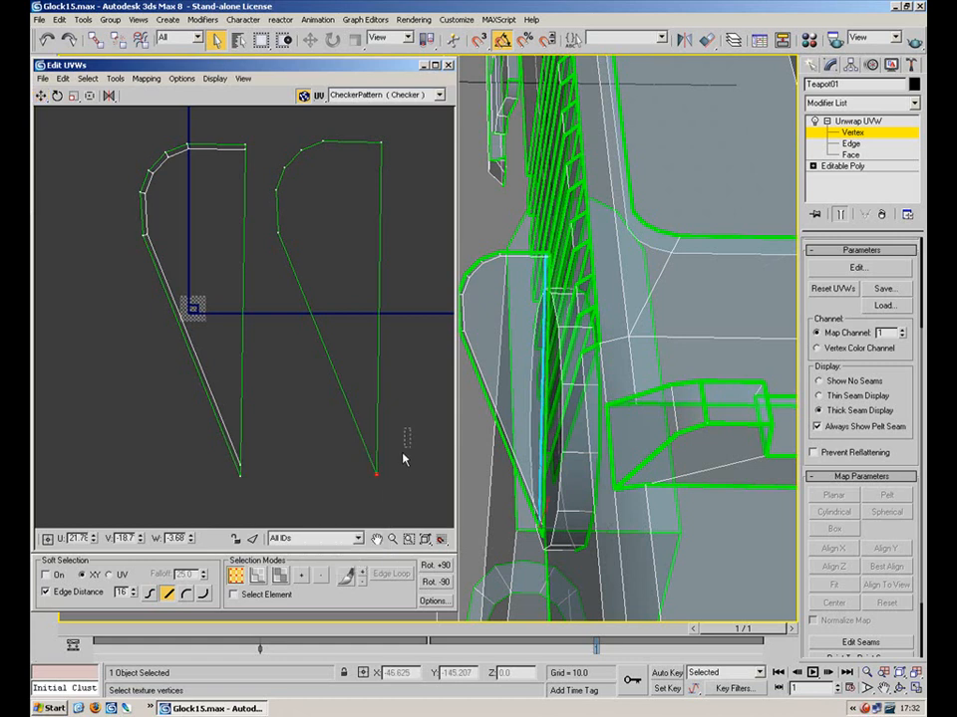
pyautogui.moveTo(374, 481); pyautogui.dragTo(242, 479)
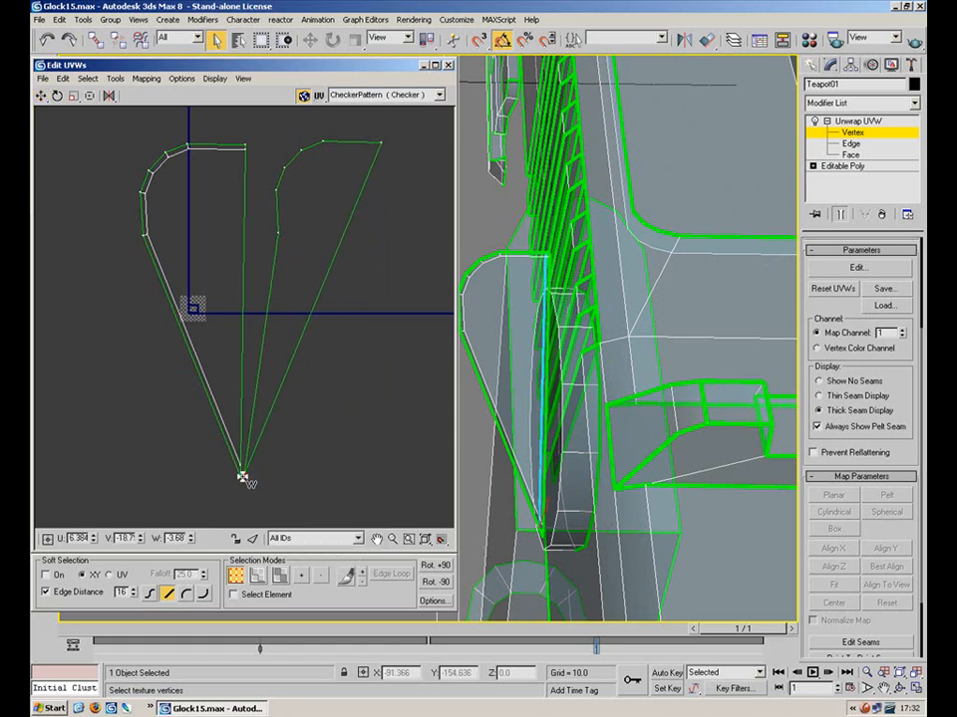
pyautogui.moveTo(278, 234); pyautogui.dragTo(145, 236)
pyautogui.moveTo(278, 186); pyautogui.dragTo(143, 192)
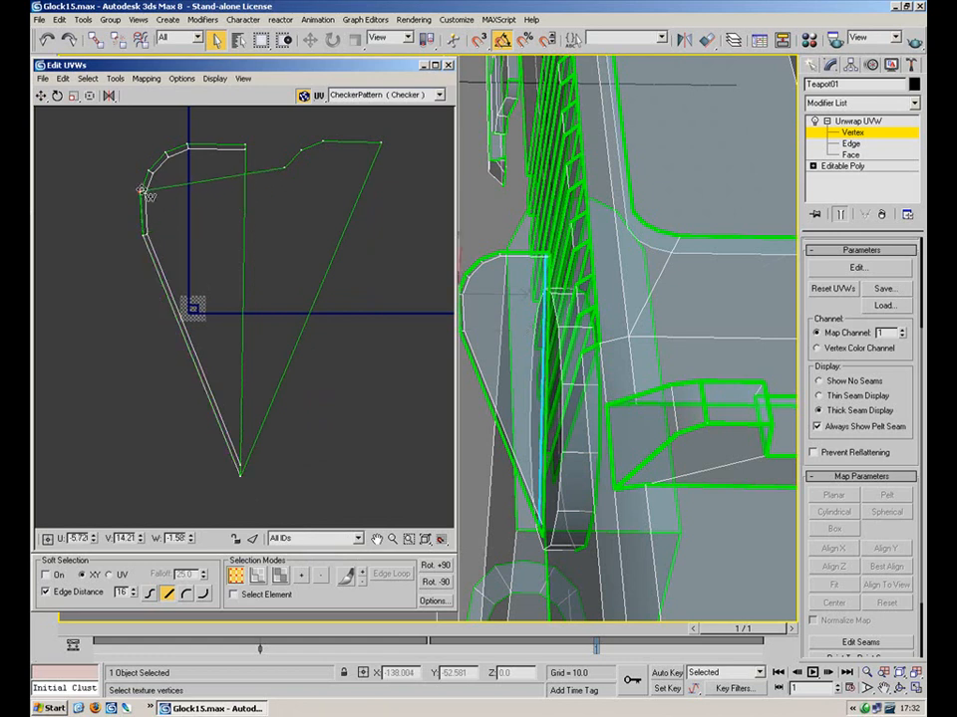
pyautogui.moveTo(286, 164); pyautogui.dragTo(151, 172)
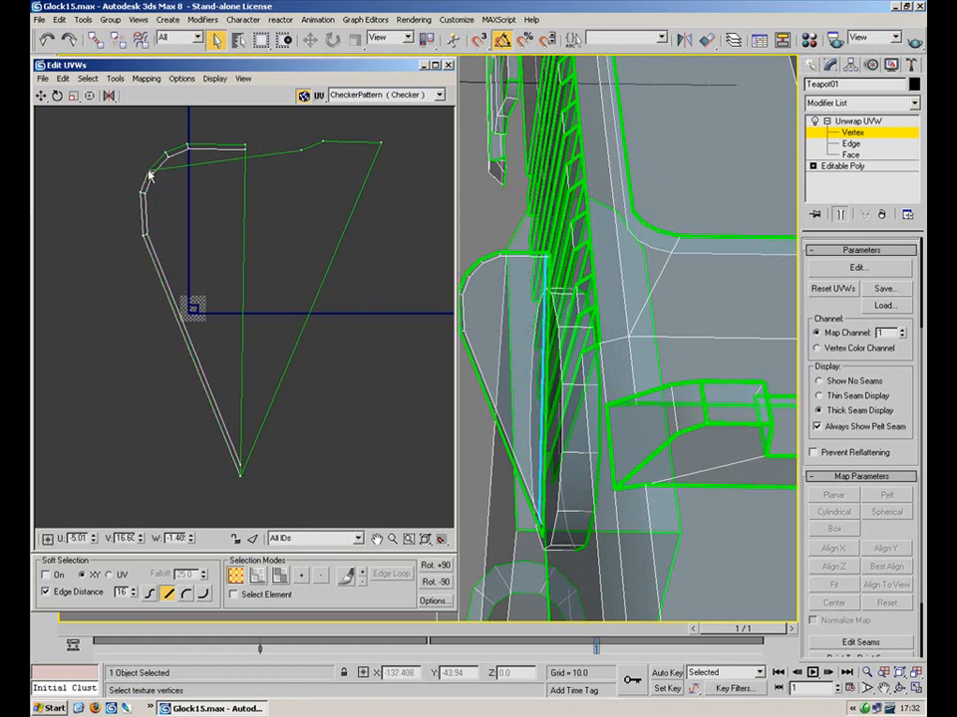
pyautogui.moveTo(300, 151); pyautogui.dragTo(166, 153)
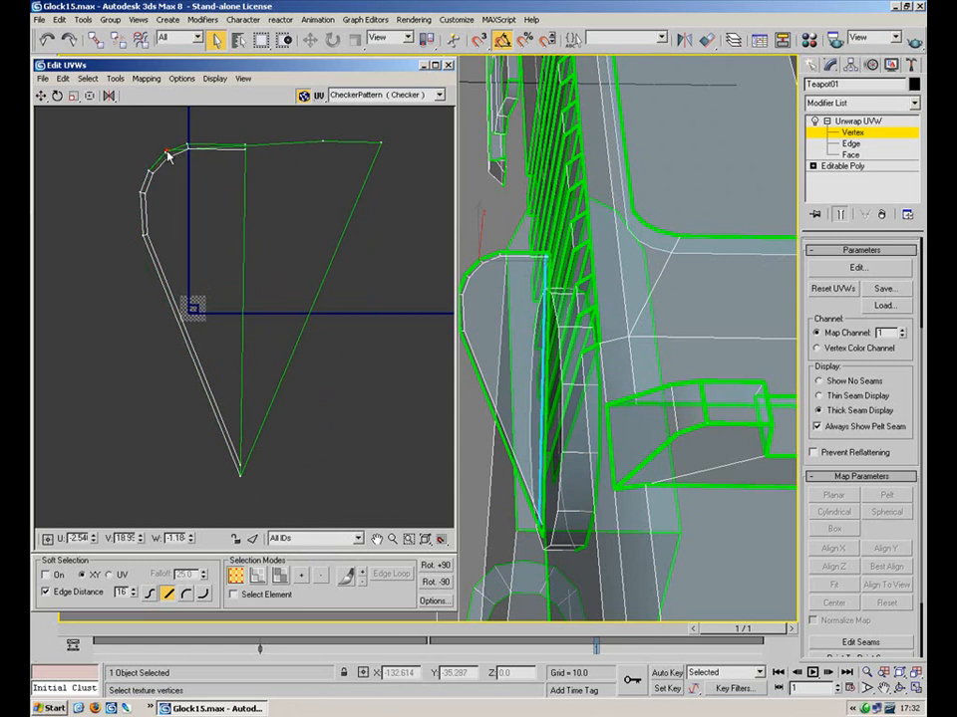
pyautogui.moveTo(324, 141); pyautogui.dragTo(187, 147)
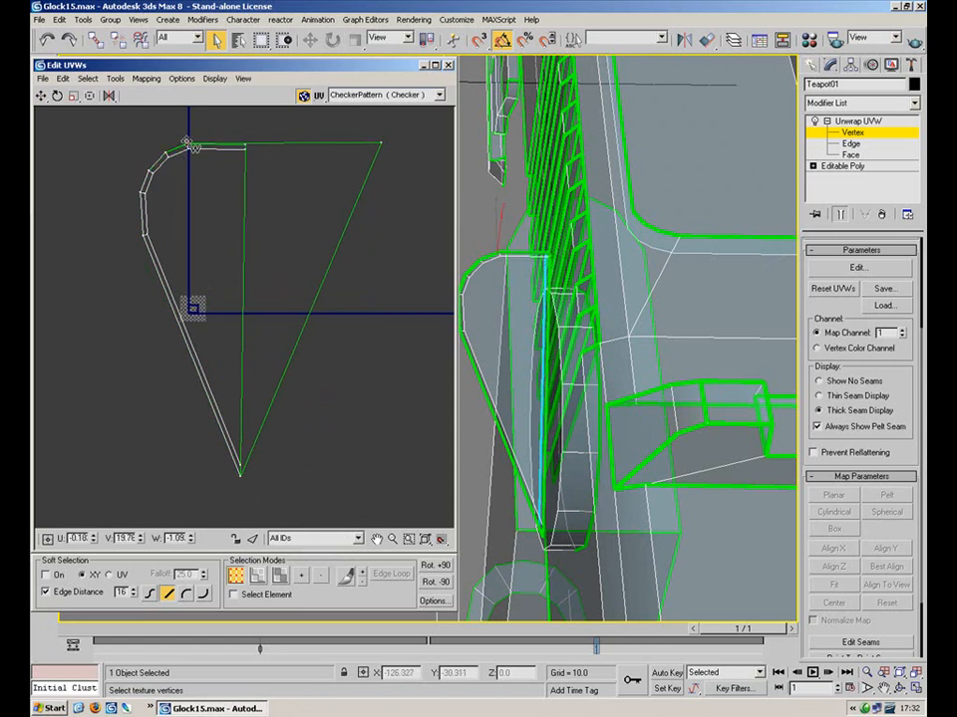
pyautogui.moveTo(380, 144); pyautogui.dragTo(245, 145)
# Scale the inner edge's top and bottom vertices horizontally to straighten the edge
pyautogui.moveTo(211, 465); pyautogui.dragTo(211, 465)
pyautogui.click(75, 96)
pyautogui.moveTo(266, 434); pyautogui.dragTo(221, 492)
pyautogui.keyDown('ctrl'); pyautogui.moveTo(253, 127); pyautogui.dragTo(240, 195); pyautogui.keyUp('ctrl')
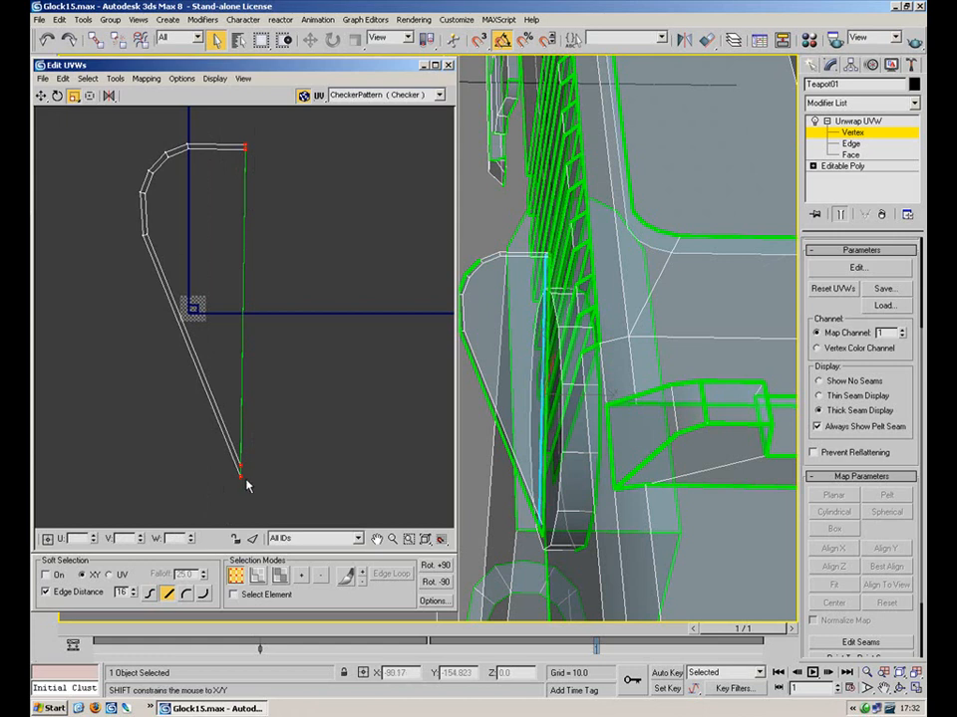
pyautogui.keyDown('shift'); pyautogui.moveTo(240, 468); pyautogui.dragTo(610, 427); pyautogui.keyUp('shift')
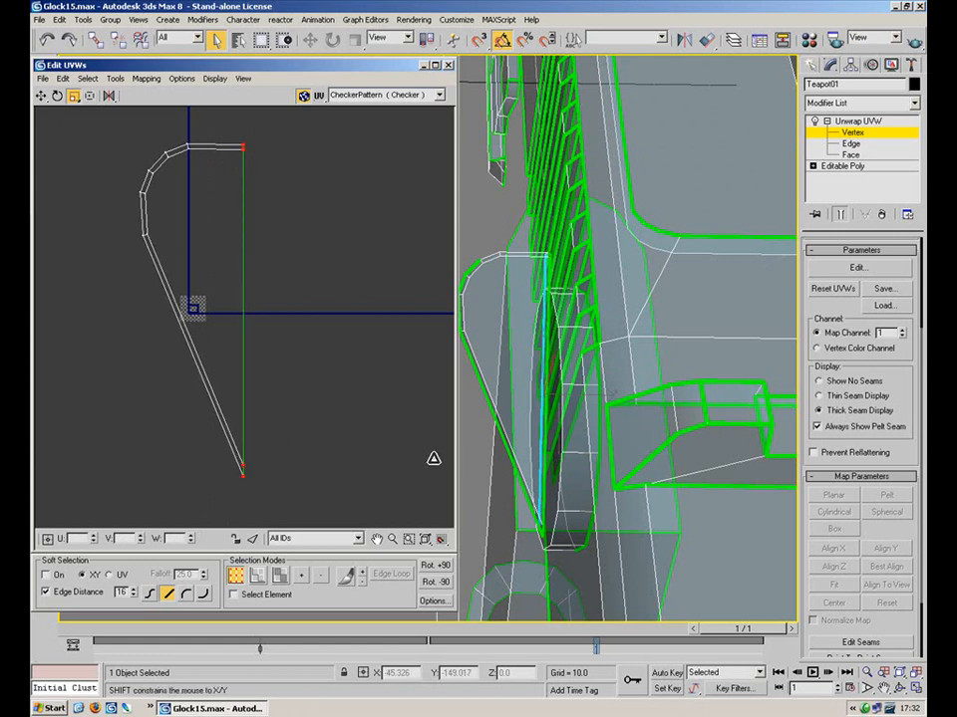
pyautogui.moveTo(270, 136); pyautogui.dragTo(91, 536)
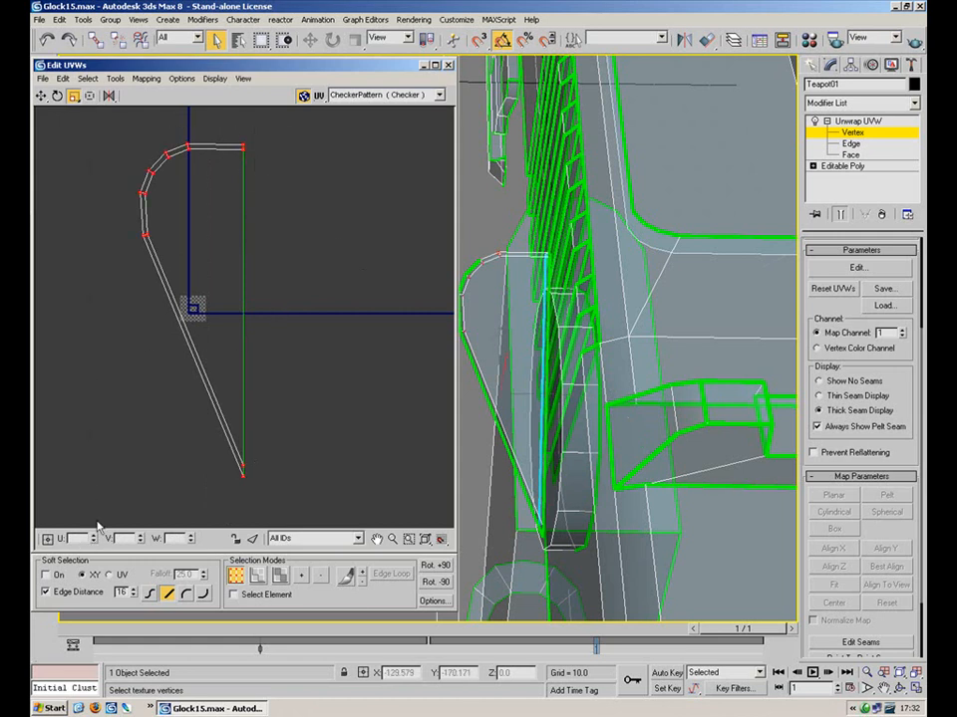
# Select the lever's long face and its curved outer faces in Face mode
pyautogui.click(847, 155)
pyautogui.keyDown('alt'); pyautogui.moveTo(534, 356); pyautogui.dragTo(578, 460, button='middle'); pyautogui.keyUp('alt')
pyautogui.click(581, 340)
pyautogui.keyDown('ctrl'); pyautogui.click(538, 300); pyautogui.keyUp('ctrl')
pyautogui.keyDown('ctrl'); pyautogui.click(547, 301); pyautogui.keyUp('ctrl')
pyautogui.keyDown('ctrl'); pyautogui.click(535, 309); pyautogui.keyUp('ctrl')
pyautogui.keyDown('ctrl'); pyautogui.click(521, 284); pyautogui.keyUp('ctrl')
pyautogui.keyDown('alt'); pyautogui.moveTo(523, 283); pyautogui.dragTo(573, 359, button='middle'); pyautogui.keyUp('alt')
# Planar-map the selected faces aligned to X and move the strip below the other UVs
pyautogui.click(834, 496)
pyautogui.click(839, 551)
pyautogui.click(837, 564)
pyautogui.click(837, 551)
pyautogui.moveTo(835, 557); pyautogui.dragTo(835, 558)
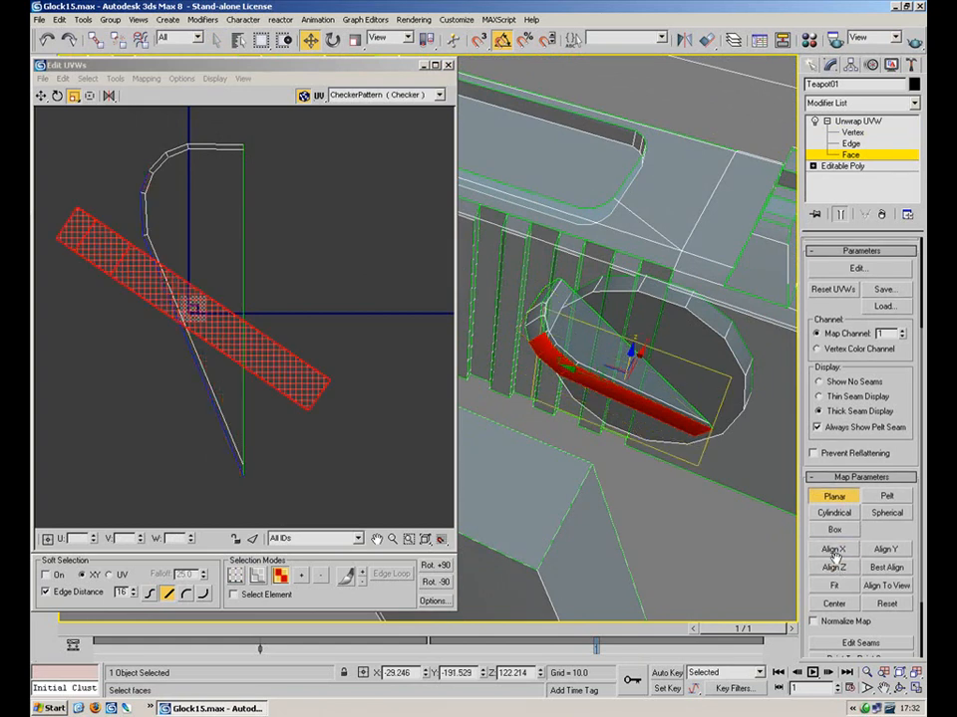
pyautogui.moveTo(310, 272); pyautogui.dragTo(322, 250, button='middle')
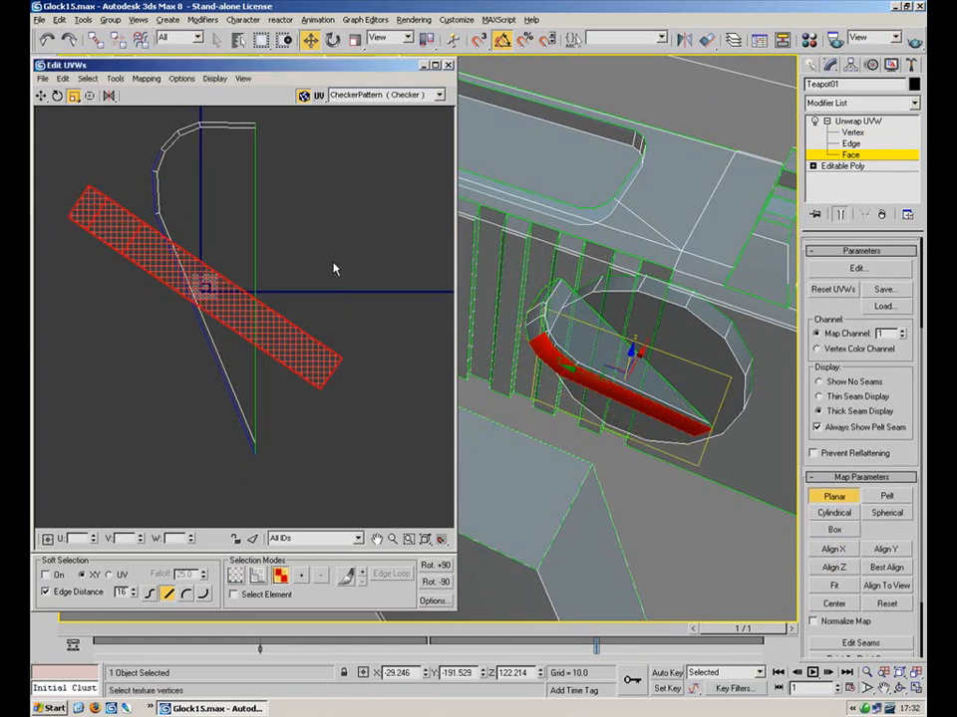
pyautogui.click(817, 499)
pyautogui.moveTo(228, 327); pyautogui.dragTo(210, 512)
pyautogui.hotkey('ctrl', 'z')
pyautogui.click(41, 98)
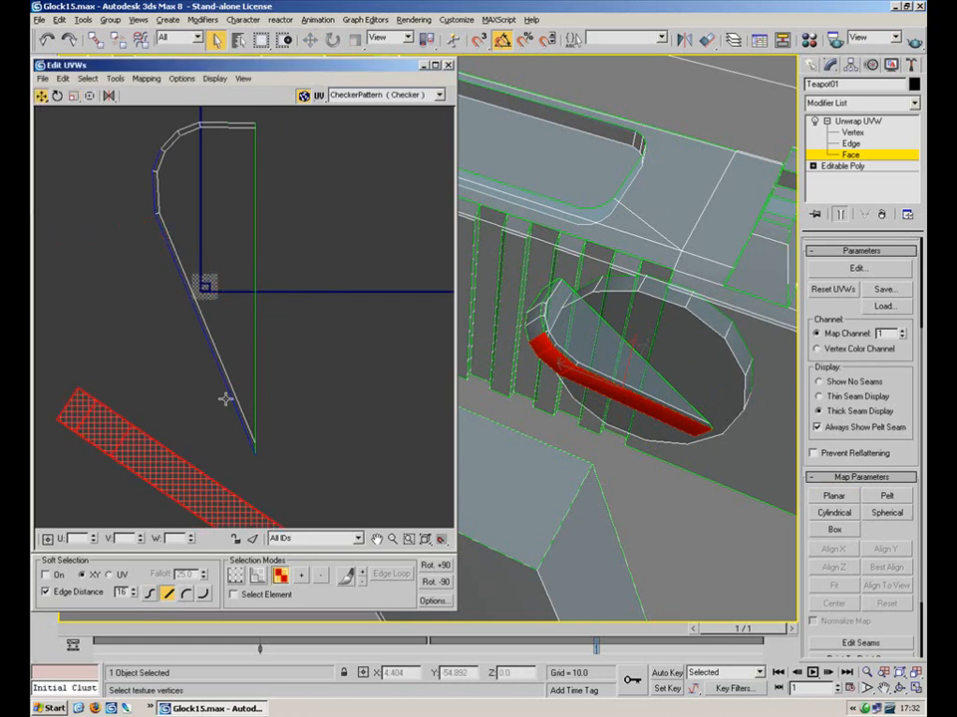
pyautogui.moveTo(237, 320); pyautogui.dragTo(262, 240, button='middle')
# Rotate the whole lever strip so it lies horizontally
pyautogui.click(251, 424)
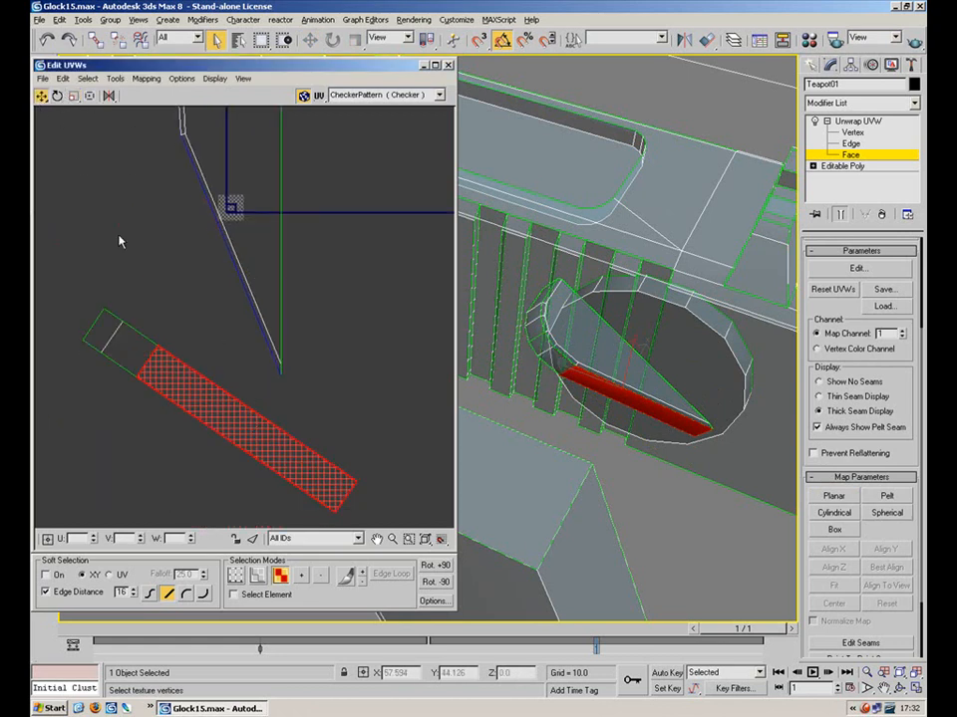
pyautogui.keyDown('ctrl'); pyautogui.moveTo(142, 344); pyautogui.dragTo(57, 232); pyautogui.keyUp('ctrl')
pyautogui.click(60, 97)
pyautogui.moveTo(247, 436); pyautogui.dragTo(233, 478)
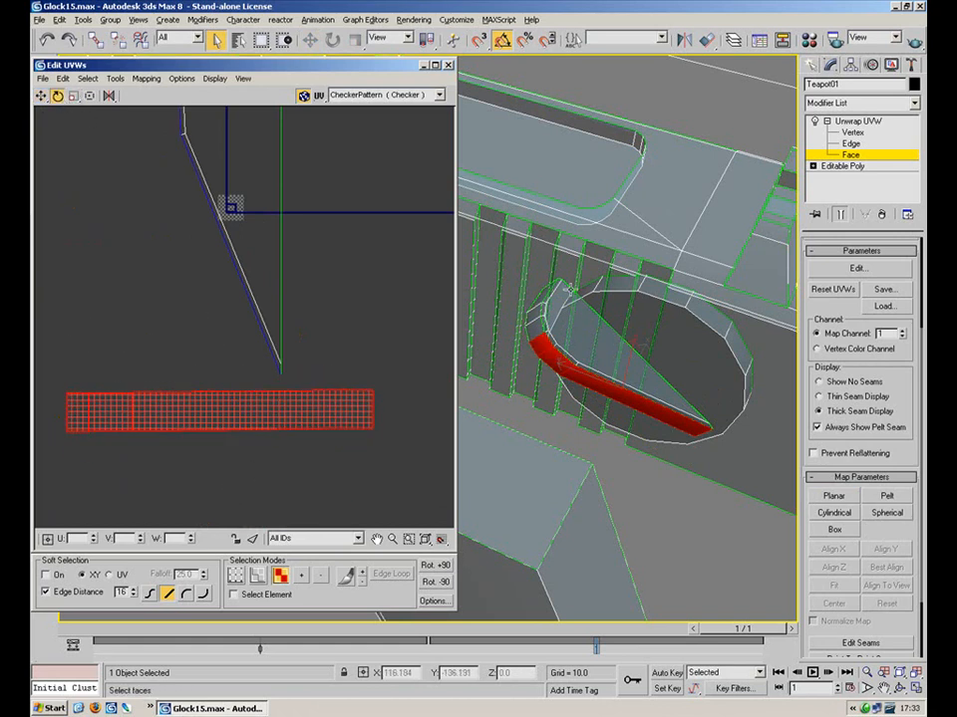
# Planar-map the lever's two curved end faces aligned to Y, moved clear of other UVs
pyautogui.keyDown('alt'); pyautogui.moveTo(559, 298); pyautogui.dragTo(592, 284, button='middle'); pyautogui.keyUp('alt')
pyautogui.click(549, 312)
pyautogui.keyDown('ctrl'); pyautogui.click(550, 278); pyautogui.keyUp('ctrl')
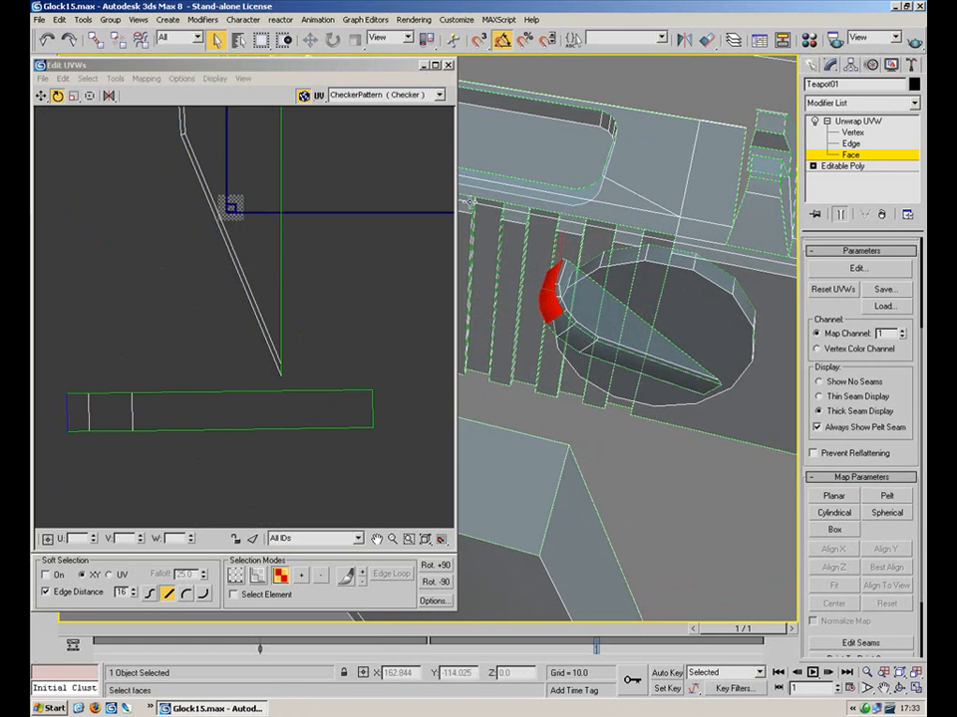
pyautogui.click(834, 496)
pyautogui.click(846, 549)
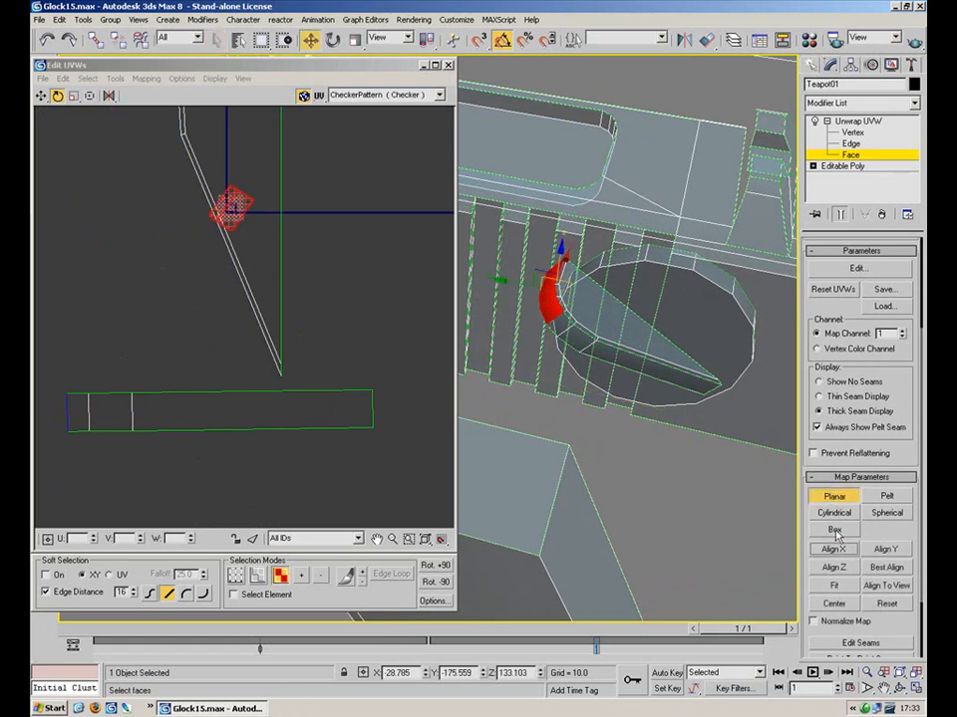
pyautogui.click(886, 551)
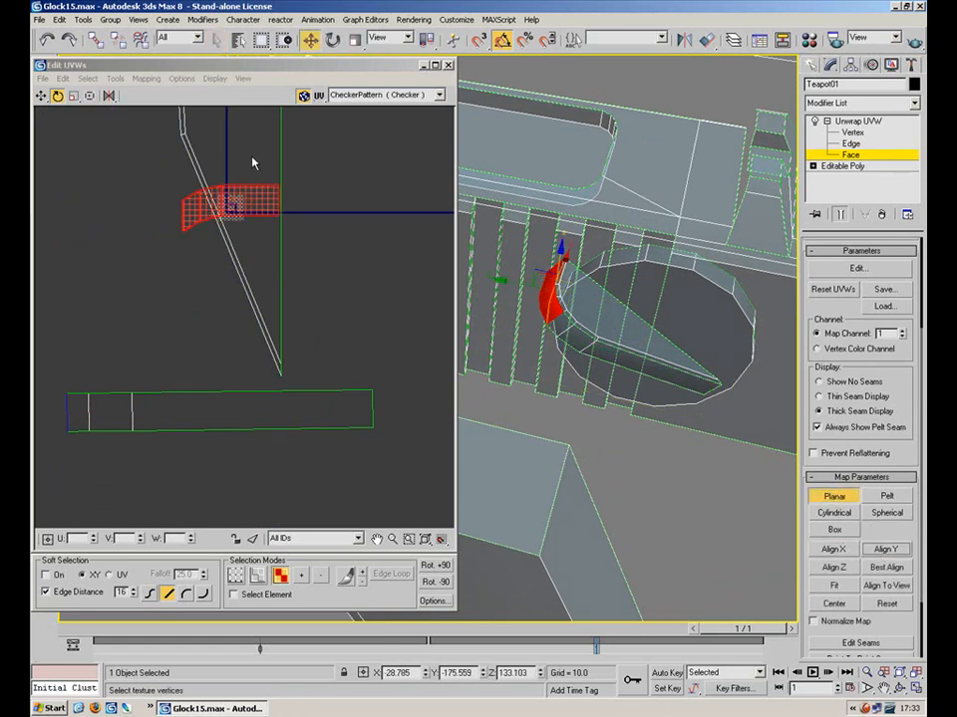
pyautogui.click(42, 97)
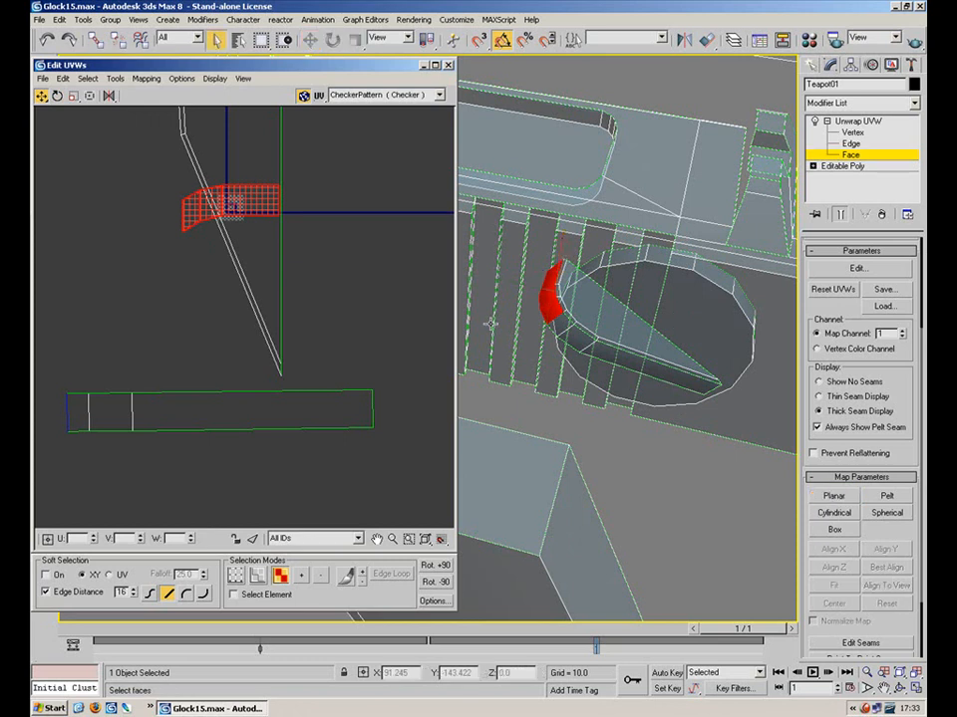
pyautogui.moveTo(212, 229); pyautogui.dragTo(93, 323)
pyautogui.click(140, 311)
# Mirror the end piece horizontally and move it next to the strip's left end
pyautogui.moveTo(141, 313); pyautogui.dragTo(204, 315, button='middle')
pyautogui.press('2')
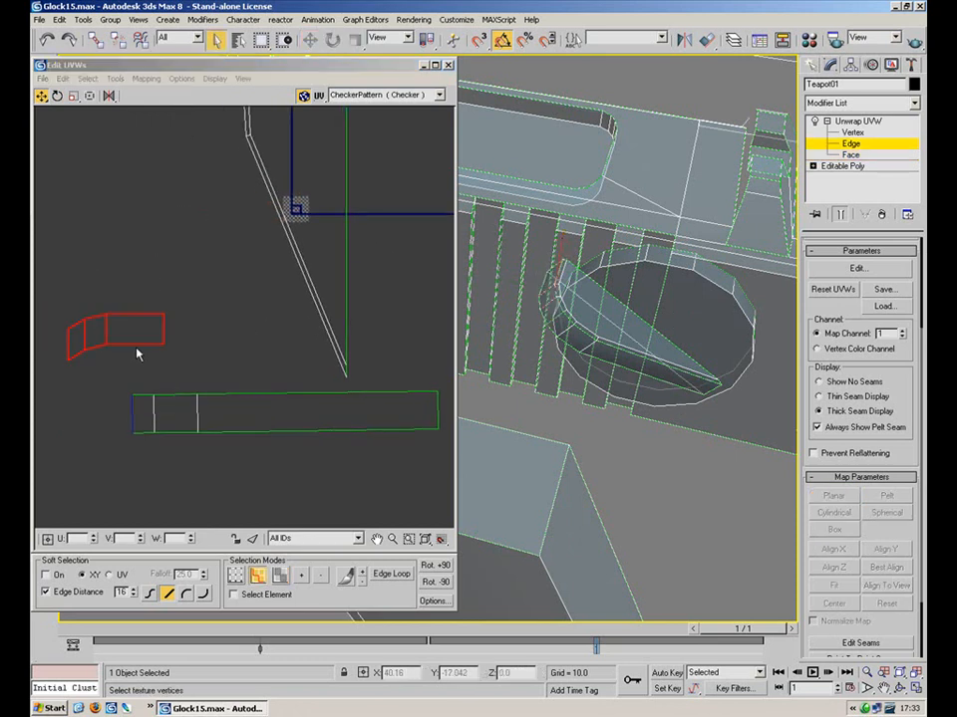
pyautogui.click(70, 345)
pyautogui.moveTo(36, 366); pyautogui.dragTo(36, 366)
pyautogui.click(109, 97)
pyautogui.click(161, 343)
pyautogui.press('2')
pyautogui.click(145, 345)
pyautogui.press('1')
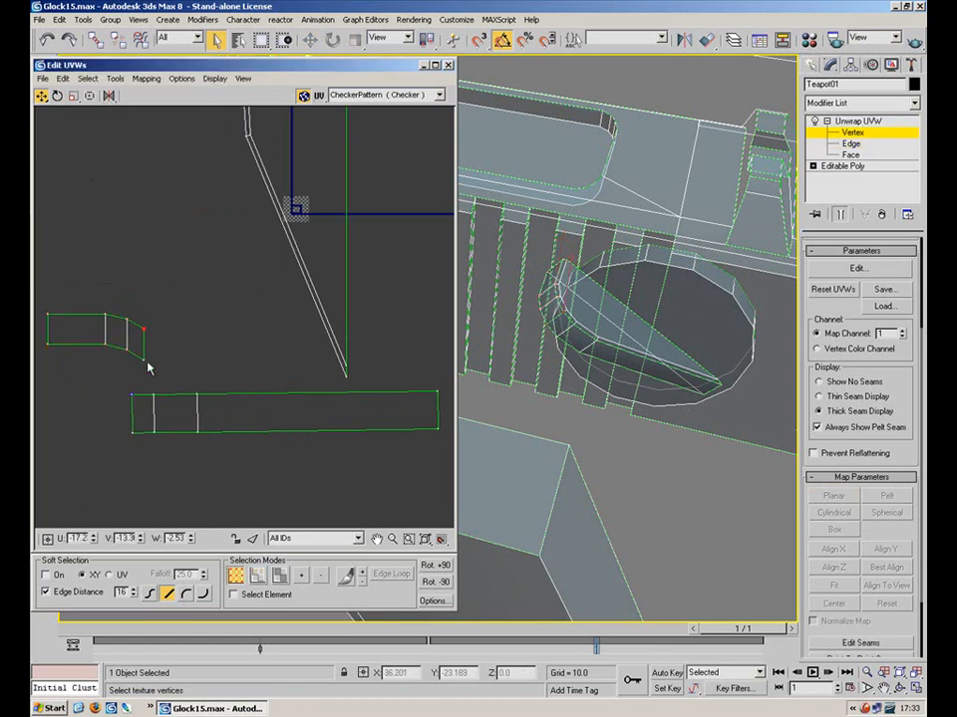
pyautogui.moveTo(37, 377); pyautogui.dragTo(37, 375)
pyautogui.moveTo(127, 349); pyautogui.dragTo(77, 399)
# Stitch the end piece onto the strip with cluster rescaling off and bias 0.0
pyautogui.press('2')
pyautogui.click(134, 426)
pyautogui.click(114, 79)
pyautogui.click(147, 211)
pyautogui.click(80, 74)
pyautogui.rightClick(108, 92)
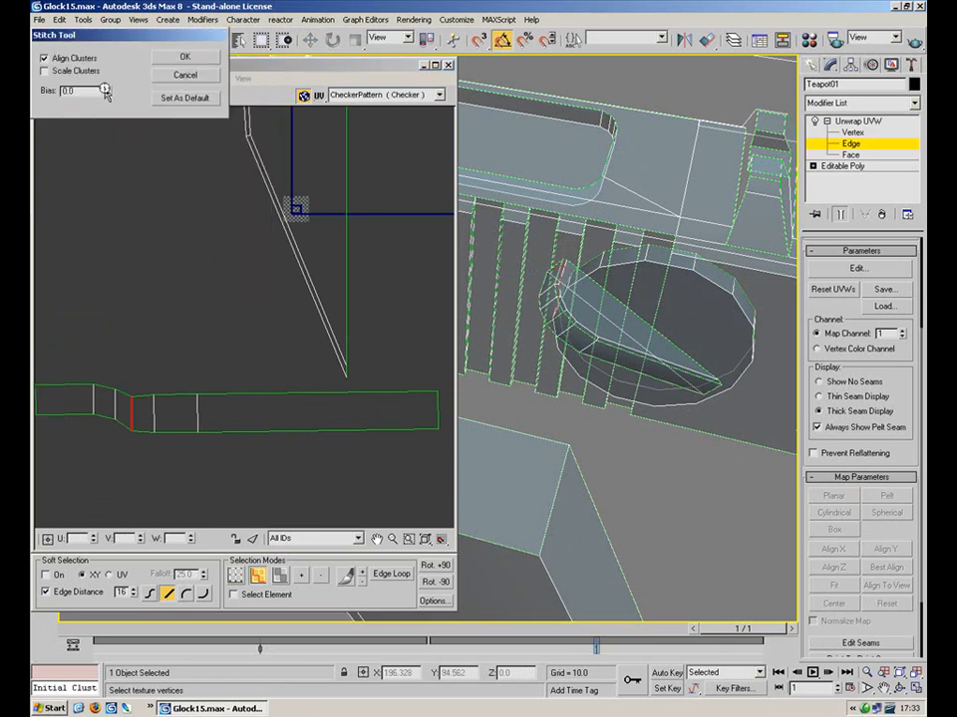
pyautogui.click(187, 77)
pyautogui.press('1')
pyautogui.scroll(-3, 244, 368)
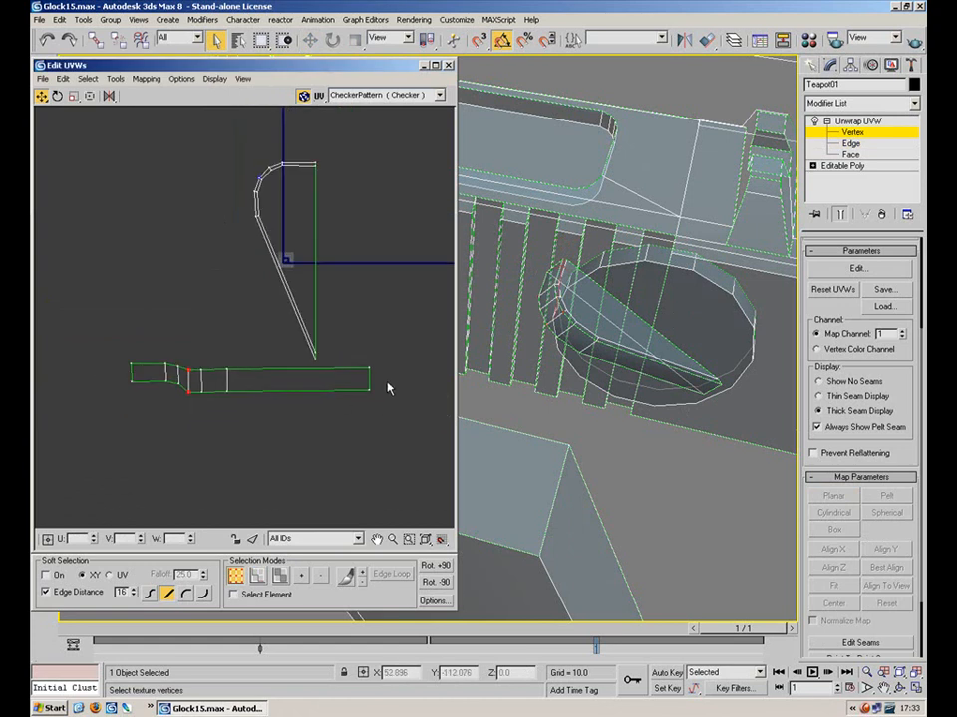
pyautogui.moveTo(108, 378); pyautogui.dragTo(153, 395)
# Scale the strip's top row flat and straighten its first three vertex columns
pyautogui.click(74, 95)
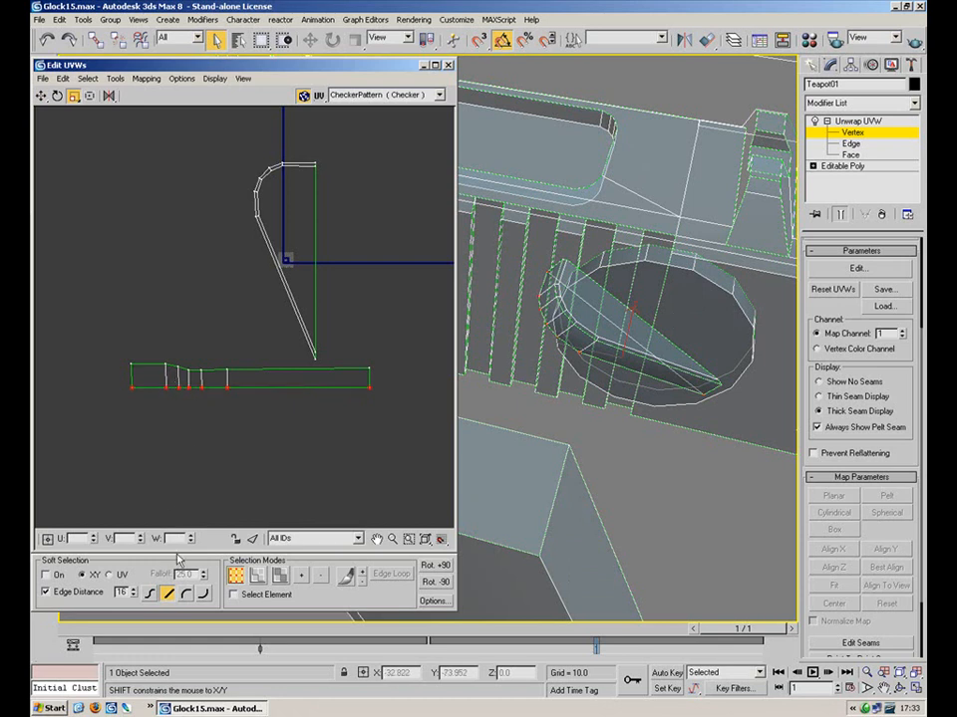
pyautogui.moveTo(312, 389); pyautogui.dragTo(50, 380)
pyautogui.keyDown('shift'); pyautogui.moveTo(228, 370); pyautogui.dragTo(220, 502); pyautogui.keyUp('shift')
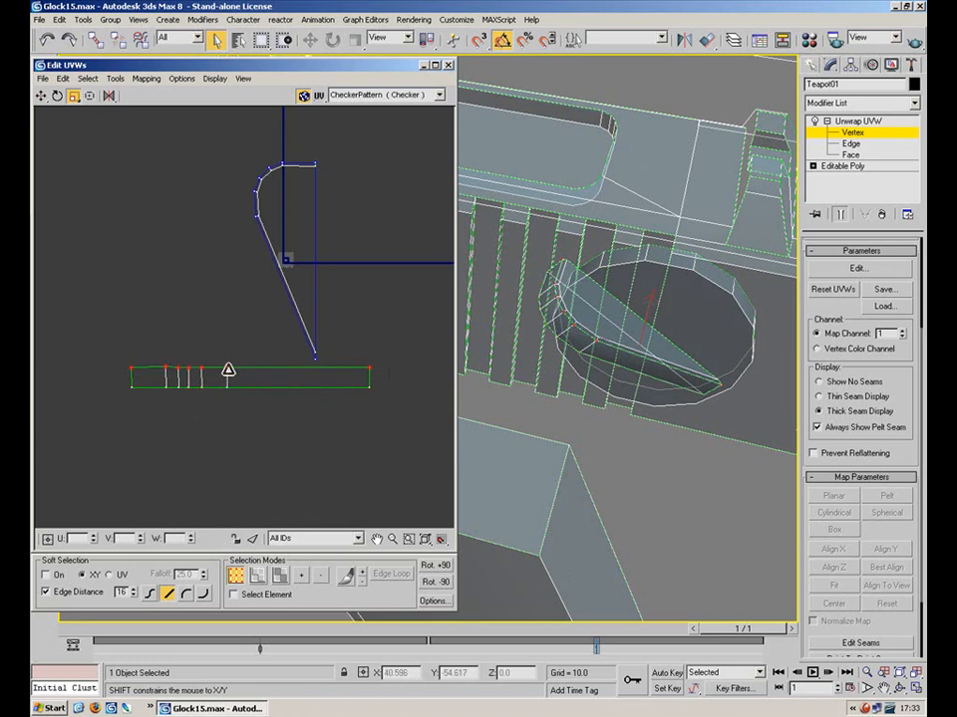
pyautogui.moveTo(119, 400); pyautogui.dragTo(450, 377)
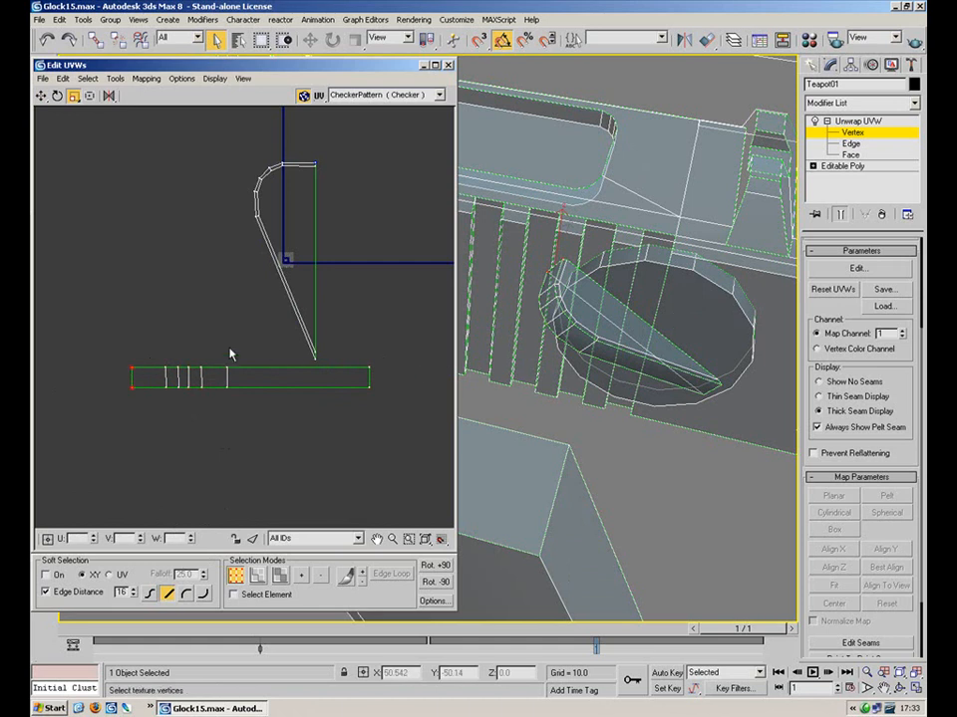
pyautogui.moveTo(153, 423); pyautogui.dragTo(154, 419)
pyautogui.moveTo(178, 356); pyautogui.dragTo(171, 403)
pyautogui.moveTo(179, 352); pyautogui.dragTo(200, 379)
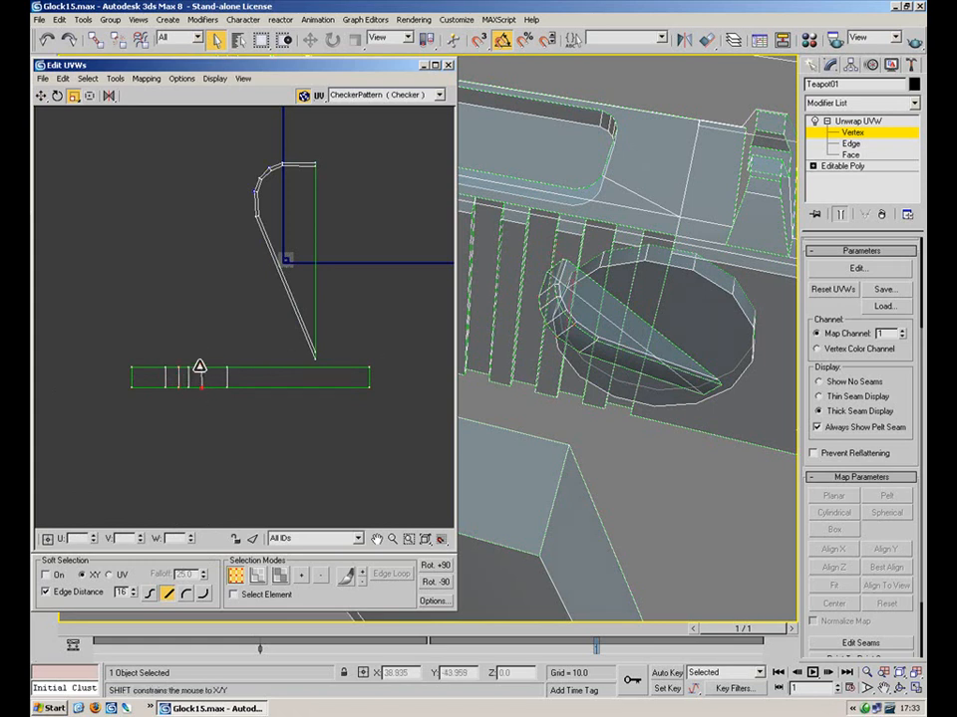
# Rotate the teardrop shell 90° clockwise so it lies horizontally above the strip
pyautogui.moveTo(255, 329); pyautogui.dragTo(221, 368)
pyautogui.click(58, 97)
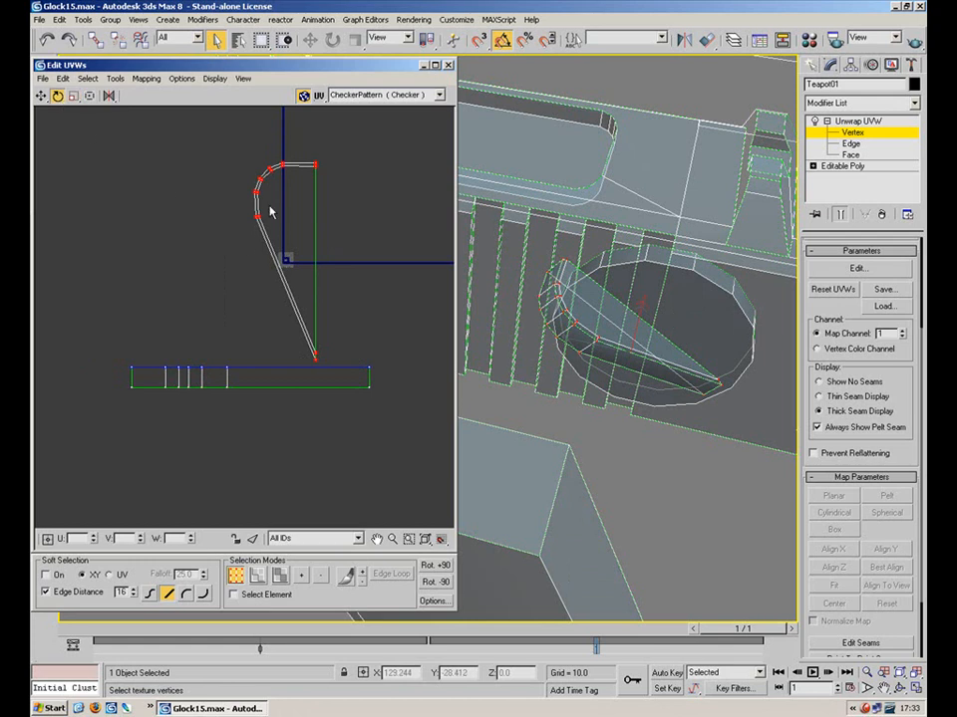
pyautogui.moveTo(316, 166); pyautogui.dragTo(282, 289)
pyautogui.click(41, 97)
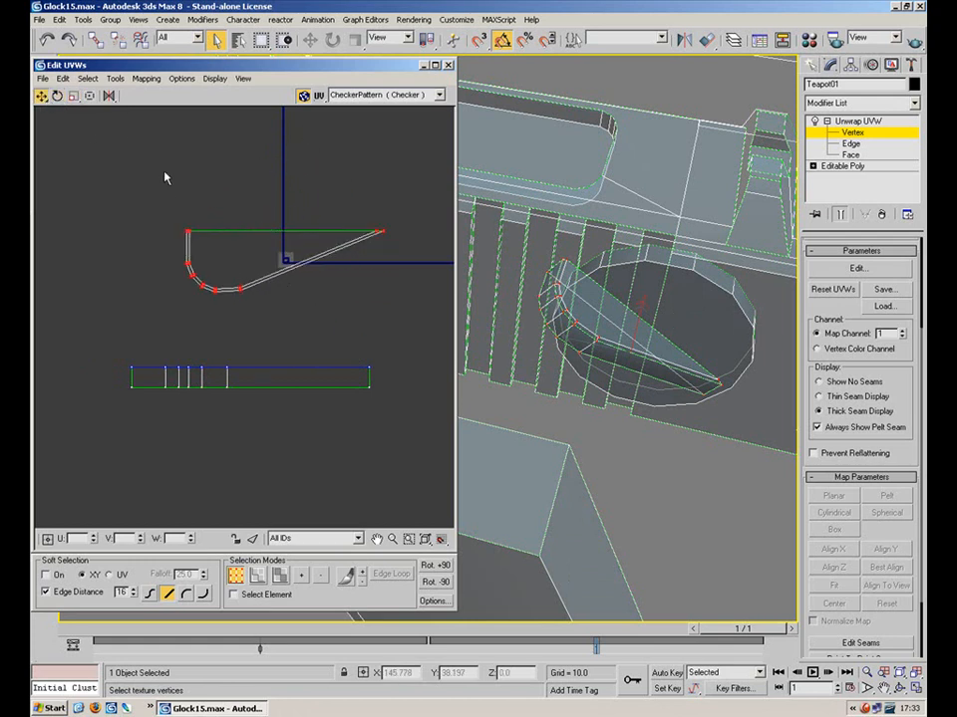
# Move the teardrop shell down-left and nudge two vertex columns slightly left
pyautogui.moveTo(186, 230); pyautogui.dragTo(175, 301)
pyautogui.click(143, 302)
pyautogui.moveTo(169, 360); pyautogui.dragTo(175, 317, button='middle')
pyautogui.scroll(3, 181, 323)
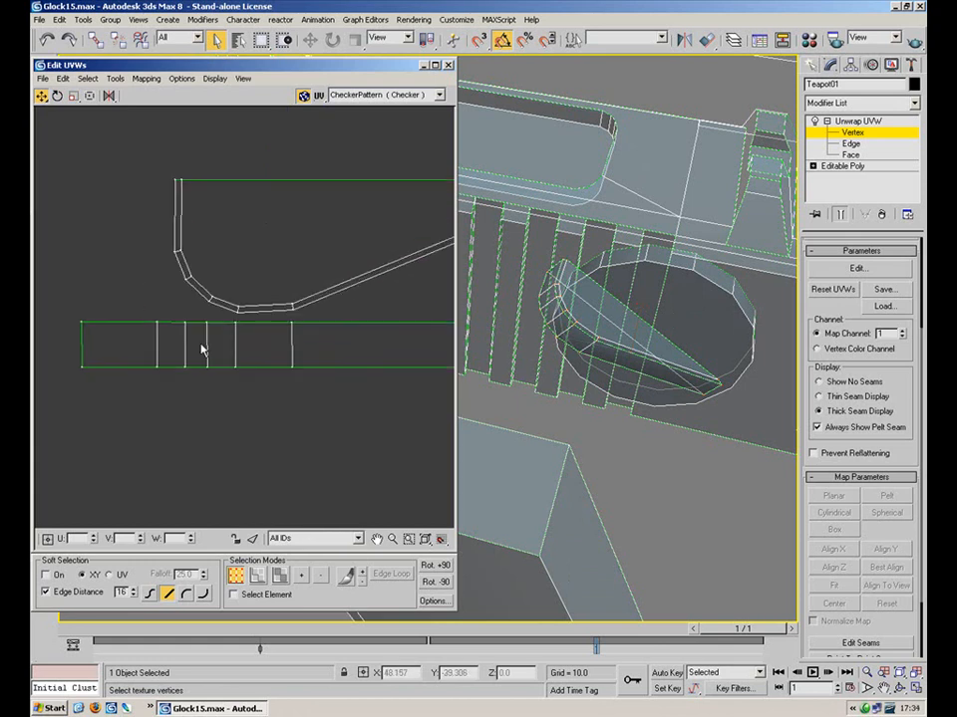
pyautogui.moveTo(150, 391); pyautogui.dragTo(167, 367)
pyautogui.moveTo(176, 308); pyautogui.dragTo(162, 376)
pyautogui.moveTo(211, 342); pyautogui.dragTo(202, 375)
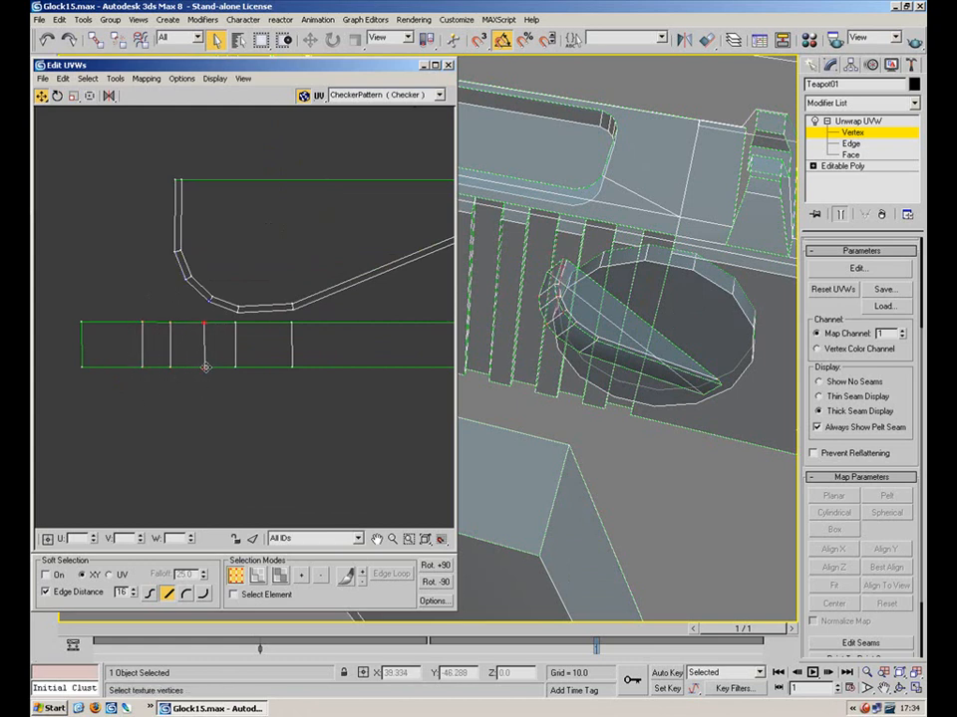
pyautogui.moveTo(144, 369); pyautogui.dragTo(136, 372)
pyautogui.click(192, 416)
# Select the small UV clusters around the small circle and switch to the Scale tool
pyautogui.click(857, 120)
pyautogui.click(290, 405)
pyautogui.moveTo(267, 273); pyautogui.dragTo(215, 297, button='middle')
pyautogui.scroll(-4, 215, 296)
pyautogui.moveTo(67, 421); pyautogui.dragTo(70, 419)
pyautogui.scroll(-5, 279, 279)
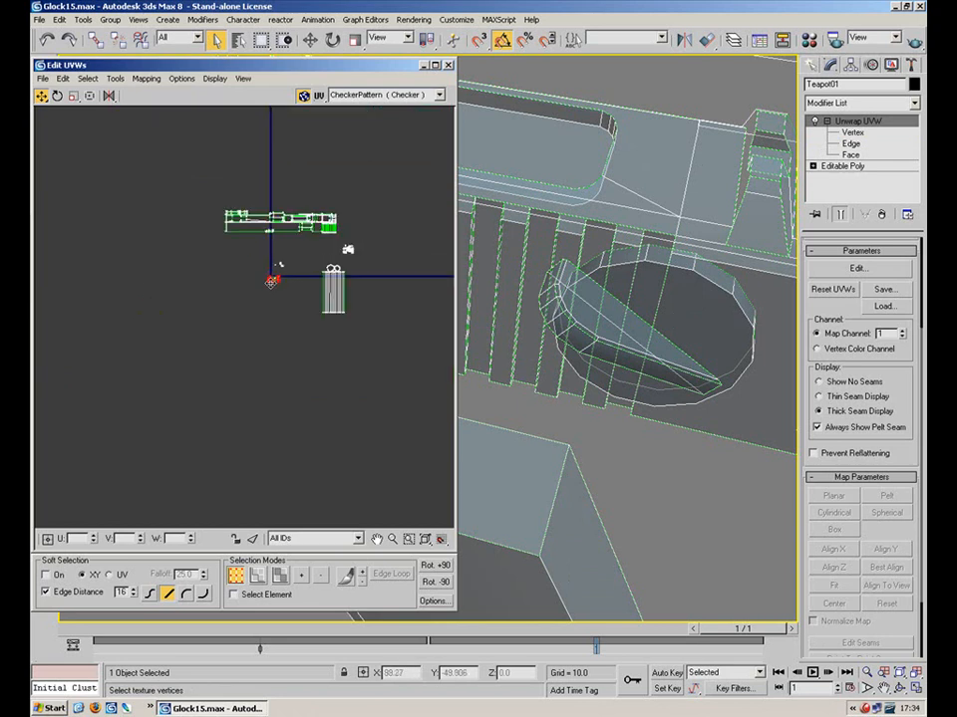
pyautogui.scroll(4, 319, 261)
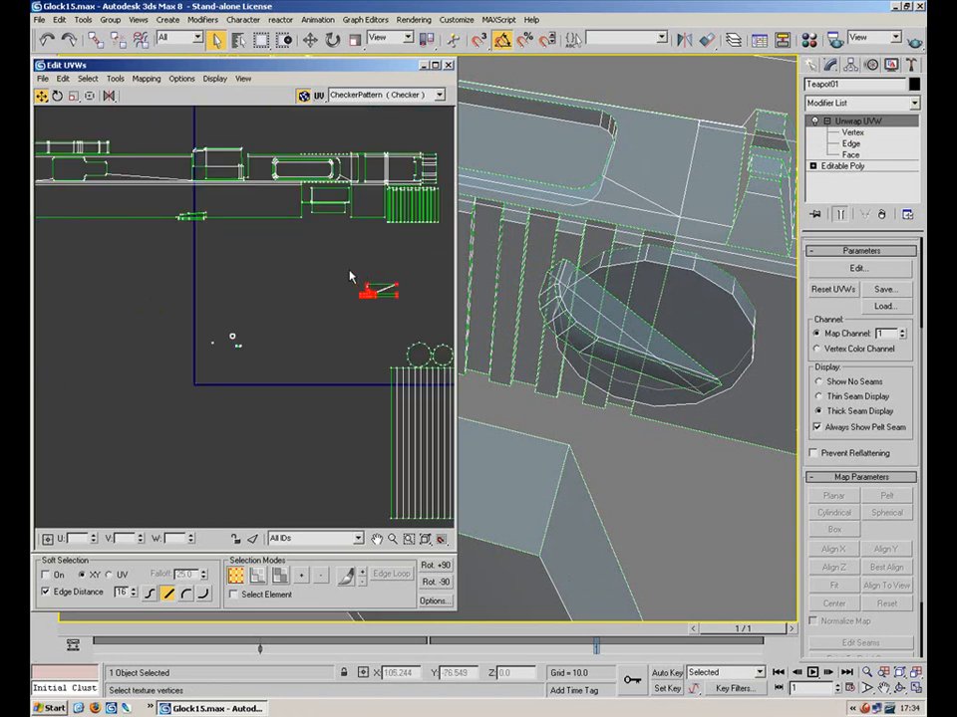
pyautogui.moveTo(219, 360); pyautogui.dragTo(208, 364)
pyautogui.scroll(6, 238, 349)
pyautogui.click(203, 254)
pyautogui.moveTo(191, 270); pyautogui.dragTo(263, 239)
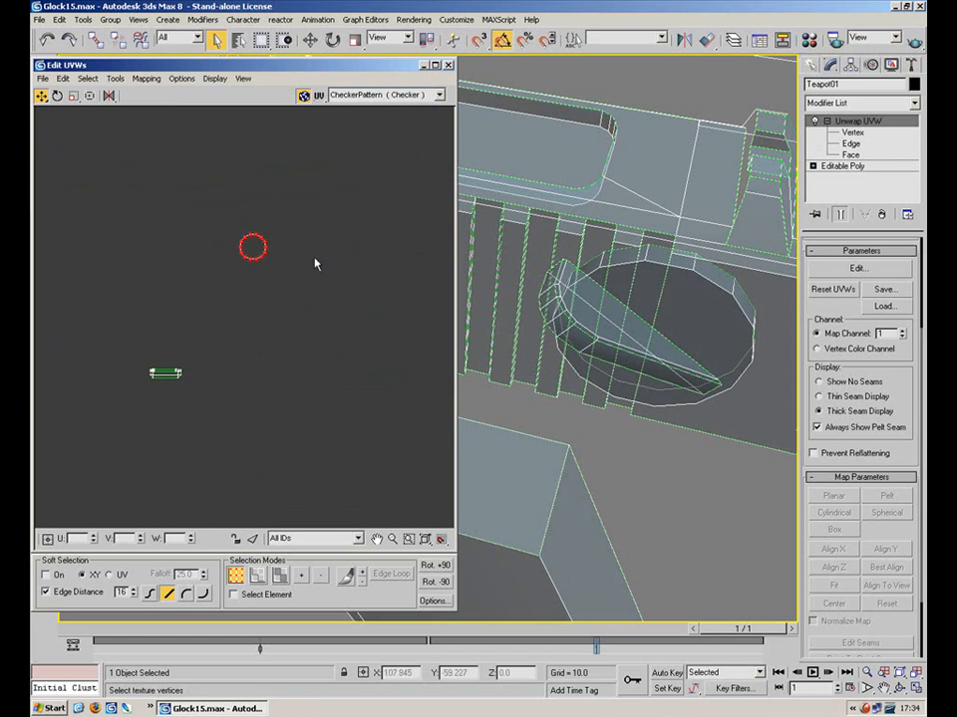
pyautogui.click(75, 97)
pyautogui.scroll(8, 265, 249)
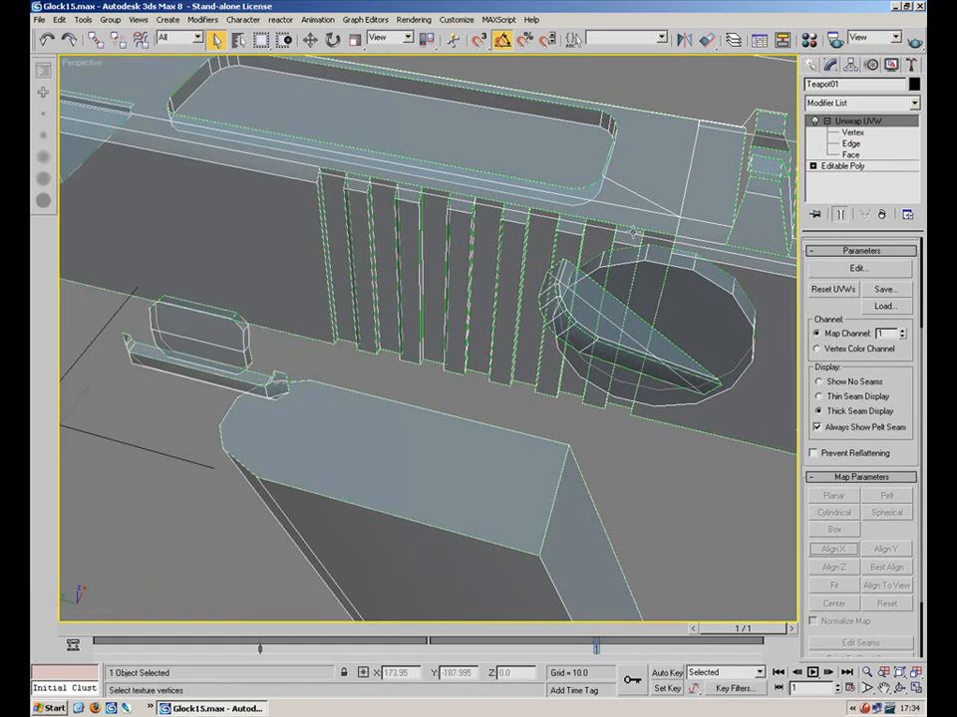
# At Face level in Edit UVWs, shrink the selected UV faces evenly
pyautogui.click(849, 155)
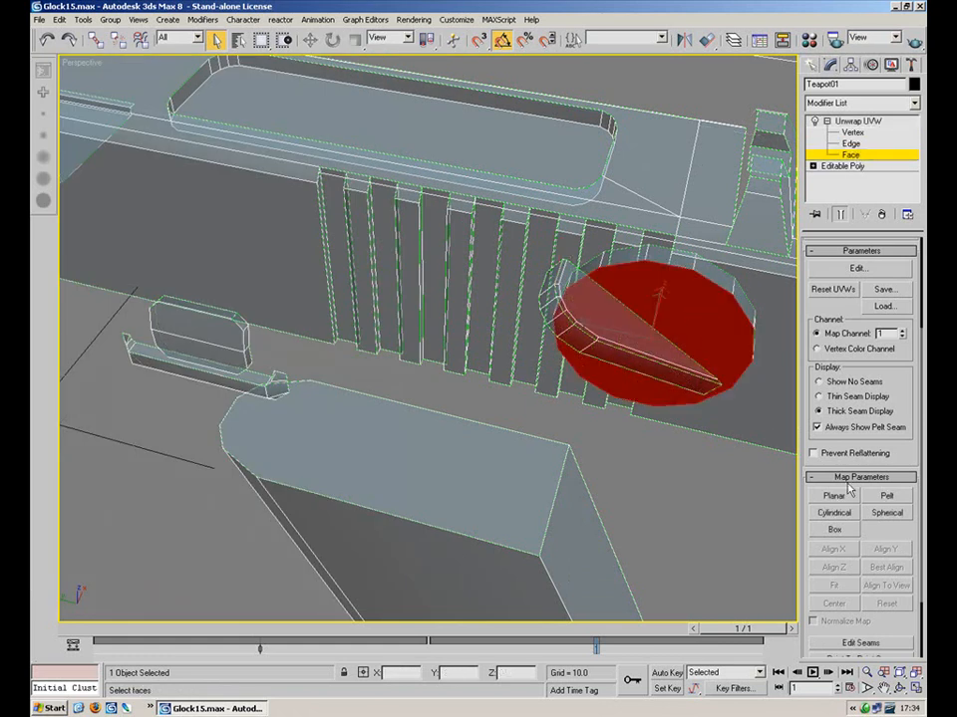
pyautogui.click(859, 269)
pyautogui.scroll(5, 240, 249)
pyautogui.moveTo(249, 257); pyautogui.dragTo(246, 251)
pyautogui.click(357, 296)
# Select the full ring of rim faces around the round part
pyautogui.click(331, 237)
pyautogui.click(328, 271)
pyautogui.click(274, 321)
pyautogui.click(270, 332)
pyautogui.keyDown('ctrl'); pyautogui.click(237, 340); pyautogui.keyUp('ctrl')
pyautogui.keyDown('ctrl'); pyautogui.click(197, 331); pyautogui.keyUp('ctrl')
pyautogui.keyDown('ctrl'); pyautogui.click(167, 308); pyautogui.keyUp('ctrl')
pyautogui.keyDown('ctrl'); pyautogui.click(148, 269); pyautogui.keyUp('ctrl')
pyautogui.keyDown('ctrl'); pyautogui.click(150, 227); pyautogui.keyUp('ctrl')
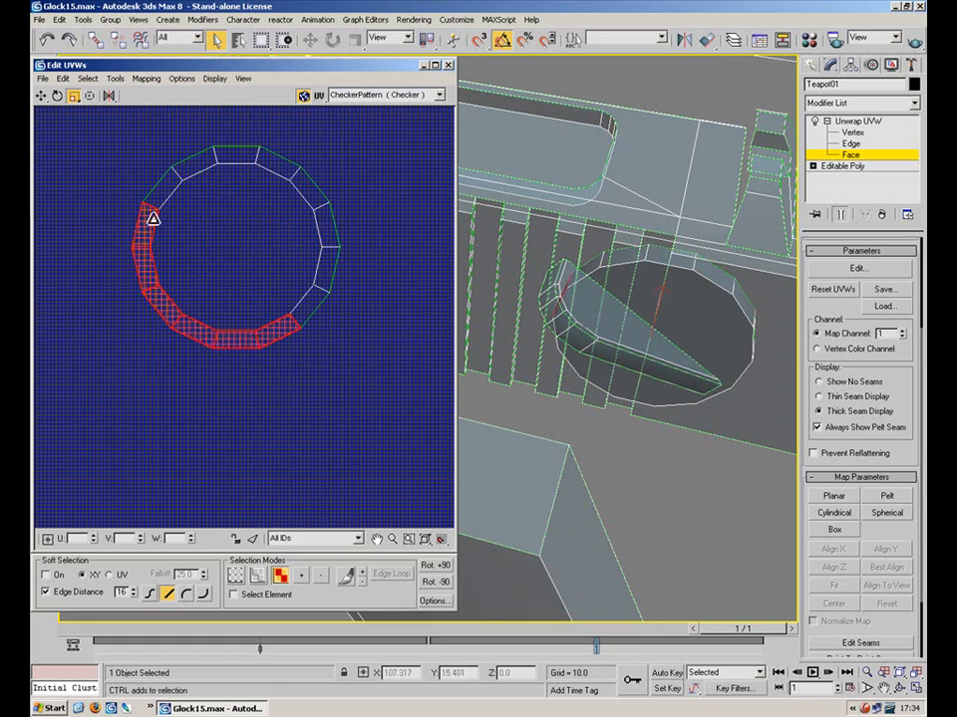
pyautogui.keyDown('ctrl'); pyautogui.click(166, 186); pyautogui.keyUp('ctrl')
pyautogui.keyDown('ctrl'); pyautogui.click(199, 164); pyautogui.keyUp('ctrl')
pyautogui.keyDown('ctrl'); pyautogui.click(235, 155); pyautogui.keyUp('ctrl')
pyautogui.keyDown('ctrl'); pyautogui.click(287, 166); pyautogui.keyUp('ctrl')
pyautogui.keyDown('ctrl'); pyautogui.click(310, 187); pyautogui.keyUp('ctrl')
pyautogui.keyDown('ctrl'); pyautogui.click(325, 228); pyautogui.keyUp('ctrl')
pyautogui.keyDown('ctrl'); pyautogui.click(326, 270); pyautogui.keyUp('ctrl')
pyautogui.keyDown('ctrl'); pyautogui.click(317, 299); pyautogui.keyUp('ctrl')
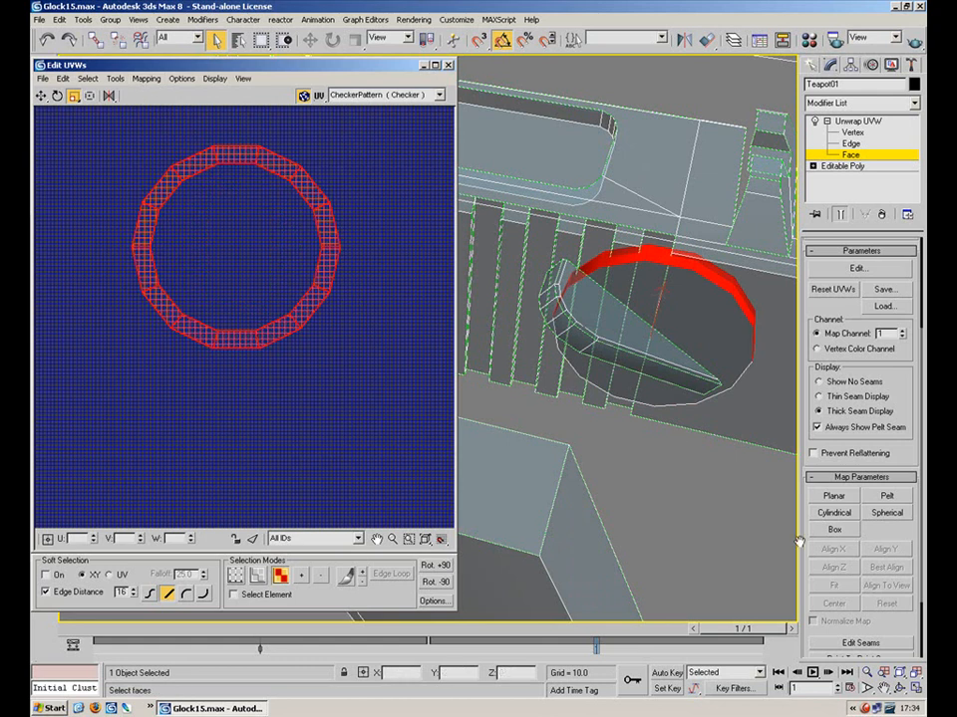
# Apply a Cylindrical projection aligned to X and rotate its gizmo to fit the rim
pyautogui.click(843, 514)
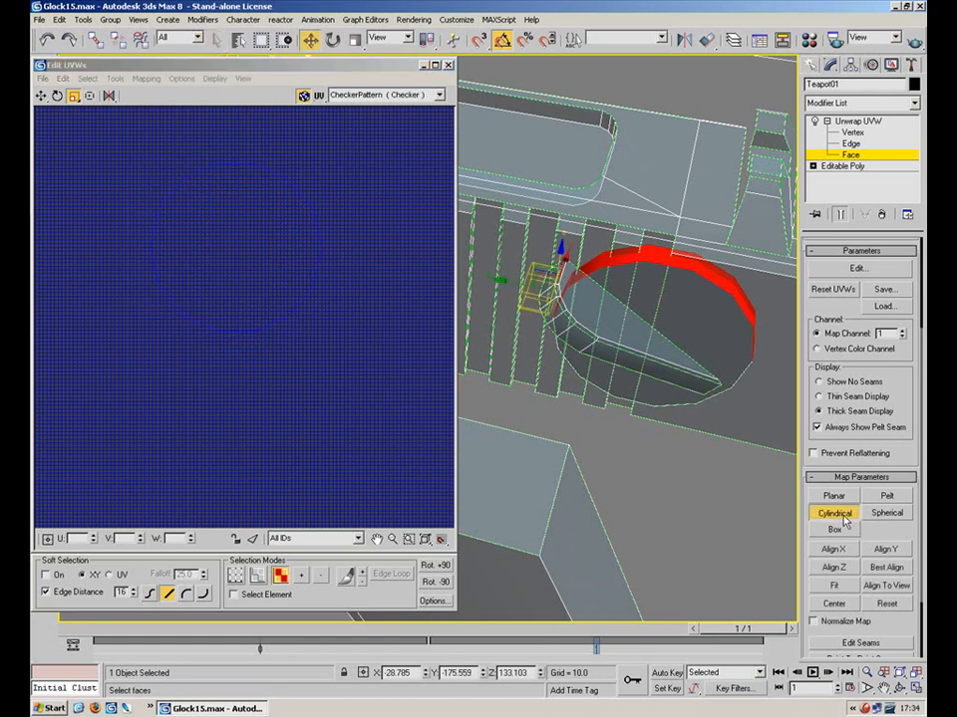
pyautogui.click(848, 567)
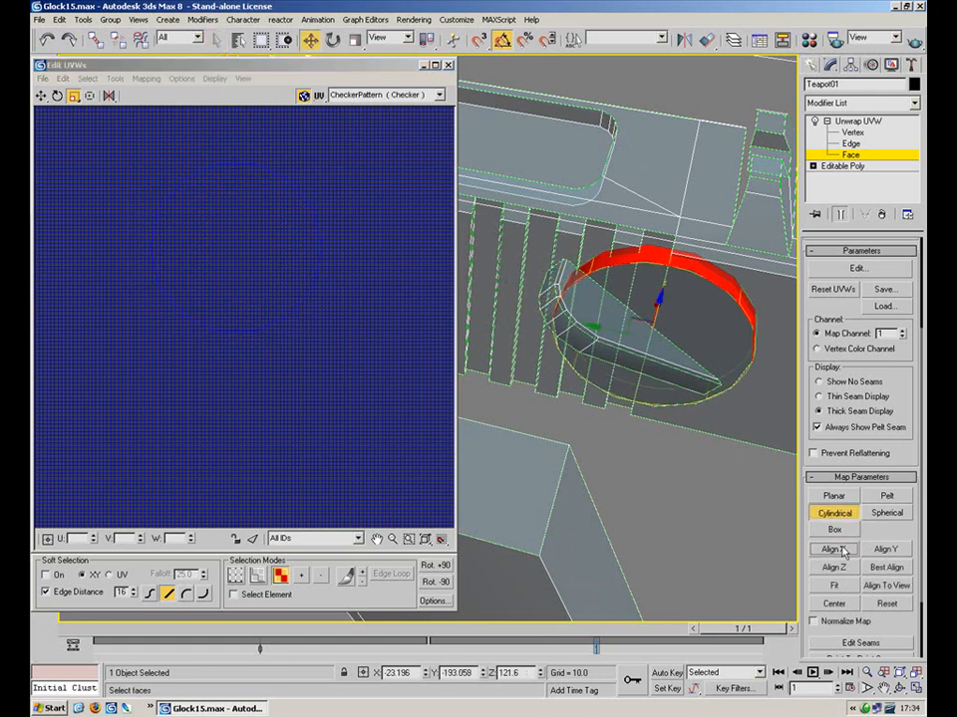
pyautogui.click(333, 41)
pyautogui.keyDown('alt'); pyautogui.moveTo(659, 337); pyautogui.dragTo(609, 179, button='middle'); pyautogui.keyUp('alt')
pyautogui.moveTo(660, 266); pyautogui.dragTo(113, 327)
pyautogui.moveTo(650, 267); pyautogui.dragTo(527, 308)
# Turn Cylindrical off and scale the unwrapped rim strip narrower horizontally
pyautogui.keyDown('alt'); pyautogui.moveTo(588, 293); pyautogui.dragTo(674, 347, button='middle'); pyautogui.keyUp('alt')
pyautogui.scroll(-10, 336, 343)
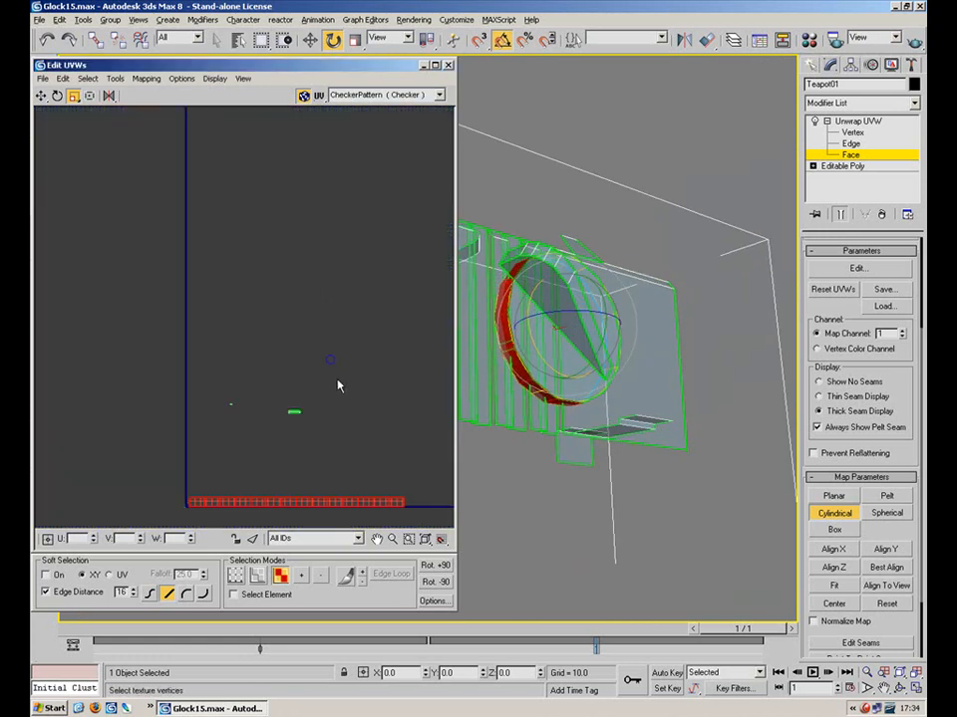
pyautogui.moveTo(335, 376); pyautogui.dragTo(327, 334, button='middle')
pyautogui.click(827, 512)
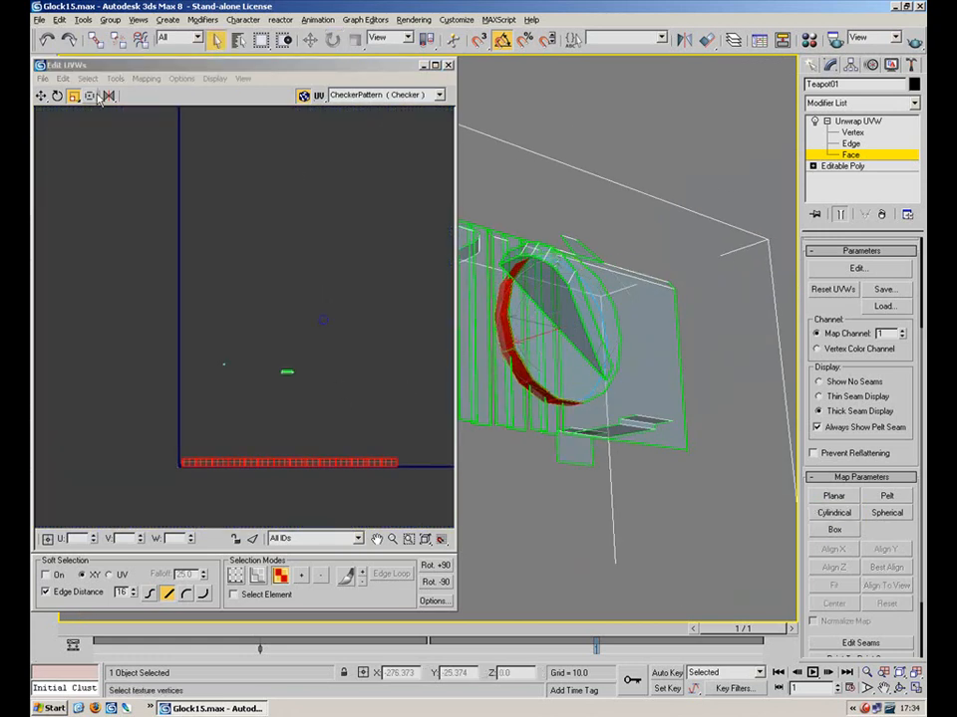
pyautogui.moveTo(330, 461); pyautogui.dragTo(180, 537)
pyautogui.click(41, 95)
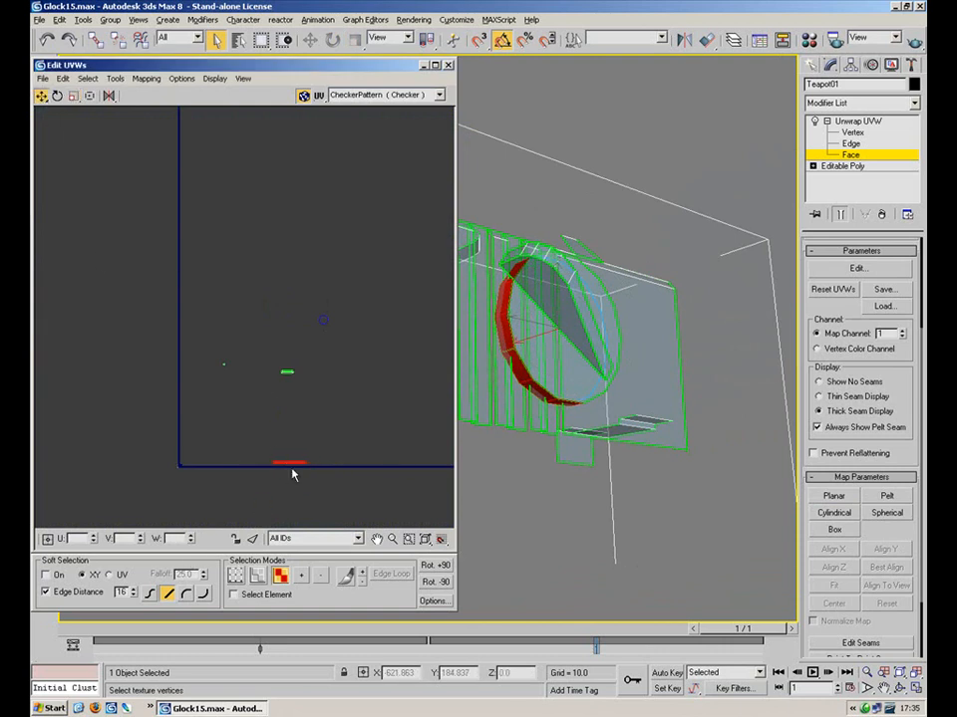
# Move the rim strip up slightly and inspect the nearby small UV shells
pyautogui.scroll(6, 293, 373)
pyautogui.moveTo(326, 346); pyautogui.dragTo(179, 399)
pyautogui.moveTo(321, 237); pyautogui.dragTo(422, 106, button='middle')
pyautogui.moveTo(276, 242); pyautogui.dragTo(401, 365, button='middle')
pyautogui.scroll(-3, 401, 365)
pyautogui.moveTo(225, 299); pyautogui.dragTo(60, 415)
pyautogui.click(325, 280)
pyautogui.scroll(5, 325, 280)
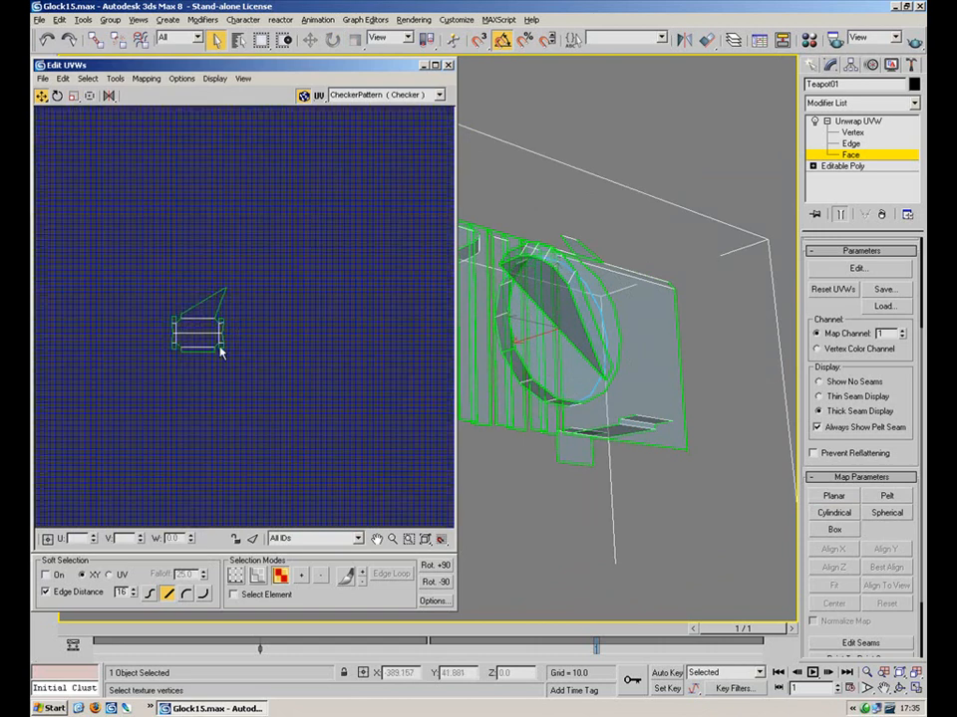
# At Vertex level, pull the small shell's spiked top vertex down level with its edge
pyautogui.press('1')
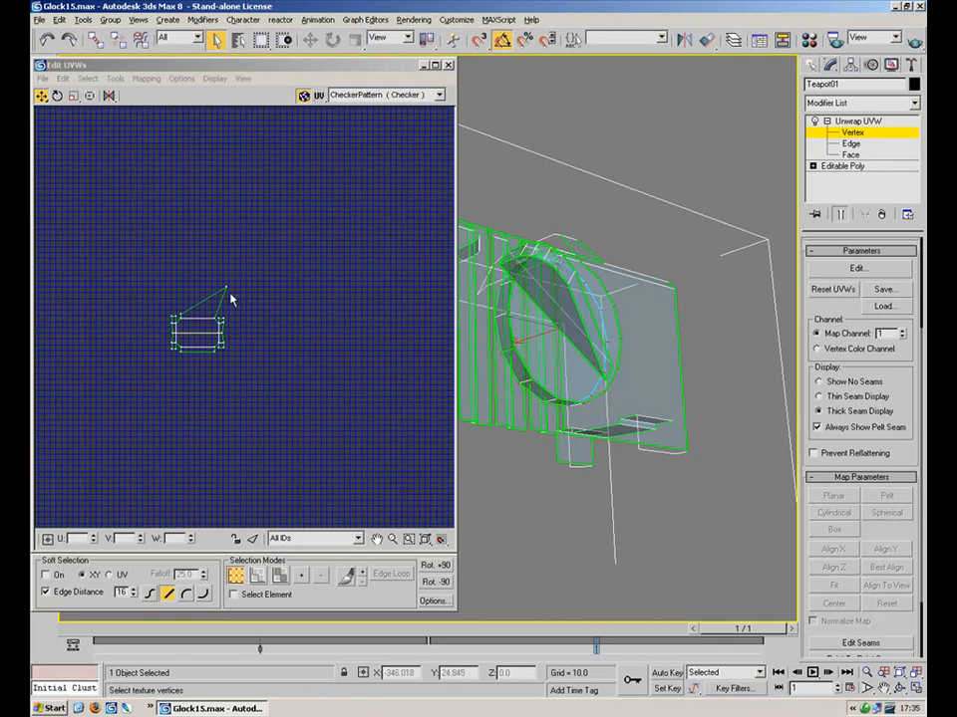
pyautogui.scroll(3, 274, 283)
pyautogui.moveTo(212, 269); pyautogui.dragTo(317, 233, button='middle')
pyautogui.click(243, 269)
pyautogui.moveTo(241, 267); pyautogui.dragTo(204, 344)
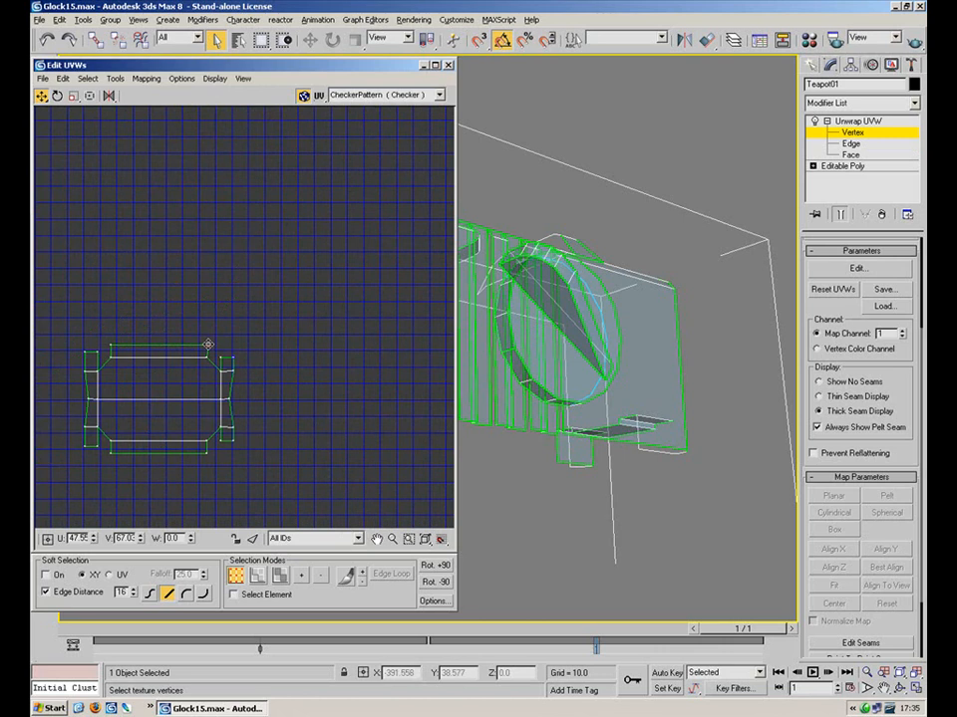
# Marquee-select the long upper UV island
pyautogui.scroll(-10, 248, 305)
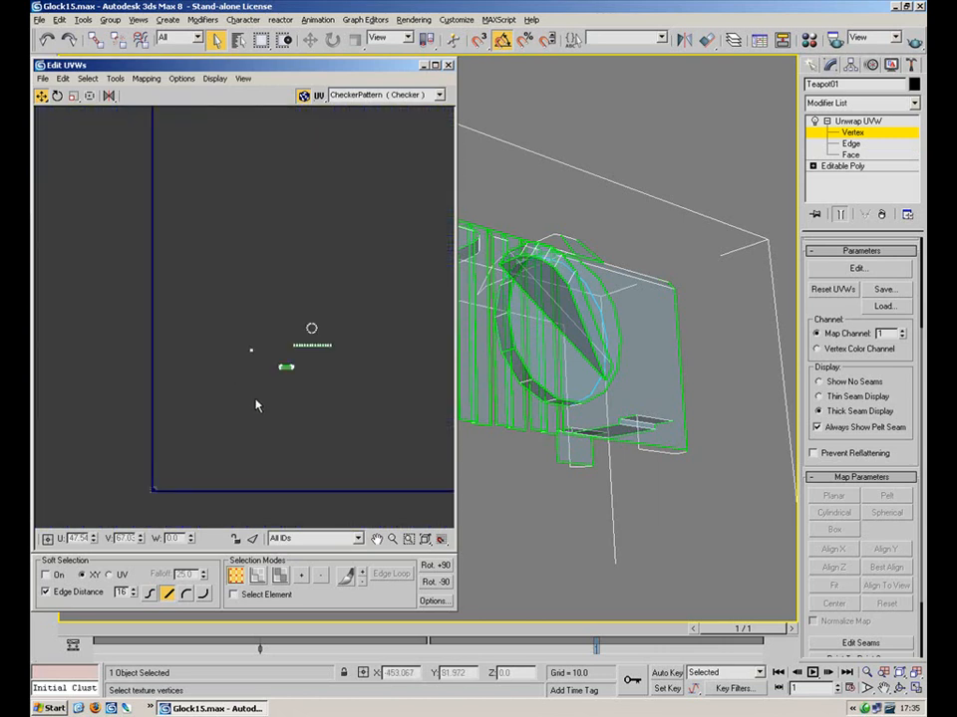
pyautogui.scroll(-3, 269, 356)
pyautogui.moveTo(152, 427); pyautogui.dragTo(151, 428)
pyautogui.scroll(8, 214, 390)
pyautogui.moveTo(375, 213); pyautogui.dragTo(295, 284, button='middle')
pyautogui.scroll(4, 299, 315)
pyautogui.scroll(5, 227, 291)
pyautogui.scroll(-8, 303, 308)
pyautogui.moveTo(352, 189); pyautogui.dragTo(230, 342, button='middle')
pyautogui.scroll(-4, 226, 334)
pyautogui.moveTo(349, 247); pyautogui.dragTo(95, 330)
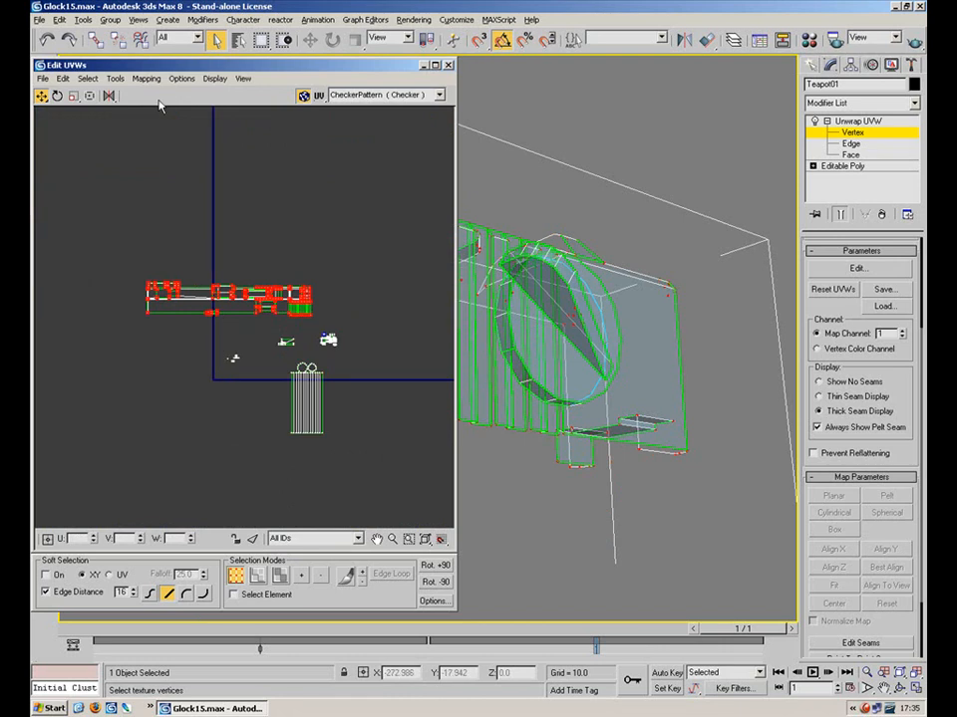
# Shrink the long island to a small strip and place it beside the square's bottom-left edge
pyautogui.click(72, 96)
pyautogui.moveTo(277, 287); pyautogui.dragTo(203, 429)
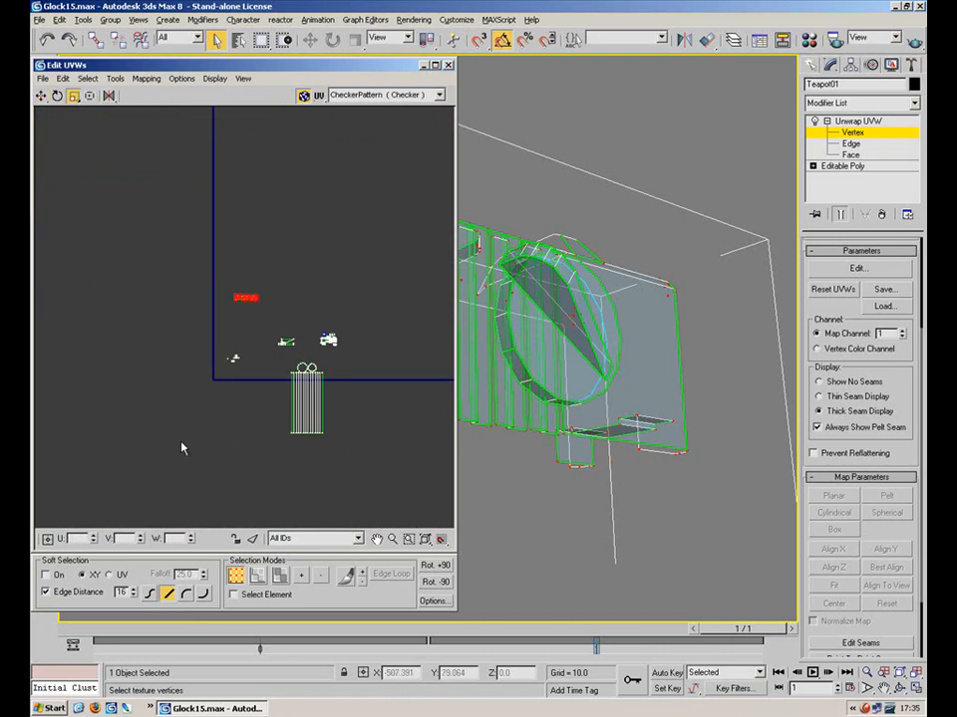
pyautogui.click(41, 96)
pyautogui.moveTo(245, 291); pyautogui.dragTo(184, 379)
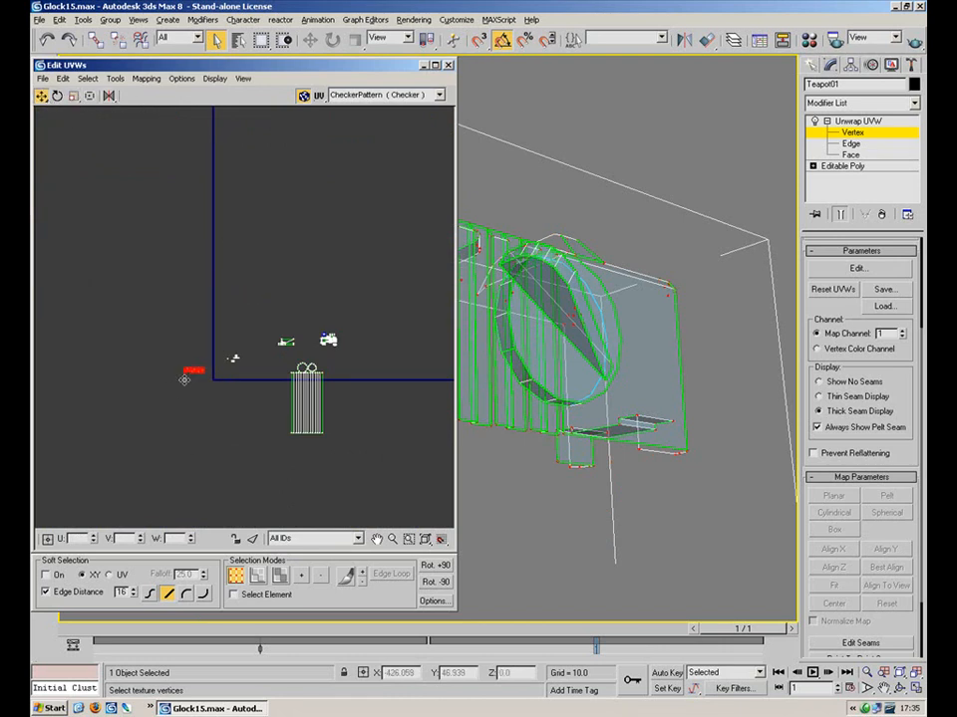
pyautogui.scroll(5, 329, 340)
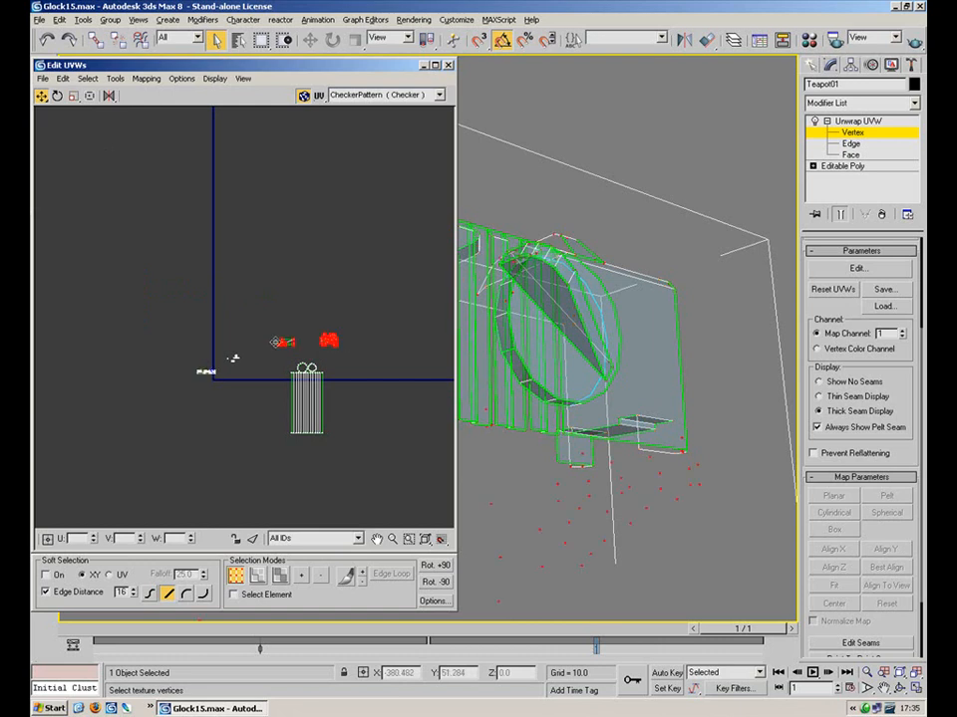
# Shrink and gather the selected islands, moving them to the left of the UV square
pyautogui.click(73, 96)
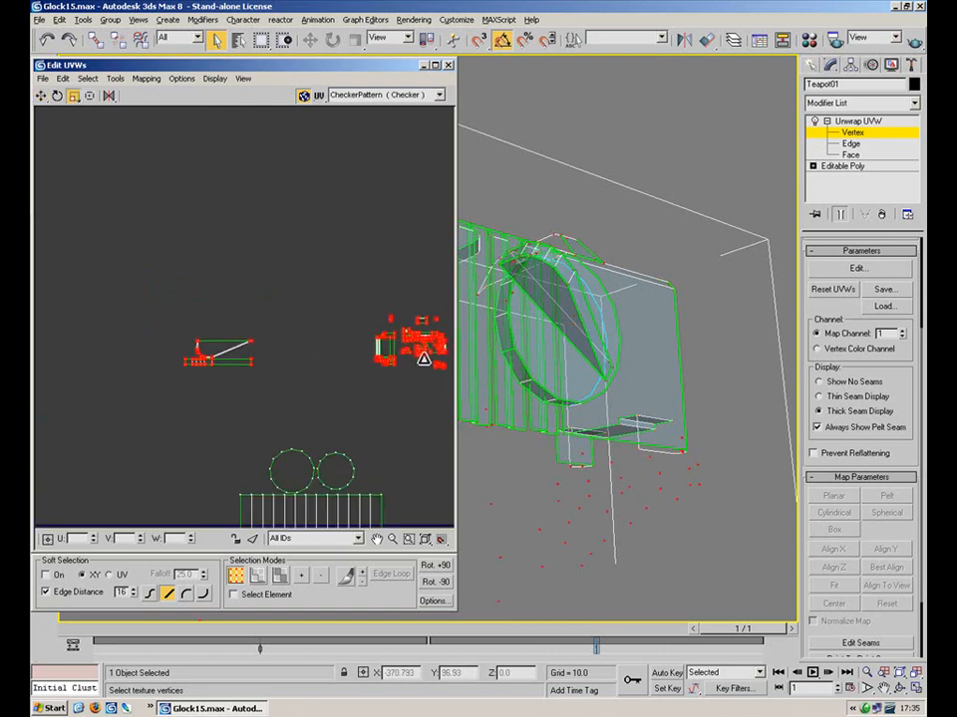
pyautogui.moveTo(407, 392); pyautogui.dragTo(176, 171)
pyautogui.click(42, 96)
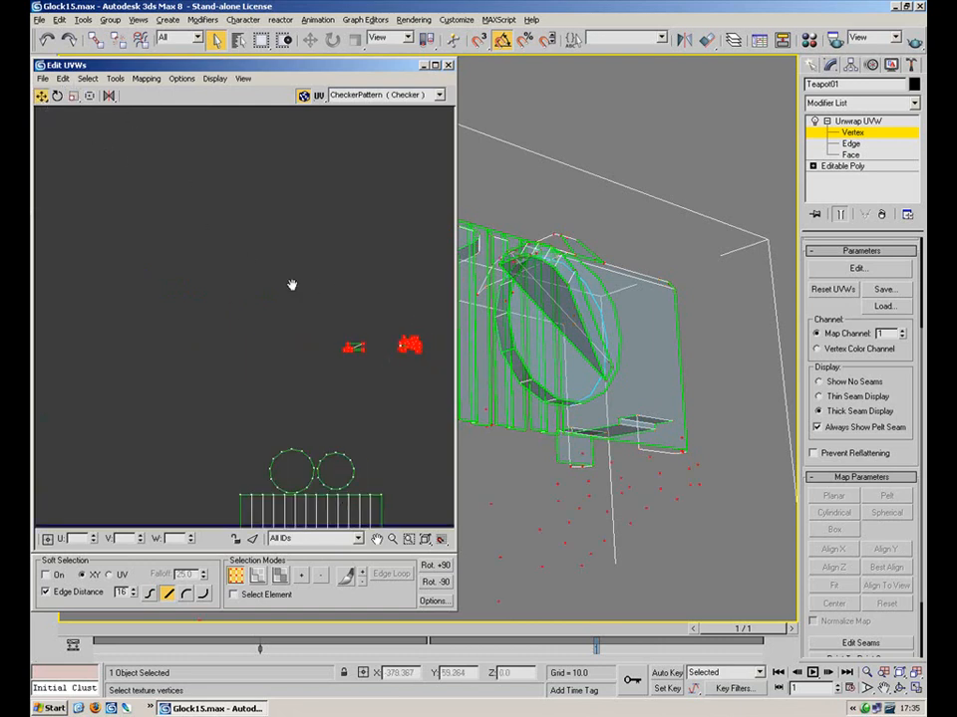
pyautogui.scroll(-3, 328, 309)
pyautogui.moveTo(342, 227); pyautogui.dragTo(100, 266)
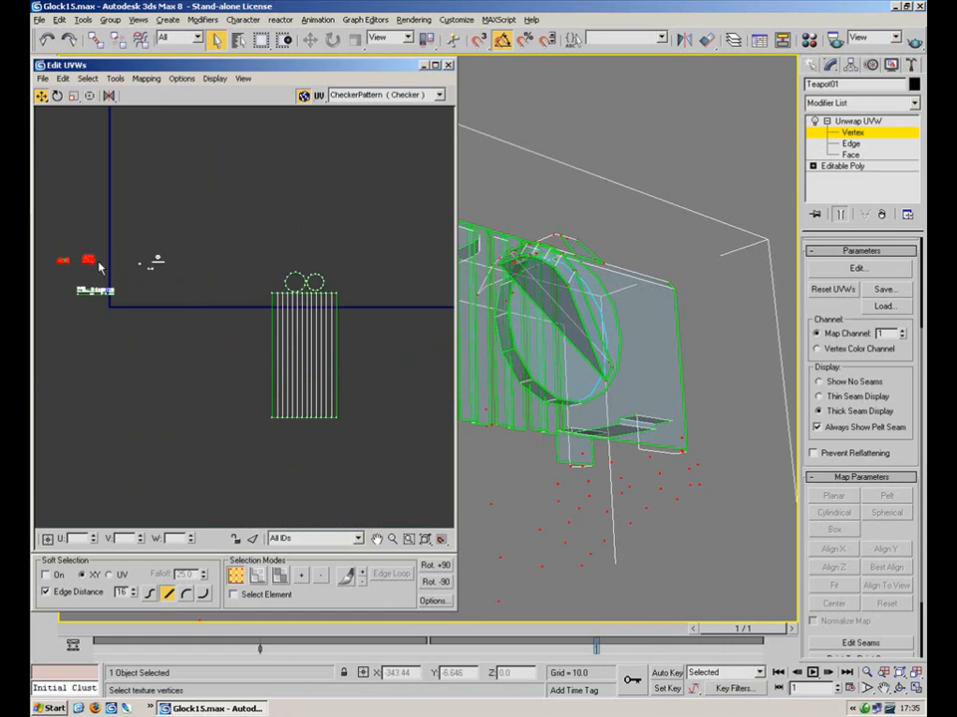
# Select the centre UV island, scale it down and move it toward the square's corner
pyautogui.moveTo(241, 401); pyautogui.dragTo(244, 424)
pyautogui.click(89, 96)
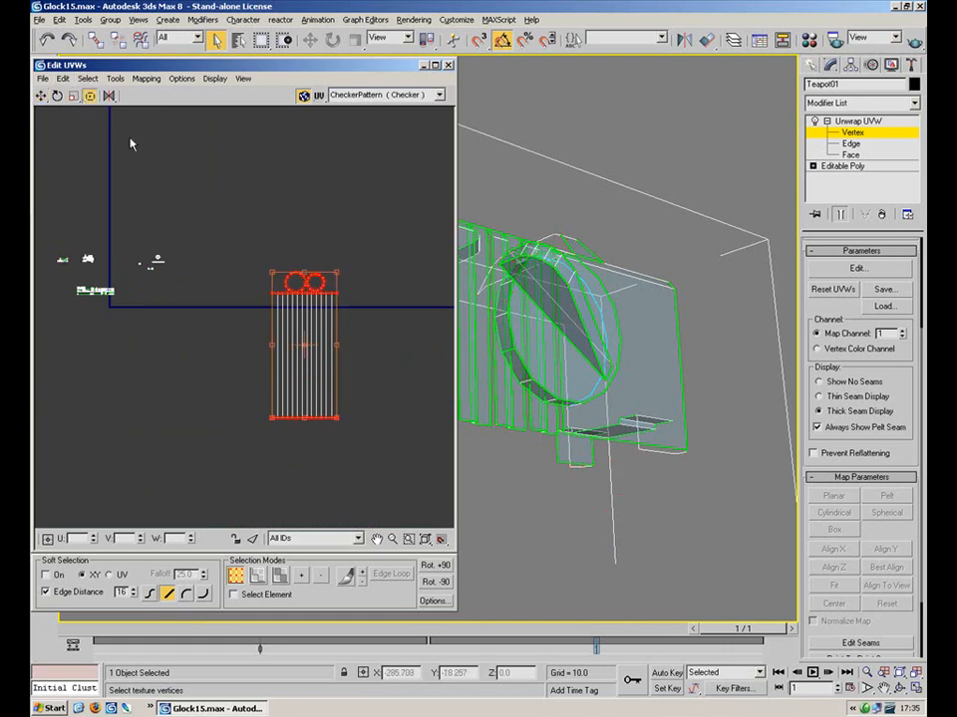
pyautogui.click(73, 96)
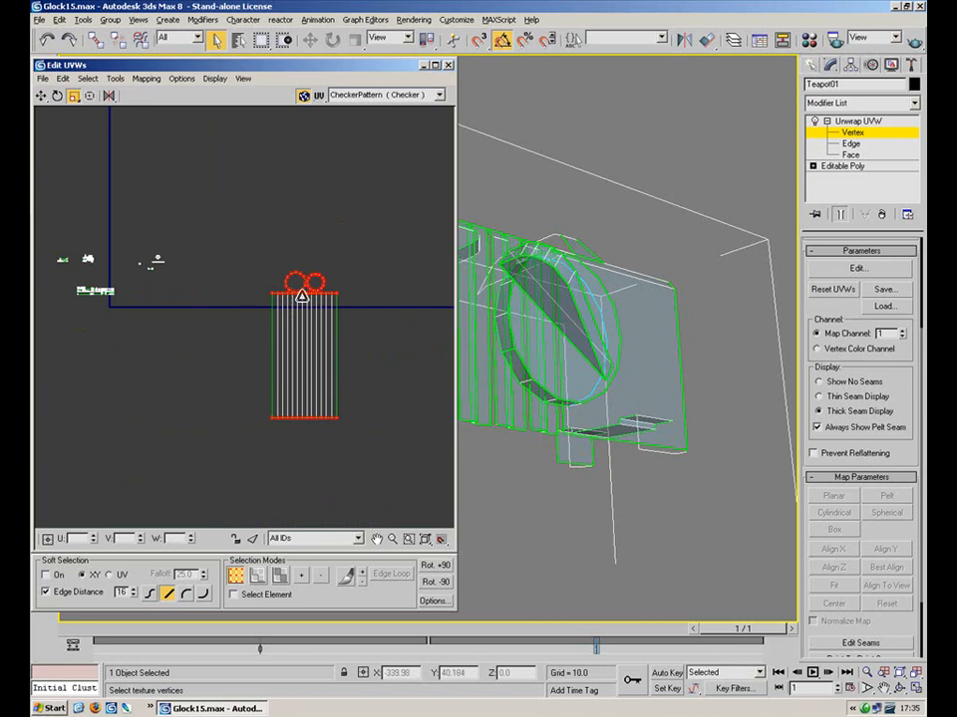
pyautogui.moveTo(304, 309); pyautogui.dragTo(205, 526)
pyautogui.moveTo(302, 328); pyautogui.dragTo(235, 367)
pyautogui.click(41, 97)
pyautogui.moveTo(307, 319); pyautogui.dragTo(130, 306)
# Move the centre island further left and scale it down further
pyautogui.scroll(6, 131, 306)
pyautogui.moveTo(154, 314); pyautogui.dragTo(362, 270, button='middle')
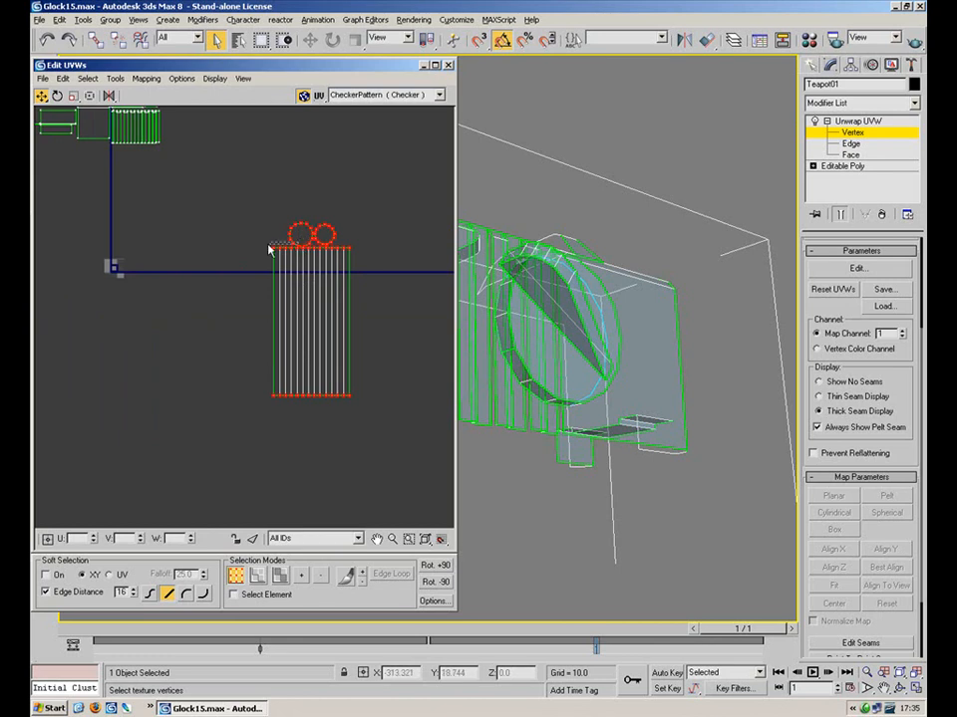
pyautogui.moveTo(301, 246); pyautogui.dragTo(101, 360)
pyautogui.click(74, 96)
pyautogui.moveTo(170, 245); pyautogui.dragTo(150, 319)
pyautogui.moveTo(207, 282); pyautogui.dragTo(344, 426, button='middle')
pyautogui.scroll(-3, 344, 426)
# Select the large UV cluster and shrink it
pyautogui.moveTo(85, 356); pyautogui.dragTo(83, 359)
pyautogui.moveTo(275, 308); pyautogui.dragTo(230, 472)
pyautogui.moveTo(219, 177); pyautogui.dragTo(207, 349, button='middle')
pyautogui.scroll(-5, 207, 349)
# Scale the left and right-hand clusters toward the centre and move them below the origin
pyautogui.moveTo(256, 243); pyautogui.dragTo(90, 364)
pyautogui.keyDown('ctrl'); pyautogui.moveTo(405, 285); pyautogui.dragTo(291, 372); pyautogui.keyUp('ctrl')
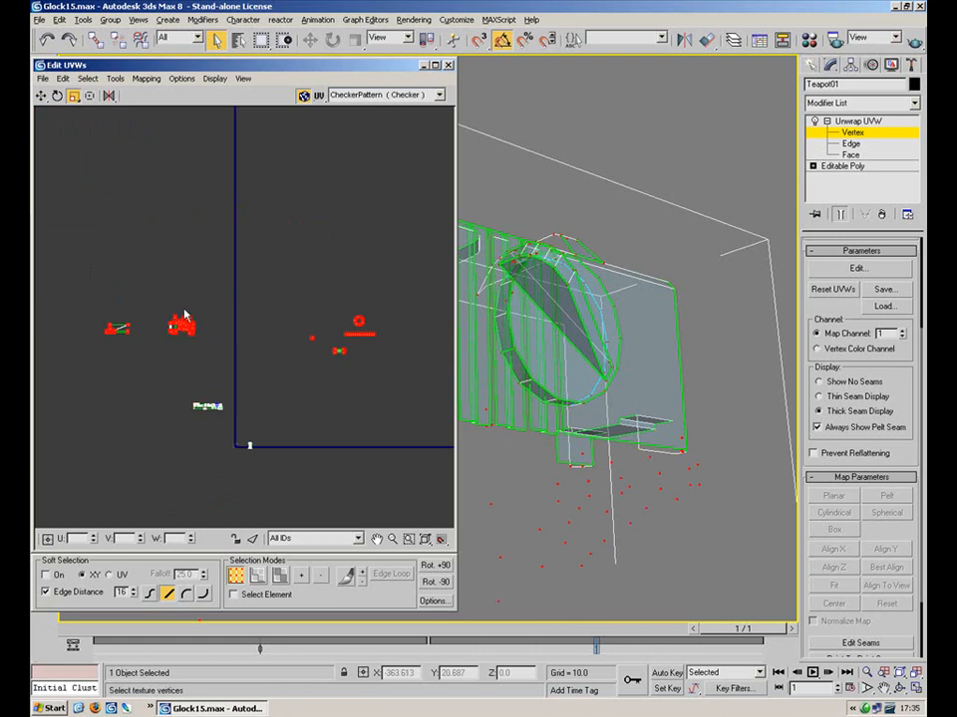
pyautogui.moveTo(182, 322); pyautogui.dragTo(135, 379)
pyautogui.click(40, 95)
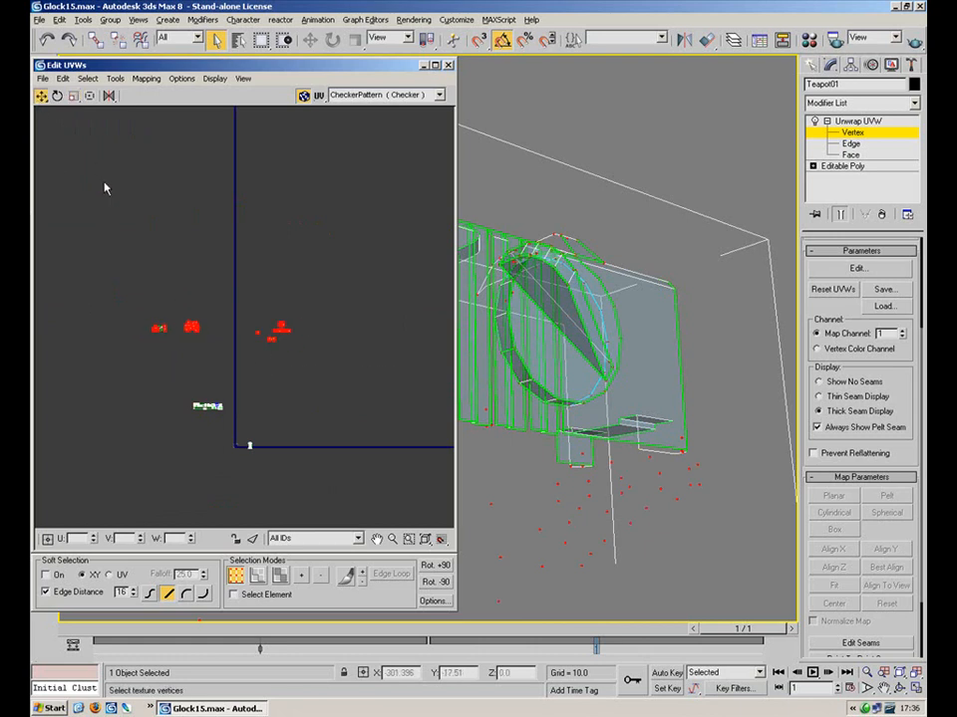
pyautogui.moveTo(186, 324); pyautogui.dragTo(253, 440)
pyautogui.moveTo(270, 427); pyautogui.dragTo(249, 433)
pyautogui.moveTo(403, 389); pyautogui.dragTo(296, 463)
pyautogui.moveTo(354, 432); pyautogui.dragTo(243, 457)
# Shrink the upper-left UV cluster and move it into the checker square
pyautogui.moveTo(277, 296); pyautogui.dragTo(305, 246, button='middle')
pyautogui.scroll(3, 286, 375)
pyautogui.moveTo(299, 371); pyautogui.dragTo(341, 265, button='middle')
pyautogui.scroll(1, 285, 209)
pyautogui.moveTo(128, 253); pyautogui.dragTo(273, 453)
pyautogui.scroll(5, 294, 323)
pyautogui.click(73, 96)
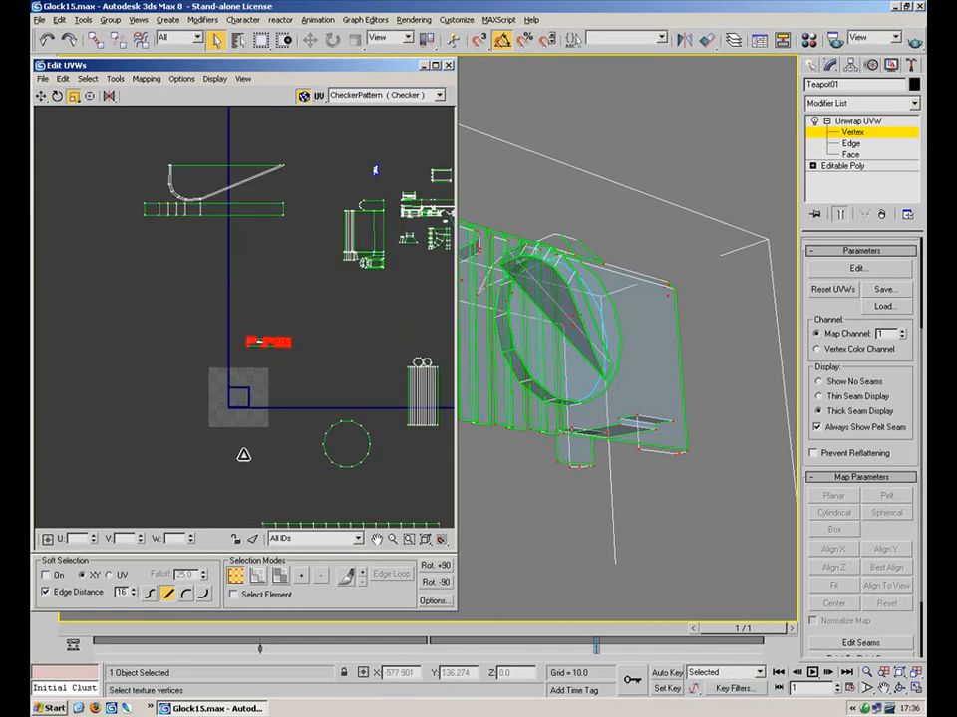
pyautogui.moveTo(283, 339); pyautogui.dragTo(241, 424)
pyautogui.moveTo(260, 341); pyautogui.dragTo(264, 266, button='middle')
pyautogui.scroll(4, 264, 266)
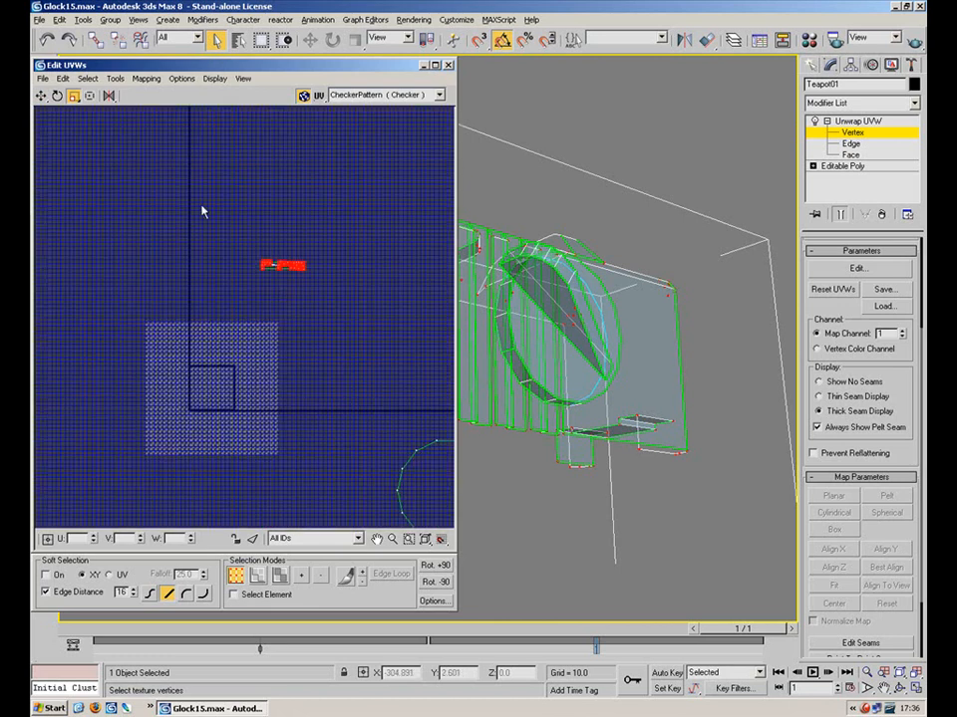
pyautogui.click(45, 96)
pyautogui.moveTo(295, 266); pyautogui.dragTo(240, 324)
pyautogui.scroll(5, 233, 384)
# Select the small round-ended shell, shrink it to a small block and shift it slightly lower
pyautogui.click(240, 266)
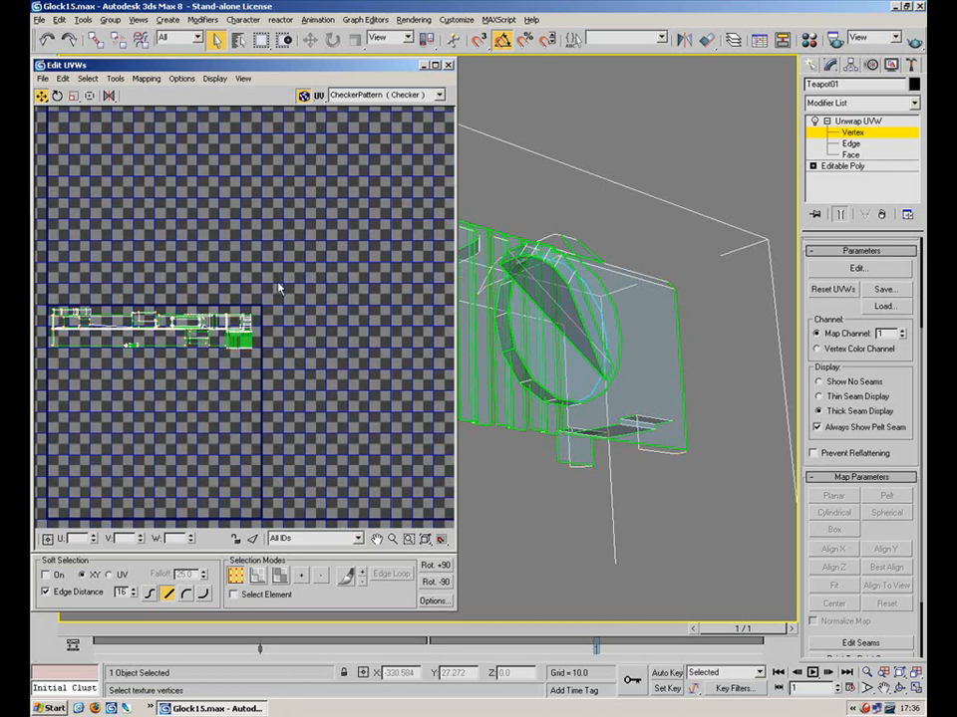
pyautogui.scroll(-10, 317, 329)
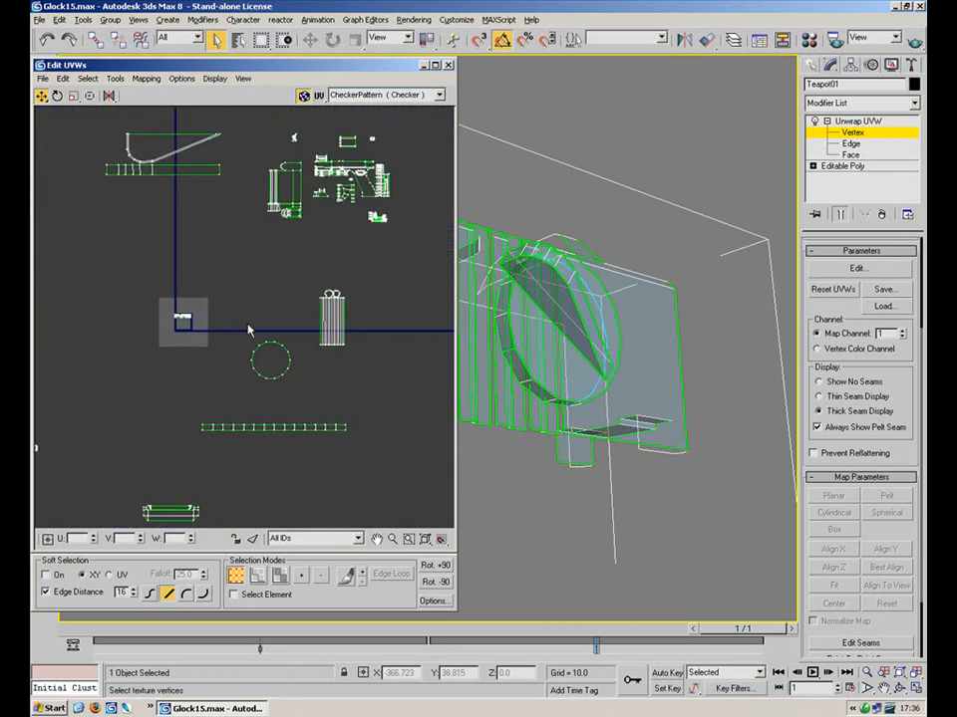
pyautogui.moveTo(296, 345); pyautogui.dragTo(219, 320)
pyautogui.scroll(8, 212, 319)
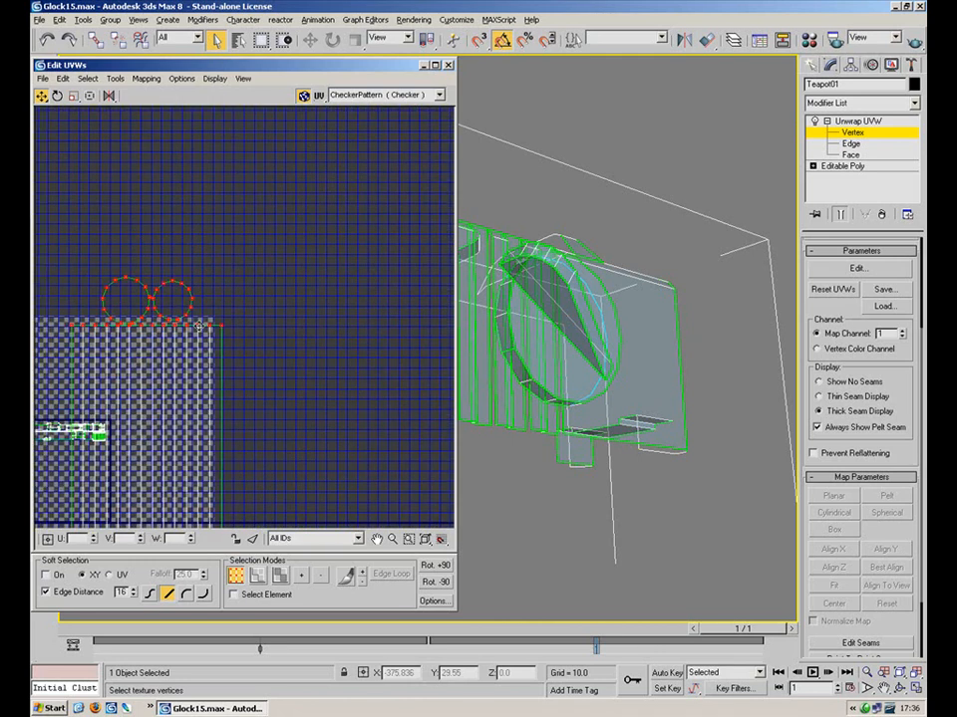
pyautogui.click(72, 96)
pyautogui.moveTo(195, 309); pyautogui.dragTo(139, 496)
pyautogui.moveTo(148, 286); pyautogui.dragTo(281, 220, button='middle')
pyautogui.click(41, 96)
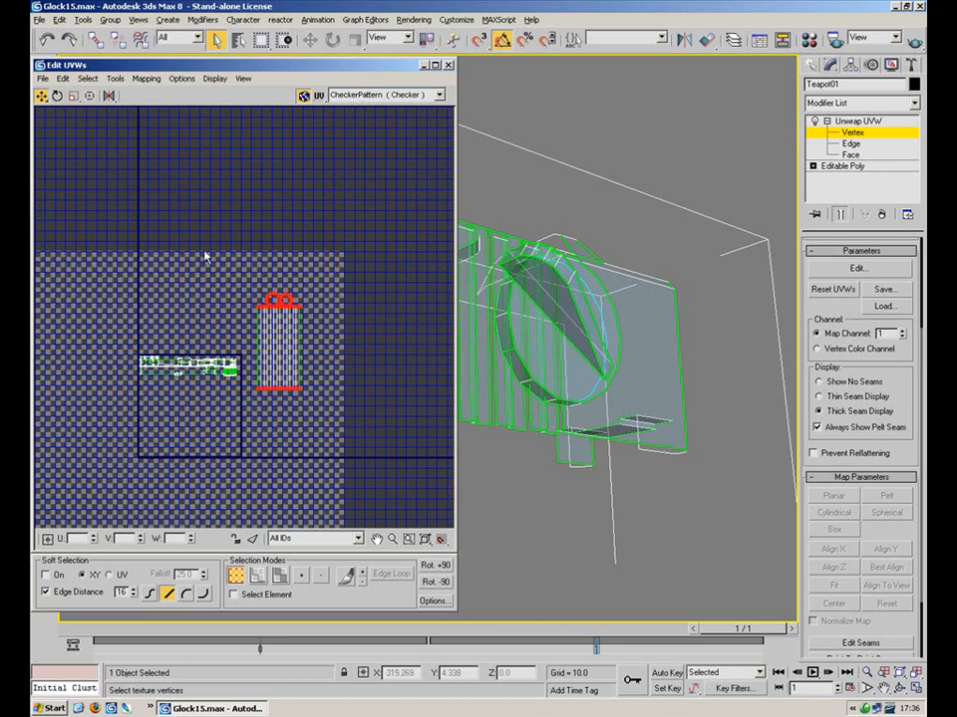
pyautogui.moveTo(281, 302); pyautogui.dragTo(281, 358)
pyautogui.scroll(-6, 295, 204)
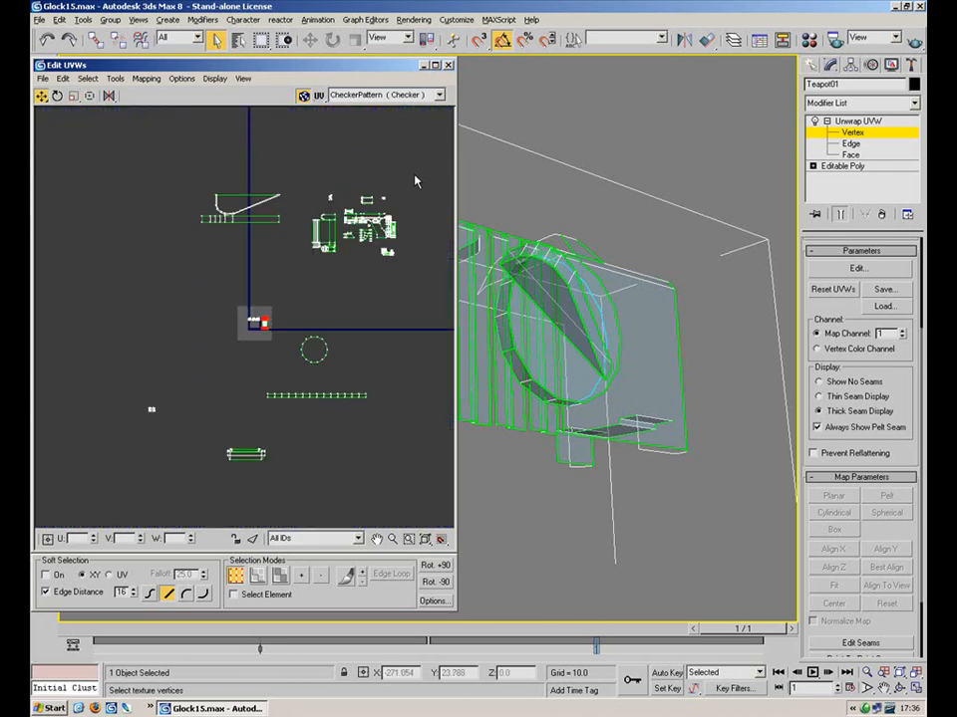
pyautogui.scroll(5, 419, 175)
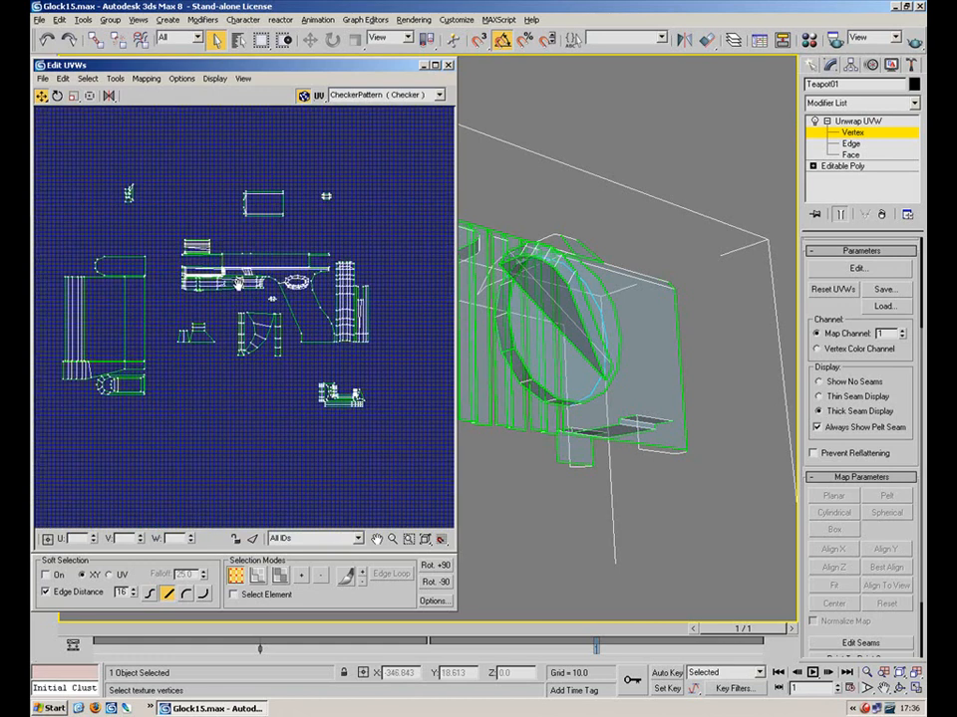
# Shrink the shell again, mirror it horizontally and move it beside the other shells
pyautogui.click(73, 96)
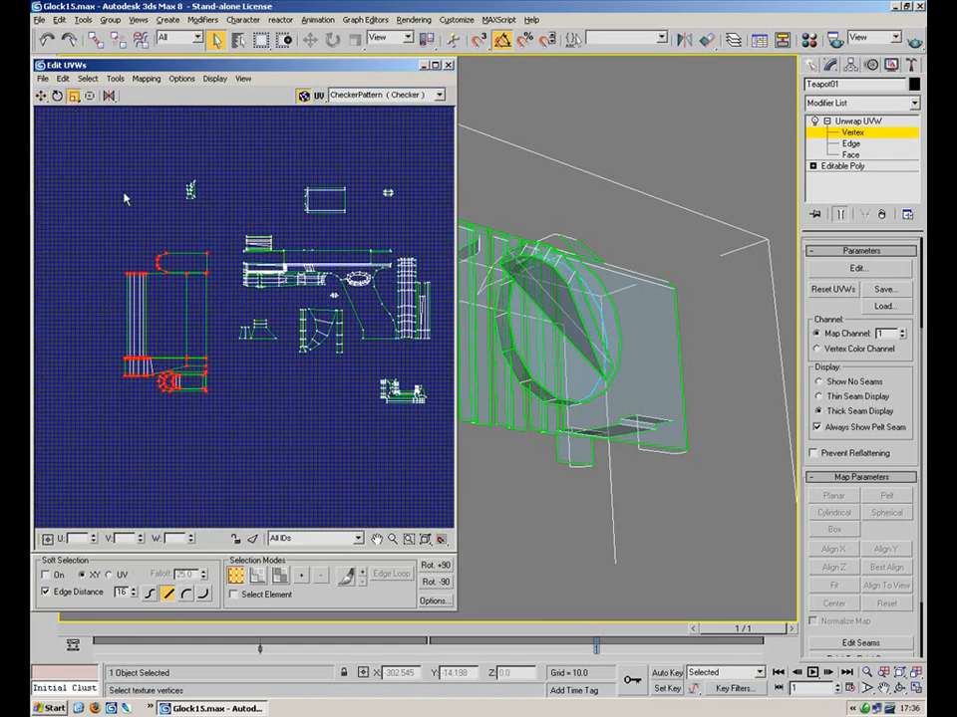
pyautogui.moveTo(110, 204); pyautogui.dragTo(109, 409)
pyautogui.click(108, 97)
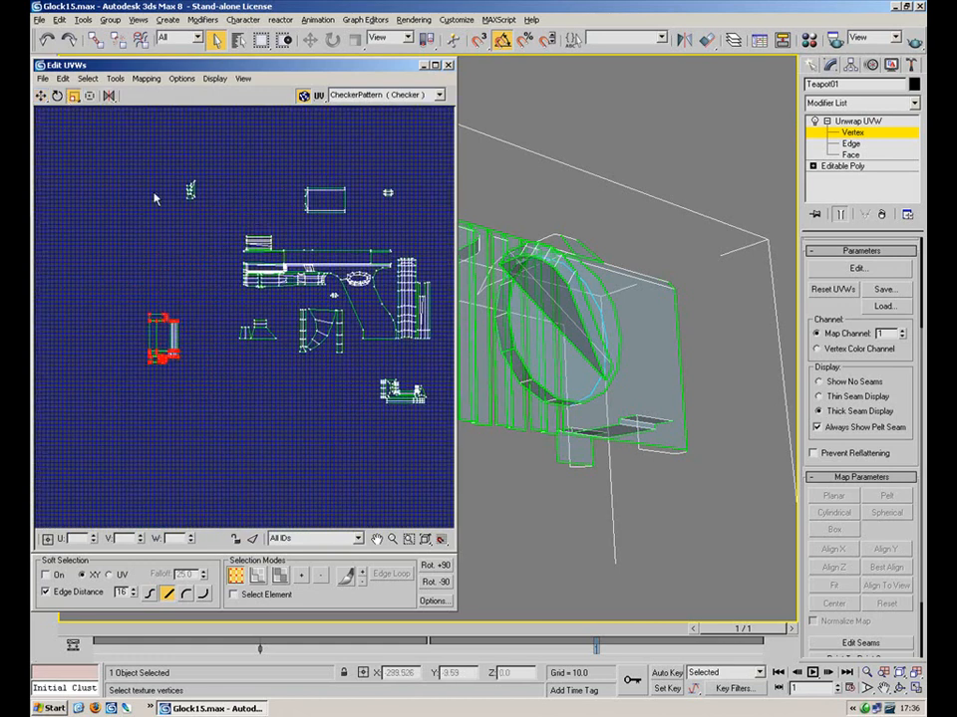
pyautogui.moveTo(148, 334); pyautogui.dragTo(378, 188, button='middle')
pyautogui.click(39, 100)
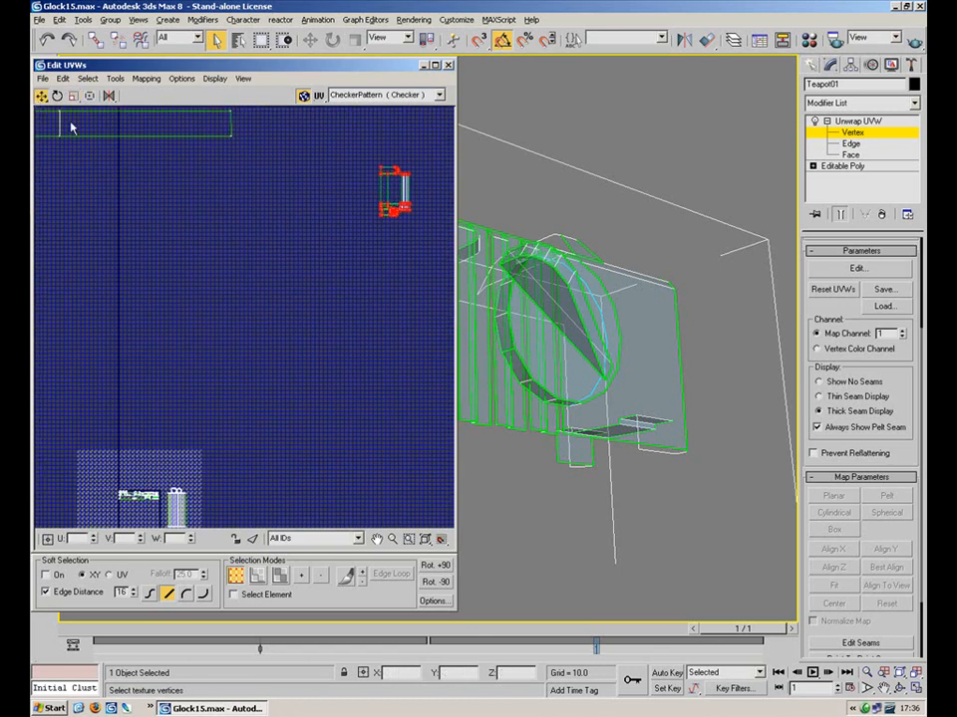
pyautogui.moveTo(398, 207); pyautogui.dragTo(174, 480)
pyautogui.moveTo(174, 480); pyautogui.dragTo(259, 283, button='middle')
# Scale the mirrored shell to fit and settle it in the square's lower-left corner
pyautogui.scroll(3, 259, 283)
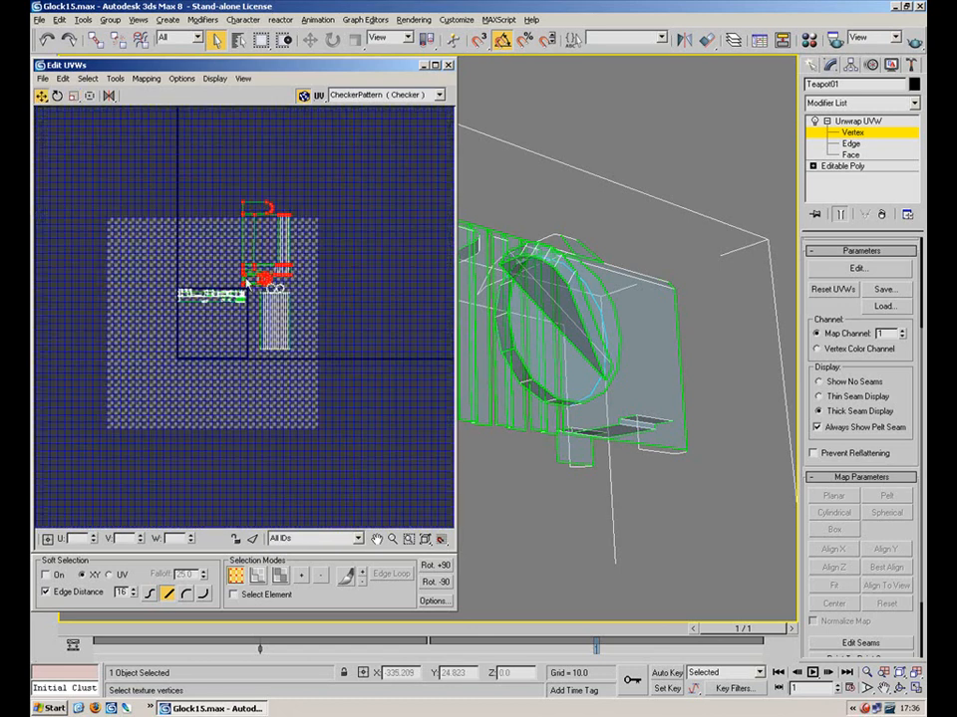
pyautogui.moveTo(264, 277); pyautogui.dragTo(190, 367)
pyautogui.click(72, 95)
pyautogui.moveTo(203, 314); pyautogui.dragTo(154, 327)
pyautogui.scroll(4, 191, 373)
pyautogui.click(41, 95)
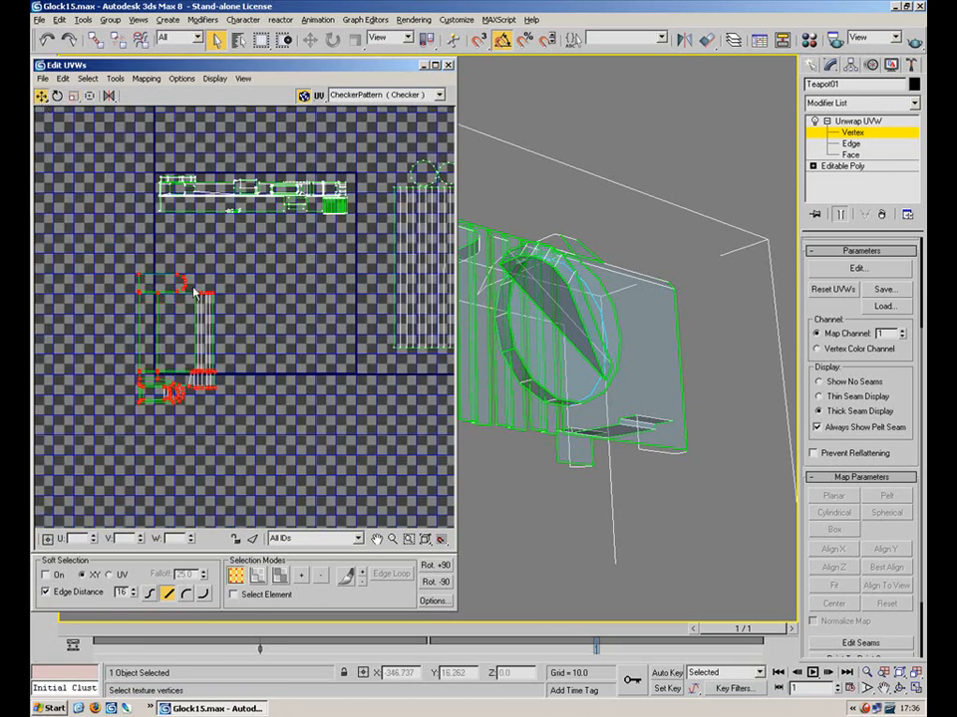
pyautogui.moveTo(182, 286); pyautogui.dragTo(200, 253)
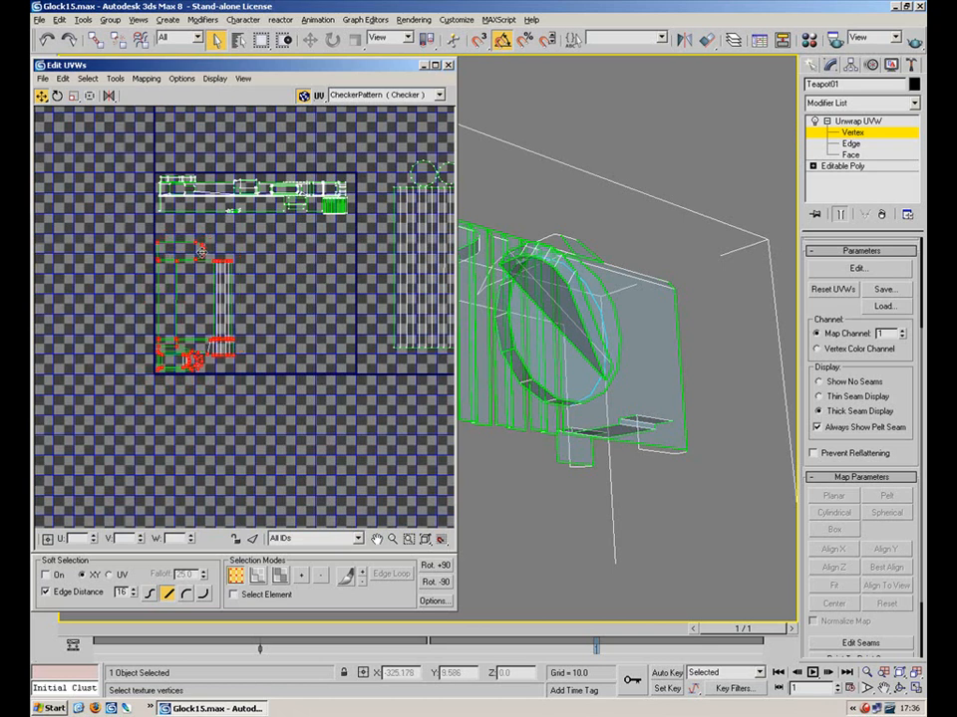
# Select the top slide strip's faces in Face sub-object mode
pyautogui.moveTo(134, 231); pyautogui.dragTo(135, 232)
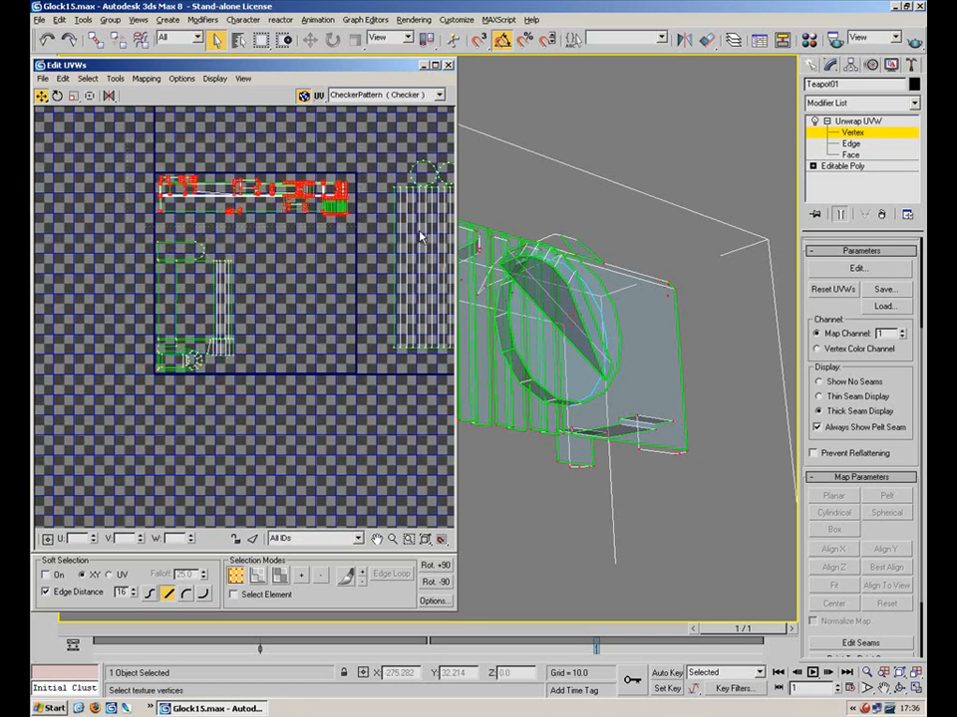
pyautogui.click(280, 571)
pyautogui.moveTo(362, 151); pyautogui.dragTo(100, 209)
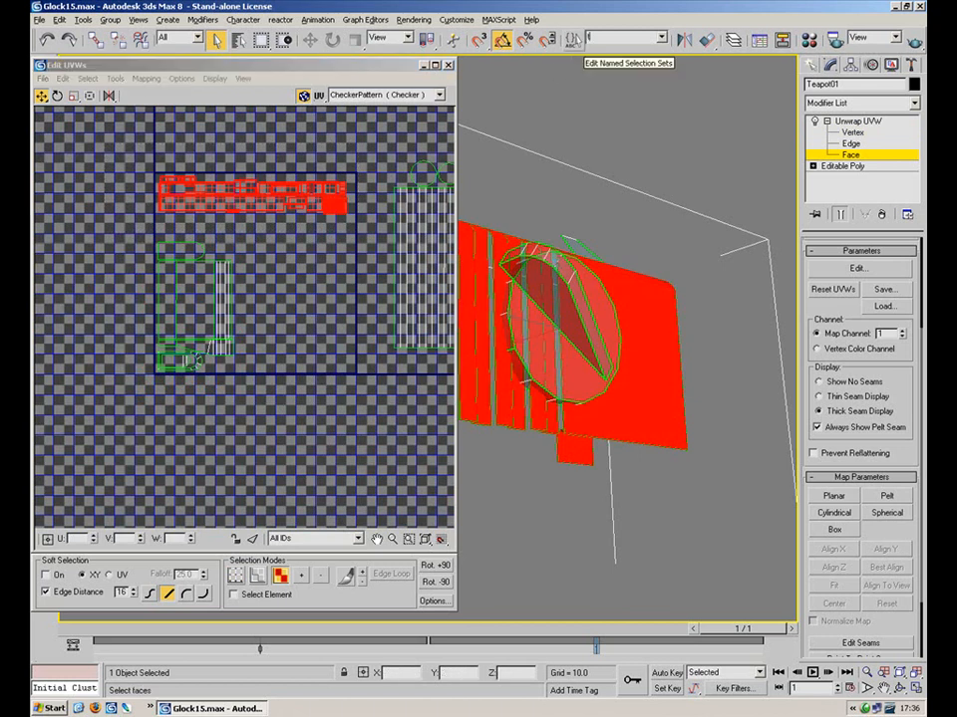
# Store the tall right-hand barrel shape's faces as the named selection set 'Barrel'
pyautogui.click(383, 195)
pyautogui.moveTo(351, 222); pyautogui.dragTo(274, 261, button='middle')
pyautogui.moveTo(409, 173); pyautogui.dragTo(317, 347)
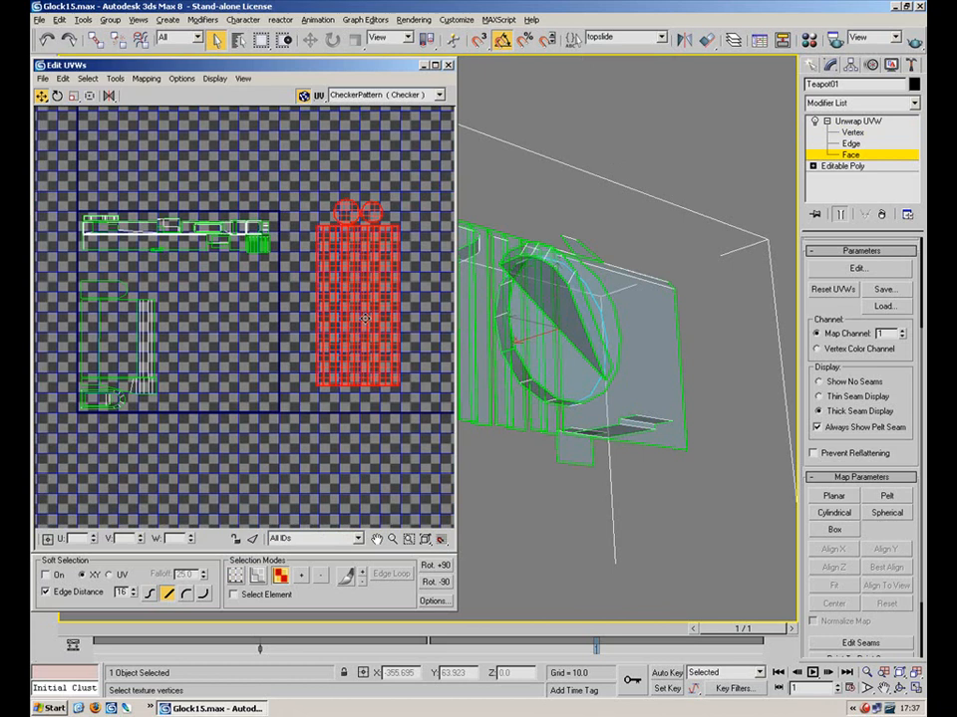
pyautogui.click(660, 38)
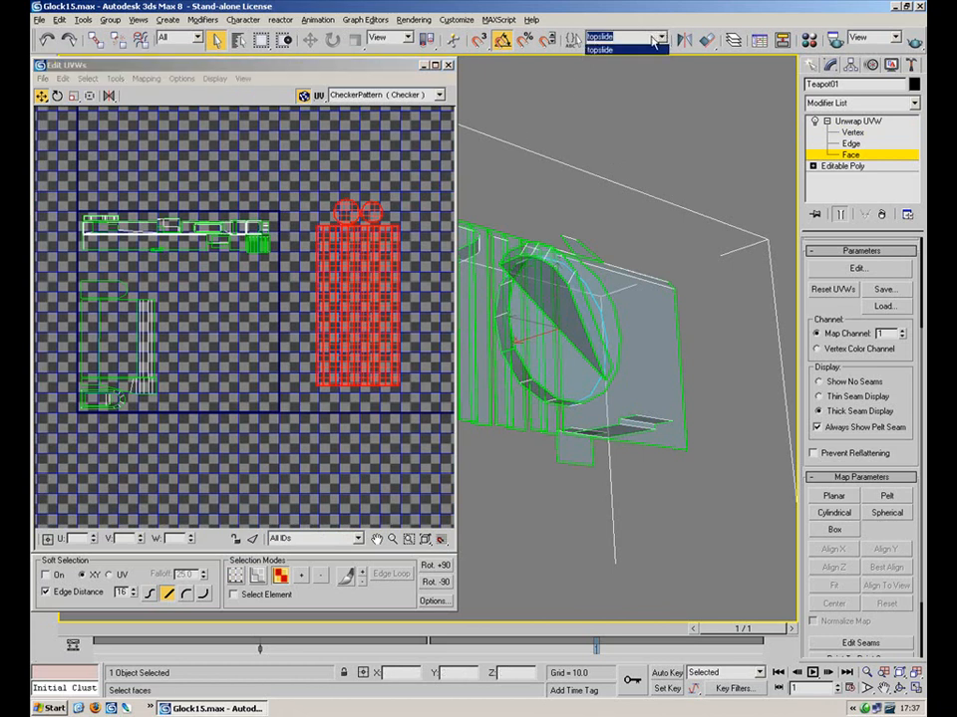
pyautogui.write('Barrel')
pyautogui.press('Return')
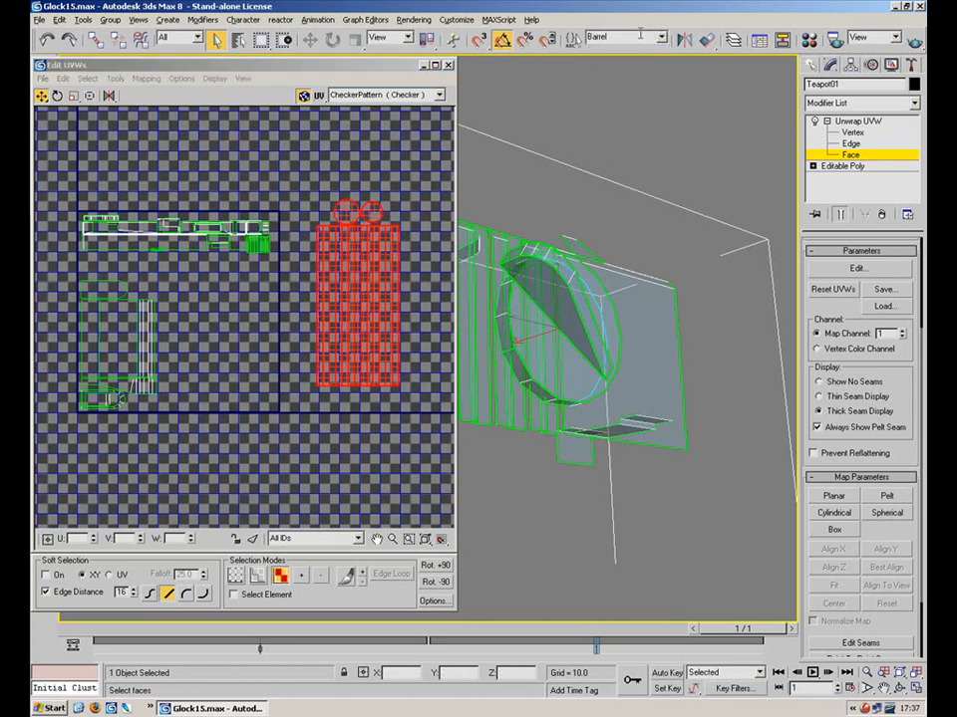
# Select the left UV island and scale it down
pyautogui.click(134, 327)
pyautogui.click(608, 36)
pyautogui.moveTo(433, 163); pyautogui.dragTo(313, 402)
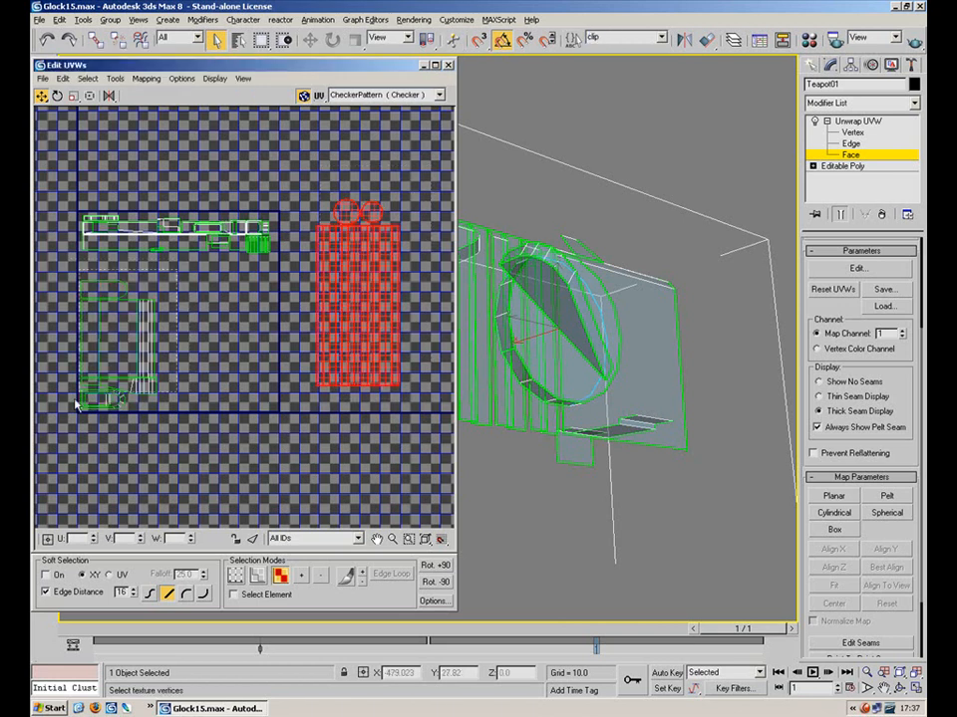
pyautogui.moveTo(115, 350); pyautogui.dragTo(46, 421)
pyautogui.click(73, 96)
pyautogui.moveTo(124, 316); pyautogui.dragTo(110, 374)
pyautogui.click(42, 96)
# Select the gun frame, grip and slide faces and shrink them to a small cluster
pyautogui.click(362, 194)
pyautogui.scroll(-6, 362, 195)
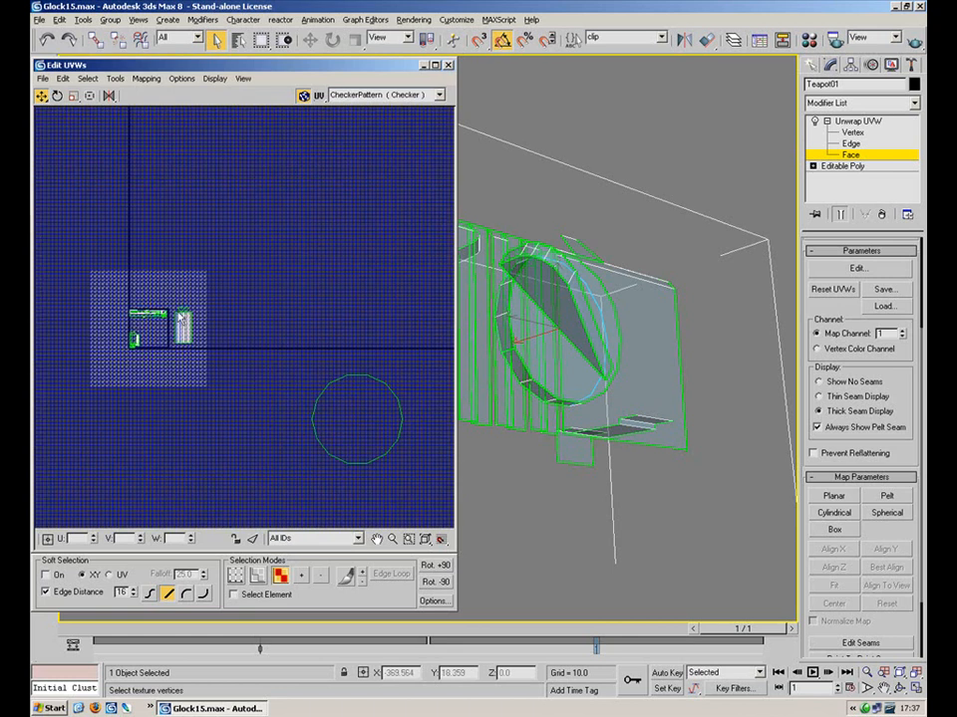
pyautogui.scroll(3, 321, 263)
pyautogui.moveTo(430, 150); pyautogui.dragTo(368, 273, button='middle')
pyautogui.scroll(2, 368, 273)
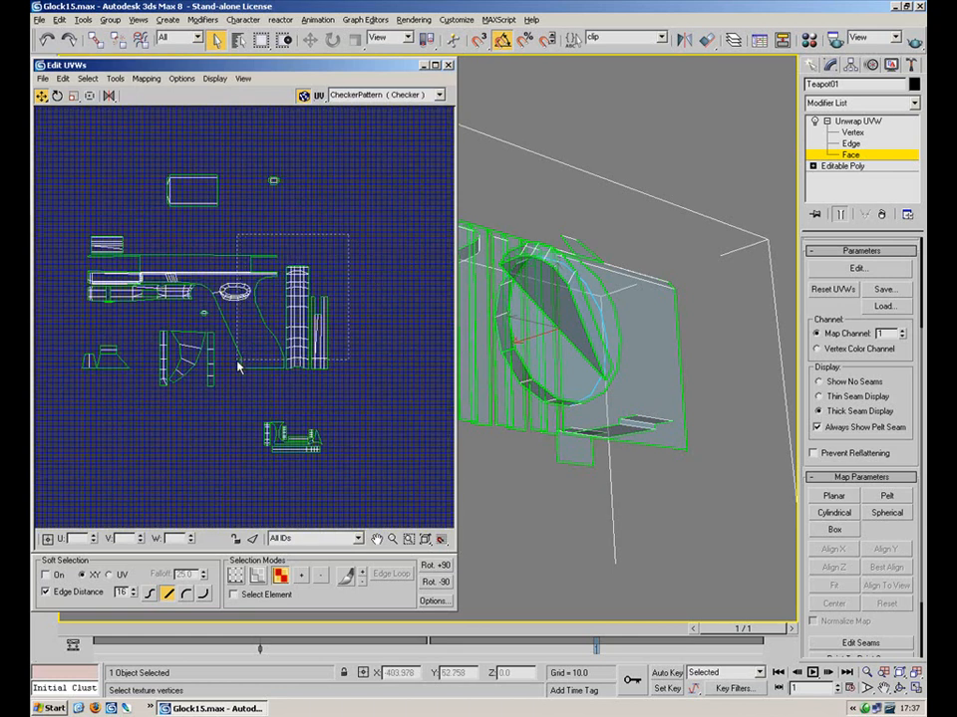
pyautogui.click(181, 270)
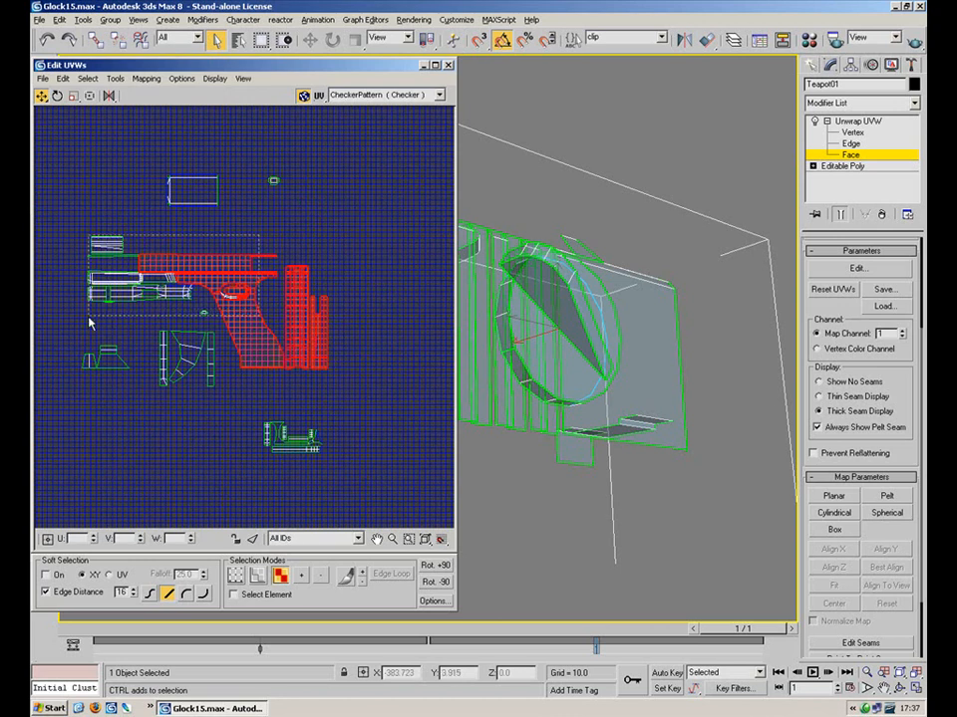
pyautogui.keyDown('ctrl'); pyautogui.moveTo(93, 320); pyautogui.dragTo(93, 318); pyautogui.keyUp('ctrl')
pyautogui.click(73, 95)
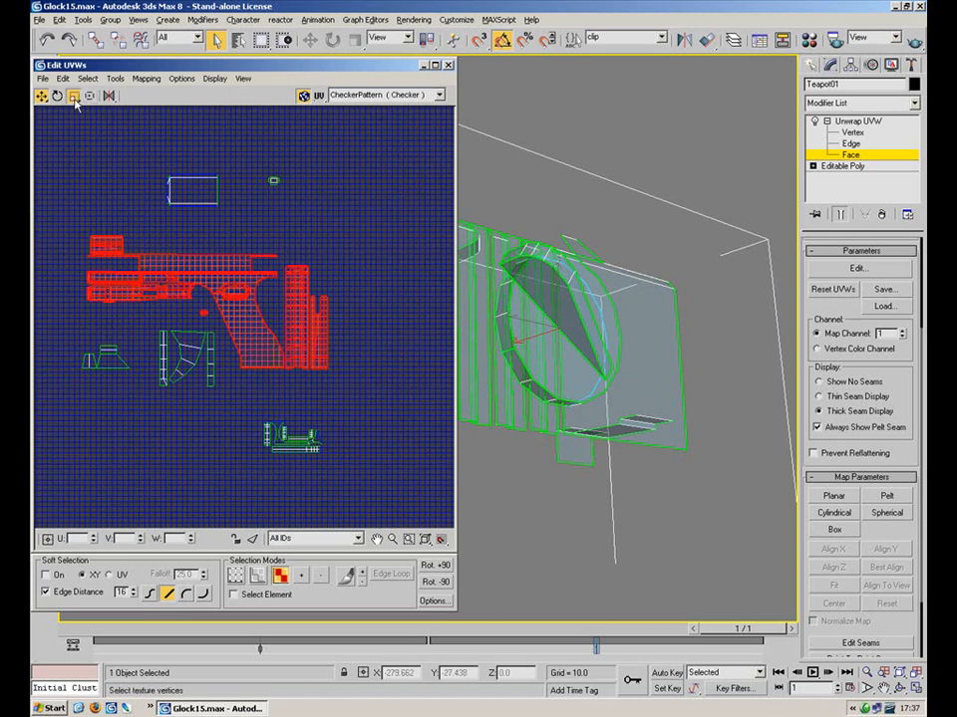
pyautogui.moveTo(230, 297); pyautogui.dragTo(97, 166)
# Move the shrunken gun-profile island into the UV square among the other shells
pyautogui.click(39, 95)
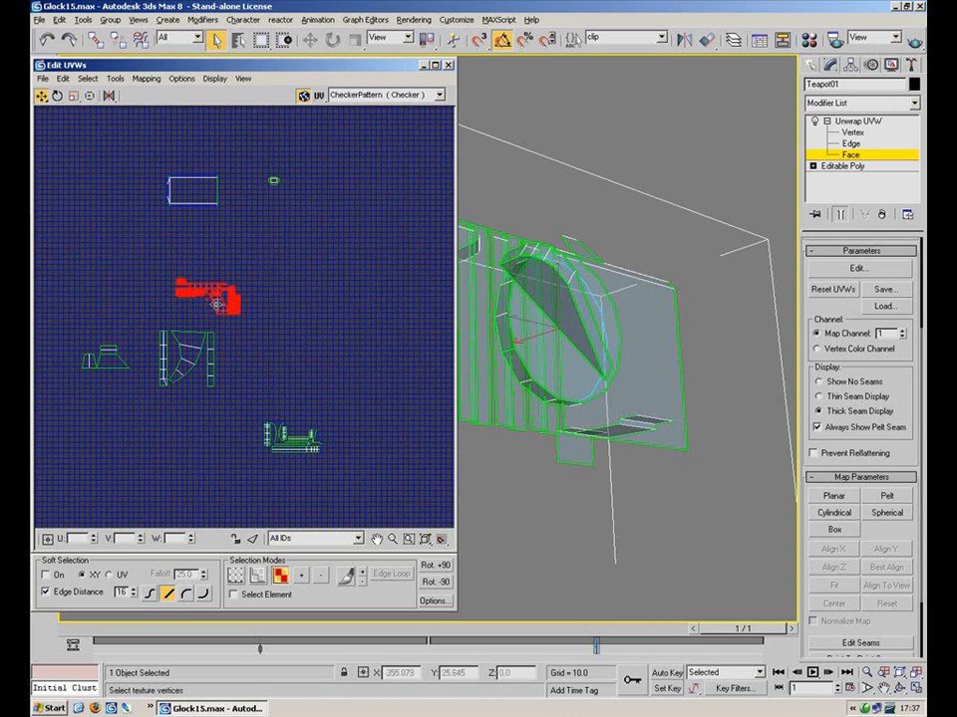
pyautogui.moveTo(214, 303); pyautogui.dragTo(98, 529)
pyautogui.moveTo(101, 519); pyautogui.dragTo(467, 178, button='middle')
pyautogui.moveTo(299, 368); pyautogui.dragTo(370, 286, button='middle')
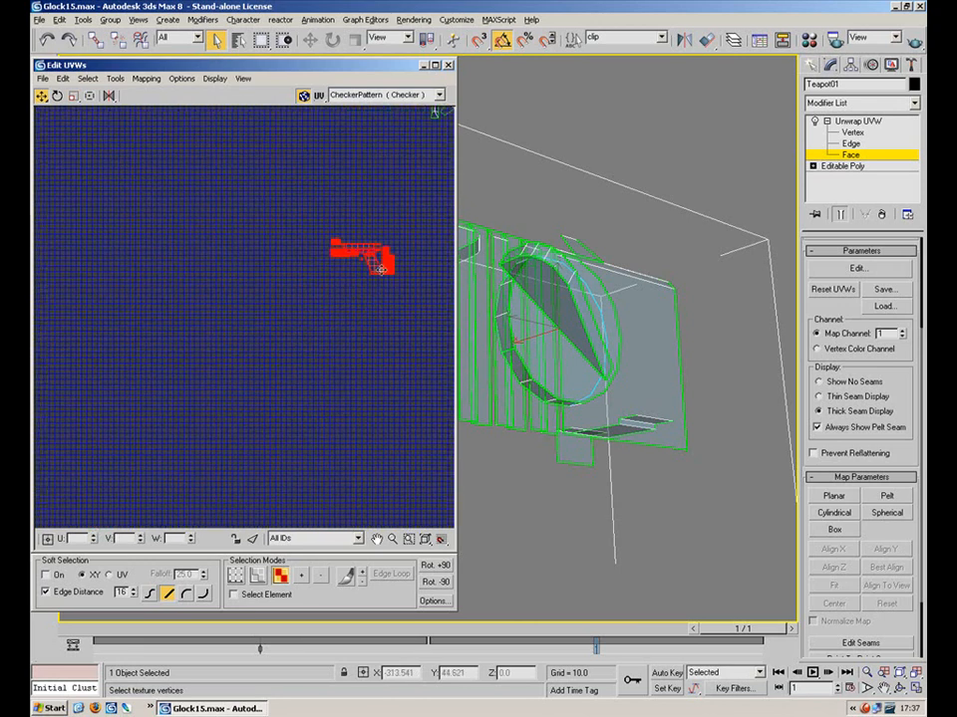
pyautogui.scroll(-5, 387, 277)
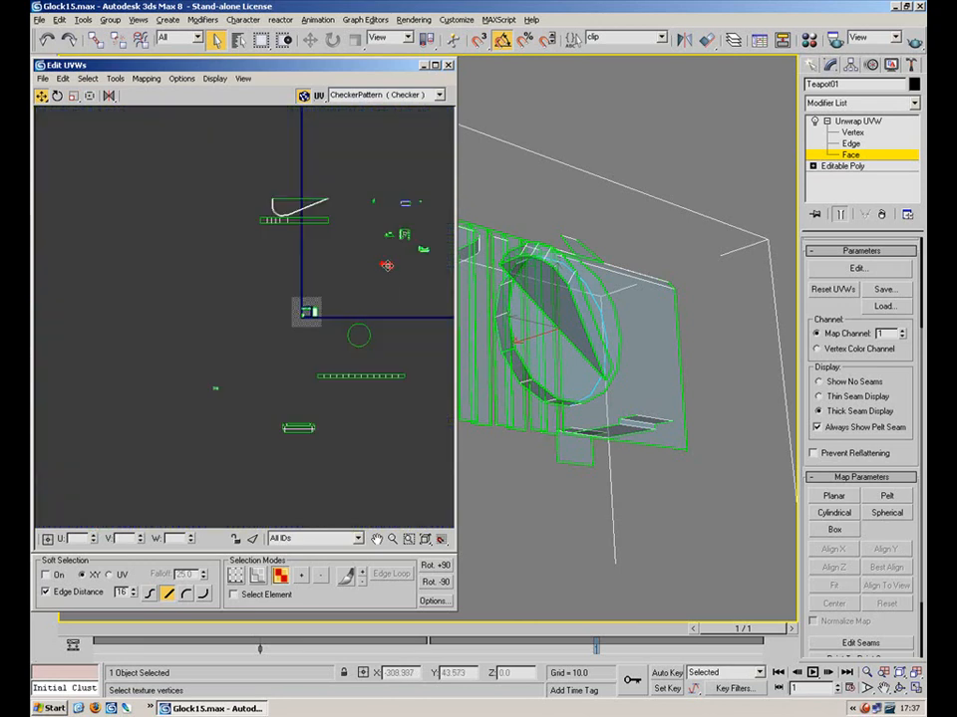
pyautogui.scroll(5, 346, 391)
pyautogui.moveTo(374, 411); pyautogui.dragTo(212, 170)
pyautogui.scroll(4, 240, 221)
pyautogui.click(75, 97)
pyautogui.click(41, 96)
pyautogui.click(73, 96)
pyautogui.moveTo(212, 170); pyautogui.dragTo(338, 229, button='middle')
pyautogui.moveTo(161, 173); pyautogui.dragTo(171, 221)
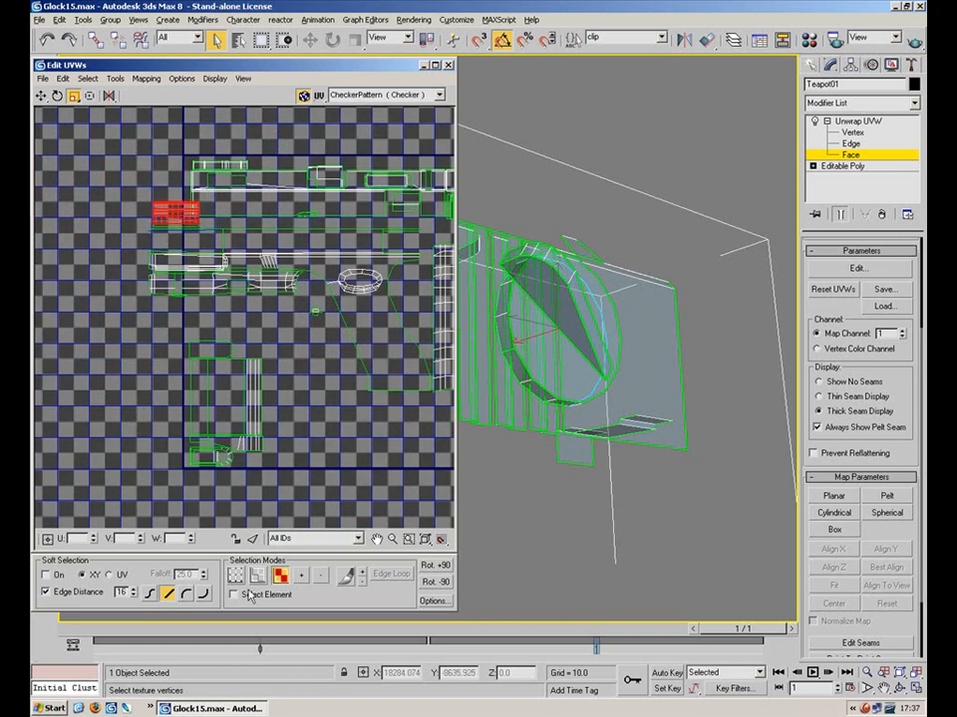
# Turn on element selection and move the small UV block up and to the left
pyautogui.click(233, 594)
pyautogui.click(178, 231)
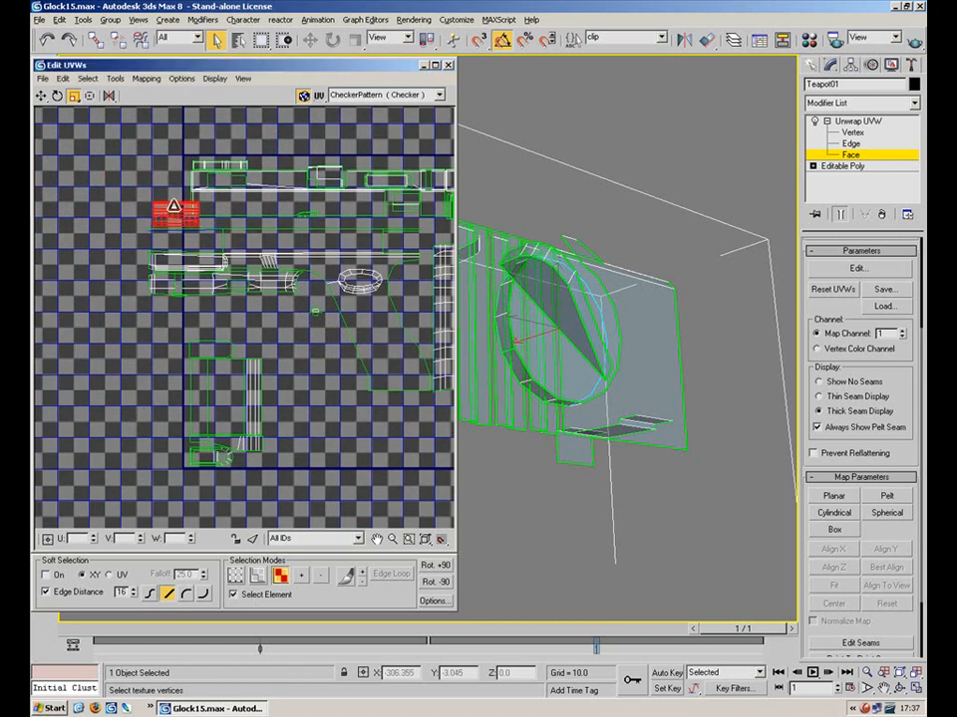
pyautogui.click(40, 97)
pyautogui.moveTo(174, 219); pyautogui.dragTo(76, 174)
pyautogui.click(150, 198)
pyautogui.moveTo(451, 324); pyautogui.dragTo(365, 313, button='middle')
# Shrink the slide and grip UV elements together, then shift them up and right
pyautogui.click(185, 204)
pyautogui.click(227, 301)
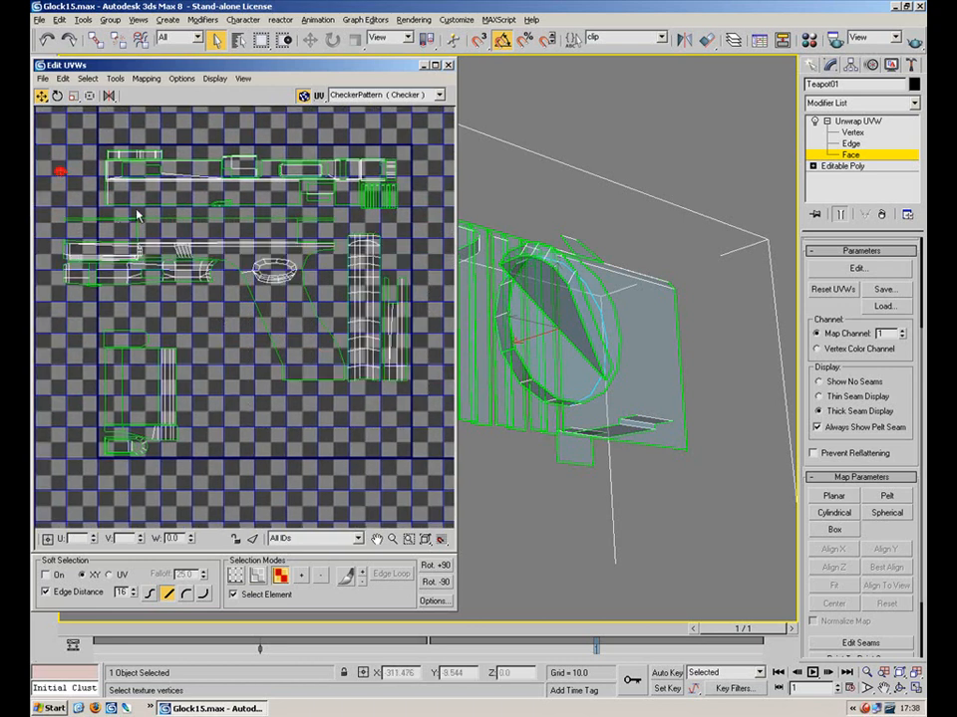
pyautogui.click(185, 284)
pyautogui.keyDown('ctrl'); pyautogui.click(303, 316); pyautogui.keyUp('ctrl')
pyautogui.click(74, 96)
pyautogui.moveTo(248, 257); pyautogui.dragTo(201, 212)
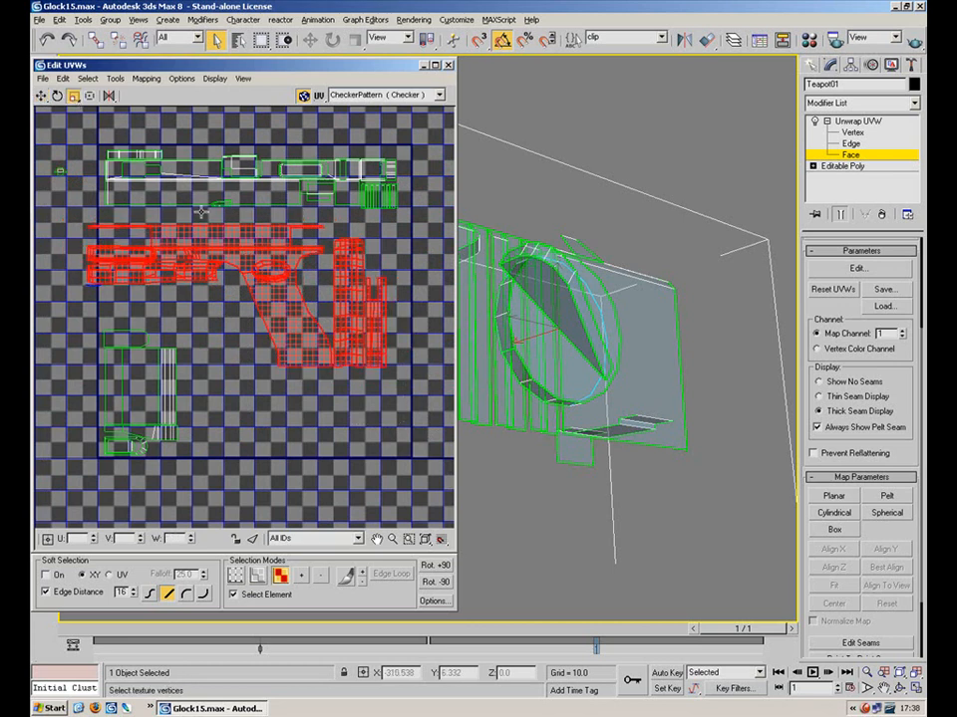
pyautogui.click(42, 96)
pyautogui.moveTo(228, 243); pyautogui.dragTo(232, 232)
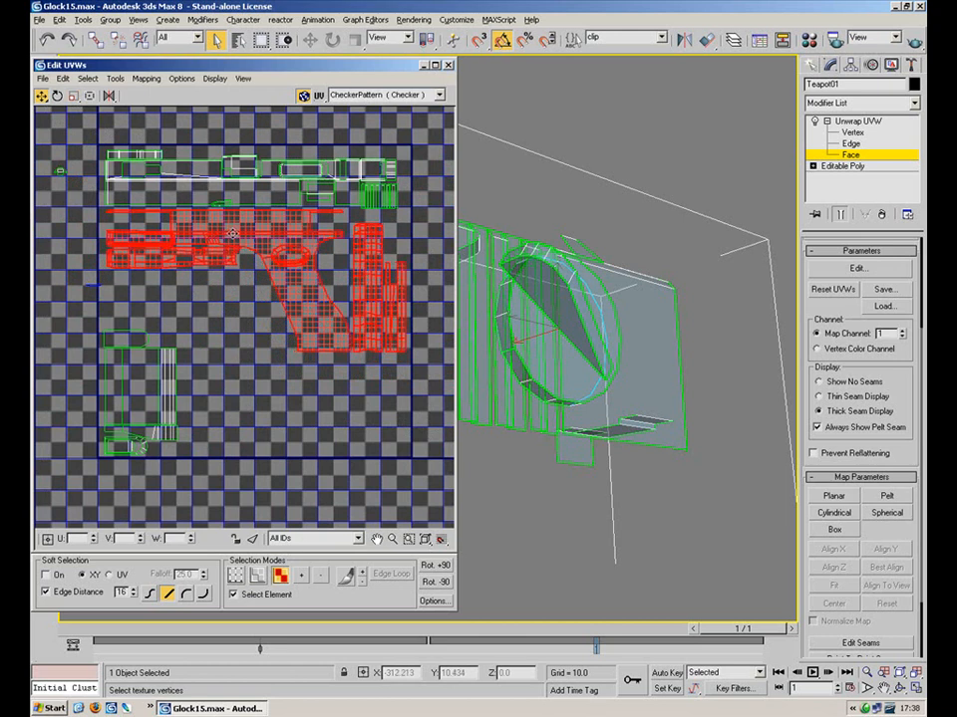
# Enlarge the bottom-left UV faces slightly and nudge the cluster left and down
pyautogui.moveTo(204, 312); pyautogui.dragTo(94, 465)
pyautogui.click(75, 99)
pyautogui.moveTo(142, 346)
pyautogui.mouseDown()
pyautogui.moveTo(142, 331)
pyautogui.moveTo(145, 353)
pyautogui.mouseUp()
pyautogui.click(41, 95)
pyautogui.click(245, 388)
pyautogui.scroll(-5, 356, 309)
pyautogui.moveTo(337, 309); pyautogui.dragTo(235, 274, button='middle')
# Rotate the tall right-hand cluster 90° to horizontal, shrink it to about half, and place it in the square
pyautogui.click(235, 269)
pyautogui.click(58, 95)
pyautogui.moveTo(207, 180); pyautogui.dragTo(199, 145)
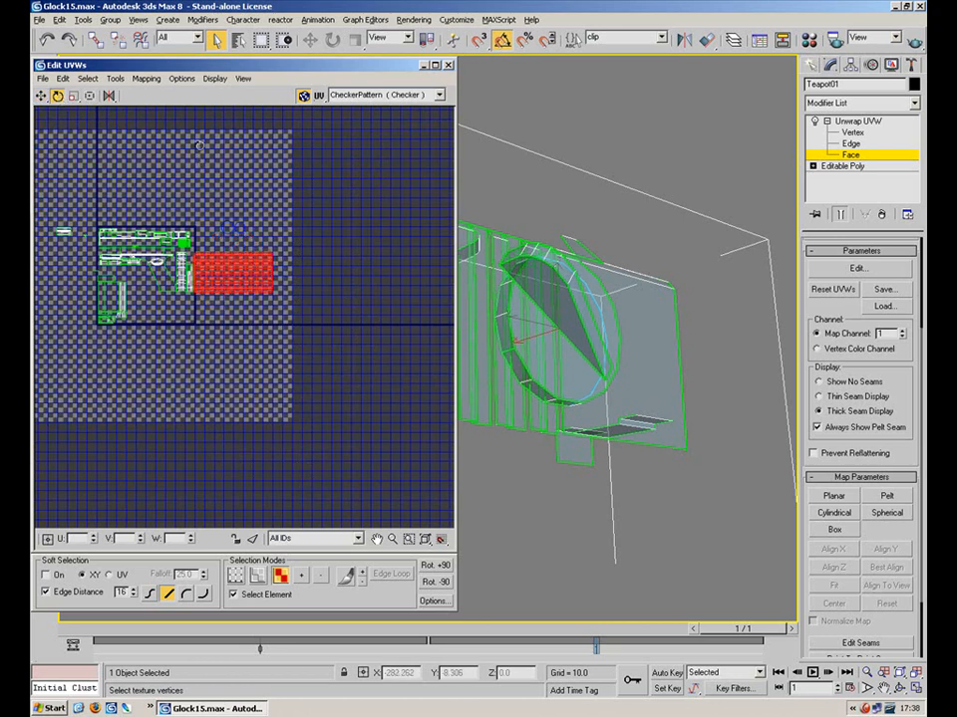
pyautogui.click(75, 97)
pyautogui.moveTo(234, 270); pyautogui.dragTo(211, 325)
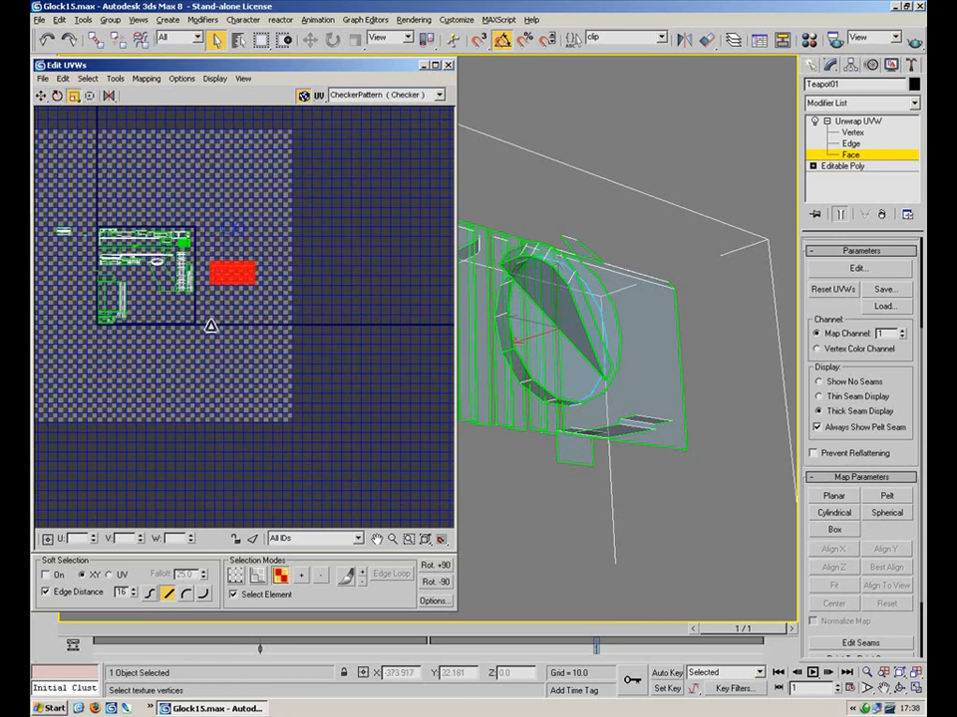
pyautogui.moveTo(33, 108); pyautogui.dragTo(35, 105)
pyautogui.click(43, 96)
pyautogui.moveTo(233, 271); pyautogui.dragTo(205, 325)
pyautogui.scroll(5, 179, 304)
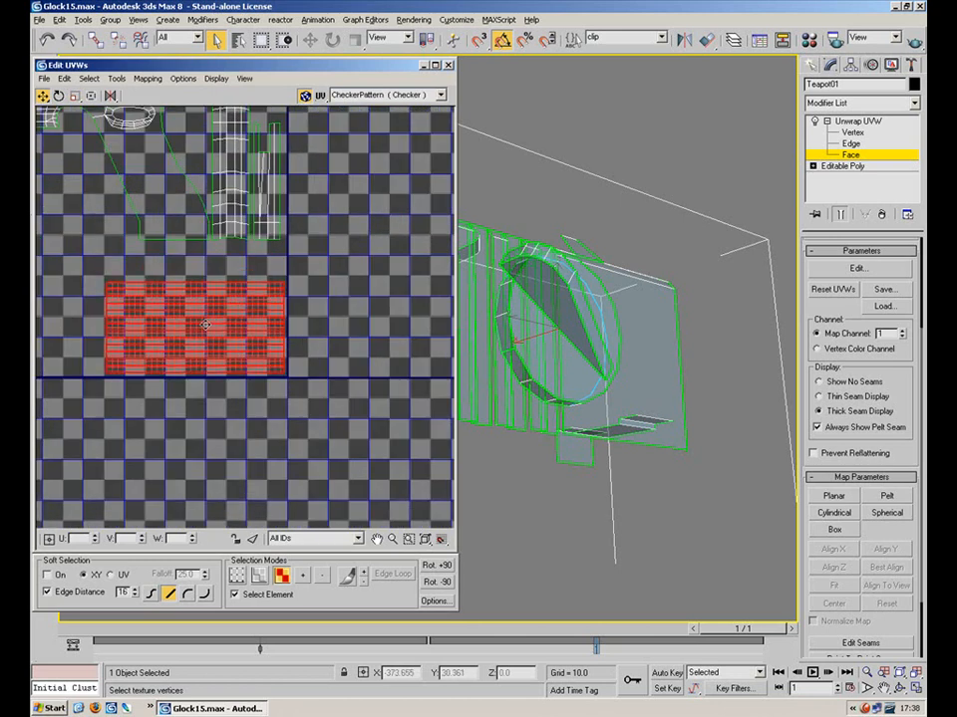
# Select the upper UV clusters plus the remaining piece and move them downward
pyautogui.click(249, 276)
pyautogui.scroll(-6, 249, 276)
pyautogui.moveTo(346, 310); pyautogui.dragTo(222, 215, button='middle')
pyautogui.scroll(-3, 285, 220)
pyautogui.moveTo(302, 236); pyautogui.dragTo(296, 329, button='middle')
pyautogui.scroll(1, 297, 303)
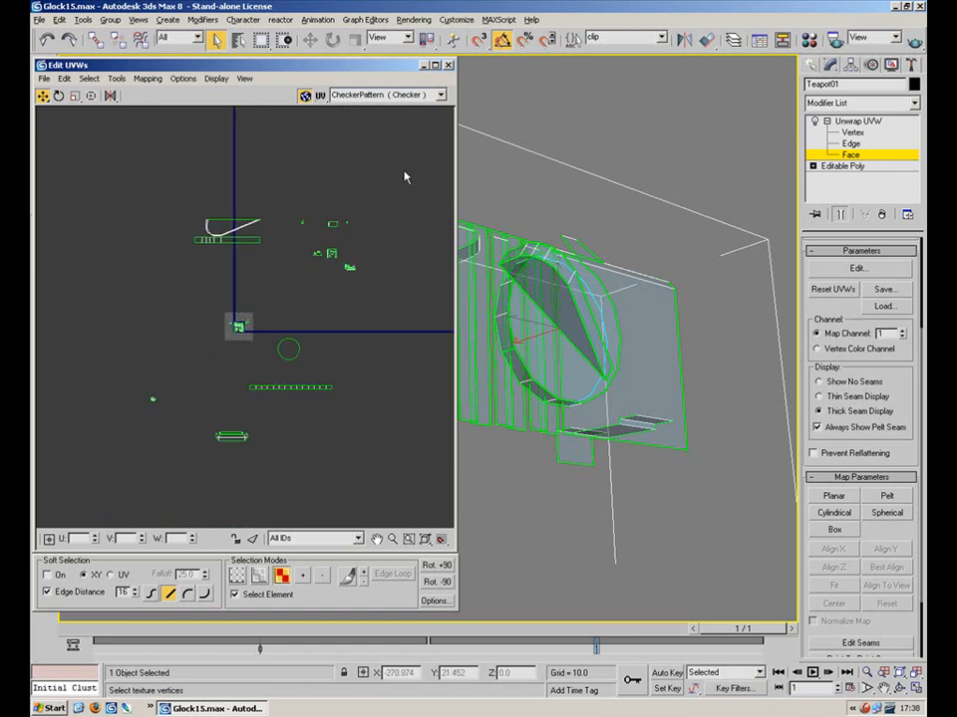
pyautogui.moveTo(169, 264); pyautogui.dragTo(169, 263)
pyautogui.keyDown('ctrl'); pyautogui.moveTo(403, 193); pyautogui.dragTo(297, 302); pyautogui.keyUp('ctrl')
pyautogui.moveTo(230, 225); pyautogui.dragTo(222, 303)
# Move the lower UV cluster down-left, then bring the small cluster up beside the layout
pyautogui.click(244, 457)
pyautogui.moveTo(267, 426); pyautogui.dragTo(224, 327)
pyautogui.scroll(10, 232, 271)
pyautogui.moveTo(285, 337); pyautogui.dragTo(52, 536)
pyautogui.click(75, 96)
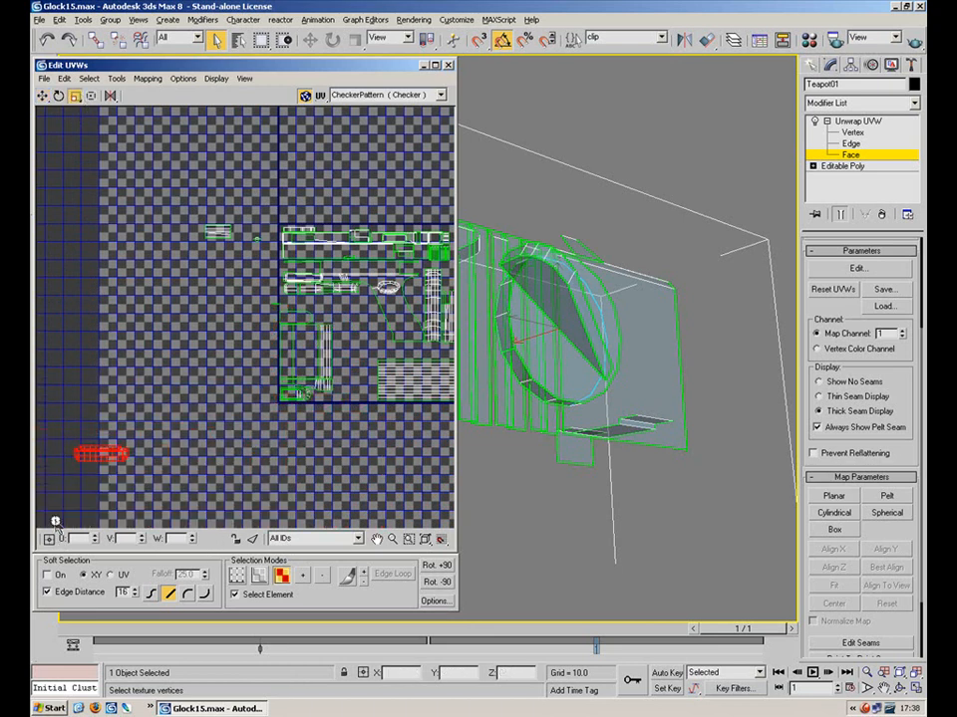
pyautogui.click(41, 96)
pyautogui.moveTo(100, 455); pyautogui.dragTo(217, 287)
# Marquee-select the large Glock UV islands and scale them up
pyautogui.scroll(4, 265, 297)
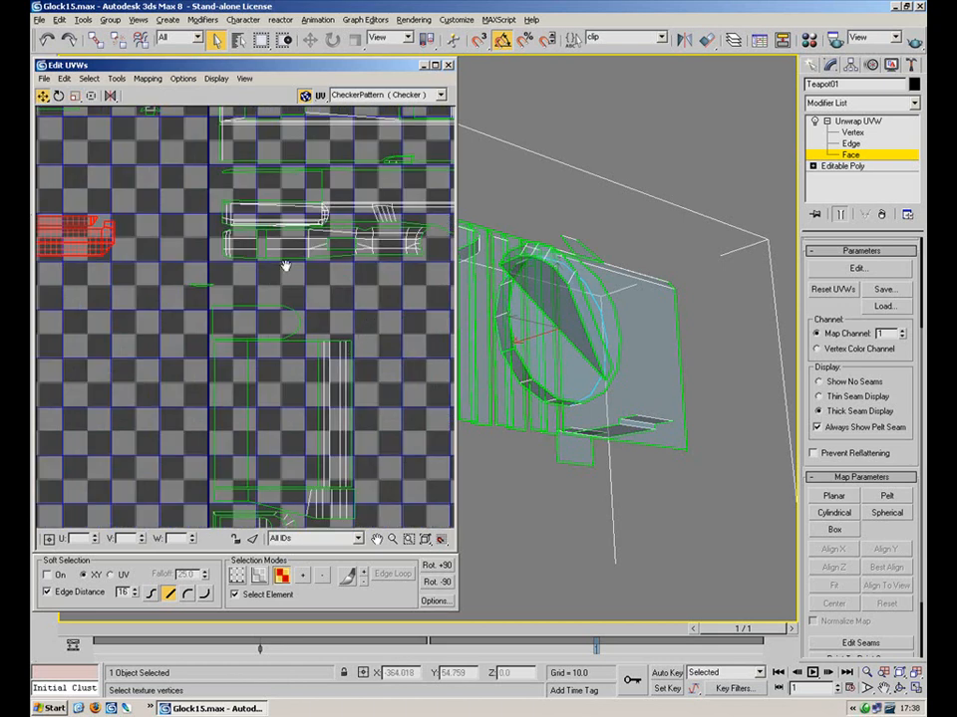
pyautogui.moveTo(309, 335); pyautogui.dragTo(278, 248, button='middle')
pyautogui.moveTo(370, 243); pyautogui.dragTo(195, 466)
pyautogui.click(77, 97)
pyautogui.moveTo(239, 317); pyautogui.dragTo(235, 278)
pyautogui.click(44, 95)
# Move a small stray UV piece further to the left
pyautogui.click(147, 171)
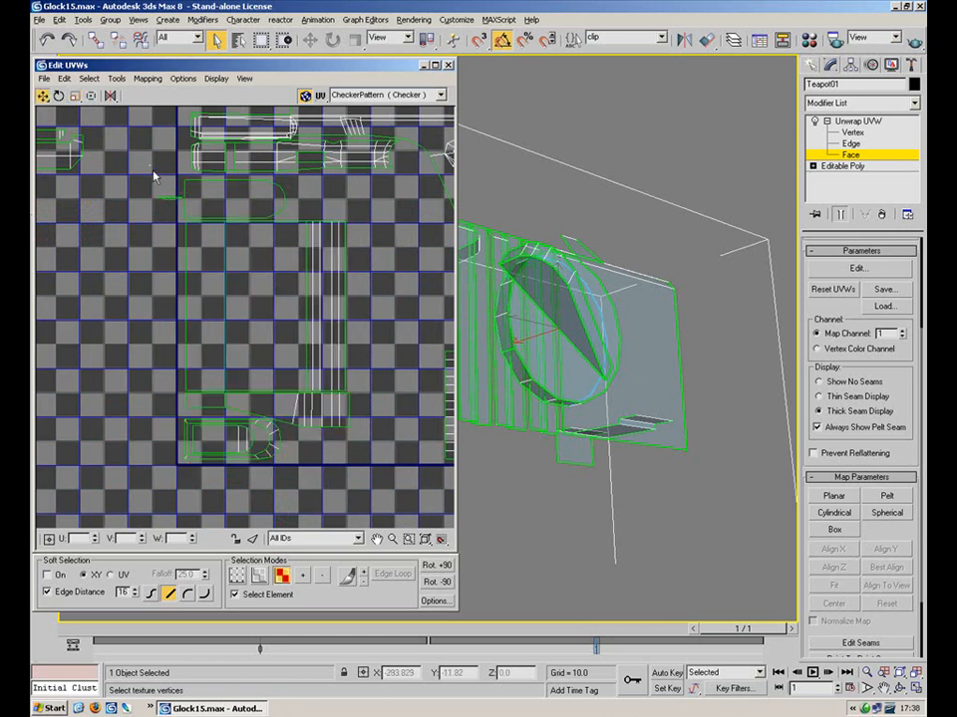
pyautogui.moveTo(183, 225); pyautogui.dragTo(175, 202)
pyautogui.moveTo(122, 181); pyautogui.dragTo(91, 186)
pyautogui.click(138, 164)
pyautogui.scroll(-5, 258, 376)
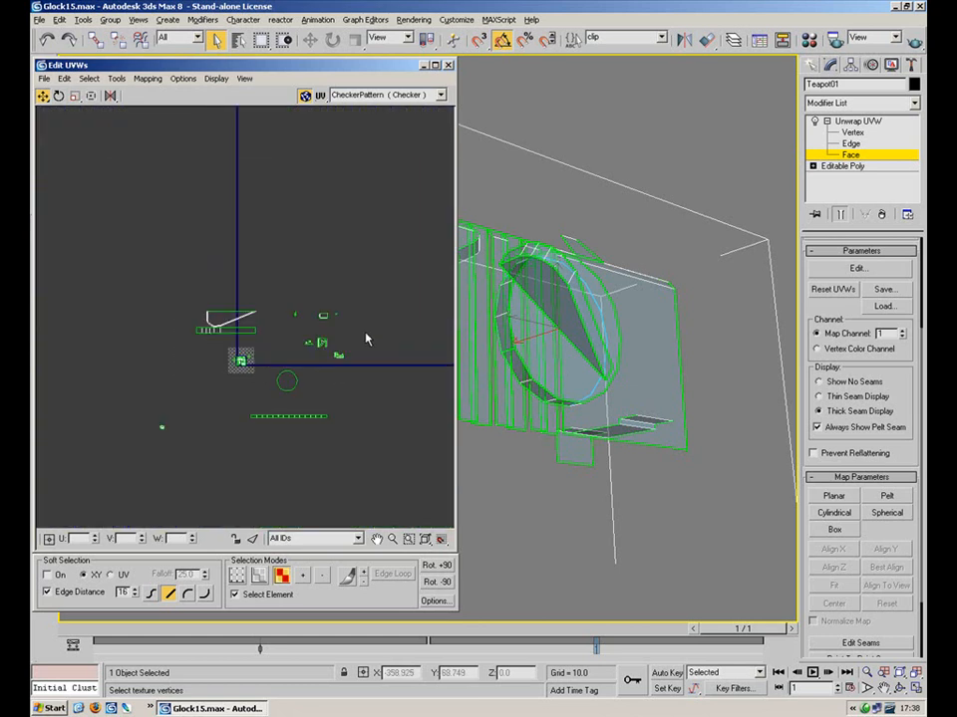
# Shrink the group of small UV pieces on the left and move them beside the square's corner
pyautogui.moveTo(290, 367); pyautogui.dragTo(258, 344)
pyautogui.moveTo(264, 282); pyautogui.dragTo(160, 344)
pyautogui.click(77, 98)
pyautogui.moveTo(235, 312); pyautogui.dragTo(213, 445)
pyautogui.click(43, 96)
pyautogui.moveTo(225, 333); pyautogui.dragTo(284, 430)
# Select the circular UV element with the strip faces and shrink the circle
pyautogui.click(287, 381)
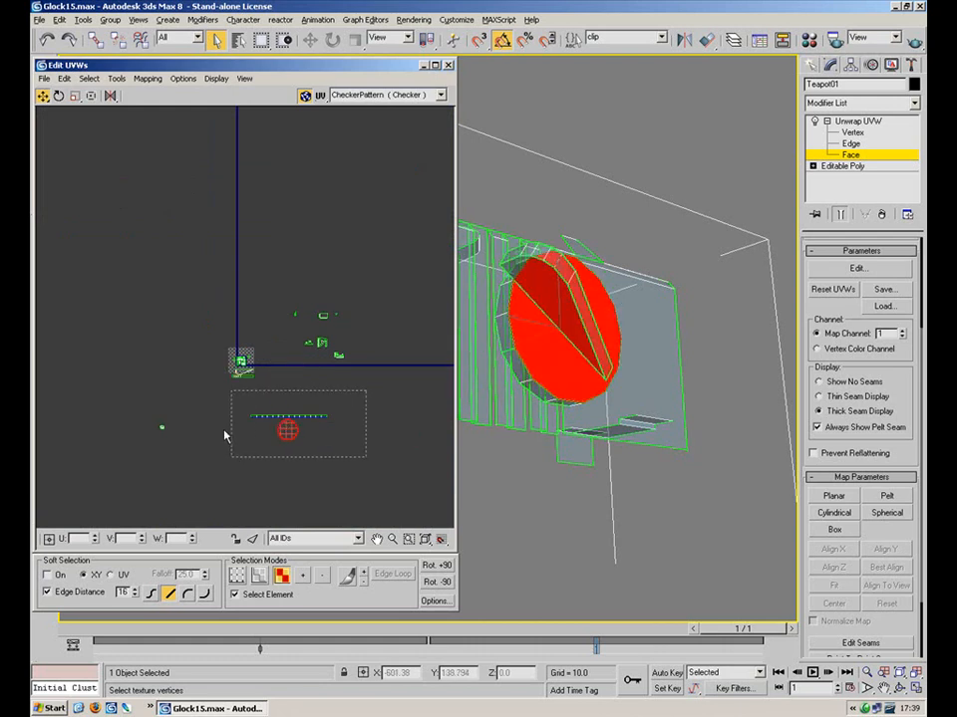
pyautogui.moveTo(235, 465); pyautogui.dragTo(235, 463)
pyautogui.click(75, 96)
pyautogui.moveTo(284, 429); pyautogui.dragTo(278, 465)
pyautogui.moveTo(363, 271); pyautogui.dragTo(269, 383)
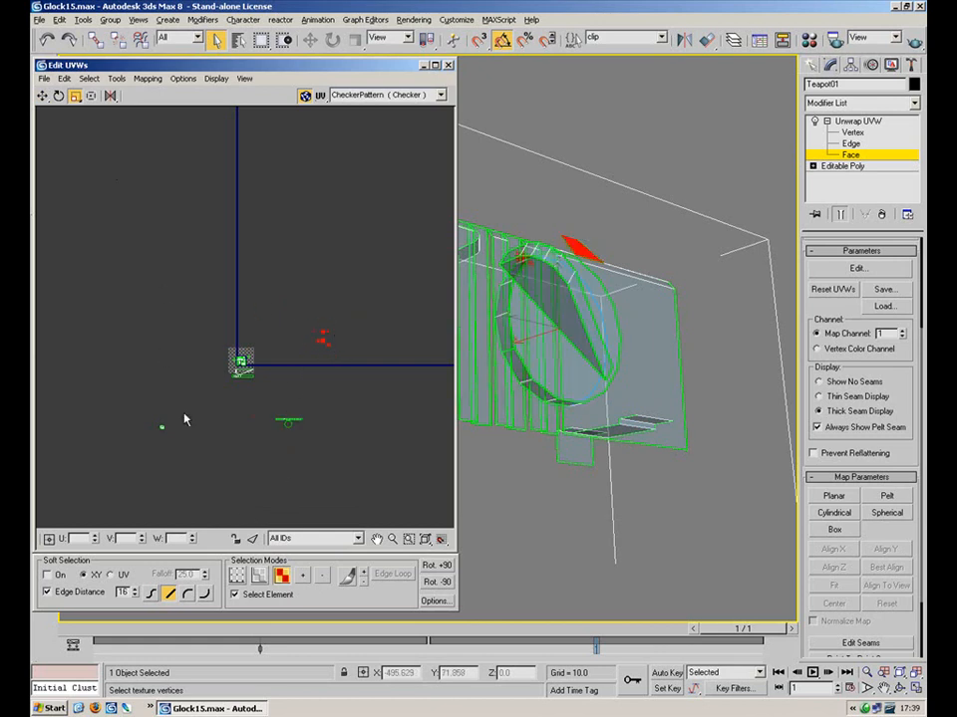
pyautogui.click(44, 97)
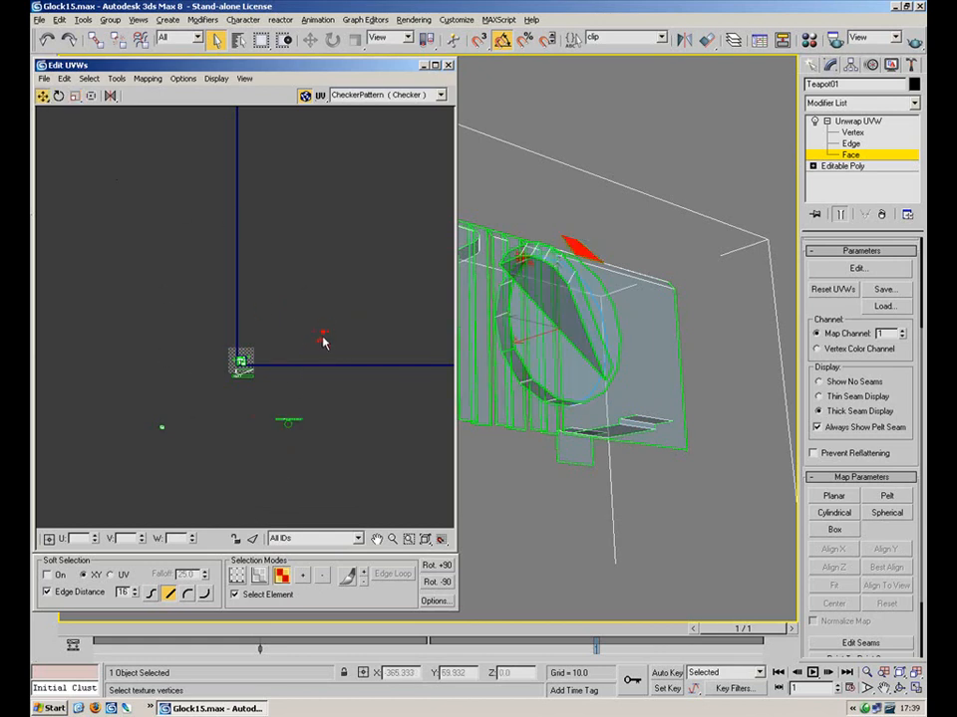
# Shrink a small UV piece to under half size and fit it into the layout's upper-left area
pyautogui.moveTo(197, 422); pyautogui.dragTo(139, 436)
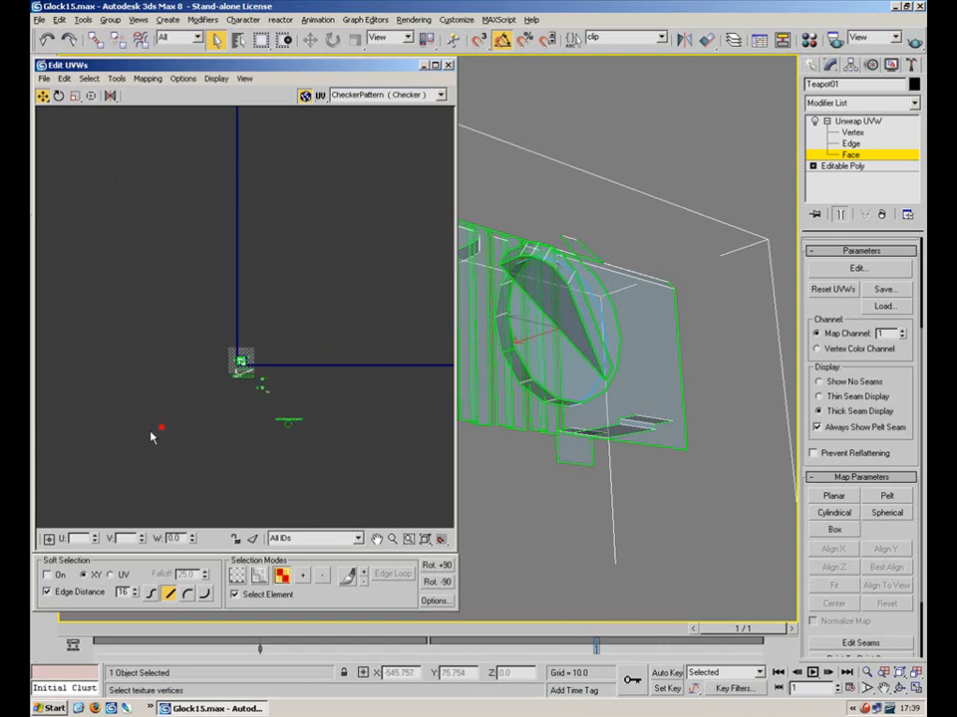
pyautogui.moveTo(254, 458); pyautogui.dragTo(256, 456)
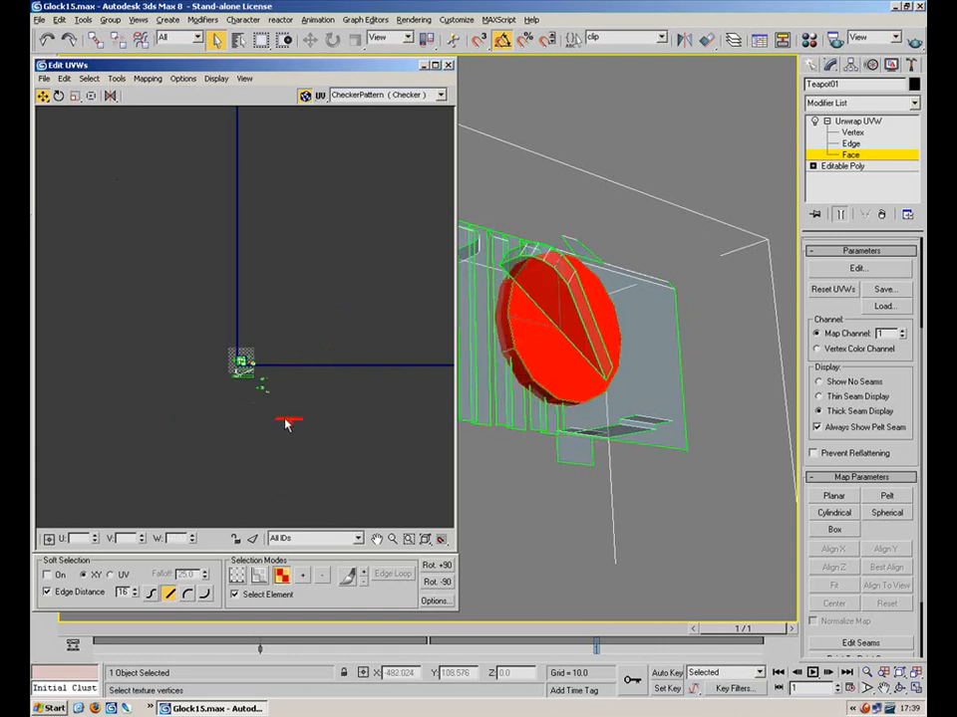
pyautogui.scroll(8, 264, 370)
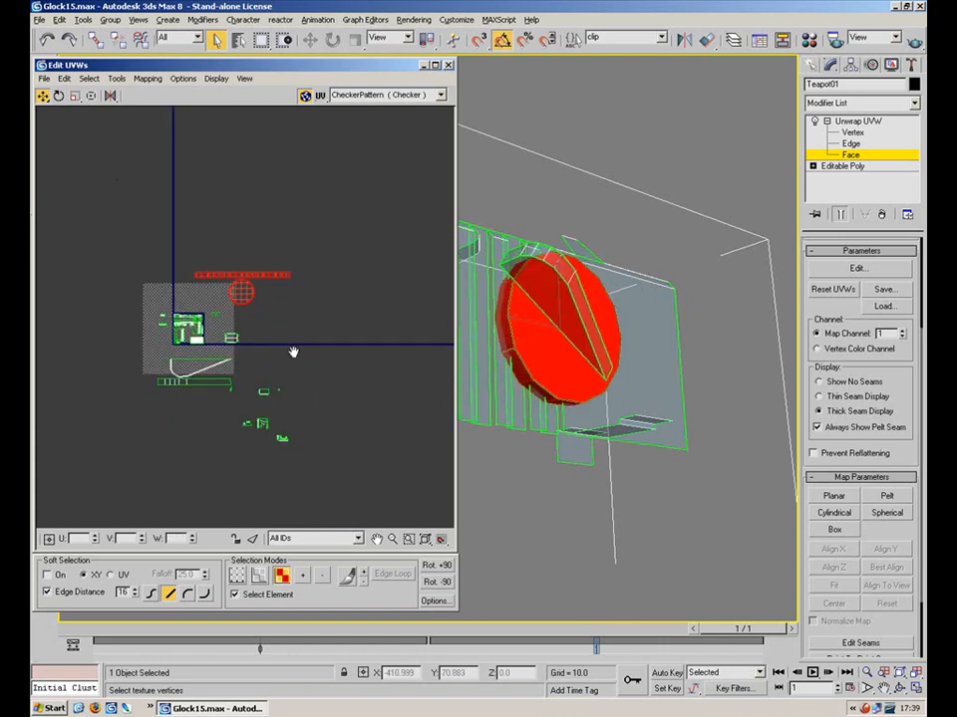
pyautogui.click(302, 425)
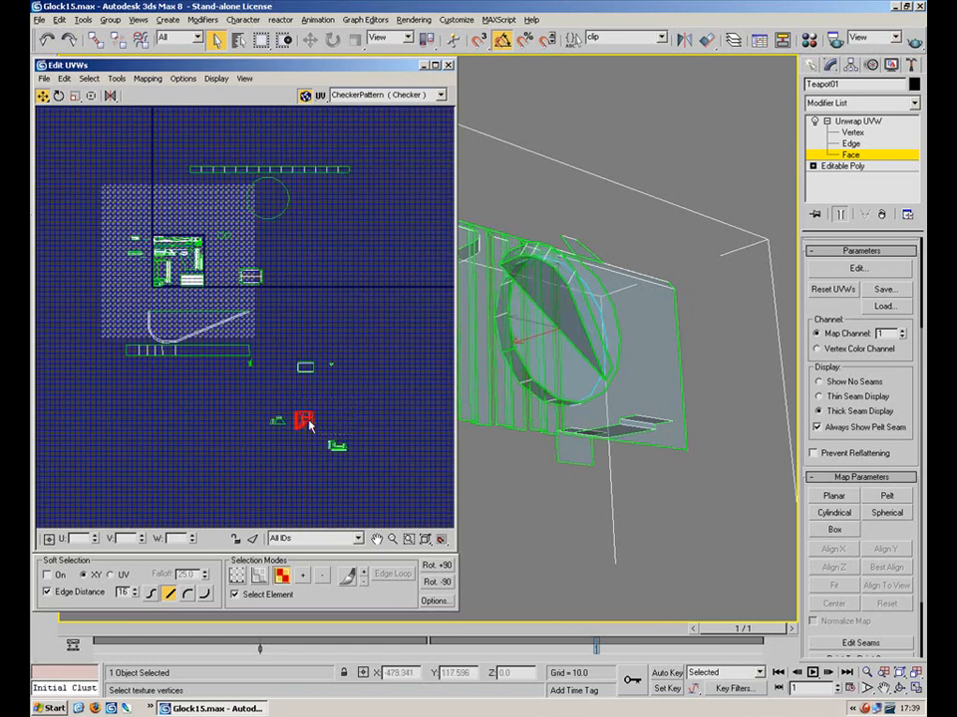
pyautogui.scroll(5, 299, 419)
pyautogui.click(75, 96)
pyautogui.moveTo(195, 289); pyautogui.dragTo(149, 375)
pyautogui.moveTo(135, 208); pyautogui.dragTo(202, 330, button='middle')
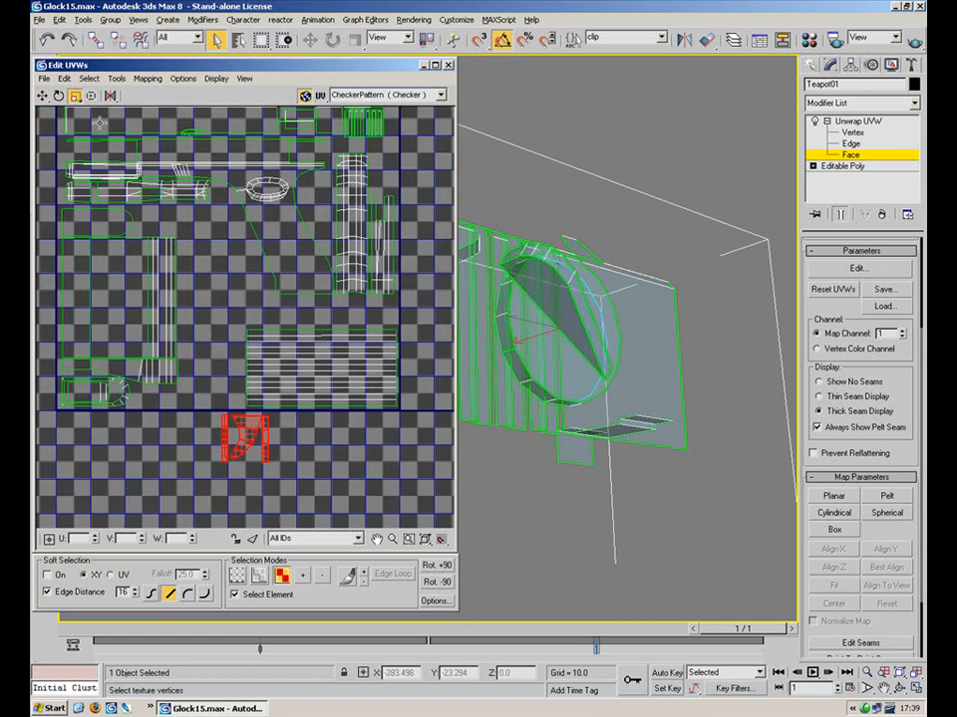
pyautogui.click(45, 96)
pyautogui.moveTo(247, 435); pyautogui.dragTo(211, 227)
pyautogui.click(75, 96)
pyautogui.click(205, 315)
# Move the small upper-left UV piece onto the gun layout, enlarging it slightly
pyautogui.scroll(-4, 131, 173)
pyautogui.moveTo(130, 173); pyautogui.dragTo(308, 311, button='middle')
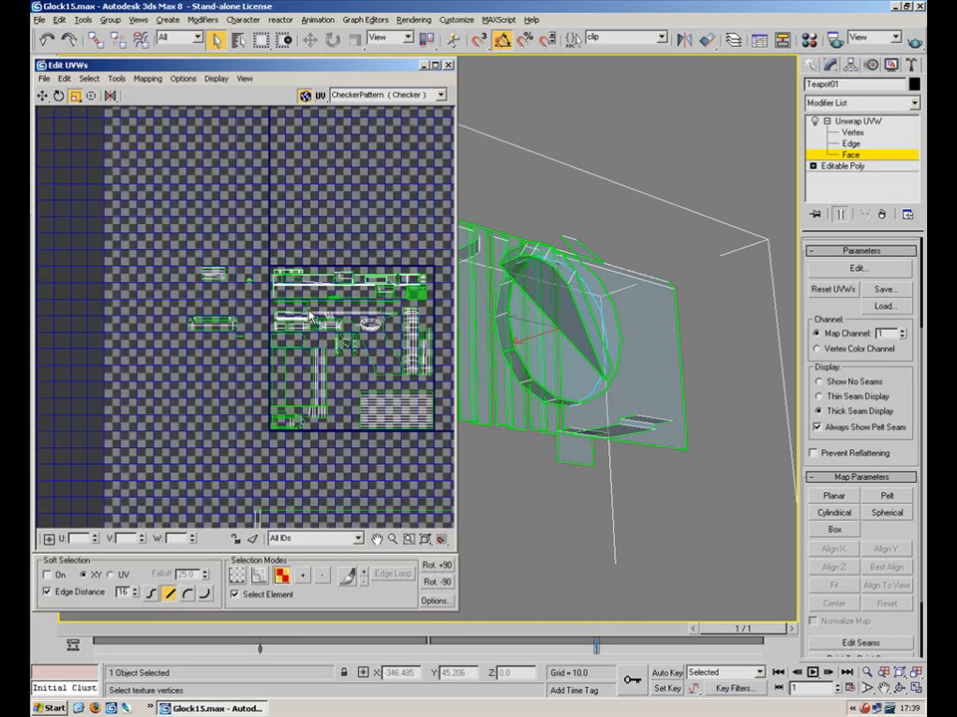
pyautogui.scroll(3, 245, 289)
pyautogui.click(183, 253)
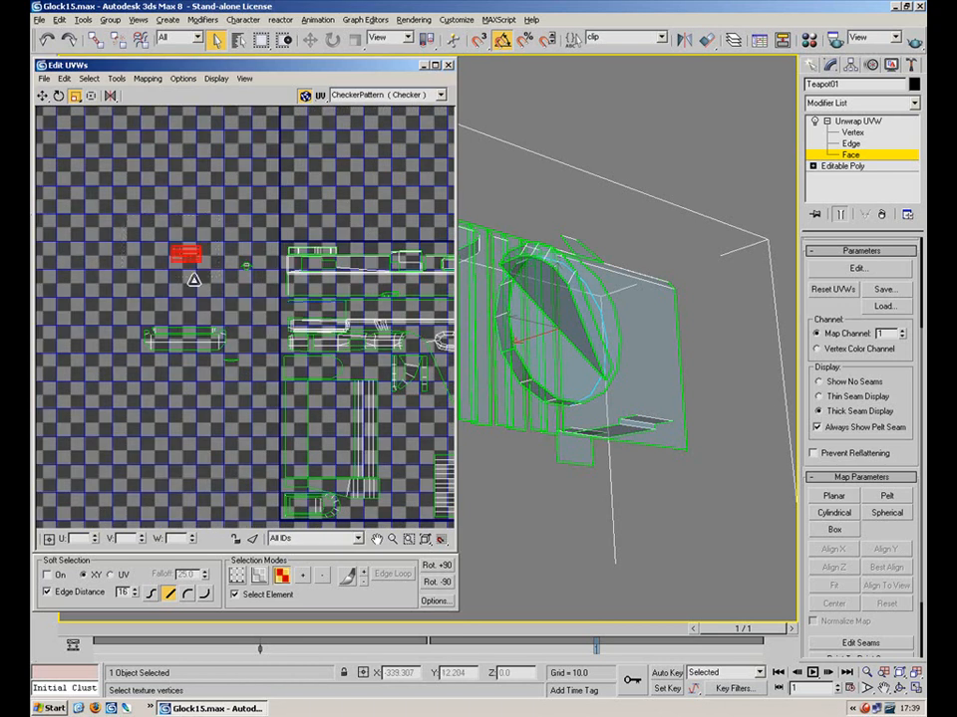
pyautogui.click(42, 96)
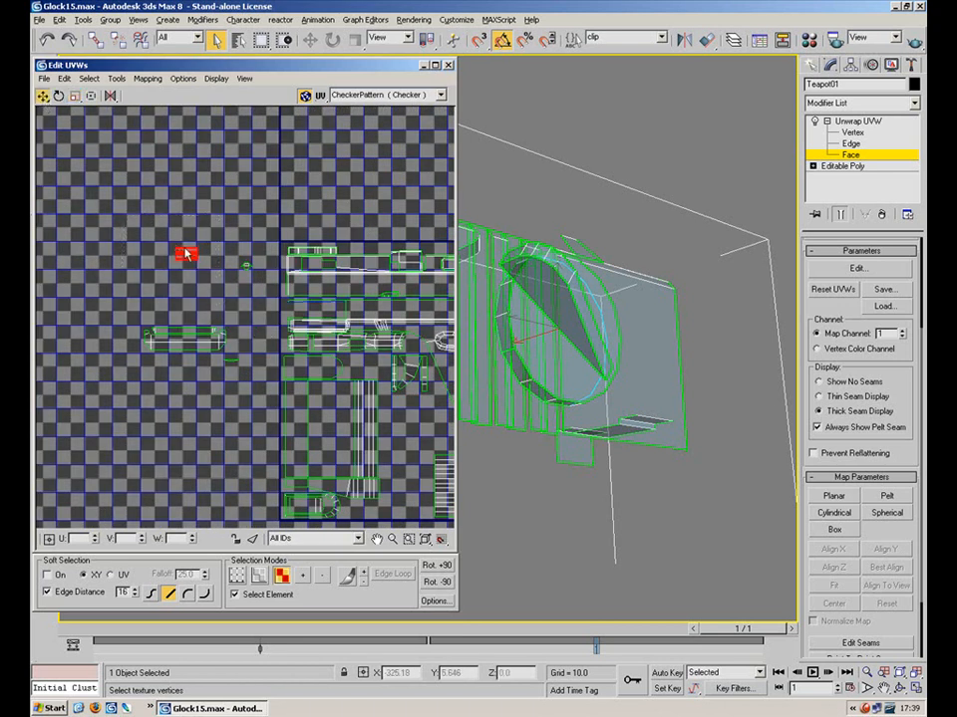
pyautogui.moveTo(186, 253); pyautogui.dragTo(308, 280)
pyautogui.scroll(5, 299, 299)
pyautogui.click(75, 96)
pyautogui.click(43, 95)
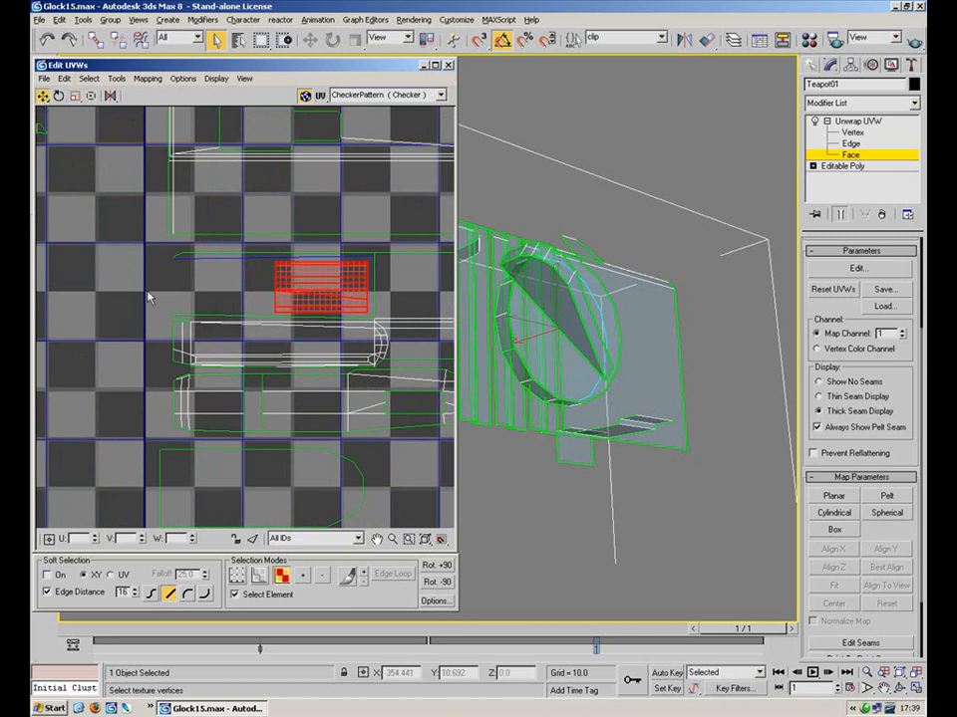
pyautogui.click(162, 204)
# Move the small green UV piece toward the lower right
pyautogui.moveTo(108, 121); pyautogui.dragTo(203, 199, button='middle')
pyautogui.click(122, 206)
pyautogui.moveTo(123, 208); pyautogui.dragTo(331, 296)
pyautogui.press('r')
pyautogui.click(178, 368)
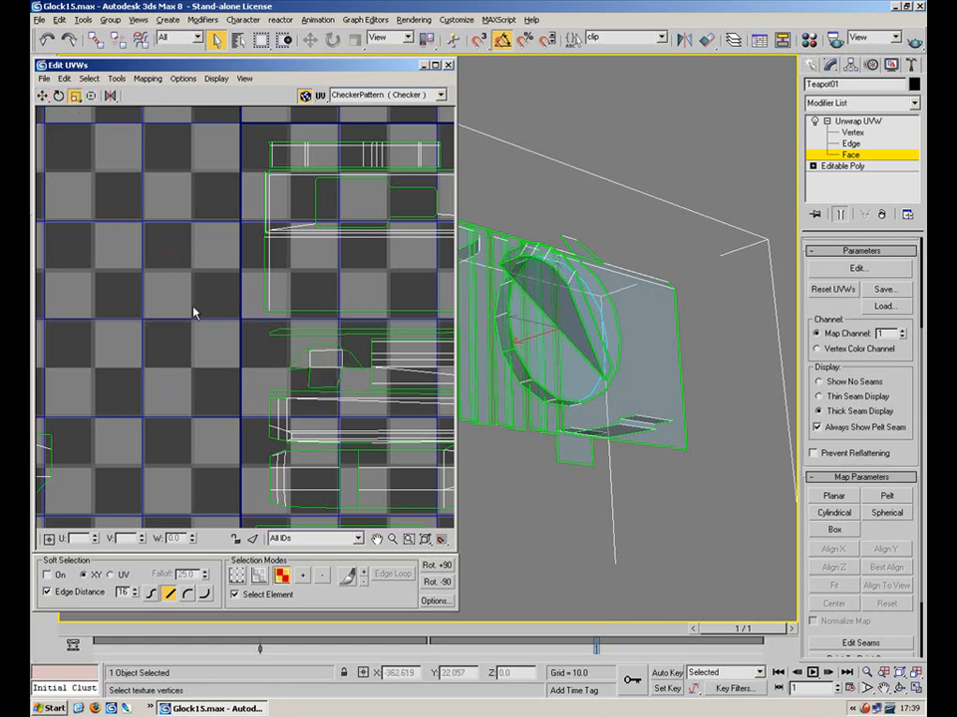
pyautogui.scroll(-3, 415, 200)
# Scale down the piece at the left edge and fit it into a gap in the layout
pyautogui.moveTo(345, 234); pyautogui.dragTo(74, 343)
pyautogui.moveTo(194, 293); pyautogui.dragTo(78, 280, button='middle')
pyautogui.moveTo(56, 295); pyautogui.dragTo(410, 363)
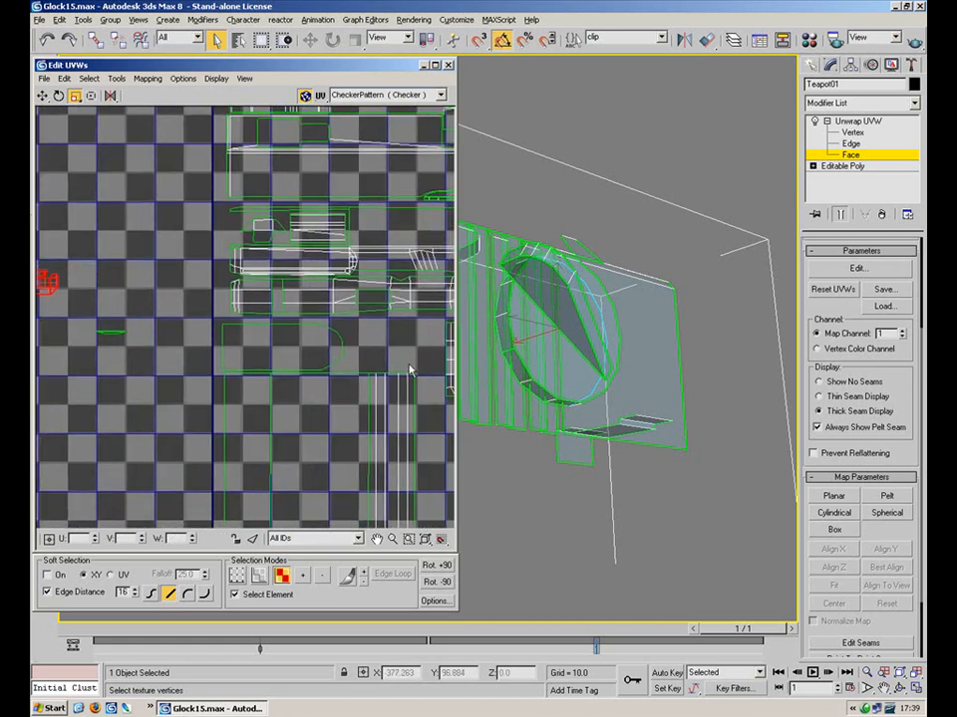
pyautogui.click(43, 96)
pyautogui.moveTo(74, 287); pyautogui.dragTo(436, 336)
pyautogui.moveTo(421, 335); pyautogui.dragTo(307, 288, button='middle')
pyautogui.click(75, 98)
pyautogui.moveTo(258, 276); pyautogui.dragTo(176, 227)
pyautogui.click(43, 96)
pyautogui.moveTo(297, 291); pyautogui.dragTo(314, 301)
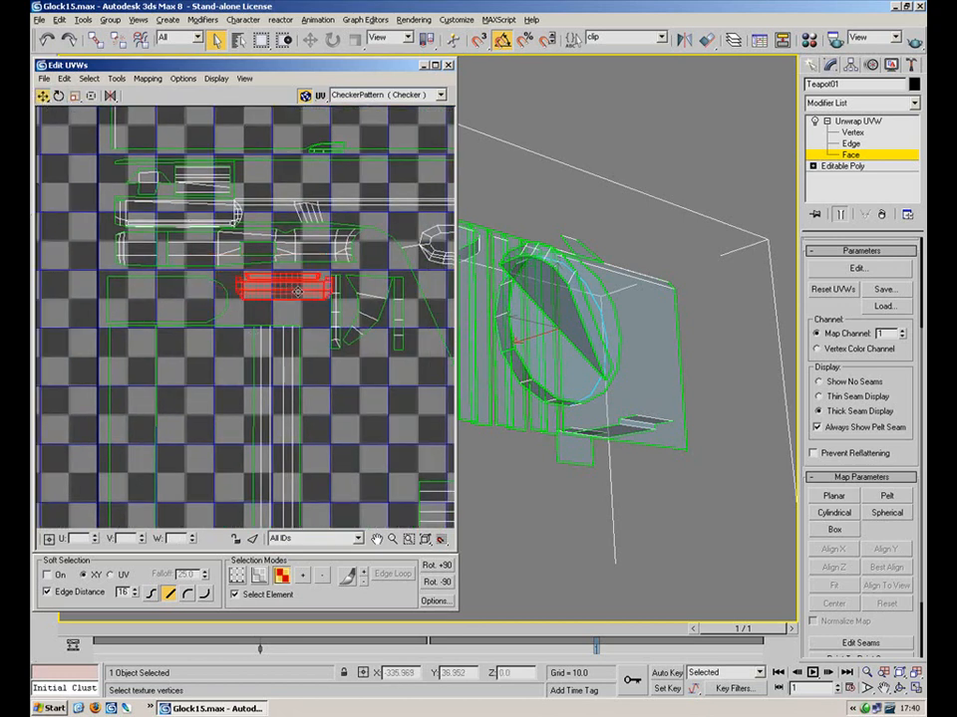
pyautogui.click(76, 97)
pyautogui.click(70, 276)
# Select the bottom striped UV rectangle and scale it up
pyautogui.moveTo(303, 330); pyautogui.dragTo(228, 265, button='middle')
pyautogui.scroll(-3, 208, 236)
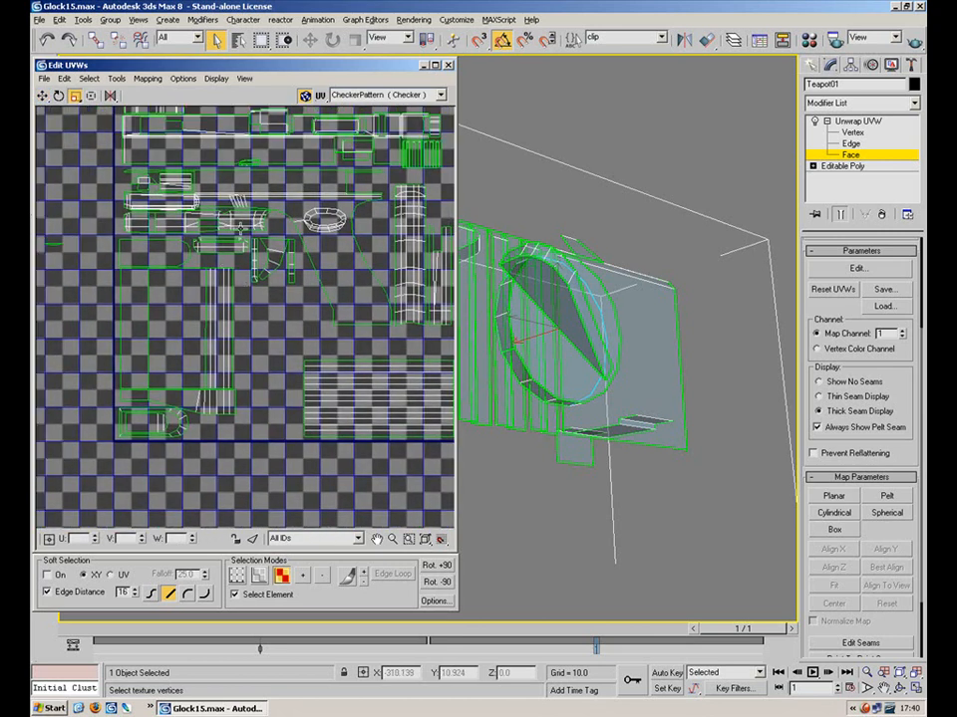
pyautogui.moveTo(348, 342); pyautogui.dragTo(233, 302, button='middle')
pyautogui.moveTo(362, 349); pyautogui.dragTo(174, 427)
pyautogui.moveTo(237, 301); pyautogui.dragTo(236, 355)
pyautogui.click(43, 96)
pyautogui.scroll(-5, 343, 424)
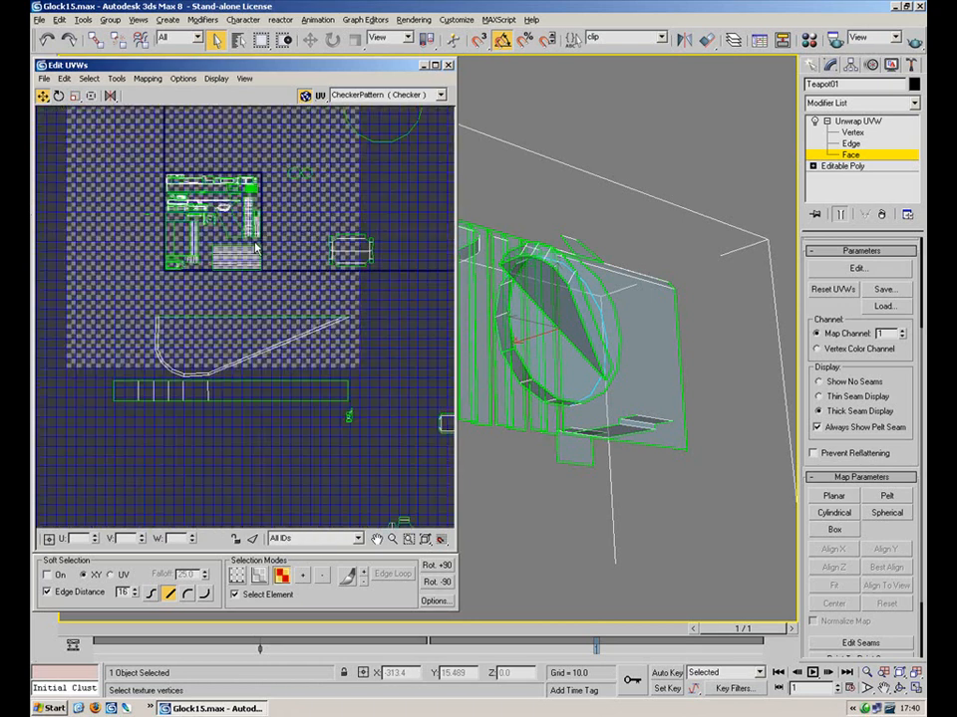
# Shrink the long strip and curved island and move them into the texture square
pyautogui.click(176, 395)
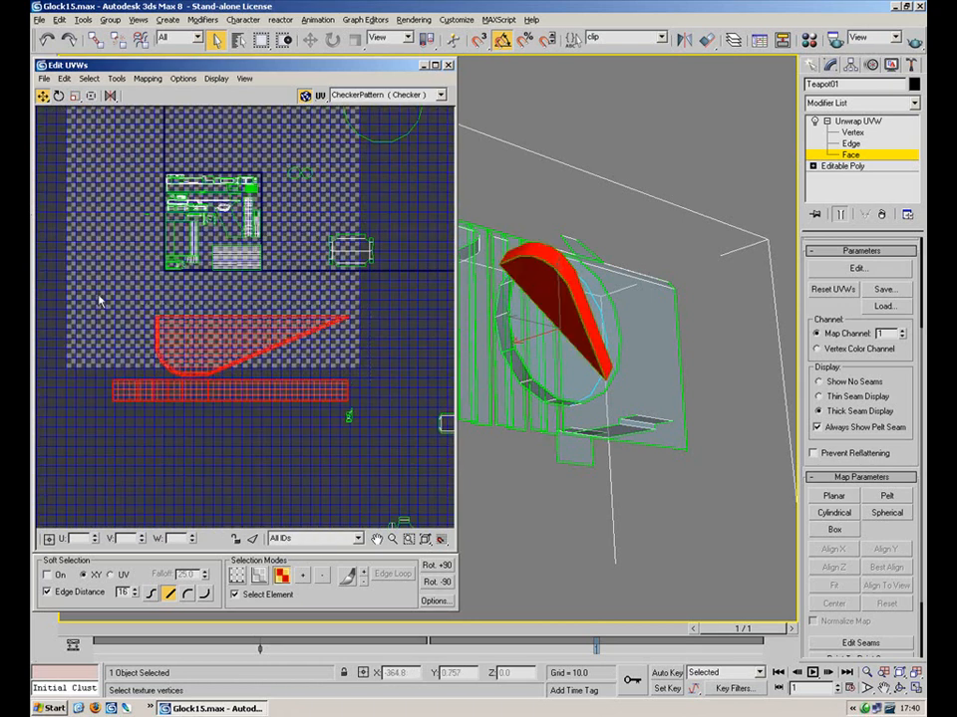
pyautogui.click(75, 95)
pyautogui.moveTo(159, 249); pyautogui.dragTo(175, 423)
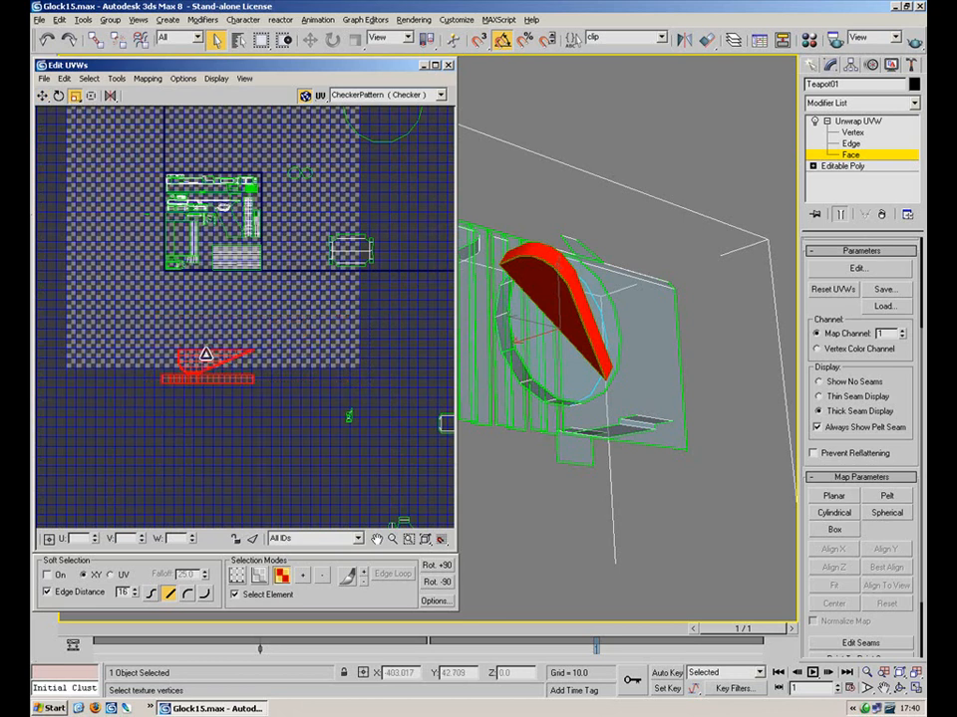
pyautogui.moveTo(206, 351); pyautogui.dragTo(131, 311)
pyautogui.click(44, 96)
pyautogui.moveTo(200, 367); pyautogui.dragTo(186, 131)
pyautogui.scroll(5, 189, 229)
# Rotate the strip and curved island 90° upright, halve their size and tuck them into a left gap
pyautogui.click(59, 95)
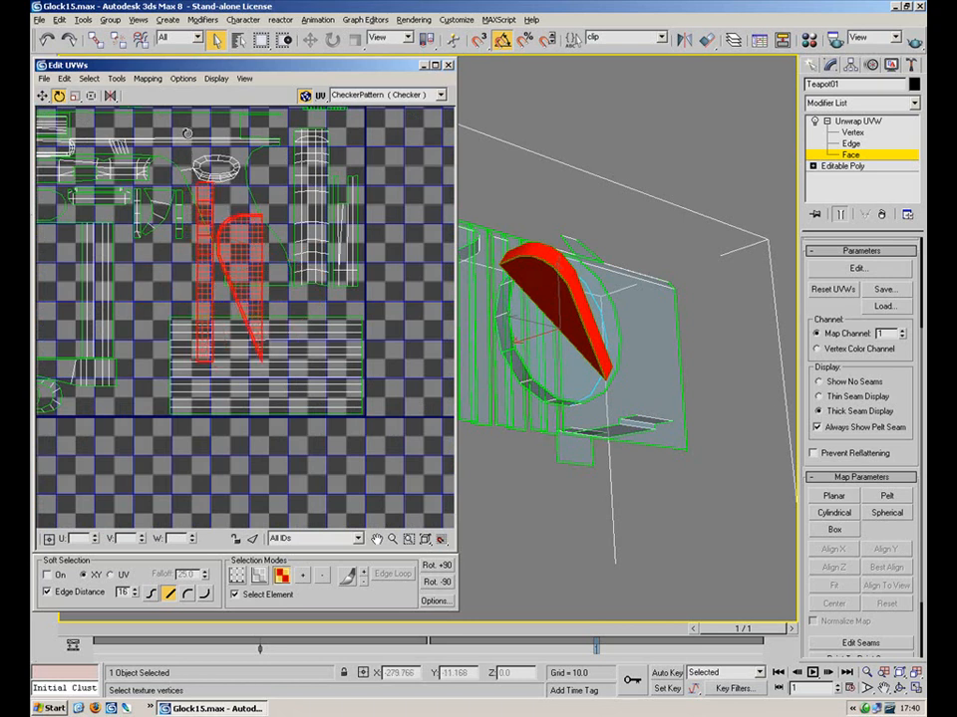
pyautogui.click(76, 97)
pyautogui.moveTo(225, 273); pyautogui.dragTo(214, 315)
pyautogui.click(43, 95)
pyautogui.moveTo(221, 262); pyautogui.dragTo(146, 269)
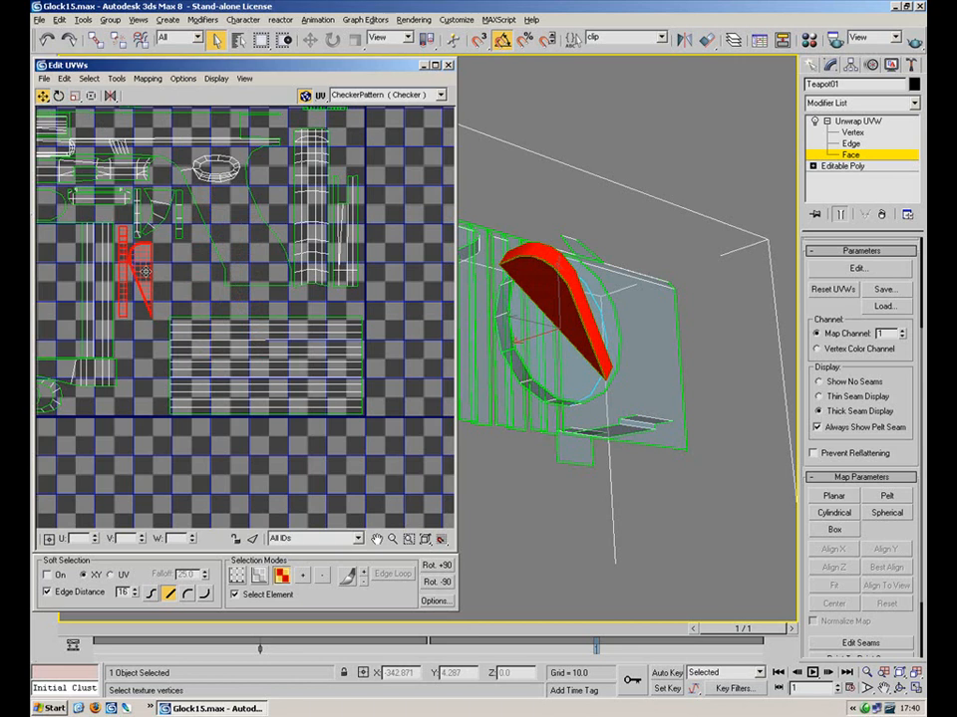
pyautogui.click(215, 284)
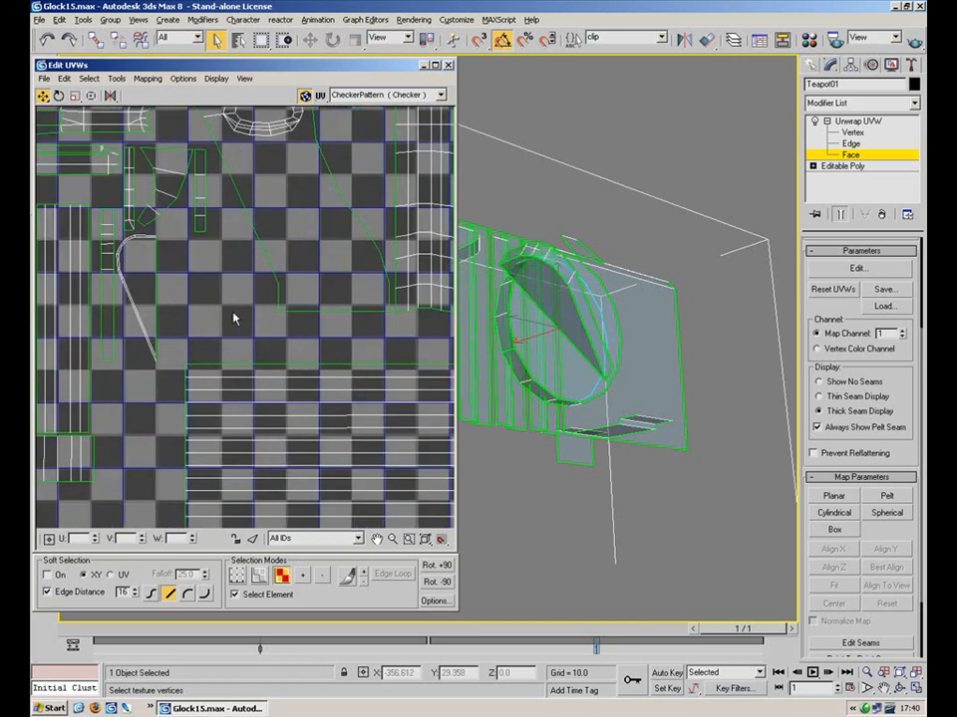
pyautogui.scroll(-8, 258, 309)
pyautogui.scroll(3, 306, 251)
# Bring a small outlying UV element onto the texture layout
pyautogui.click(289, 371)
pyautogui.moveTo(289, 371); pyautogui.dragTo(218, 376)
pyautogui.click(60, 97)
pyautogui.click(76, 98)
pyautogui.scroll(6, 213, 415)
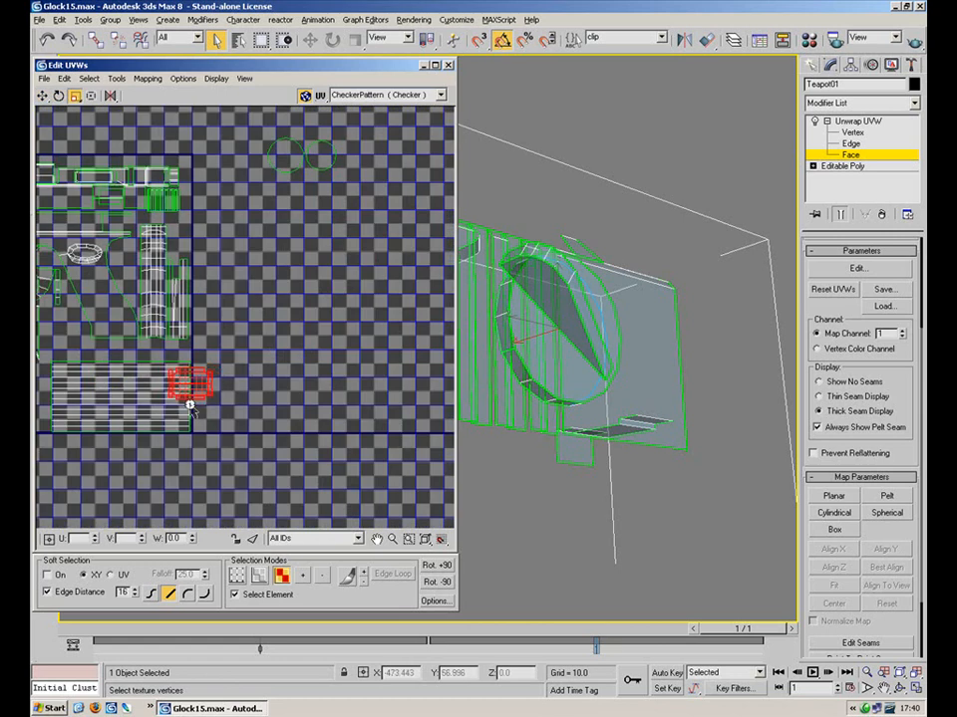
pyautogui.click(43, 96)
pyautogui.moveTo(299, 416); pyautogui.dragTo(207, 367)
pyautogui.moveTo(120, 301); pyautogui.dragTo(122, 355)
# Shrink that small element slightly and nudge it up-left into place
pyautogui.click(75, 96)
pyautogui.click(43, 95)
pyautogui.moveTo(99, 315)
pyautogui.mouseDown()
pyautogui.moveTo(94, 309)
pyautogui.moveTo(111, 335)
pyautogui.moveTo(110, 307)
pyautogui.mouseUp()
pyautogui.click(75, 95)
pyautogui.click(43, 96)
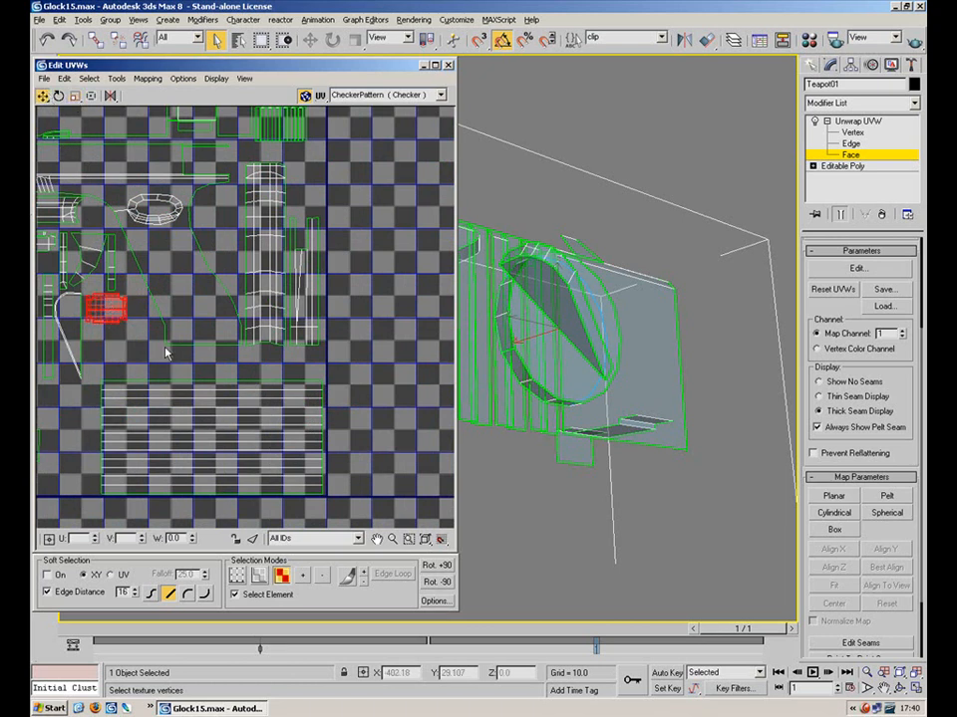
pyautogui.scroll(-8, 165, 351)
# Move another small outlying element over the layout, resize it and nudge it into place
pyautogui.click(339, 388)
pyautogui.scroll(8, 191, 316)
pyautogui.moveTo(232, 349); pyautogui.dragTo(171, 206)
pyautogui.moveTo(171, 207); pyautogui.dragTo(229, 416, button='middle')
pyautogui.moveTo(229, 416); pyautogui.dragTo(216, 336)
pyautogui.click(76, 97)
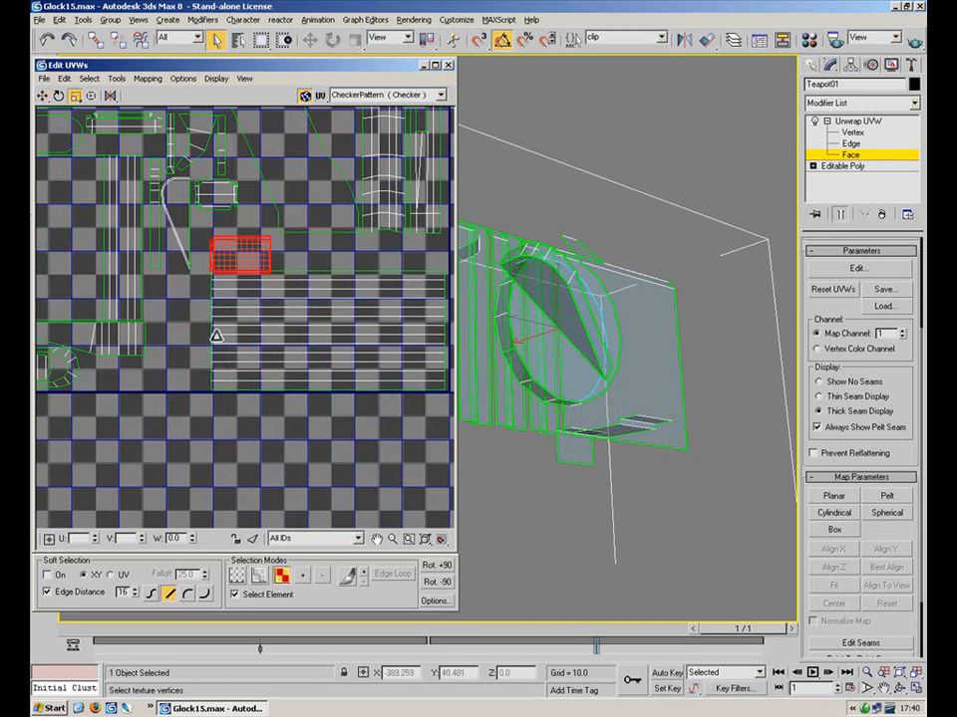
pyautogui.click(43, 96)
pyautogui.moveTo(227, 254); pyautogui.dragTo(220, 217)
pyautogui.click(75, 97)
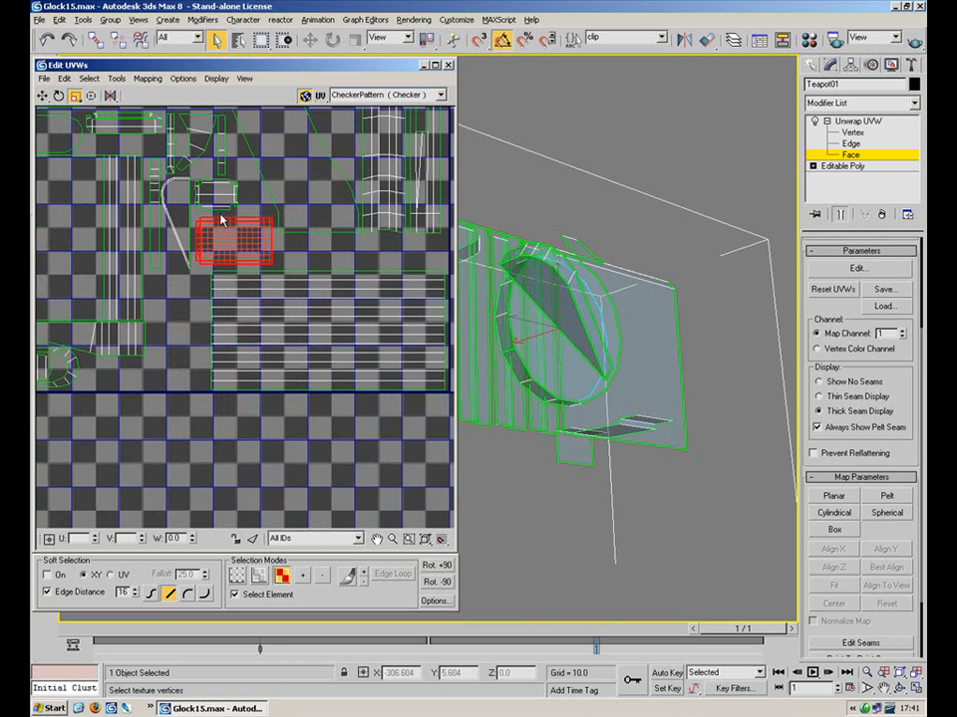
pyautogui.moveTo(249, 251); pyautogui.dragTo(245, 267, button='middle')
pyautogui.scroll(-10, 256, 252)
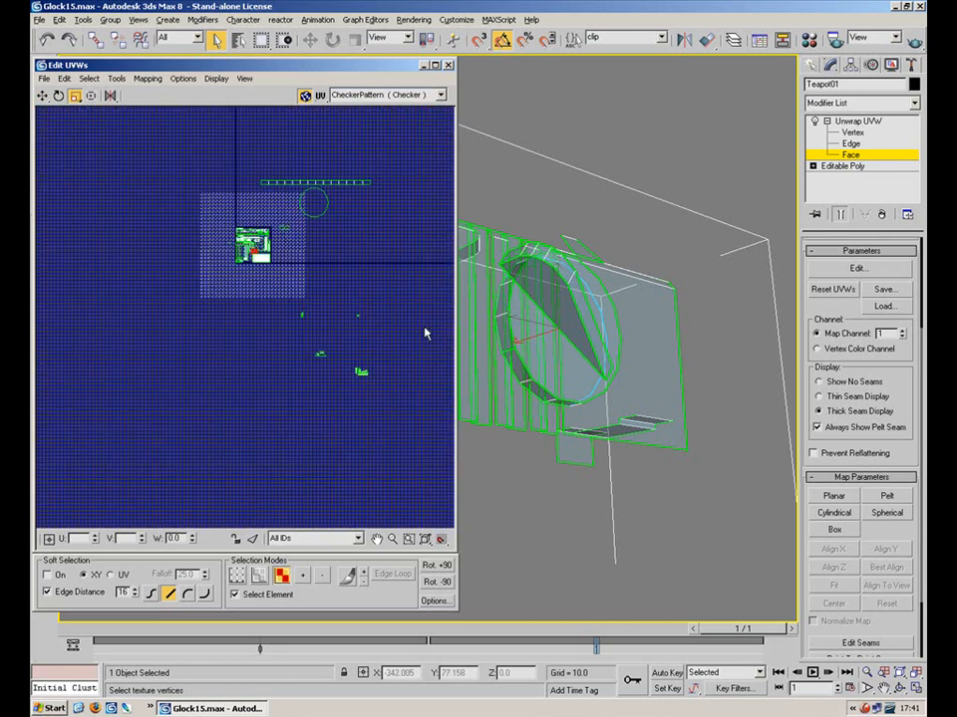
# Move the stray red UV piece onto the texture square toward the layout
pyautogui.click(362, 373)
pyautogui.scroll(5, 364, 376)
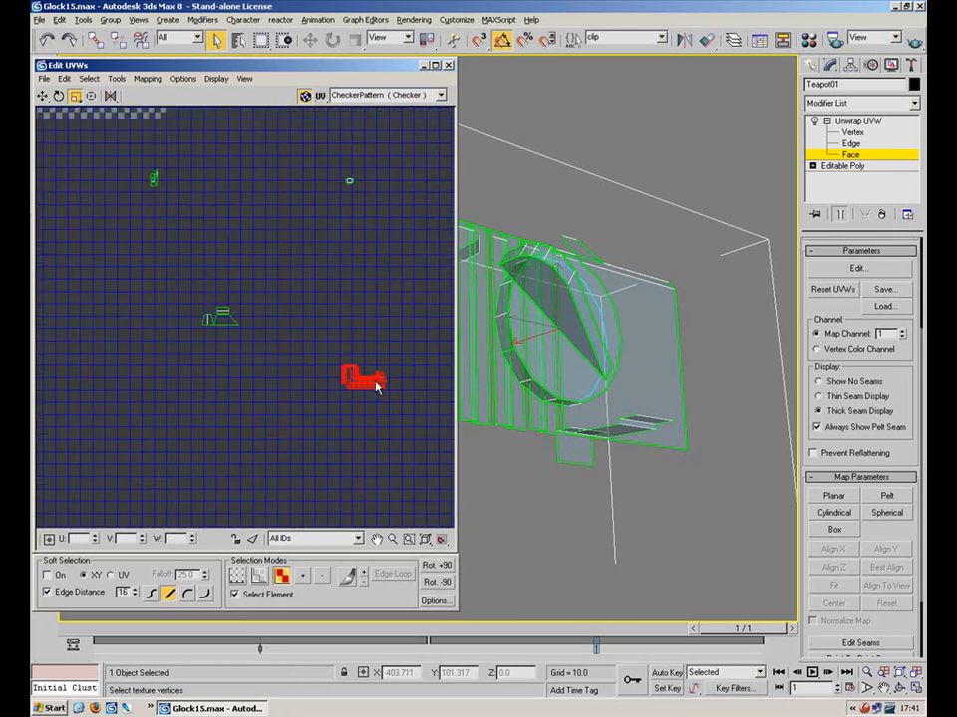
pyautogui.scroll(-2, 373, 386)
pyautogui.click(43, 95)
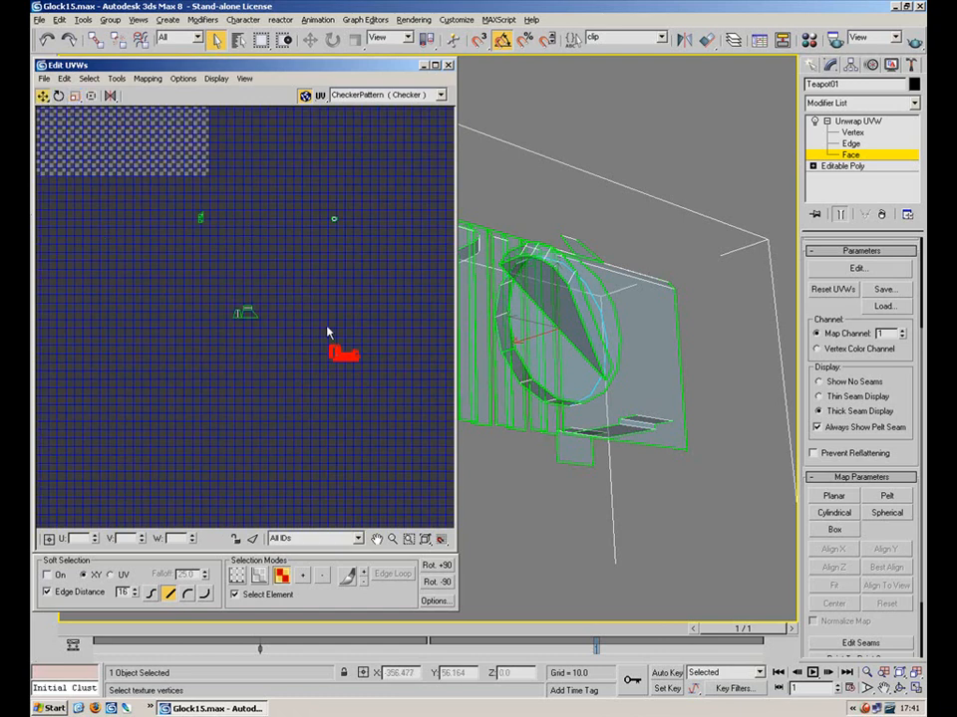
pyautogui.moveTo(337, 355); pyautogui.dragTo(116, 132)
pyautogui.moveTo(116, 131); pyautogui.dragTo(322, 386, button='middle')
pyautogui.scroll(4, 323, 390)
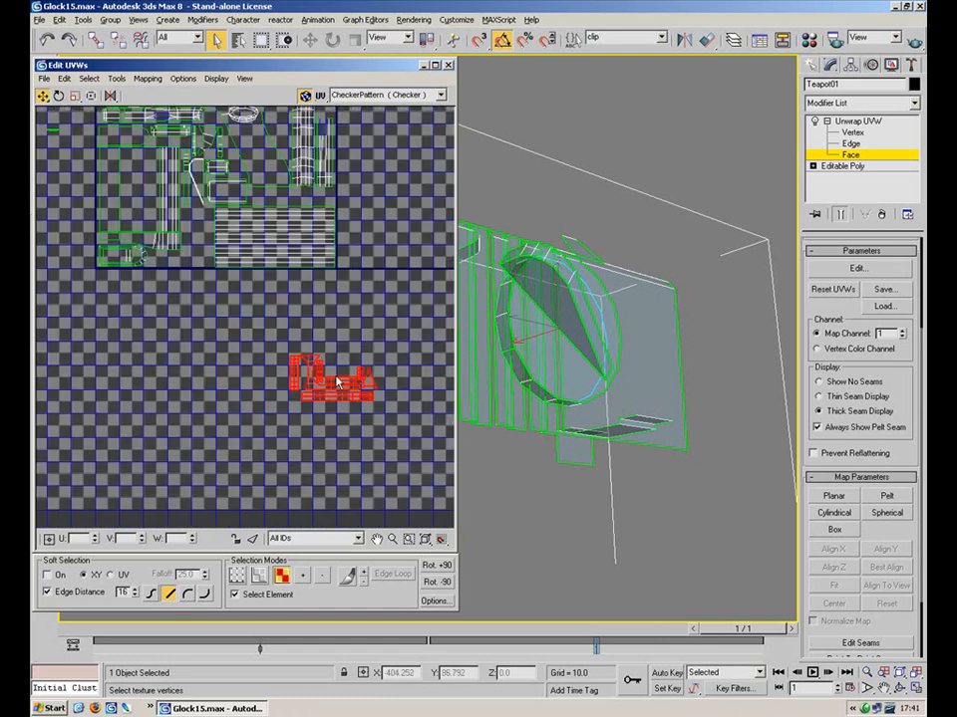
pyautogui.moveTo(333, 380); pyautogui.dragTo(230, 331)
# Place the red piece among the other islands just above the layout
pyautogui.moveTo(209, 231); pyautogui.dragTo(274, 222, button='middle')
pyautogui.scroll(3, 261, 384)
pyautogui.moveTo(283, 415); pyautogui.dragTo(328, 142)
pyautogui.moveTo(319, 172); pyautogui.dragTo(283, 396, button='middle')
pyautogui.moveTo(294, 385); pyautogui.dragTo(238, 203)
pyautogui.moveTo(233, 331); pyautogui.dragTo(396, 213, button='middle')
pyautogui.scroll(-3, 344, 224)
# Move a small UV piece into empty space in the layout
pyautogui.click(220, 251)
pyautogui.moveTo(357, 220); pyautogui.dragTo(423, 297)
pyautogui.moveTo(416, 282); pyautogui.dragTo(279, 287, button='middle')
pyautogui.scroll(3, 279, 287)
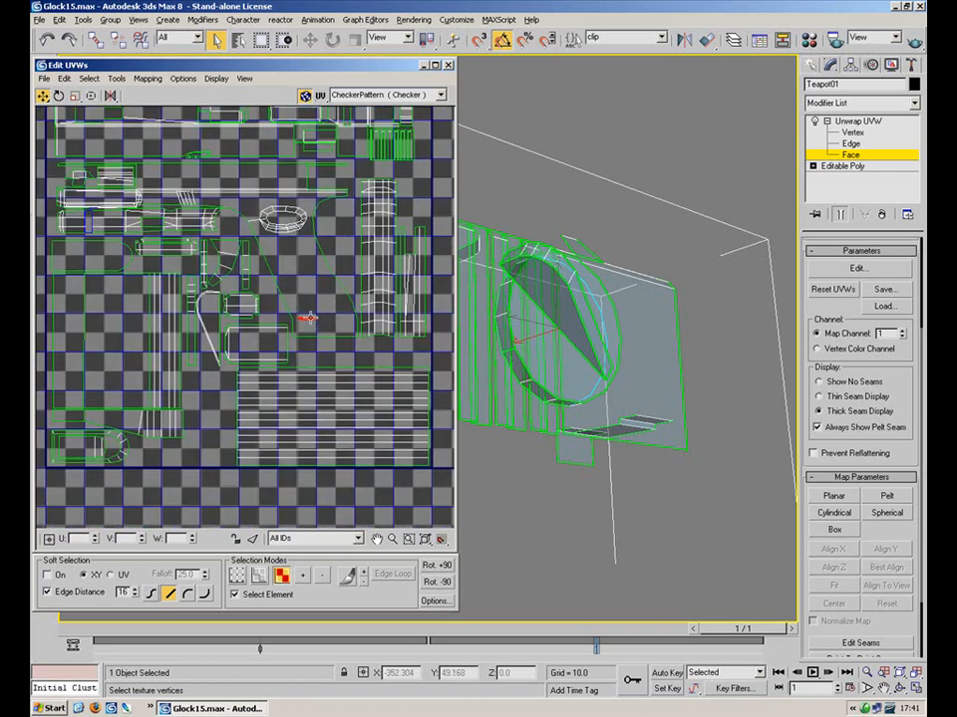
pyautogui.scroll(3, 305, 327)
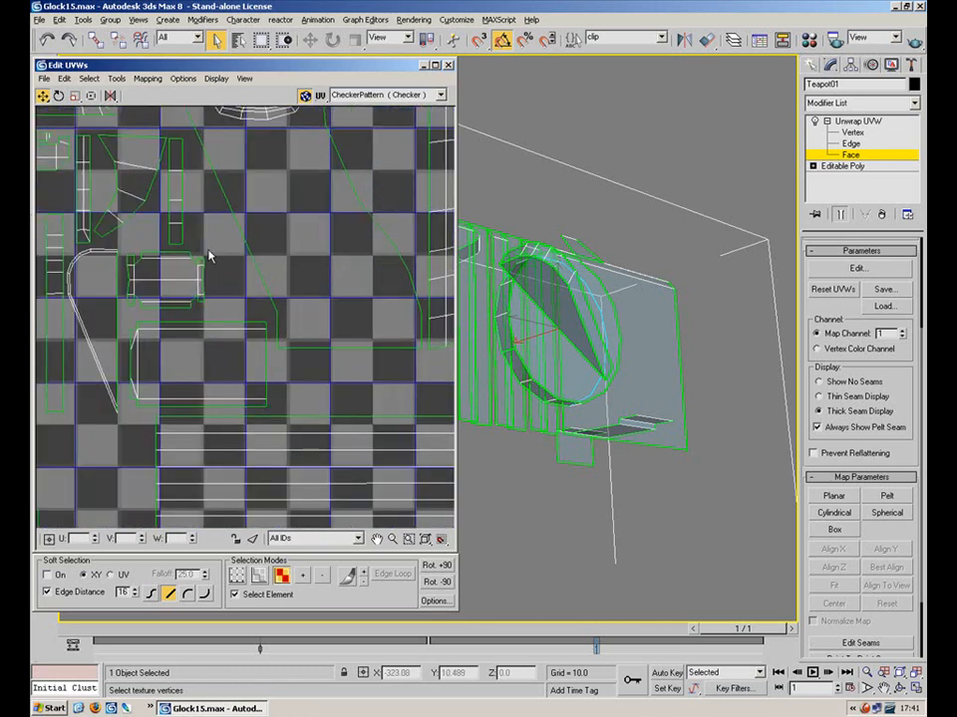
pyautogui.moveTo(154, 291); pyautogui.dragTo(346, 190)
pyautogui.moveTo(368, 159); pyautogui.dragTo(333, 289, button='middle')
pyautogui.moveTo(371, 267); pyautogui.dragTo(359, 203)
pyautogui.moveTo(181, 293); pyautogui.dragTo(286, 188, button='middle')
pyautogui.scroll(-3, 211, 315)
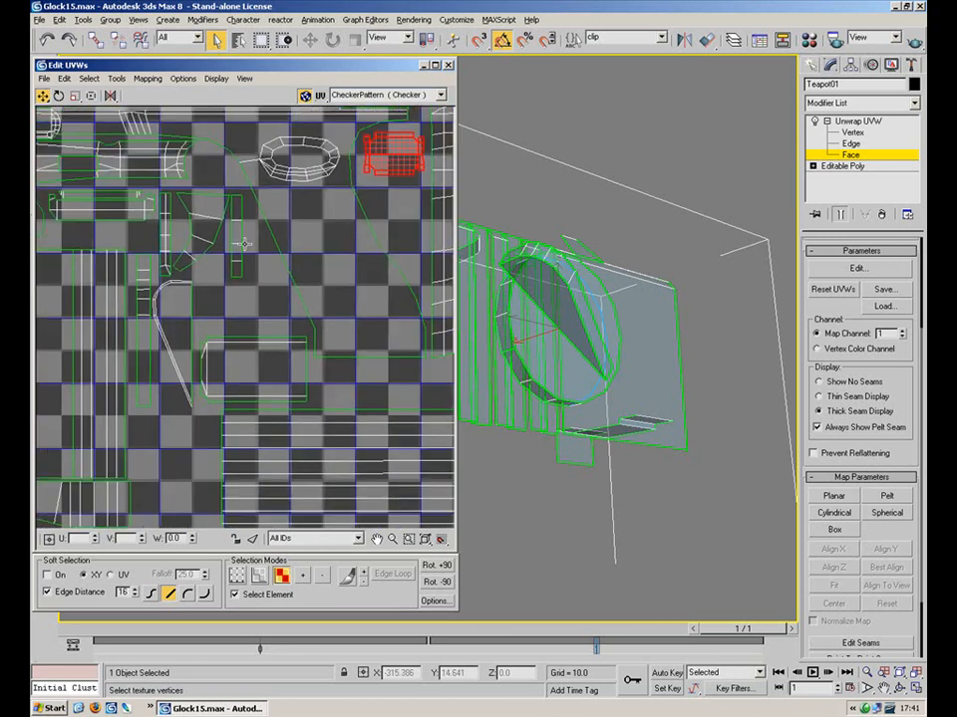
# Move the strip and leaf pieces up-right and shrink them
pyautogui.moveTo(196, 305); pyautogui.dragTo(403, 214)
pyautogui.click(75, 95)
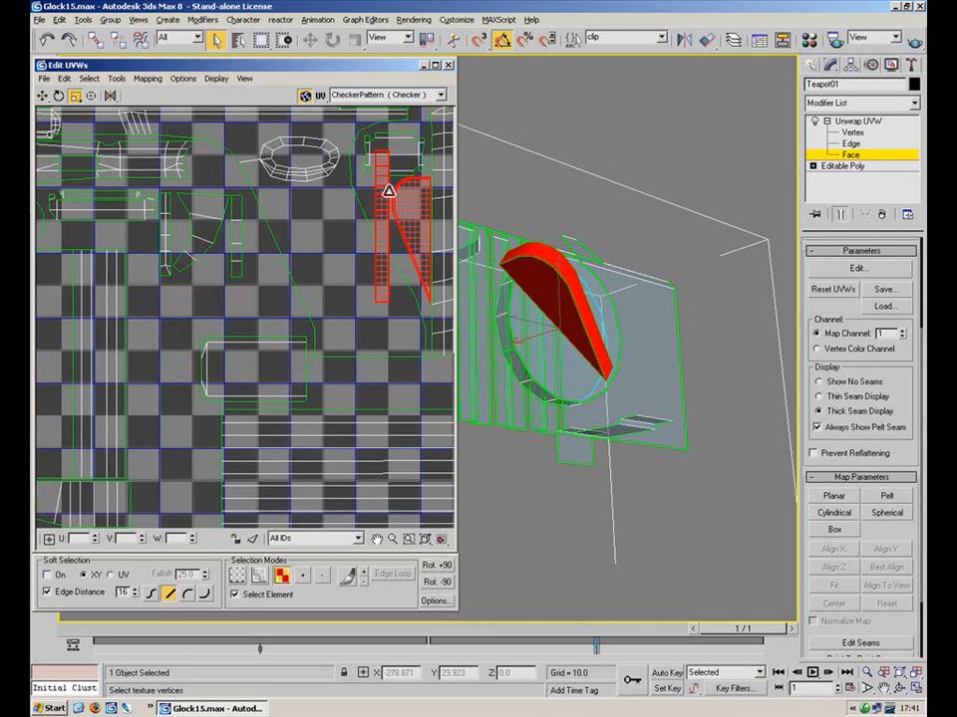
pyautogui.moveTo(394, 239); pyautogui.dragTo(386, 283)
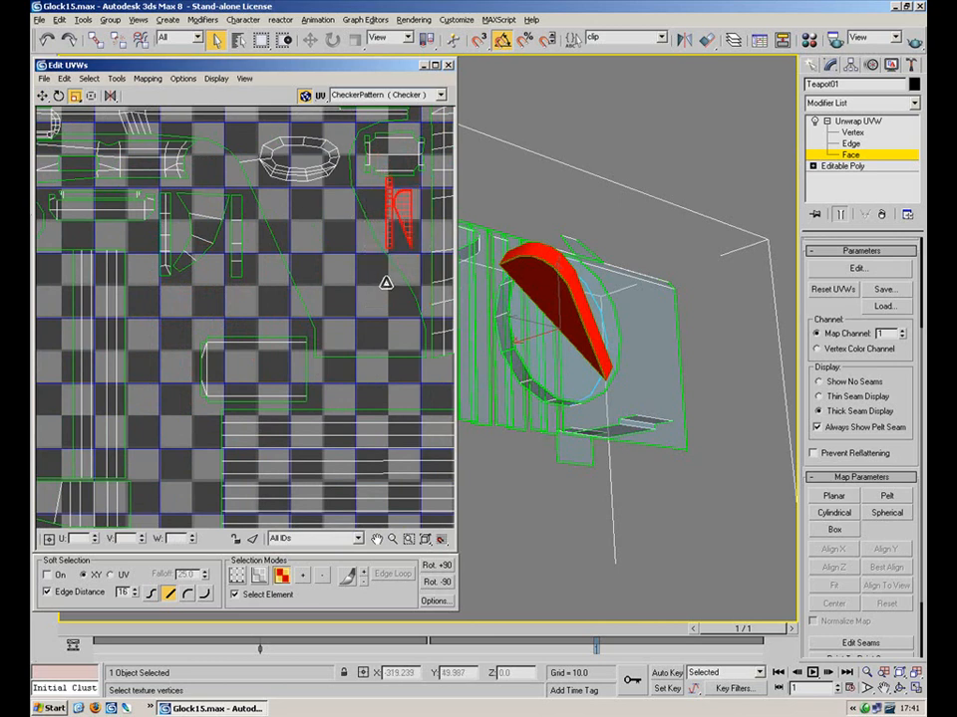
pyautogui.click(43, 95)
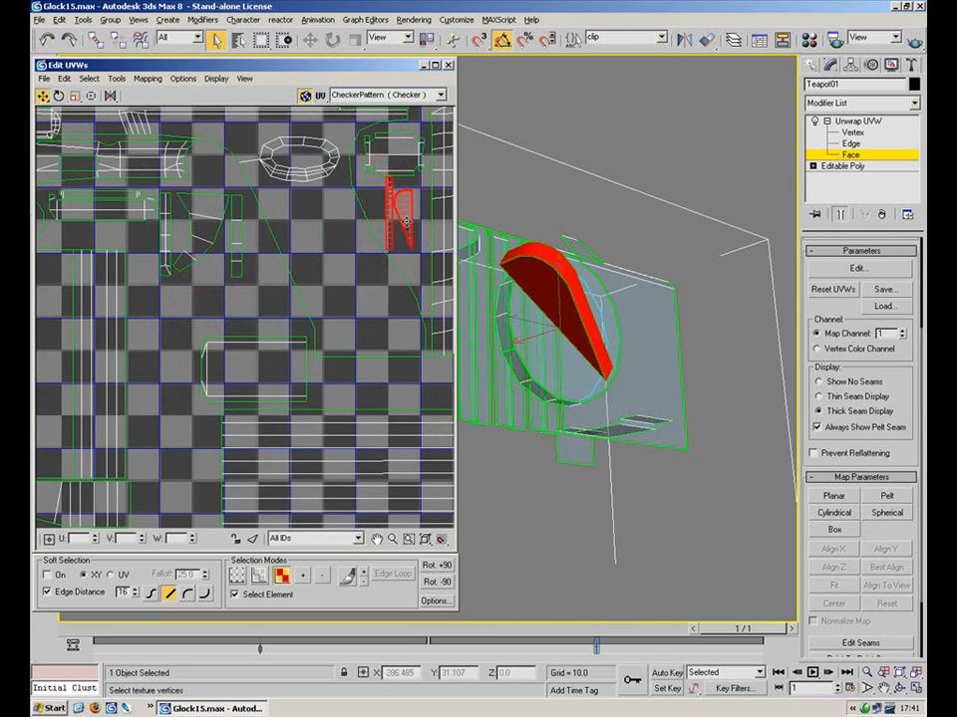
# Slide the small strip into its gap and nudge it and the curved piece upward
pyautogui.click(295, 189)
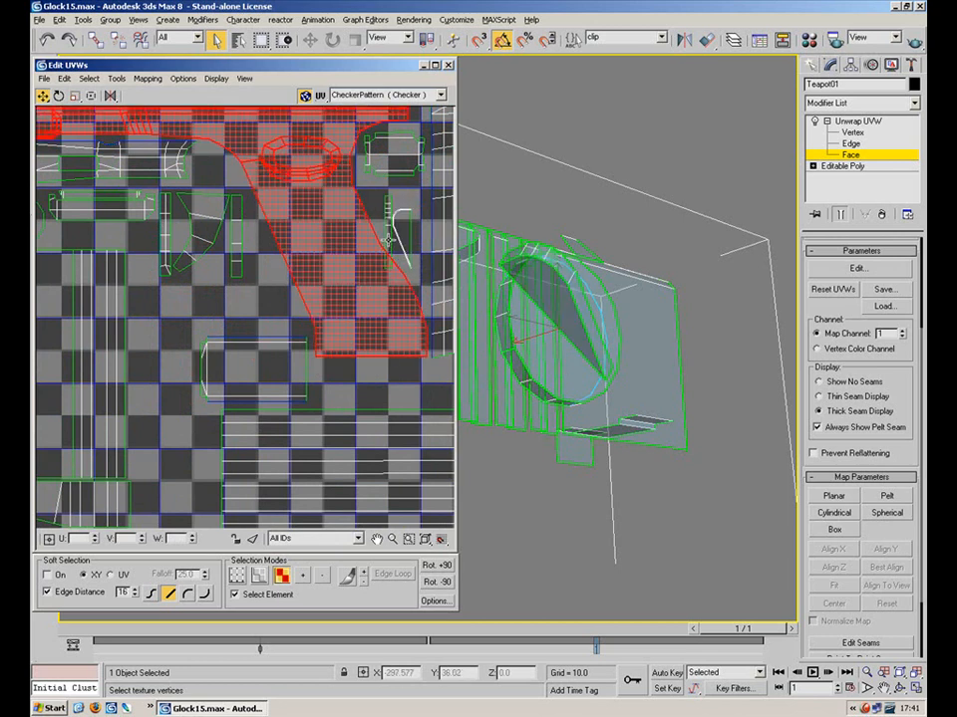
pyautogui.moveTo(400, 247); pyautogui.dragTo(340, 272, button='middle')
pyautogui.scroll(1, 340, 272)
pyautogui.click(333, 263)
pyautogui.moveTo(333, 263); pyautogui.dragTo(314, 192)
pyautogui.keyDown('ctrl'); pyautogui.click(341, 266); pyautogui.keyUp('ctrl')
pyautogui.click(80, 98)
pyautogui.press('w')
pyautogui.moveTo(345, 251); pyautogui.dragTo(344, 237)
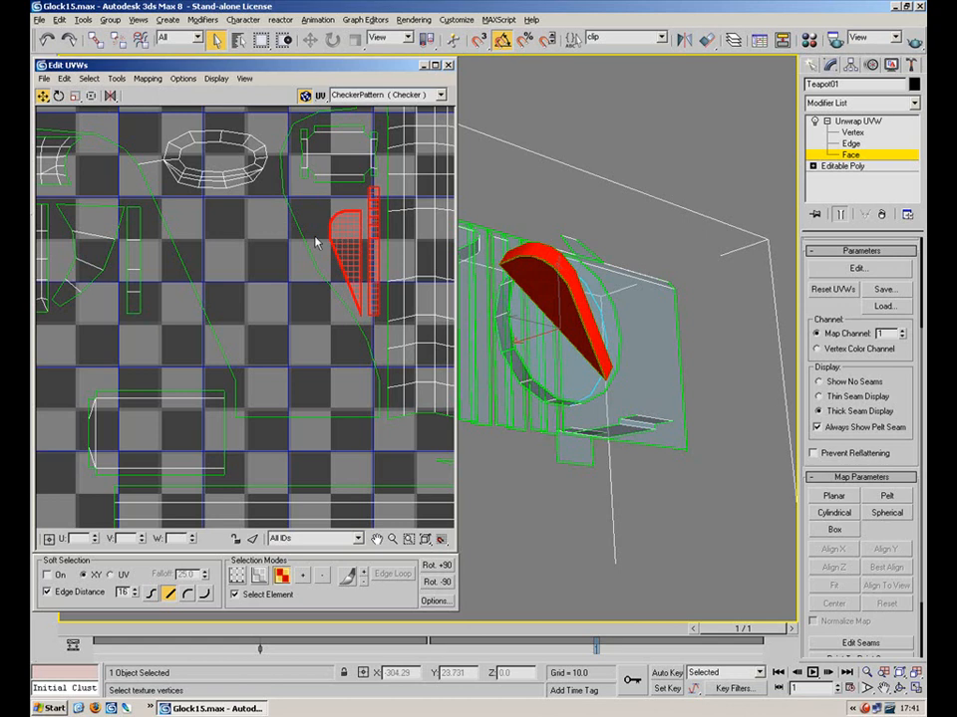
pyautogui.click(303, 213)
# Shrink a UV piece inside the layout and nudge it up-right
pyautogui.moveTo(297, 180); pyautogui.dragTo(378, 208, button='middle')
pyautogui.scroll(-3, 378, 210)
pyautogui.click(227, 278)
pyautogui.click(74, 96)
pyautogui.moveTo(253, 248)
pyautogui.mouseDown()
pyautogui.moveTo(248, 273)
pyautogui.moveTo(264, 237)
pyautogui.mouseUp()
pyautogui.click(44, 96)
pyautogui.moveTo(315, 315); pyautogui.dragTo(307, 341)
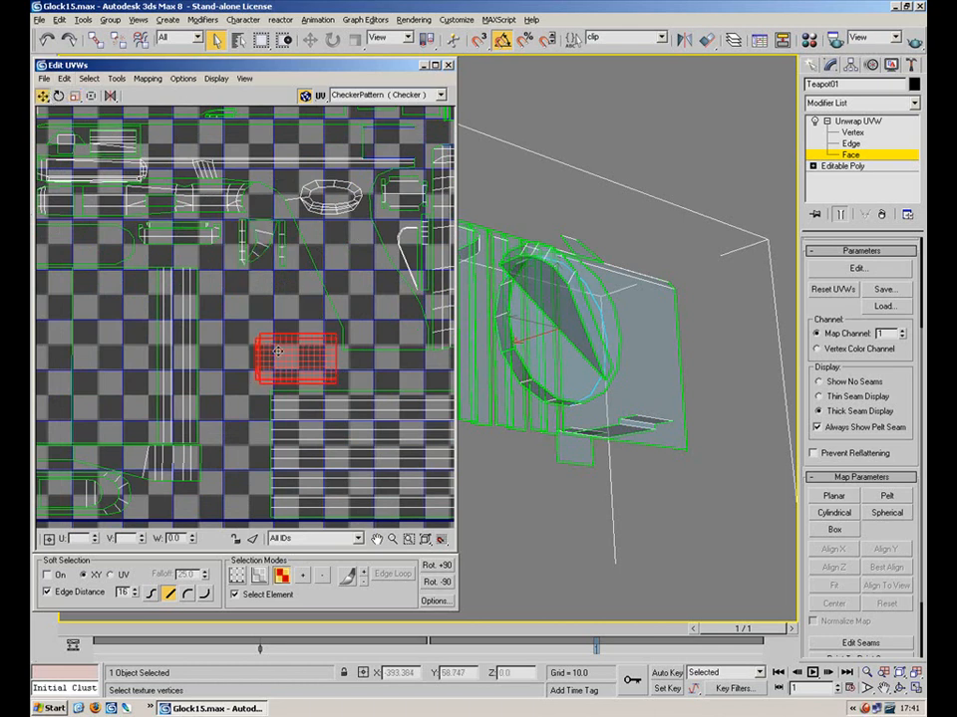
# Turn the rectangular piece 90° upright and fit it beside the striped strip's left end
pyautogui.moveTo(307, 341); pyautogui.dragTo(291, 286, button='middle')
pyautogui.moveTo(291, 286); pyautogui.dragTo(221, 371)
pyautogui.click(59, 97)
pyautogui.moveTo(167, 259); pyautogui.dragTo(219, 226)
pyautogui.click(44, 96)
pyautogui.moveTo(199, 348); pyautogui.dragTo(214, 382)
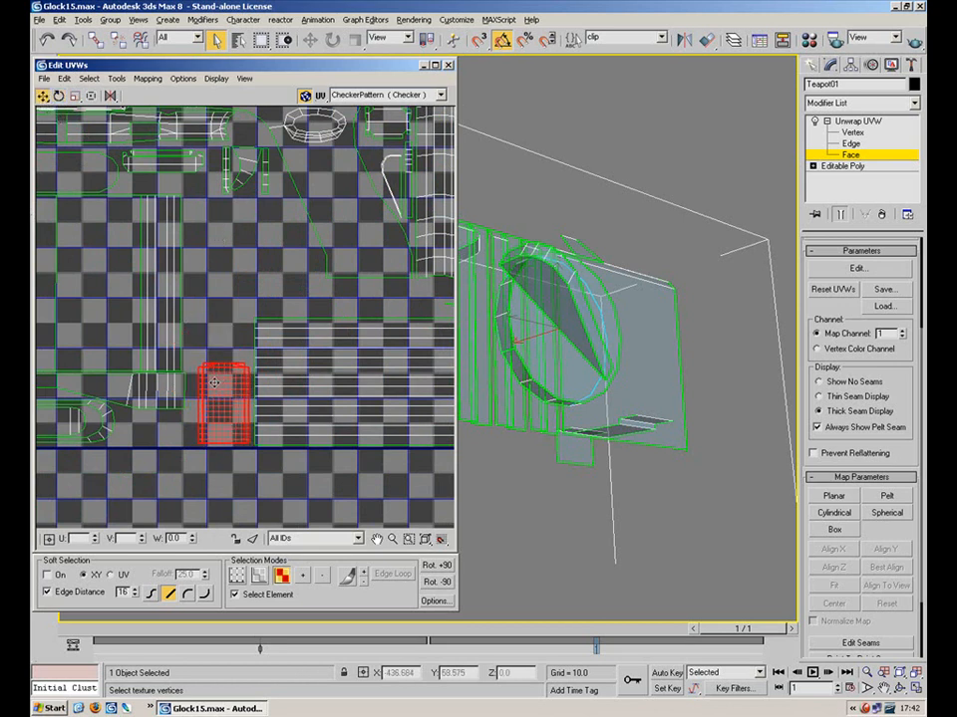
pyautogui.scroll(-8, 322, 472)
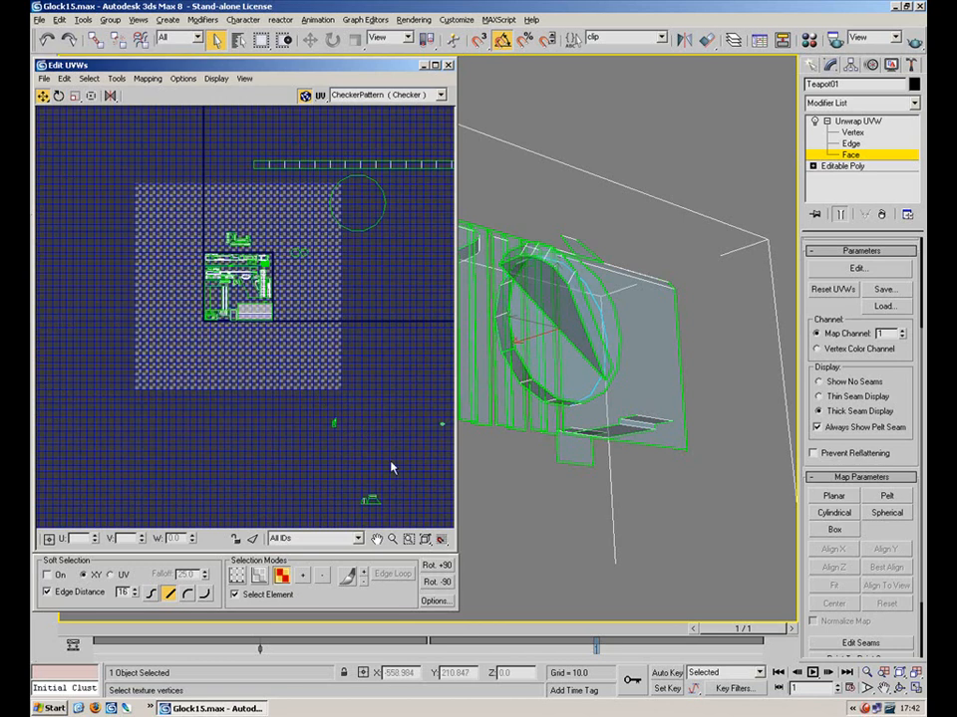
# Move the upper UV cluster into the packed layout and nudge it up slightly
pyautogui.scroll(-5, 267, 264)
pyautogui.scroll(10, 221, 185)
pyautogui.moveTo(192, 205); pyautogui.dragTo(235, 394)
pyautogui.click(74, 99)
pyautogui.scroll(4, 236, 351)
pyautogui.click(43, 95)
pyautogui.moveTo(247, 347); pyautogui.dragTo(249, 326)
pyautogui.click(256, 299)
# Shift the two small circle pieces to the right, then select just the right circle
pyautogui.scroll(2, 253, 297)
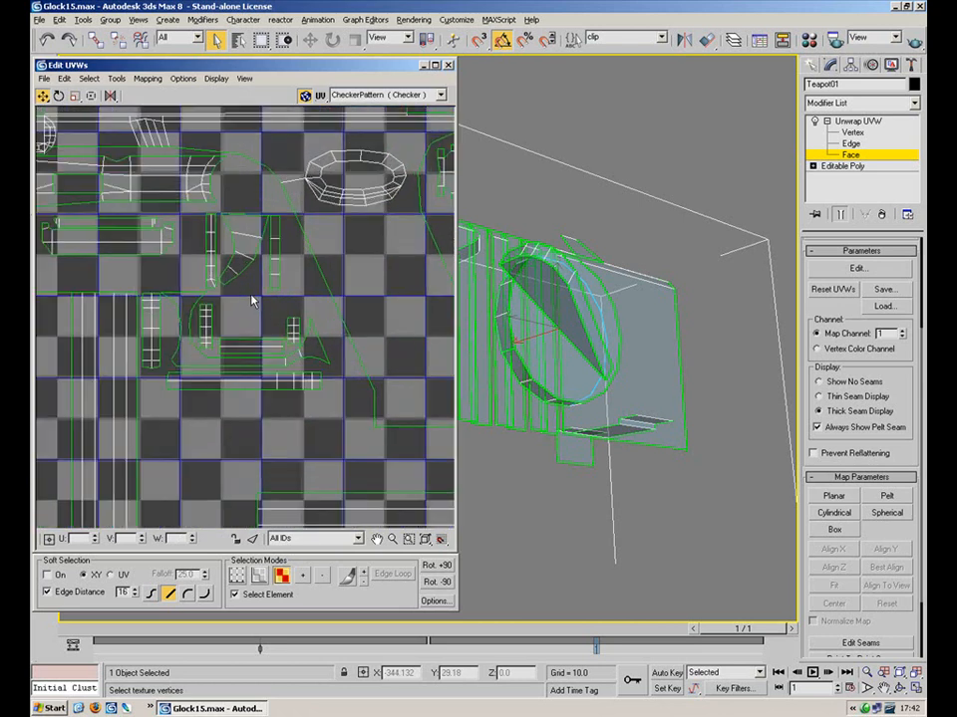
pyautogui.scroll(-3, 283, 287)
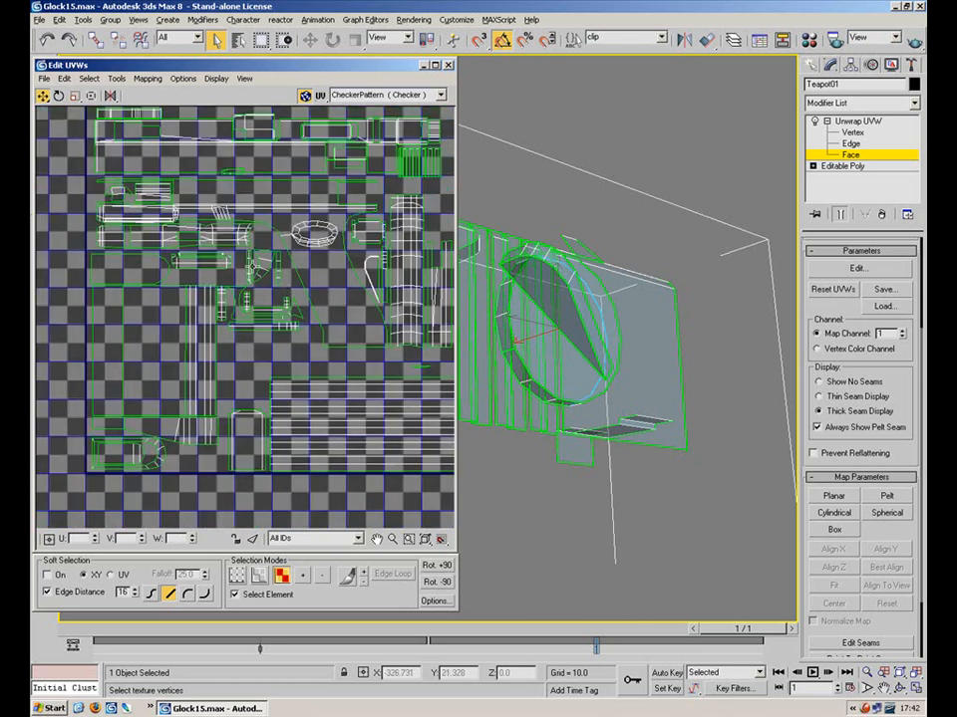
pyautogui.scroll(-5, 236, 261)
pyautogui.click(255, 251)
pyautogui.scroll(6, 257, 251)
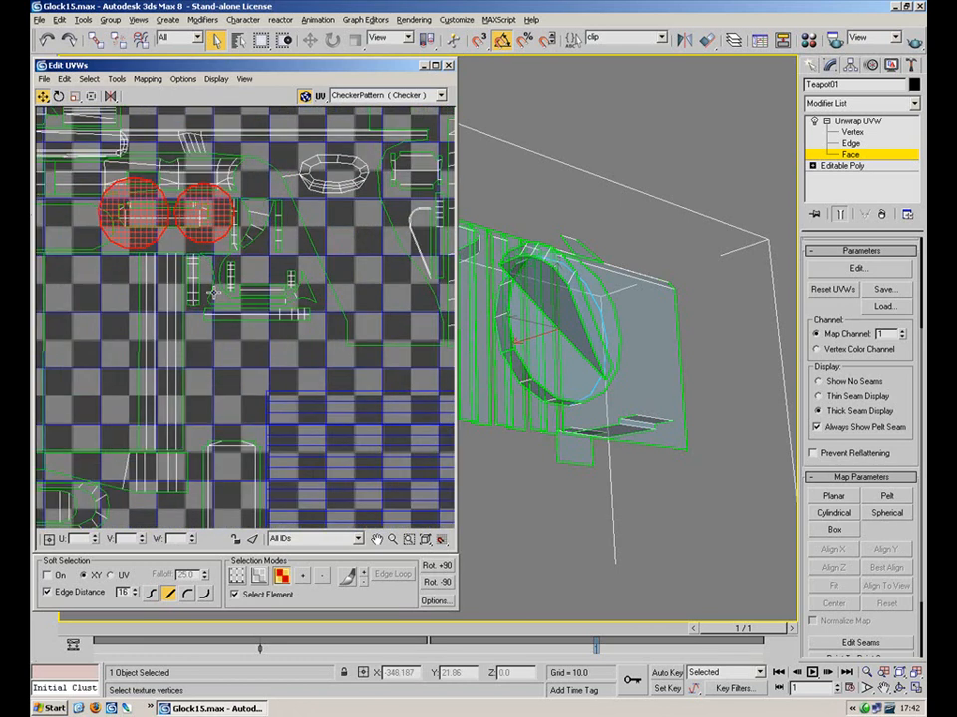
pyautogui.moveTo(287, 380); pyautogui.dragTo(292, 362)
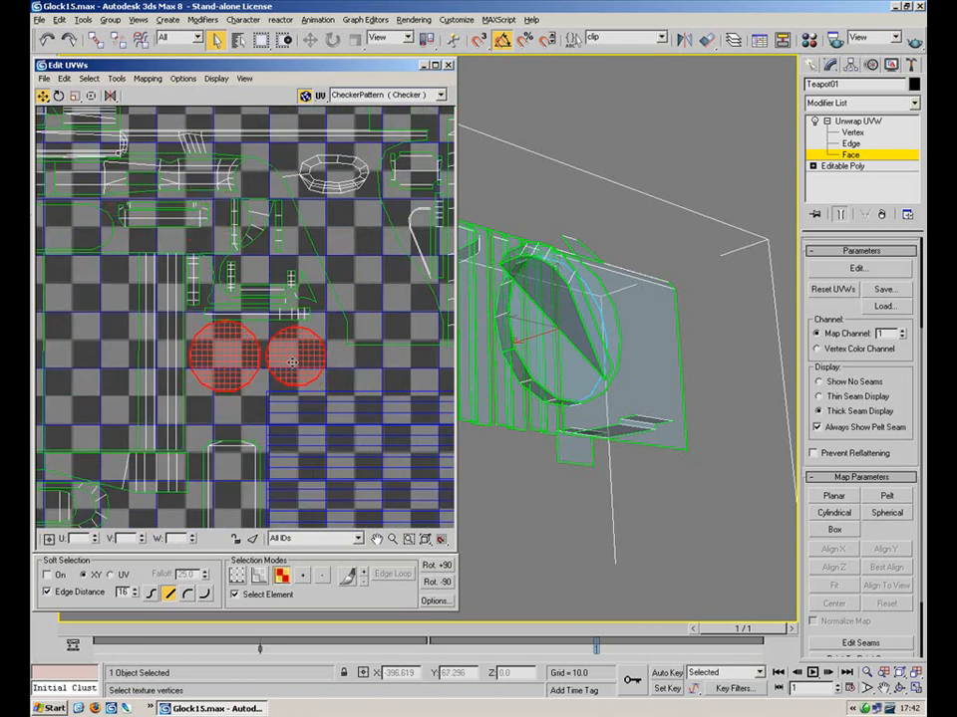
pyautogui.click(254, 403)
pyautogui.click(231, 351)
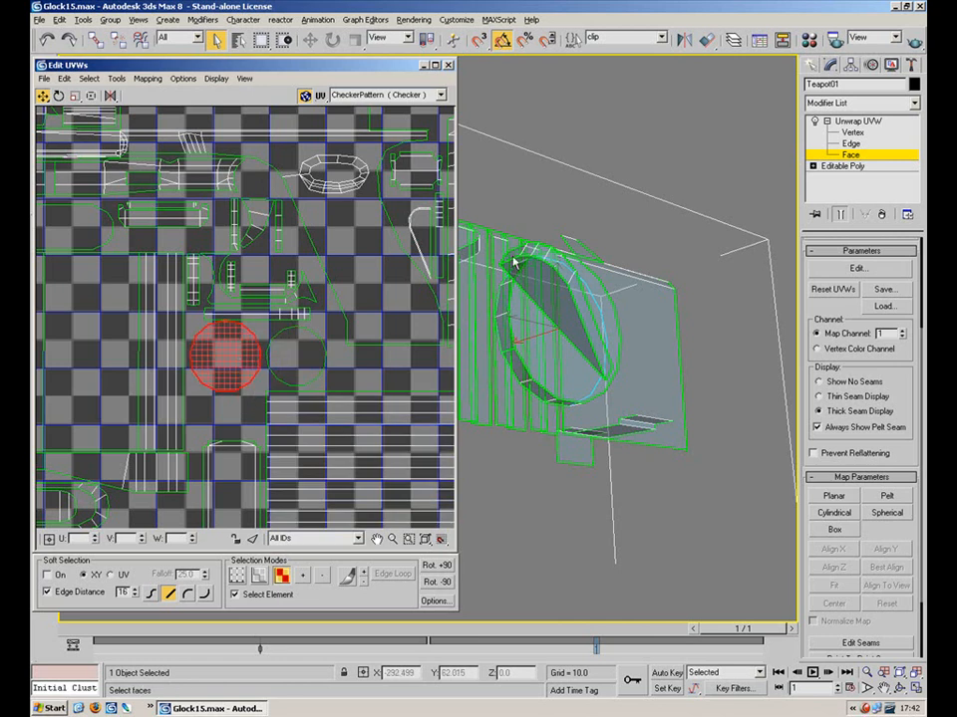
pyautogui.moveTo(568, 283); pyautogui.dragTo(731, 271, button='middle')
pyautogui.scroll(-5, 730, 269)
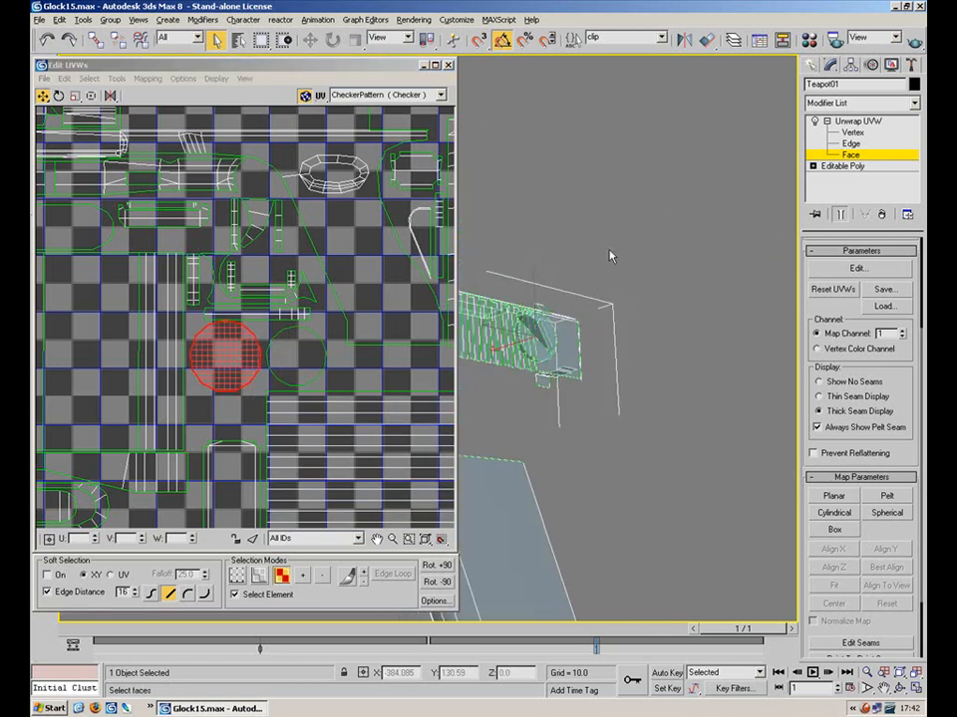
pyautogui.click(334, 367)
pyautogui.click(308, 362)
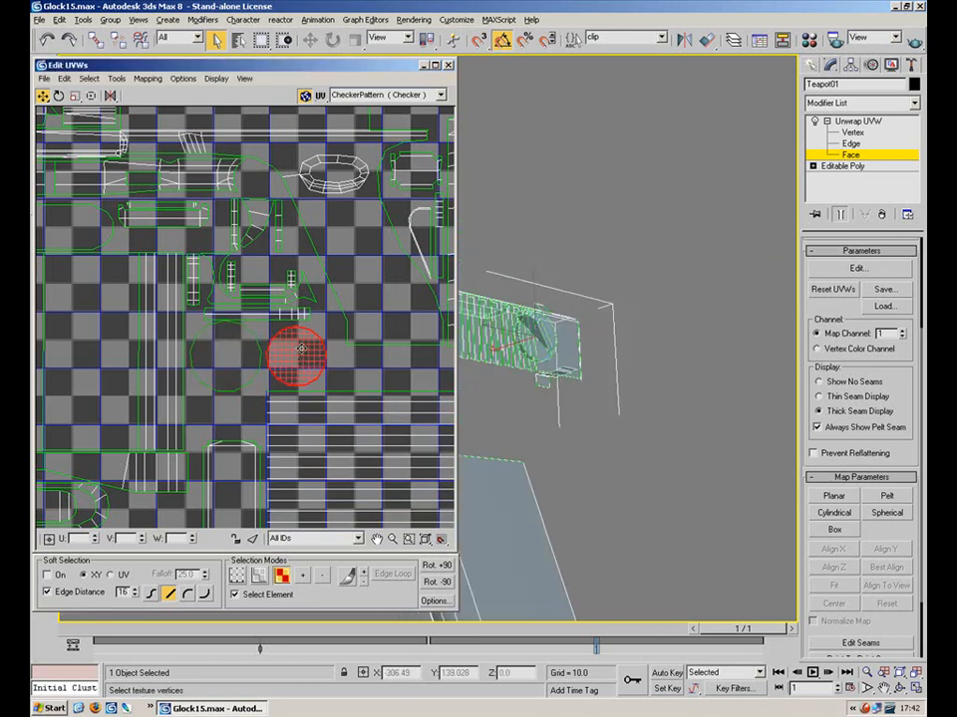
pyautogui.moveTo(300, 350); pyautogui.dragTo(248, 256, button='middle')
pyautogui.moveTo(563, 313); pyautogui.dragTo(702, 245, button='middle')
pyautogui.scroll(-5, 702, 245)
pyautogui.moveTo(535, 202); pyautogui.dragTo(573, 170, button='middle')
pyautogui.scroll(-5, 573, 170)
pyautogui.scroll(-5, 276, 357)
pyautogui.moveTo(276, 356); pyautogui.dragTo(150, 264, button='middle')
pyautogui.scroll(-3, 194, 290)
# Bring a small stray UV piece into the texture square and fit it into the layout
pyautogui.click(286, 432)
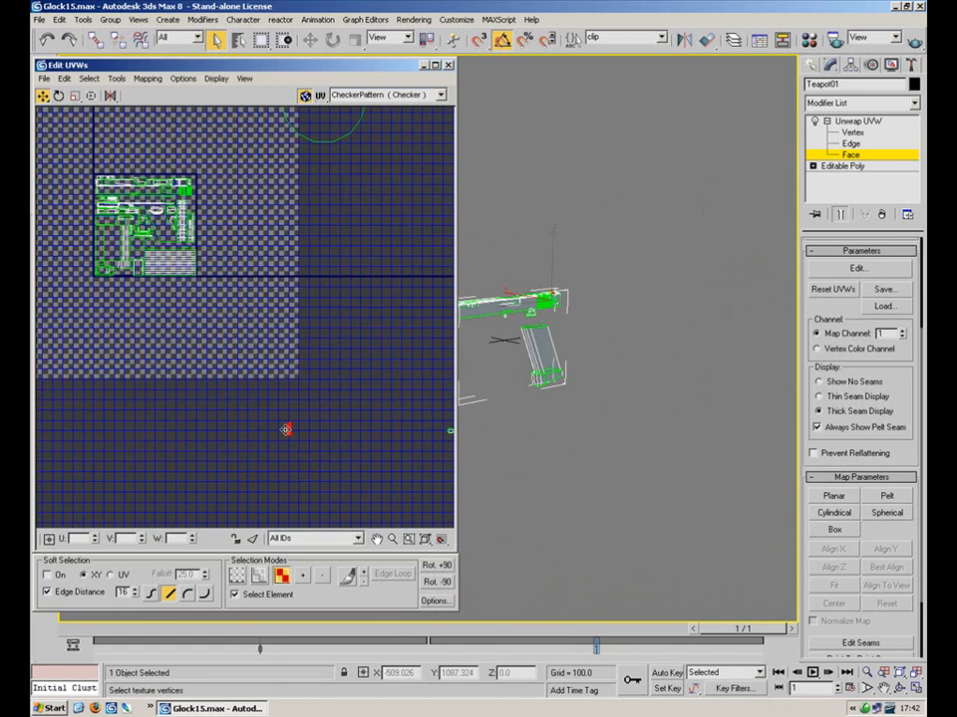
pyautogui.moveTo(287, 431); pyautogui.dragTo(139, 266)
pyautogui.scroll(8, 138, 261)
pyautogui.moveTo(225, 255); pyautogui.dragTo(411, 375, button='middle')
pyautogui.moveTo(321, 341); pyautogui.dragTo(235, 337, button='middle')
pyautogui.scroll(-6, 337, 224)
pyautogui.moveTo(231, 331); pyautogui.dragTo(279, 175)
pyautogui.click(59, 96)
pyautogui.click(44, 97)
pyautogui.scroll(3, 300, 289)
pyautogui.moveTo(346, 337); pyautogui.dragTo(387, 330)
pyautogui.click(74, 96)
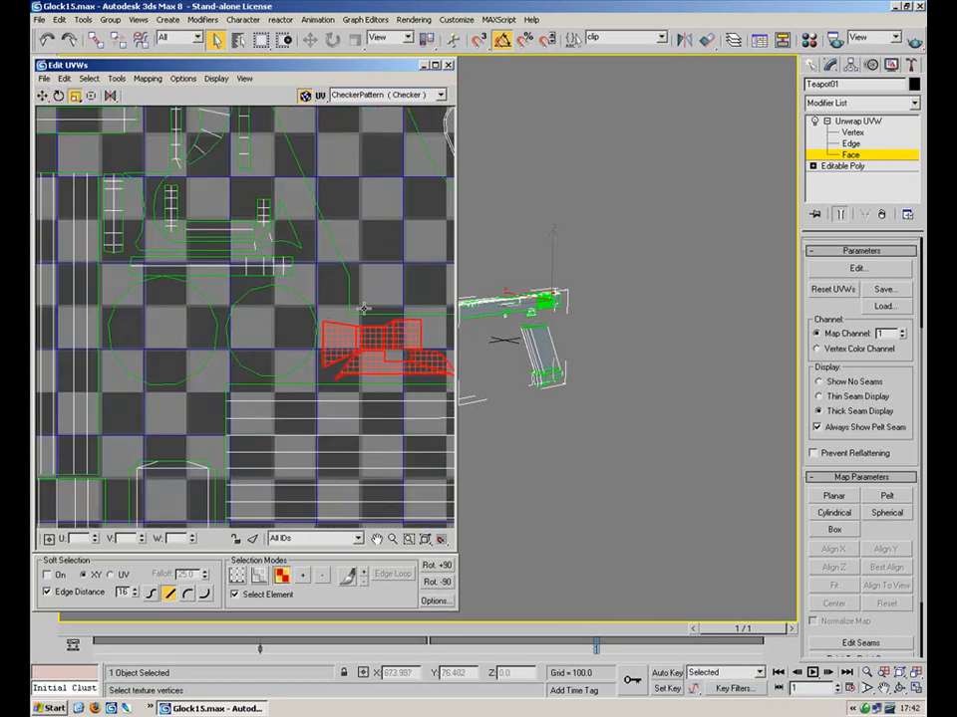
pyautogui.scroll(-4, 349, 340)
pyautogui.scroll(-5, 349, 341)
# Shrink the circle piece and place it down-left in the layout
pyautogui.moveTo(334, 260); pyautogui.dragTo(267, 271)
pyautogui.click(402, 214)
pyautogui.scroll(4, 369, 268)
pyautogui.click(302, 266)
pyautogui.moveTo(207, 249); pyautogui.dragTo(301, 250, button='middle')
pyautogui.moveTo(331, 237); pyautogui.dragTo(287, 435)
pyautogui.click(44, 98)
pyautogui.moveTo(370, 239); pyautogui.dragTo(184, 299)
pyautogui.click(370, 143)
# Shrink the long thin strip and lay it along the top of the packed layout
pyautogui.moveTo(380, 168); pyautogui.dragTo(378, 169)
pyautogui.moveTo(317, 157); pyautogui.dragTo(222, 344)
pyautogui.scroll(3, 203, 318)
pyautogui.click(75, 96)
pyautogui.click(43, 96)
pyautogui.moveTo(287, 325); pyautogui.dragTo(123, 339)
pyautogui.moveTo(130, 290); pyautogui.dragTo(274, 264, button='middle')
pyautogui.moveTo(273, 312); pyautogui.dragTo(208, 412)
pyautogui.click(75, 96)
pyautogui.click(42, 96)
pyautogui.scroll(2, 182, 304)
pyautogui.moveTo(183, 304); pyautogui.dragTo(278, 244, button='middle')
pyautogui.moveTo(300, 277); pyautogui.dragTo(325, 280)
pyautogui.moveTo(301, 253); pyautogui.dragTo(232, 231, button='middle')
pyautogui.moveTo(280, 260); pyautogui.dragTo(284, 260)
pyautogui.scroll(-8, 397, 316)
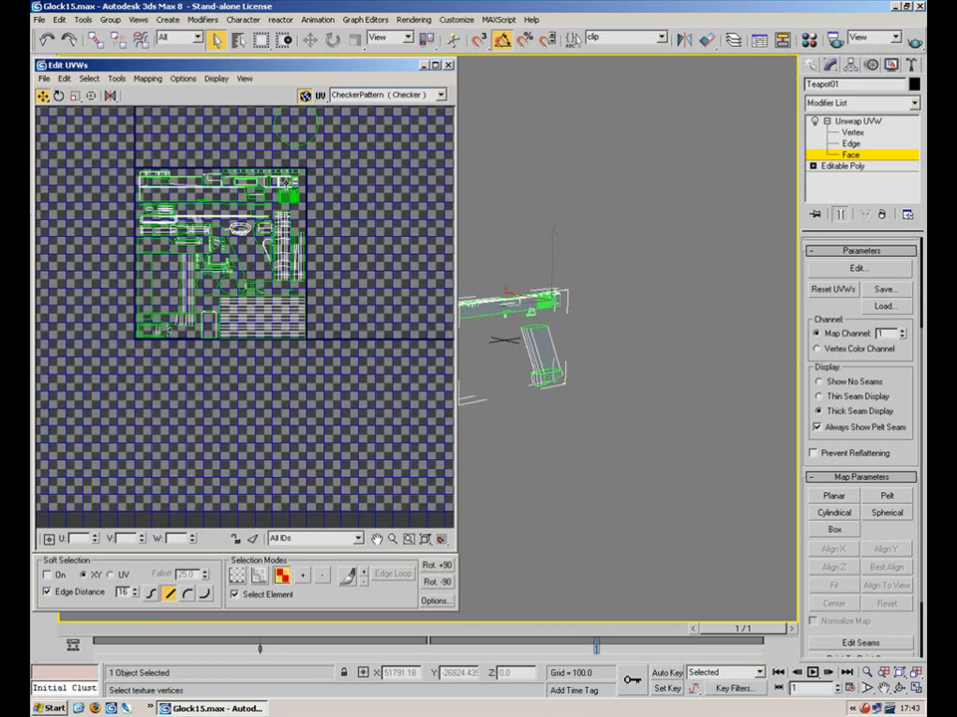
# Tuck the small stray cluster and the trapezoid cluster into gaps in the layout
pyautogui.moveTo(335, 446); pyautogui.dragTo(336, 447)
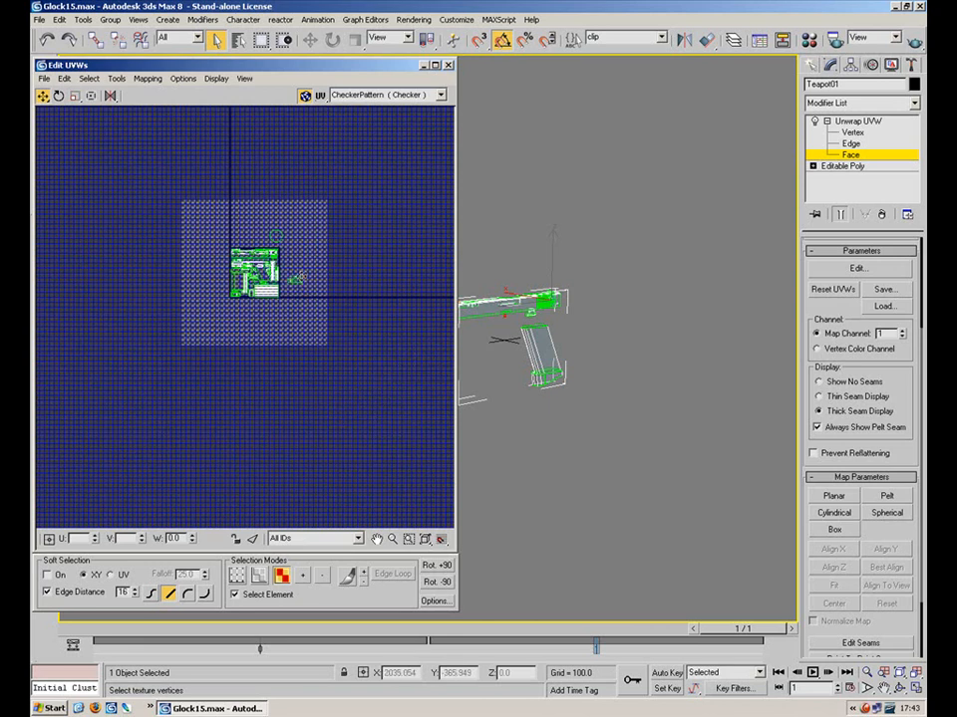
pyautogui.scroll(10, 290, 269)
pyautogui.moveTo(213, 195); pyautogui.dragTo(158, 159)
pyautogui.moveTo(163, 167); pyautogui.dragTo(275, 294, button='middle')
pyautogui.moveTo(263, 269); pyautogui.dragTo(250, 234)
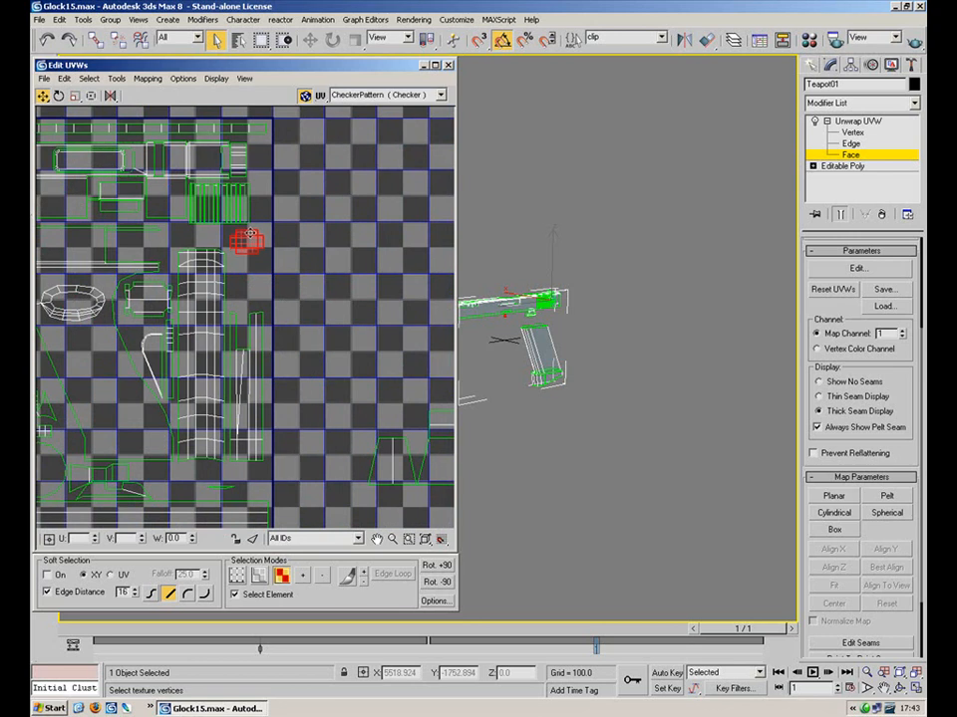
pyautogui.scroll(-3, 307, 263)
pyautogui.moveTo(443, 339); pyautogui.dragTo(228, 455)
pyautogui.scroll(3, 180, 289)
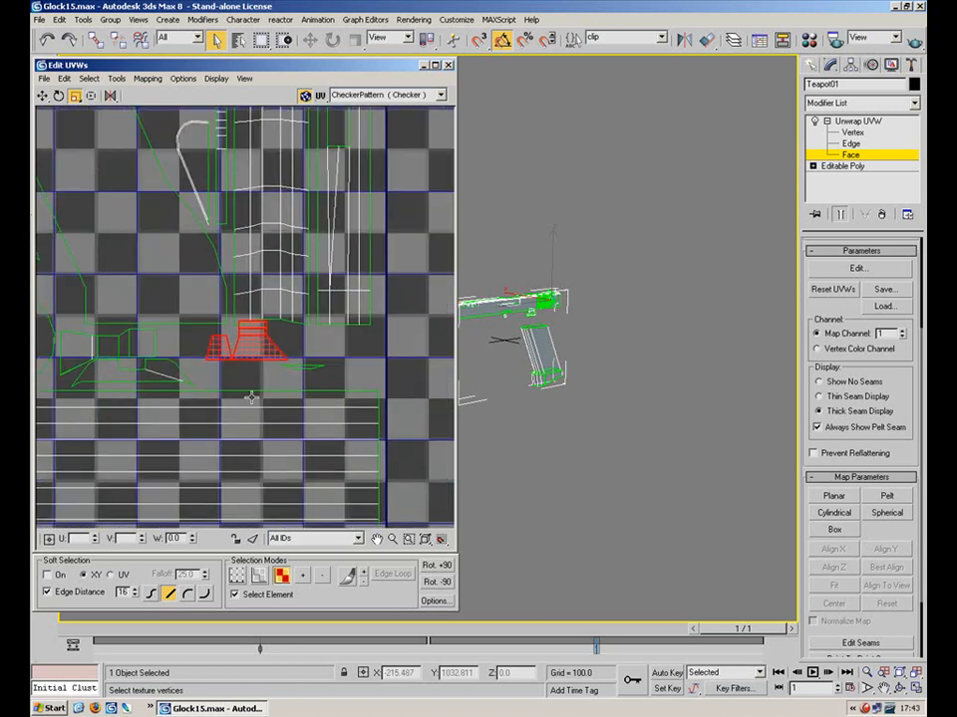
pyautogui.click(42, 96)
pyautogui.moveTo(245, 345); pyautogui.dragTo(324, 365)
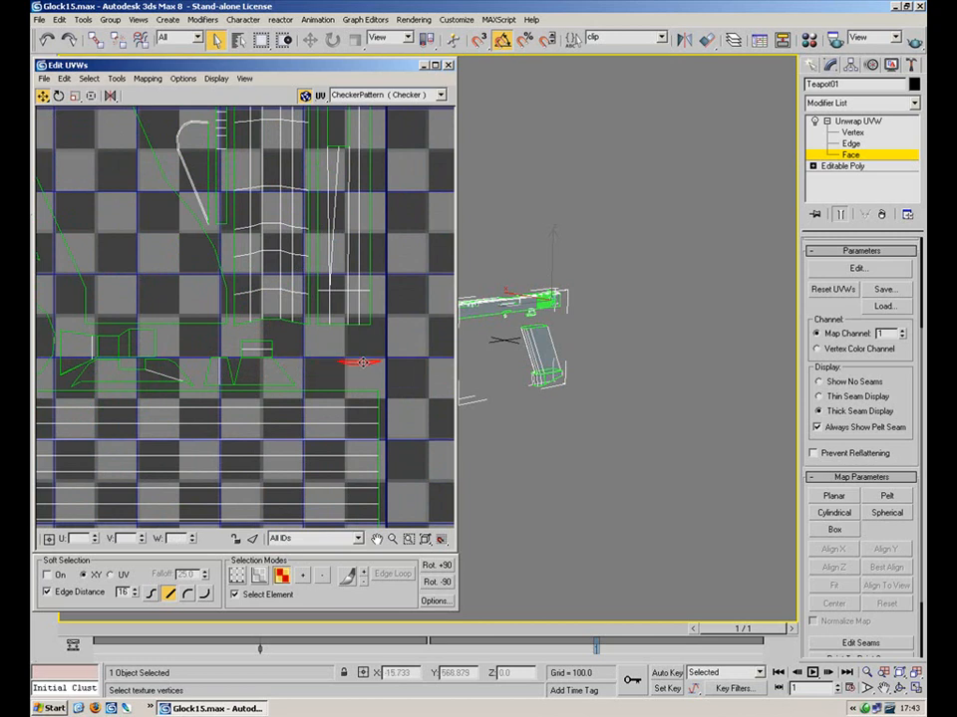
# Scale up the larger piece below centre and the rounded cluster slightly
pyautogui.click(254, 364)
pyautogui.click(75, 96)
pyautogui.moveTo(255, 369); pyautogui.dragTo(257, 355)
pyautogui.click(154, 282)
pyautogui.scroll(-2, 235, 223)
pyautogui.moveTo(144, 375); pyautogui.dragTo(340, 313, button='middle')
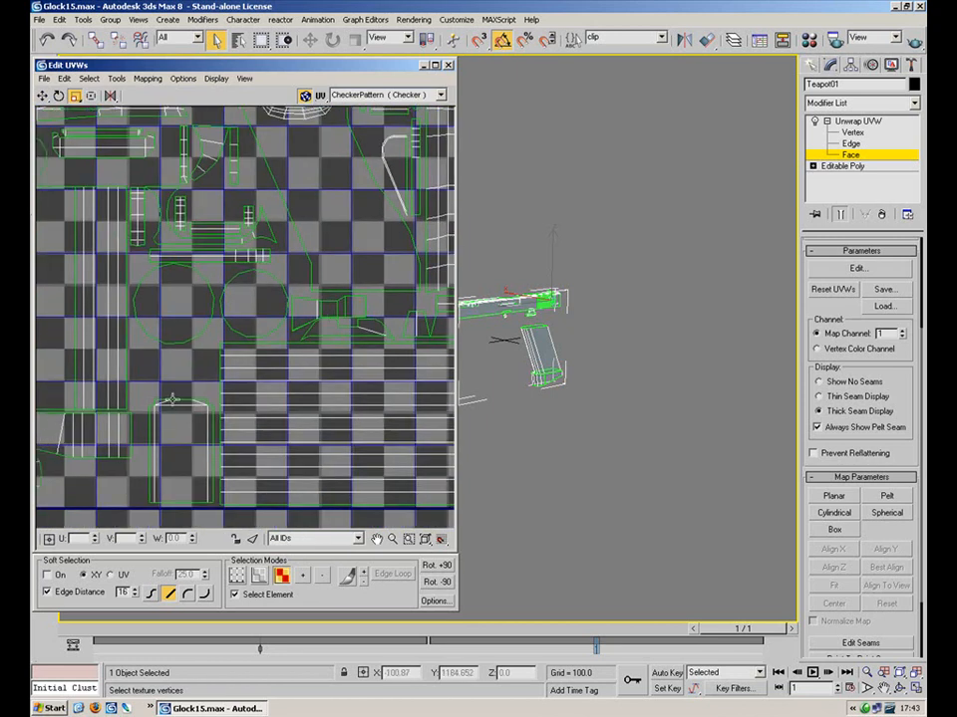
pyautogui.moveTo(187, 490); pyautogui.dragTo(213, 490)
pyautogui.moveTo(171, 452); pyautogui.dragTo(172, 434)
pyautogui.click(43, 97)
pyautogui.click(194, 358)
pyautogui.scroll(-5, 207, 236)
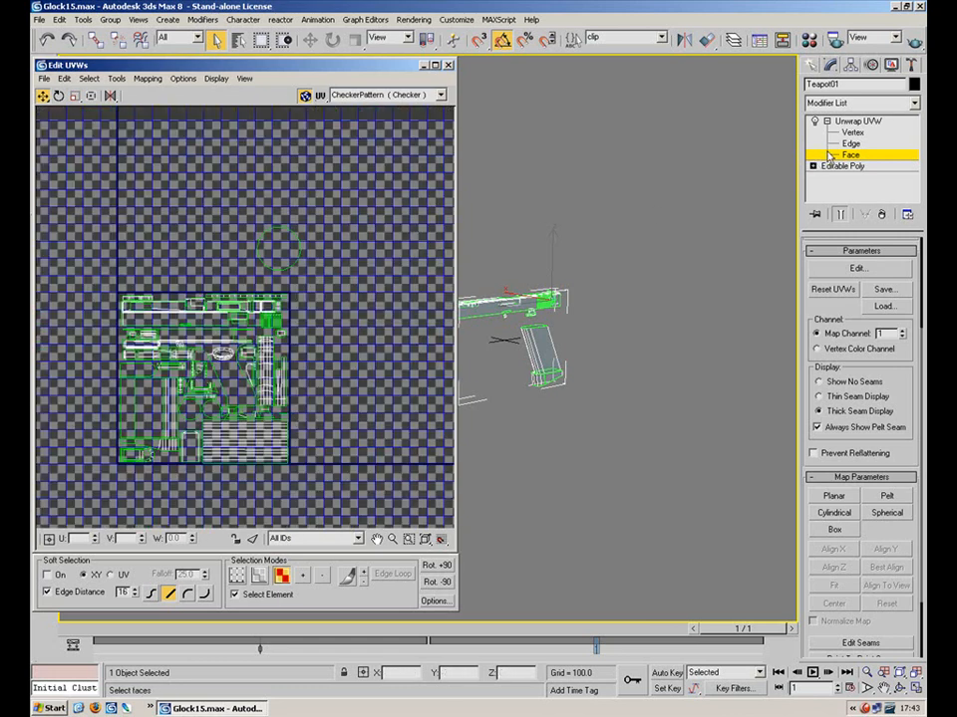
# Collapse the modifier stack into an Editable Poly and unhide all parts of the gun
pyautogui.click(852, 122)
pyautogui.rightClick(852, 134)
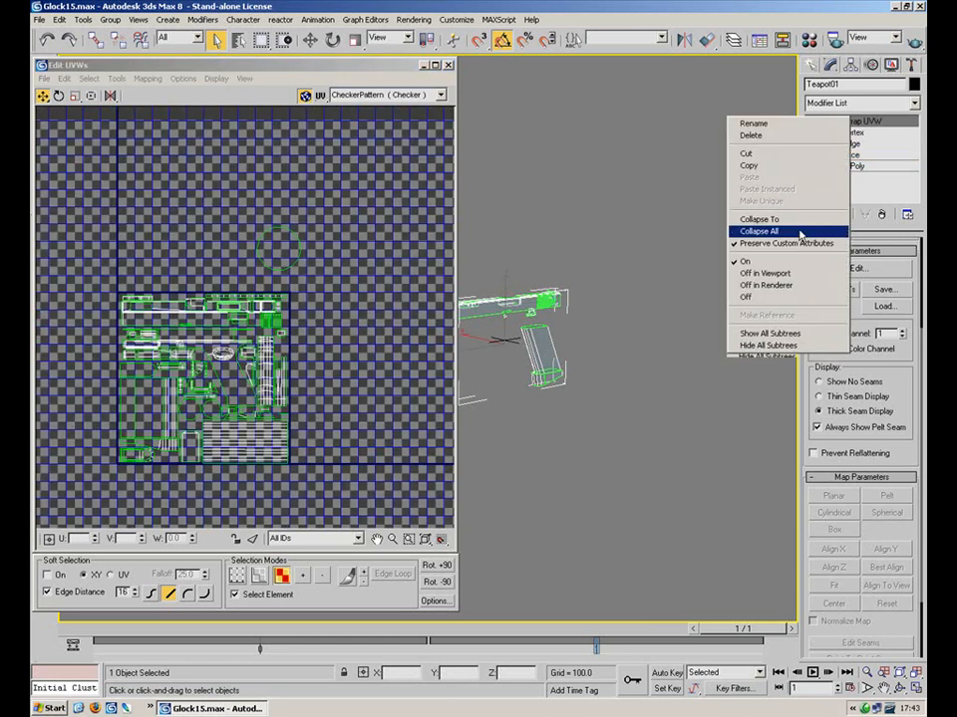
pyautogui.click(759, 231)
pyautogui.click(553, 392)
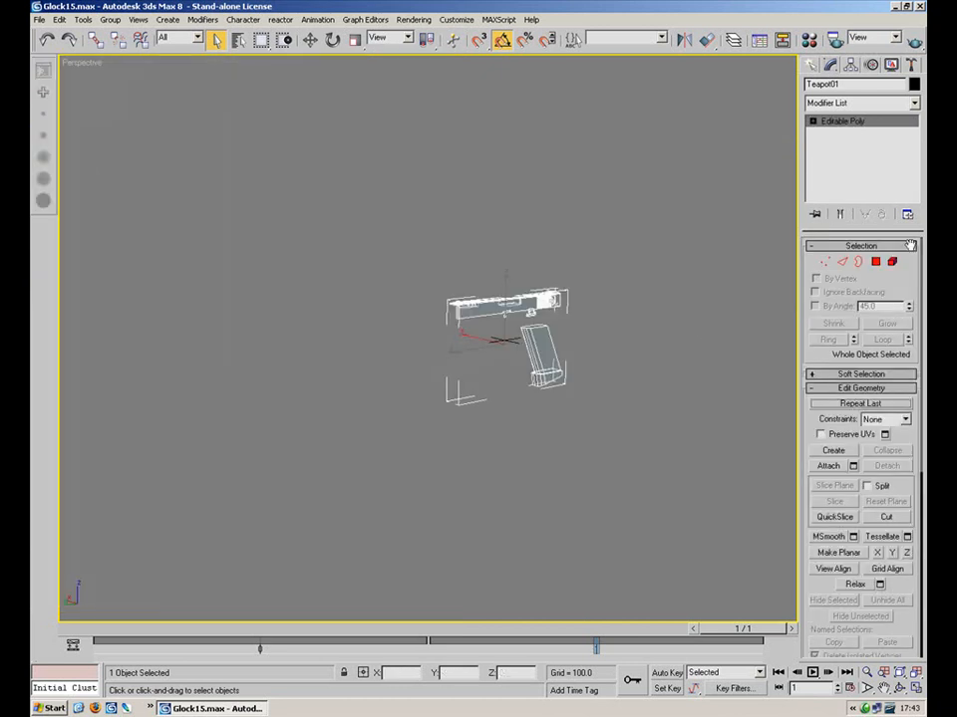
pyautogui.moveTo(909, 566); pyautogui.dragTo(898, 467)
pyautogui.moveTo(902, 243); pyautogui.dragTo(895, 365)
pyautogui.click(892, 262)
pyautogui.moveTo(902, 555); pyautogui.dragTo(894, 331)
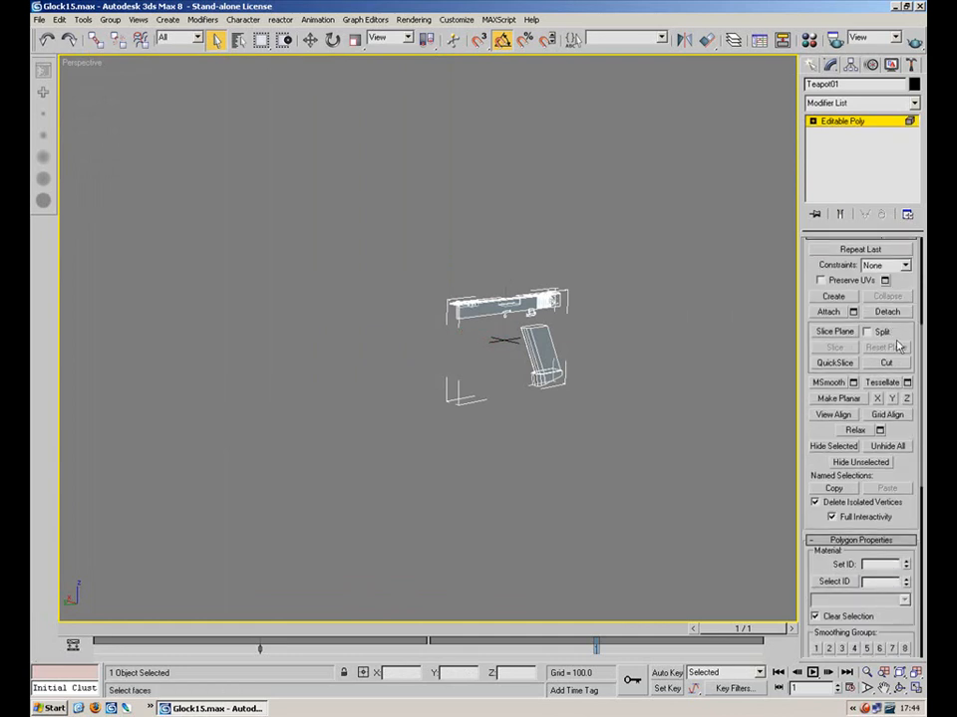
pyautogui.click(888, 447)
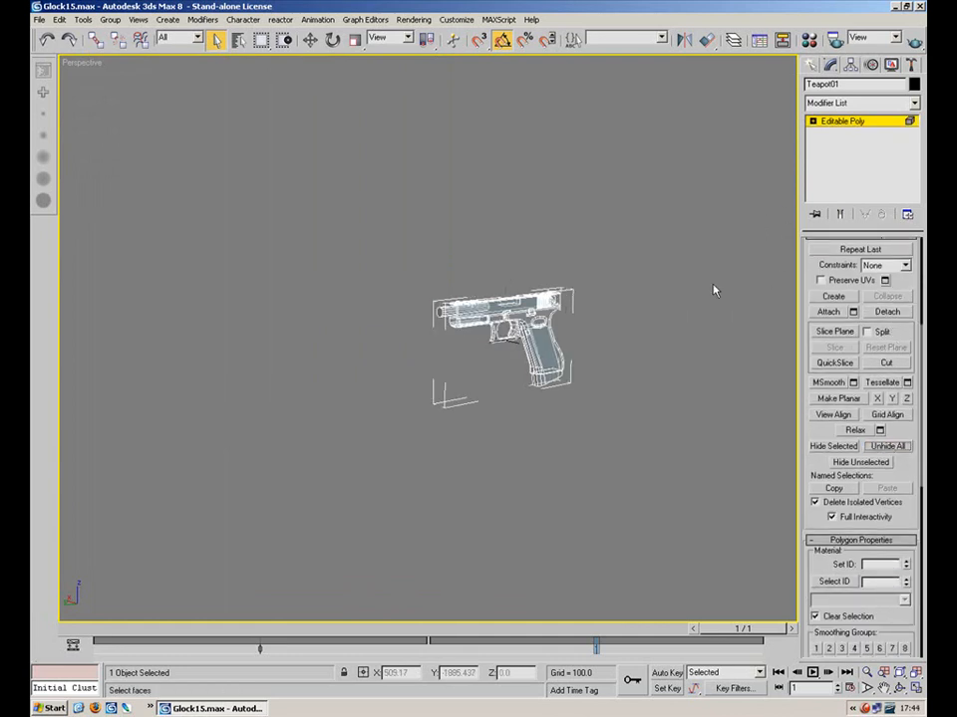
# Delete the slide's large top polygon and the neighbouring polygon at Polygon level
pyautogui.scroll(5, 611, 276)
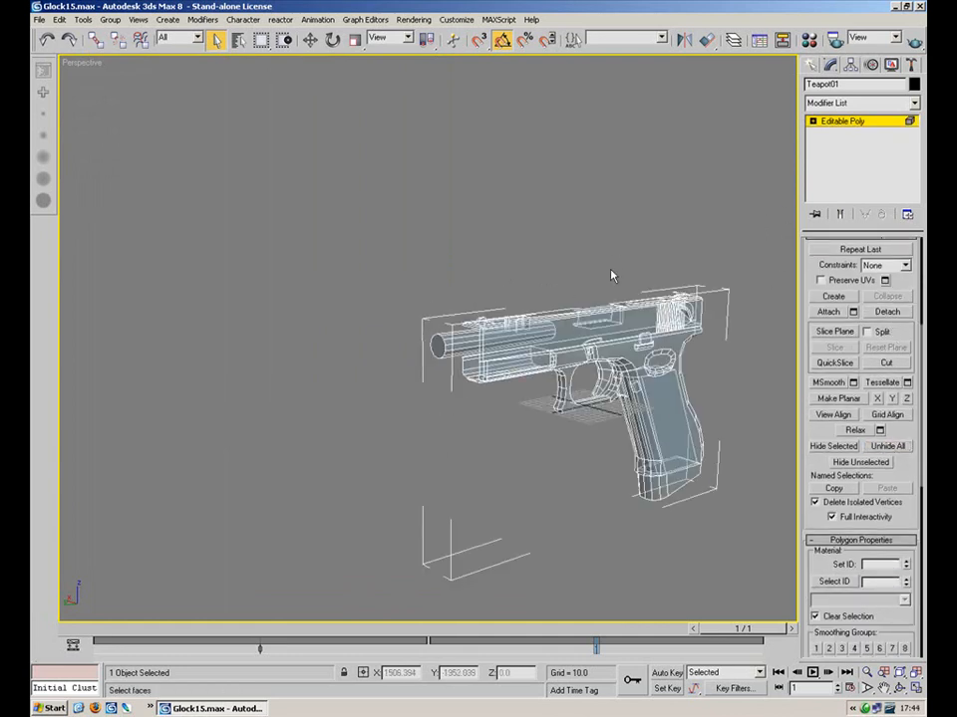
pyautogui.click(812, 121)
pyautogui.scroll(8, 519, 239)
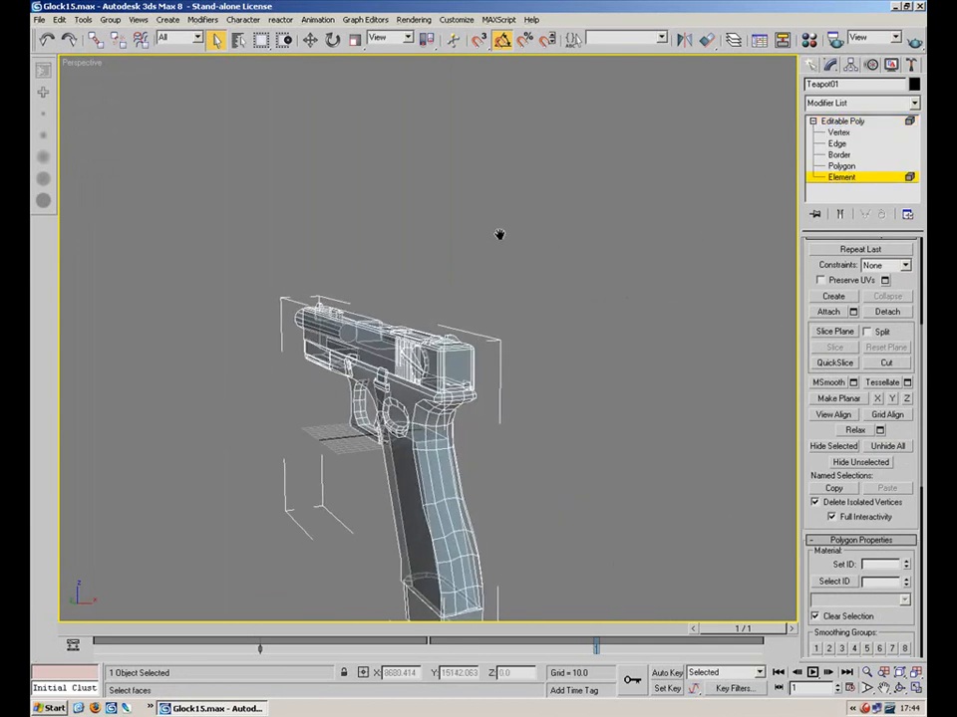
pyautogui.click(549, 234)
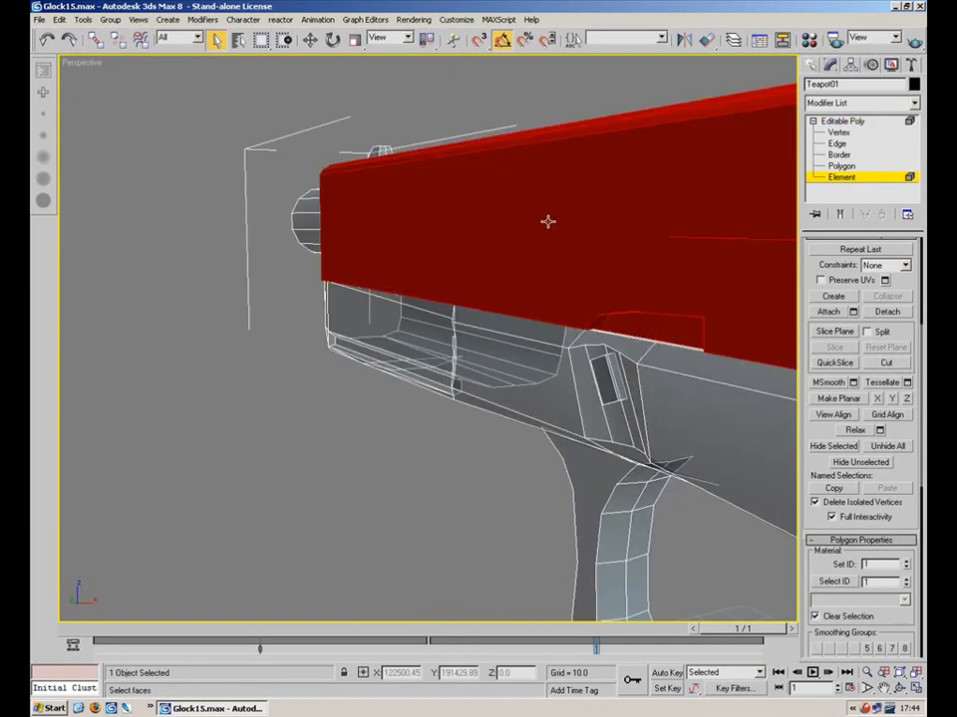
pyautogui.click(547, 221)
pyautogui.click(841, 166)
pyautogui.click(547, 220)
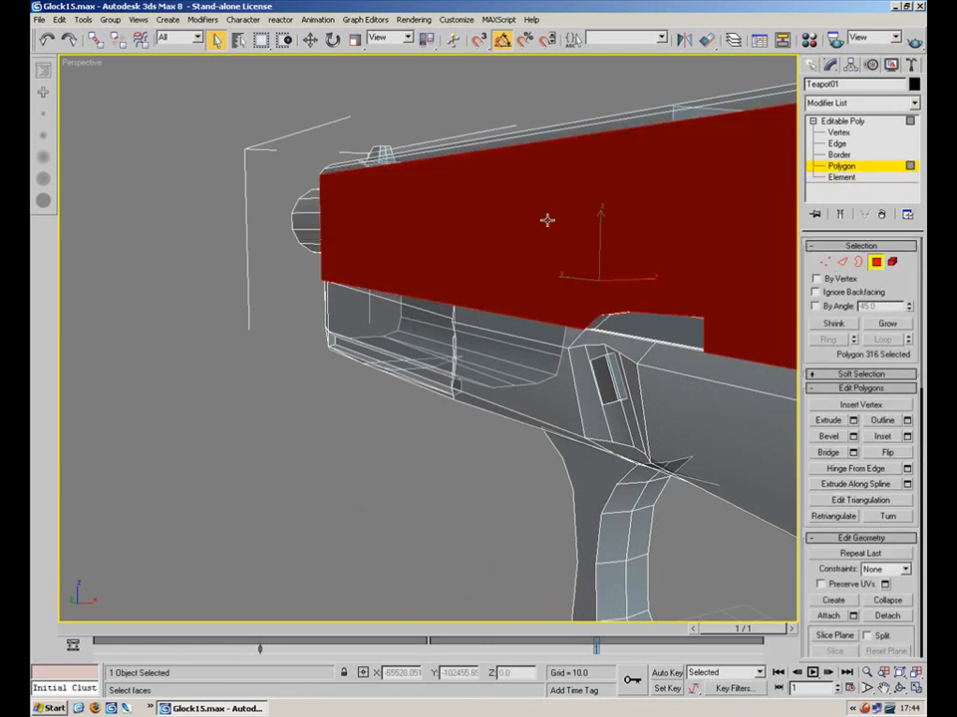
pyautogui.press('Delete')
pyautogui.click(542, 215)
pyautogui.press('Delete')
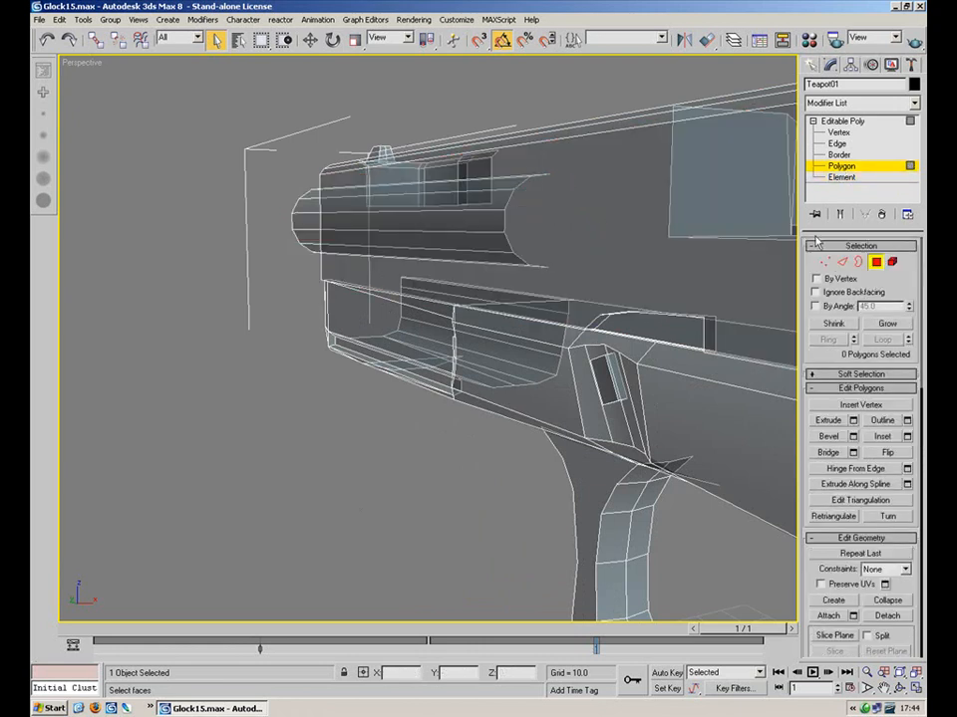
# Exit sub-object editing and bring up the Modifier List
pyautogui.click(876, 264)
pyautogui.click(813, 121)
pyautogui.click(914, 103)
pyautogui.moveTo(917, 135); pyautogui.dragTo(923, 398)
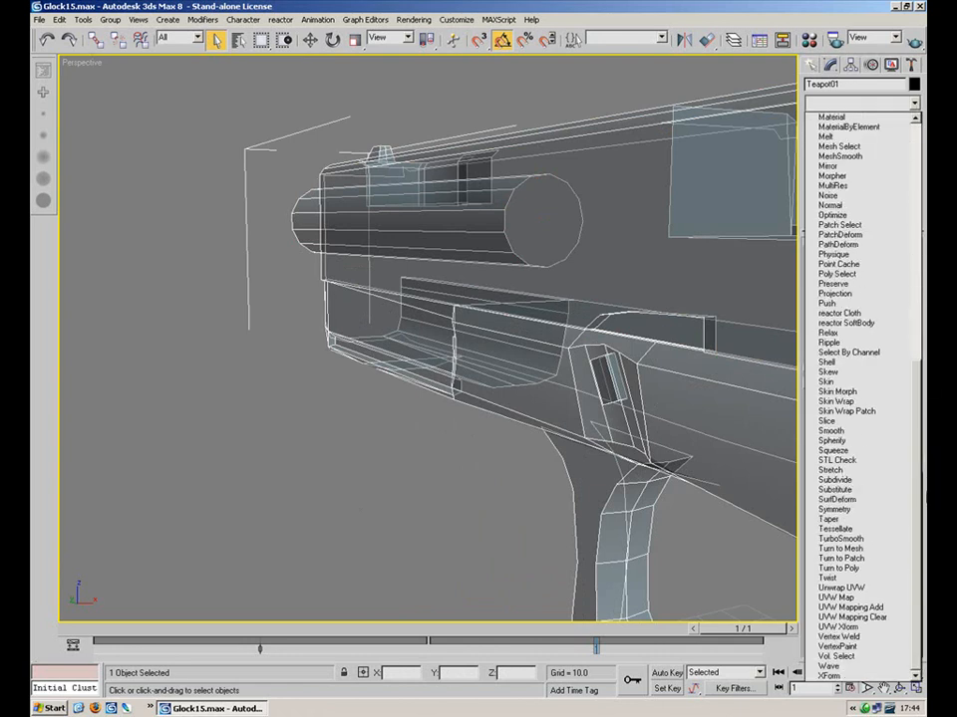
# Apply an Unwrap UVW modifier to the gun and open the Edit UVWs window
pyautogui.click(857, 581)
pyautogui.click(882, 268)
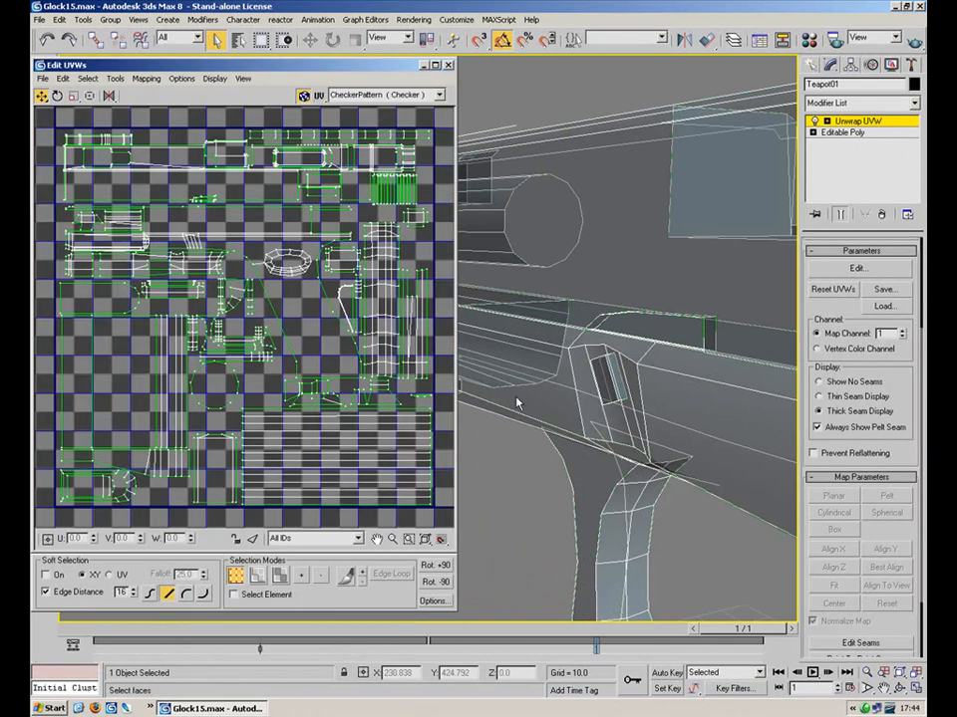
pyautogui.scroll(3, 197, 356)
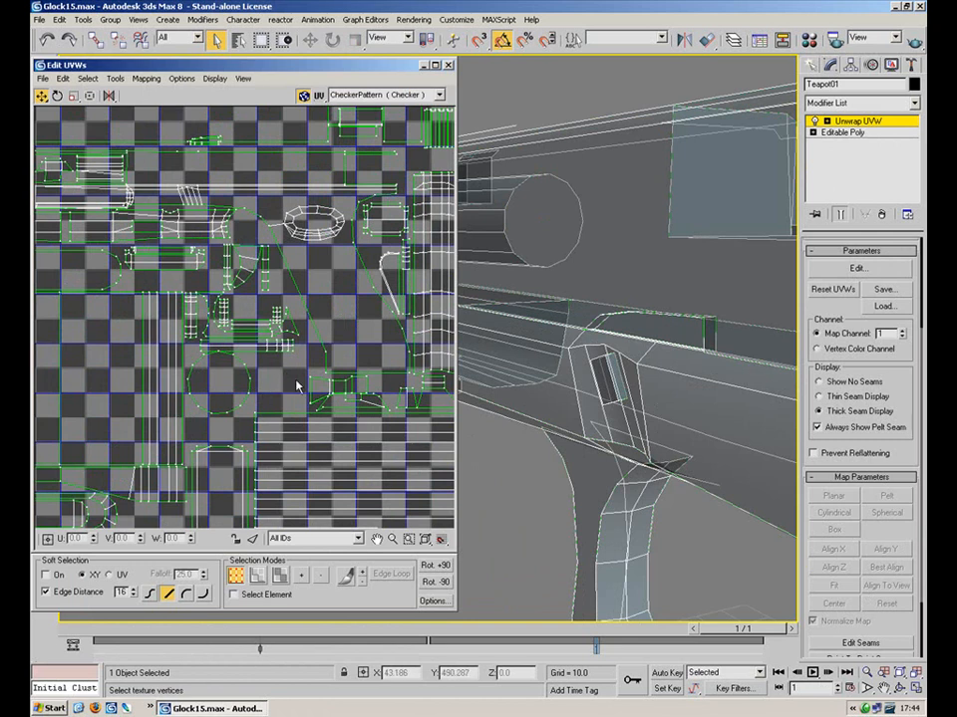
pyautogui.scroll(-4, 264, 402)
# Shrink the selected circle of UV vertices and move it down into the layout
pyautogui.click(73, 96)
pyautogui.moveTo(255, 186); pyautogui.dragTo(226, 266)
pyautogui.click(42, 96)
pyautogui.moveTo(279, 192); pyautogui.dragTo(195, 416)
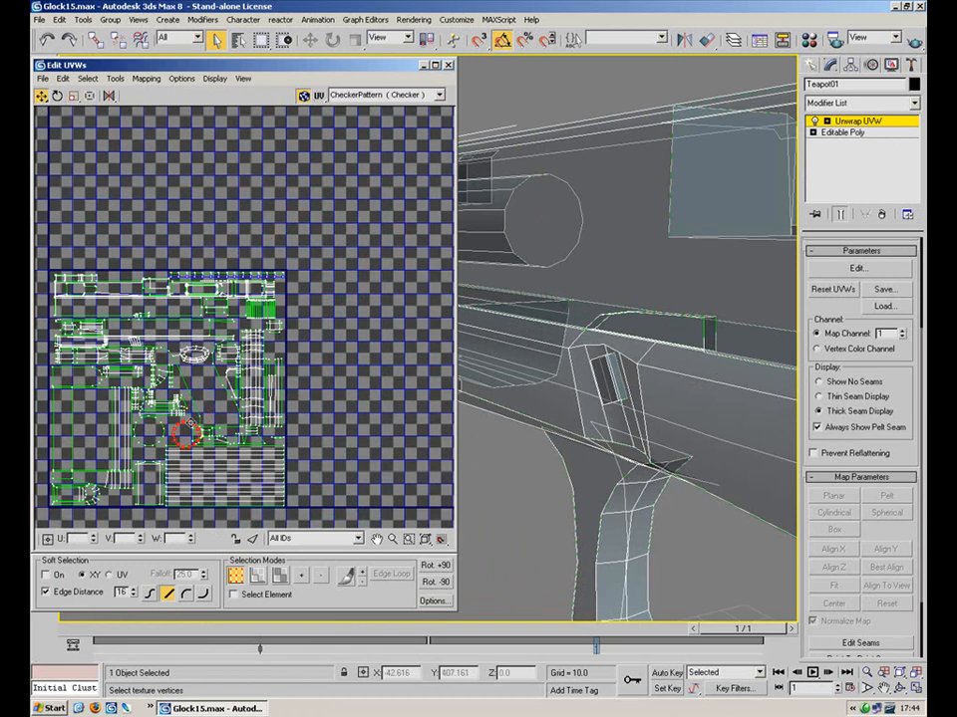
pyautogui.scroll(5, 267, 314)
pyautogui.scroll(2, 269, 319)
pyautogui.moveTo(315, 376); pyautogui.dragTo(312, 372)
pyautogui.moveTo(145, 352); pyautogui.dragTo(283, 319, button='middle')
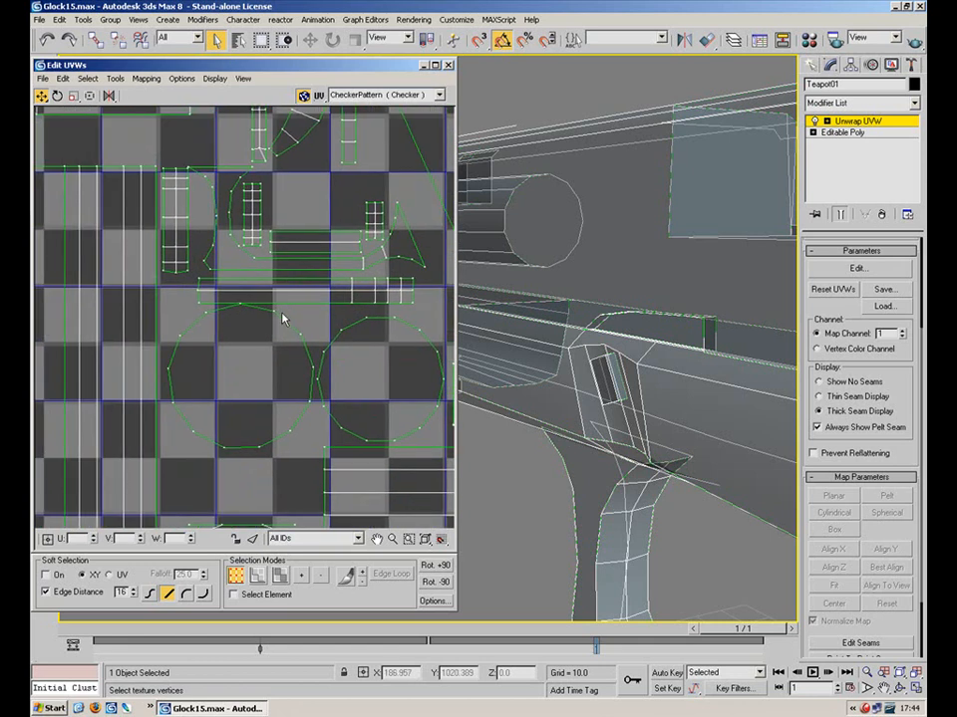
# Scale the left circular UV island down evenly and reposition it inside the square
pyautogui.click(281, 576)
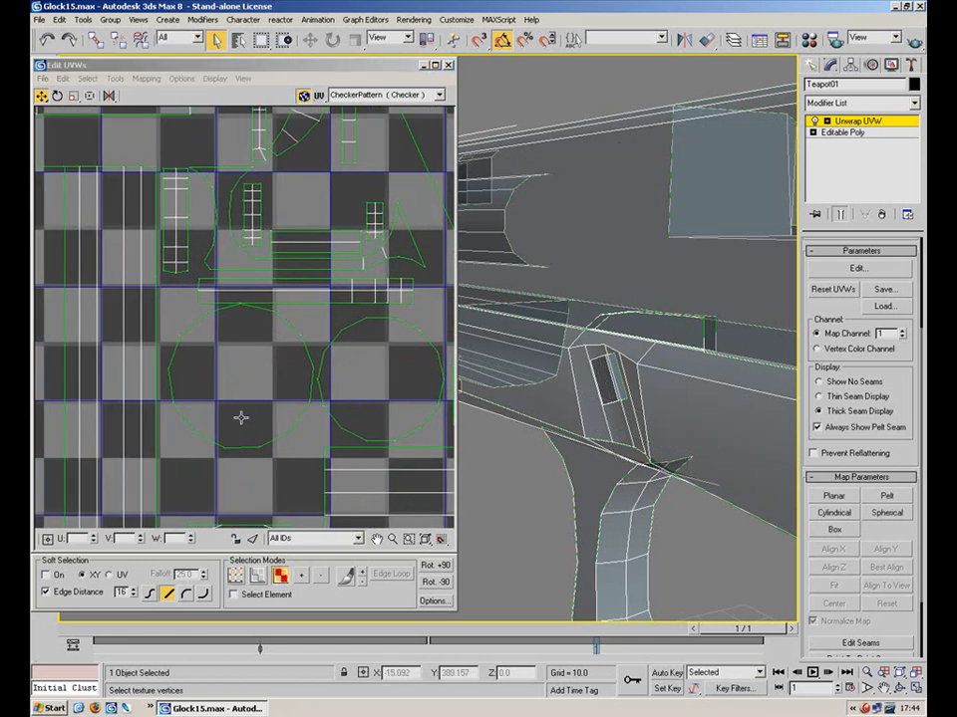
pyautogui.click(244, 377)
pyautogui.click(73, 95)
pyautogui.moveTo(171, 306); pyautogui.dragTo(255, 403)
pyautogui.click(41, 96)
pyautogui.click(74, 97)
pyautogui.click(41, 97)
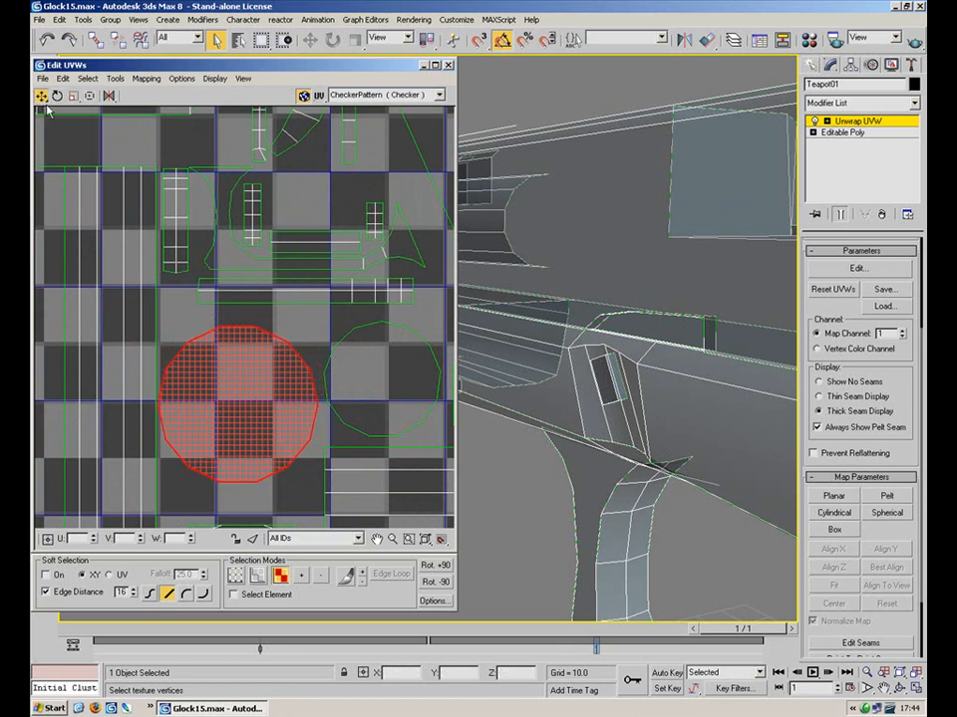
pyautogui.click(296, 319)
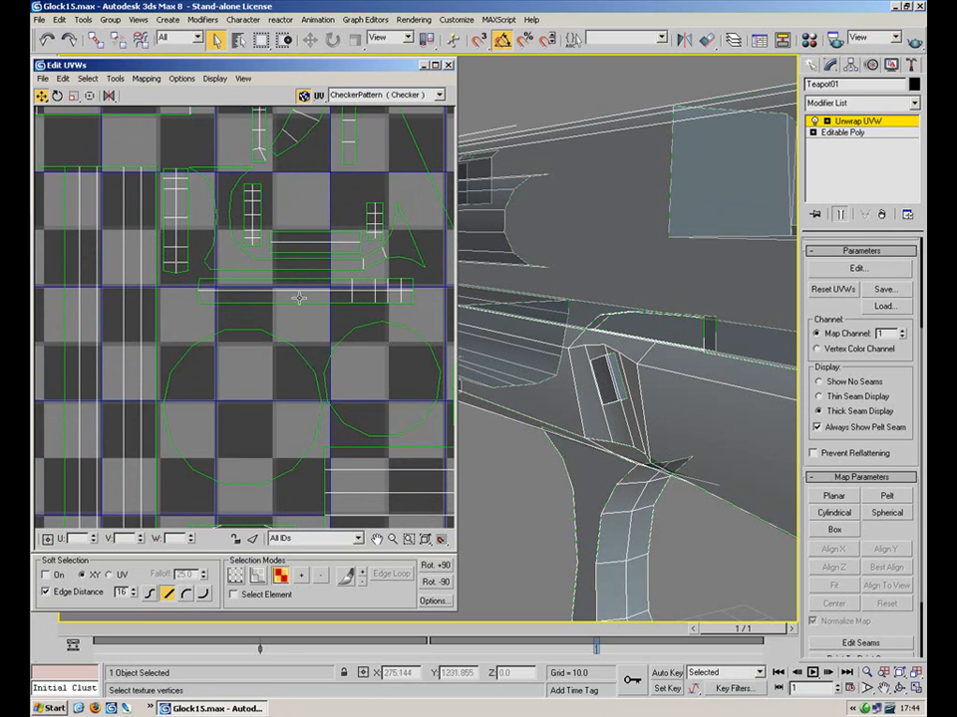
pyautogui.scroll(-2, 271, 313)
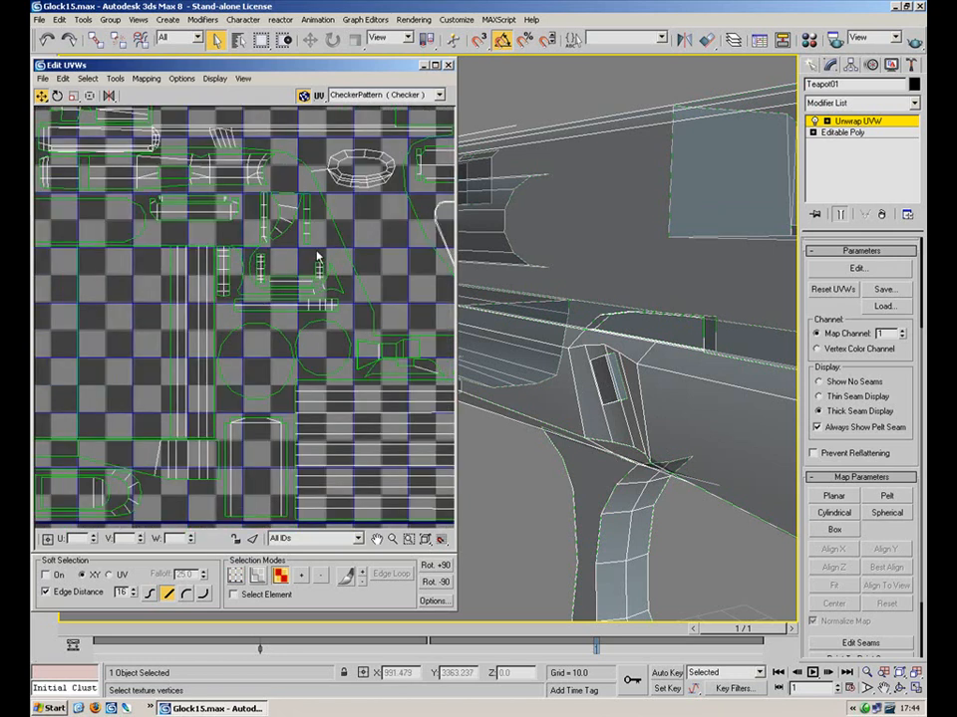
pyautogui.scroll(2, 333, 343)
# Check three small islands, clear the selection and maximize the Edit UVWs window
pyautogui.moveTo(317, 252); pyautogui.dragTo(258, 263)
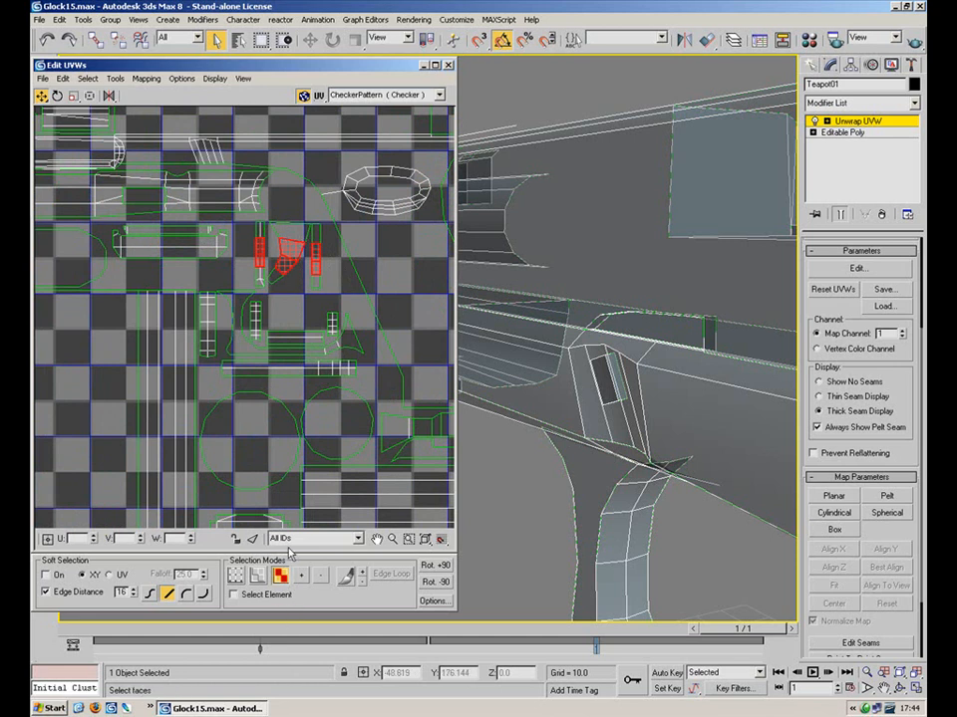
pyautogui.scroll(-4, 297, 313)
pyautogui.moveTo(318, 309); pyautogui.dragTo(305, 294, button='middle')
pyautogui.click(598, 157)
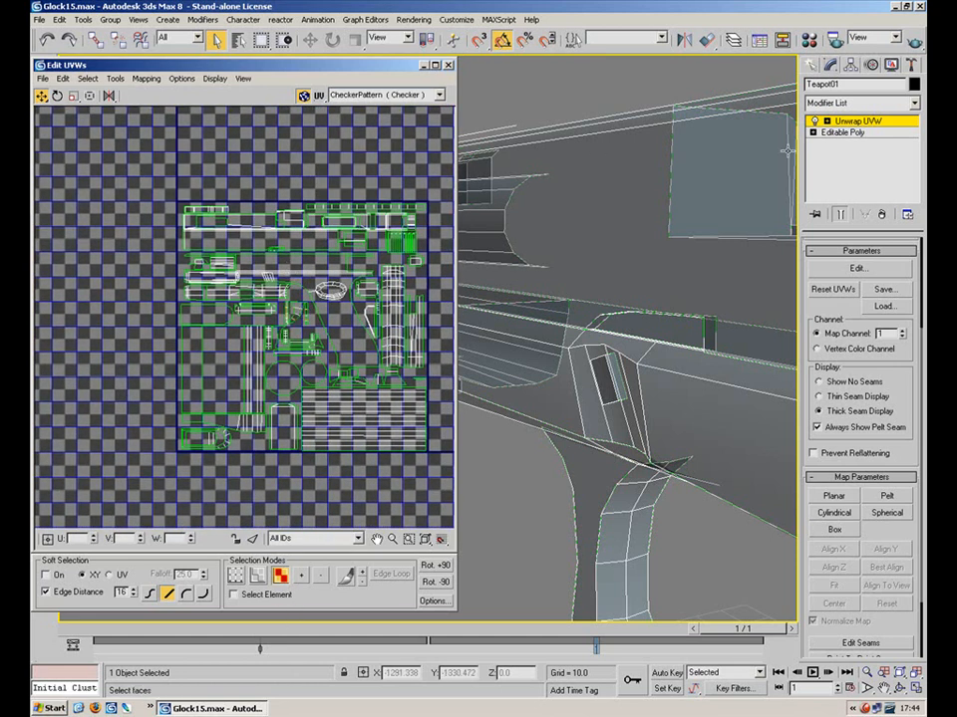
pyautogui.click(853, 121)
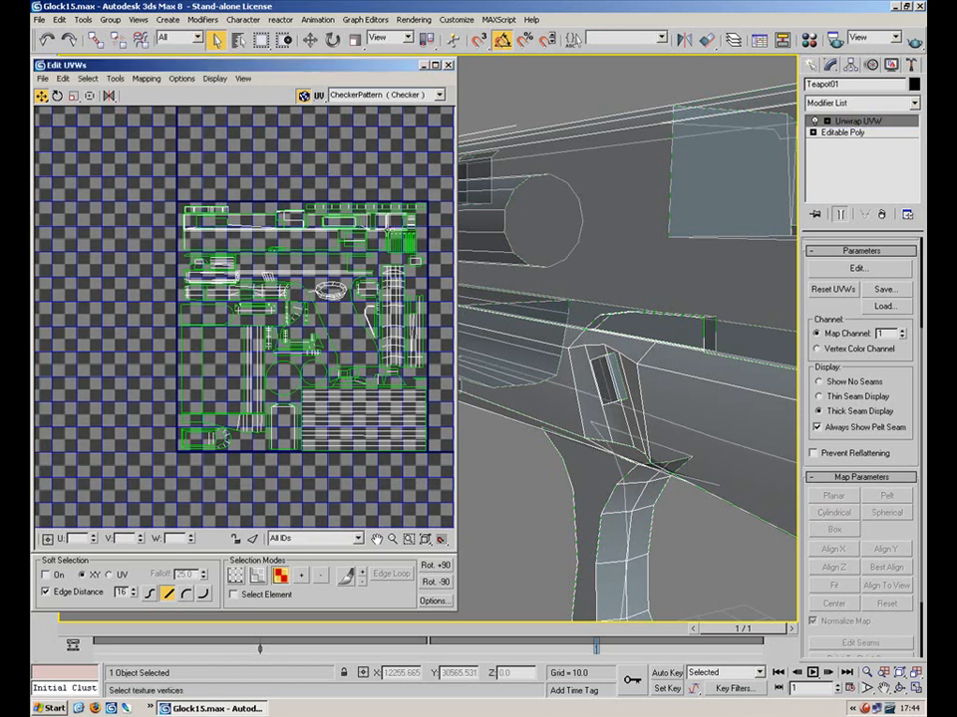
pyautogui.doubleClick(329, 65)
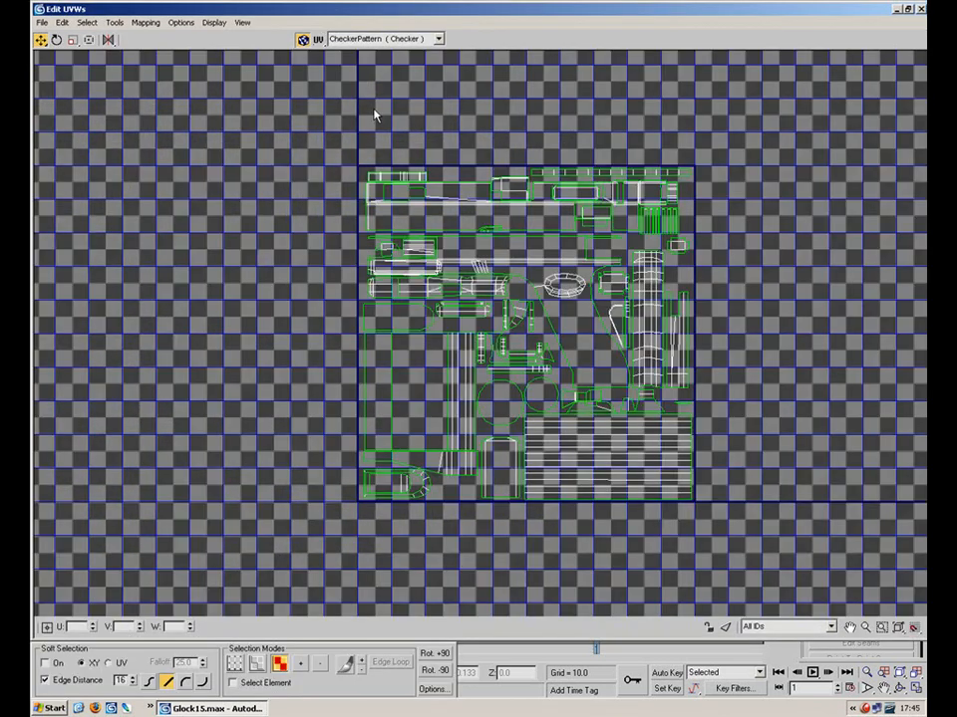
# Select all UV faces to review the packed layout, deselect them, and keep the checker background
pyautogui.scroll(3, 607, 387)
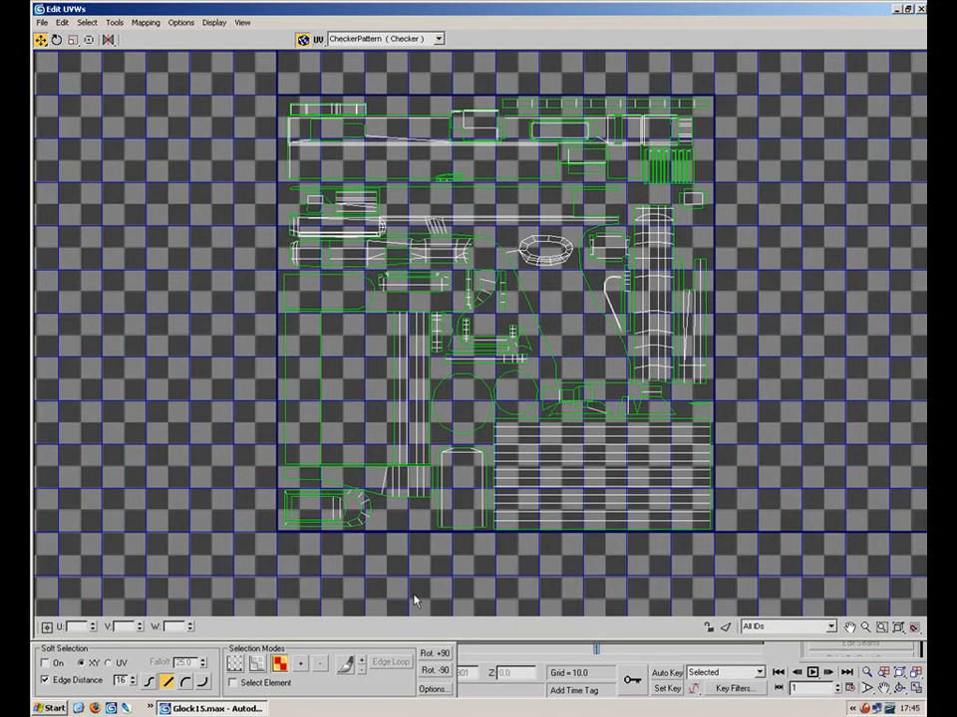
pyautogui.moveTo(733, 149); pyautogui.dragTo(185, 538)
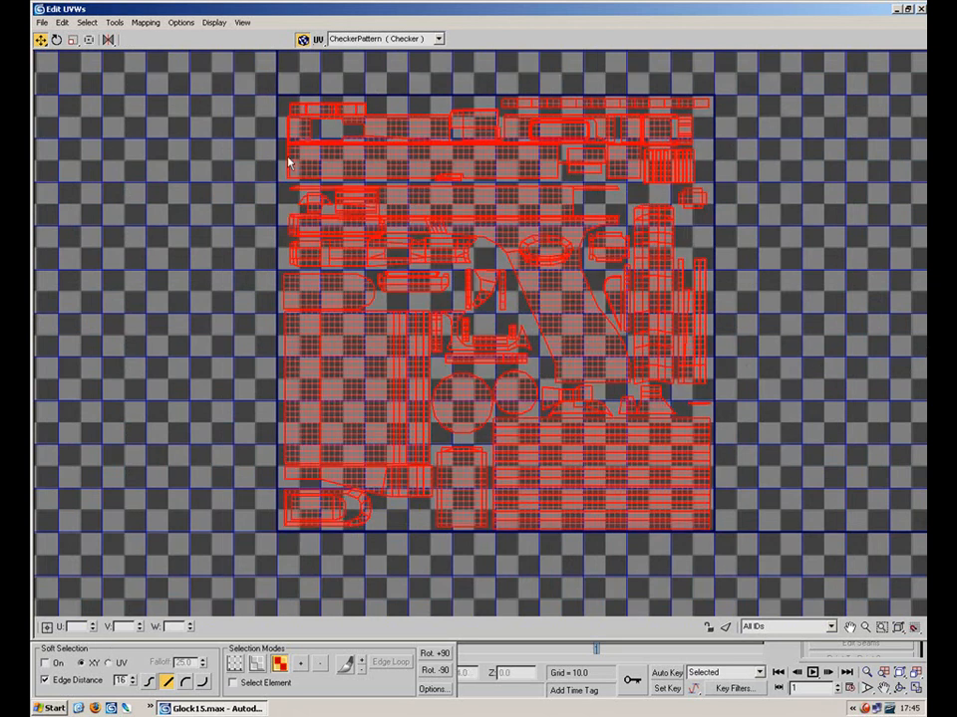
pyautogui.click(832, 297)
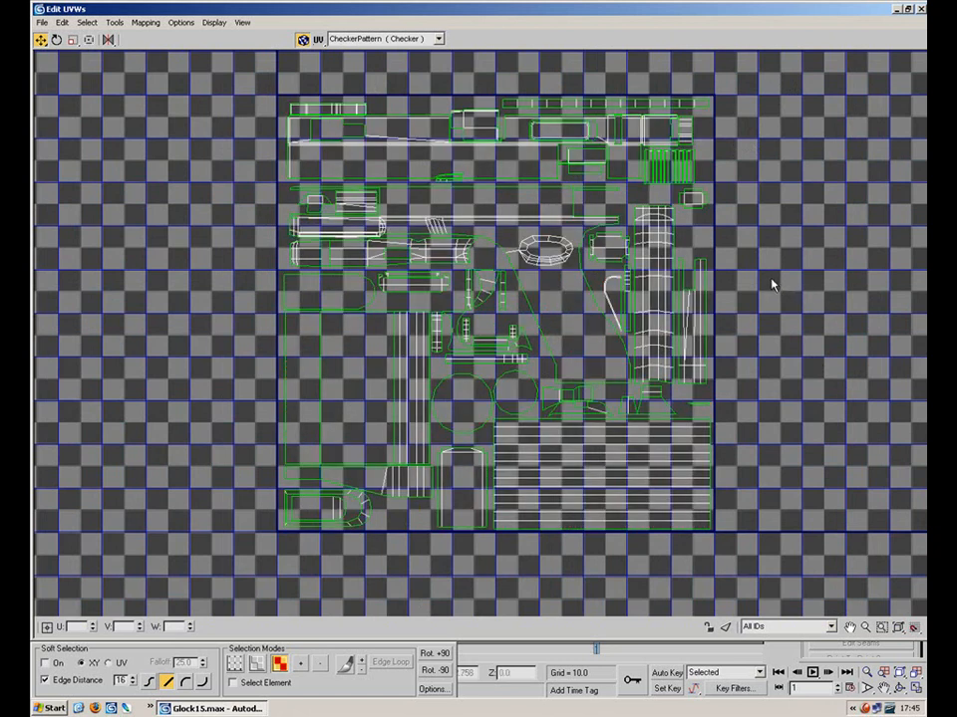
pyautogui.click(439, 39)
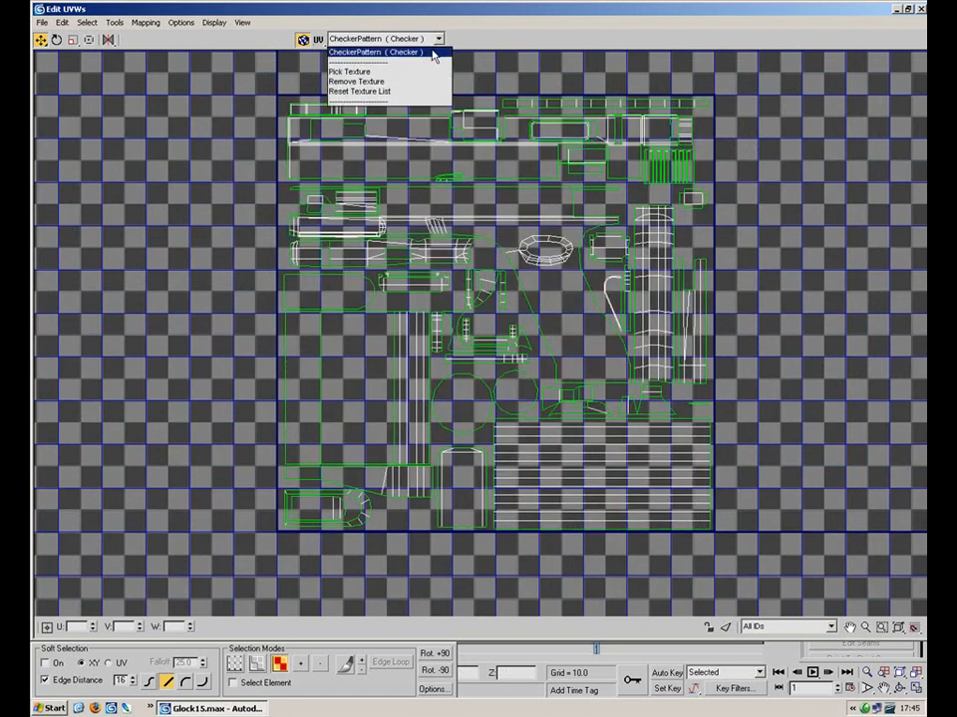
pyautogui.click(435, 52)
# Minimize Edit UVWs and frame the whole Glock in the Perspective view
pyautogui.click(898, 9)
pyautogui.moveTo(708, 305); pyautogui.dragTo(465, 273, button='middle')
pyautogui.scroll(-5, 519, 264)
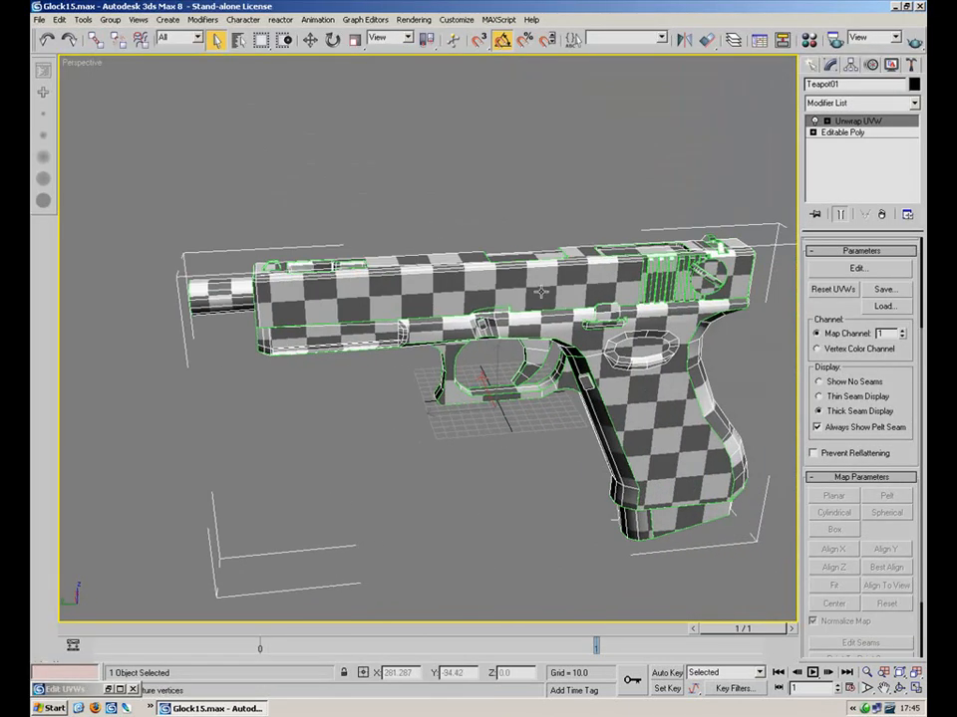
# Turn off seam display and edged faces, then orbit to a three-quarter view of the checkered Glock
pyautogui.click(820, 380)
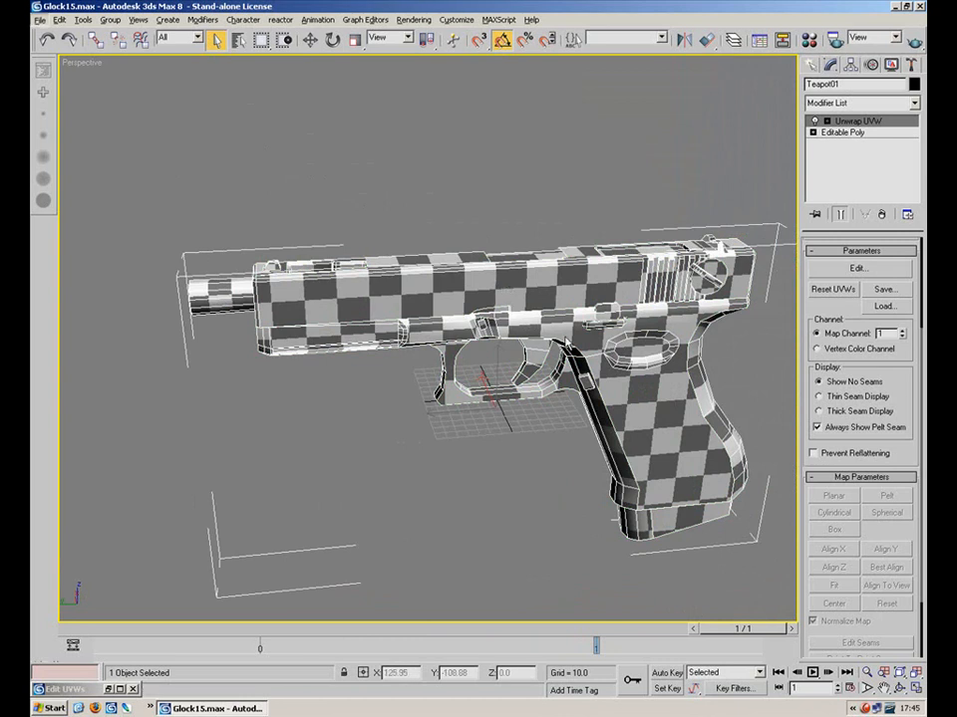
pyautogui.keyDown('alt'); pyautogui.moveTo(533, 335); pyautogui.dragTo(792, 319, button='middle'); pyautogui.keyUp('alt')
pyautogui.press('F4')
pyautogui.keyDown('alt'); pyautogui.moveTo(264, 291); pyautogui.dragTo(543, 281, button='middle'); pyautogui.keyUp('alt')
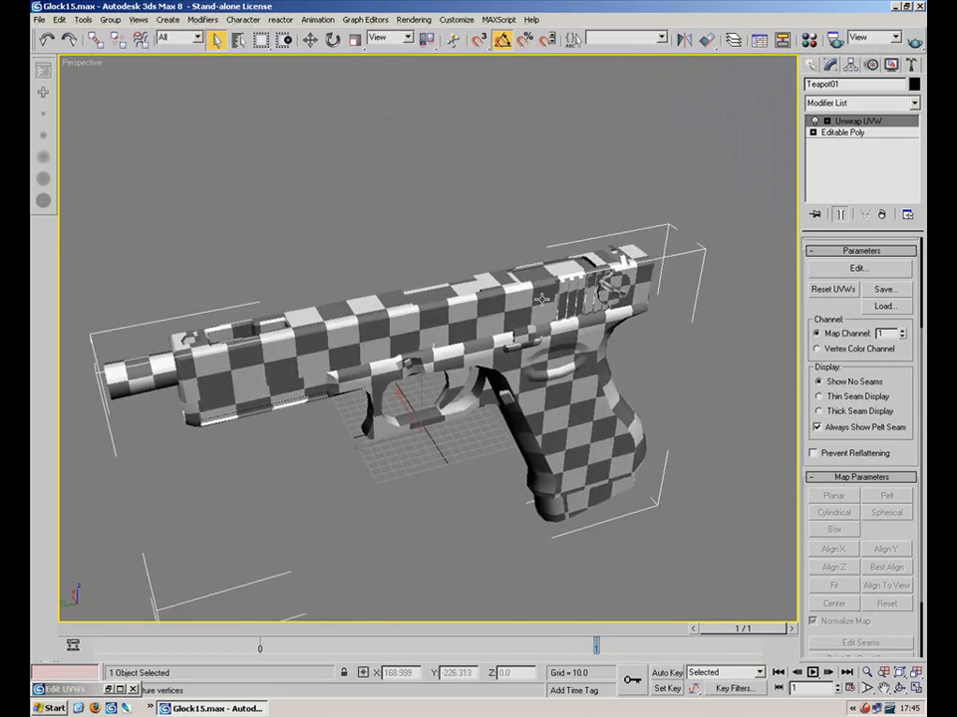
pyautogui.click(863, 709)
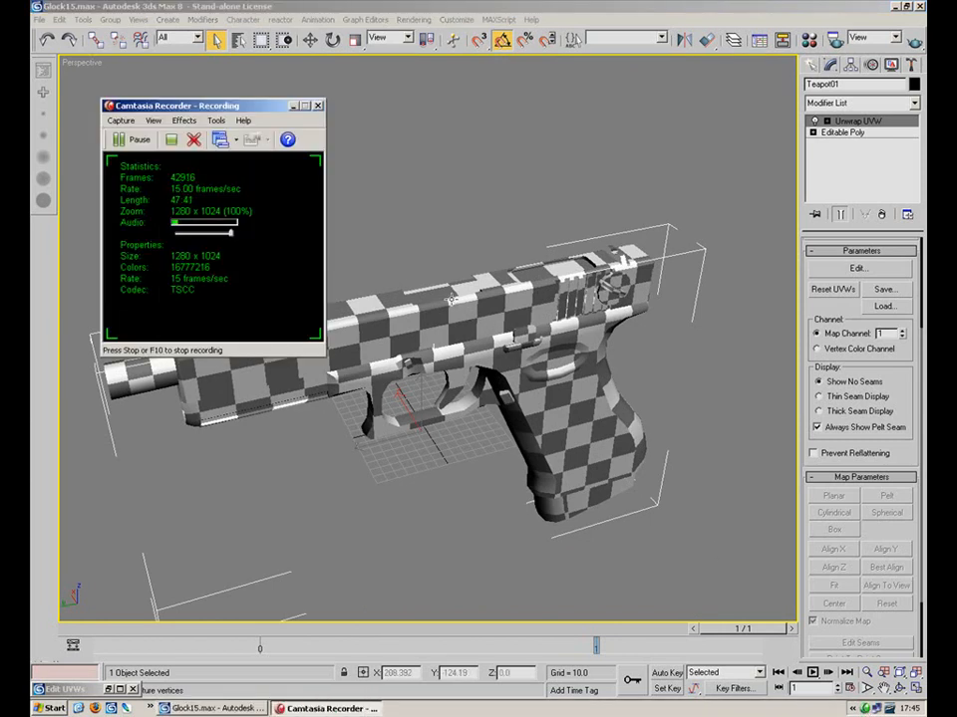